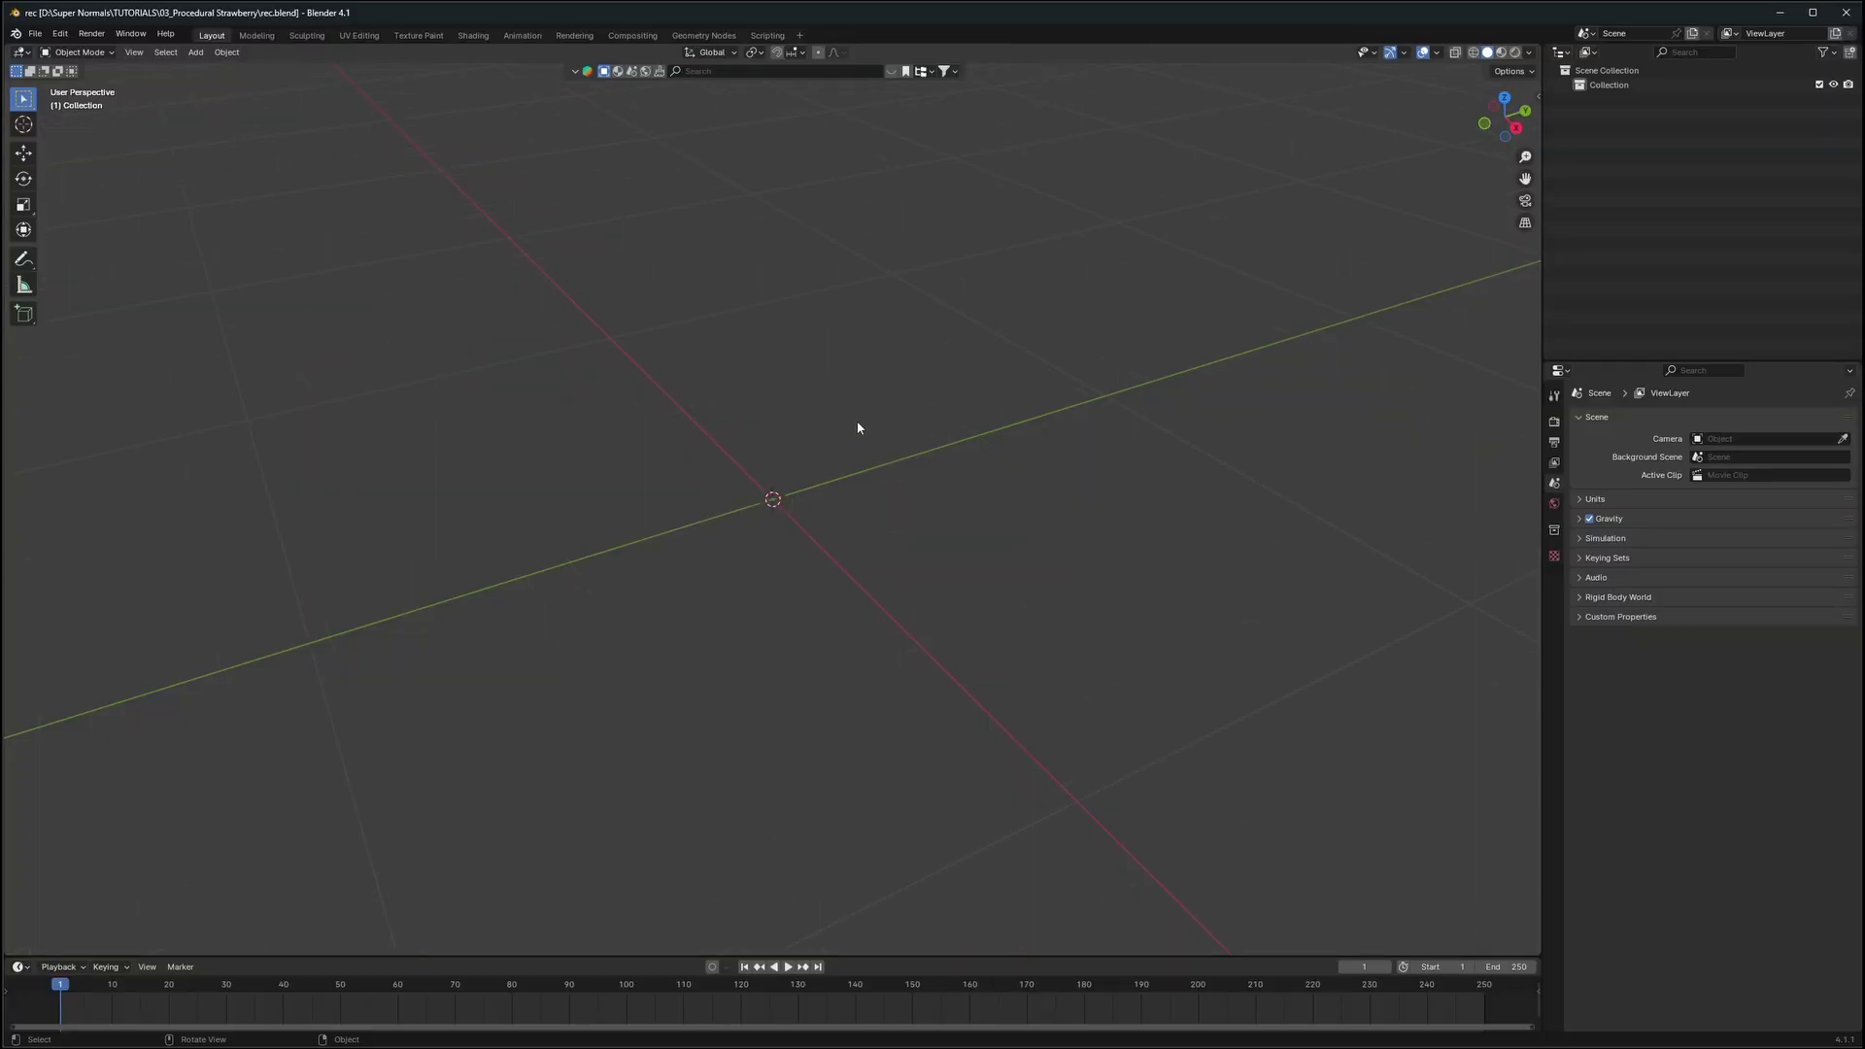
Add a cube mesh at the centre of the empty scene
middle_click_drag(852, 482, 837, 424)
key("shift+a")
mouse_move(847, 440)
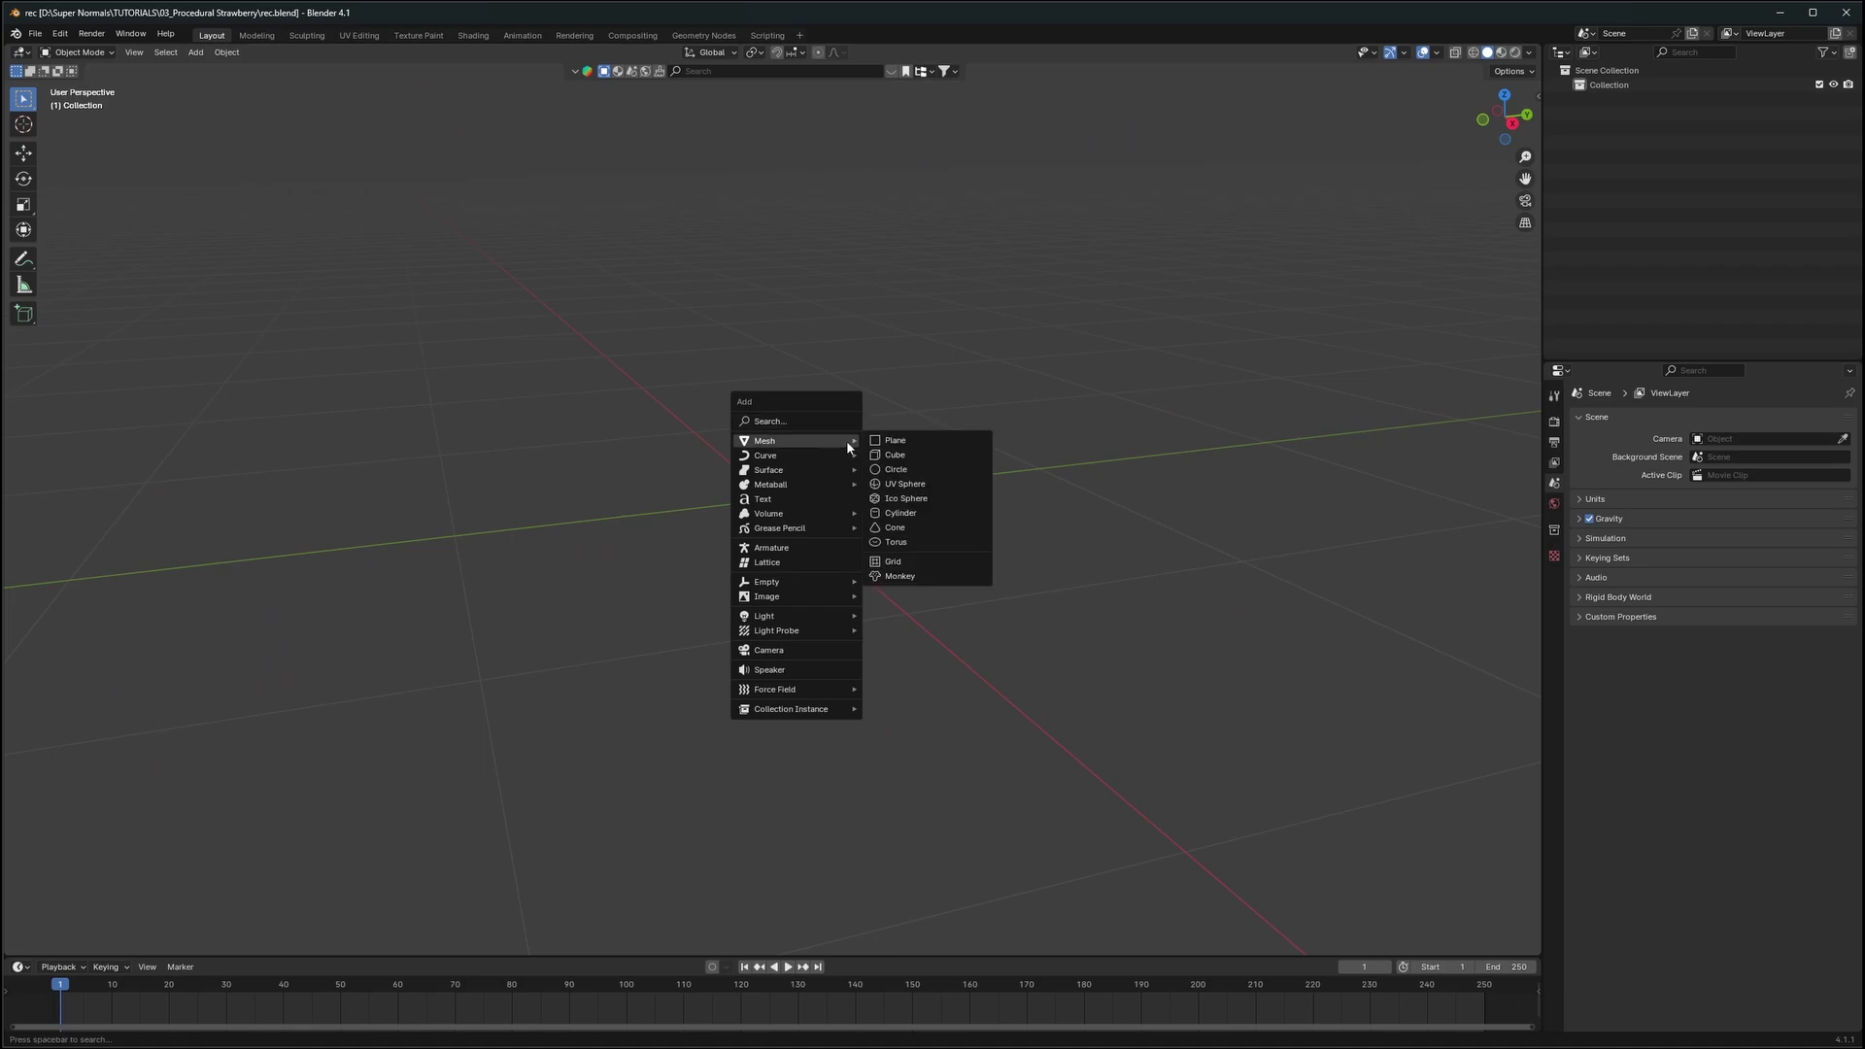
left_click(900, 457)
scroll(804, 441, "down", 3)
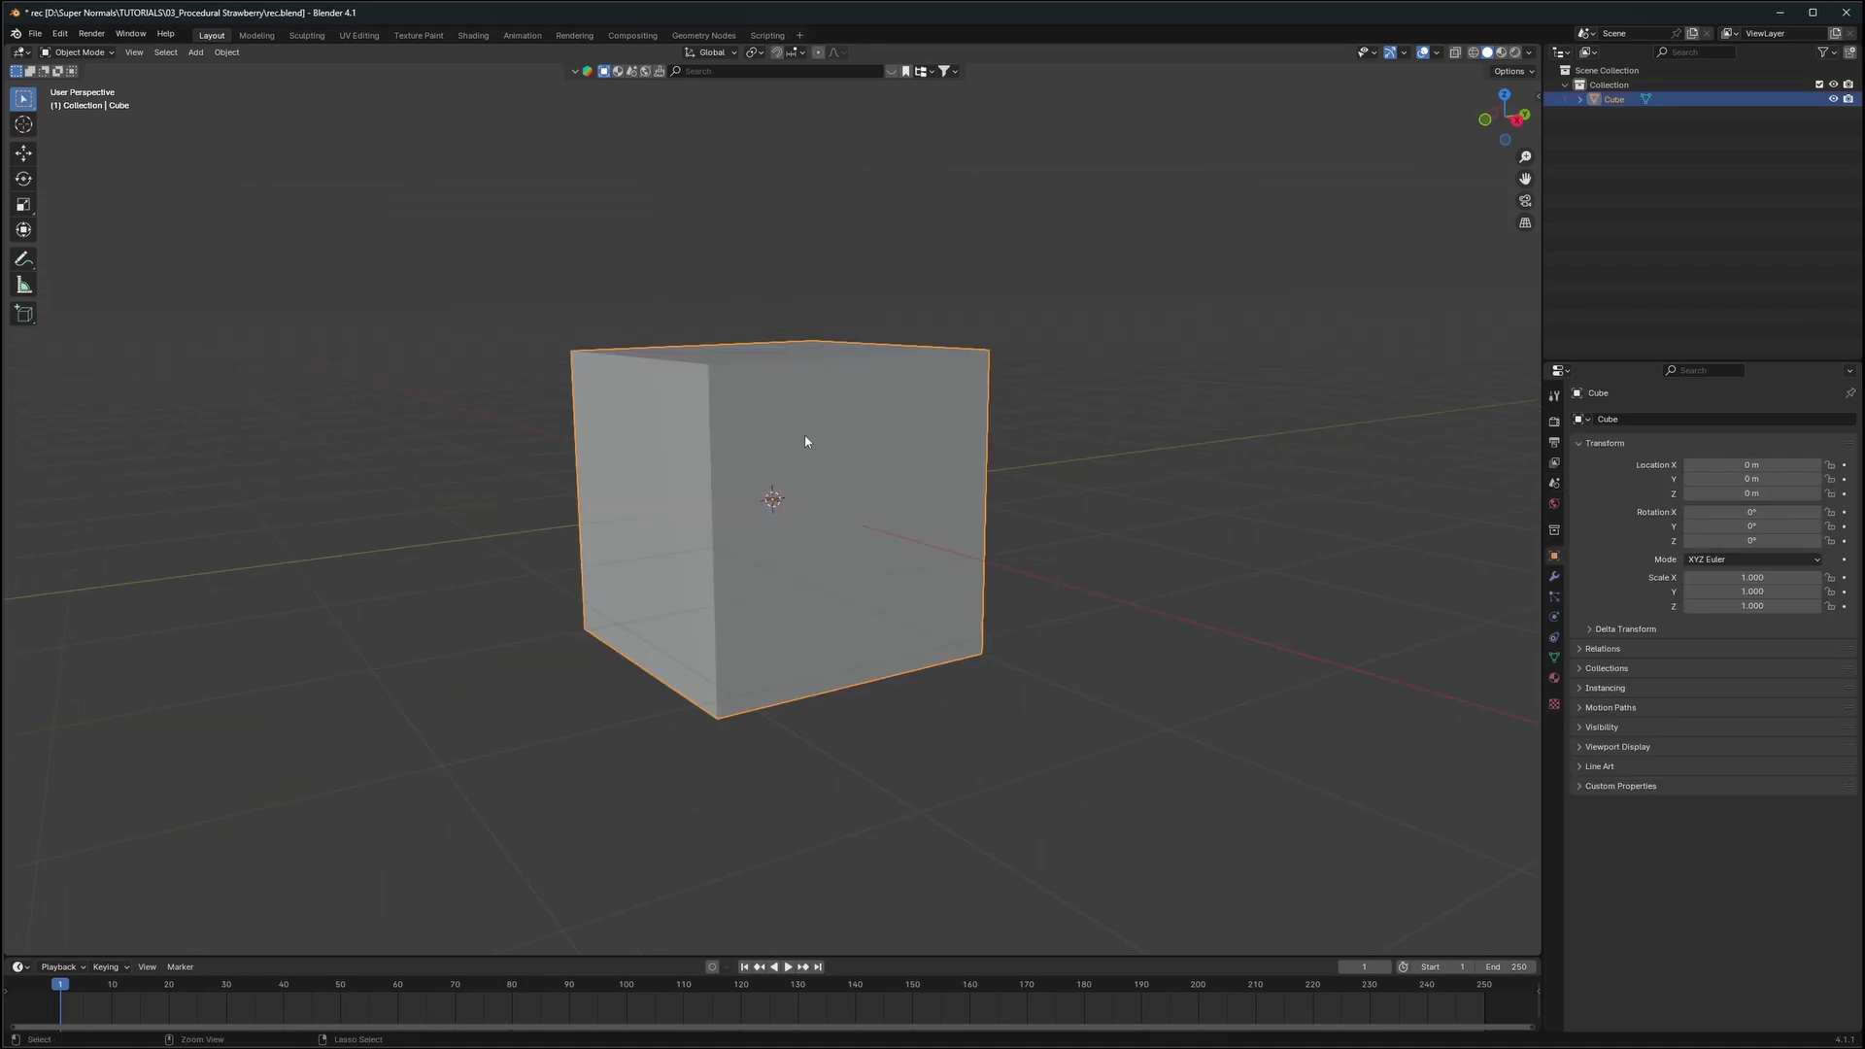
Add a Subdivision modifier to the cube with a viewport level of 4
key("ctrl+3")
scroll(857, 445, "up", 3)
middle_click_drag(991, 476, 835, 465)
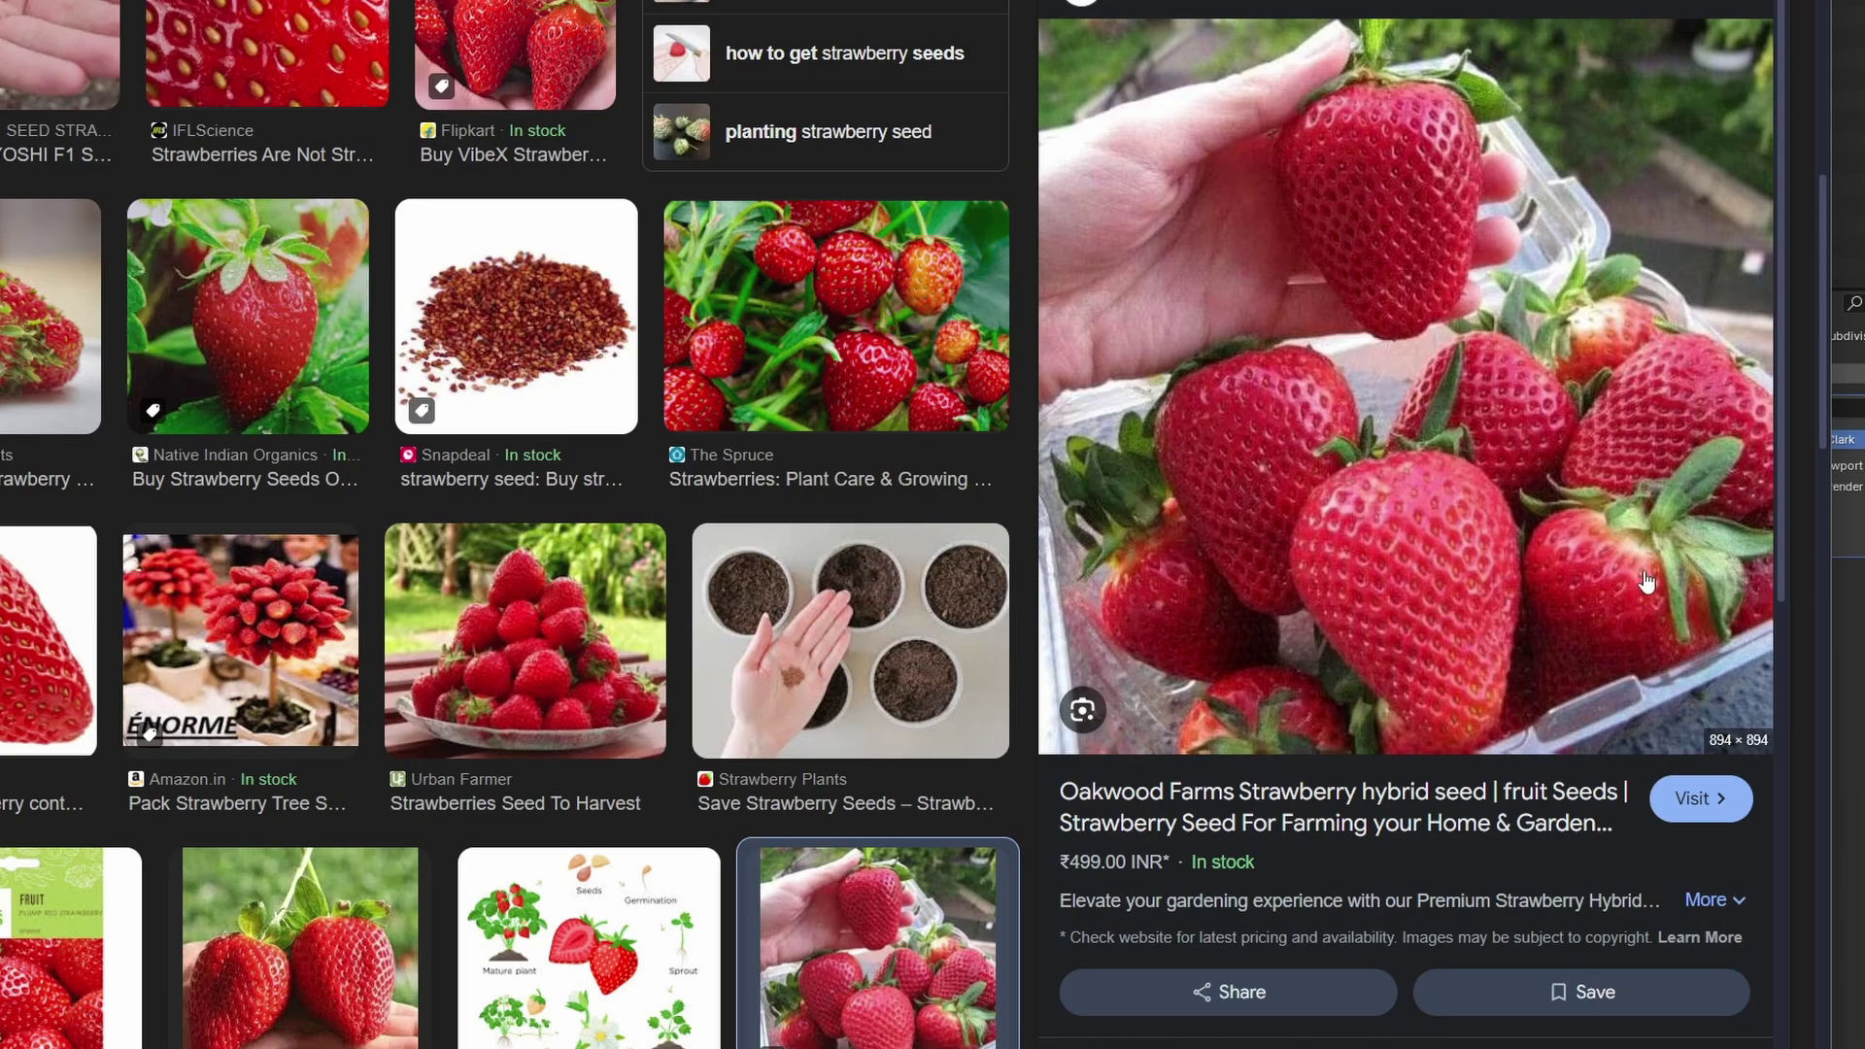
scroll(1646, 581, "down", 5)
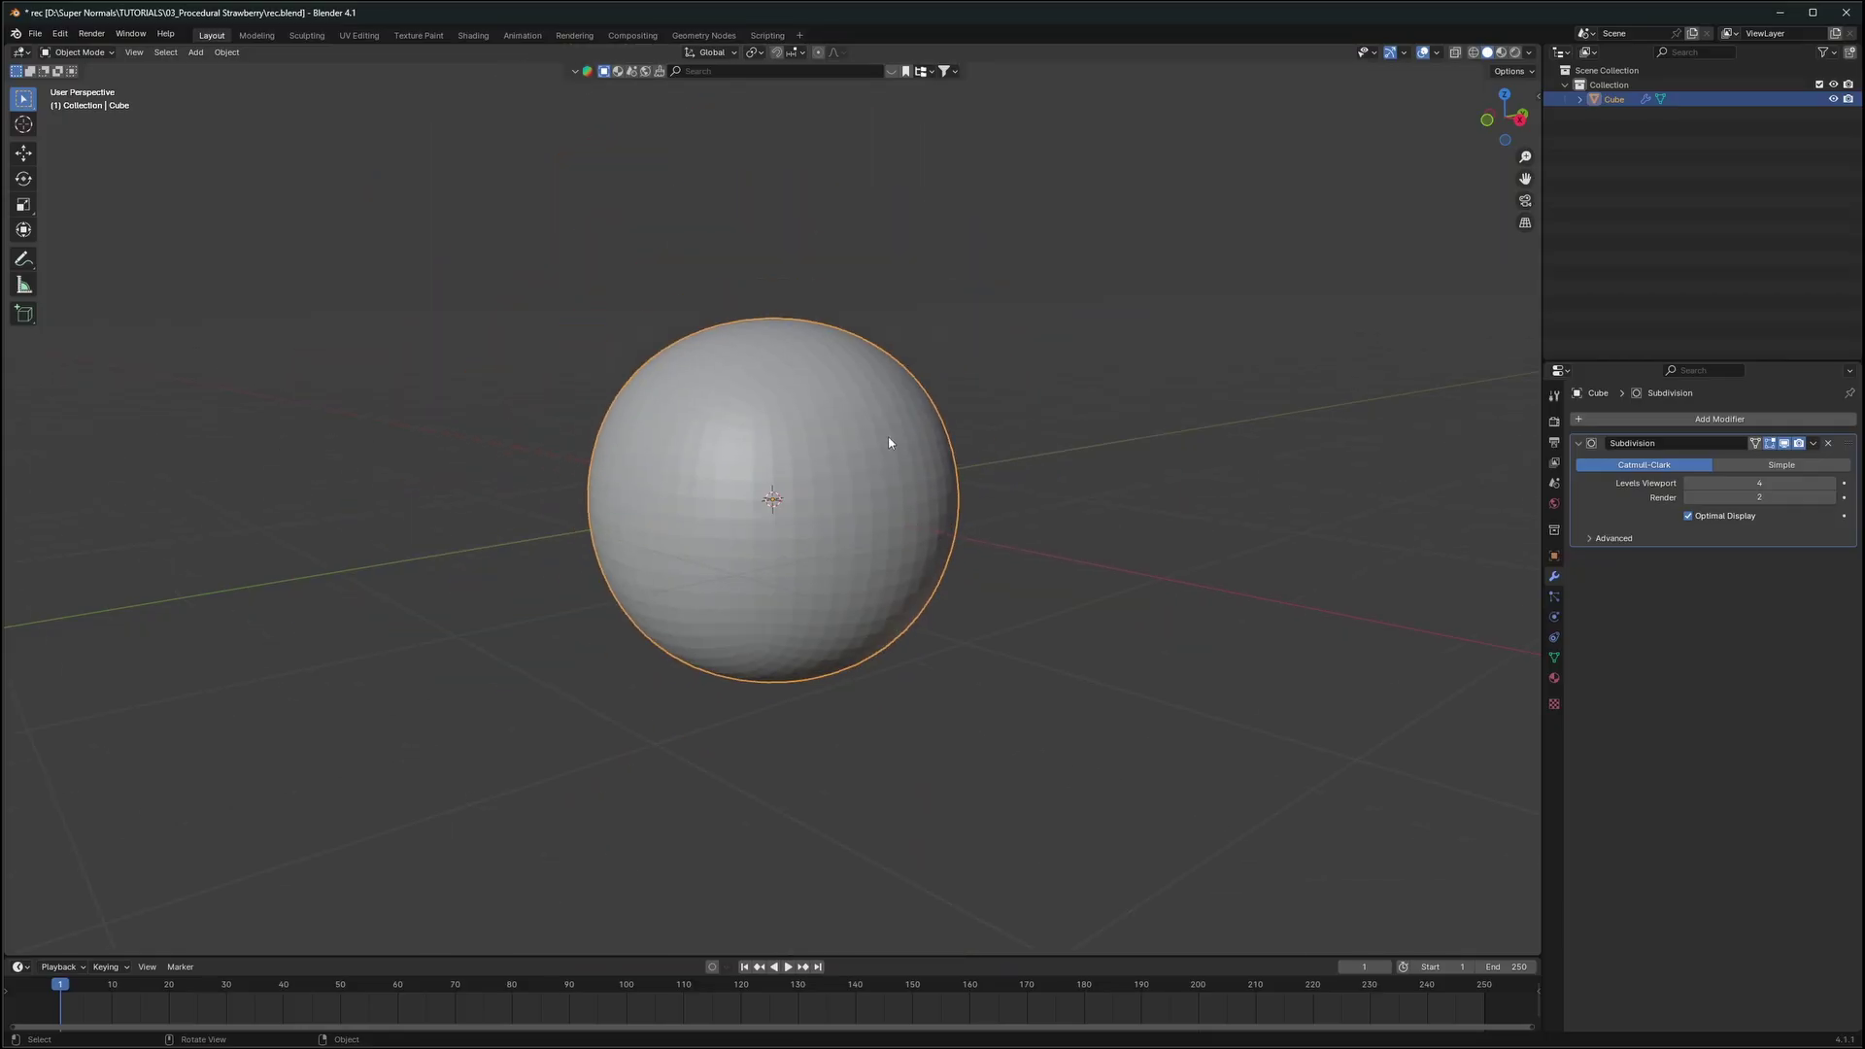
Cut two horizontal edge loops around the cube, one near the top and one slightly below the middle
mouse_move(889, 443)
middle_mouse_down()
mouse_move(866, 421)
mouse_move(876, 464)
middle_mouse_up()
key("Tab")
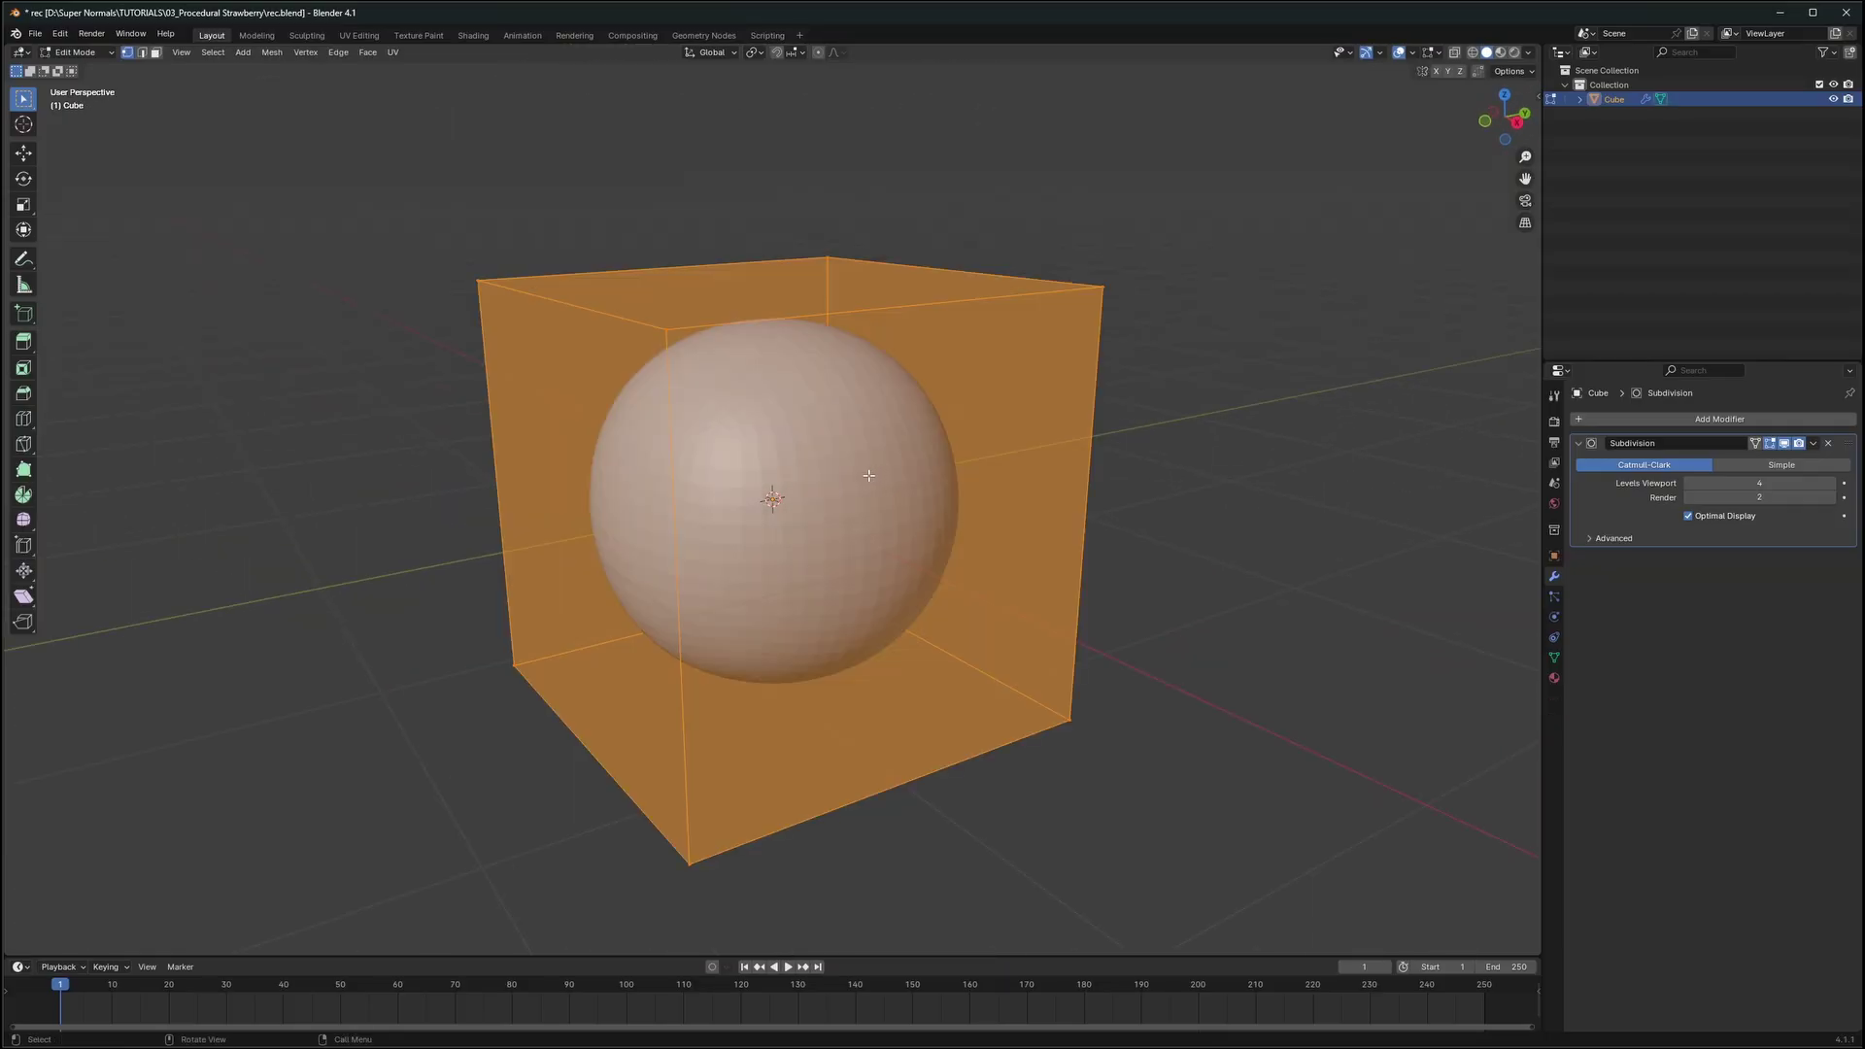
key("ctrl+r")
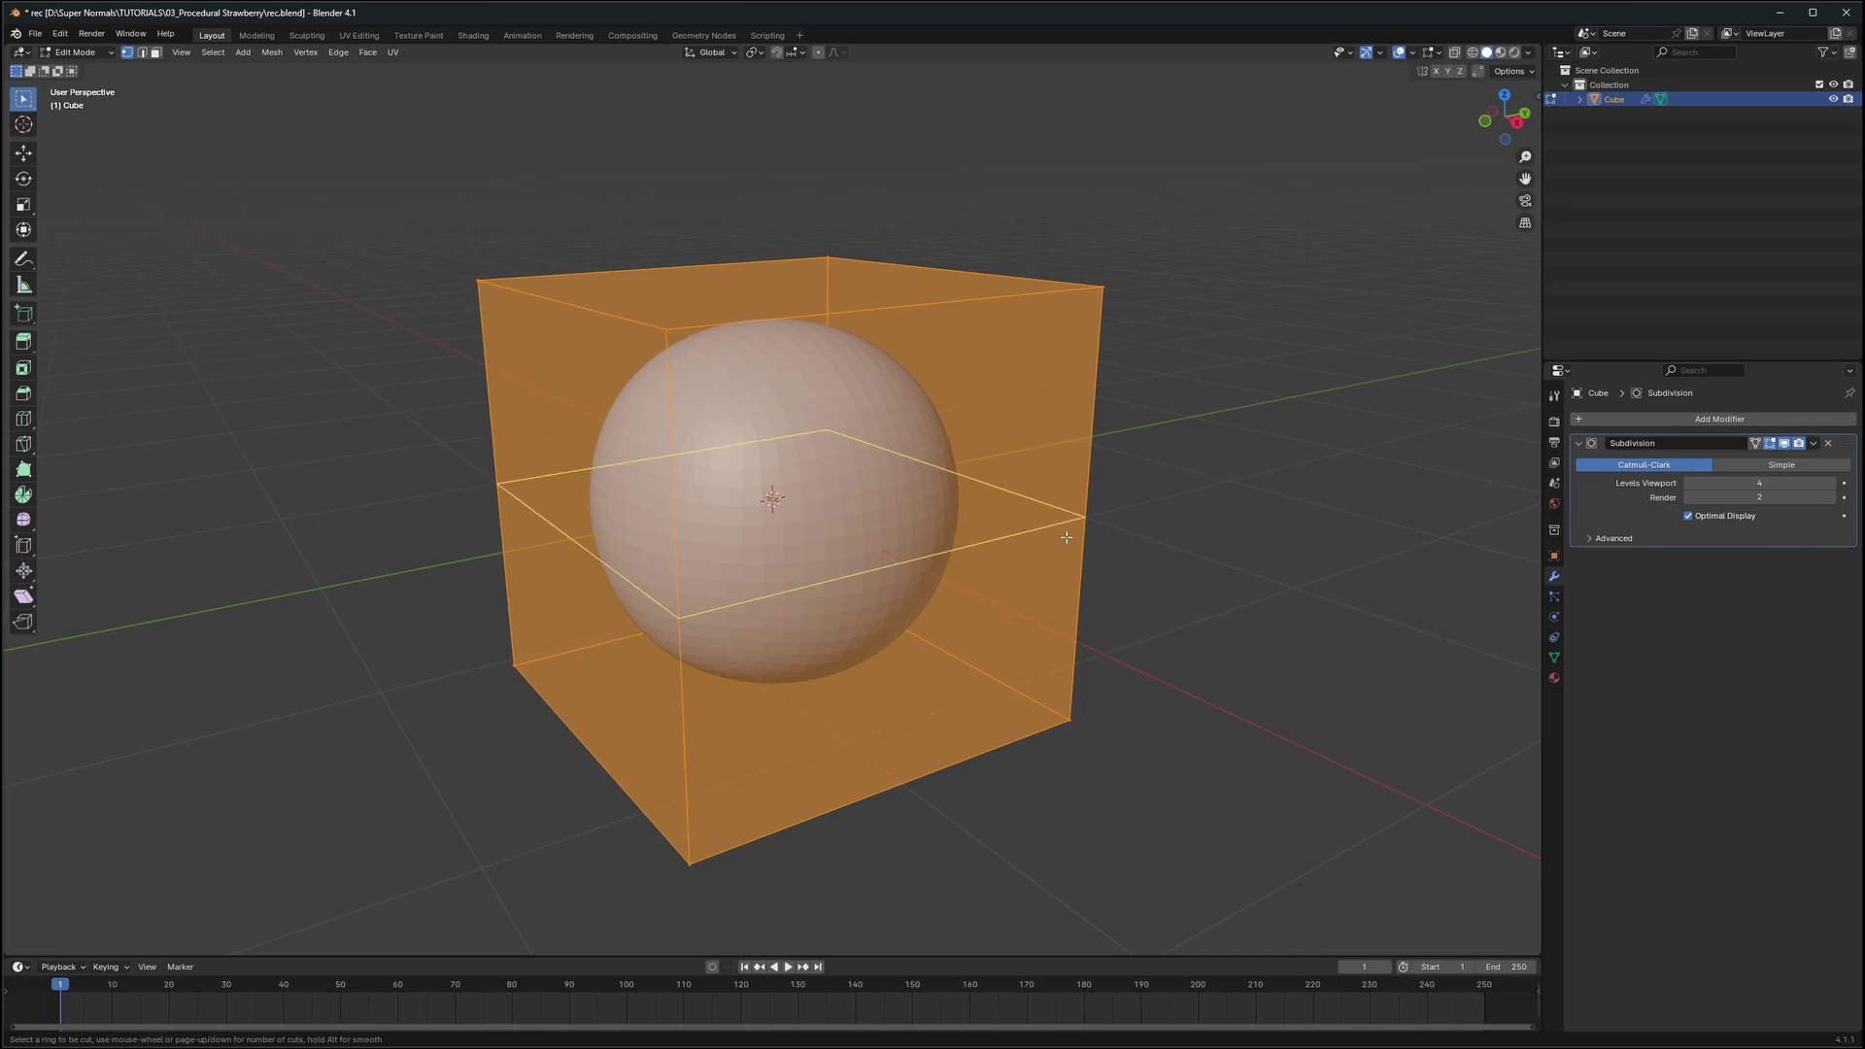
left_click(1078, 523)
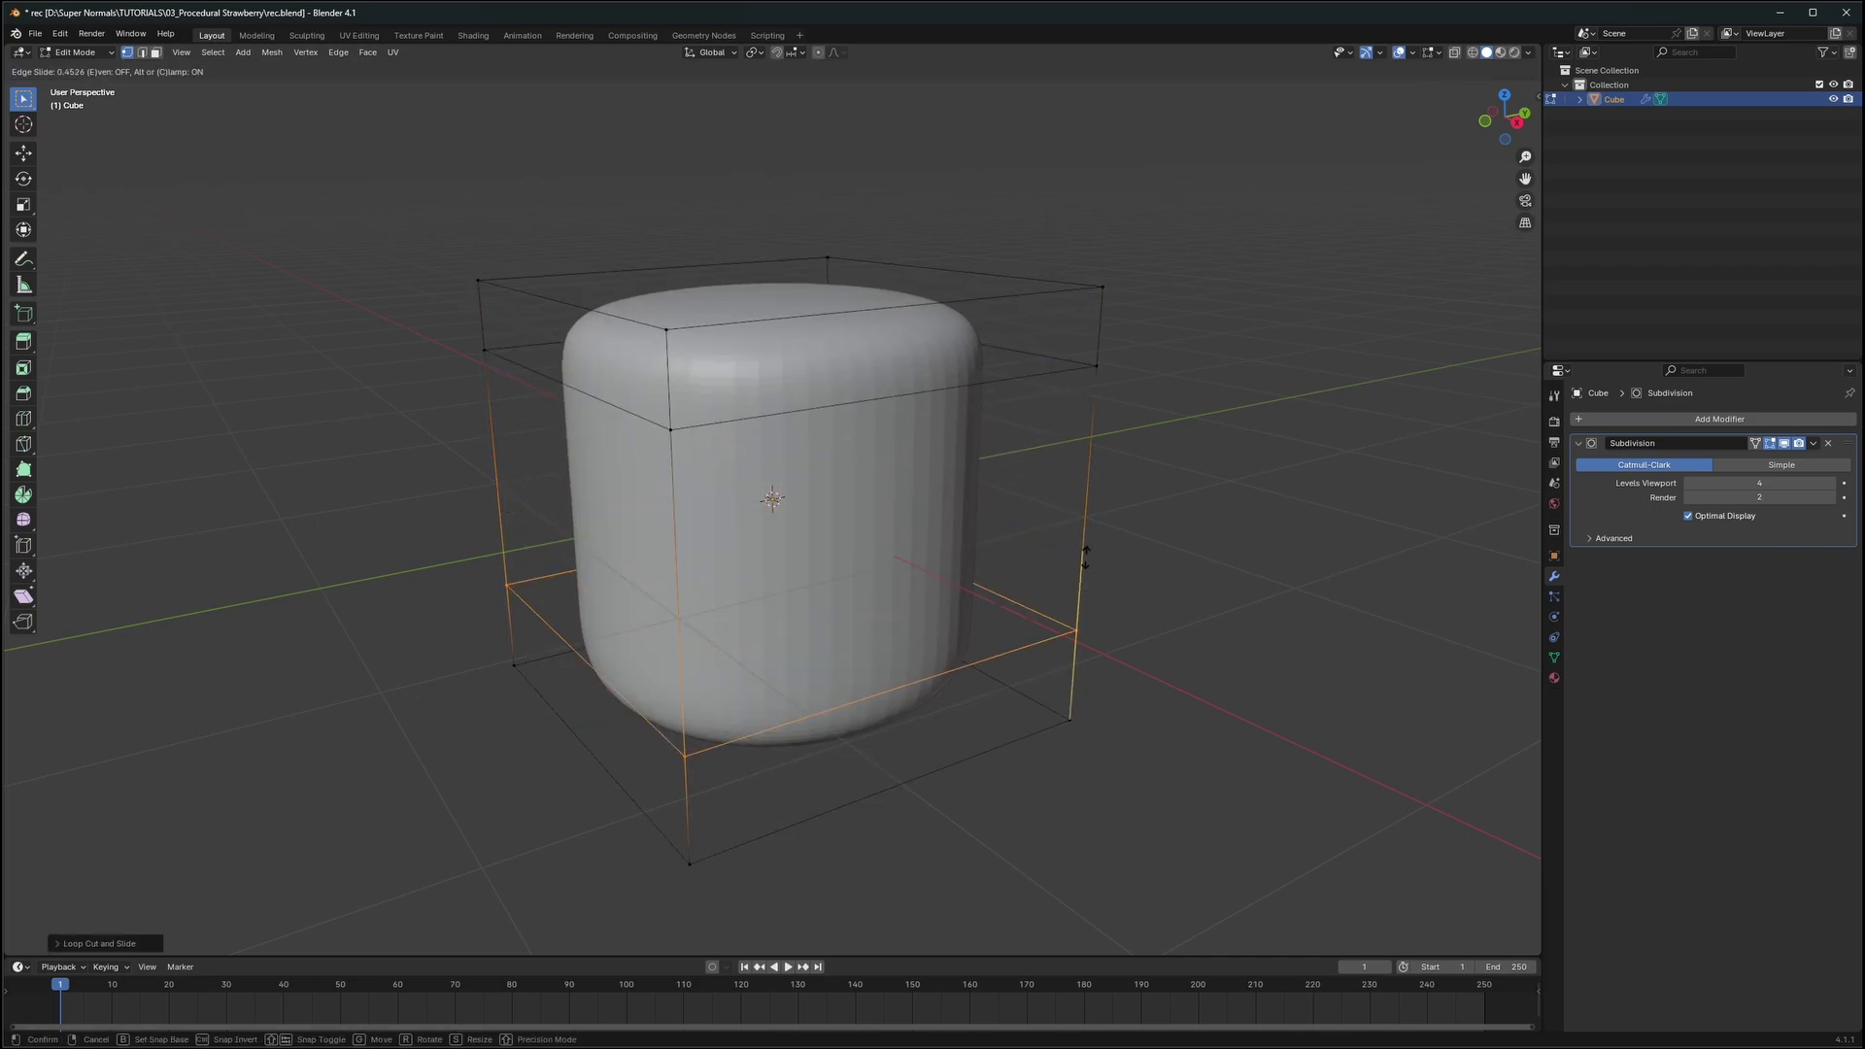
left_click(1098, 506)
mouse_move(1099, 507)
middle_mouse_down()
mouse_move(1087, 470)
mouse_move(1108, 476)
middle_mouse_up()
Scale the cube's bottom face down to roughly a quarter of its size and adjust it along Z to form a tapered tip
left_click(820, 679)
key("3")
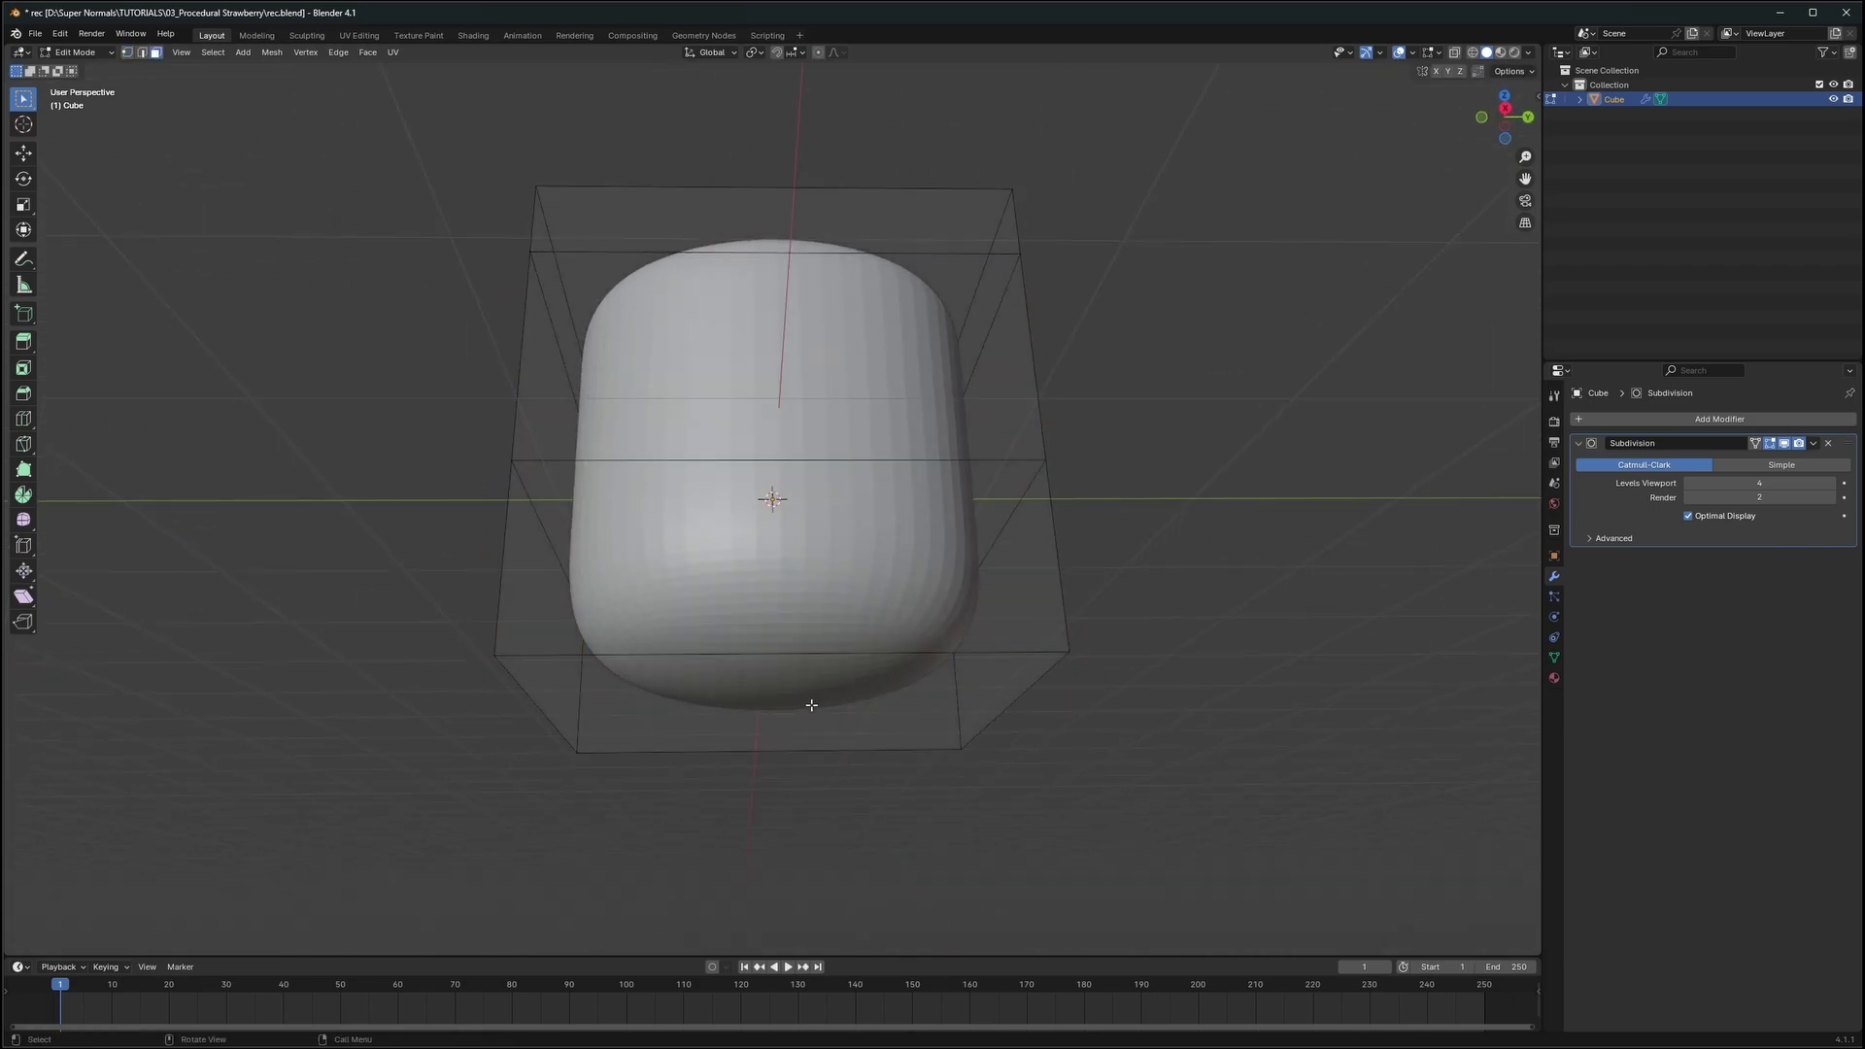
left_click(807, 708)
middle_click_drag(1122, 685, 1163, 721)
key("s")
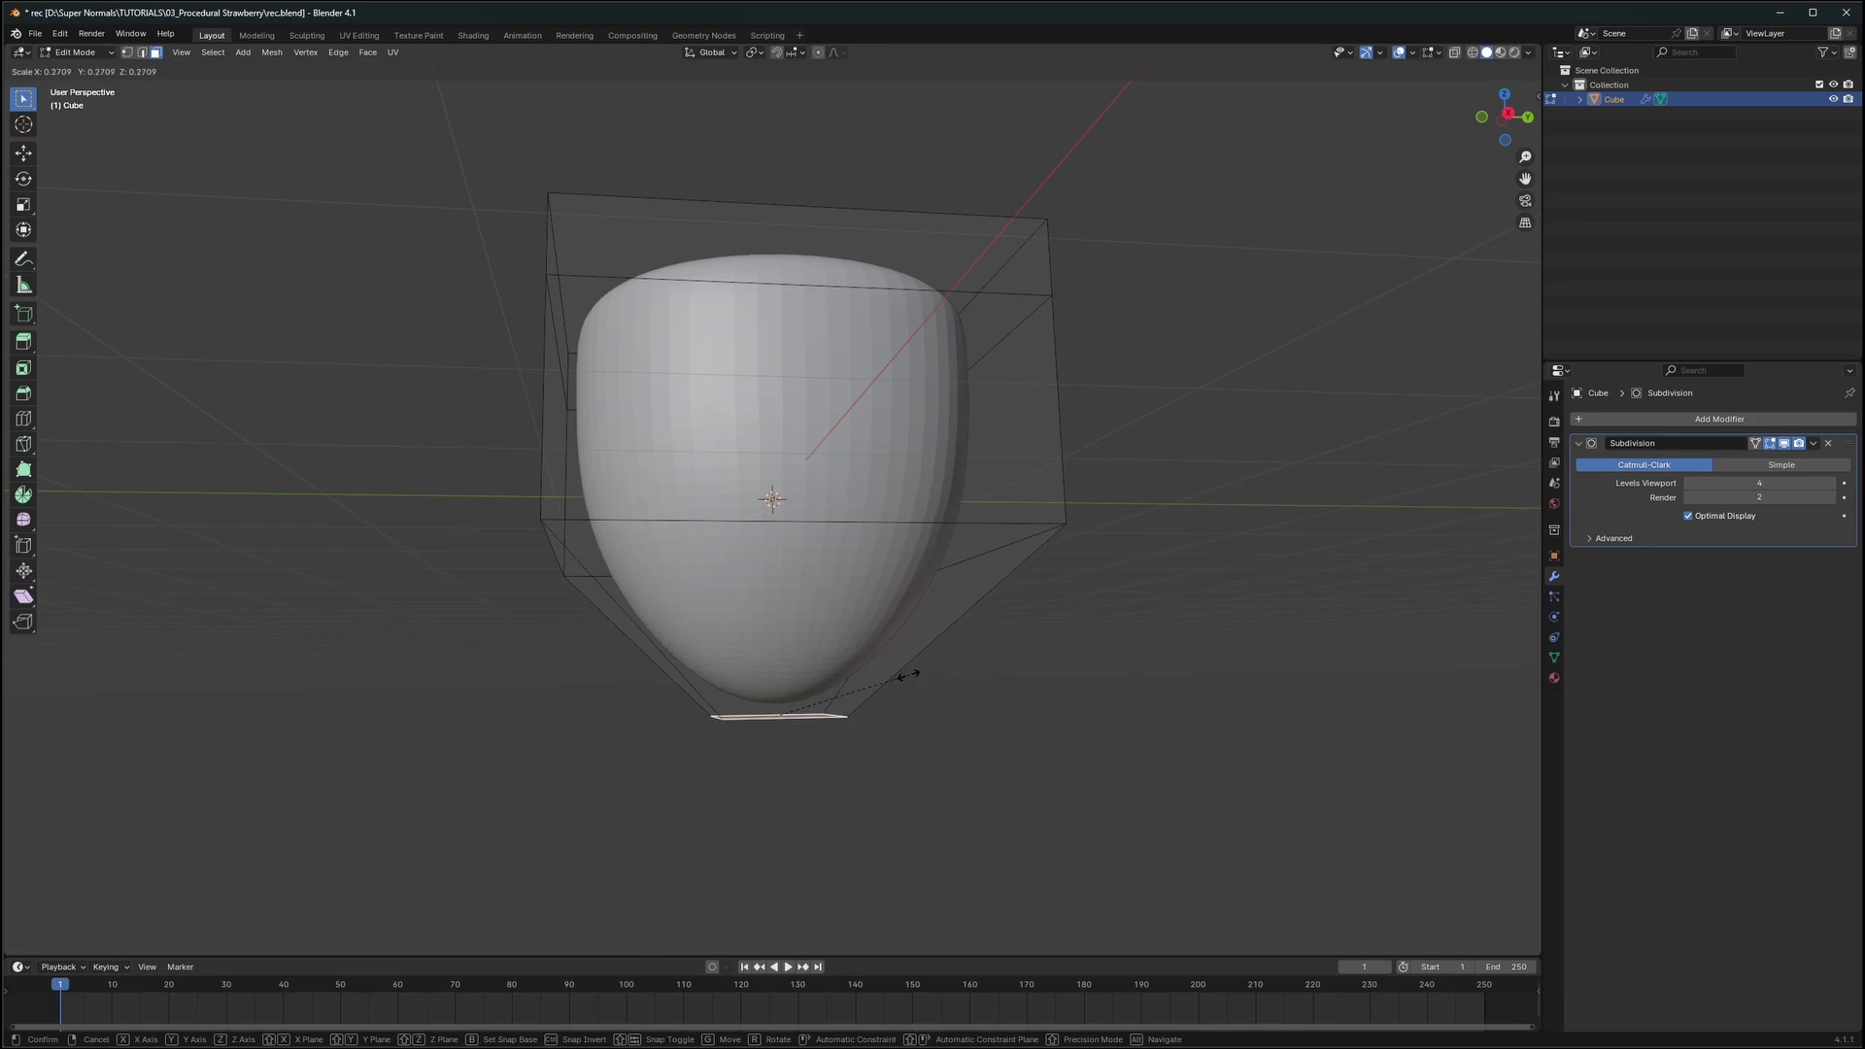
left_click(883, 677)
key("z")
left_click(883, 707)
Scale the cube's top face down to narrow the upper end of the strawberry body
middle_click_drag(887, 416, 968, 488)
left_click(816, 429)
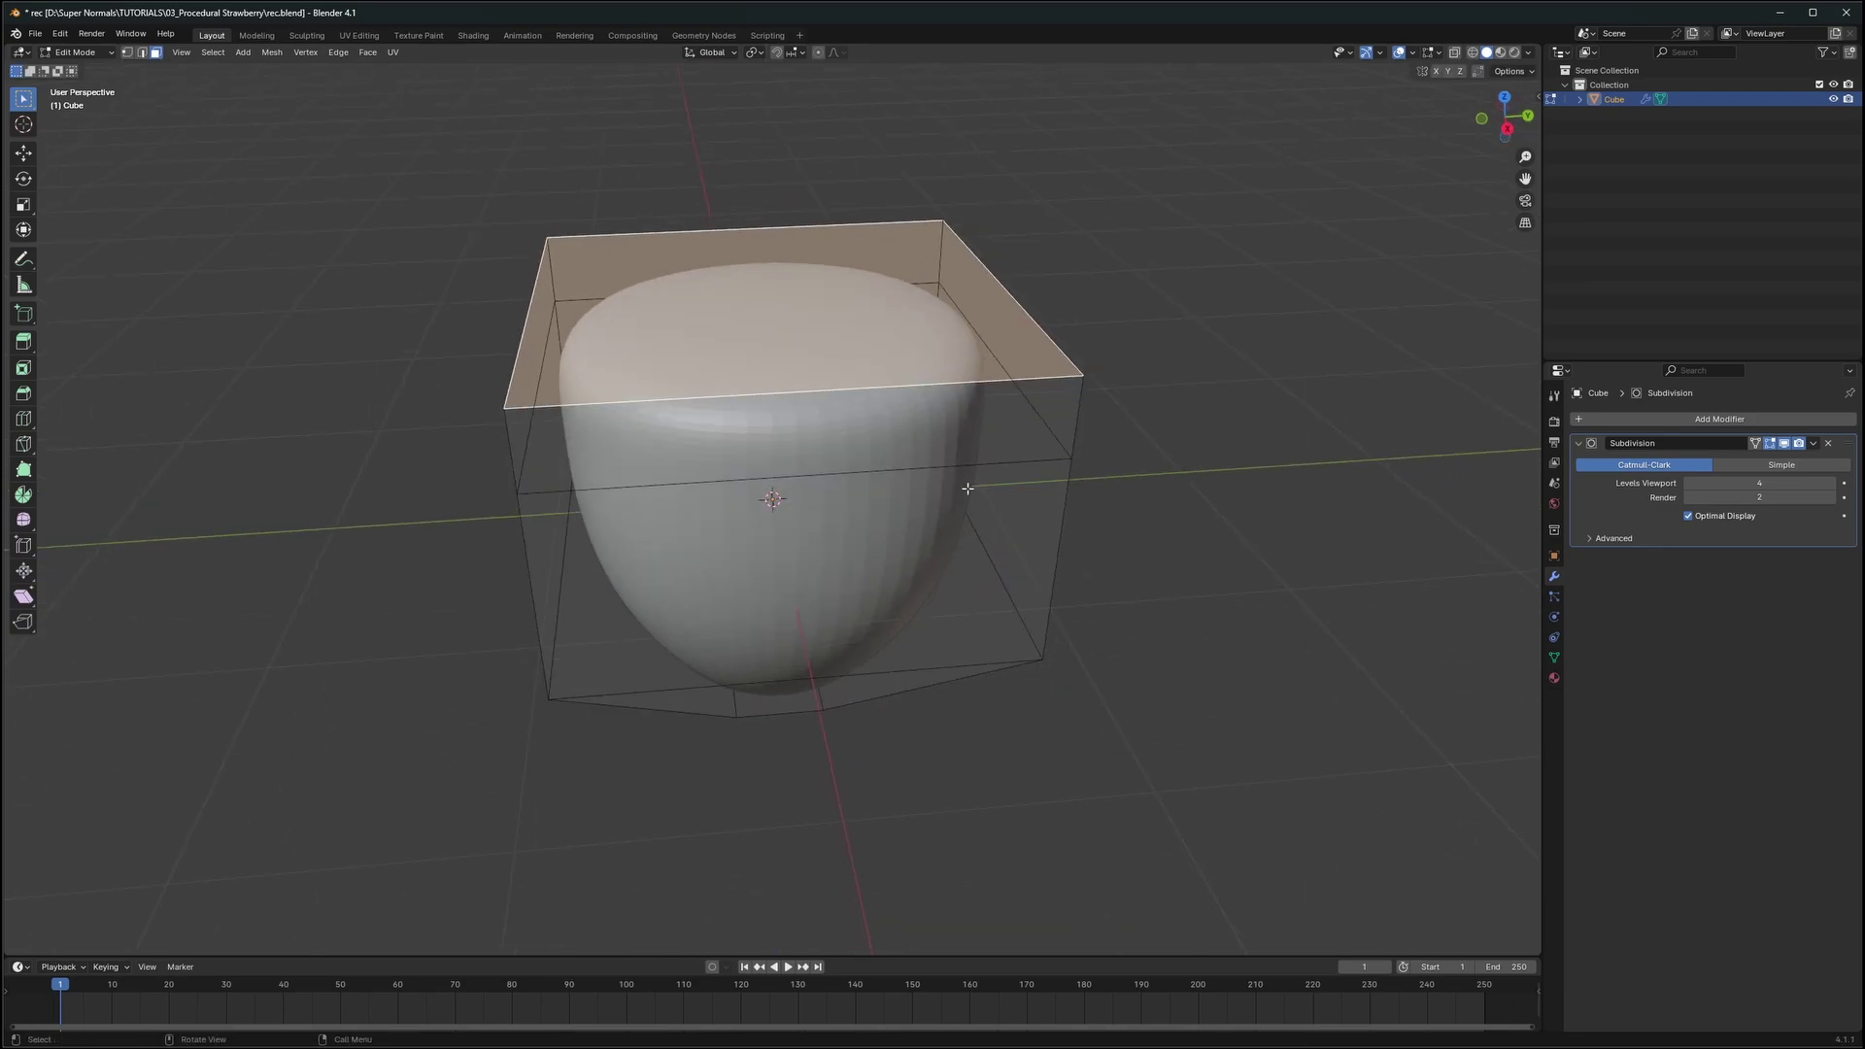
key("s")
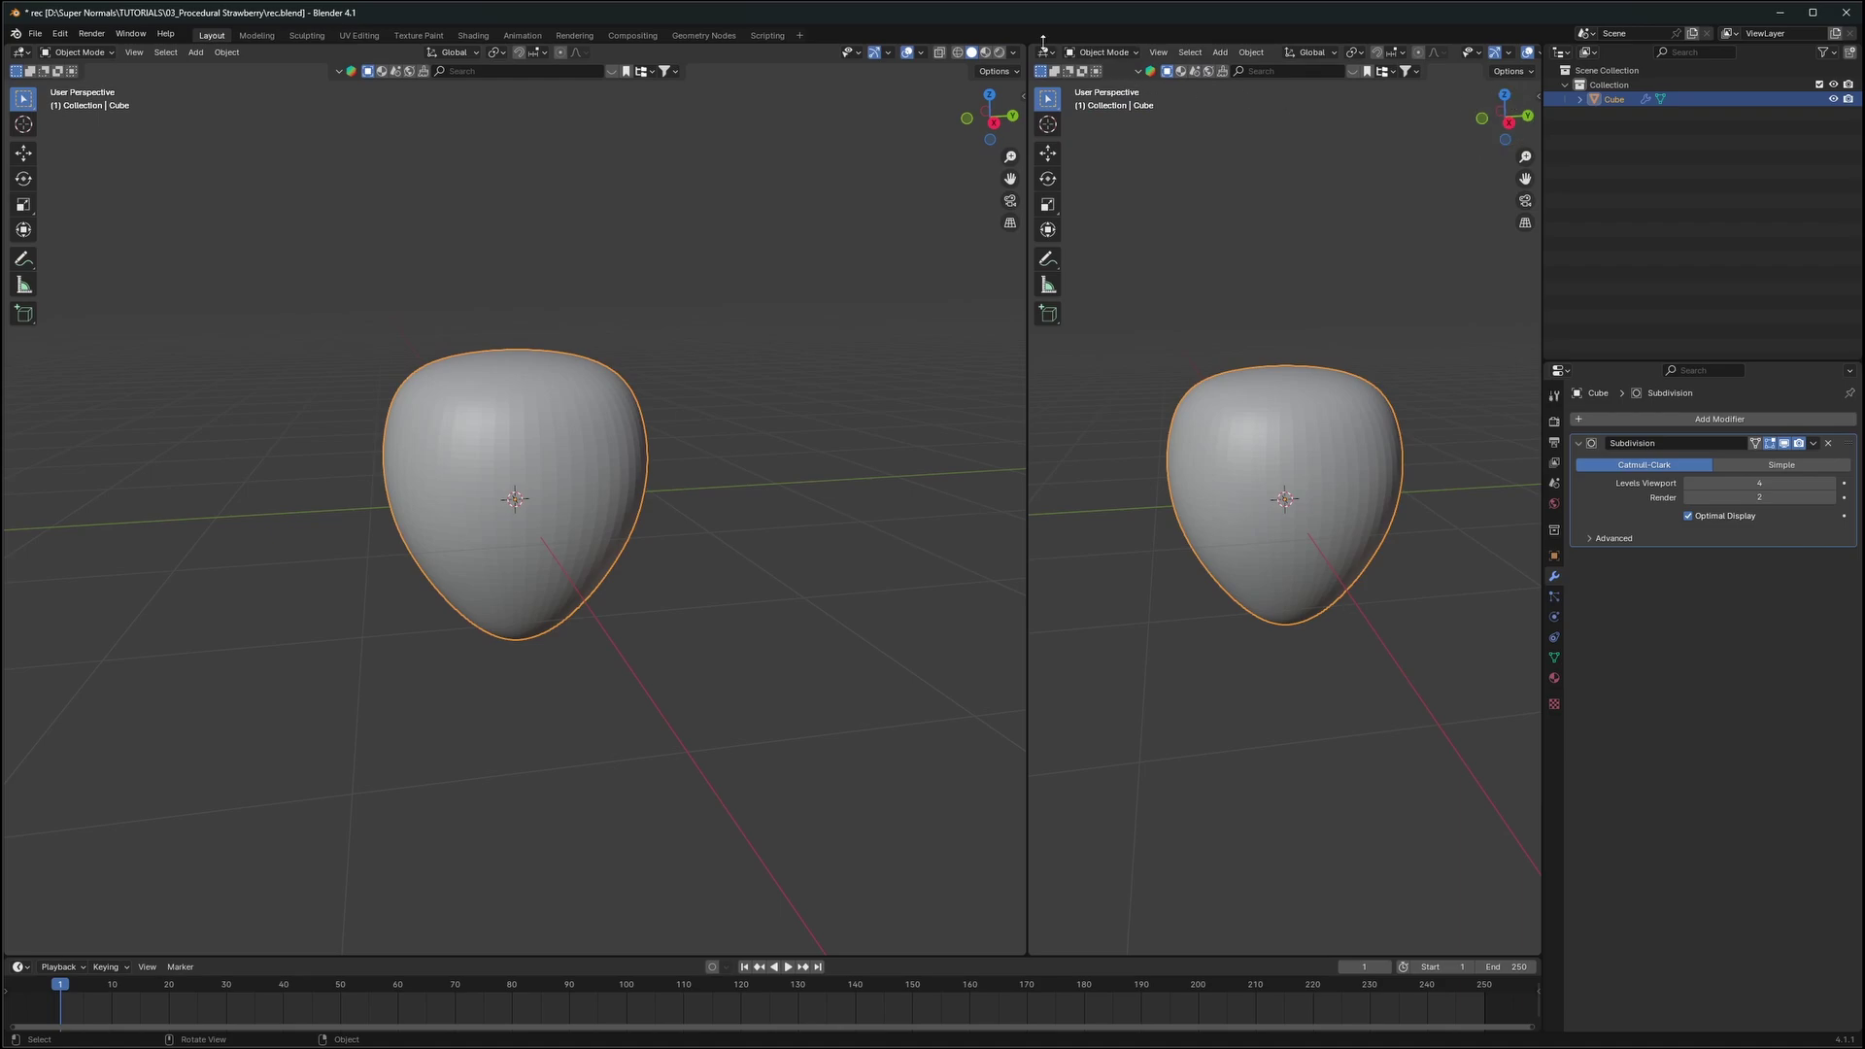
Turn the second viewport into a Geometry Node Editor and create a new node tree for the strawberry mesh
left_click(1045, 51)
left_click(1118, 173)
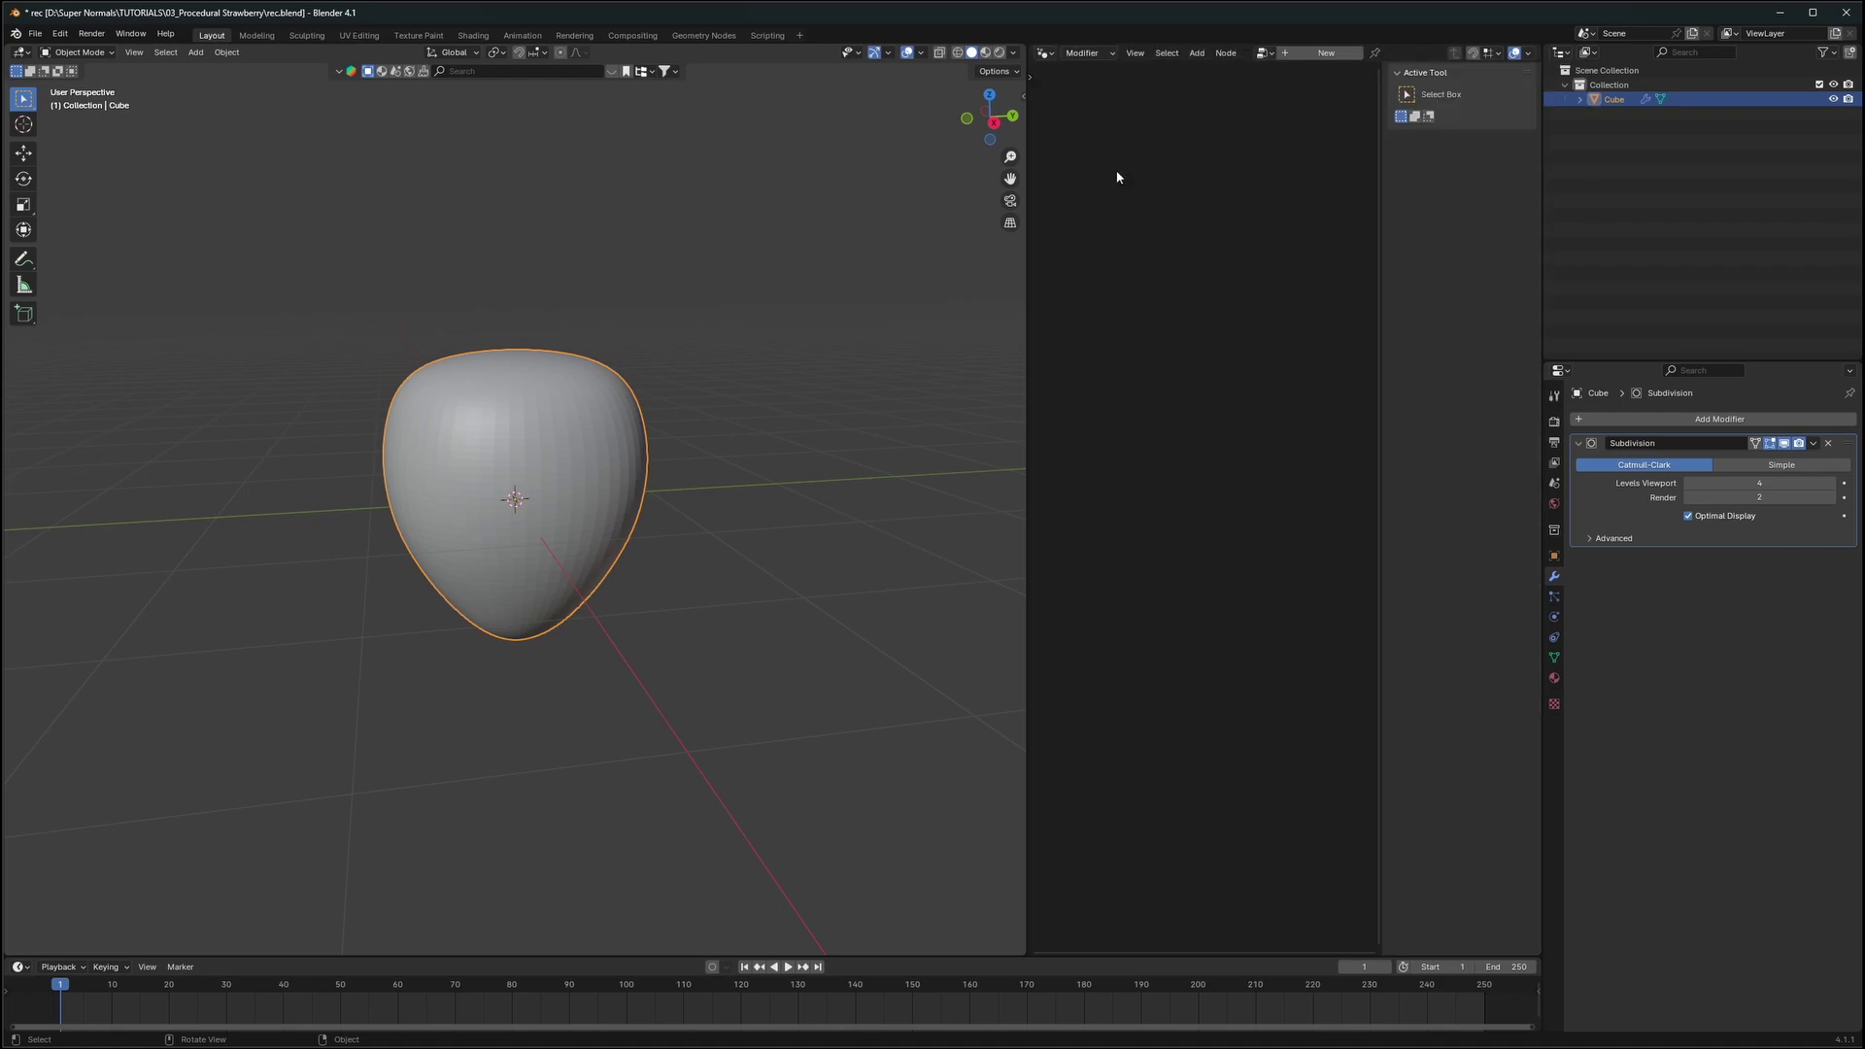
left_click(1317, 54)
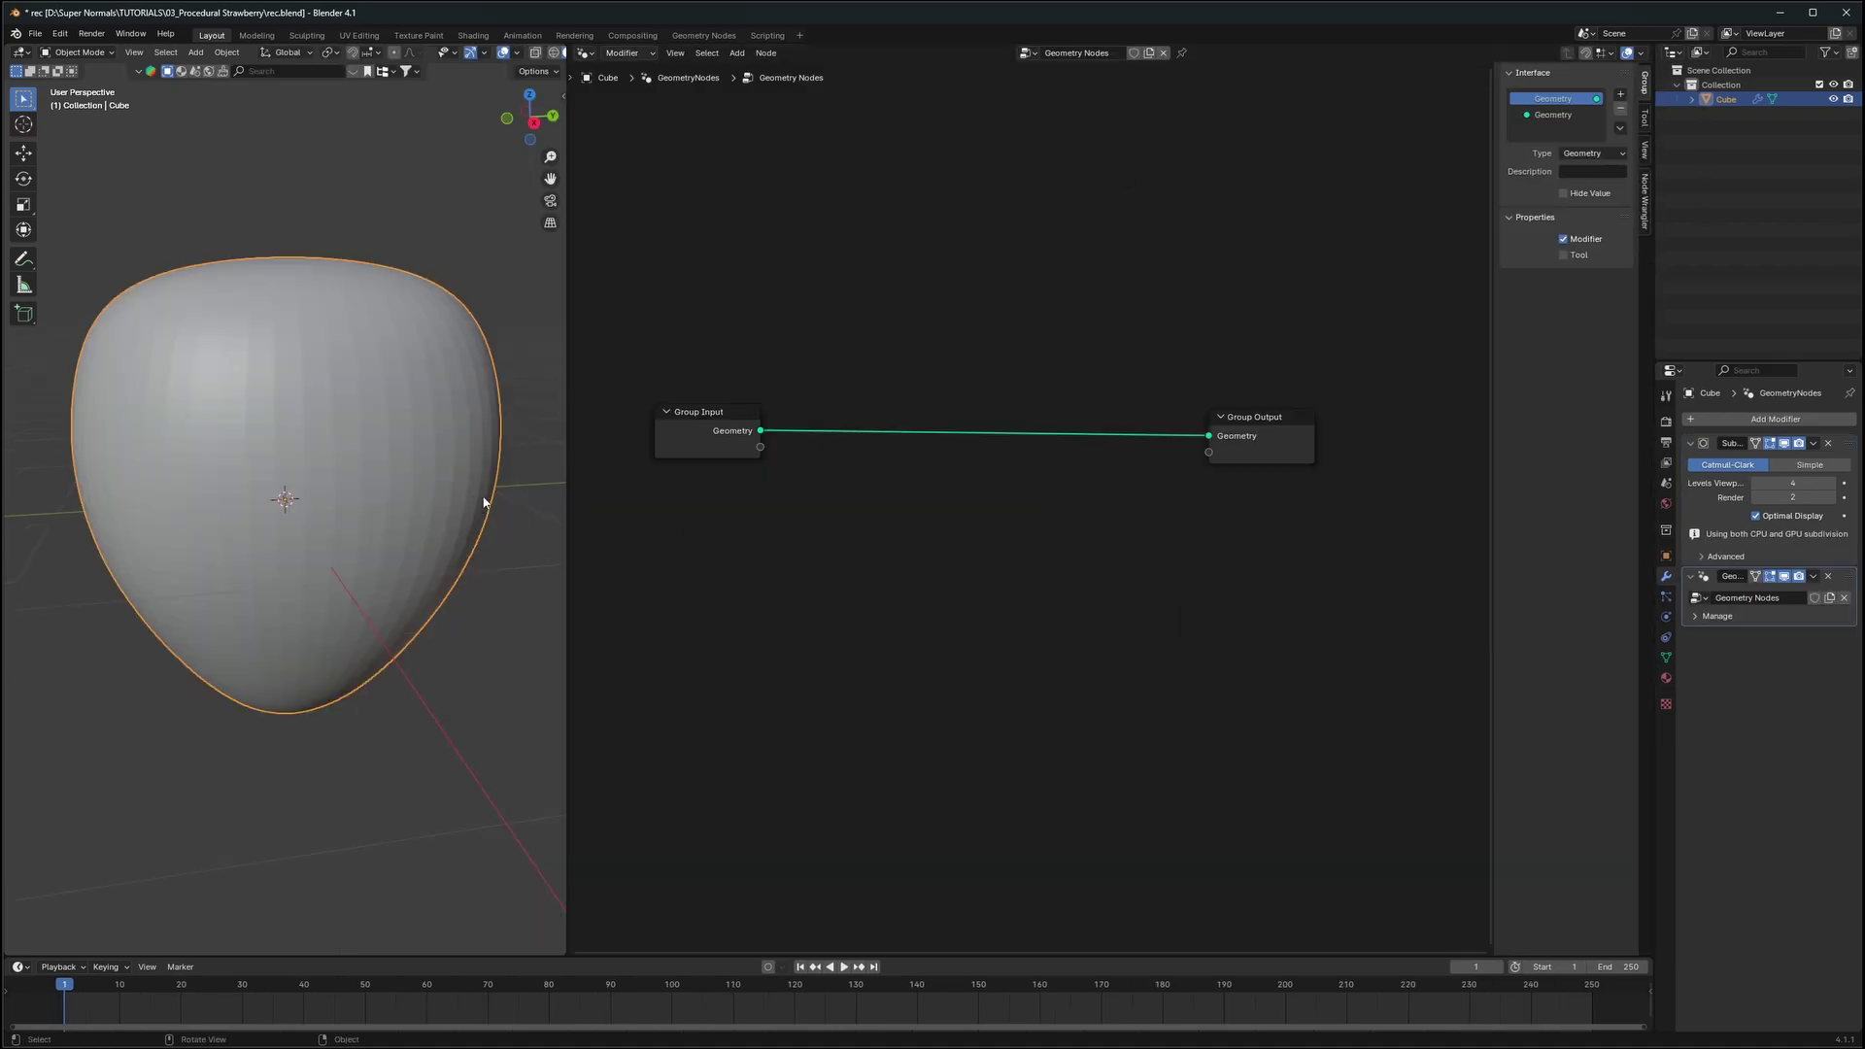
Add a Distribute Points on Faces node and connect the Group Input geometry to its Mesh input
middle_click_drag(483, 506, 524, 525)
scroll(838, 460, "up", 2)
key("shift+a")
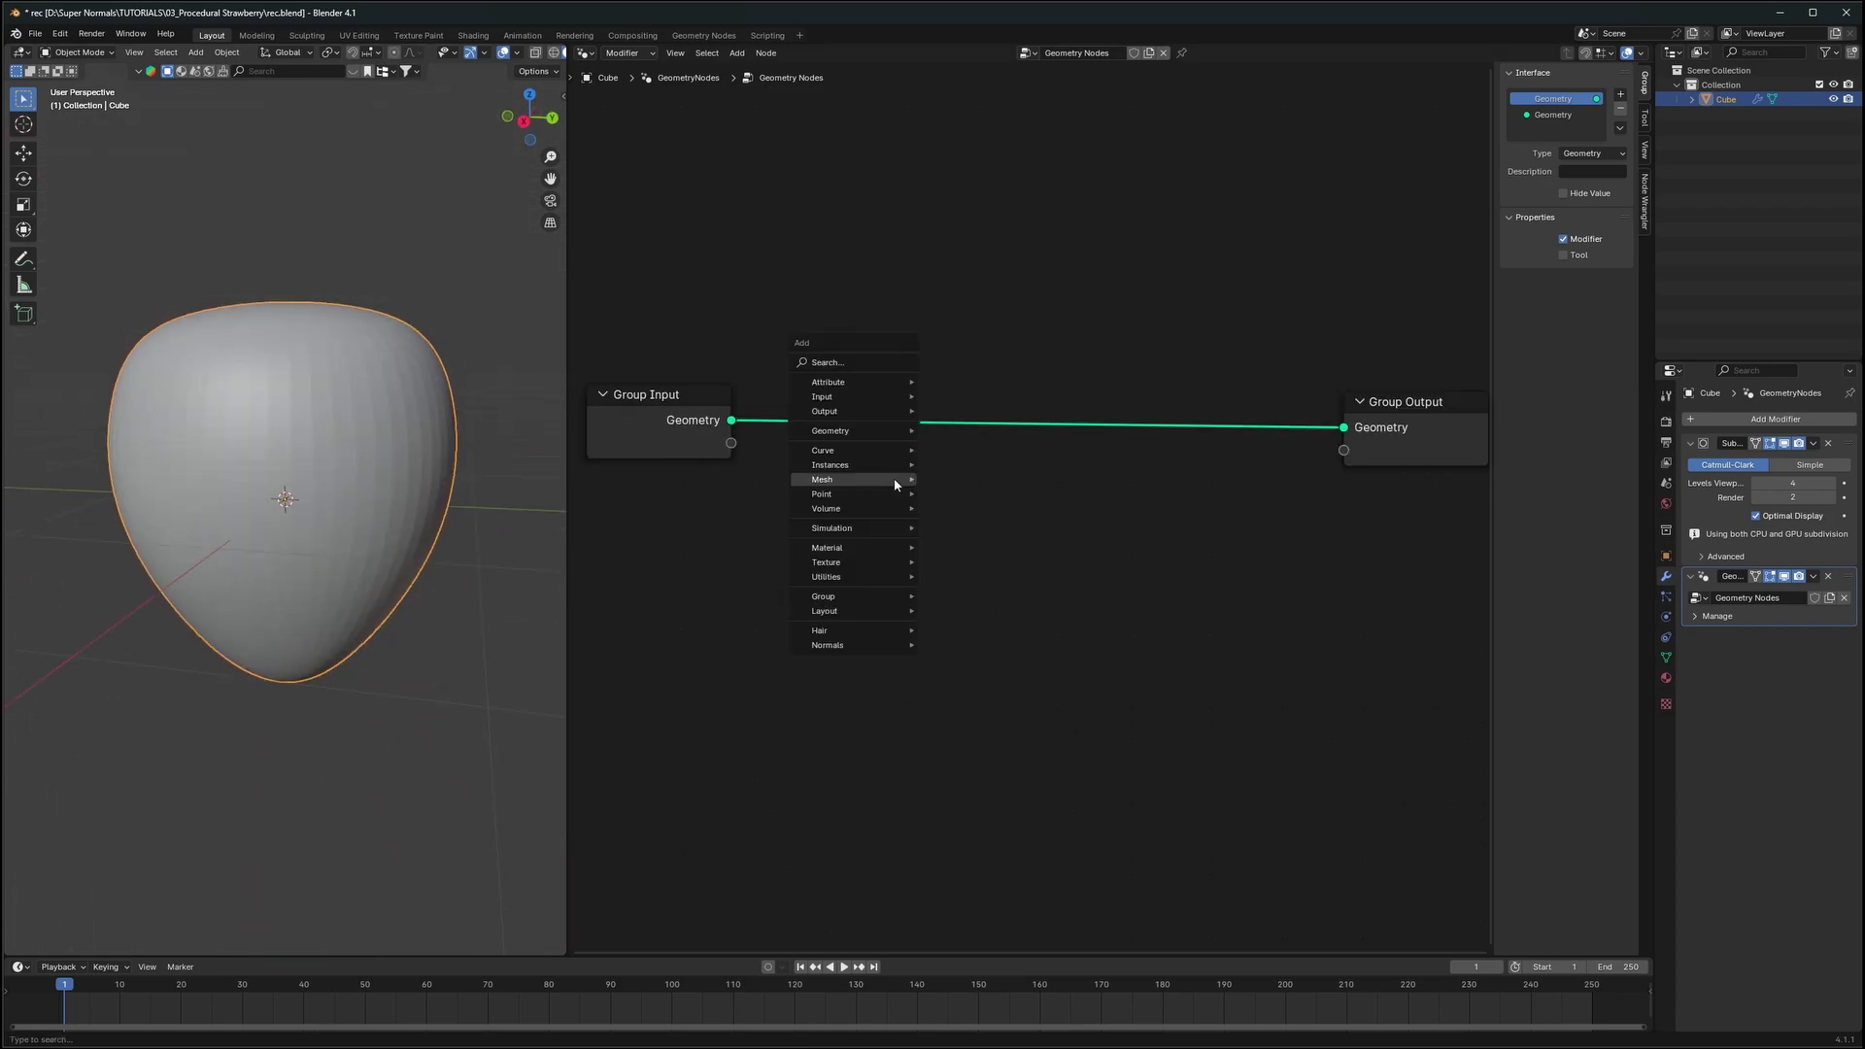
left_click(859, 364)
type("distub")
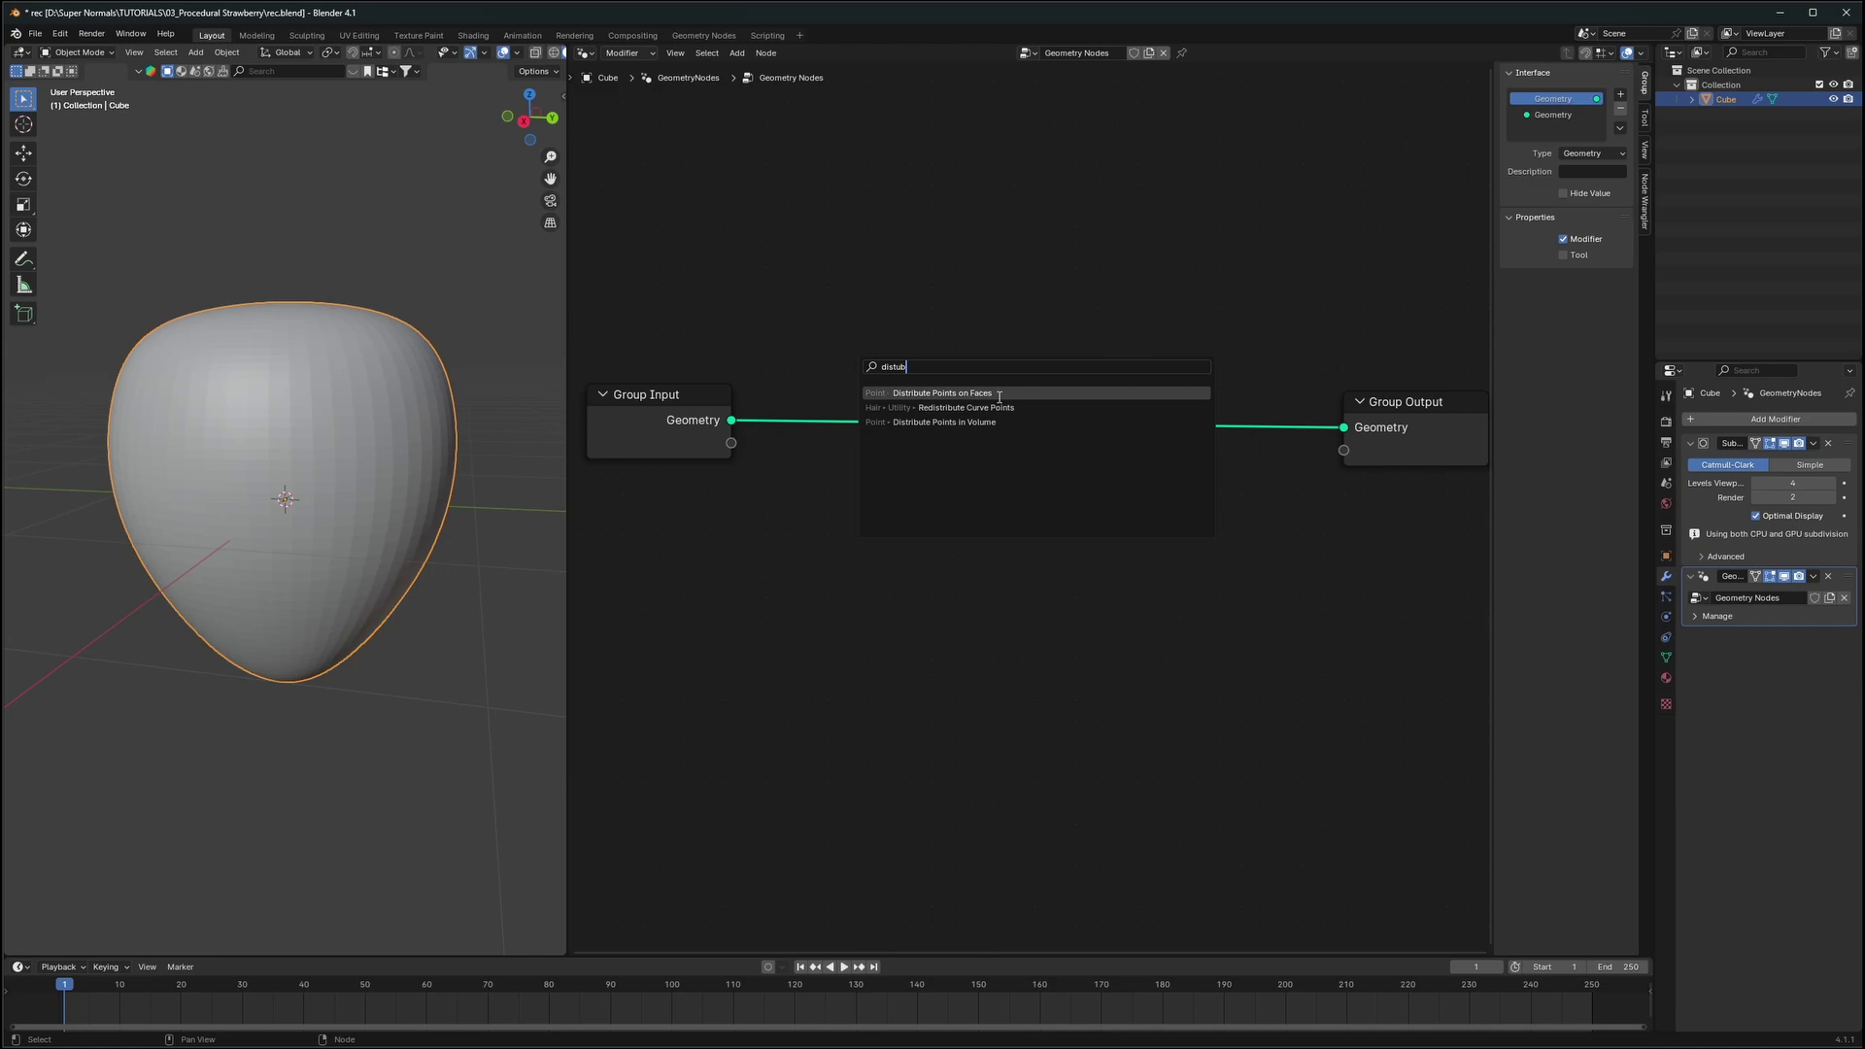
key("Return")
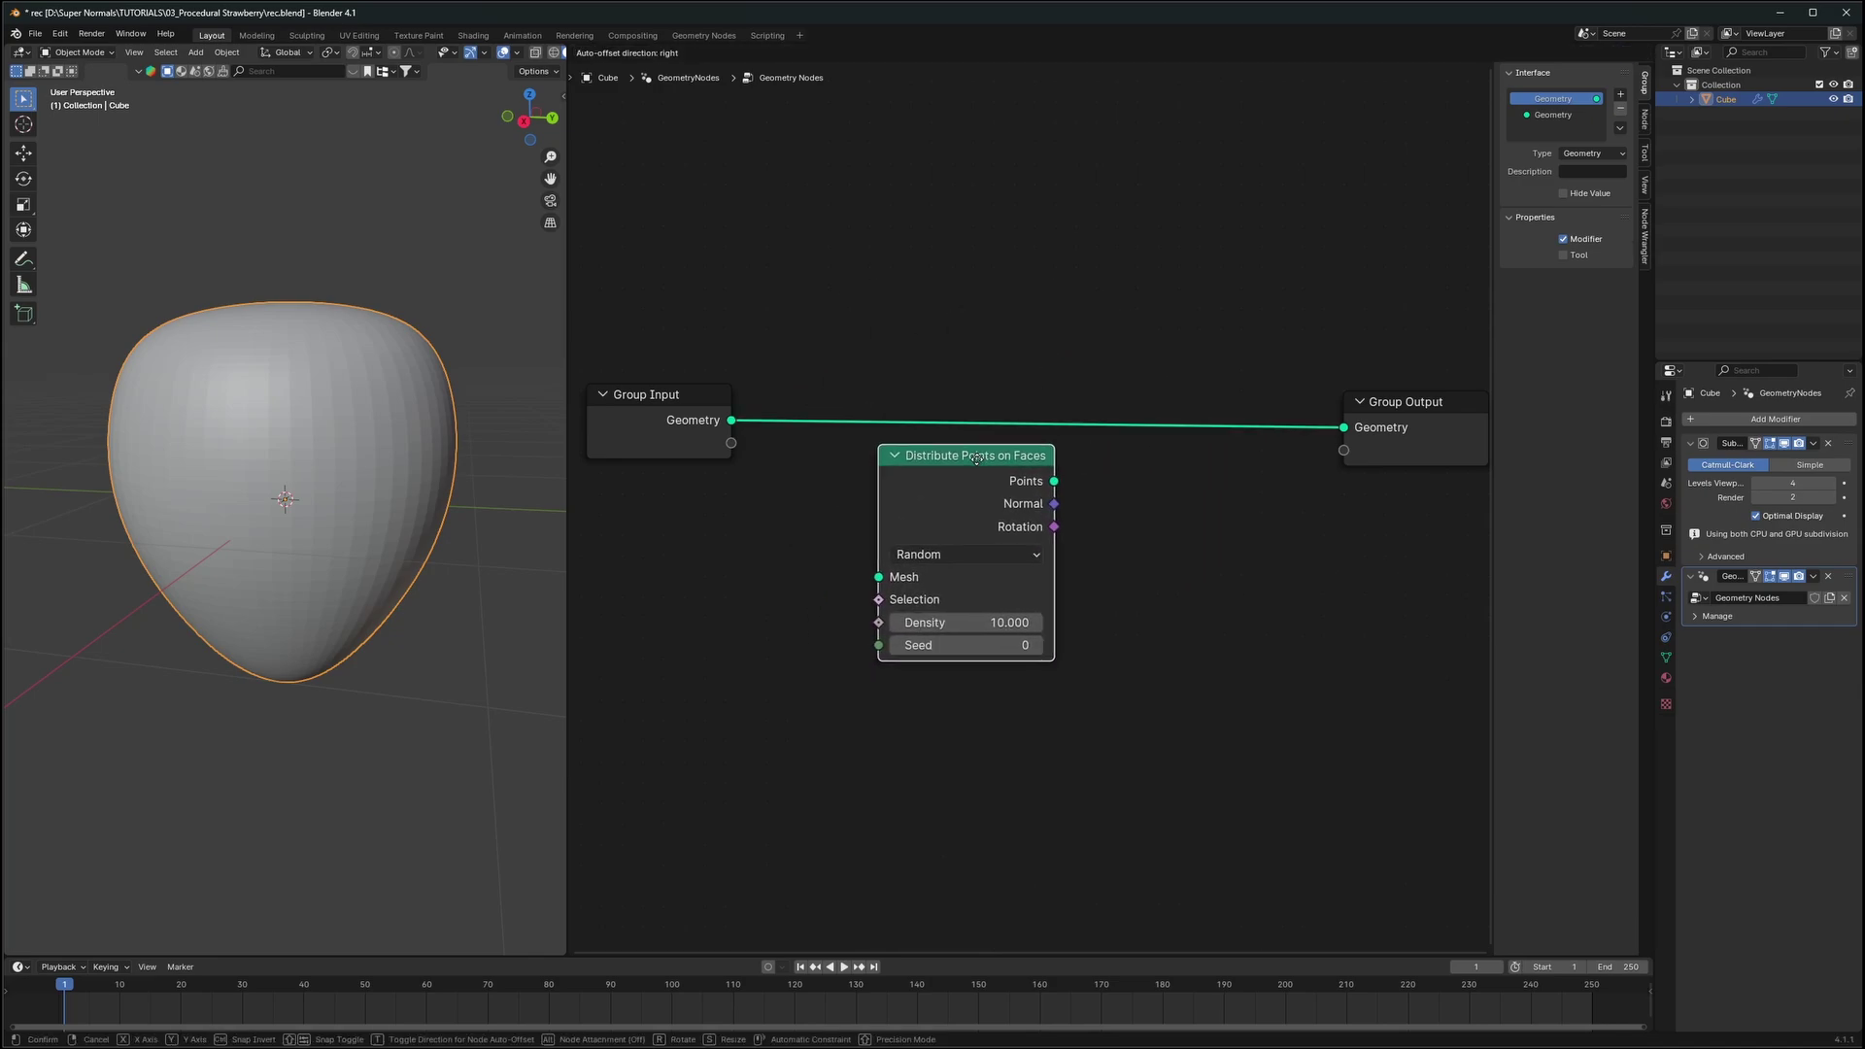
left_click(972, 524)
left_click_drag(729, 422, 885, 640)
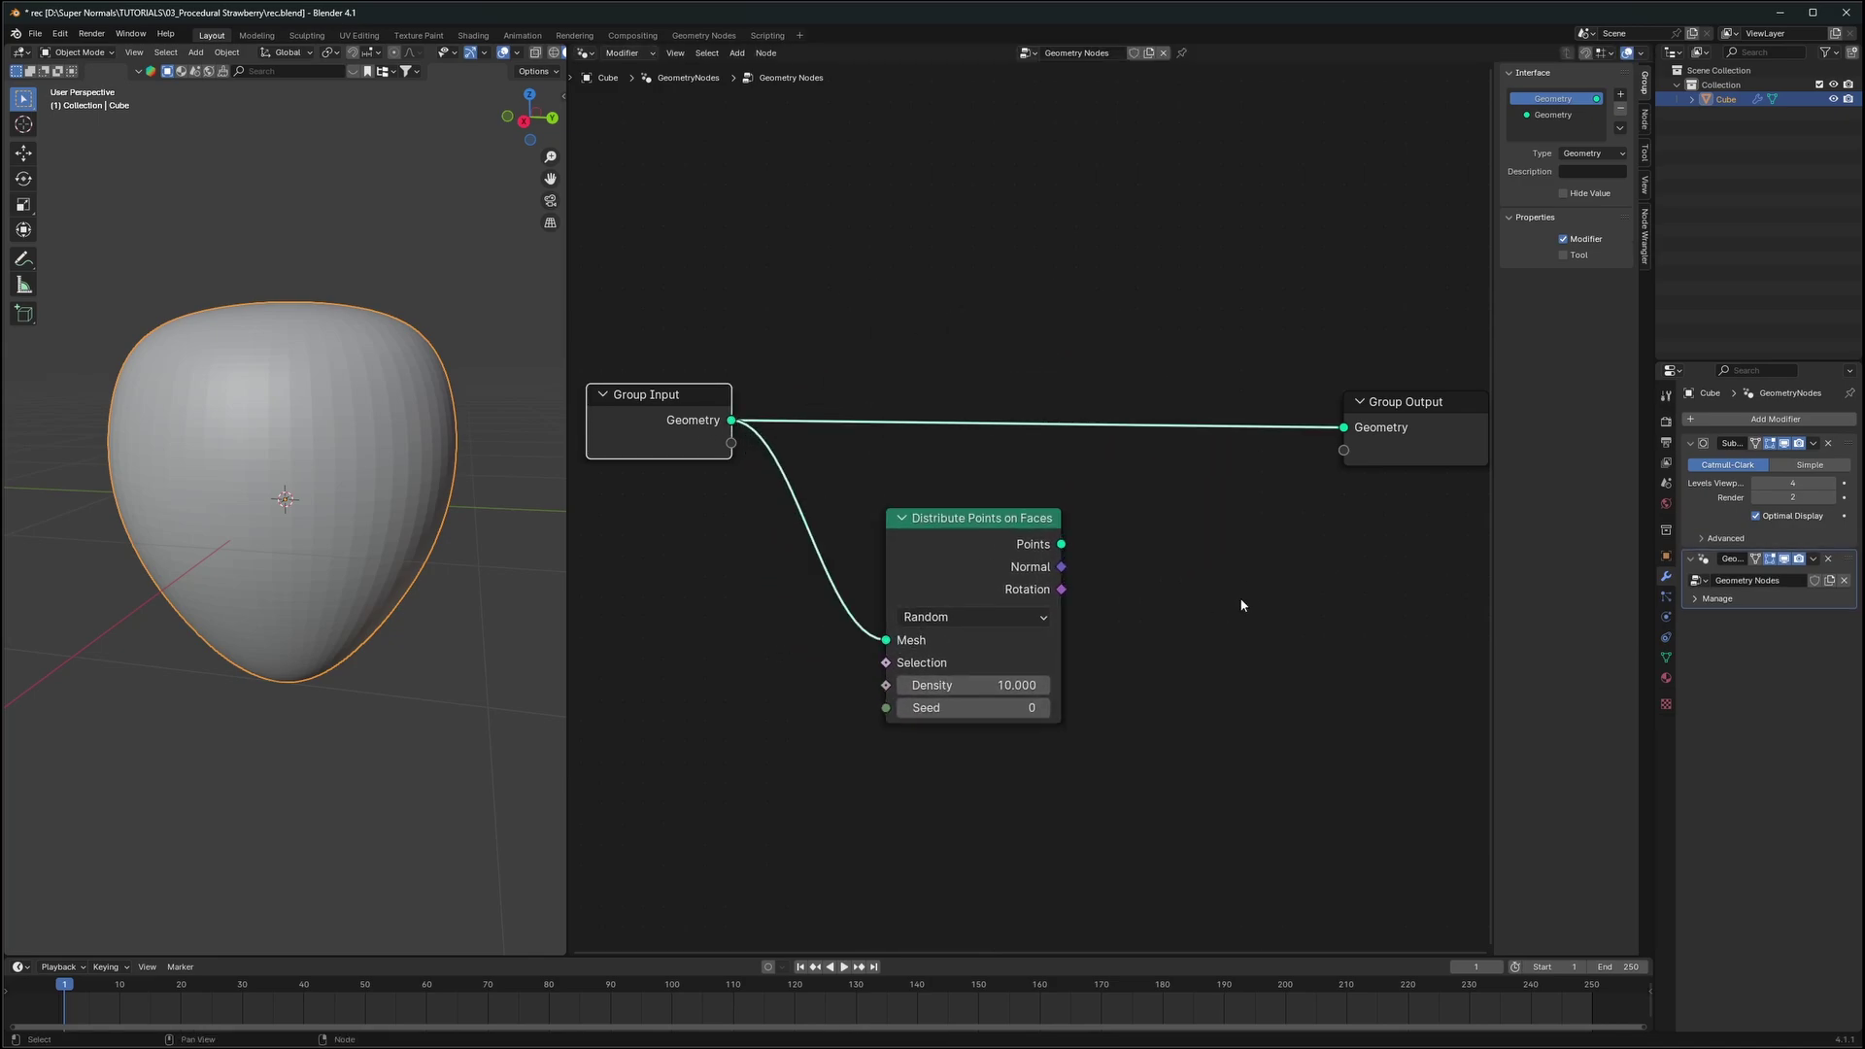
Insert a Join Geometry node before Group Output and connect the distributed points to it
middle_click_drag(1171, 531, 1067, 529)
key("shift+a")
left_click(1066, 527)
type("jo")
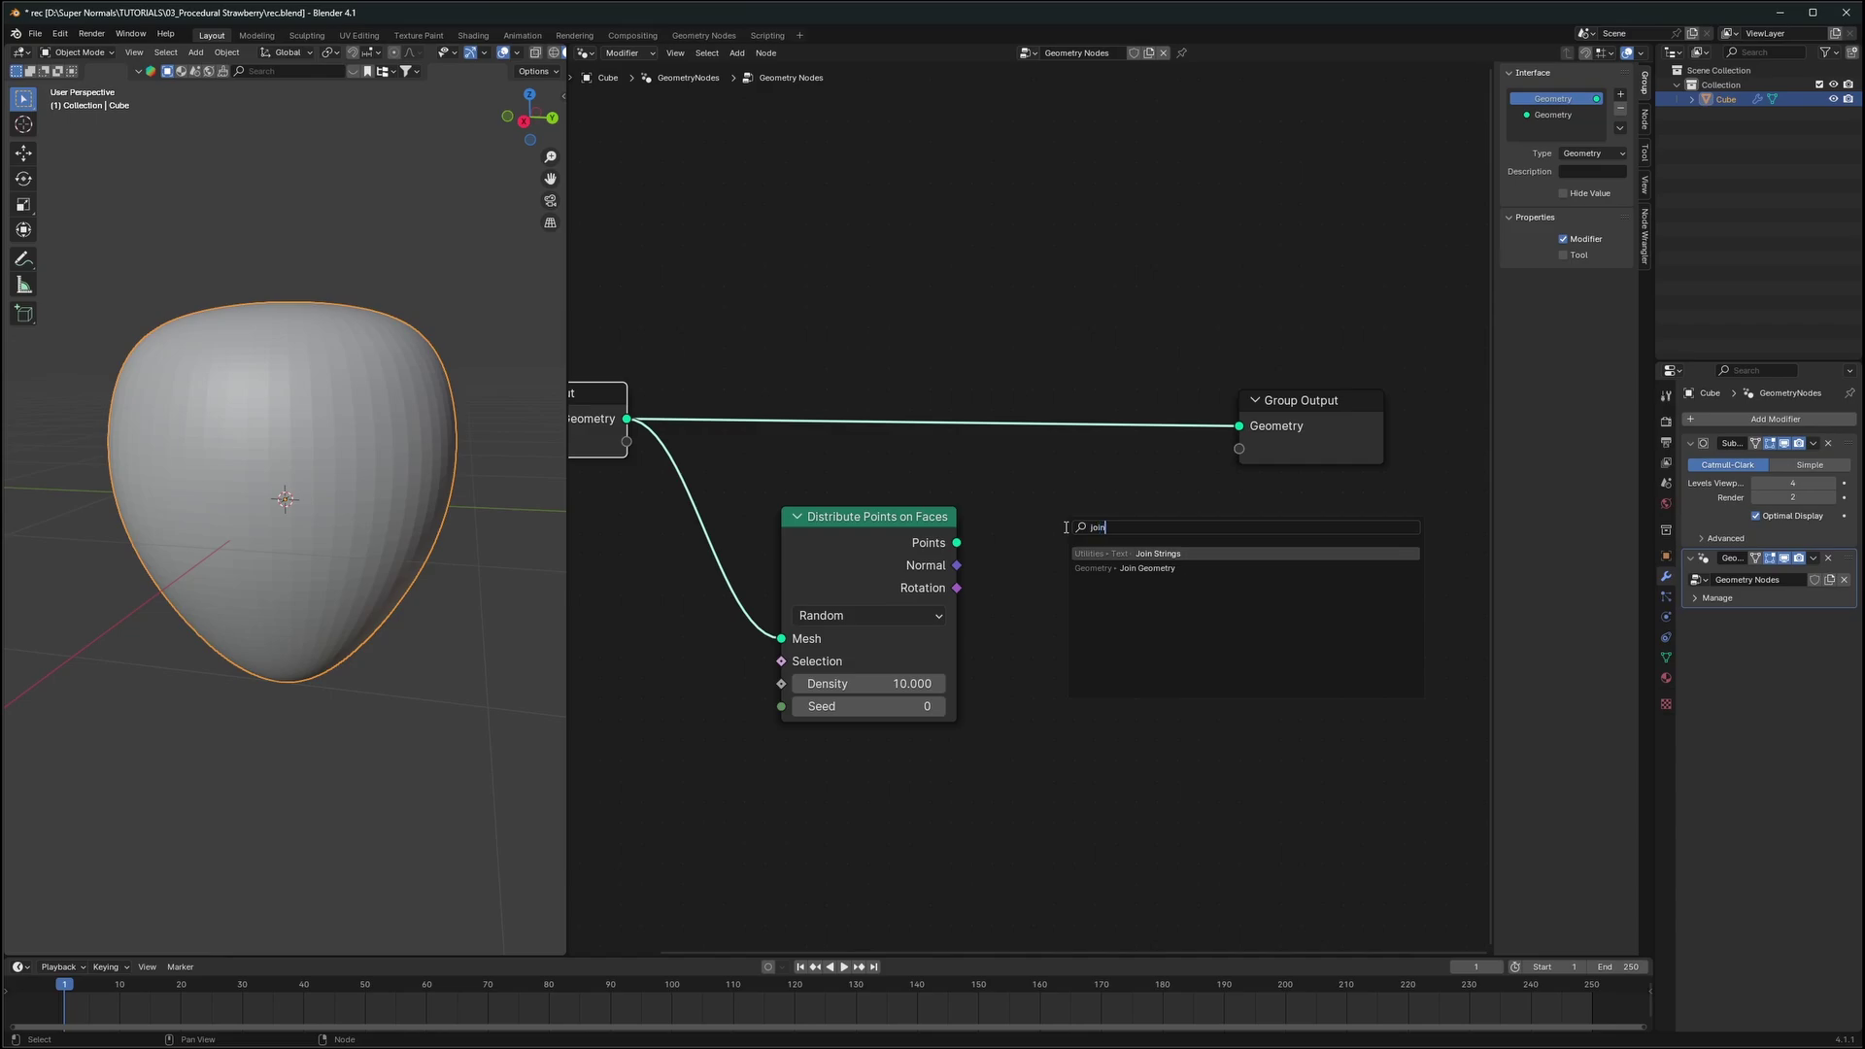
type("in")
left_click(1147, 569)
left_click(1079, 447)
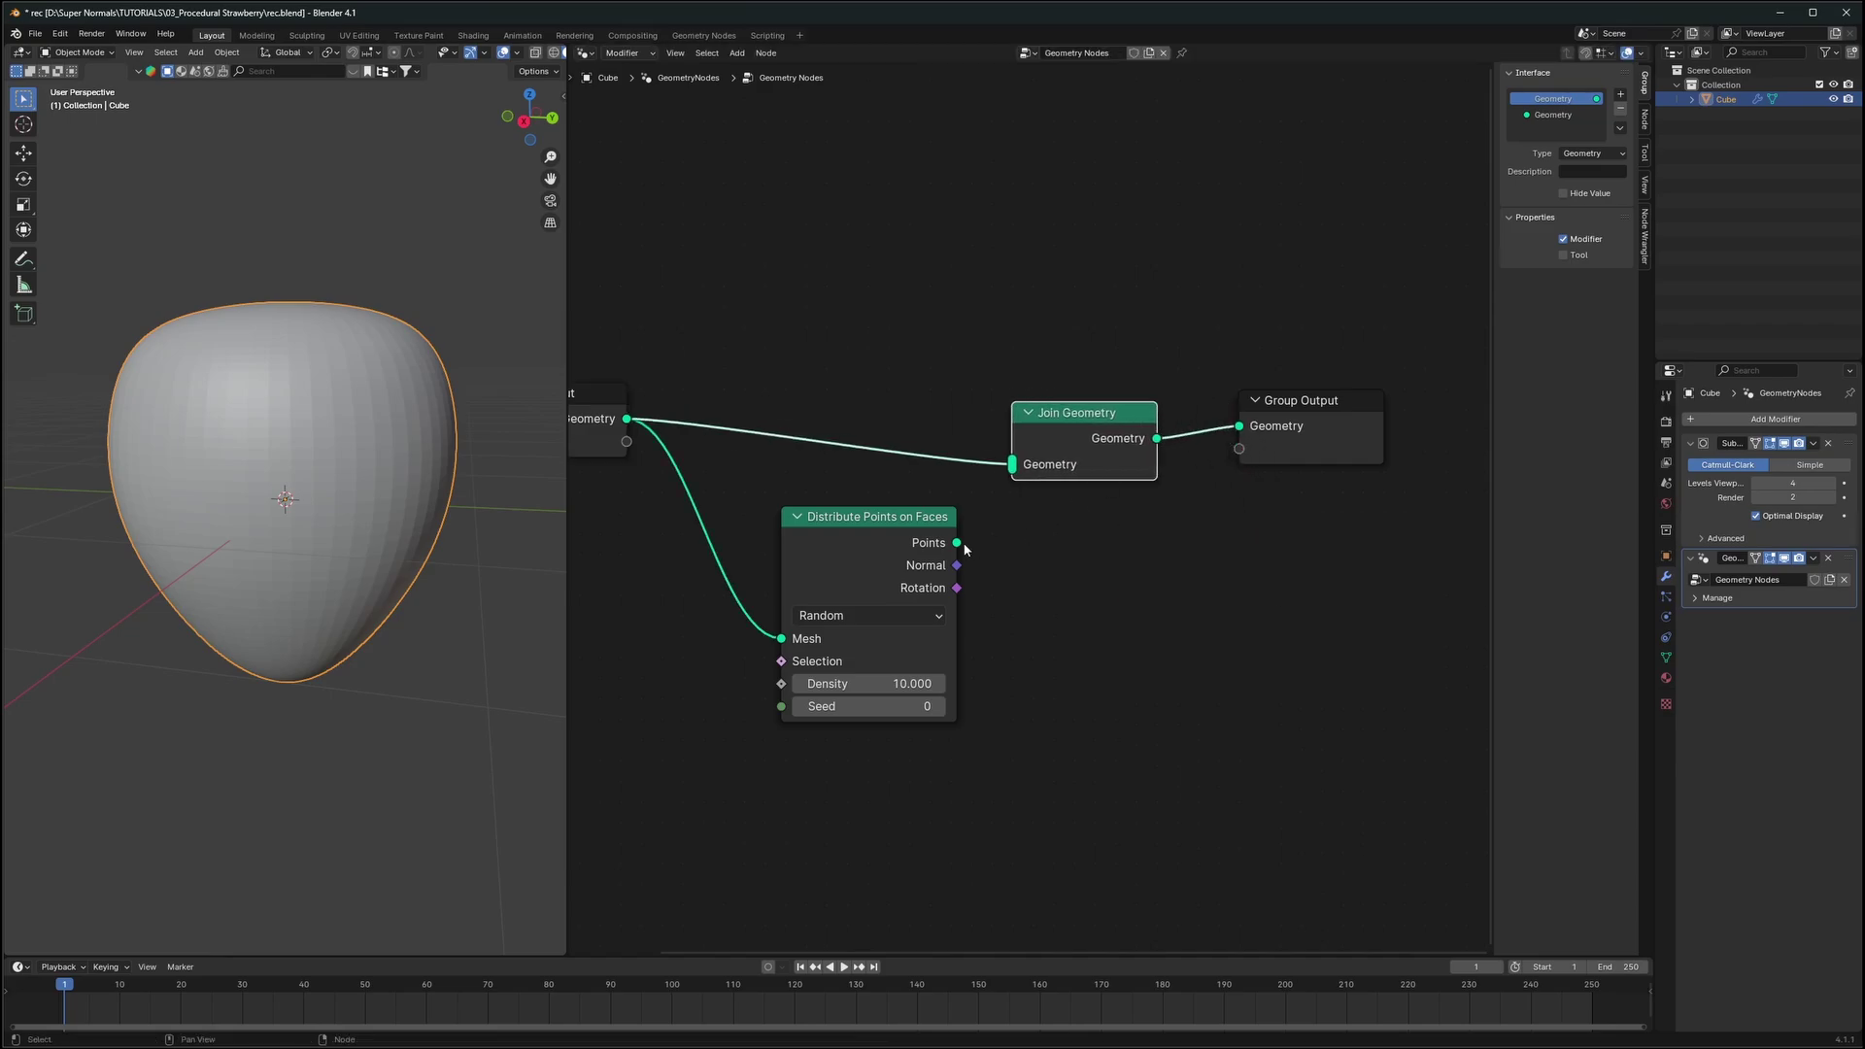
left_click_drag(957, 542, 1011, 467)
middle_click_drag(1011, 466, 1385, 406)
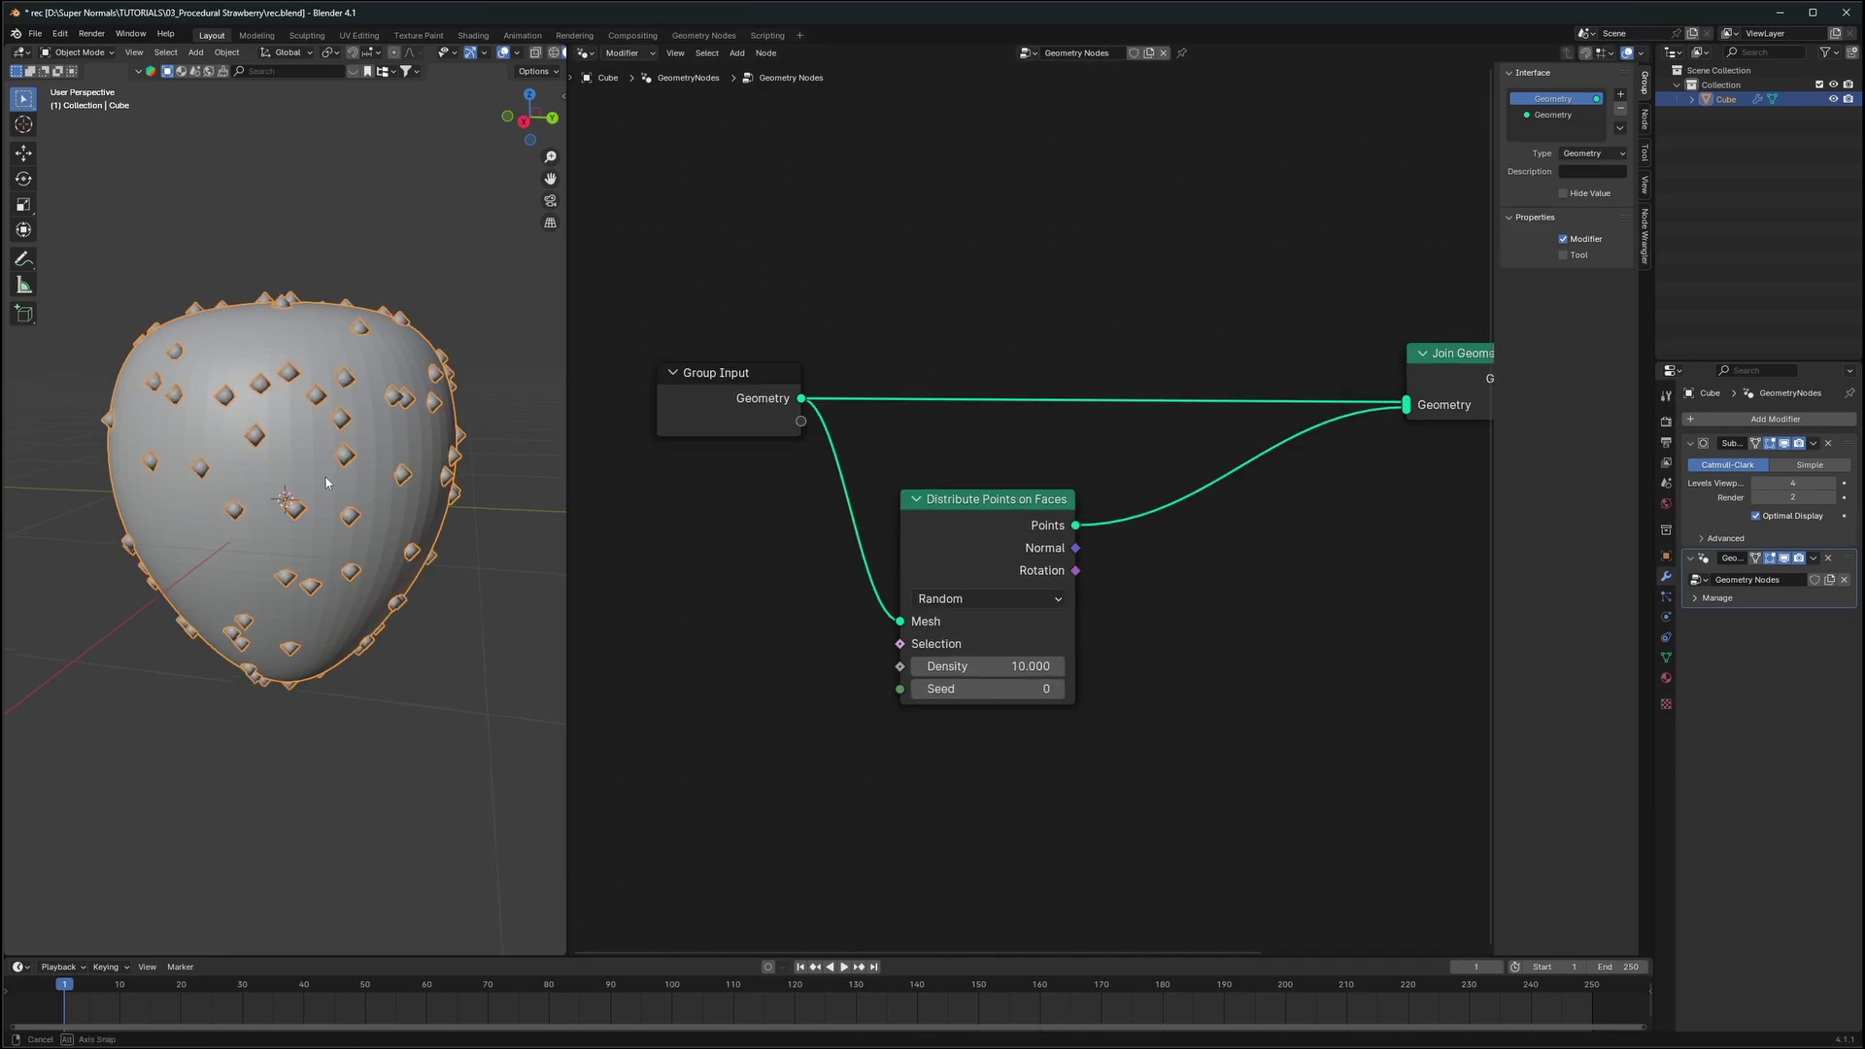
middle_click_drag(324, 476, 297, 512)
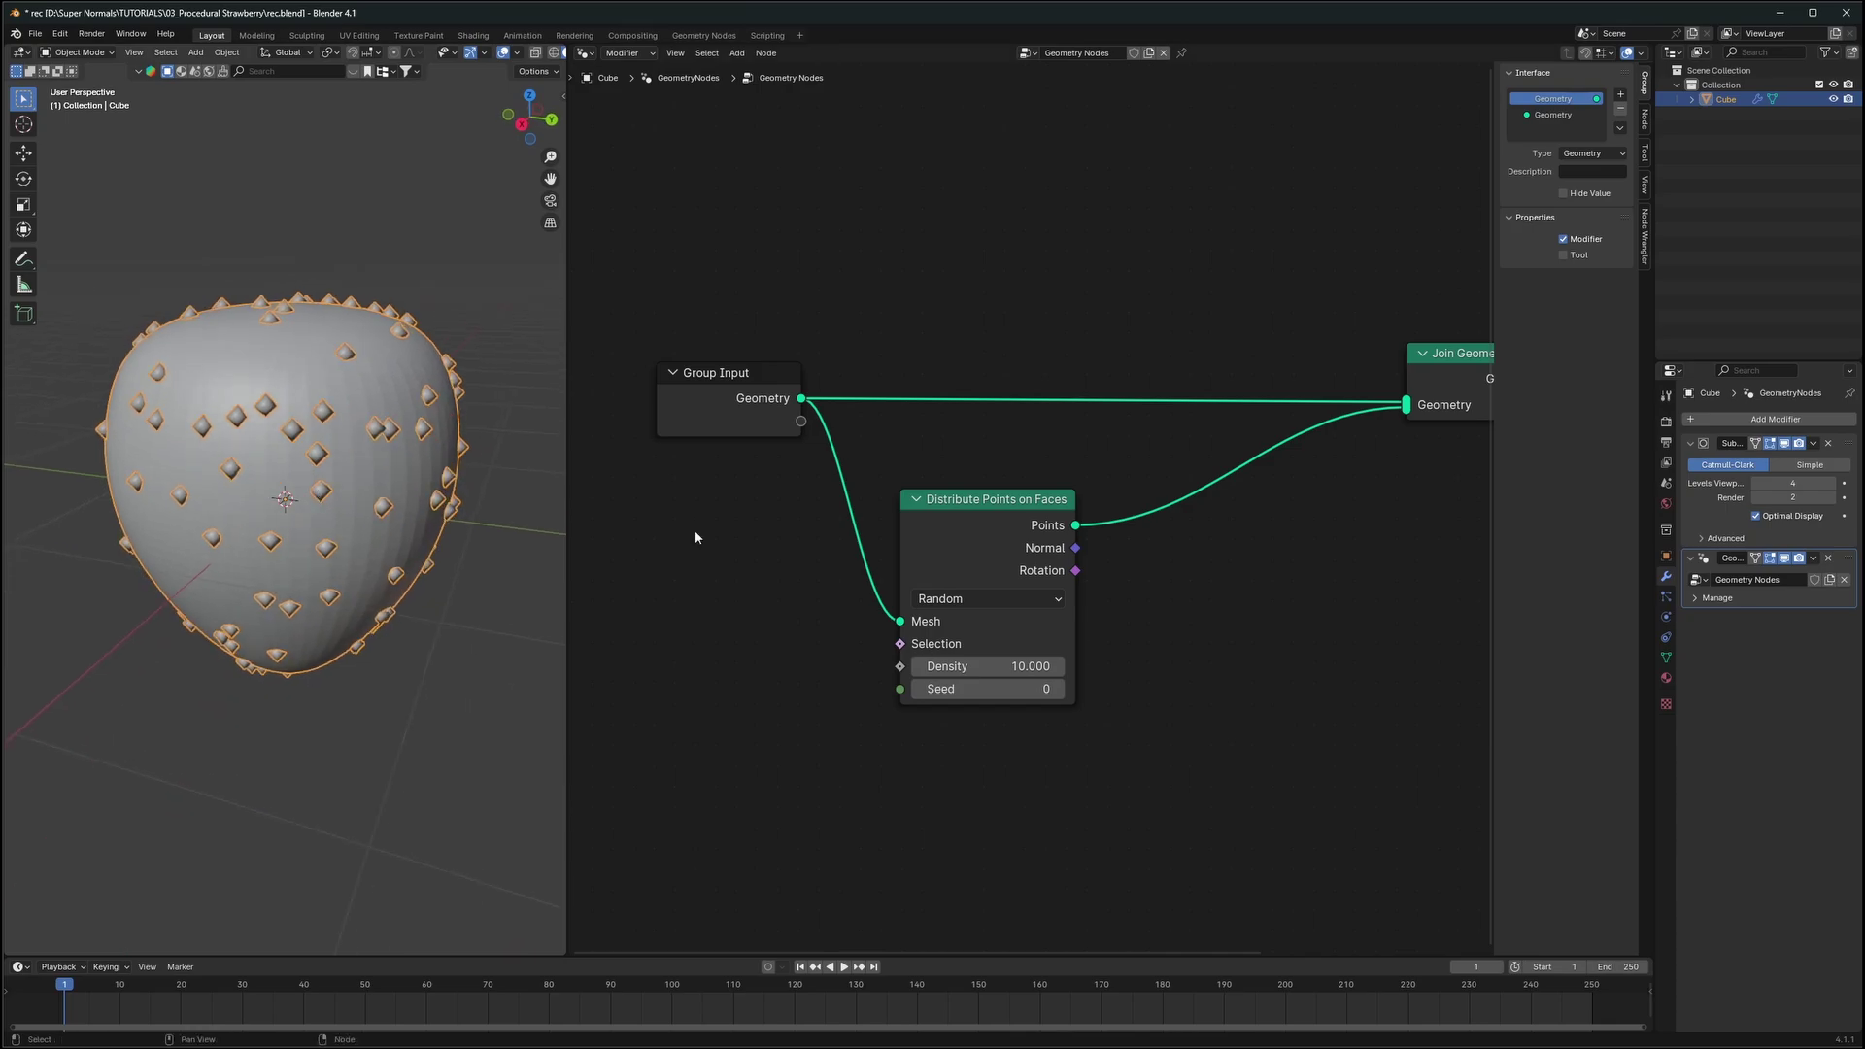
Insert an Instance on Points node between Distribute Points on Faces and Join Geometry
scroll(1033, 517, "up", 3)
middle_click_drag(1228, 572, 1107, 528)
key("shift+a")
left_click(1106, 521)
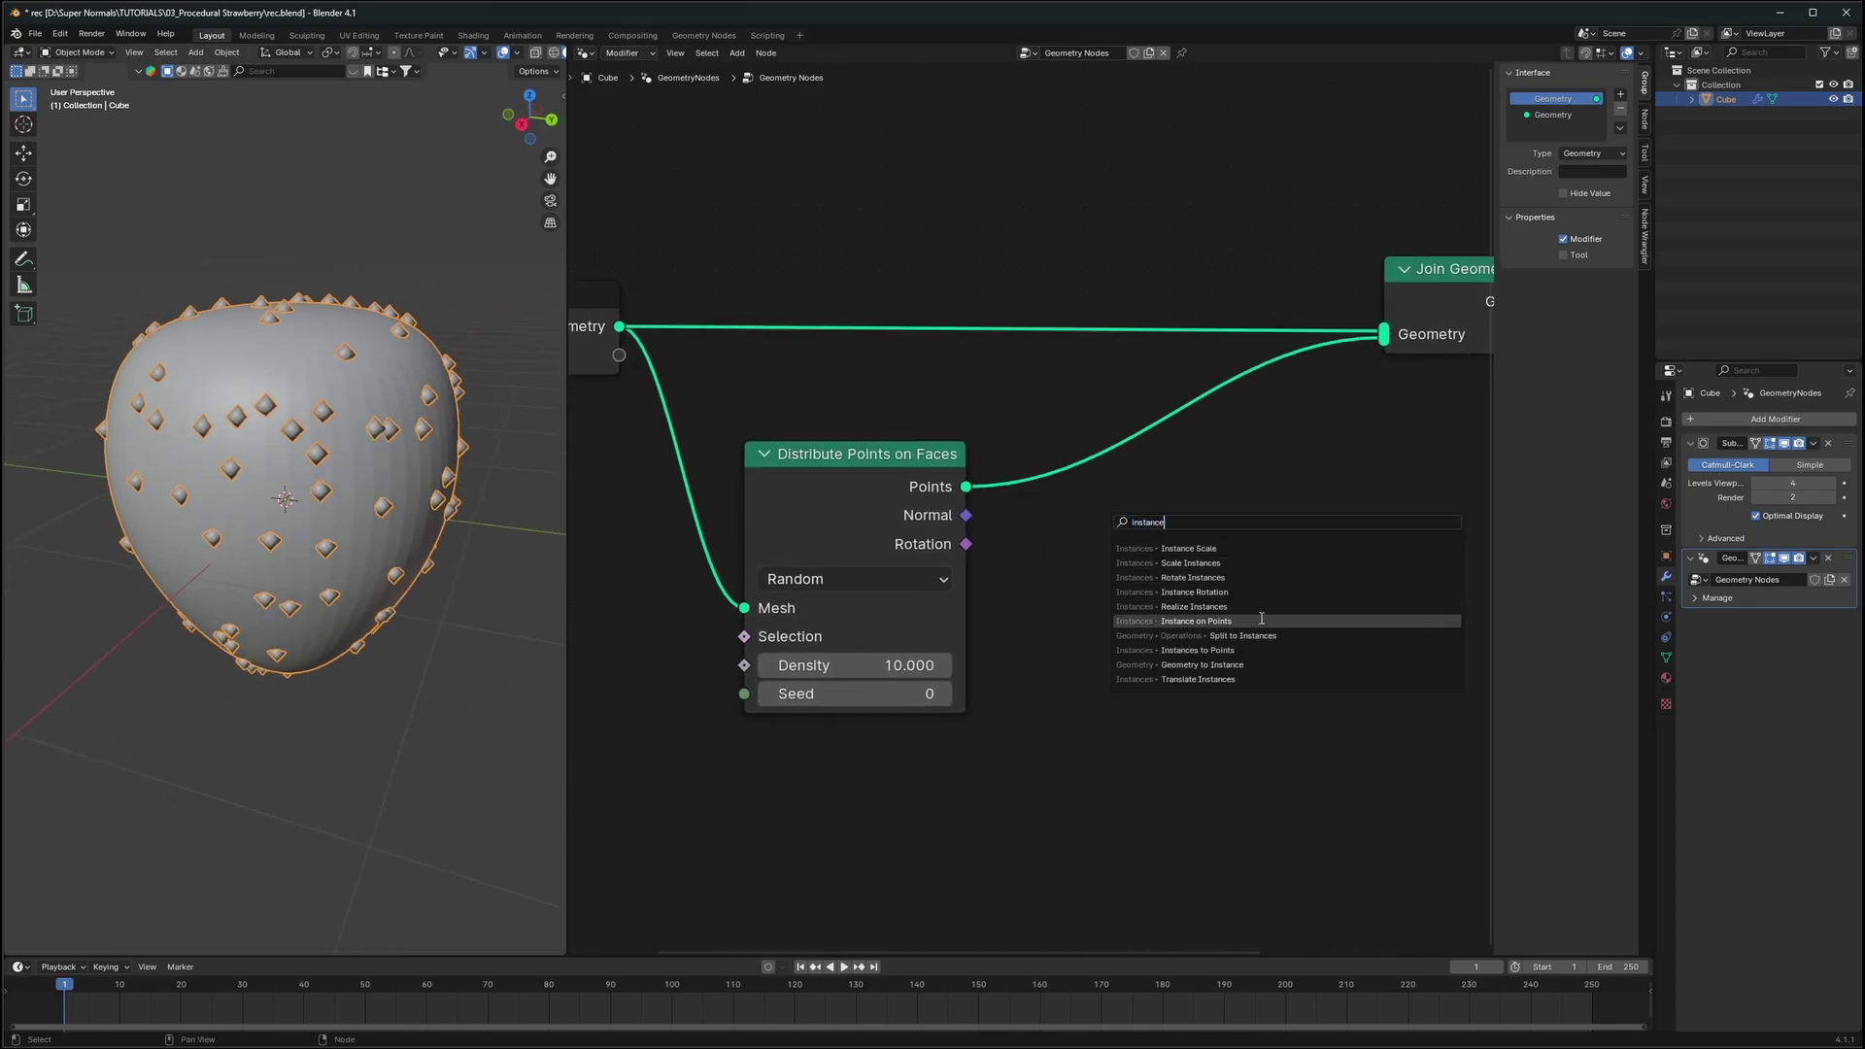
left_click(1244, 619)
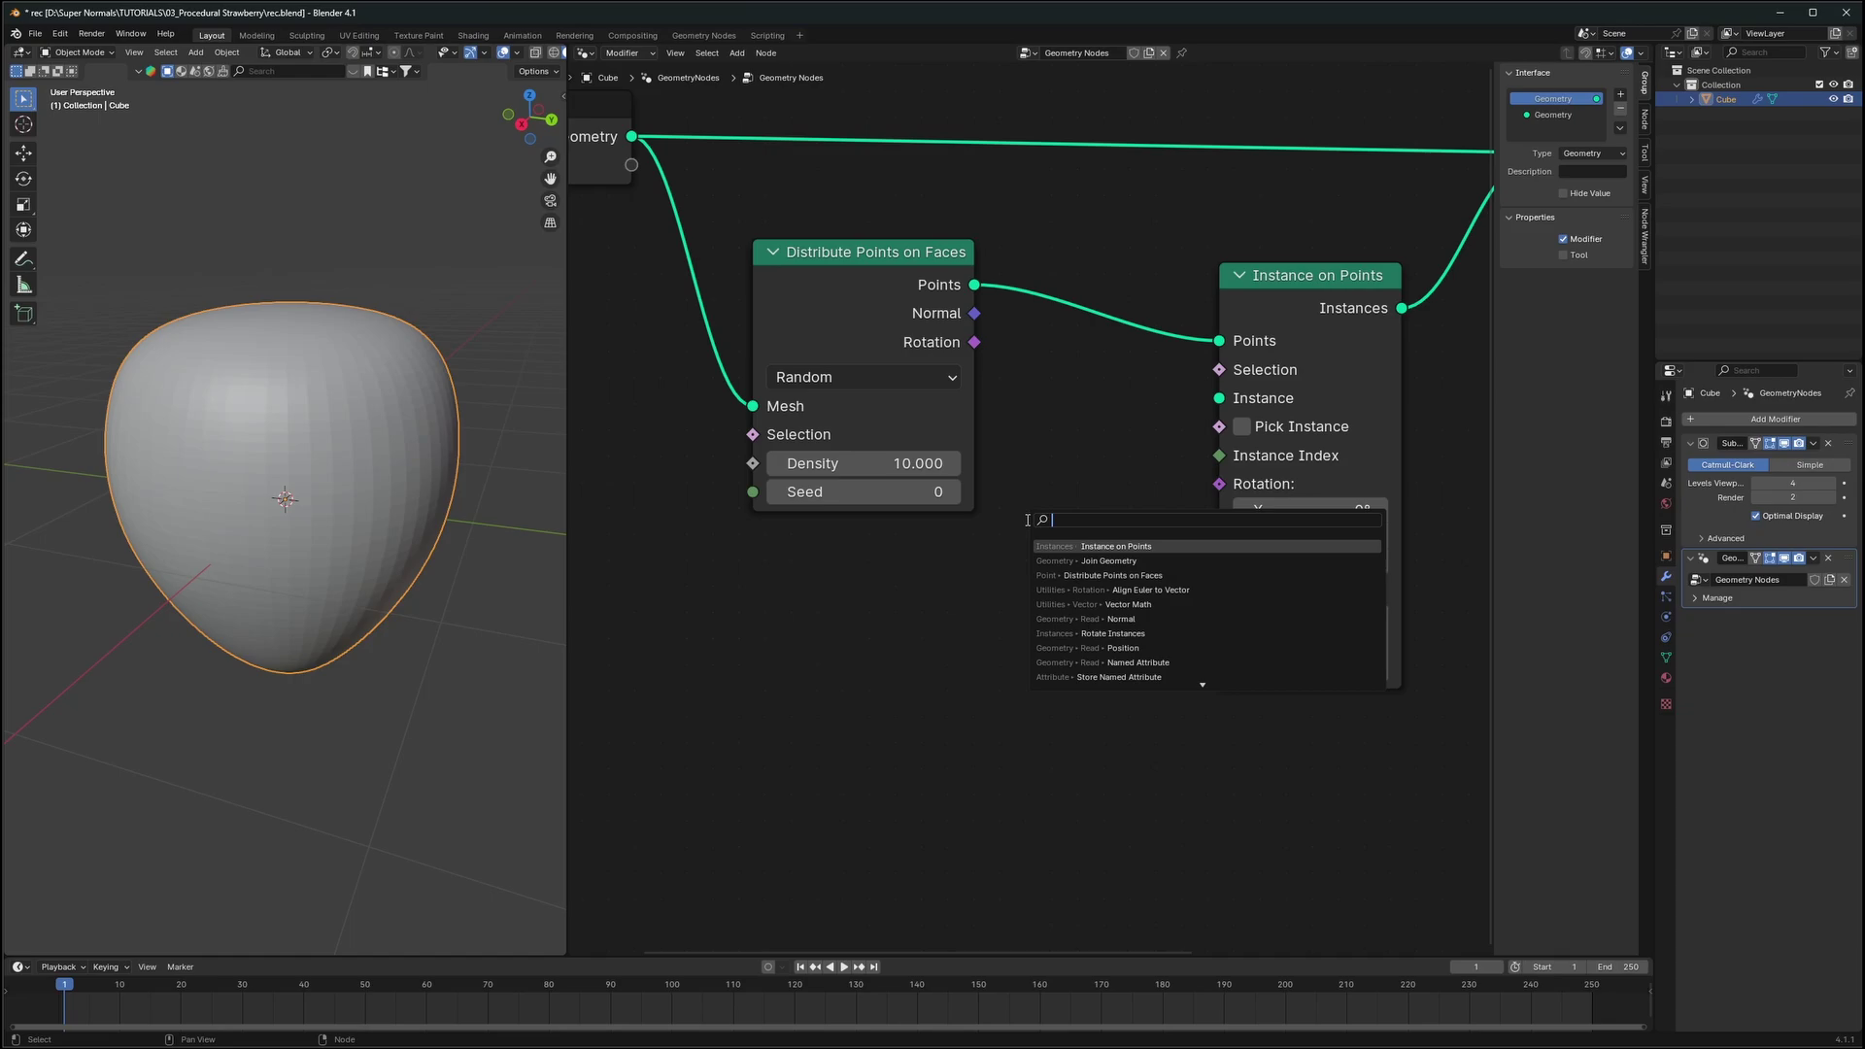
Add an Ico Sphere node as the instance for Instance on Points and set its radius to 0.04 m
type("ico")
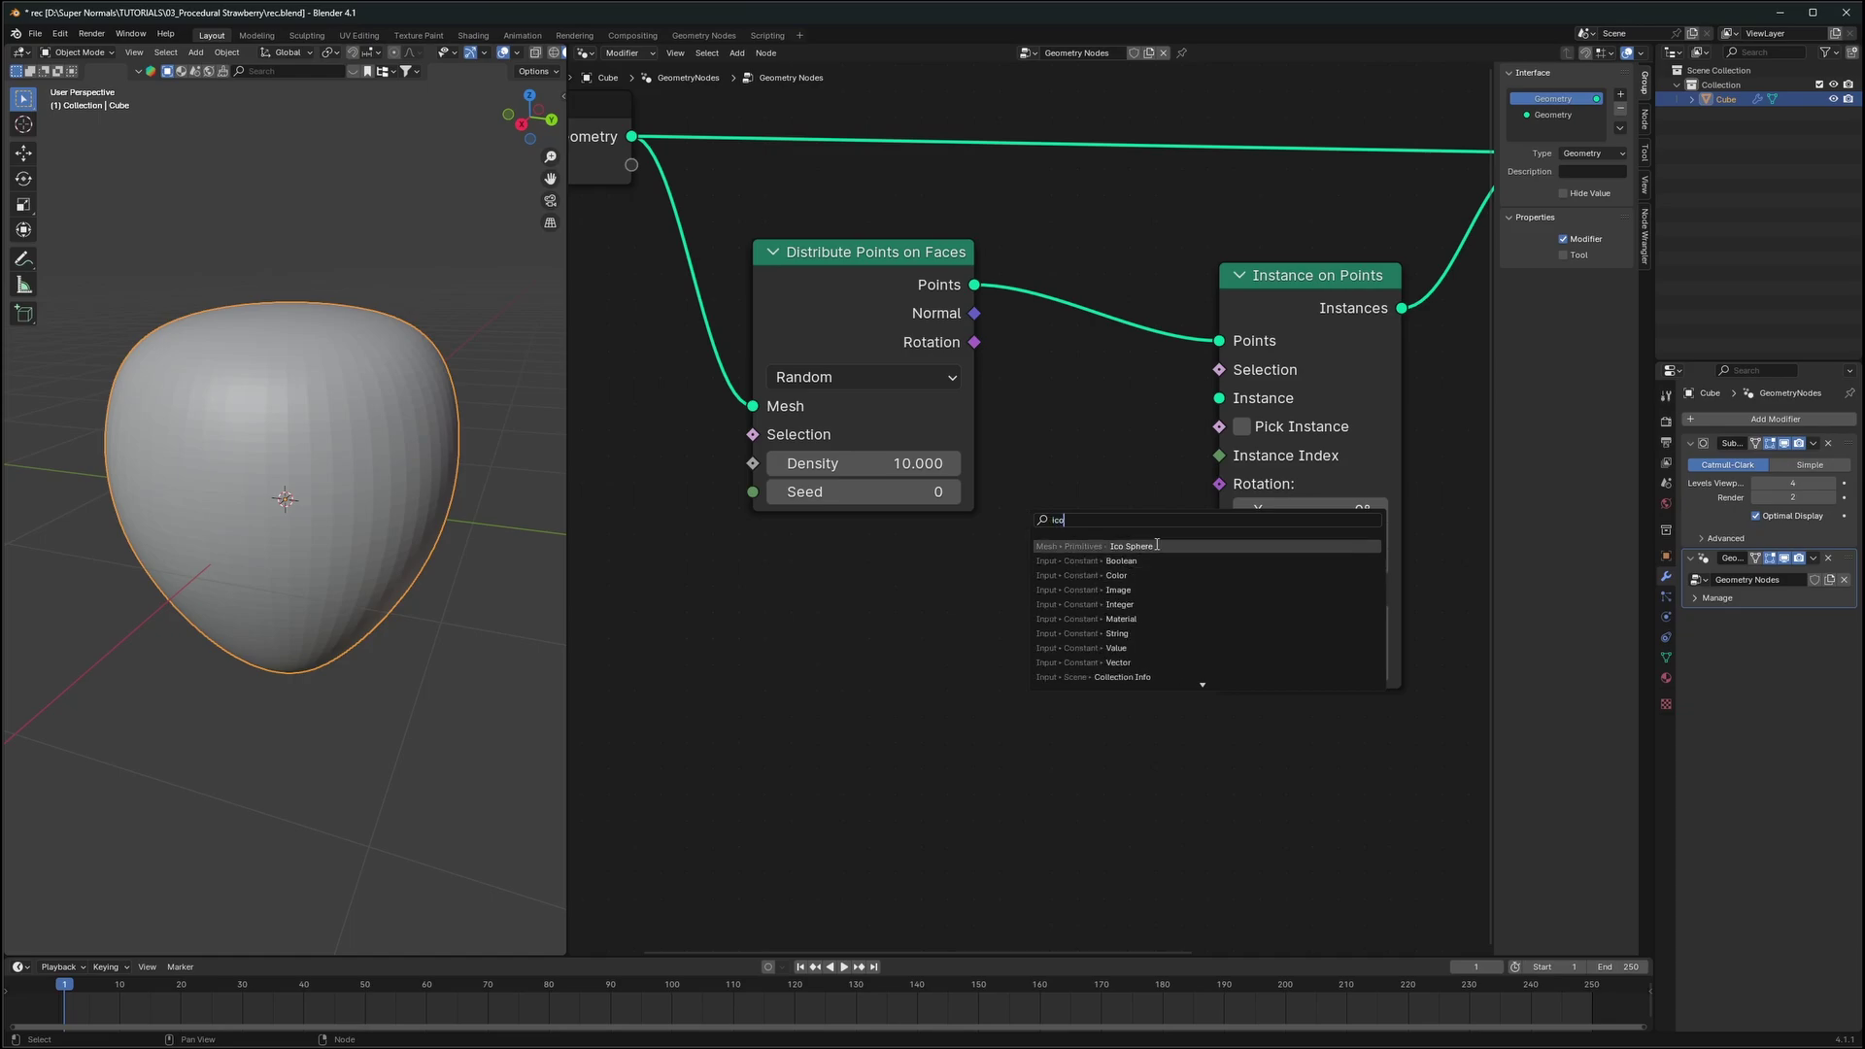
key("Return")
left_click(1183, 496)
left_click_drag(1210, 418, 1219, 398)
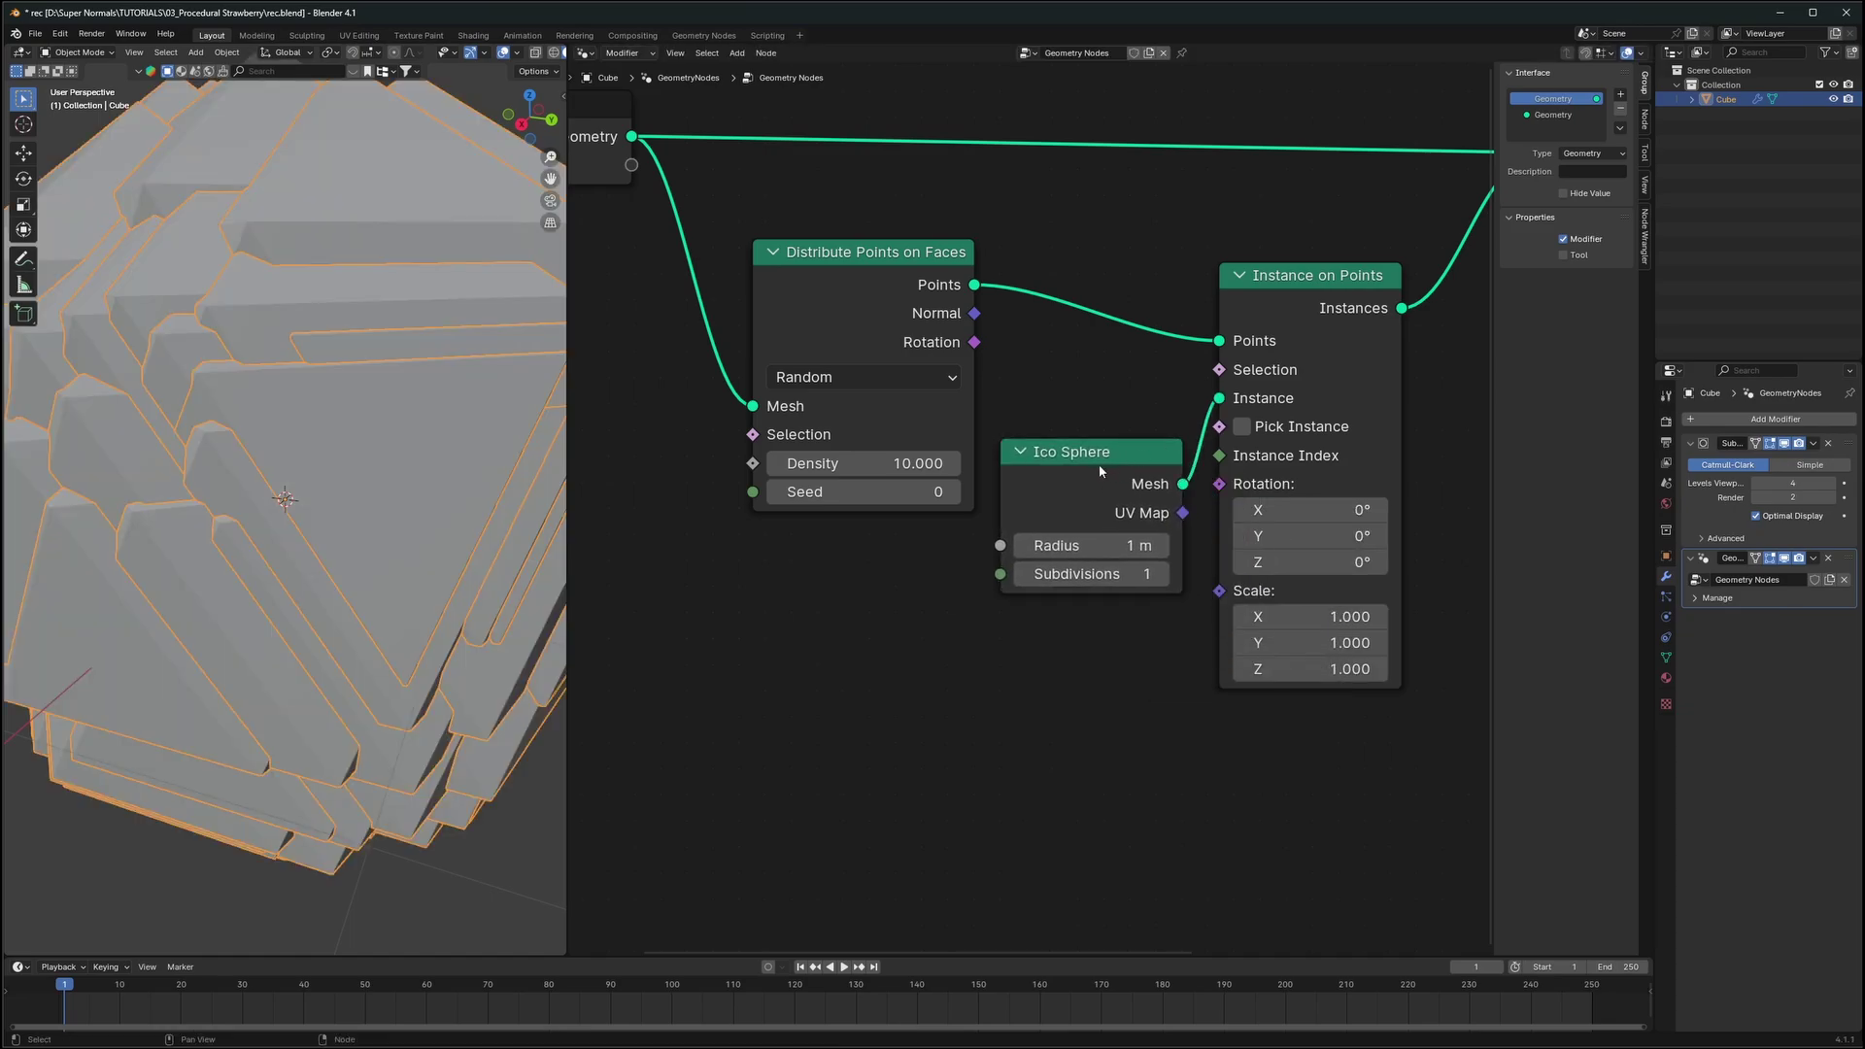
scroll(1033, 511, "up", 2)
left_click_drag(1117, 556, 1021, 556)
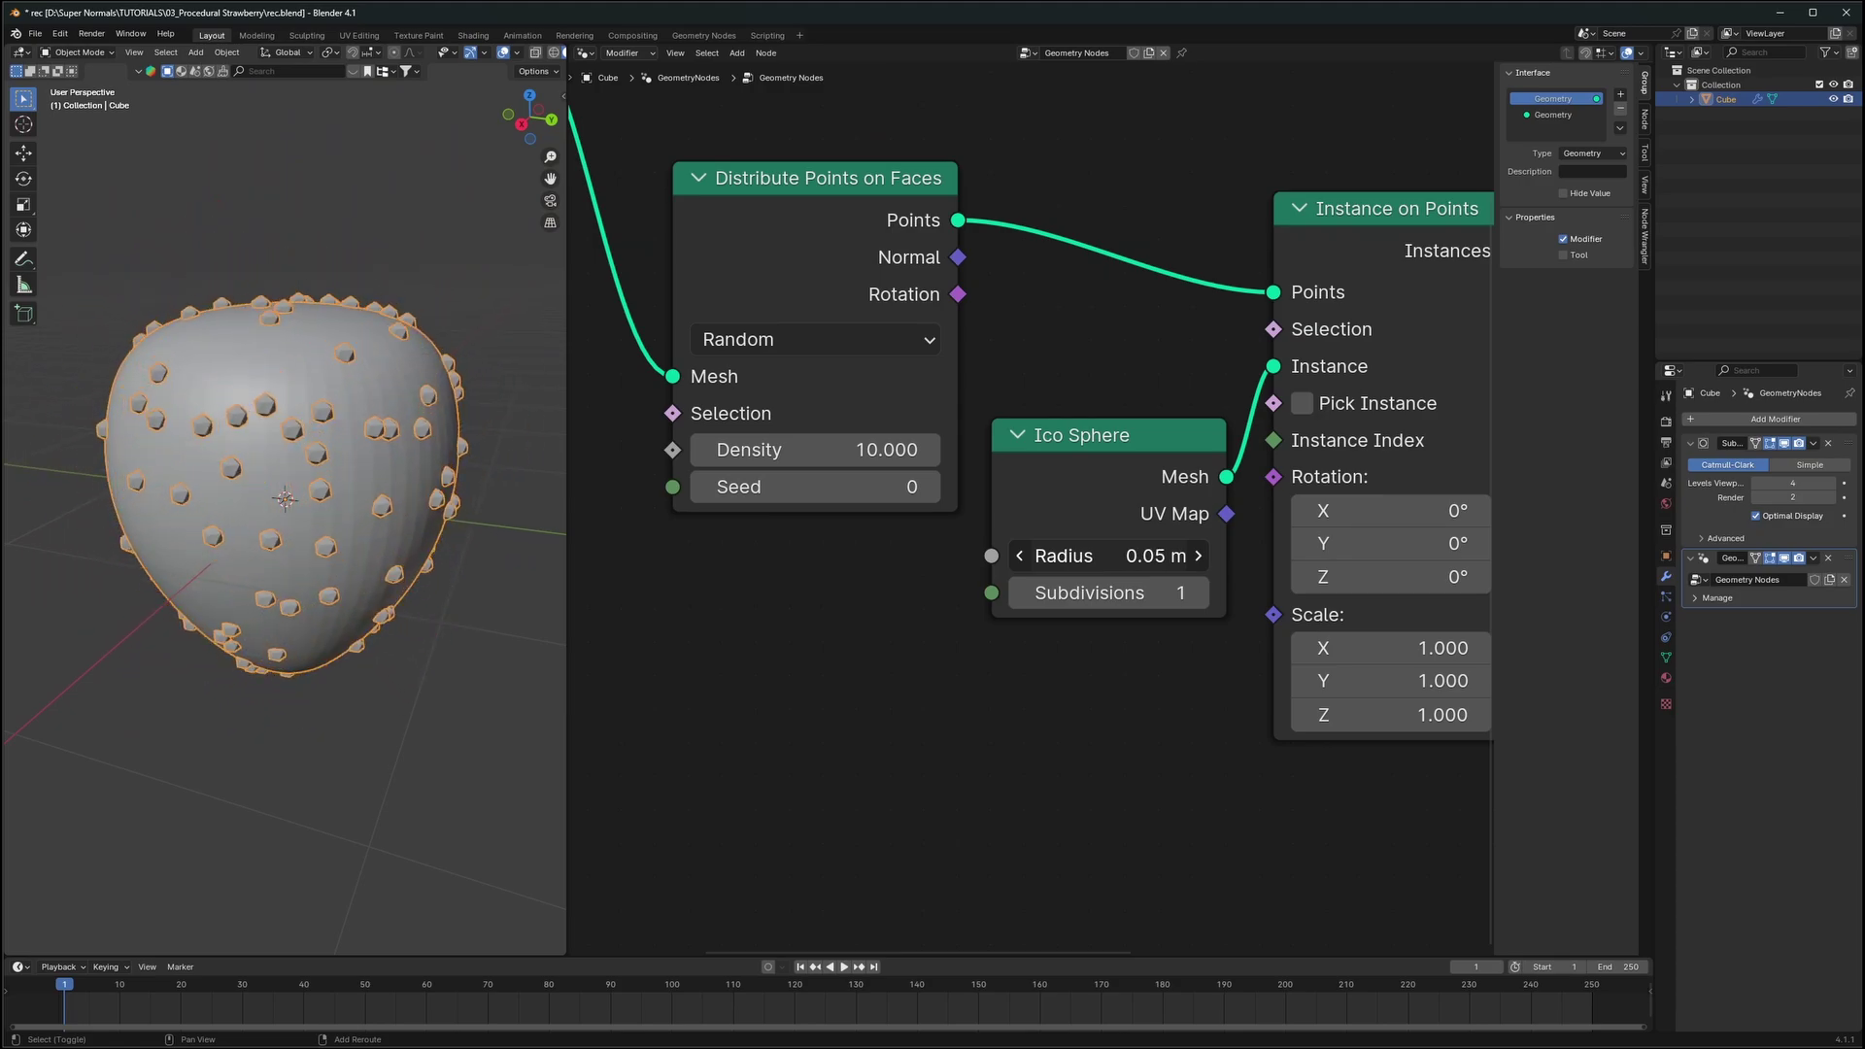
Move the Group Input and Distribute Points on Faces nodes away from Instance on Points to make room
left_click_drag(982, 151, 627, 405)
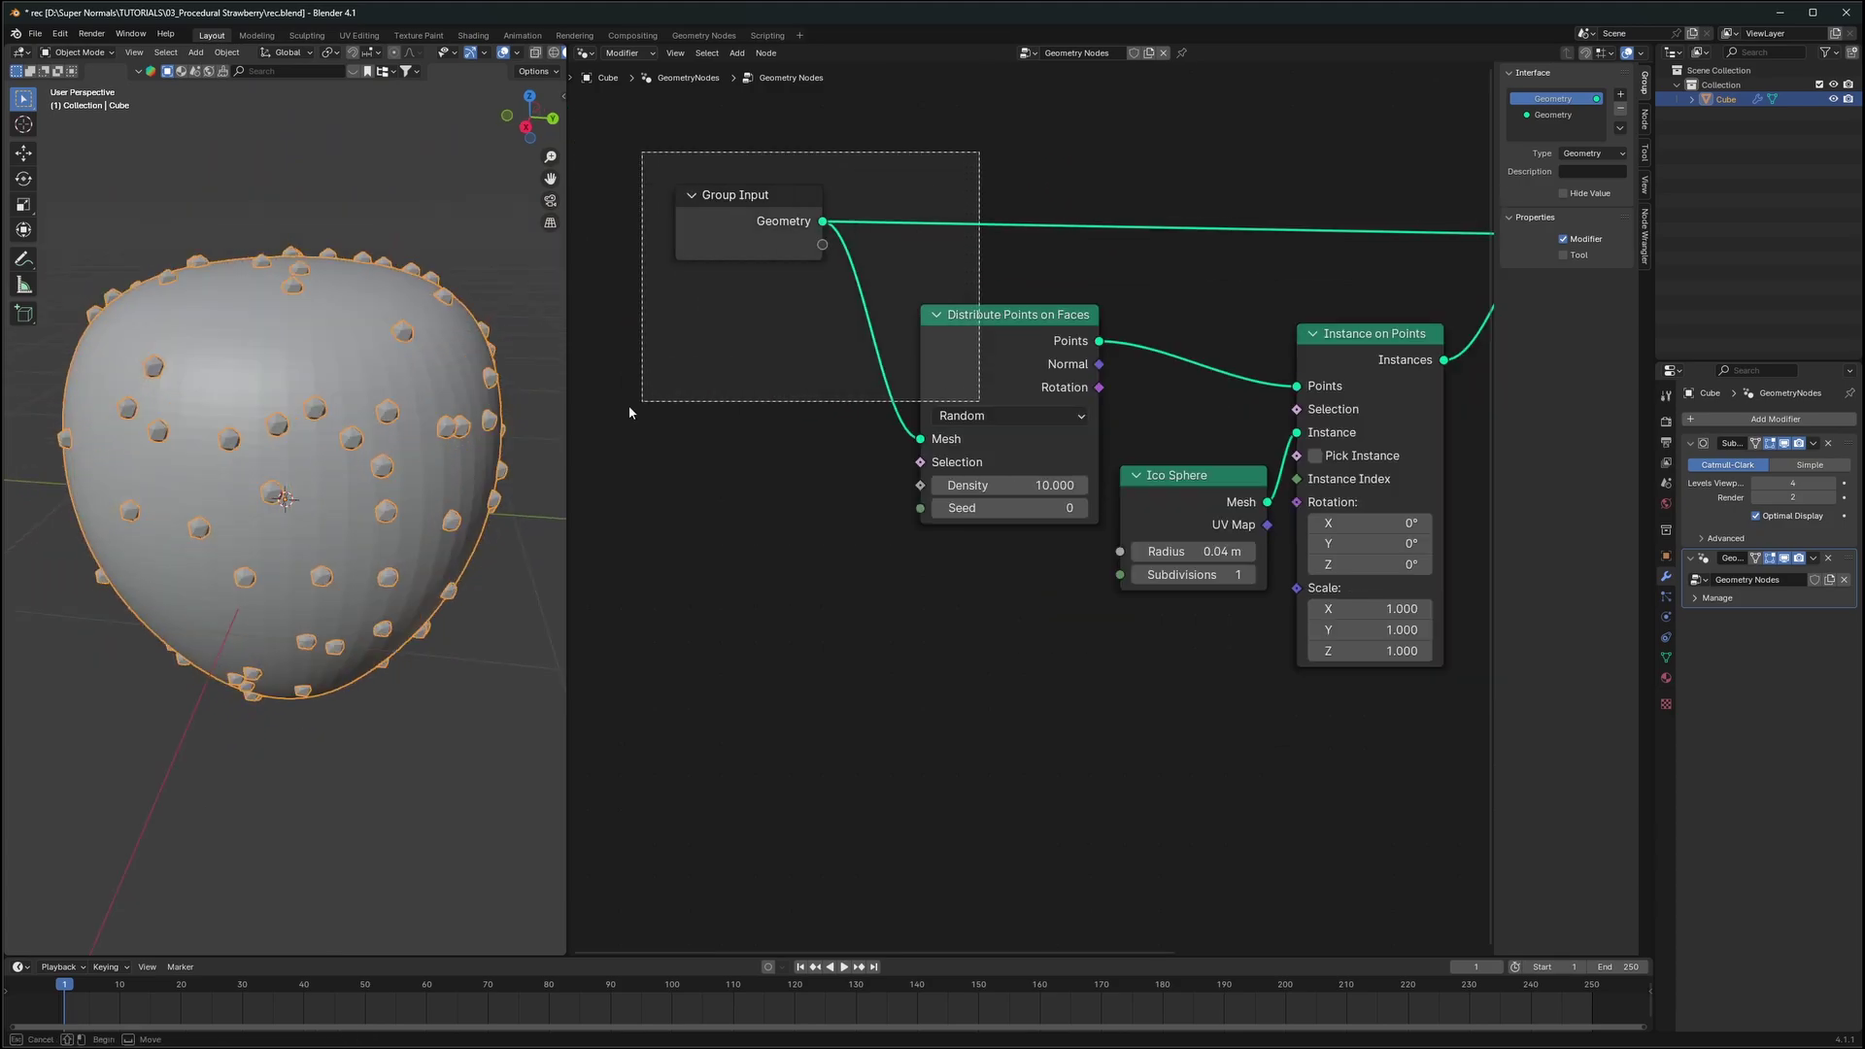
key("g")
left_click(583, 408)
Flatten the seed instances by setting the Y scale of Instance on Points to 0.480
scroll(1057, 647, "up", 2)
middle_click_drag(1254, 671, 1001, 646)
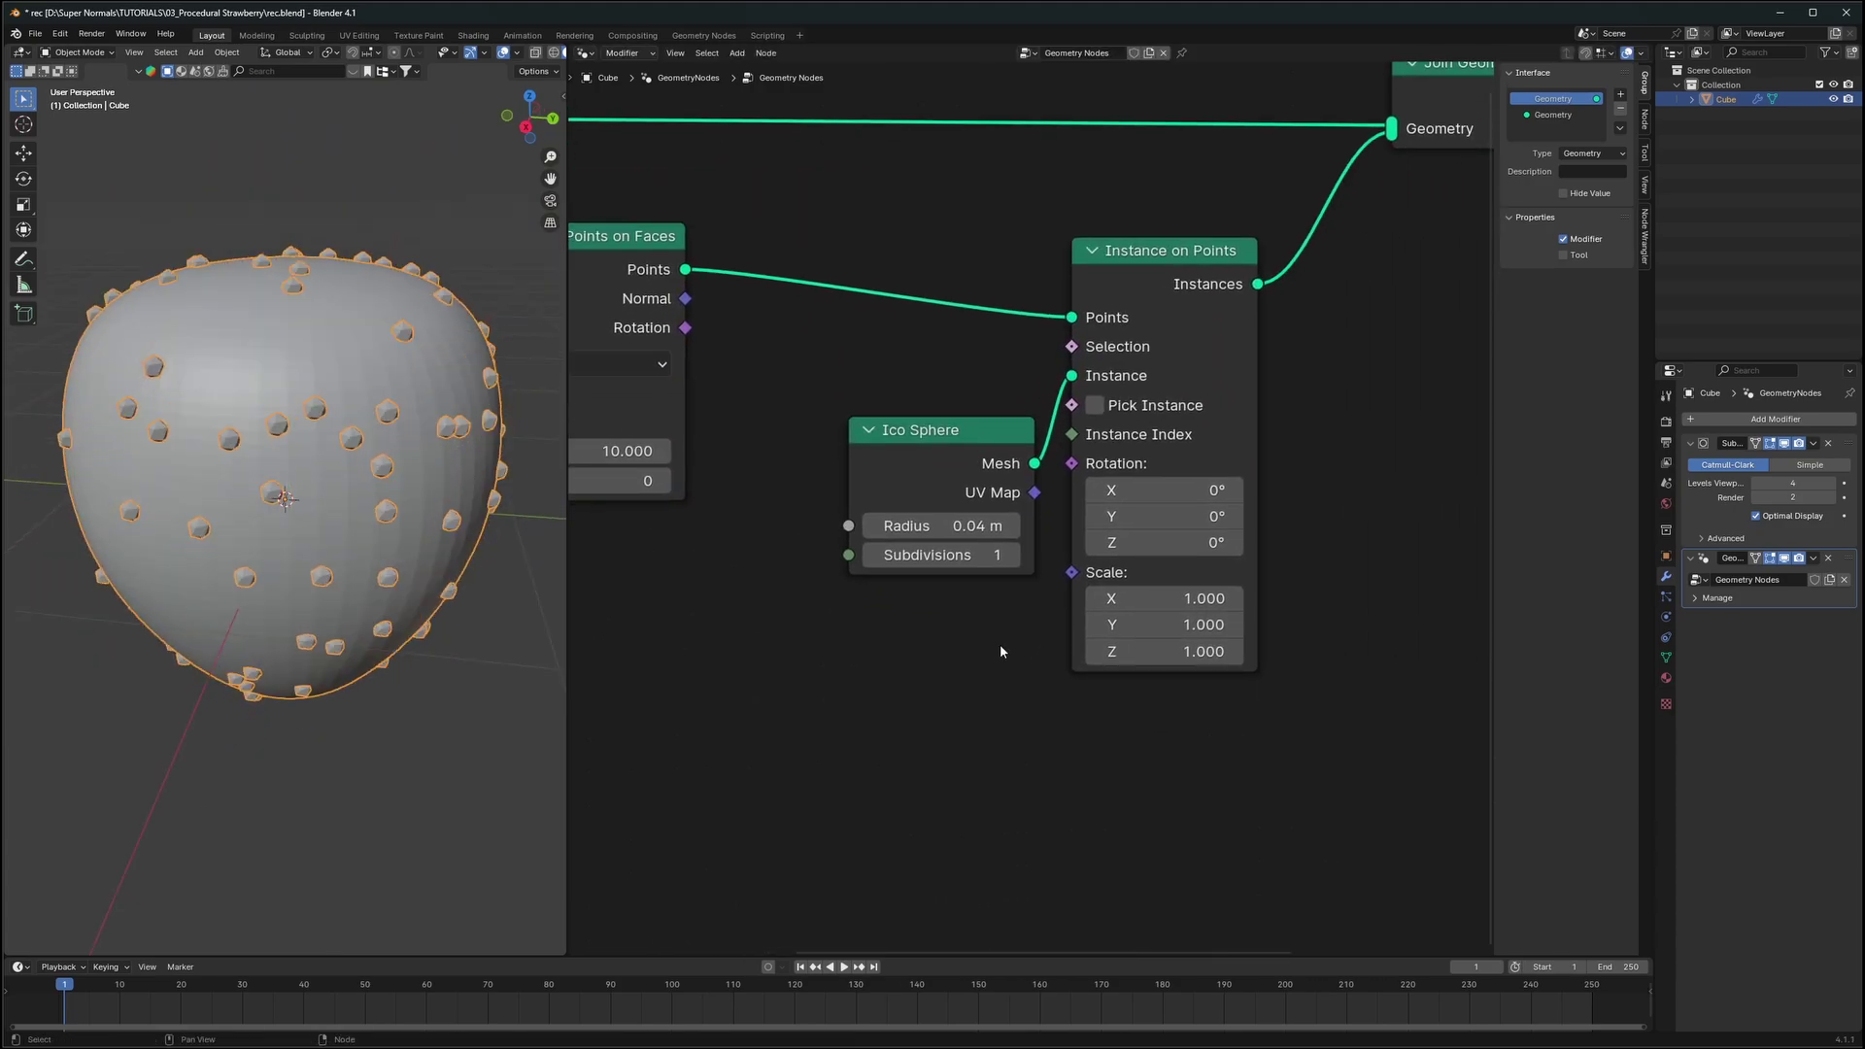
scroll(1033, 510, "up", 2)
middle_click_drag(376, 527, 372, 482)
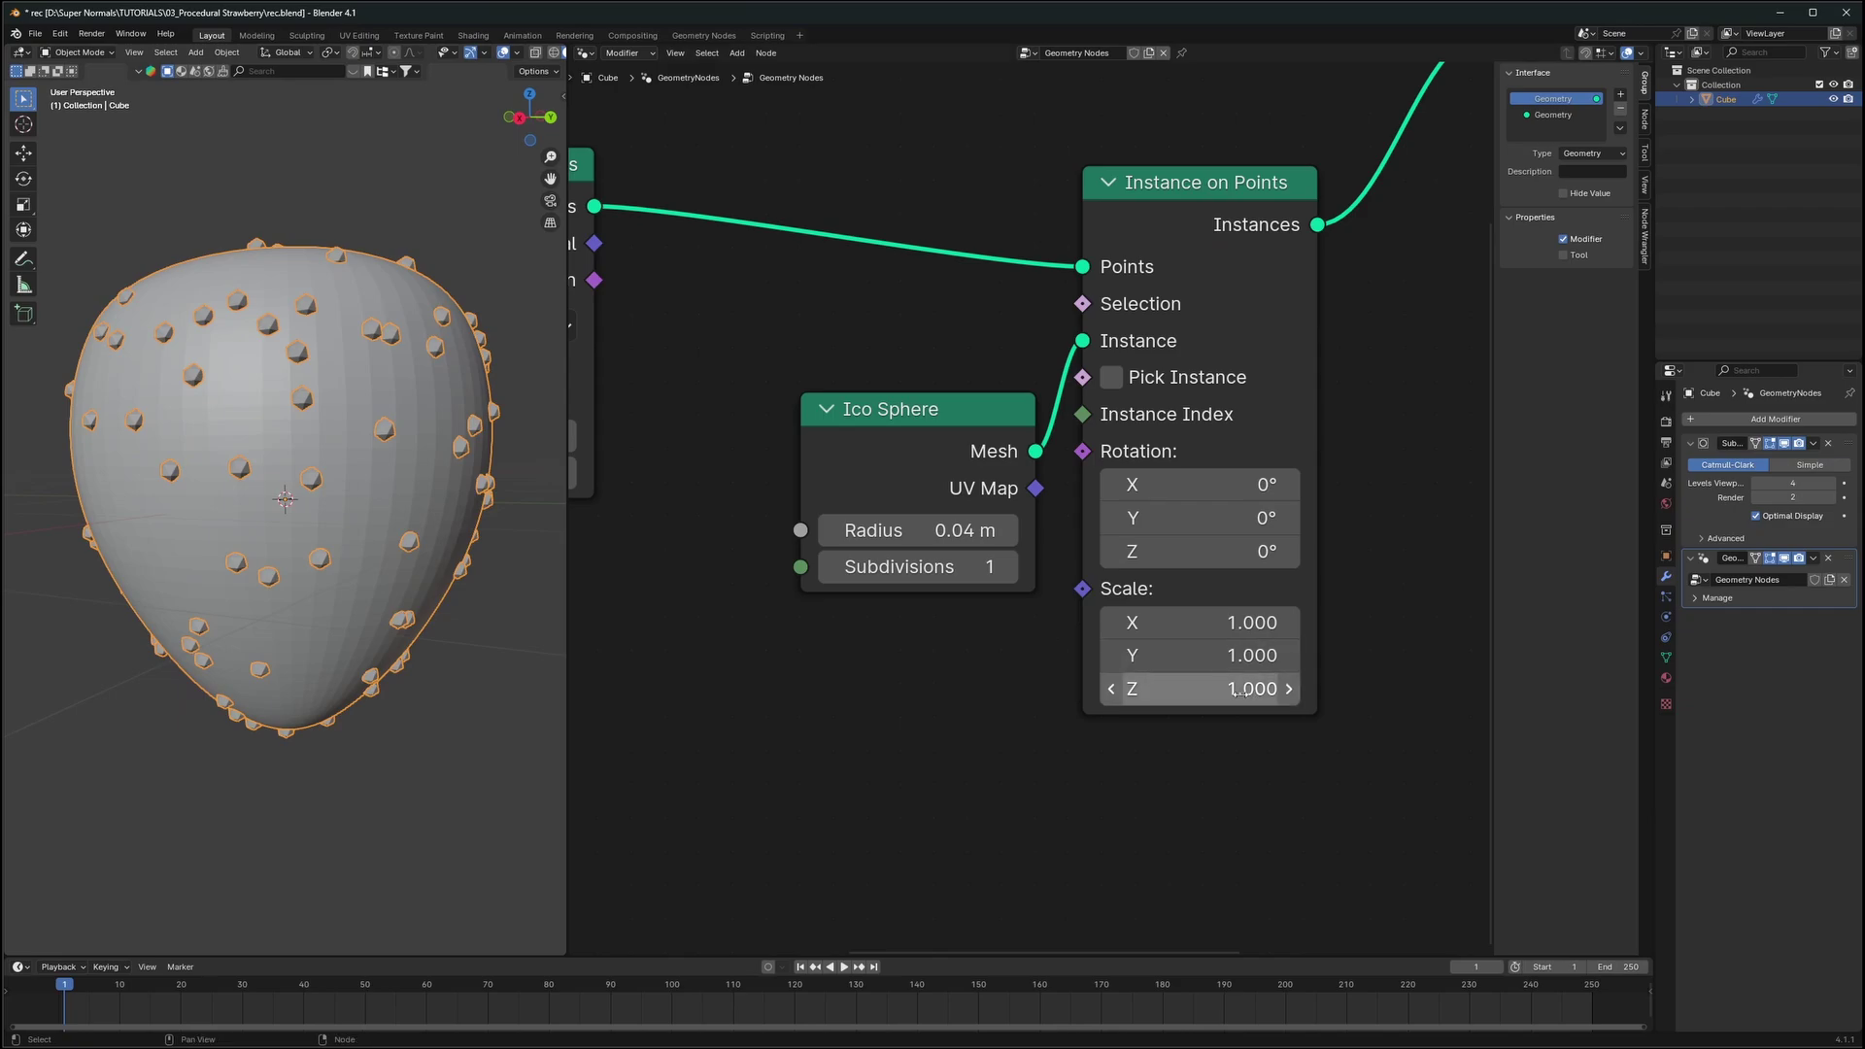
left_click_drag(1221, 687, 1114, 688, "shift")
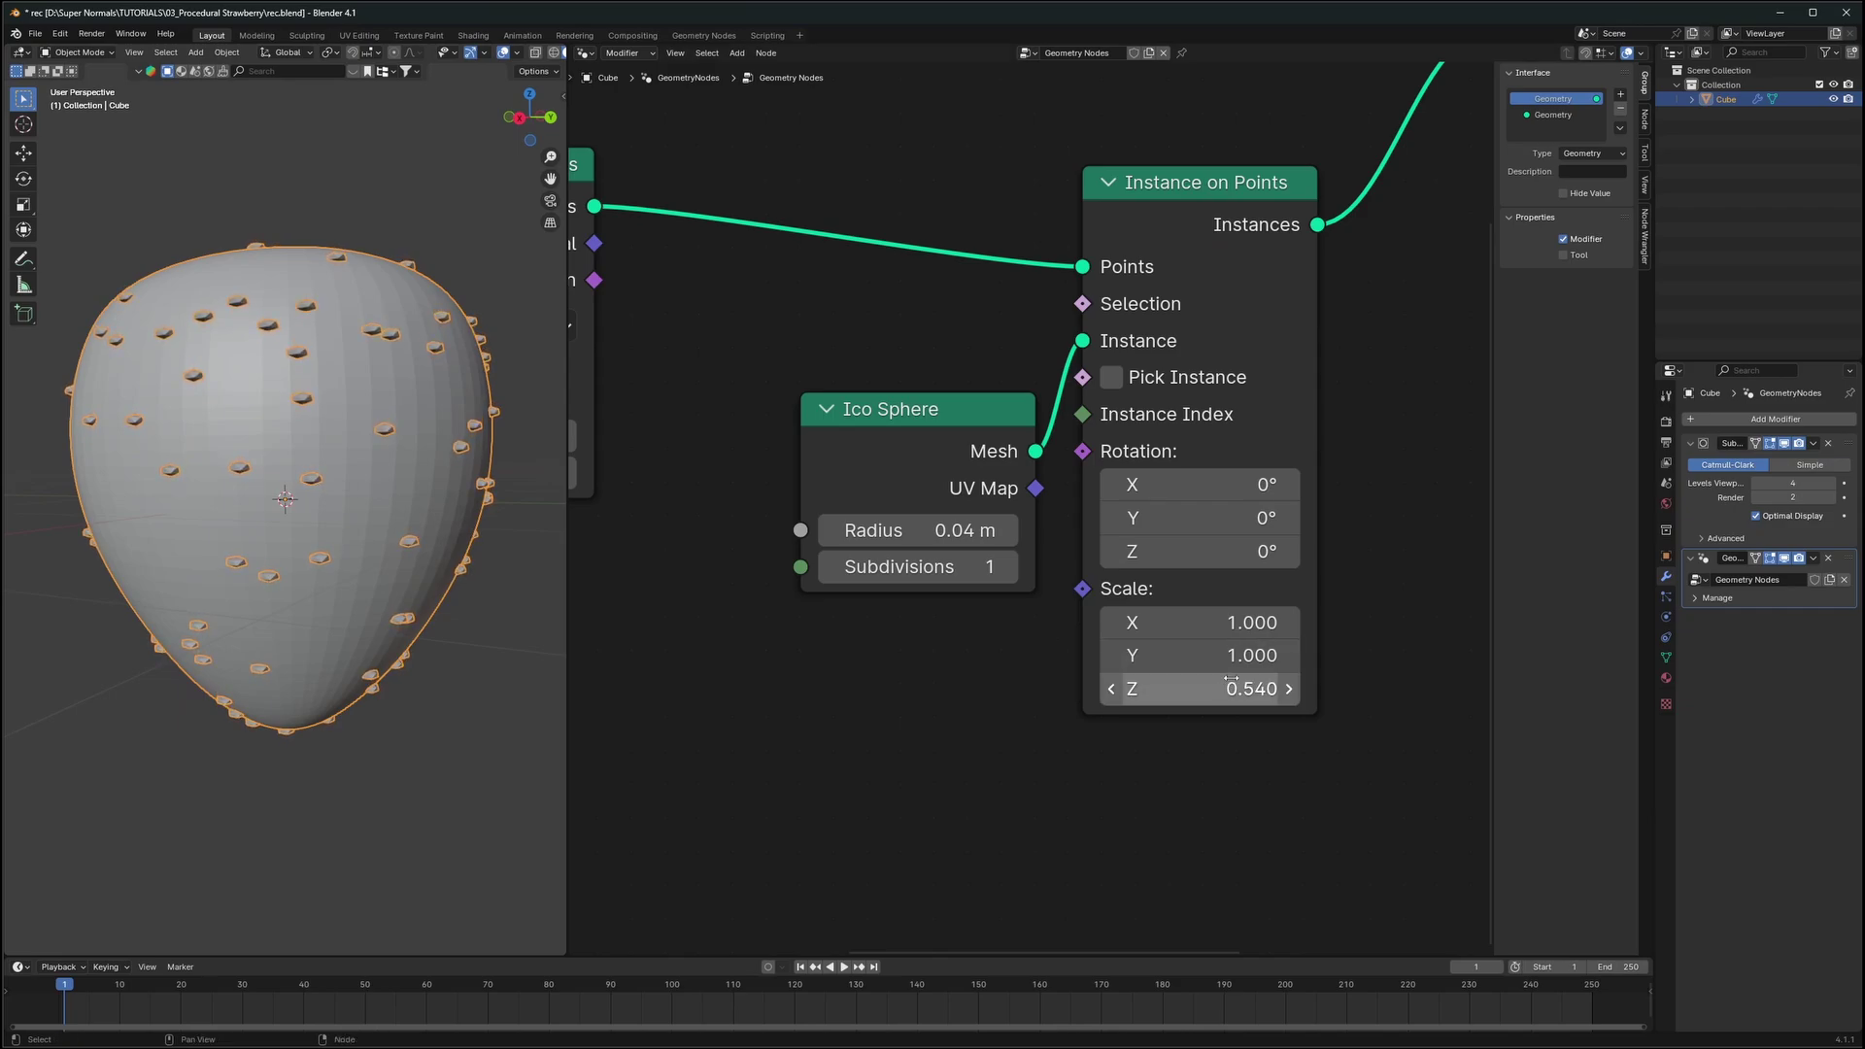
key("ctrl+z")
left_click_drag(1222, 656, 1079, 656, "shift")
left_click_drag(1222, 656, 1205, 655, "shift")
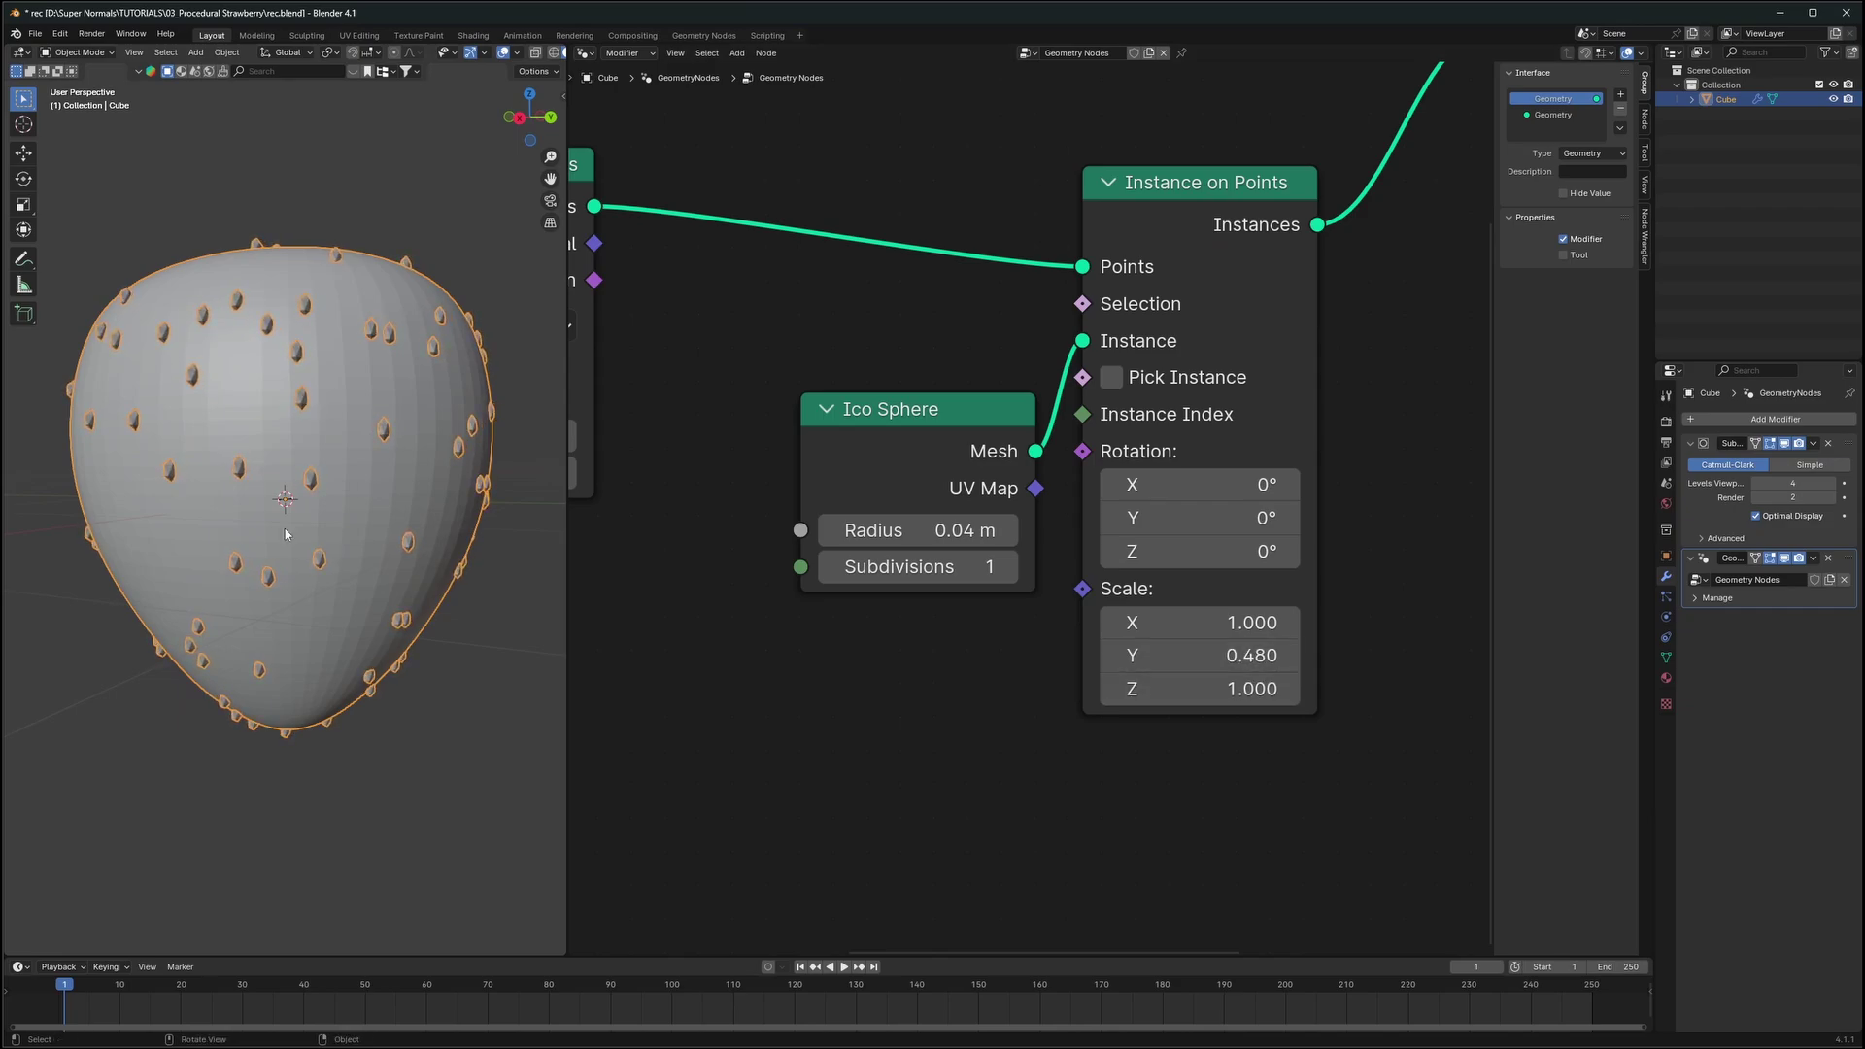
Reposition the Ico Sphere node between Distribute Points on Faces and Instance on Points, level with the Instance input
middle_click_drag(284, 528, 358, 533)
scroll(352, 533, "up", 2)
scroll(378, 533, "down", 3)
scroll(921, 486, "down", 2)
left_click_drag(932, 451, 841, 355)
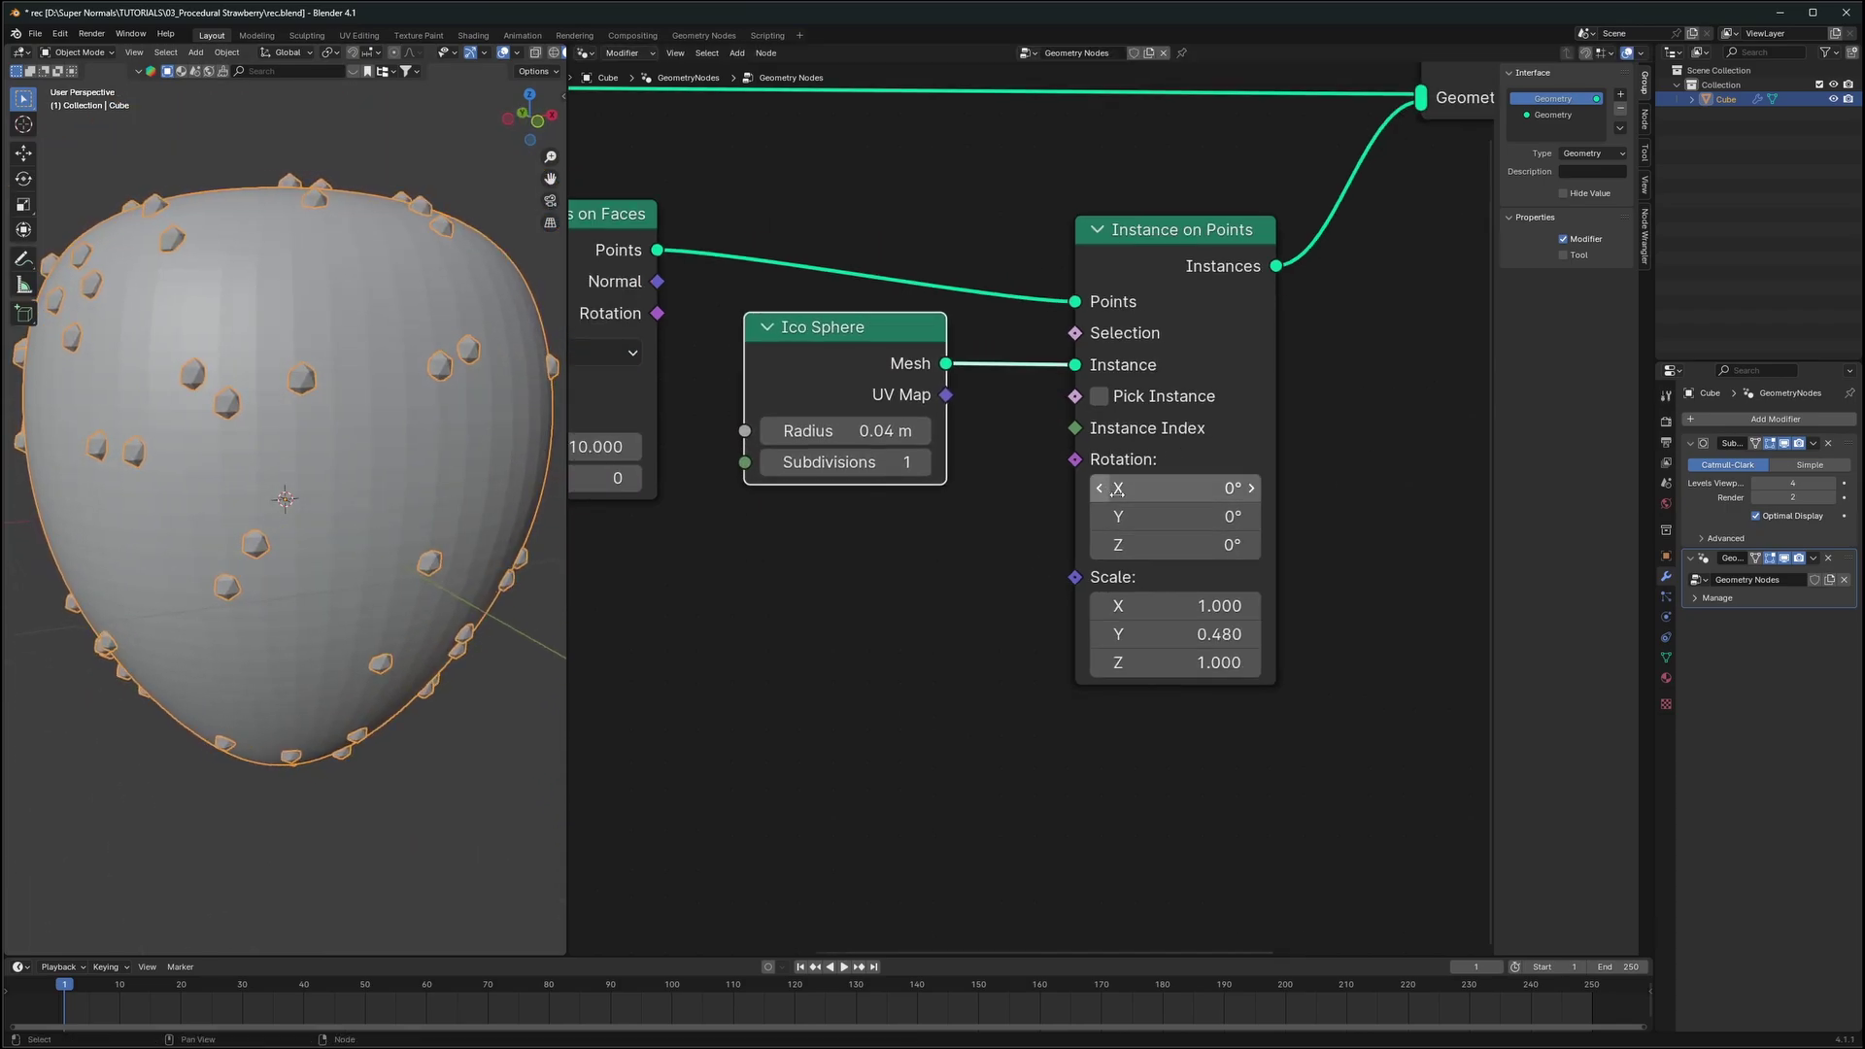
middle_click_drag(841, 354, 1033, 431)
left_click_drag(1032, 430, 1057, 429)
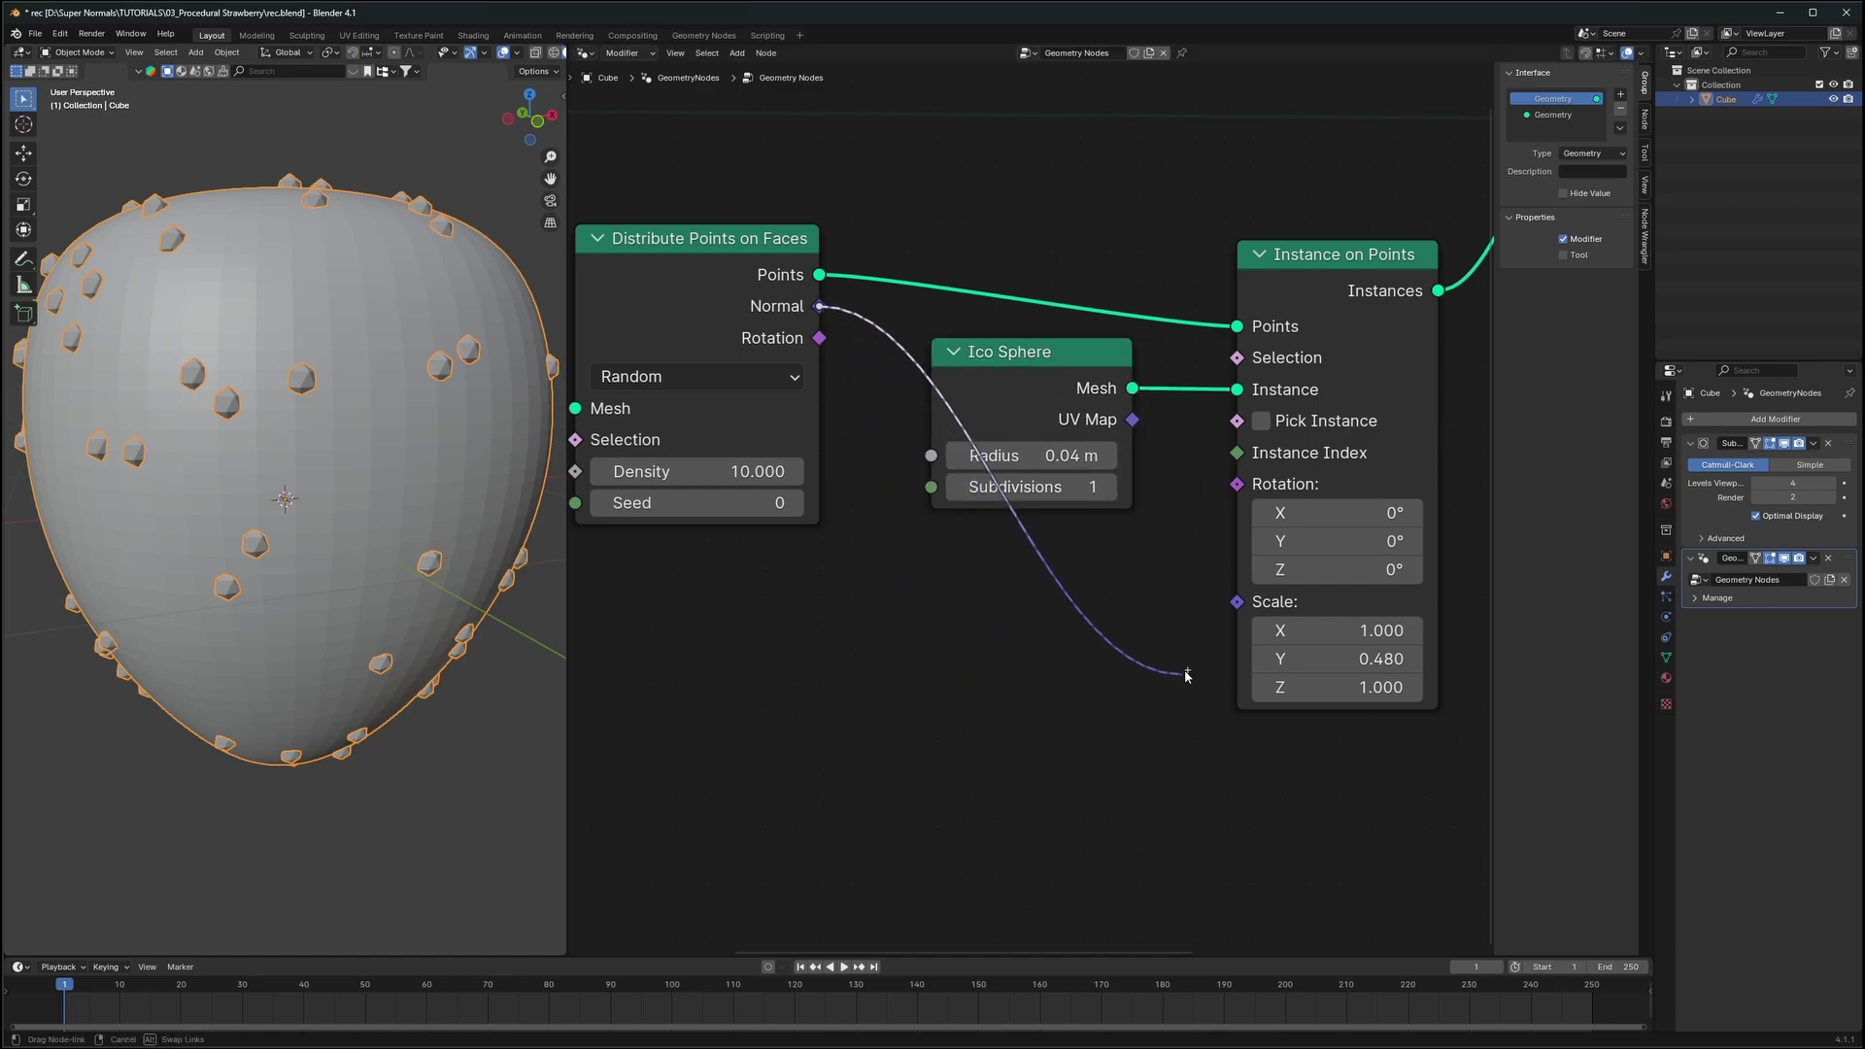
Connect the Normal output of Distribute Points on Faces to the Rotation input of Instance on Points
left_click_drag(1240, 497, 1236, 497)
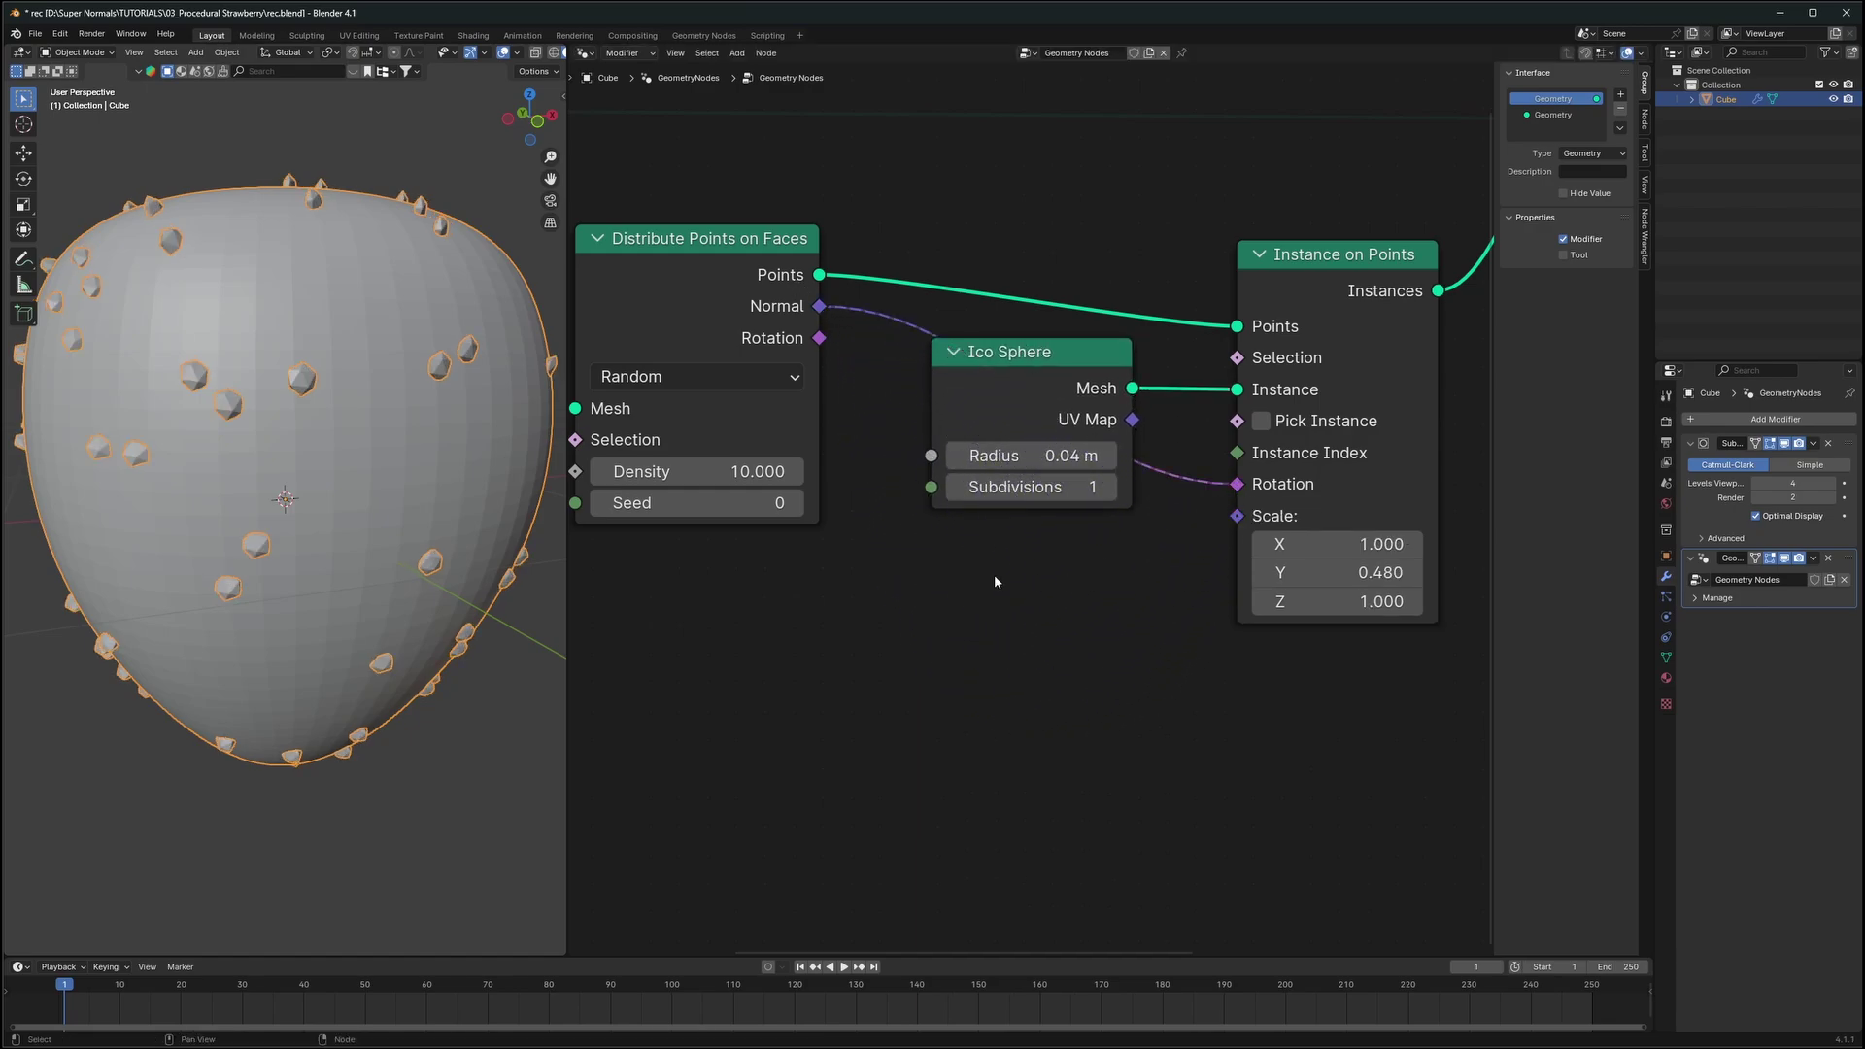
middle_click_drag(505, 546, 569, 539)
Add an Align Euler to Vector node below the Ico Sphere node
key("shift+a")
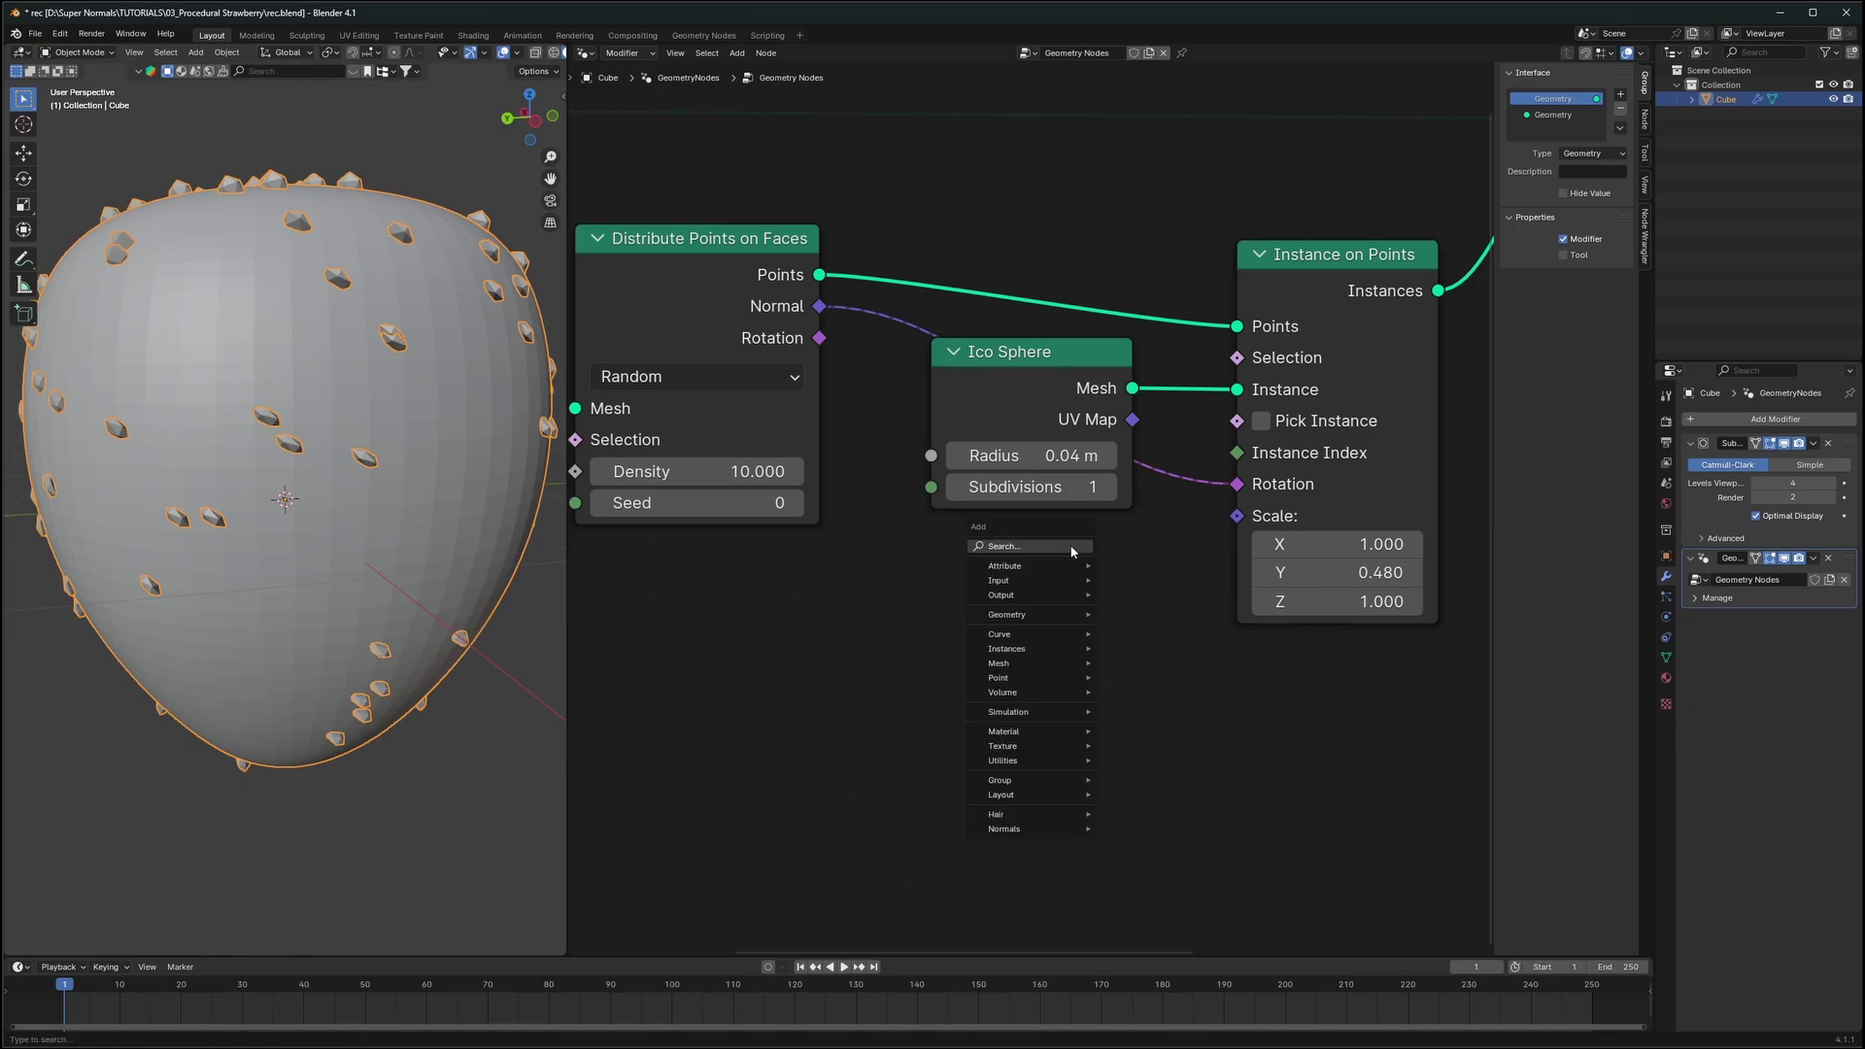
type("al")
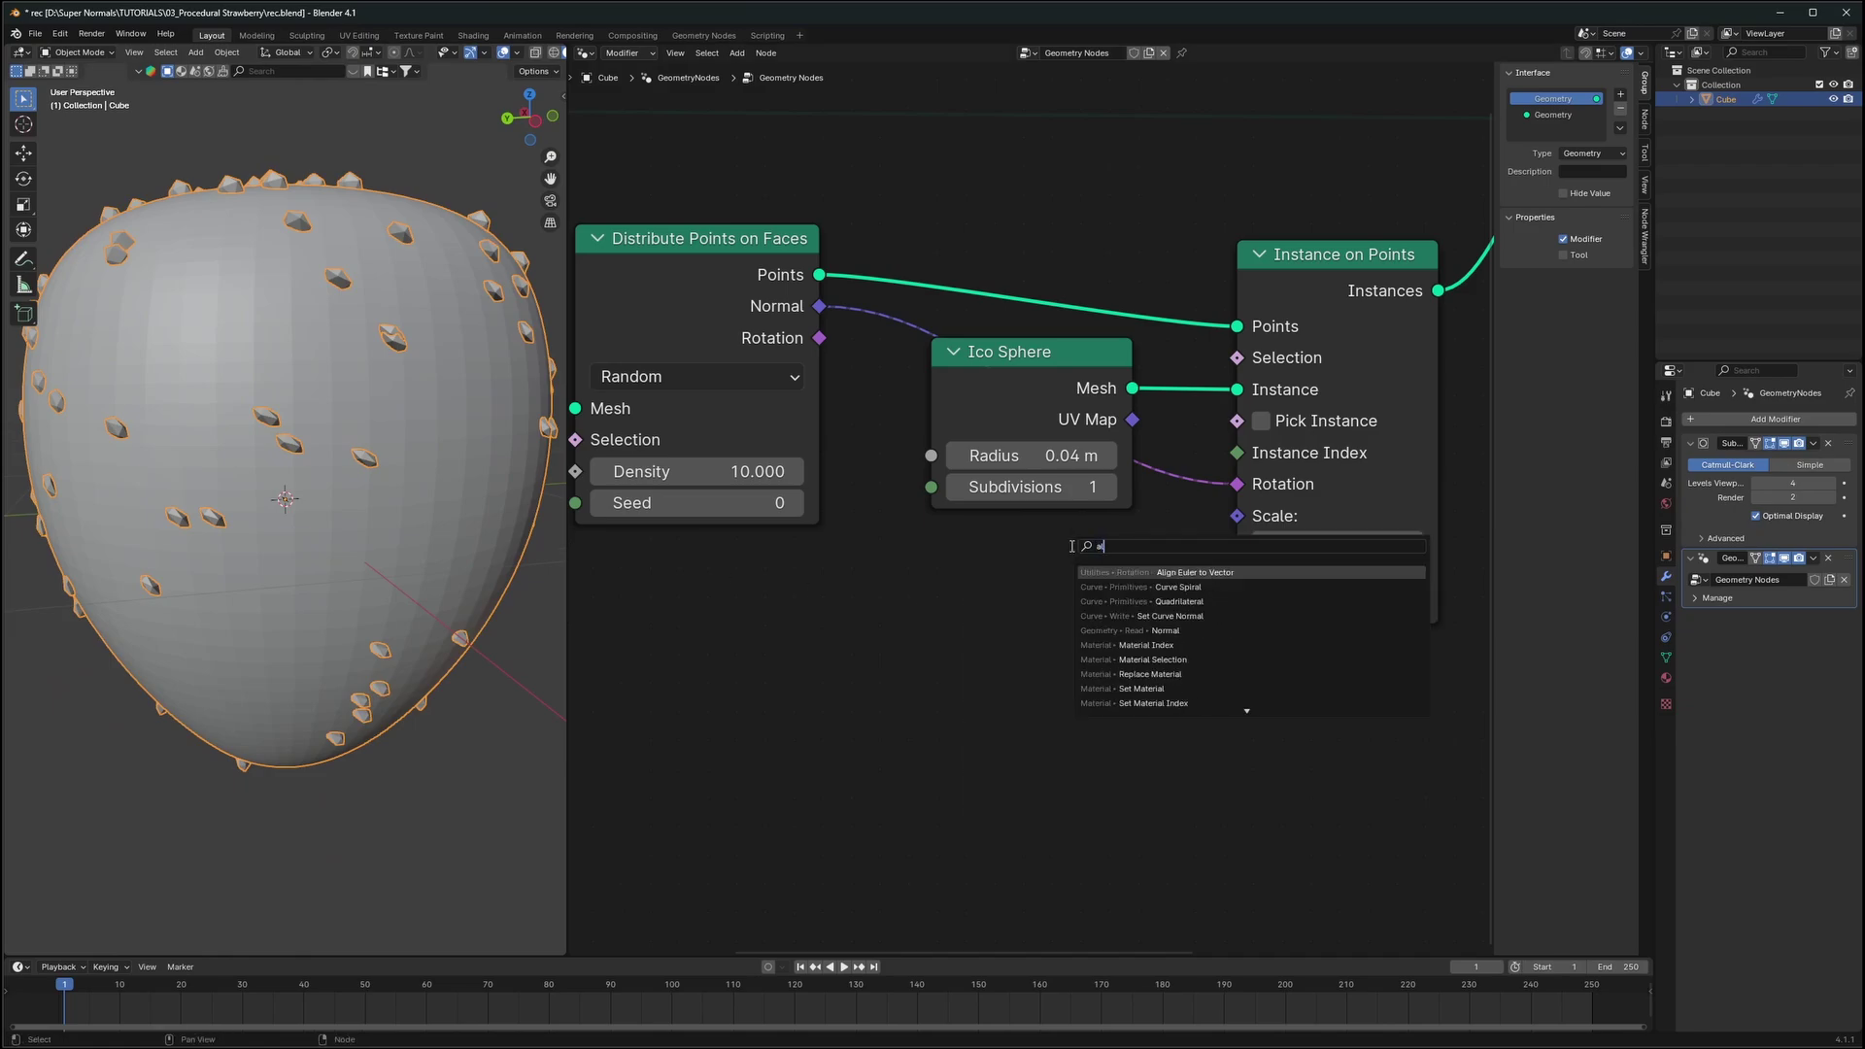
type("ign")
key("Return")
left_click(928, 530)
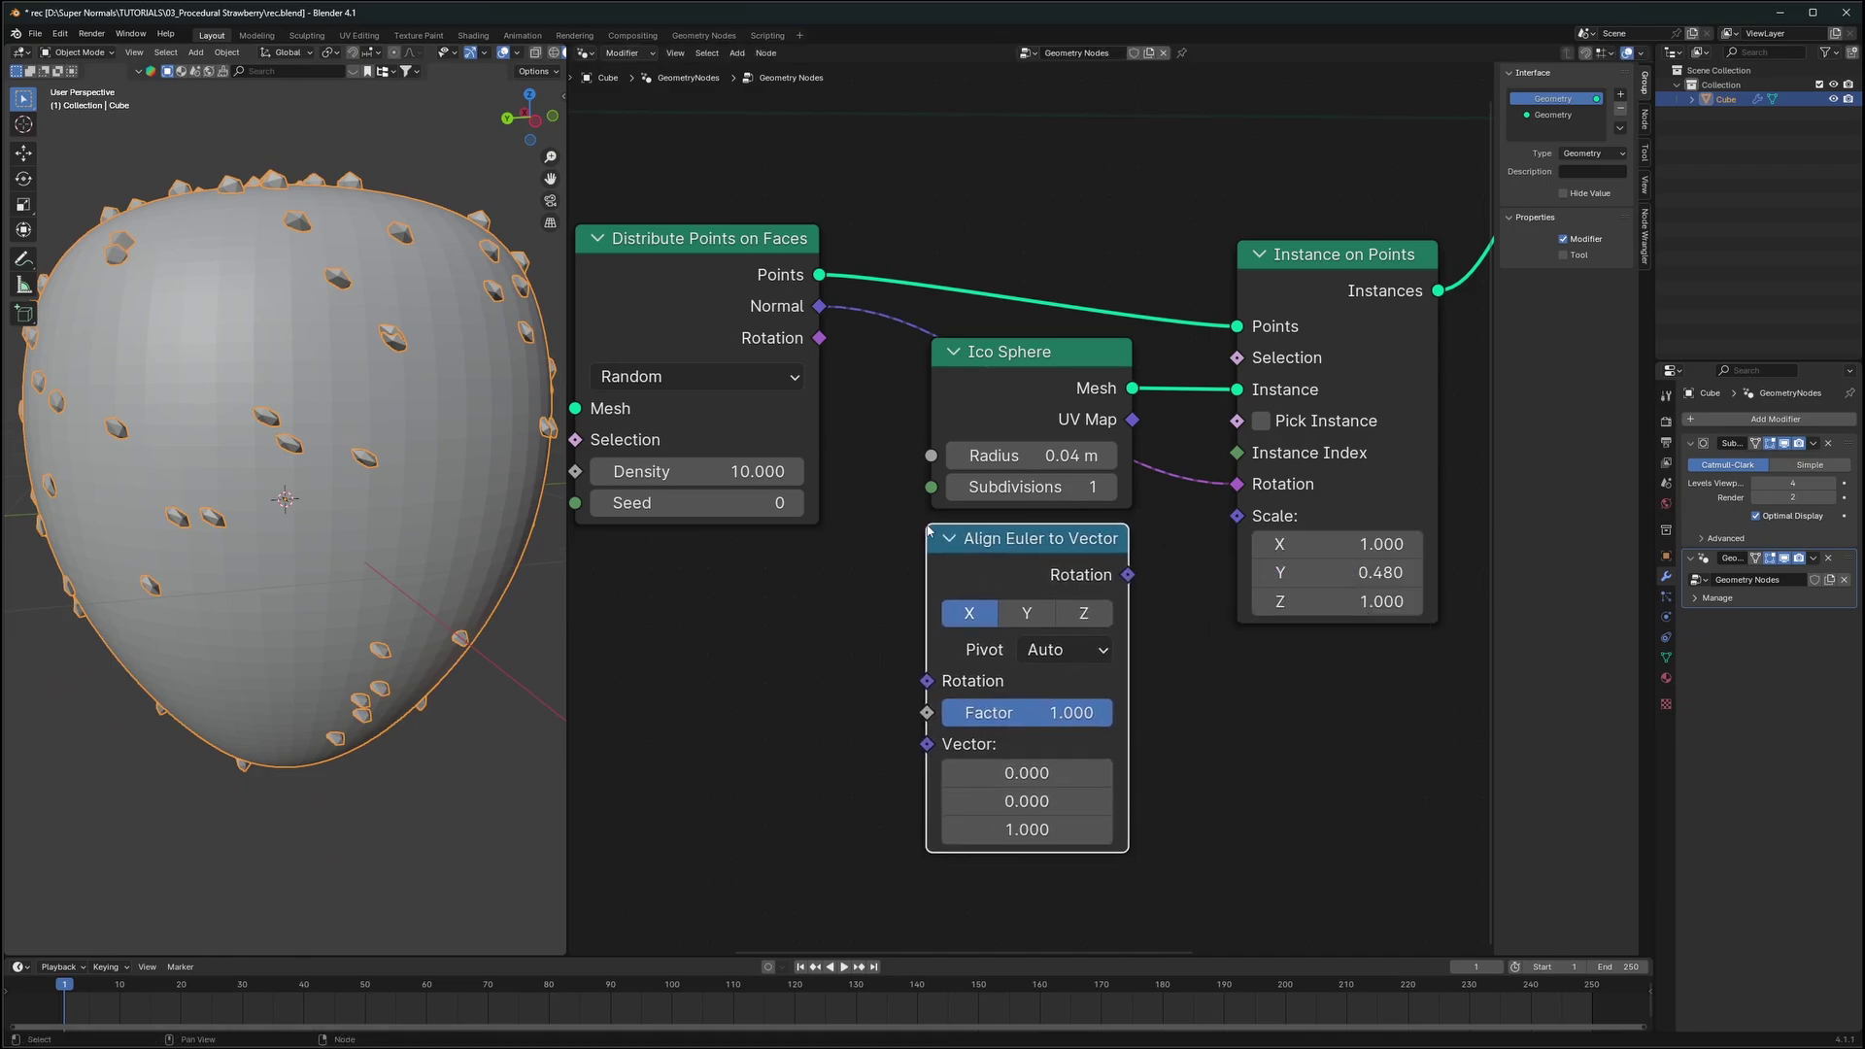
Route the Distribute Points on Faces Normal into the Align Euler to Vector's Vector, and its Rotation output into Instance on Points' Rotation
left_click_drag(816, 309, 840, 713)
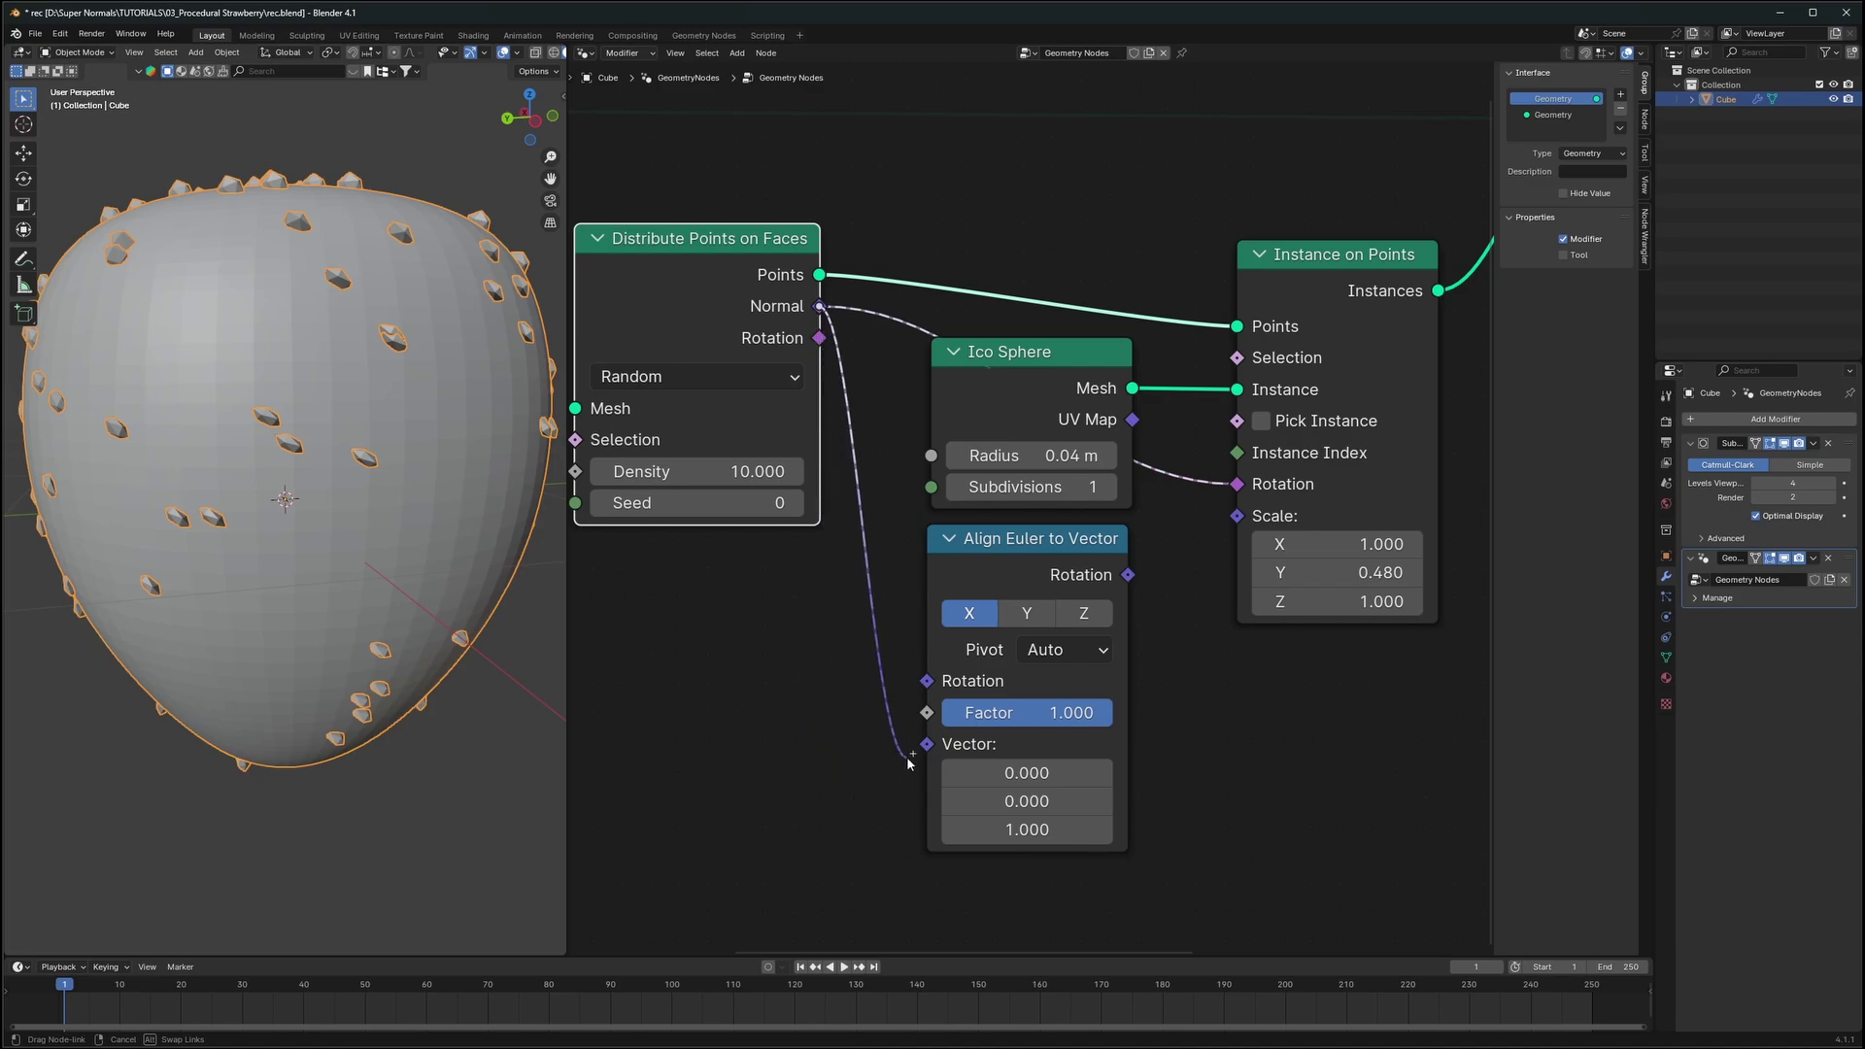
left_click_drag(911, 763, 913, 760)
left_click_drag(1127, 575, 1242, 493)
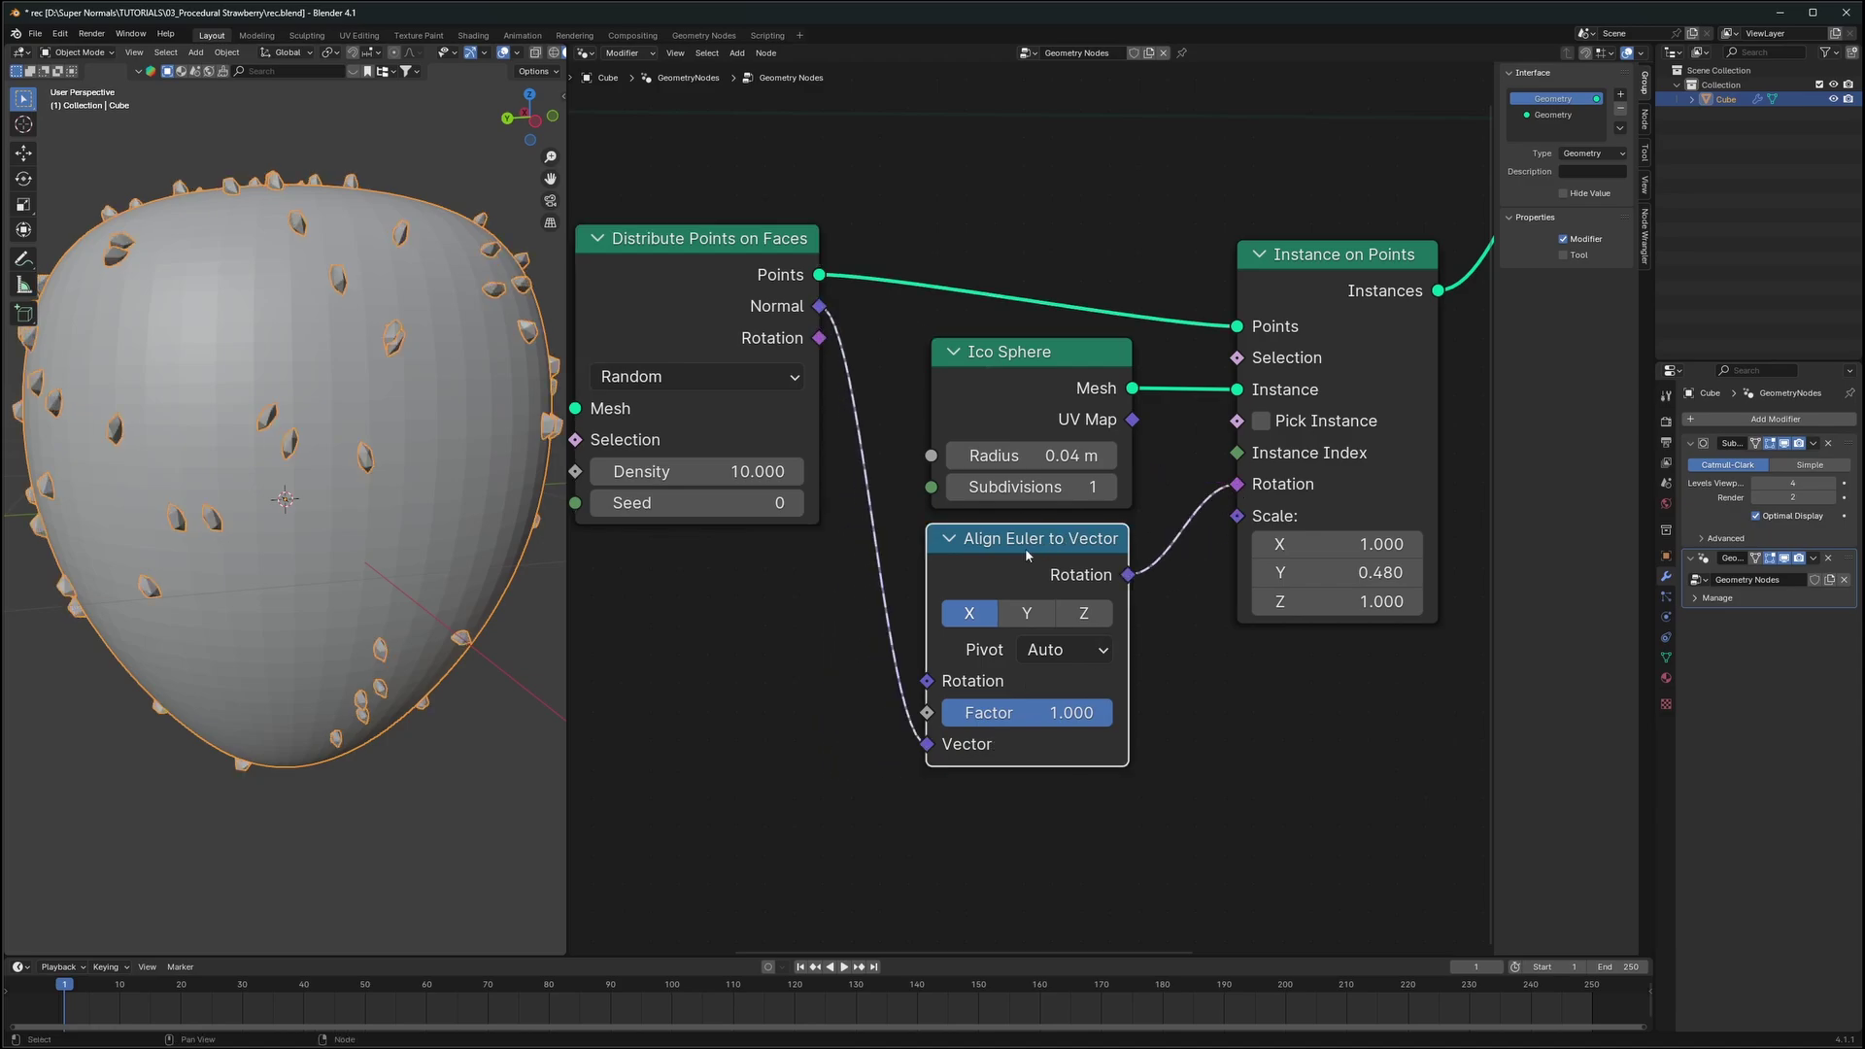
left_click_drag(1027, 554, 1045, 554)
Set the alignment axis of Align Euler to Vector to Y
middle_click_drag(230, 500, 482, 515)
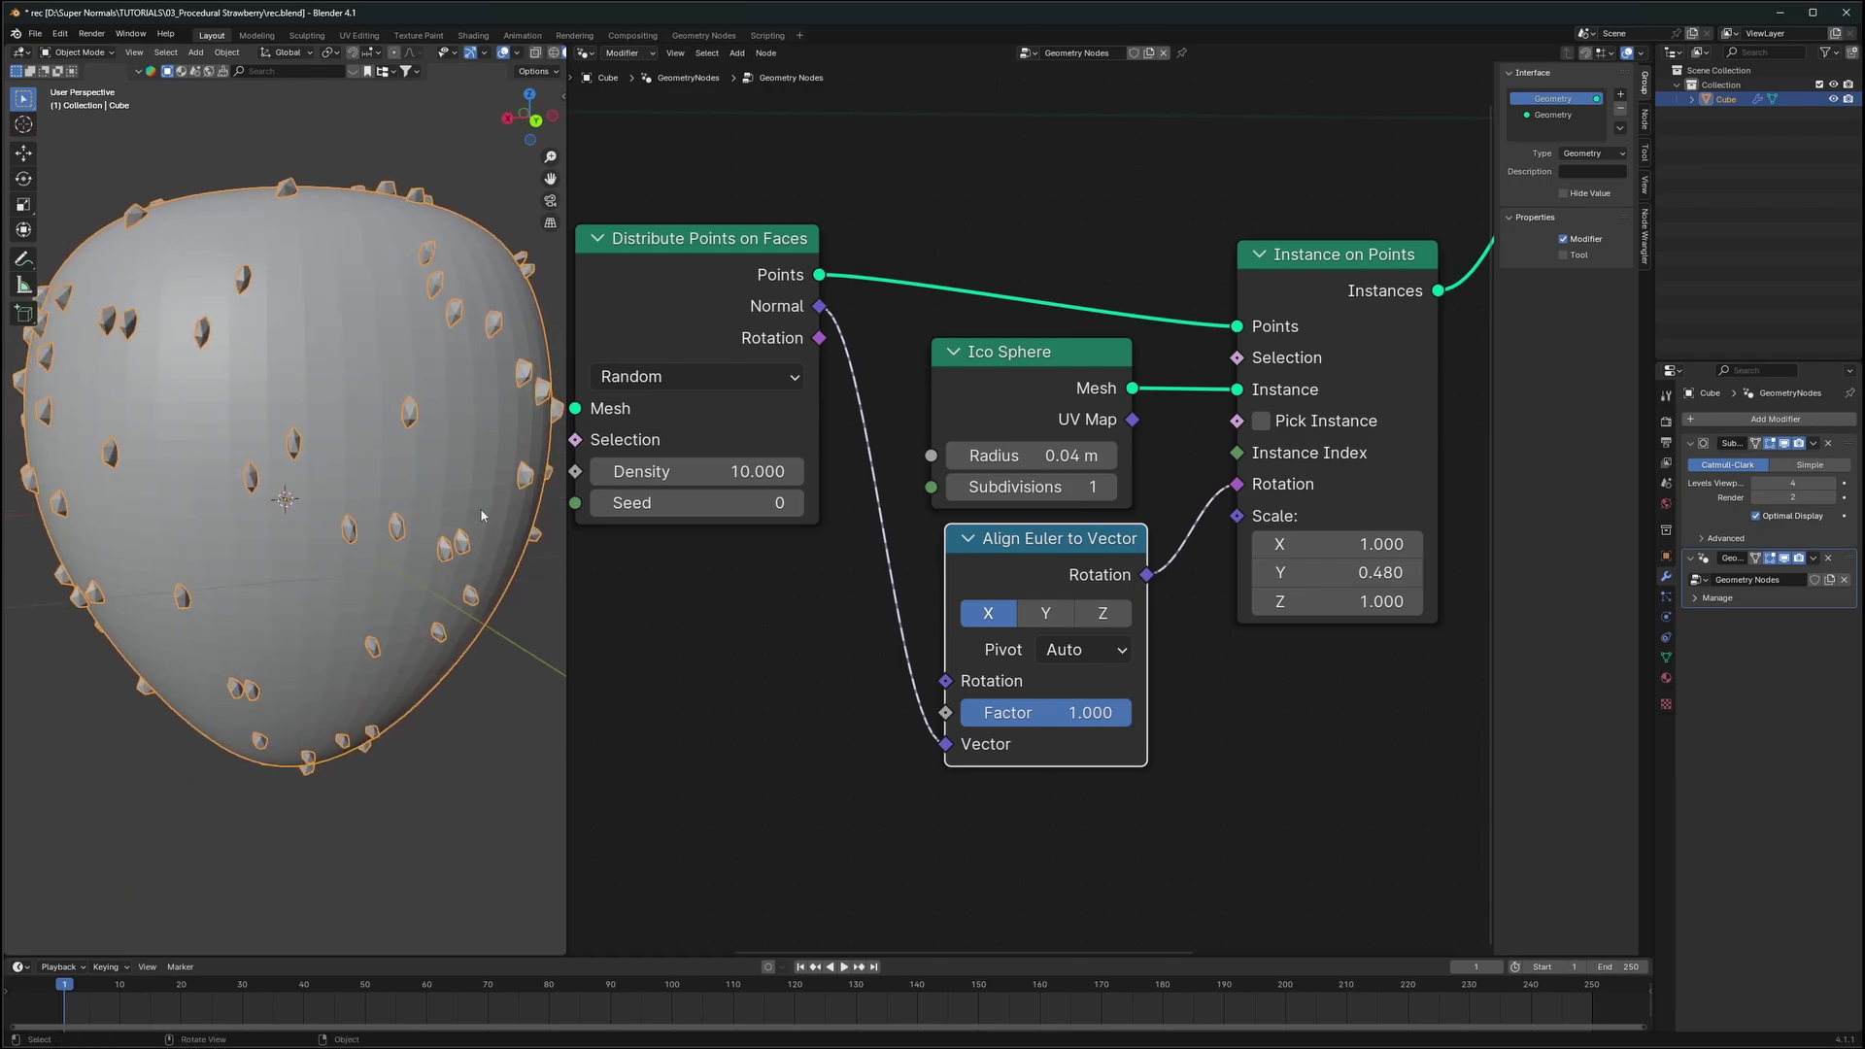
scroll(1093, 670, "up", 1)
left_click(1048, 632)
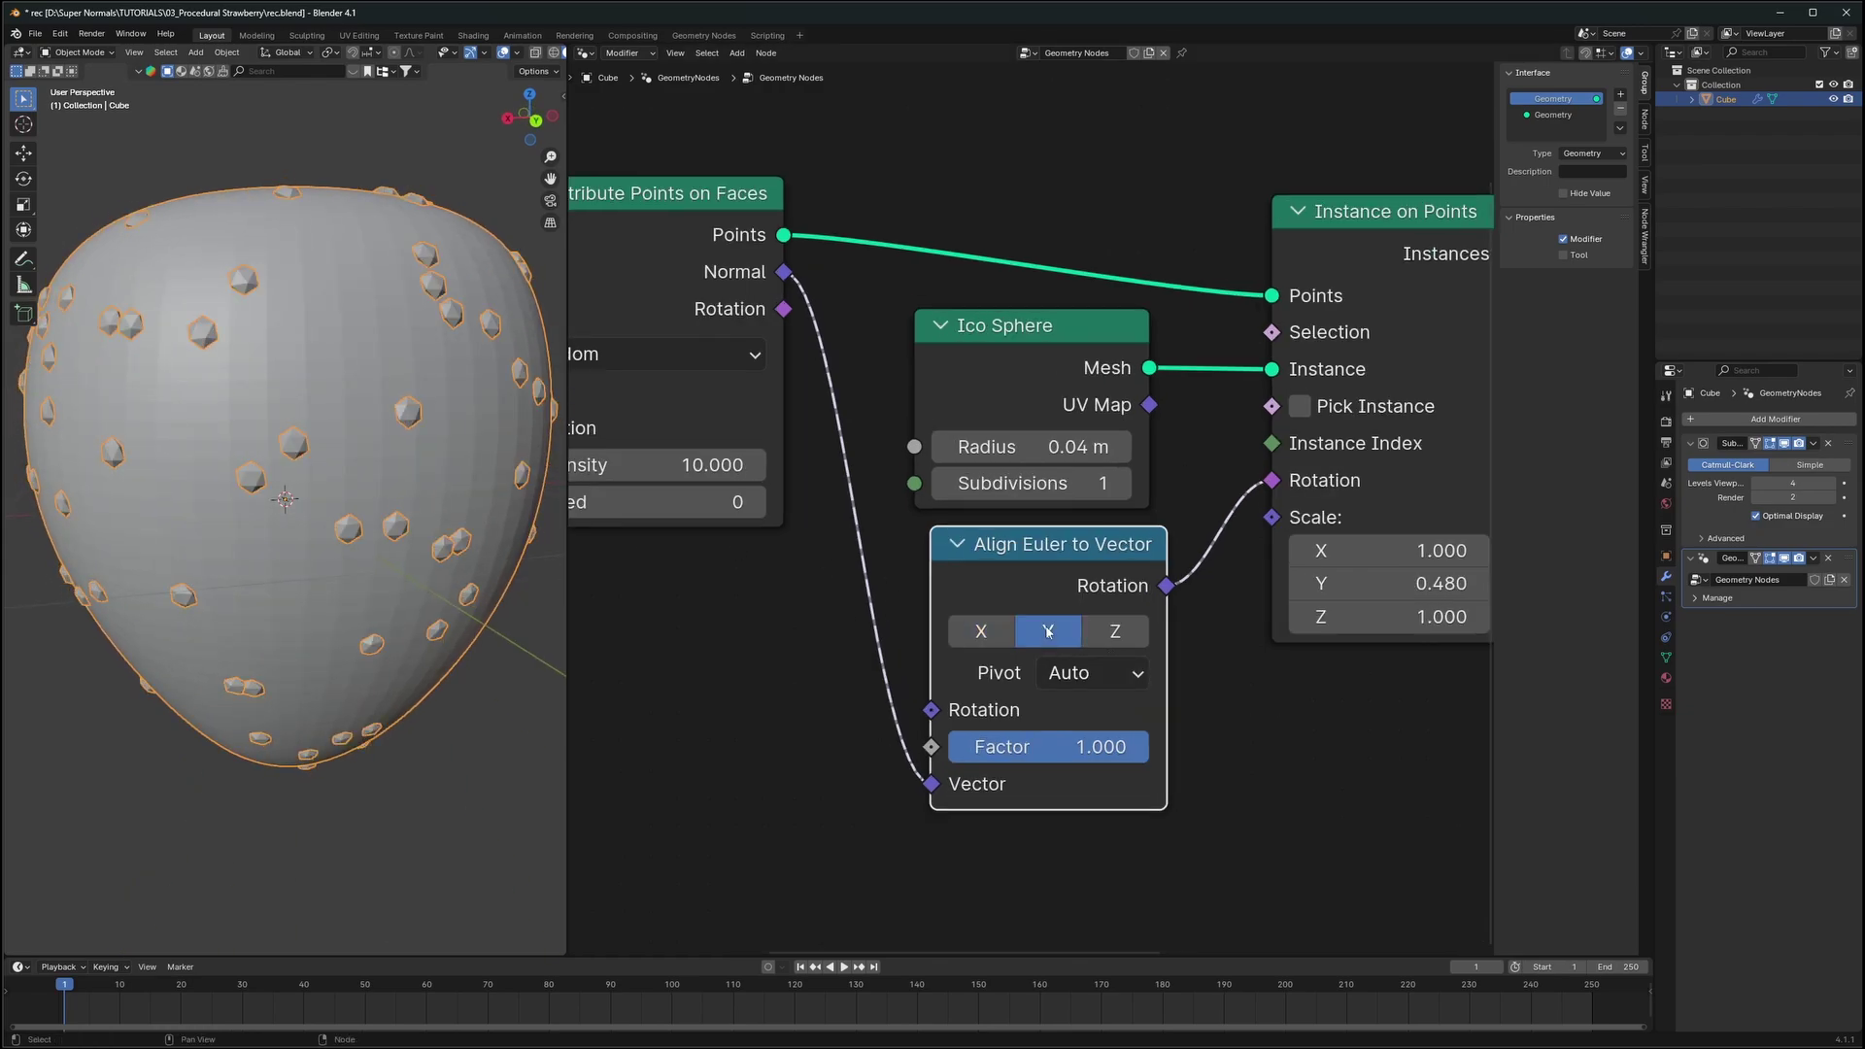
left_click(1097, 672)
middle_click_drag(458, 550, 340, 500)
Shape the seeds by setting the Instance on Points scale to X 0.450, Y 0.520 and Z 1.000
middle_click_drag(1223, 619, 1055, 611)
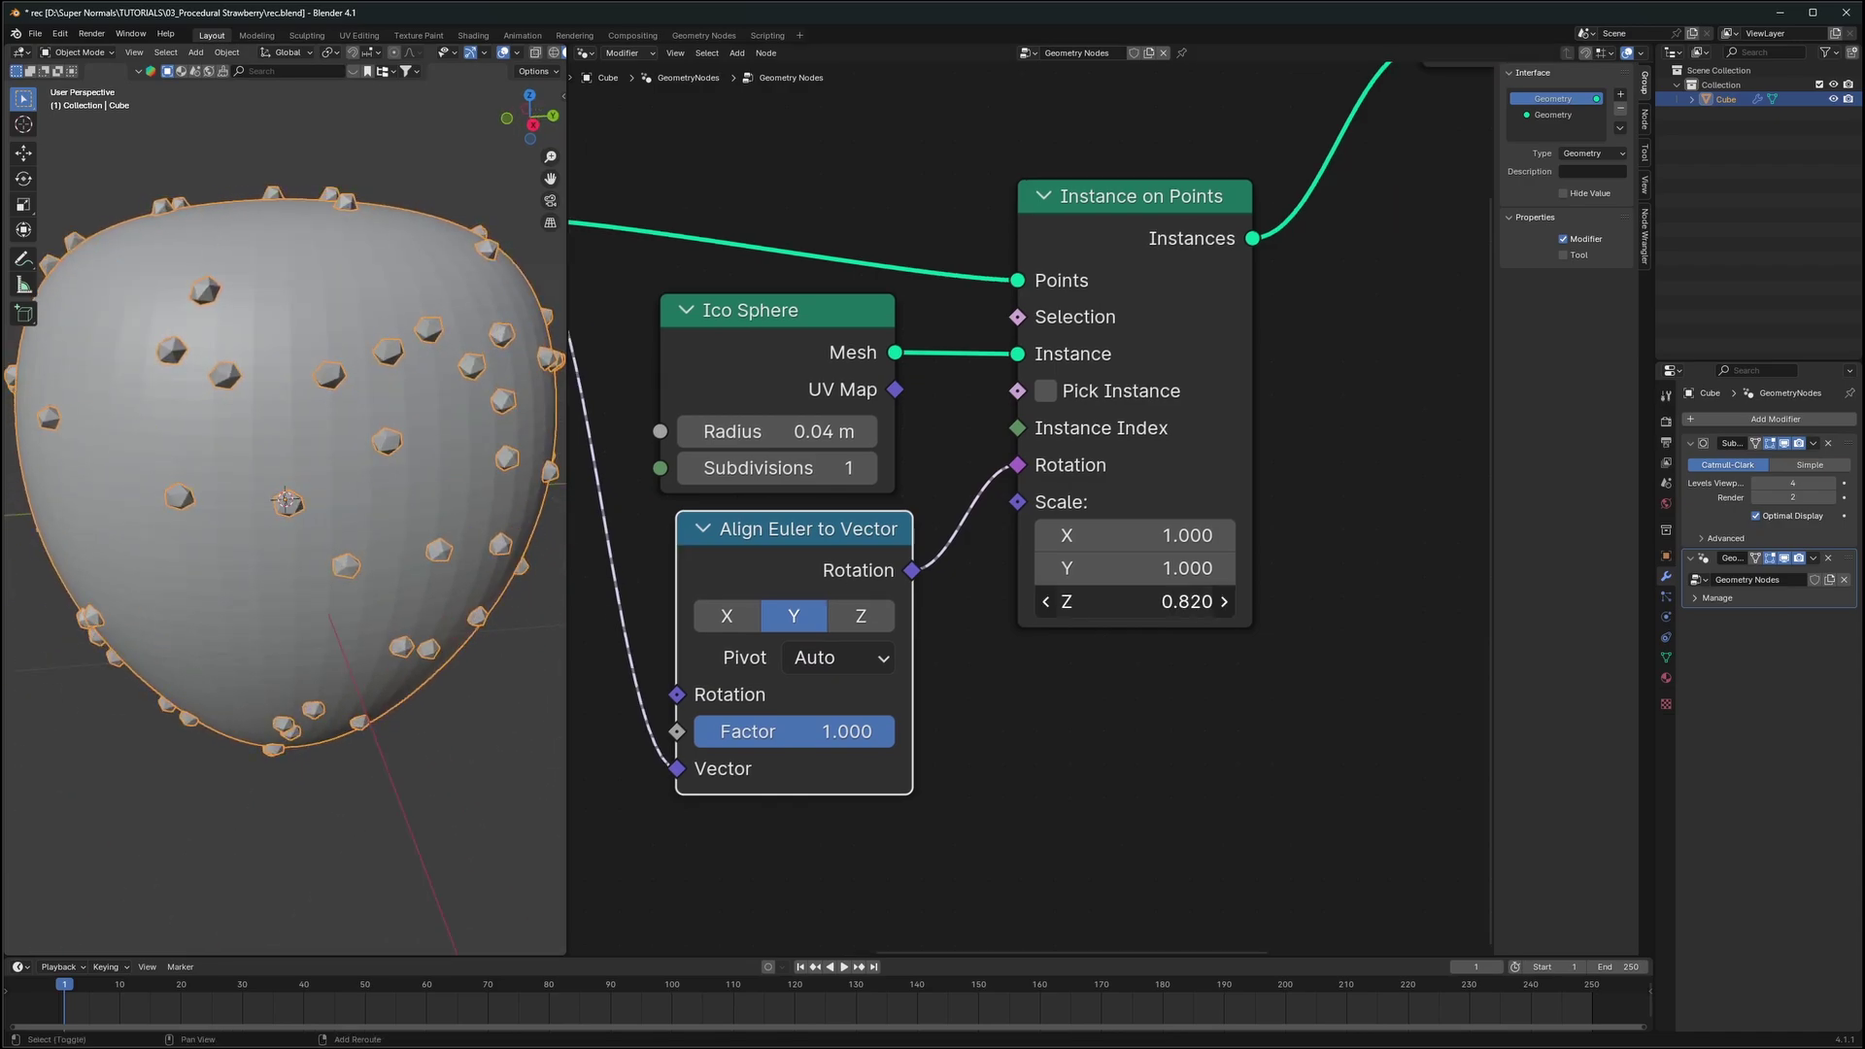
key("BackSpace")
left_click_drag(1132, 536, 1061, 535)
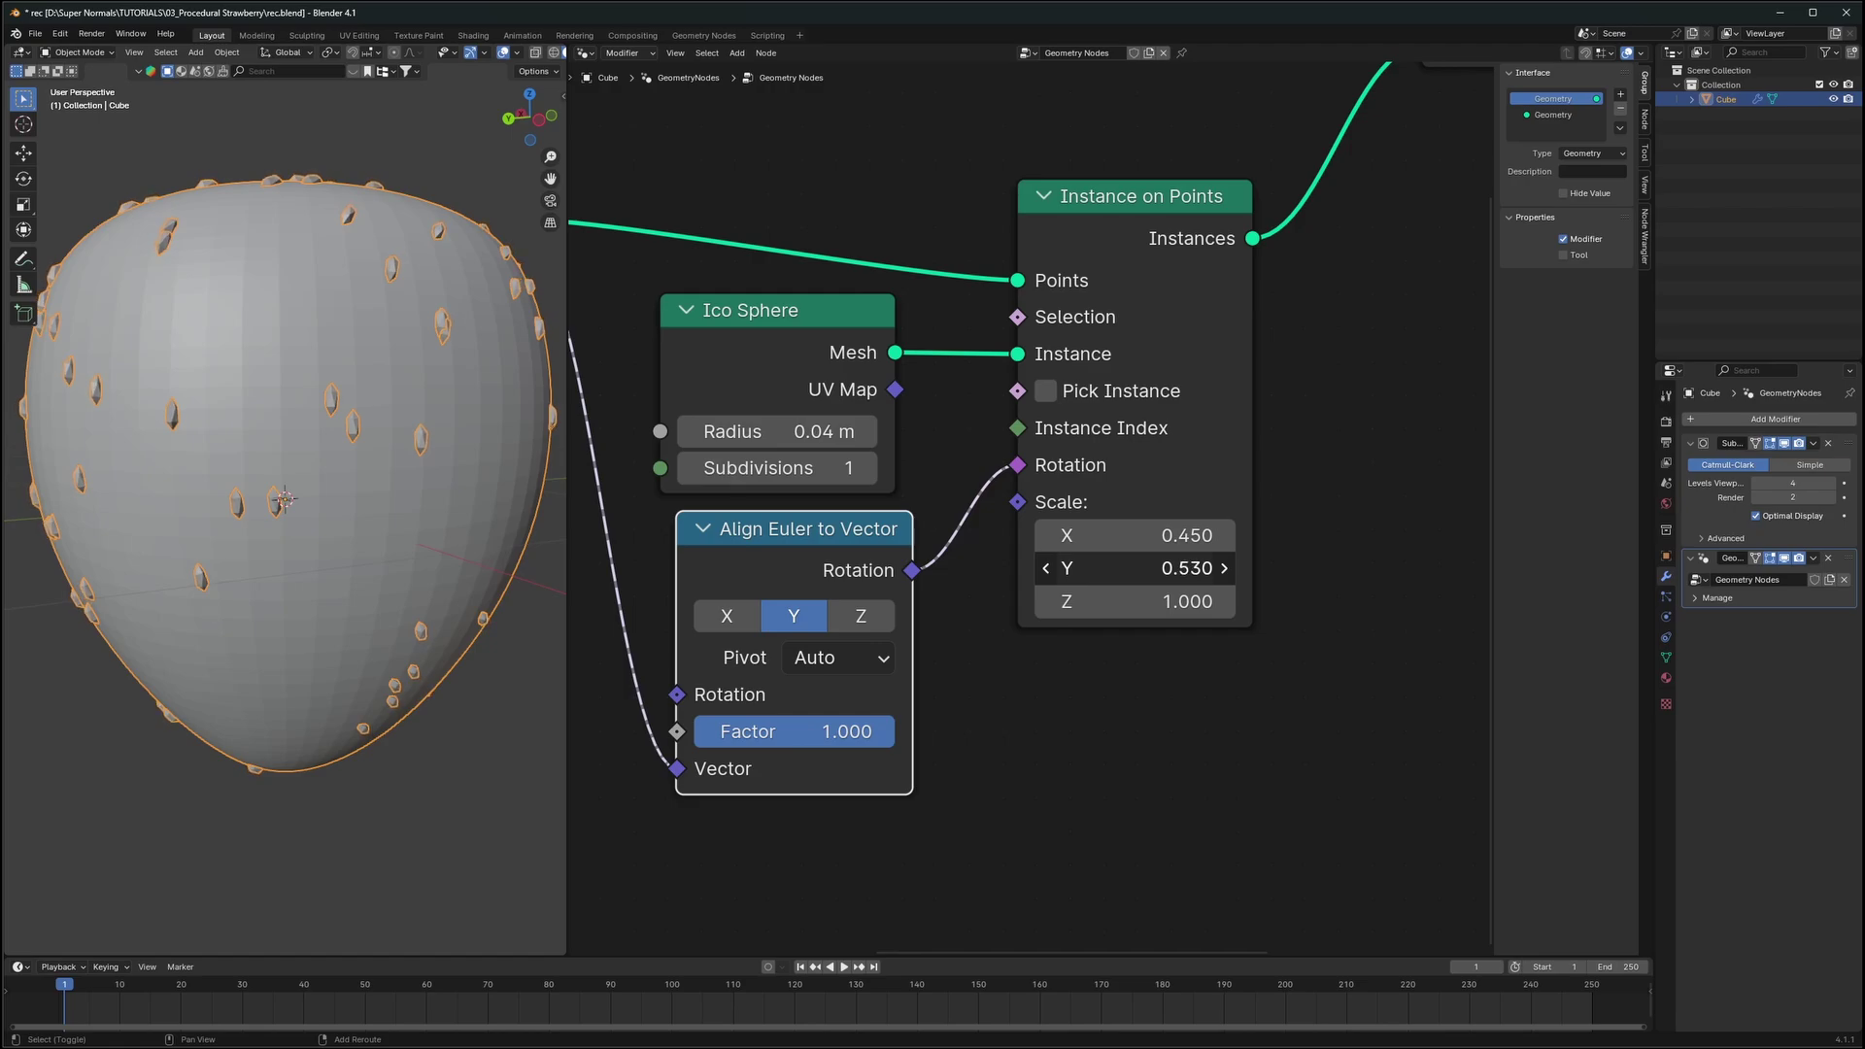
left_click_drag(1134, 569, 1146, 568, "shift")
Examine the shape, orientation and distribution of the seeds around the whole strawberry
middle_click_drag(282, 510, 374, 510)
middle_click_drag(233, 411, 301, 476)
scroll(436, 470, "up", 4)
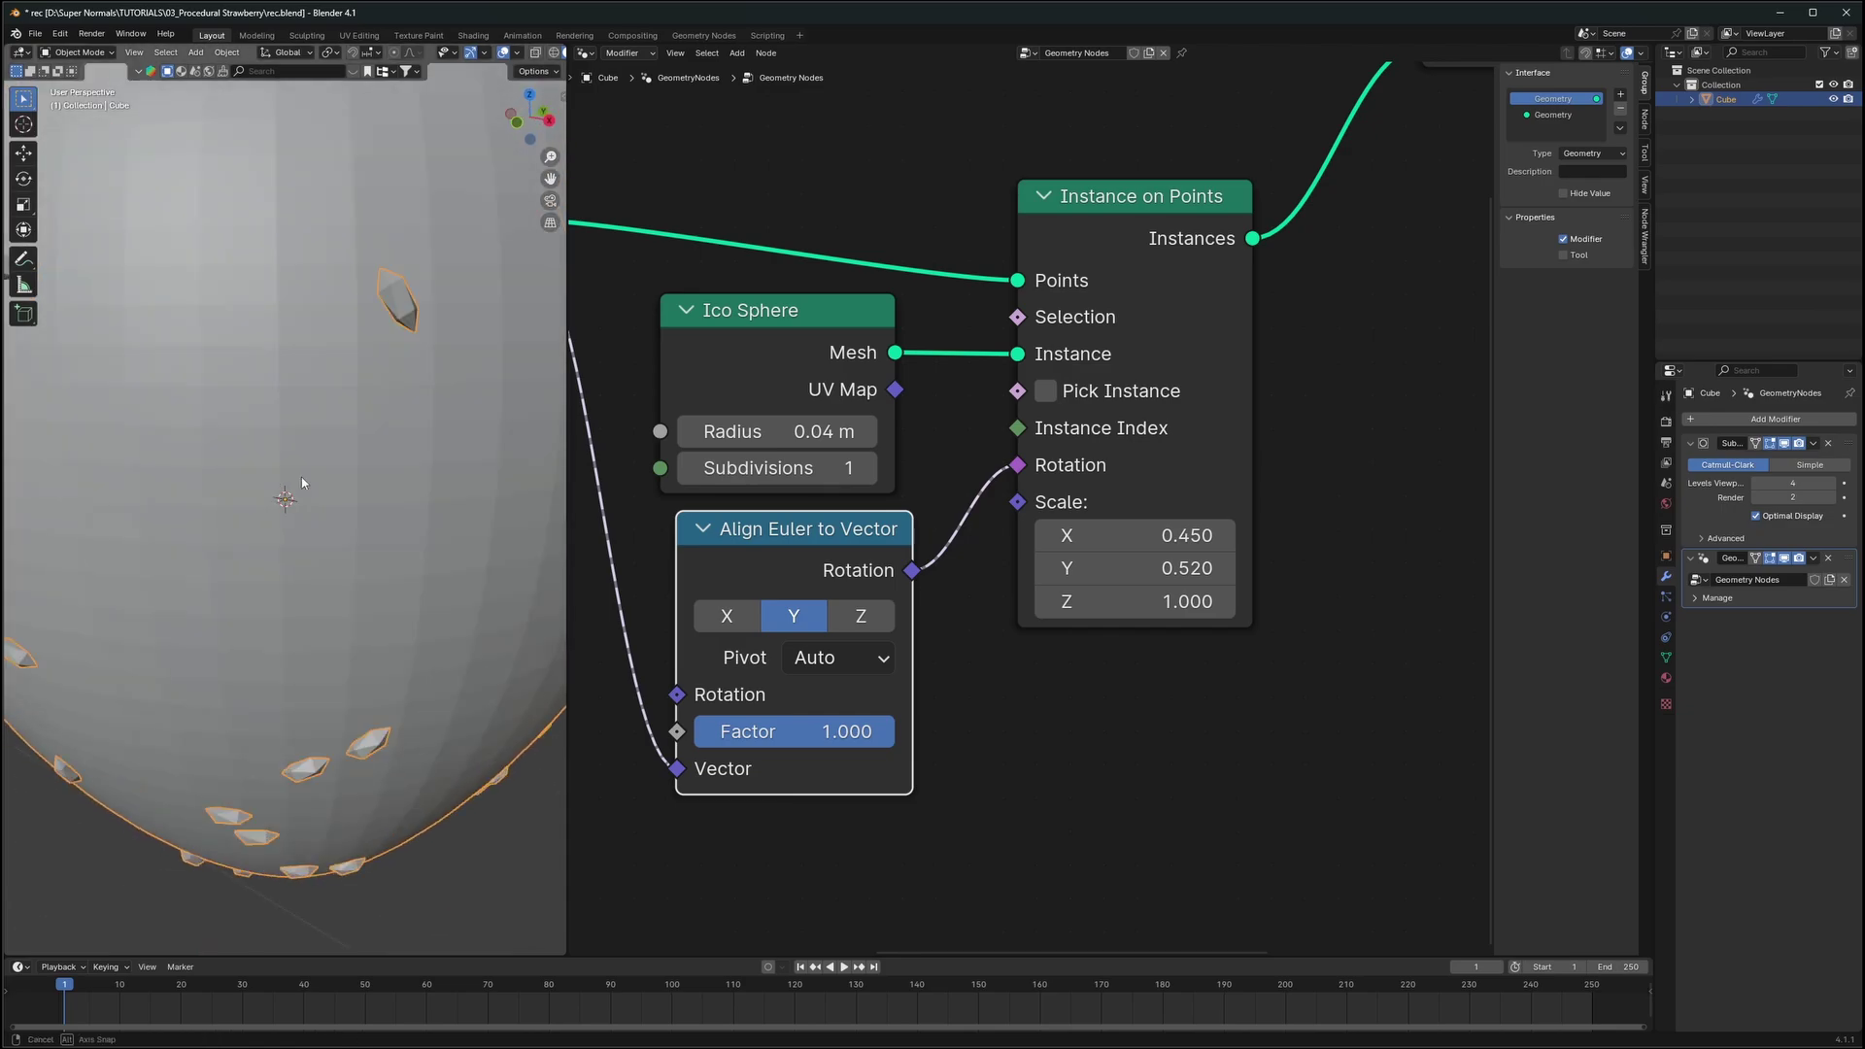
scroll(325, 443, "down", 5)
middle_click_drag(349, 411, 491, 434)
scroll(330, 468, "down", 3)
scroll(331, 468, "up", 4)
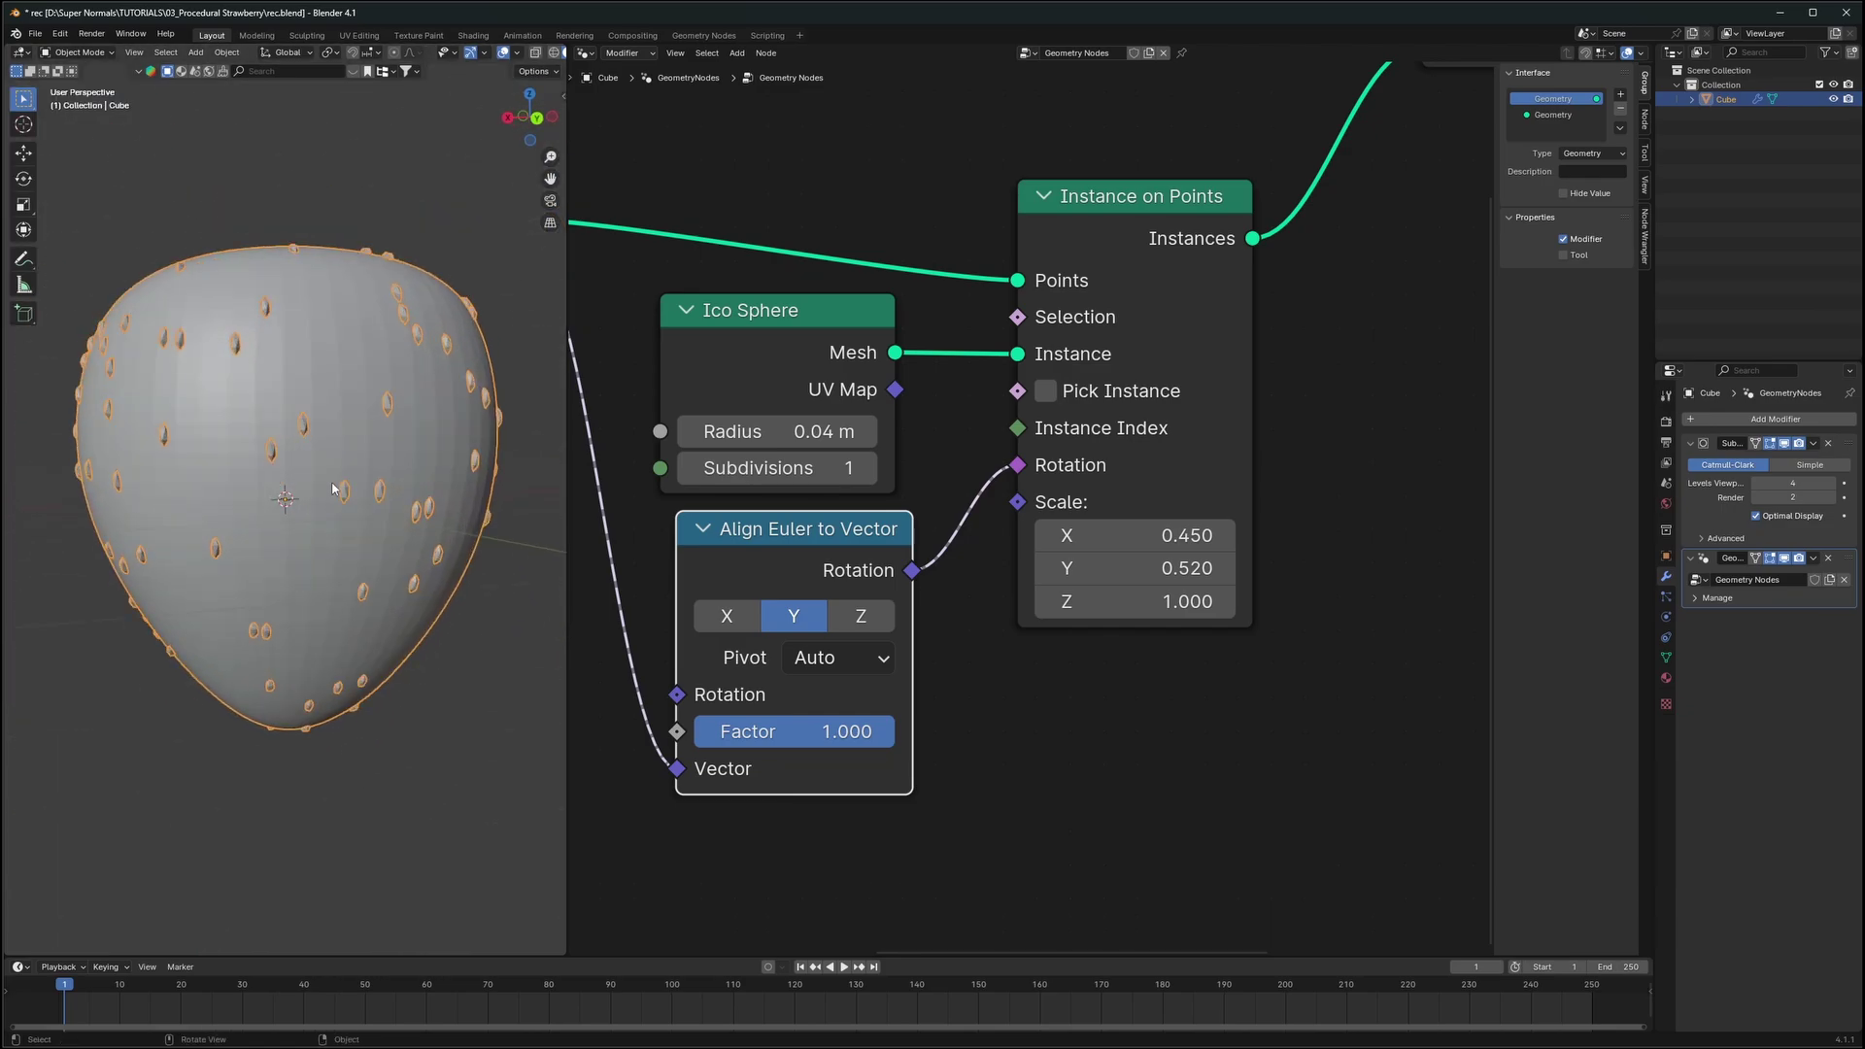
middle_click_drag(337, 485, 544, 494)
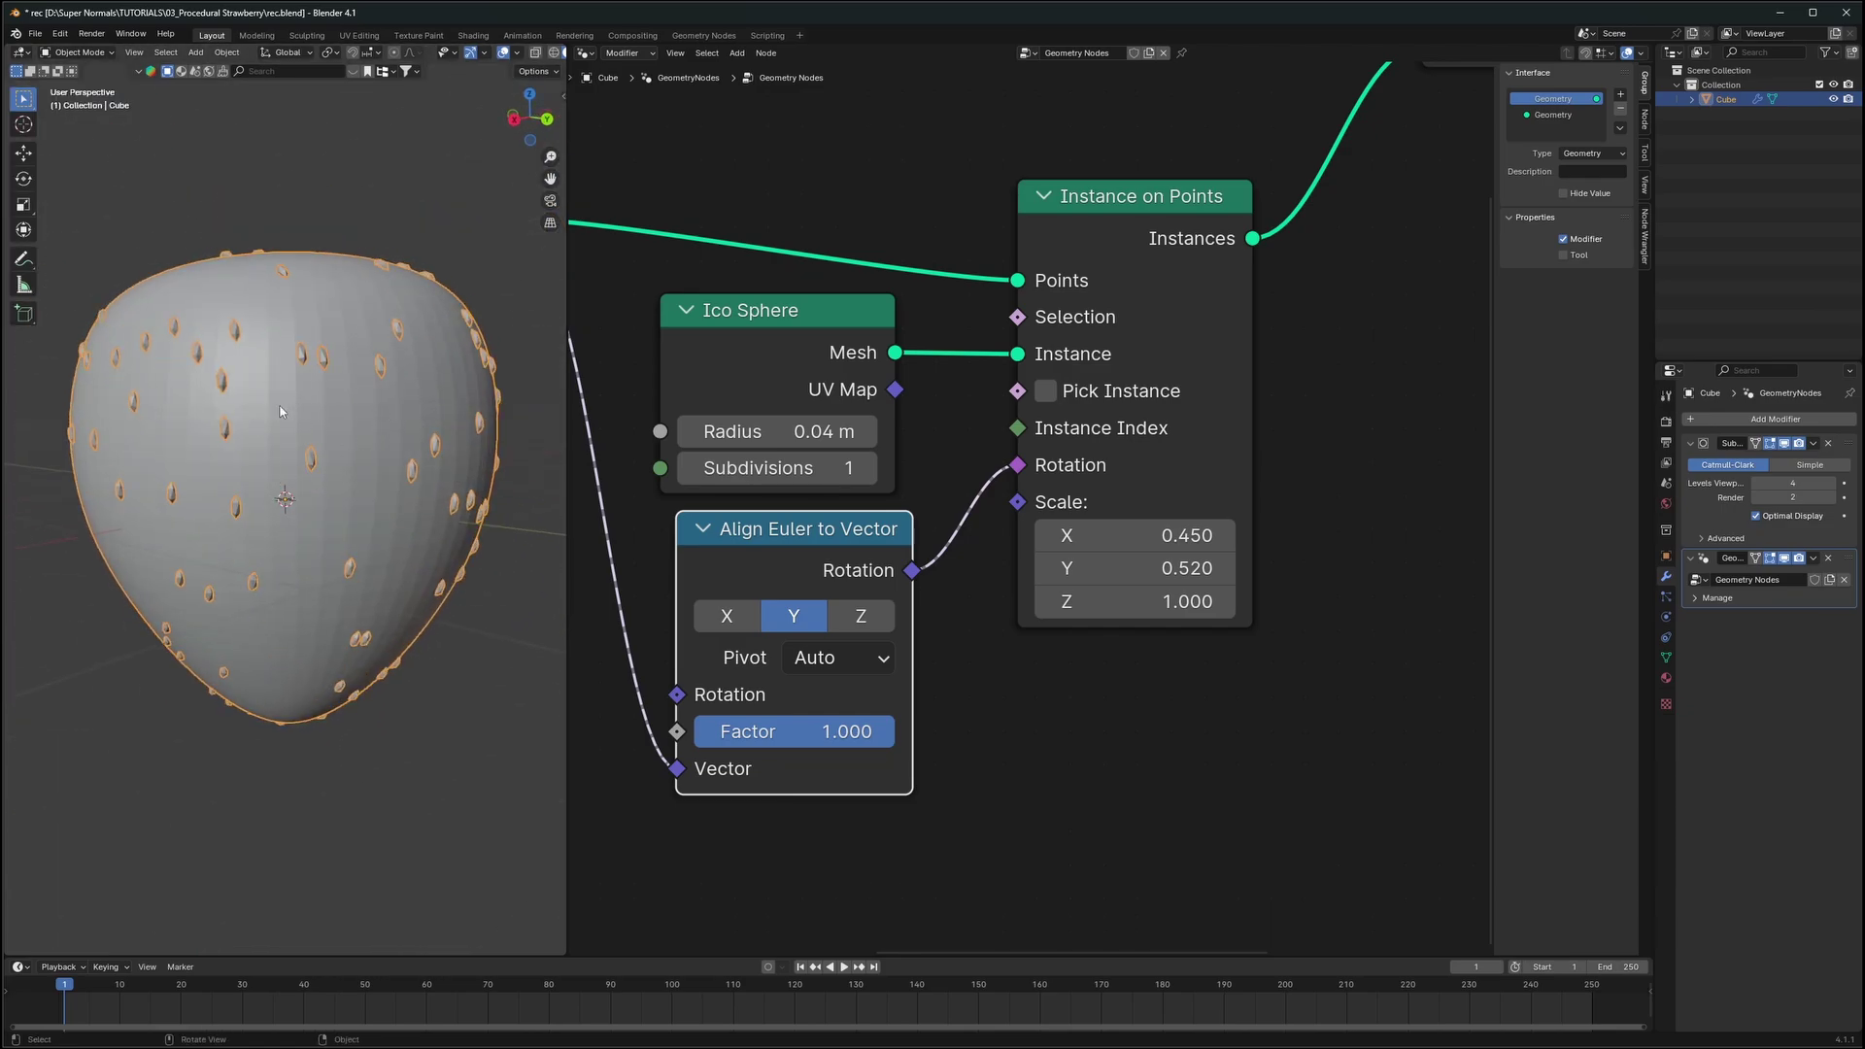
Move the Group Input and Distribute Points on Faces nodes farther away from the Ico Sphere node
middle_click_drag(738, 432, 1132, 527)
scroll(927, 486, "down", 2)
middle_click_drag(928, 493, 1076, 519)
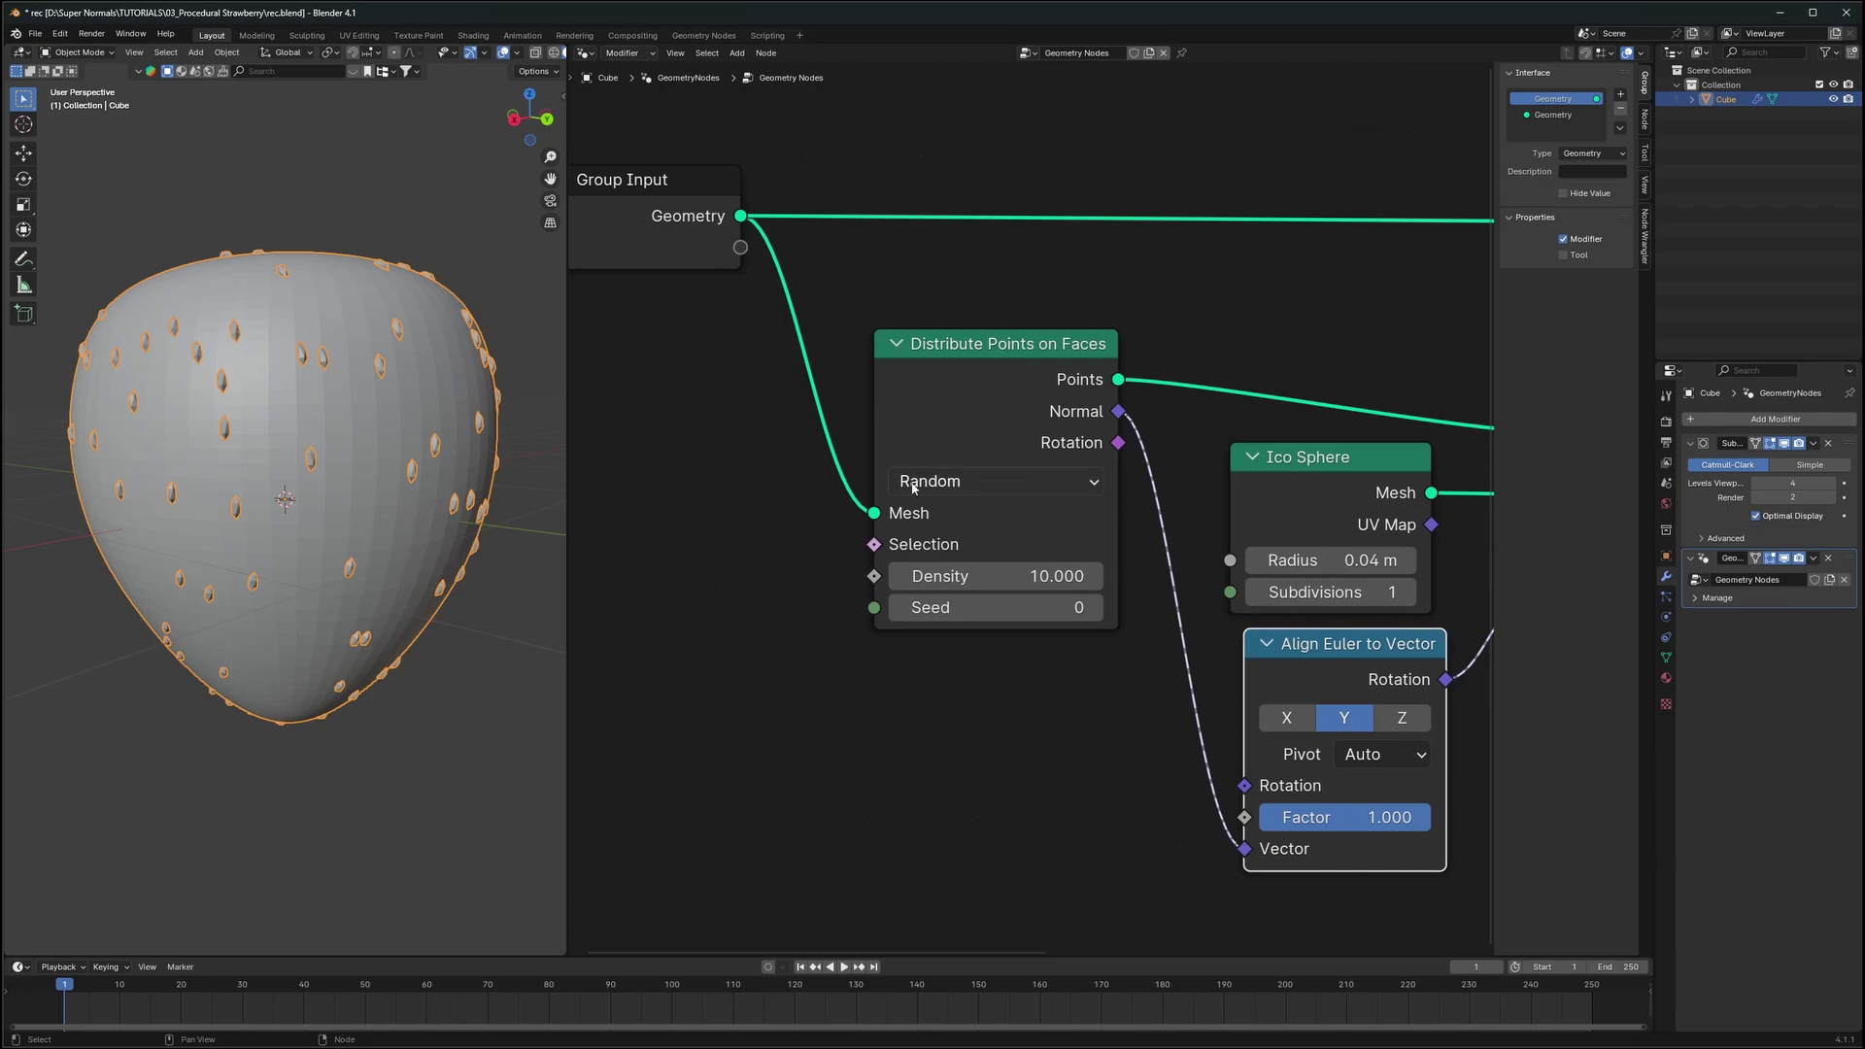
middle_click_drag(912, 488, 1054, 507)
left_click_drag(818, 235, 727, 235)
left_click_drag(1147, 383, 1004, 360)
Switch Distribute Points on Faces to Poisson Disk with Distance Min 0.18 m and Density Max 76.200
left_click(1011, 485)
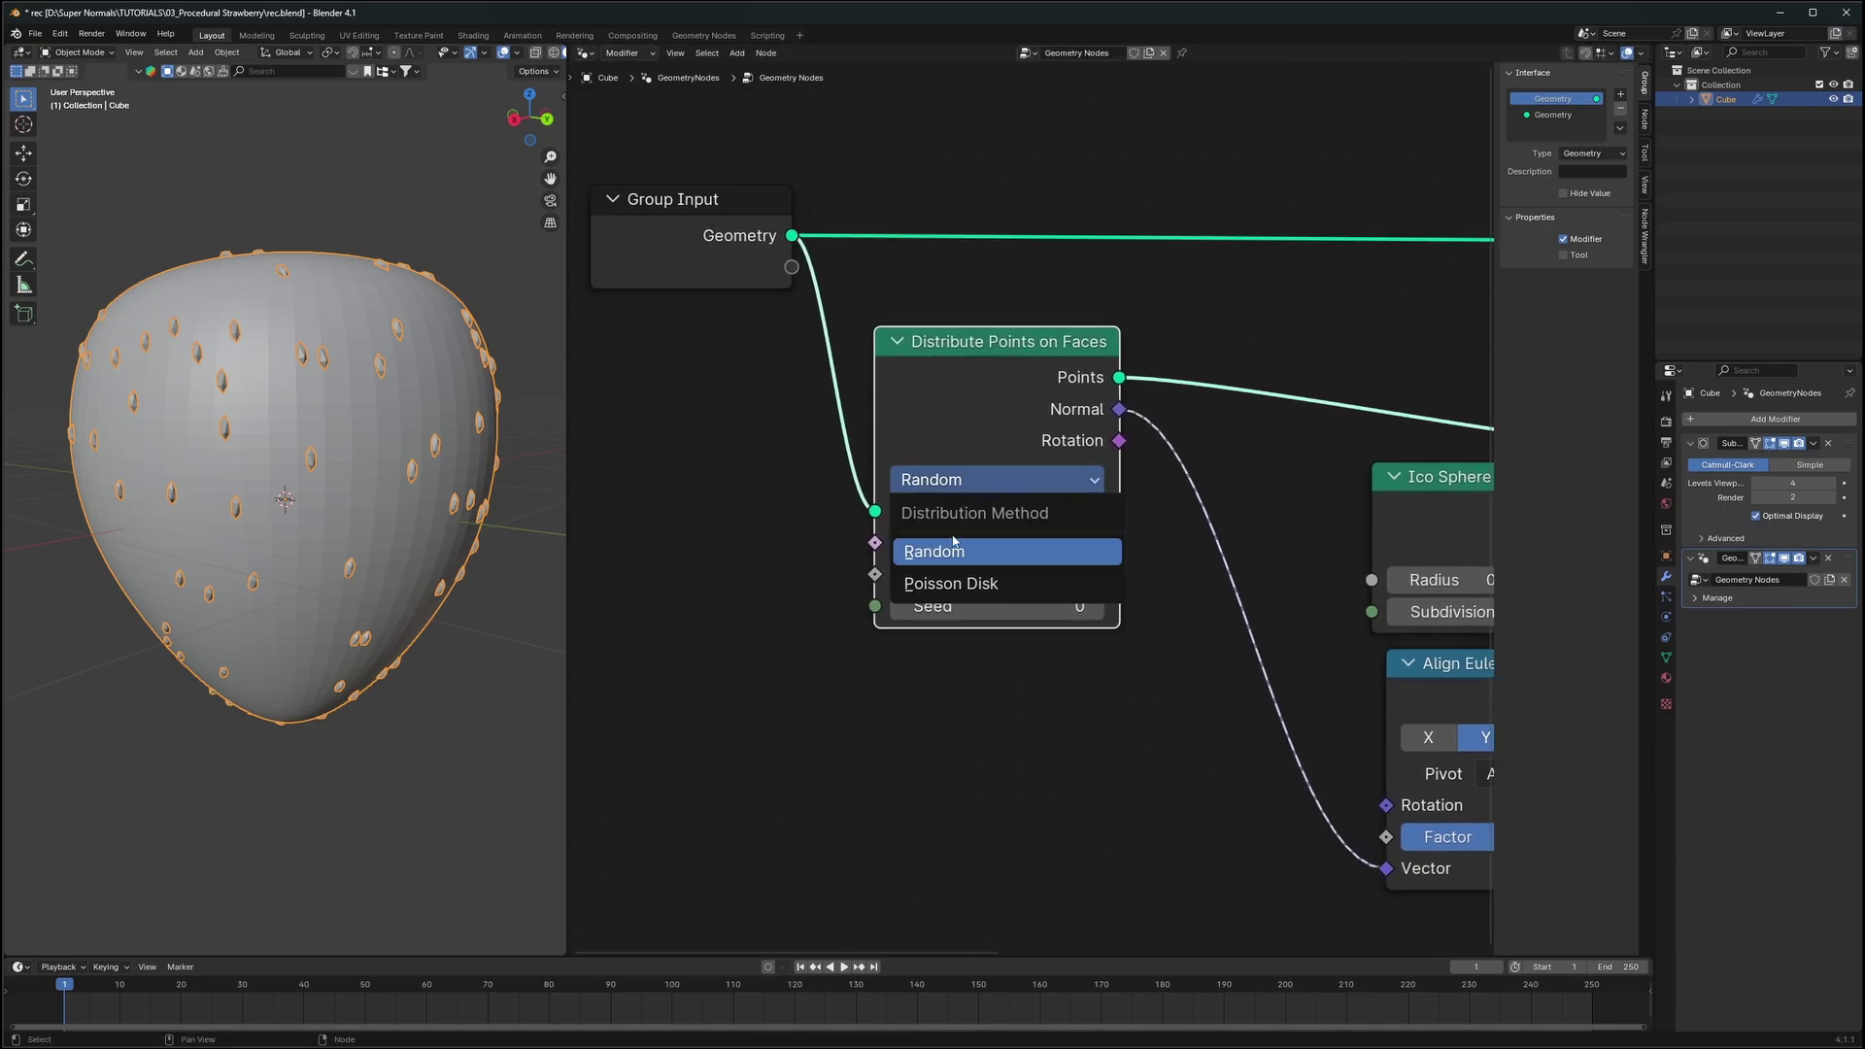
left_click(985, 593)
middle_click_drag(930, 742, 941, 561)
scroll(940, 561, "up", 2)
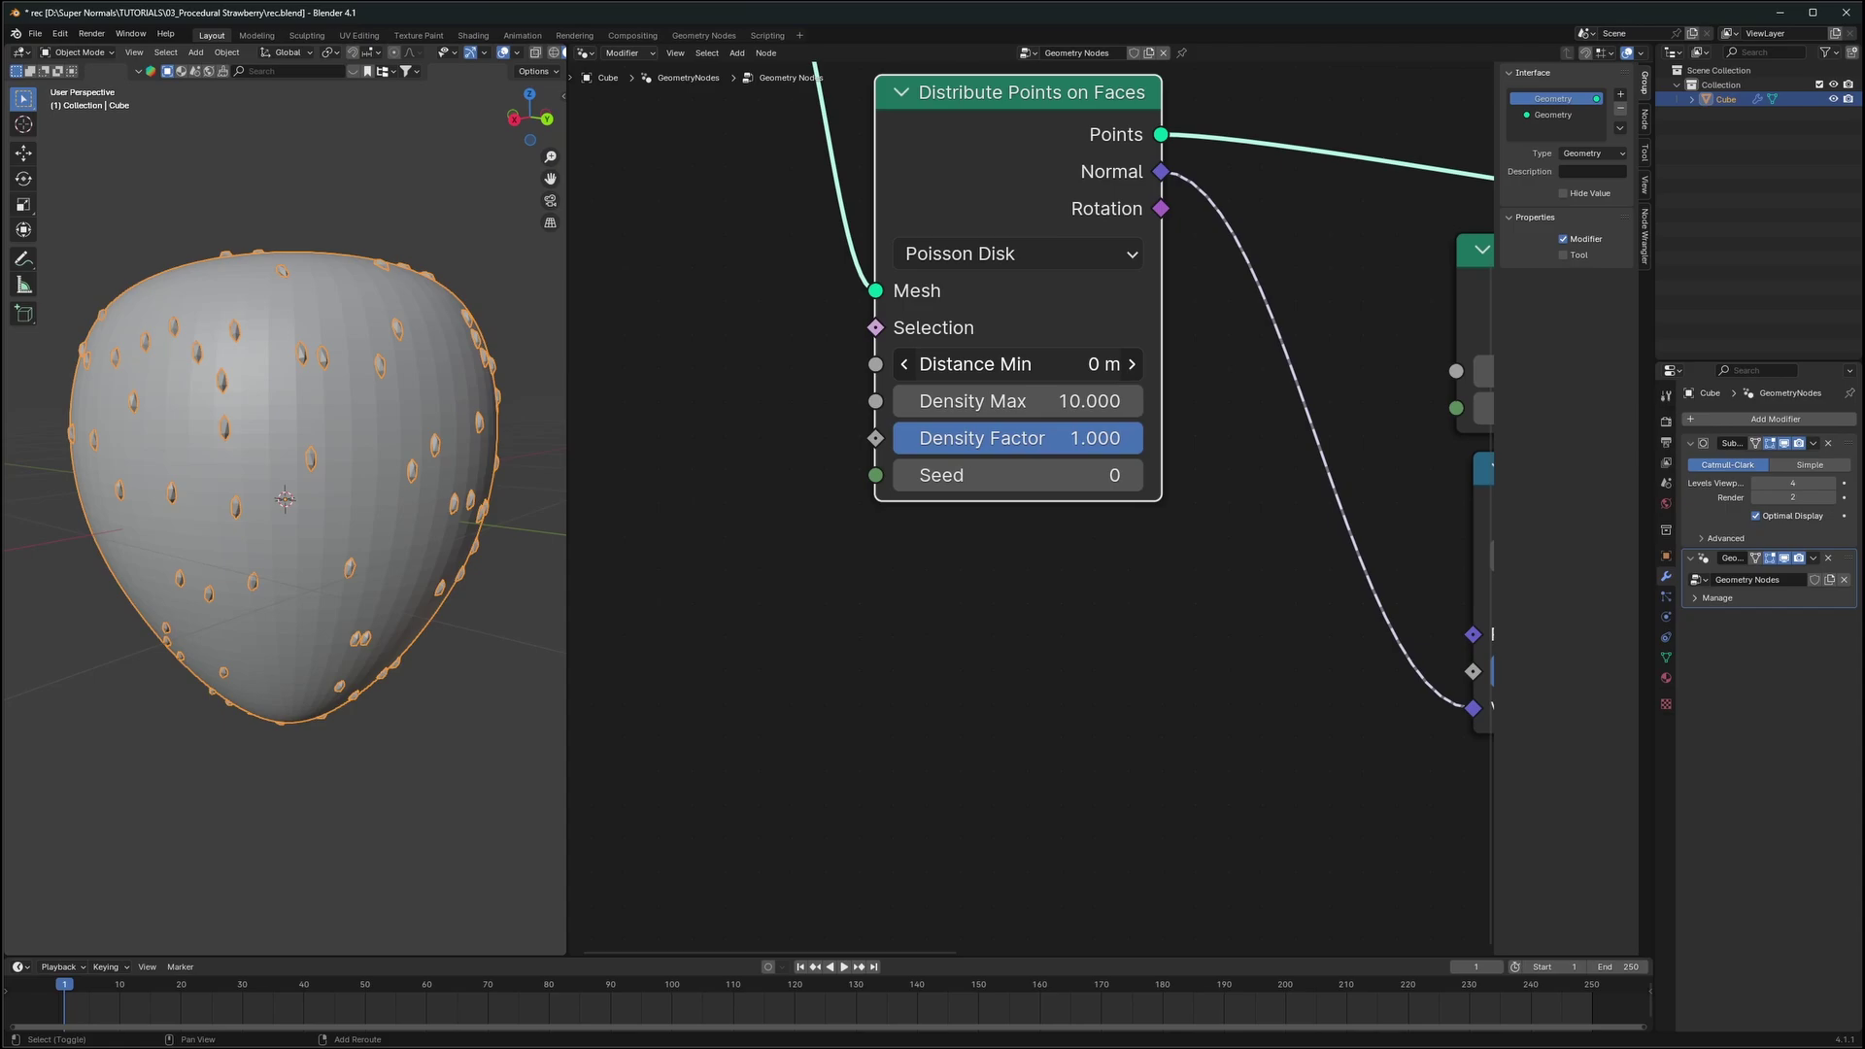
left_click_drag(1017, 364, 1078, 364)
middle_click_drag(379, 456, 338, 497)
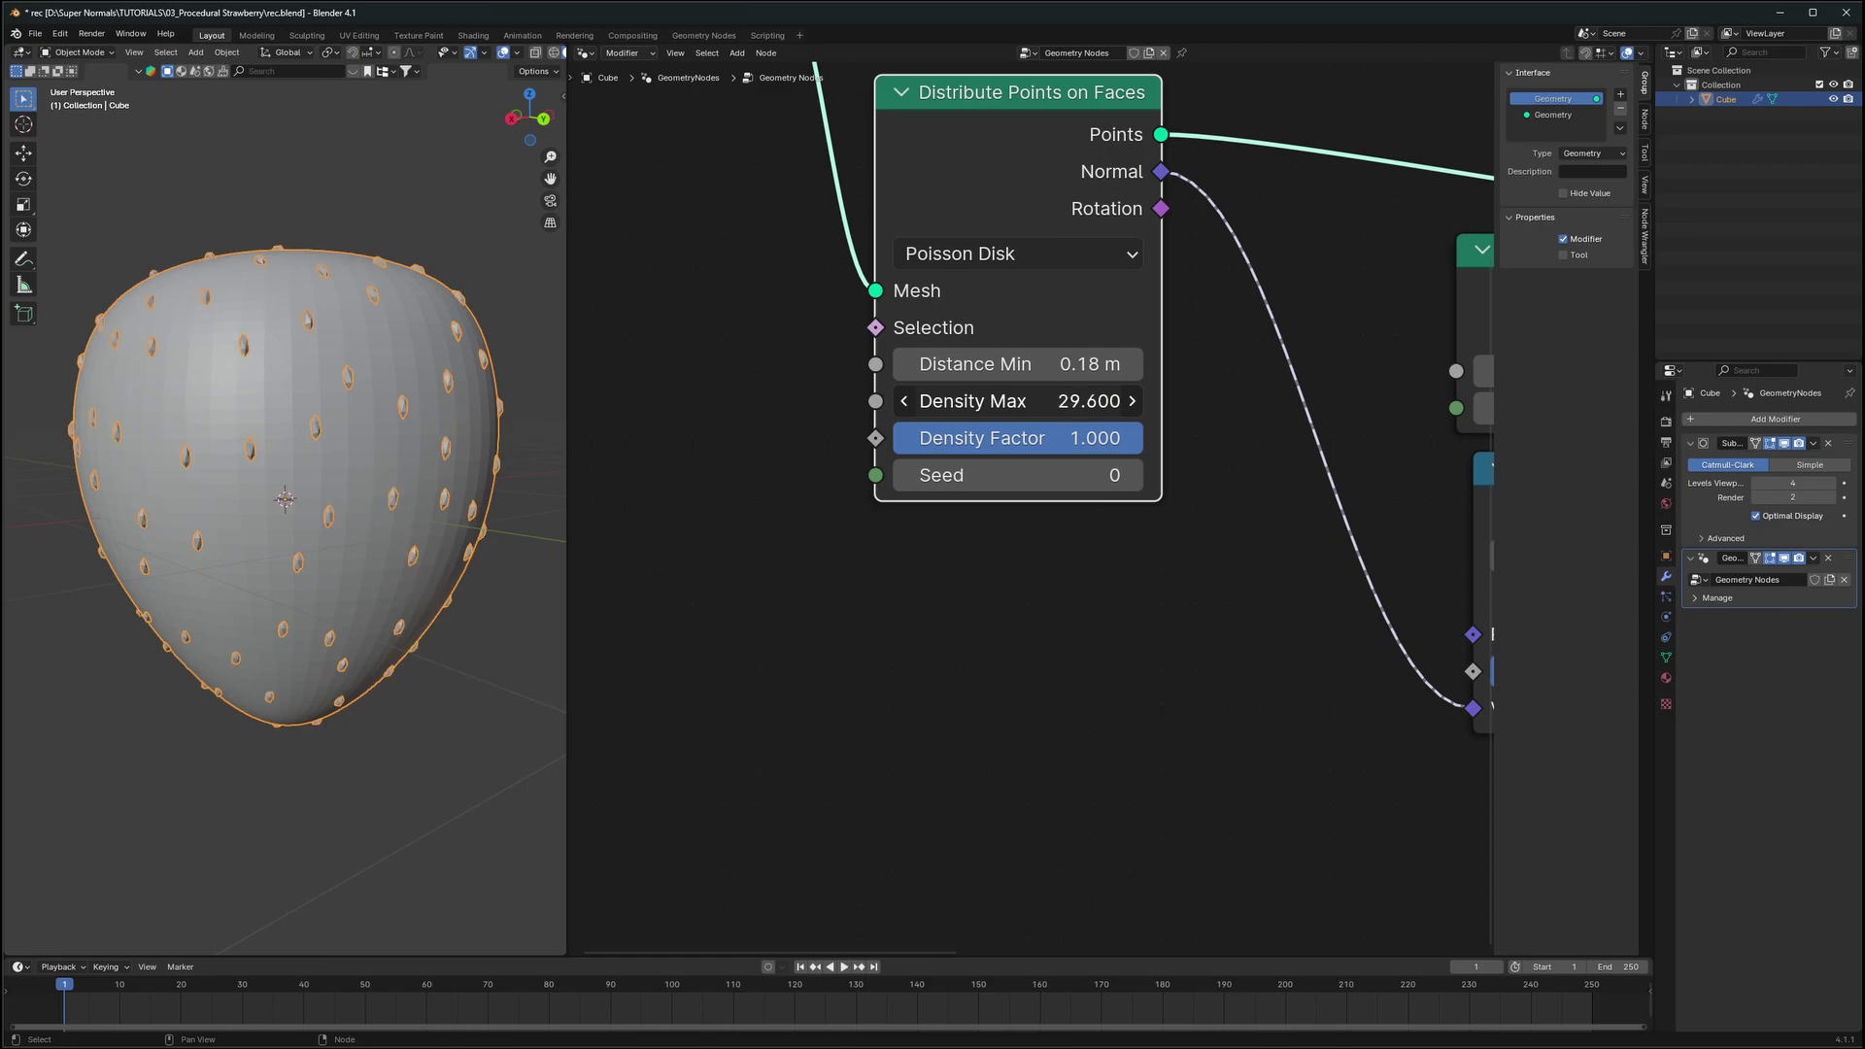
left_click_drag(1020, 401, 1117, 402)
middle_click_drag(229, 482, 255, 482)
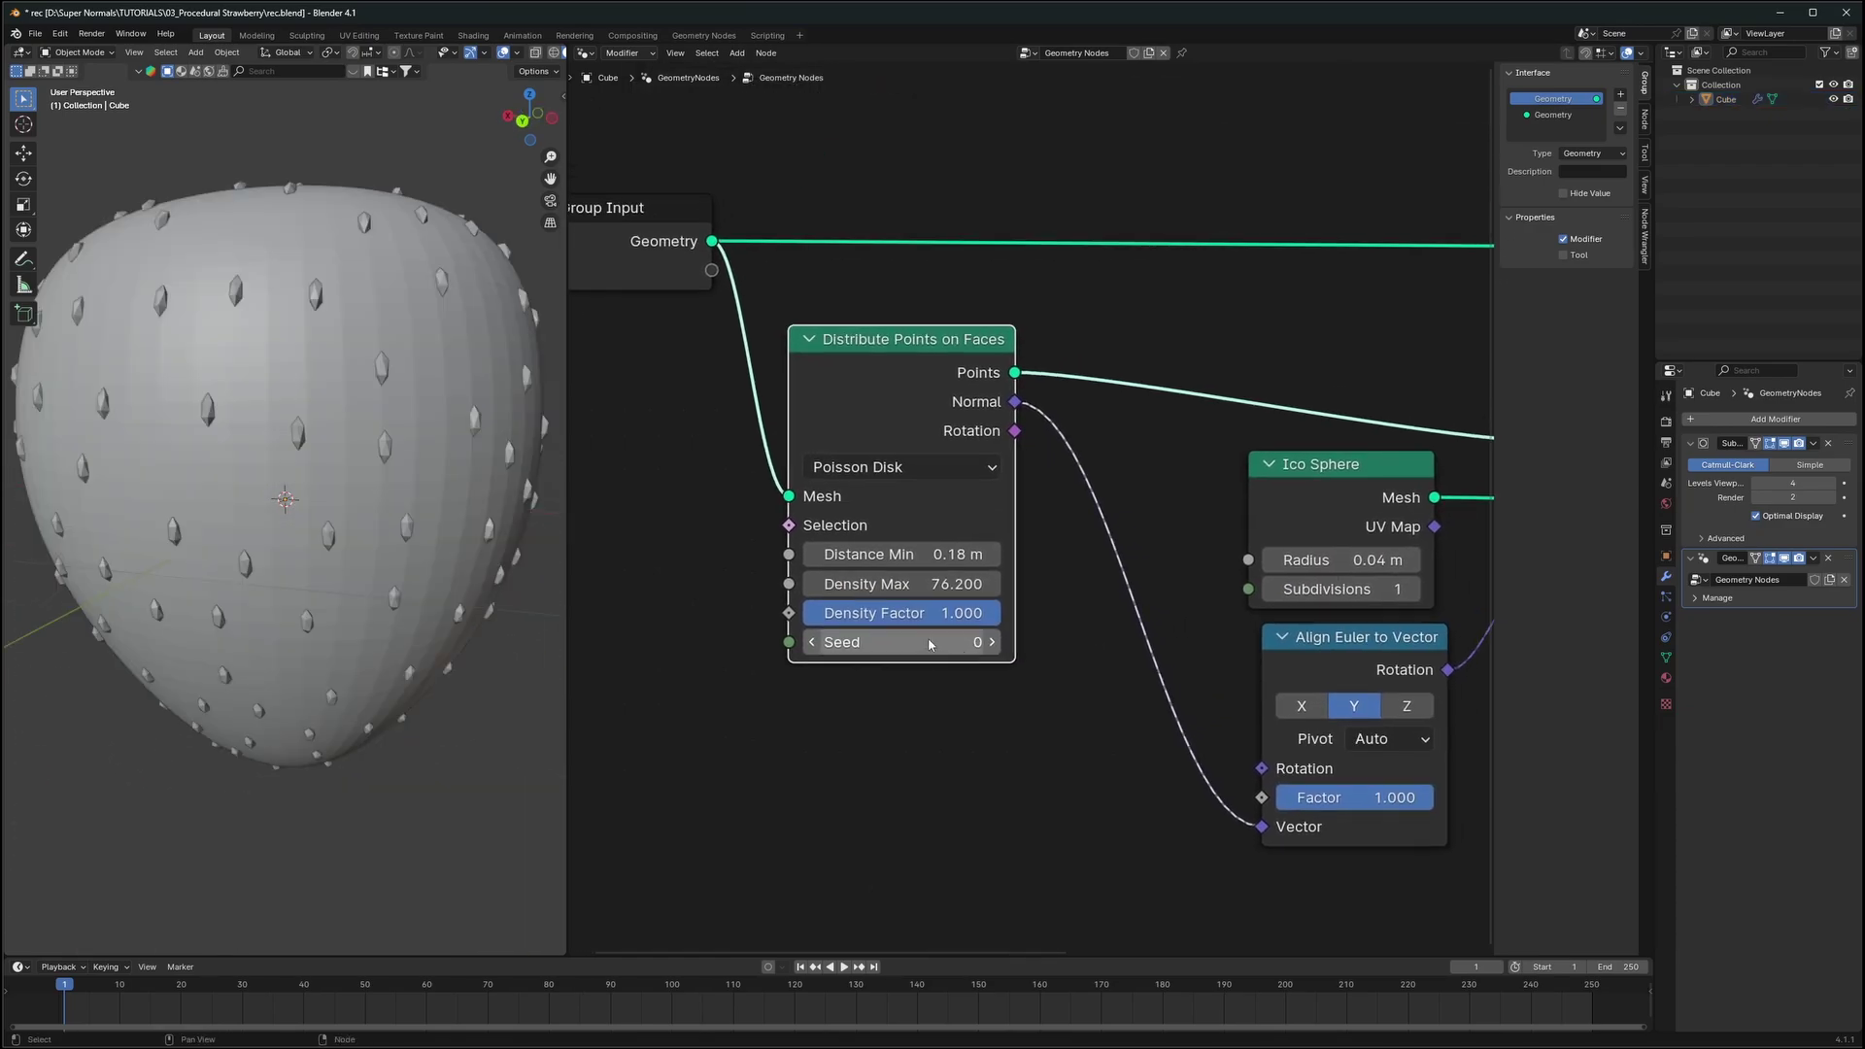
Compare the seed spacing on the model with the strawberry seed reference photo in the browser, and return to Blender
scroll(1245, 599, "down", 3)
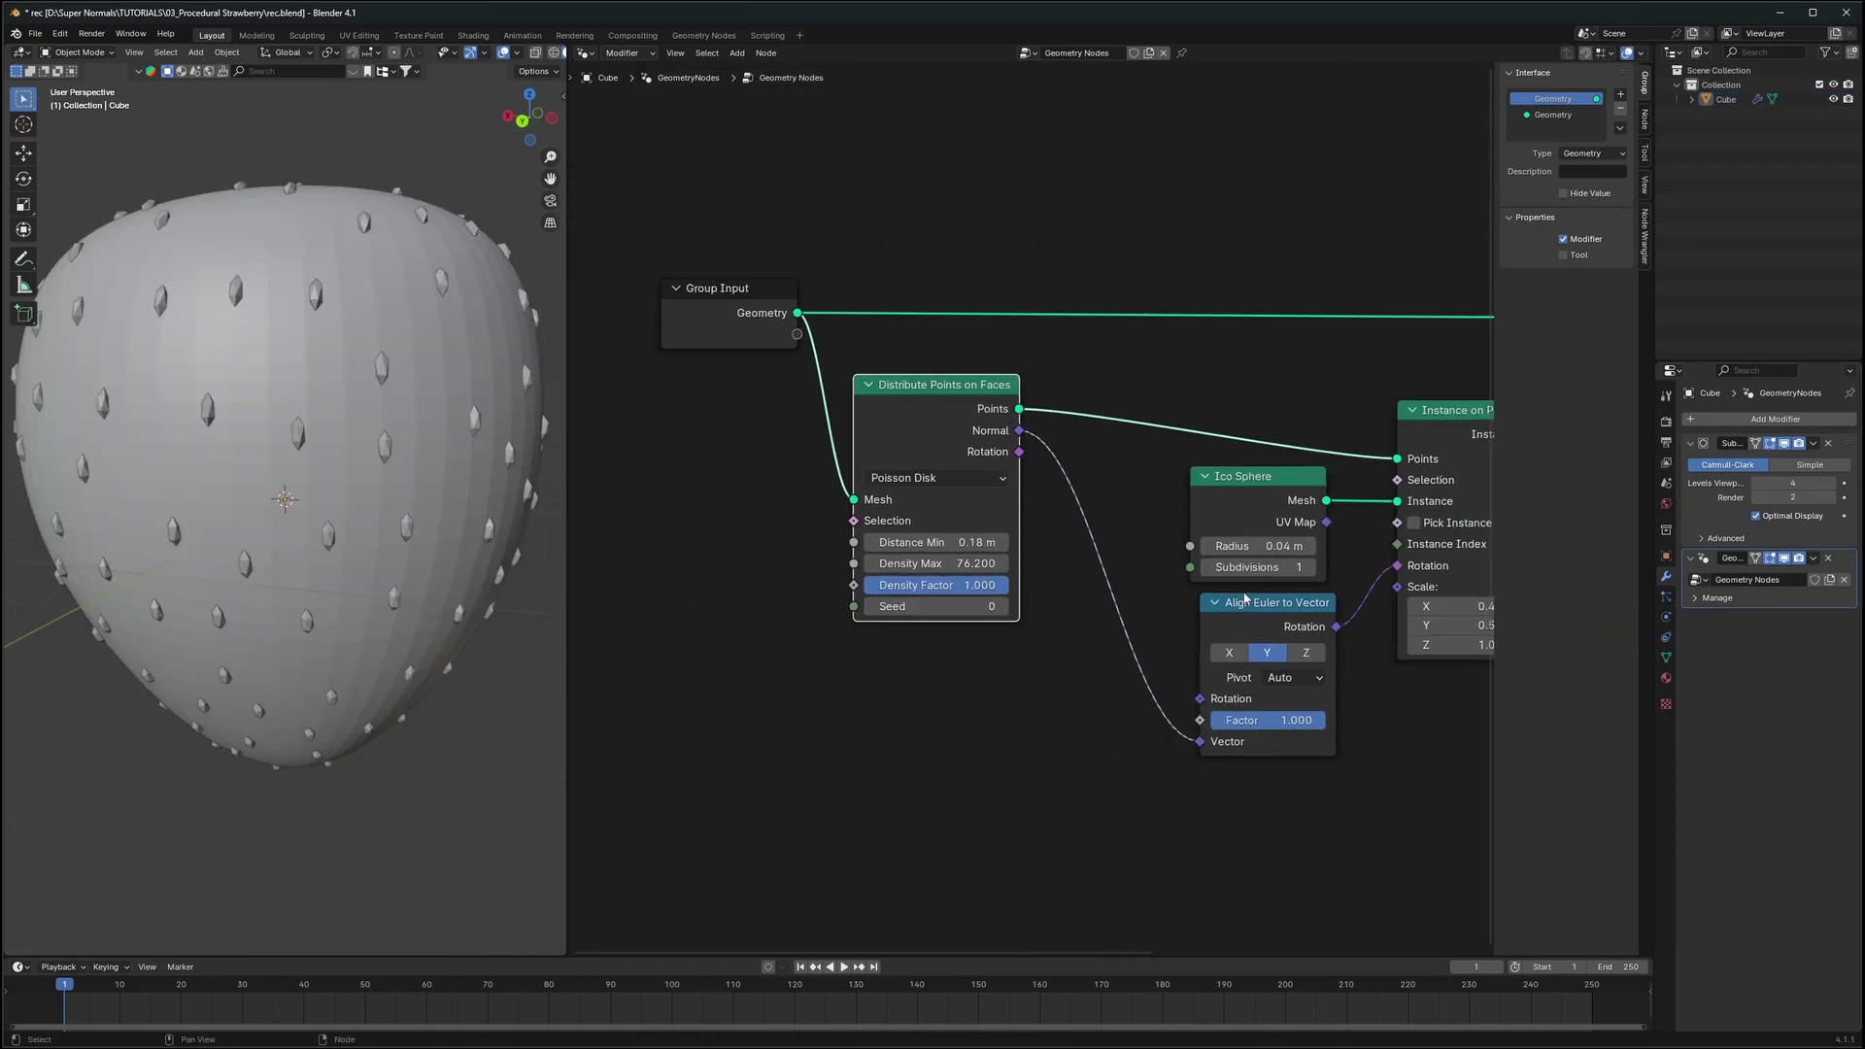
middle_click_drag(1245, 599, 885, 597)
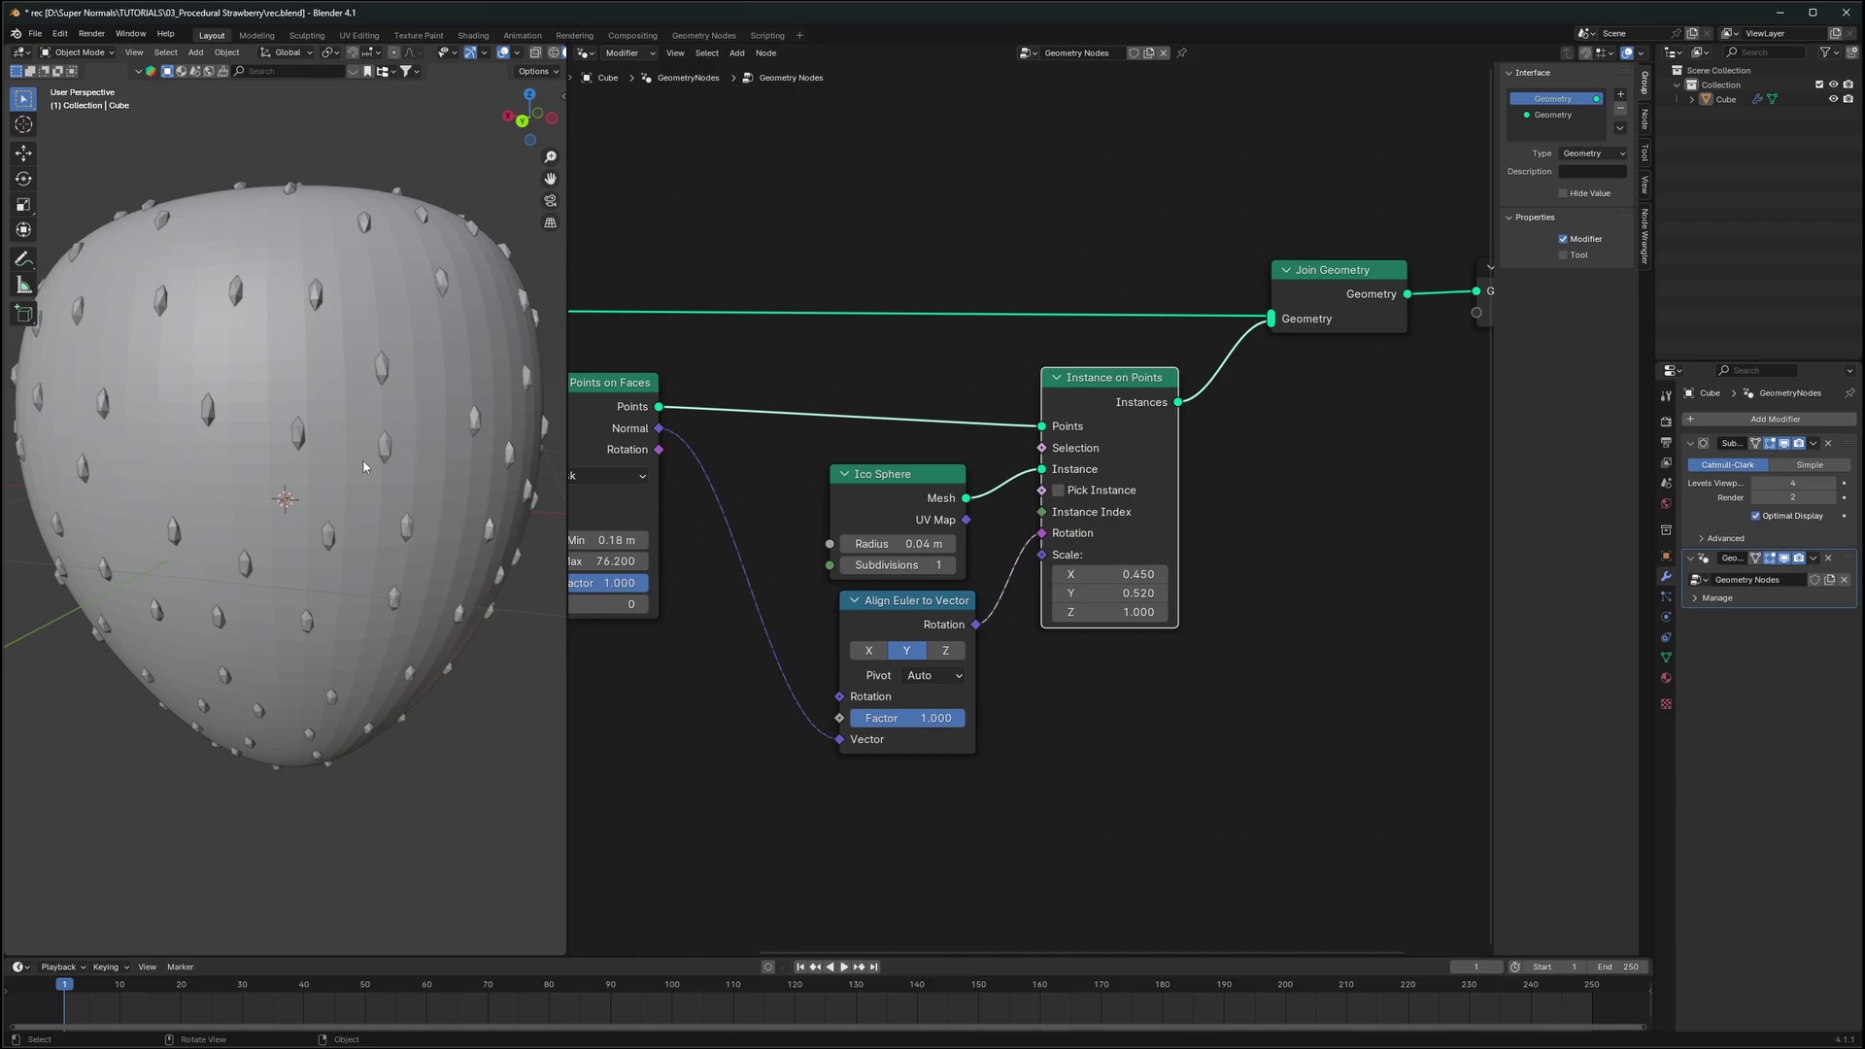
middle_click_drag(285, 448, 408, 468)
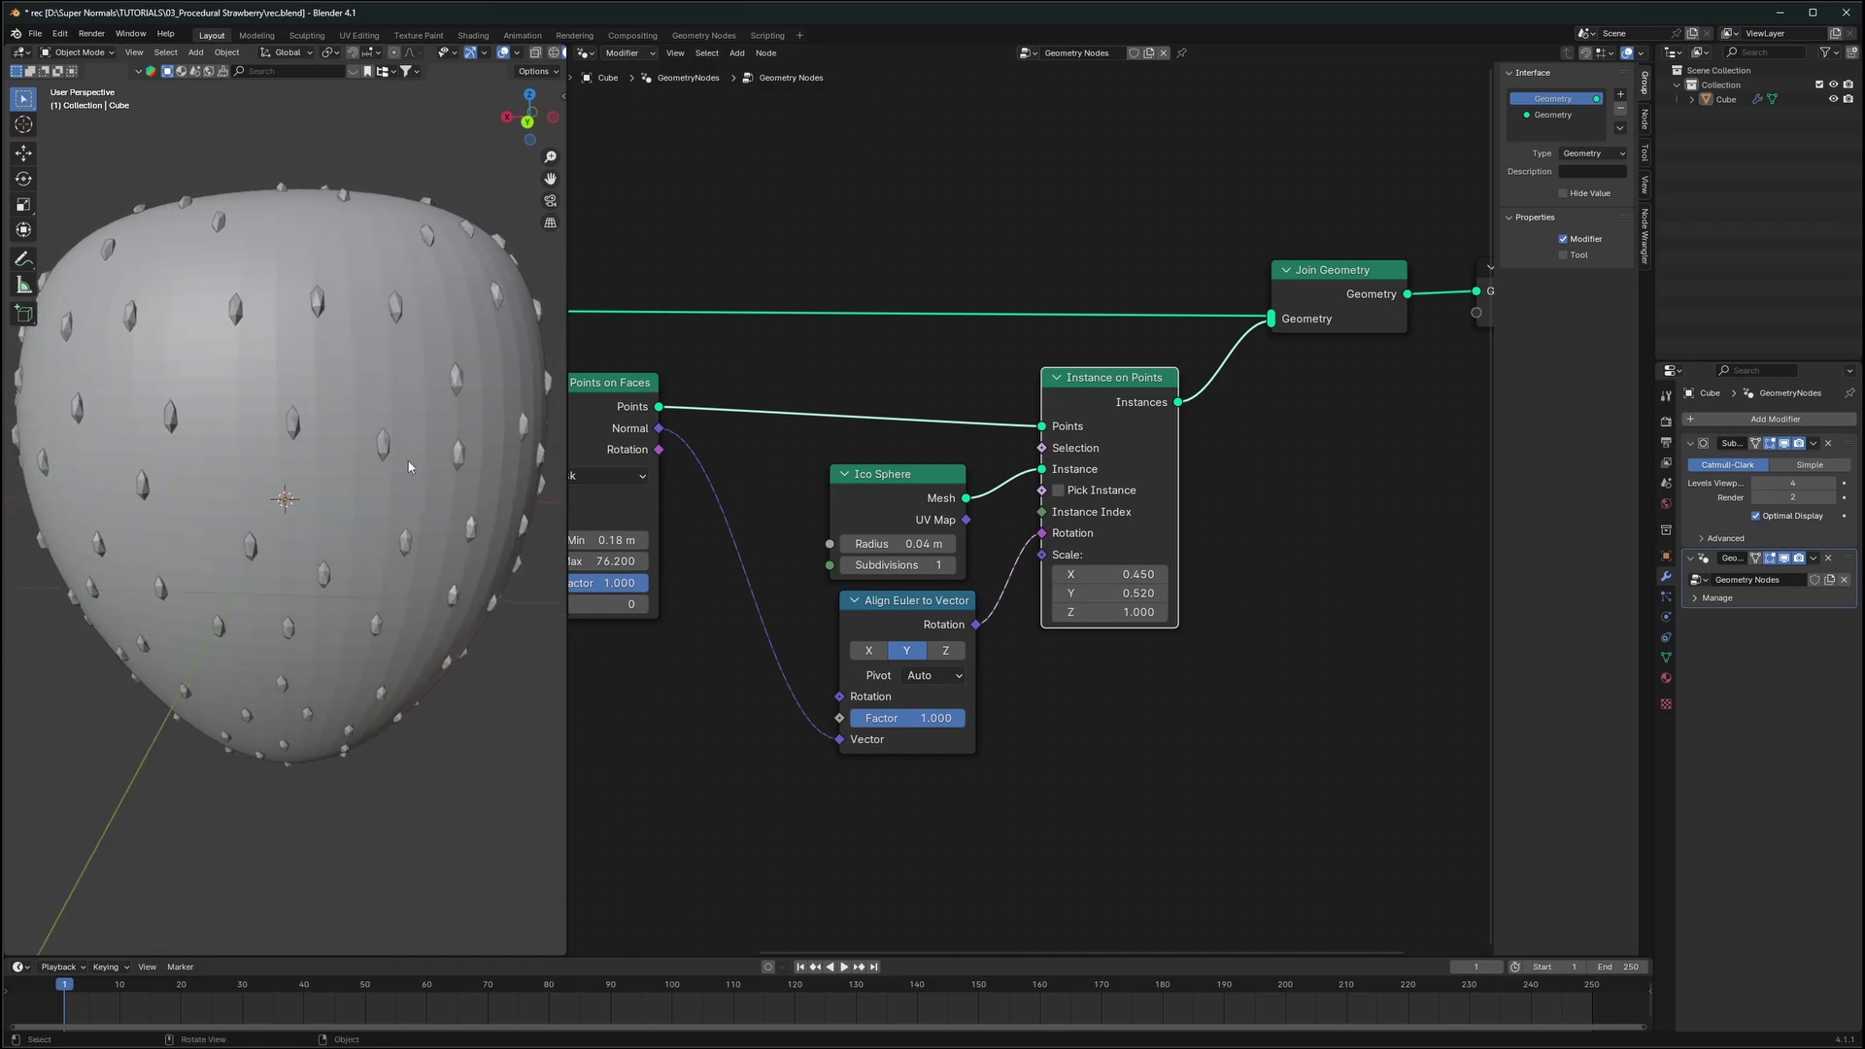
key("alt+Tab")
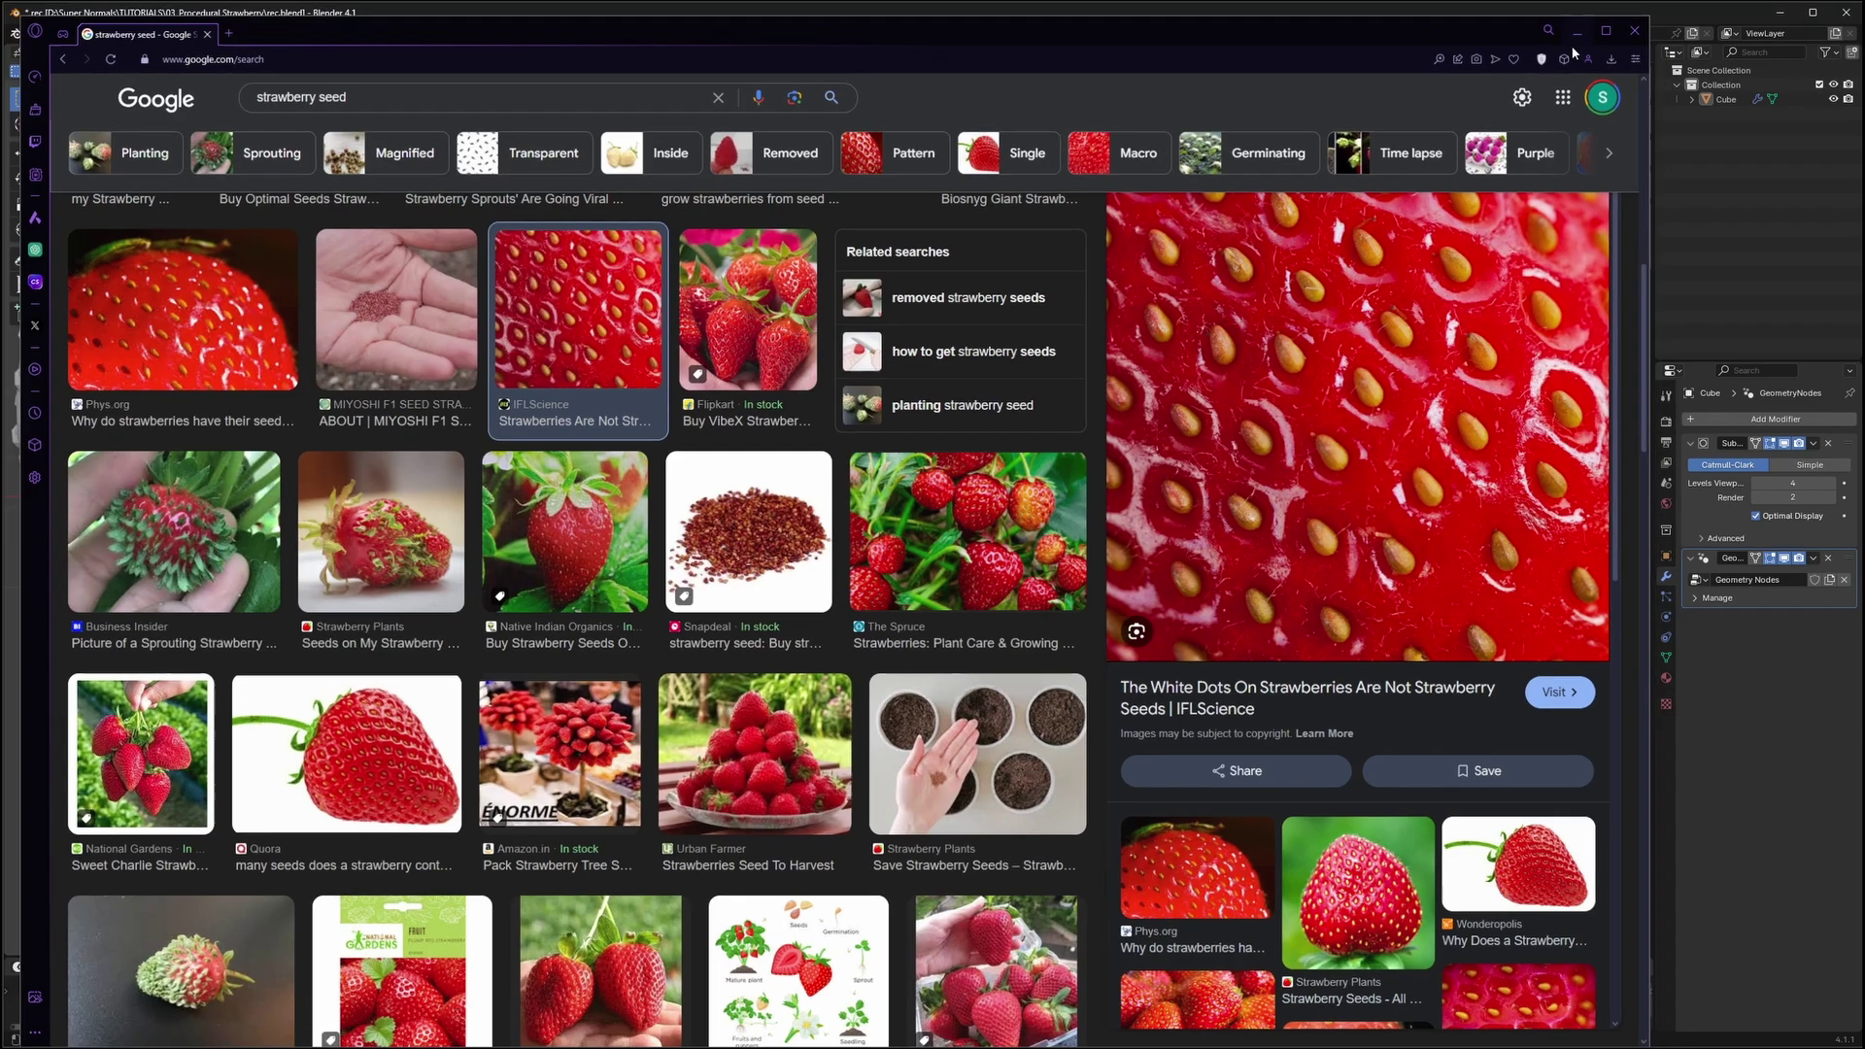
key("alt+Tab")
Move the Join Geometry and Group Output nodes away from Instance on Points to make room
scroll(1334, 313, "down", 2)
left_click(1062, 439)
left_click_drag(1062, 439, 1320, 424)
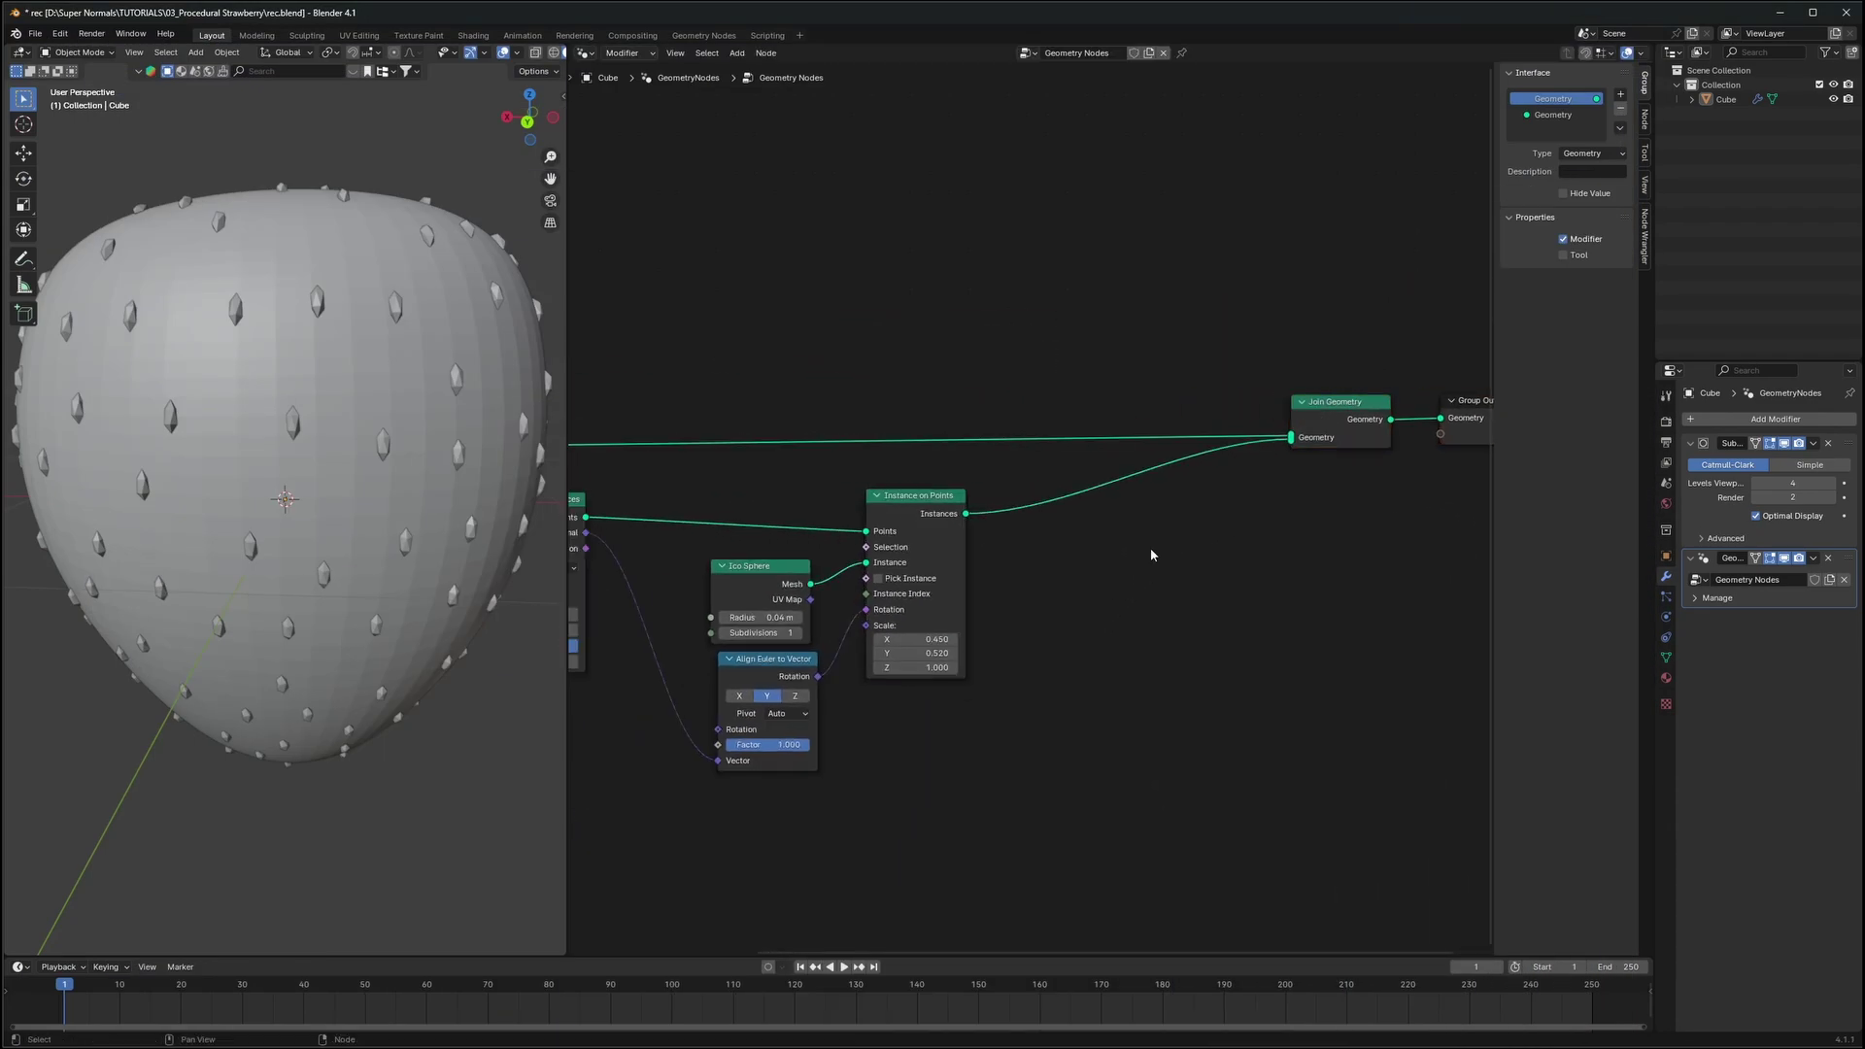
Insert a Set Position node on the geometry link between Group Input and Join Geometry
key("shift+a")
type("set p")
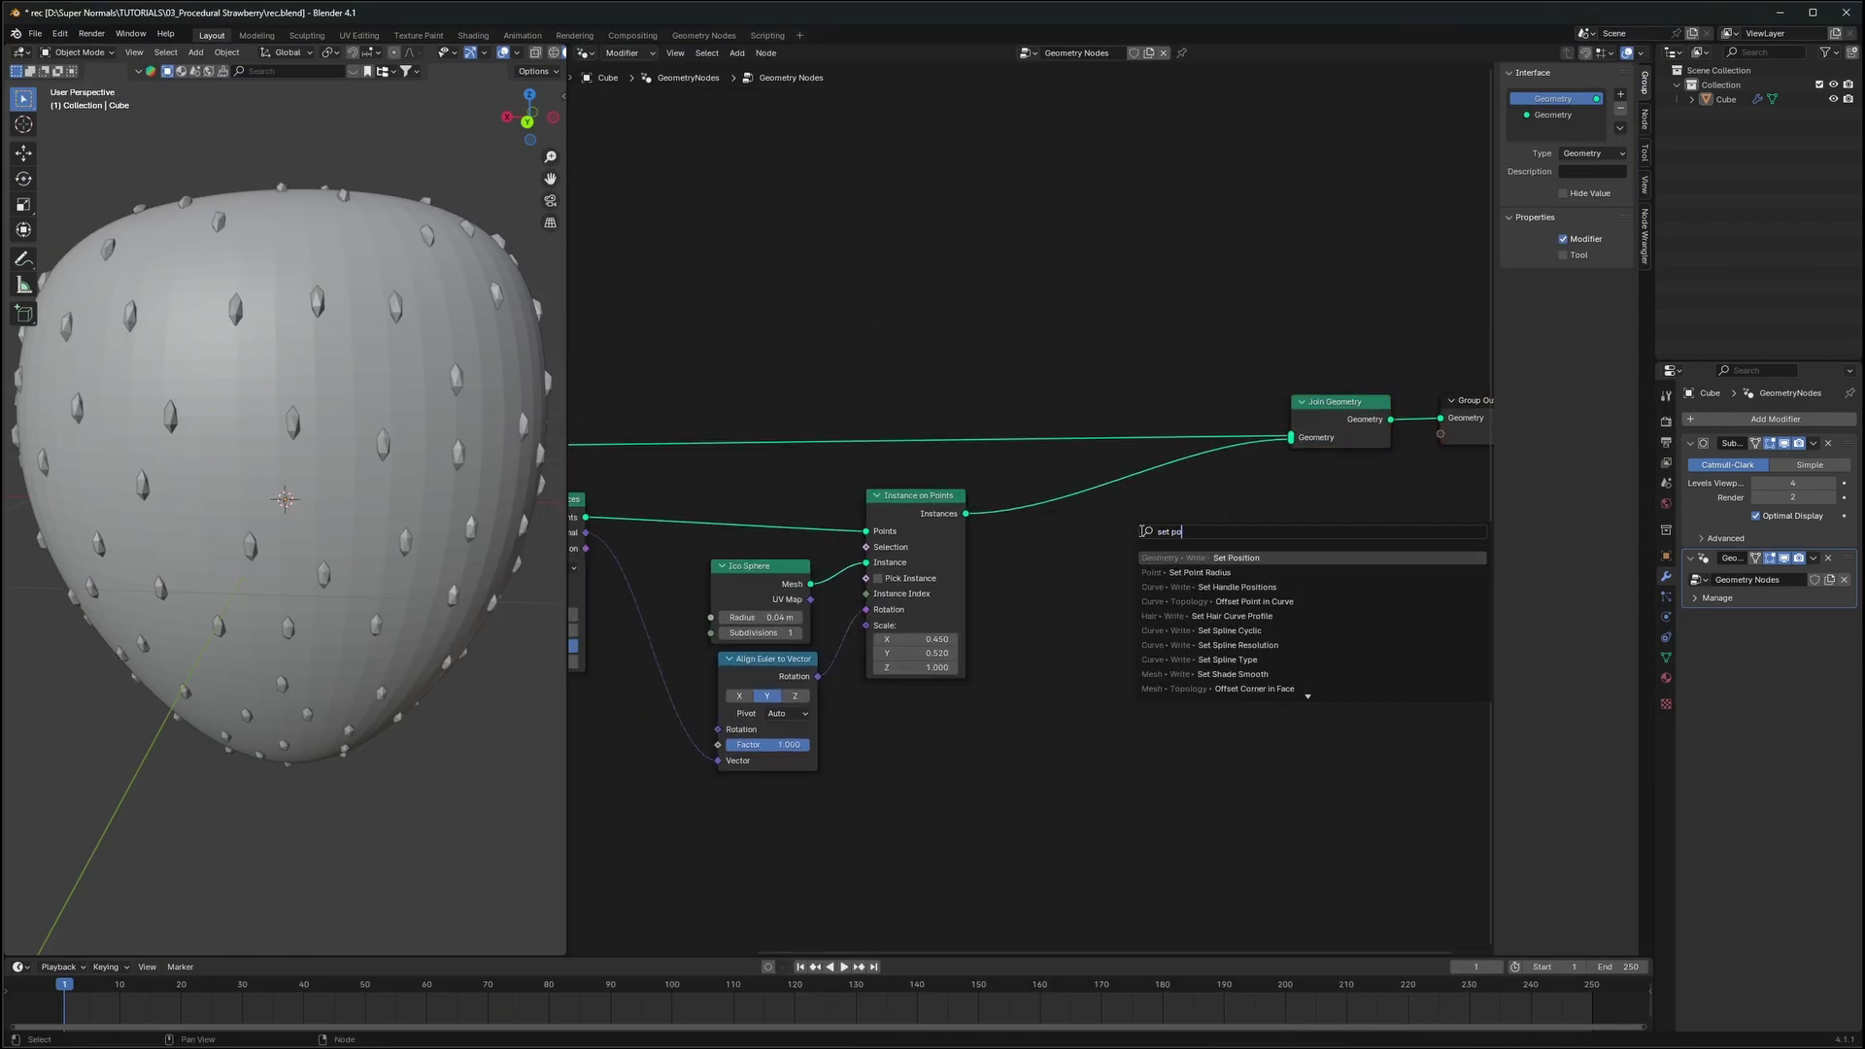
type("o")
key("Return")
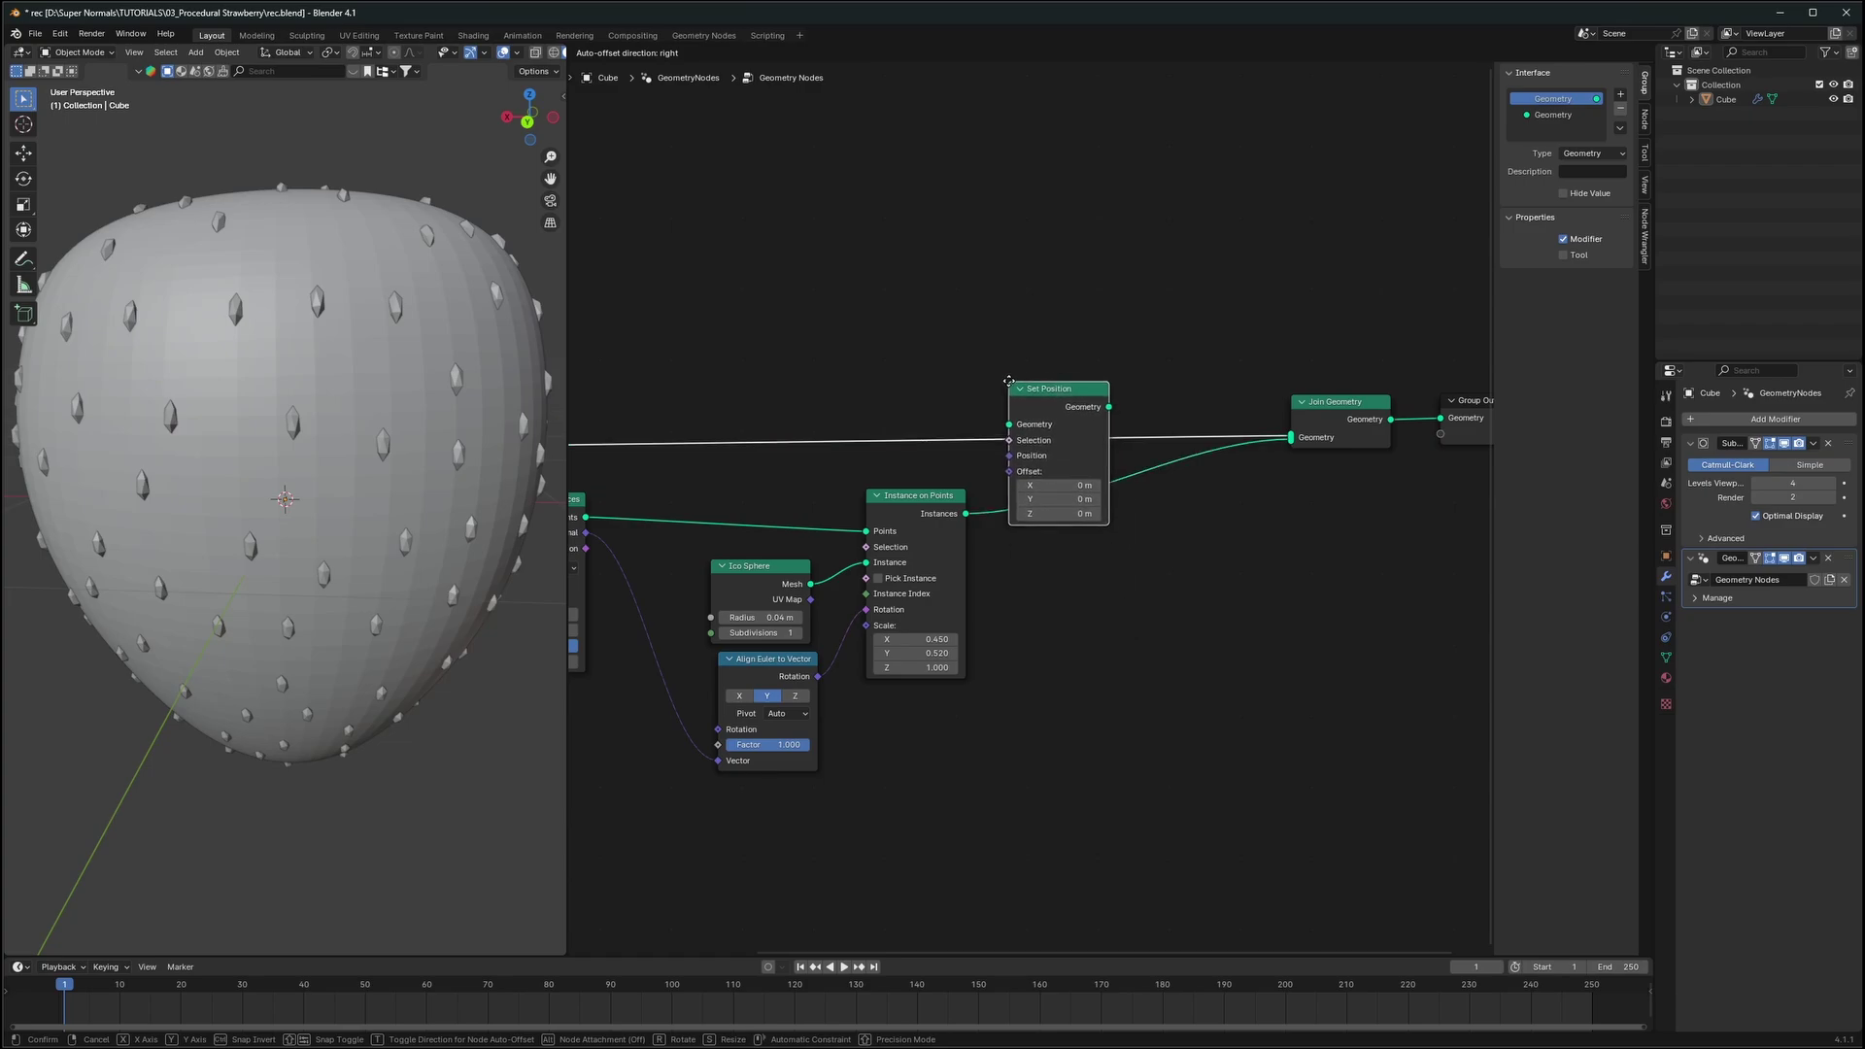
left_click(1000, 327)
Reposition the Group Input, Instance on Points and Set Position nodes to leave a gap before Set Position
middle_click_drag(758, 433, 1184, 456)
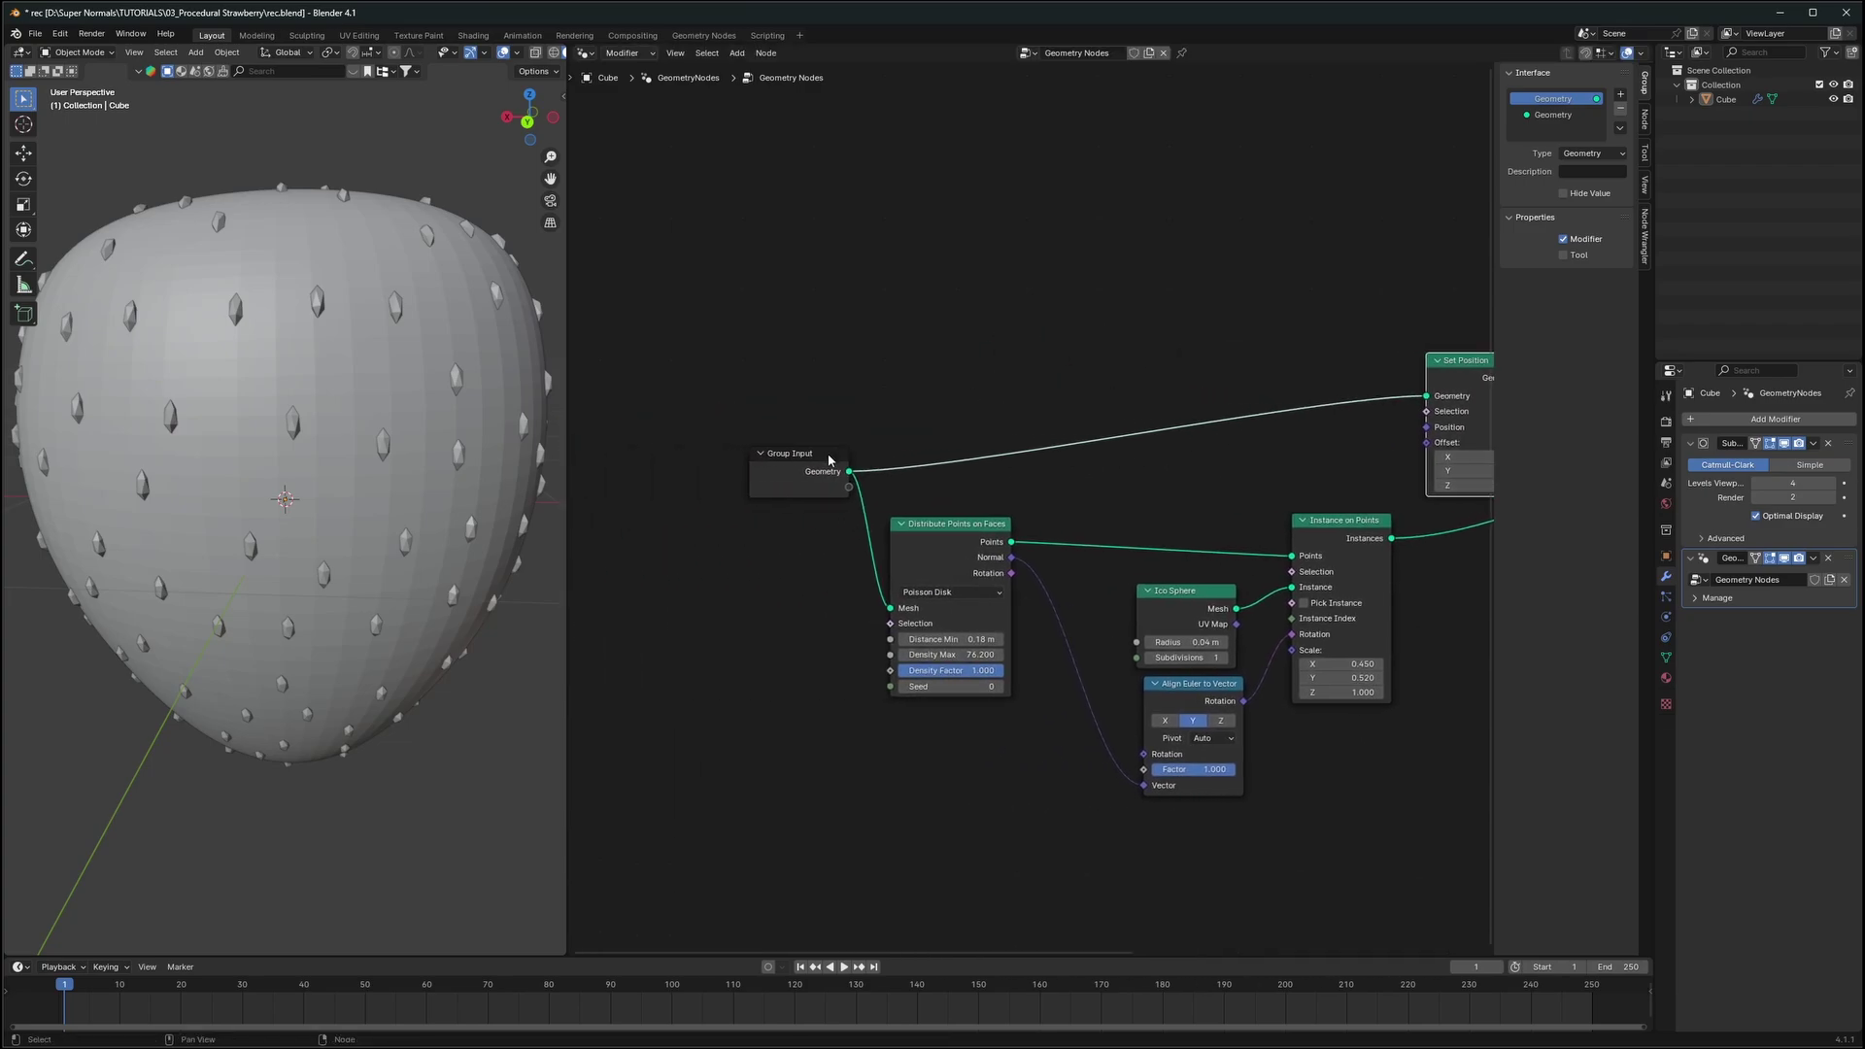
left_click_drag(829, 456, 795, 414)
middle_click_drag(1403, 496, 1063, 504)
scroll(896, 511, "up", 3)
scroll(1062, 504, "up", 2)
mouse_move(983, 565)
left_mouse_down()
mouse_move(971, 541)
mouse_move(985, 552)
left_mouse_up()
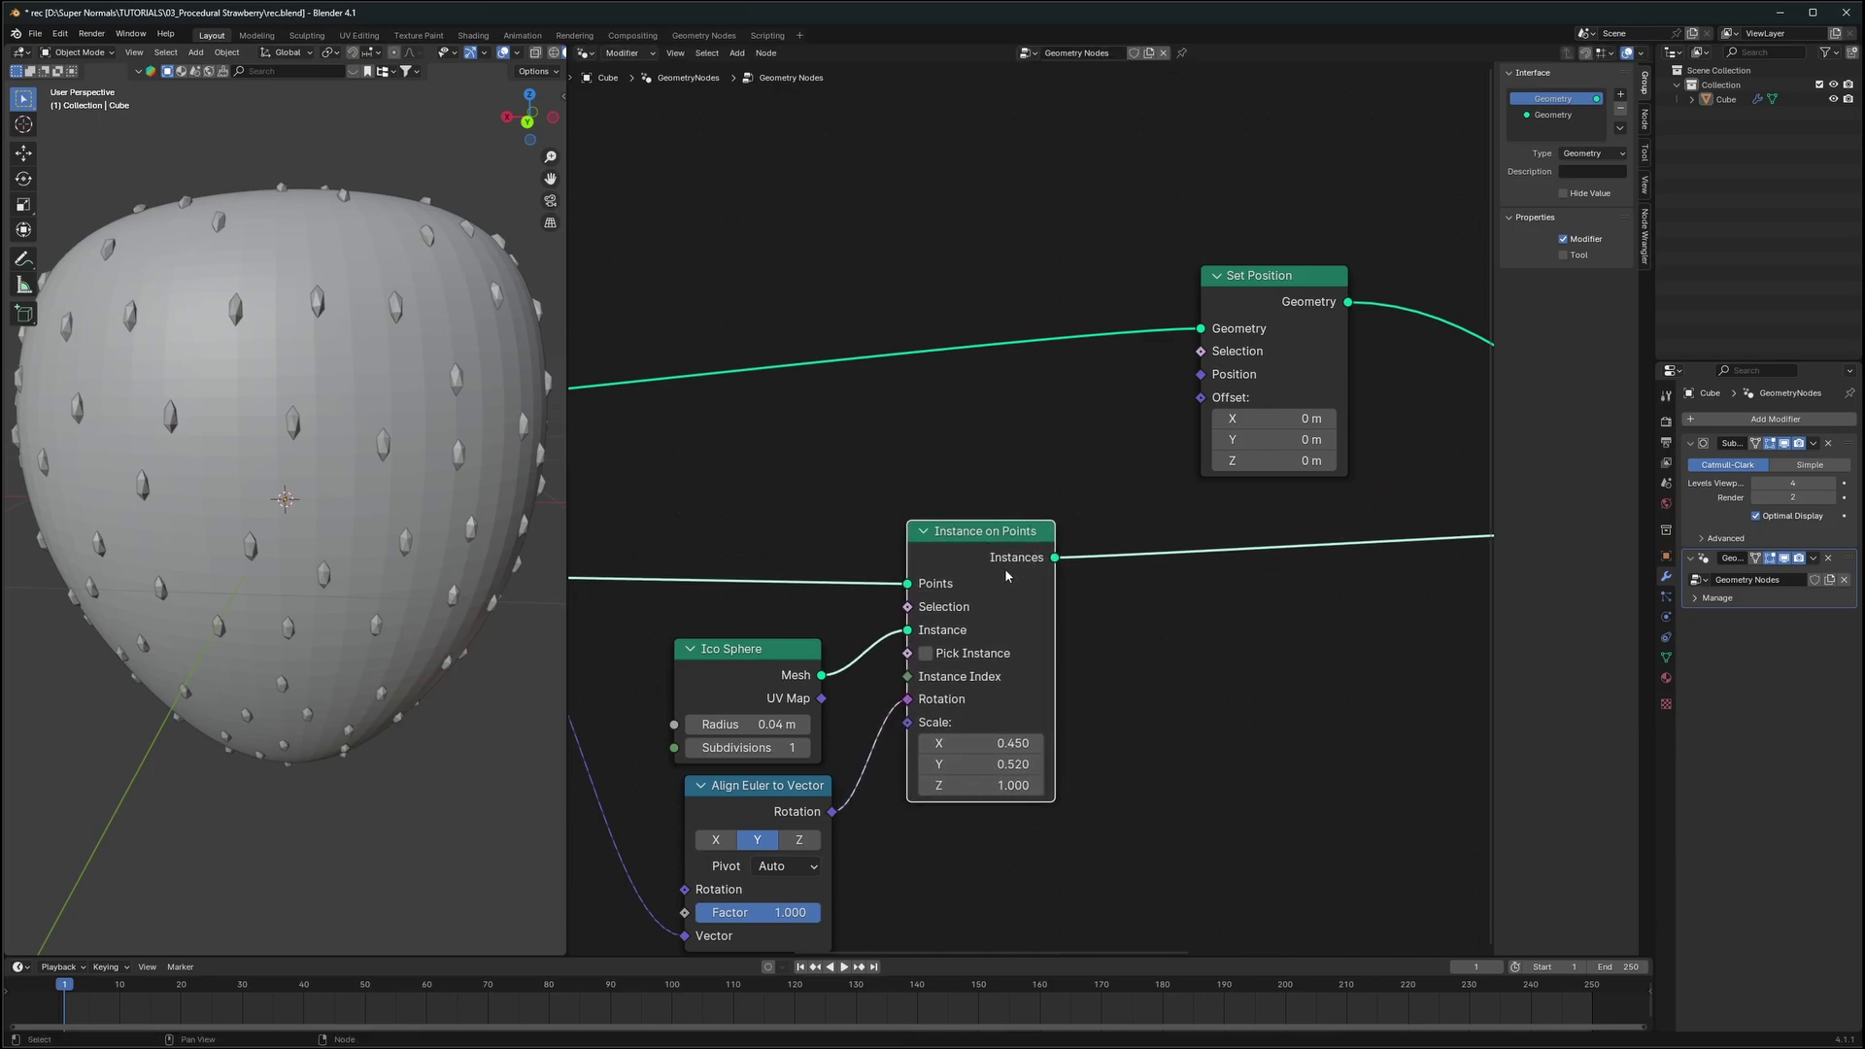
middle_click_drag(1263, 572, 1102, 637)
left_click_drag(1099, 364, 1381, 359)
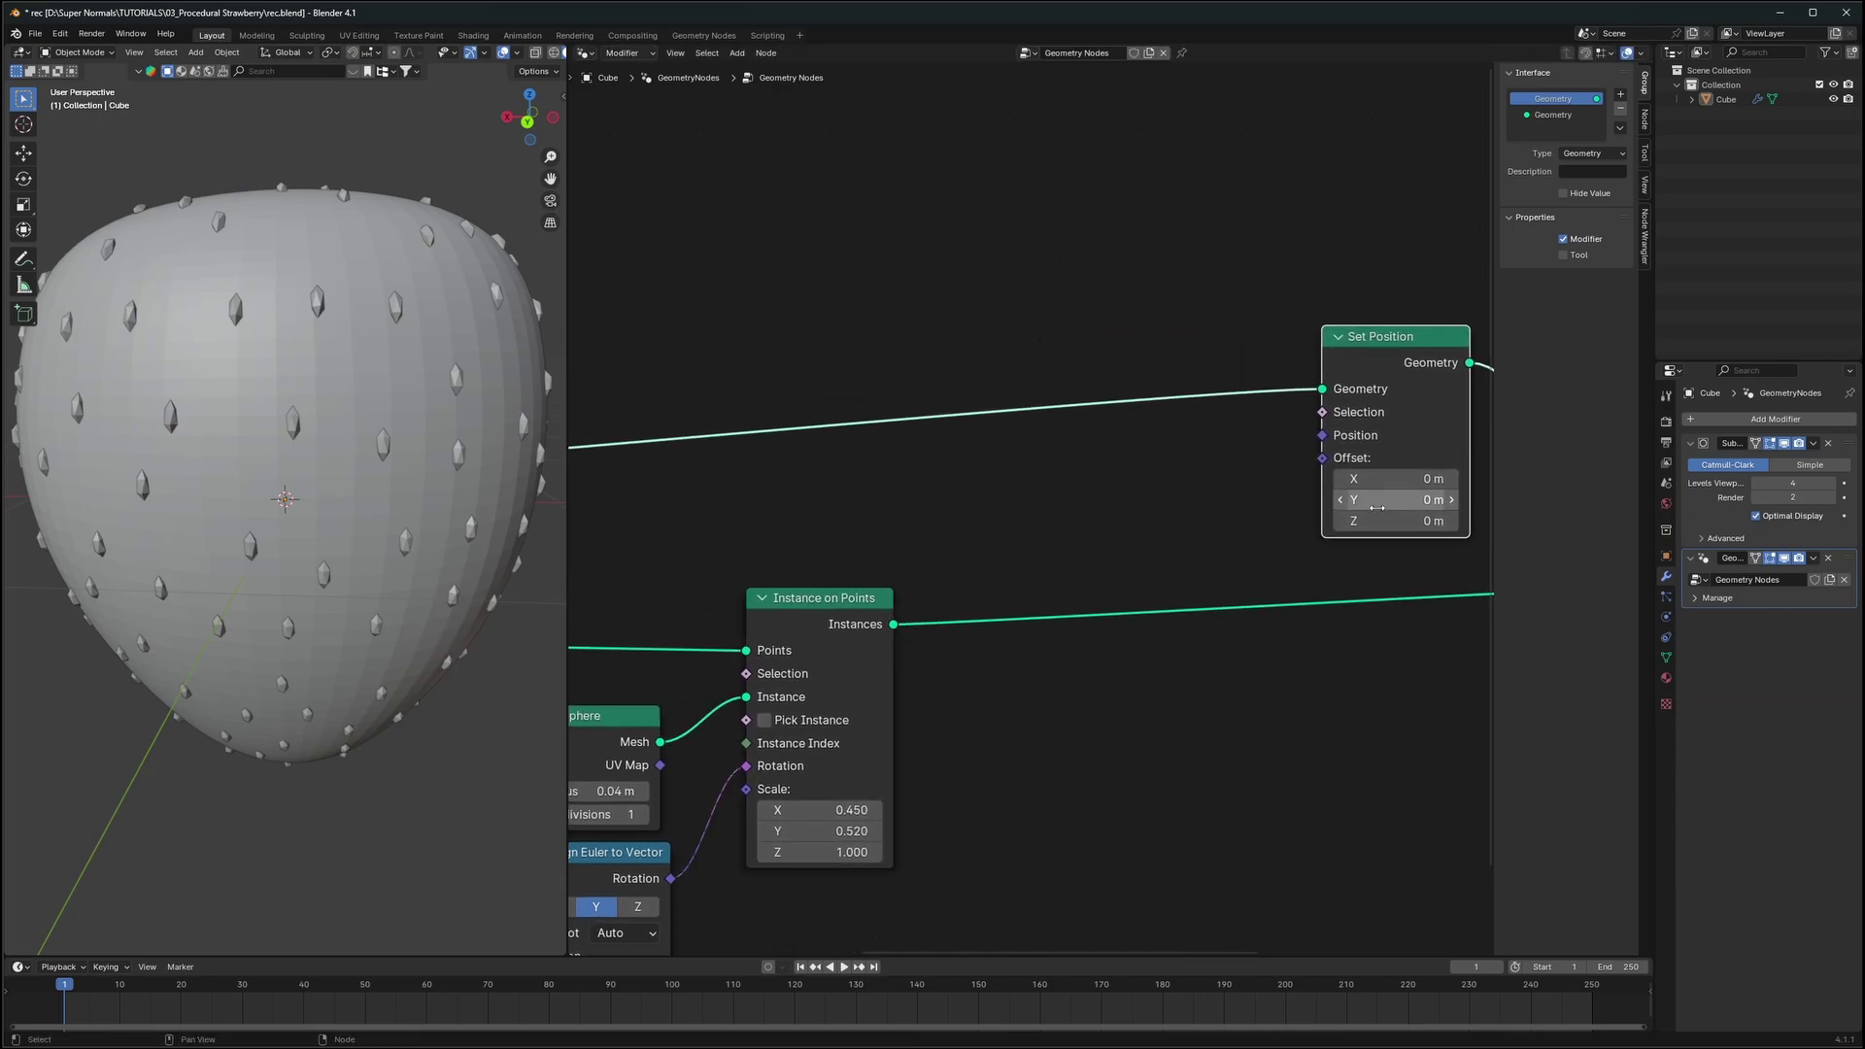
middle_click_drag(1074, 510, 1035, 523)
left_click(833, 513)
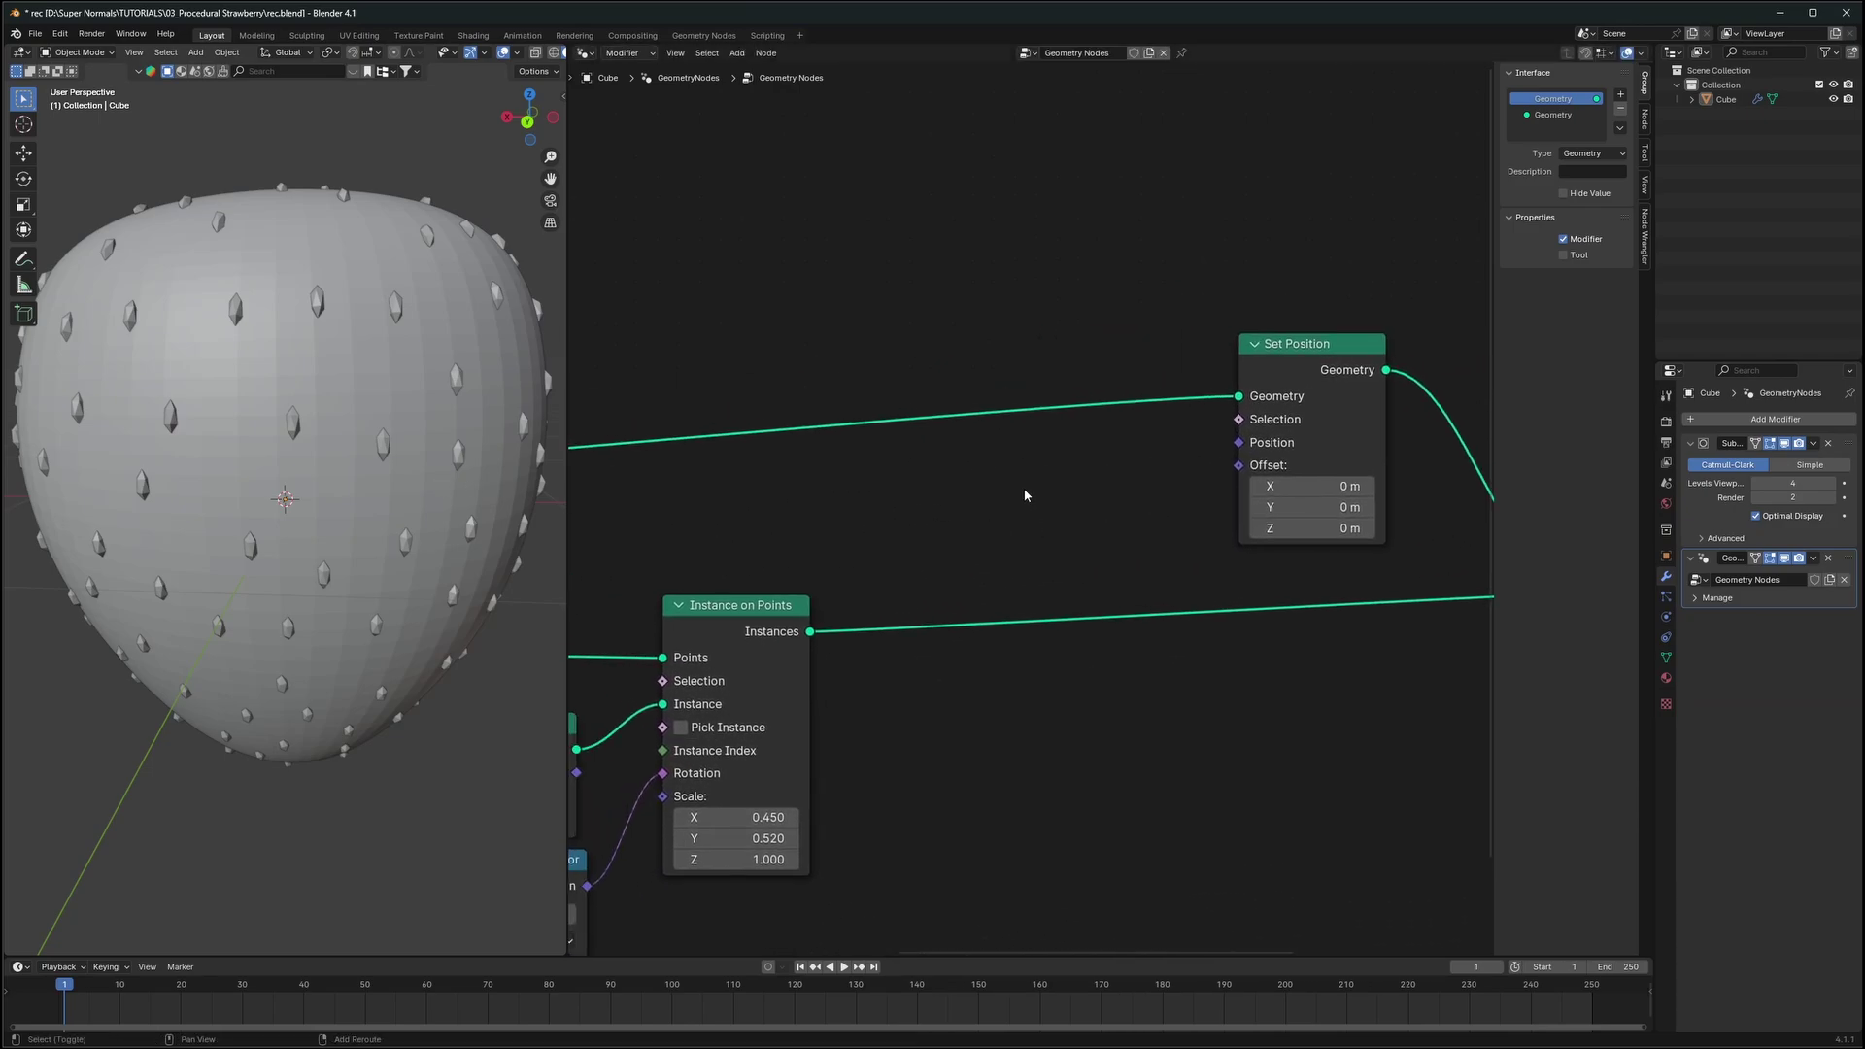
Add a Geometry Proximity node between Instance on Points and Set Position
key("shift+a")
left_click(1025, 489)
type("geo")
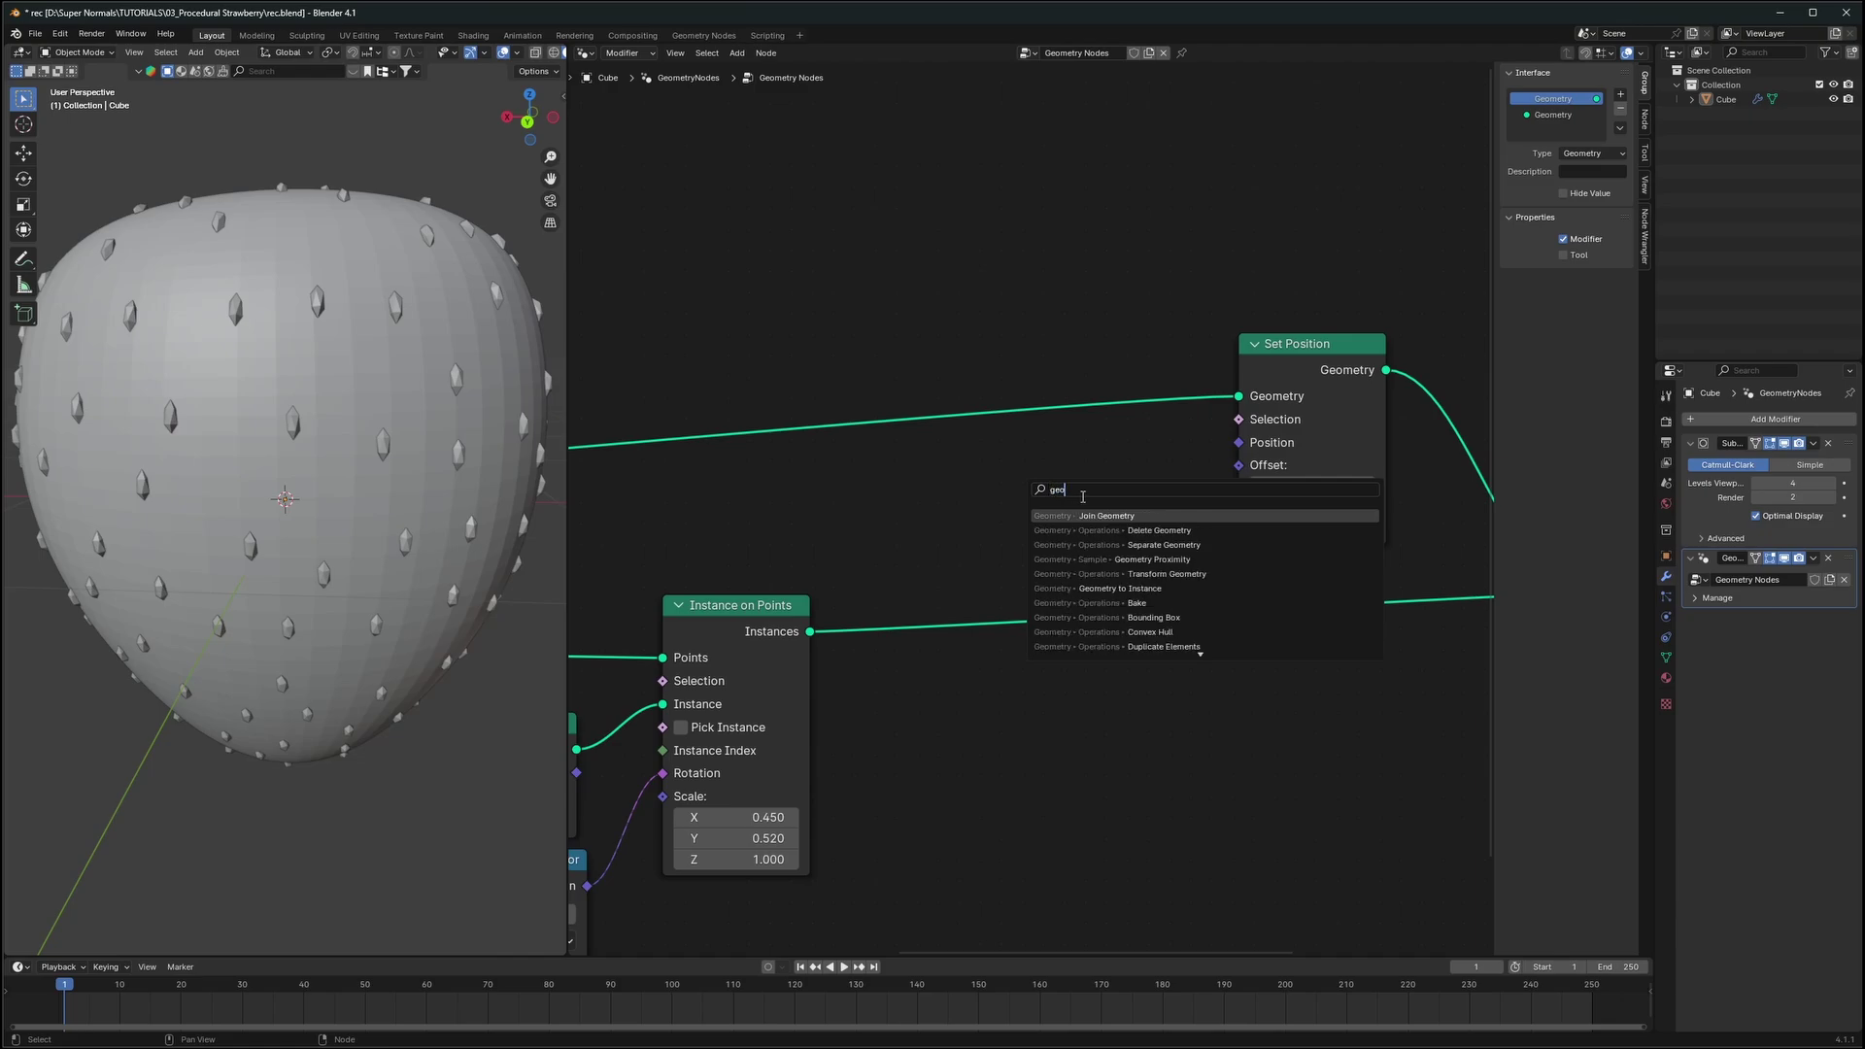
left_click(1195, 561)
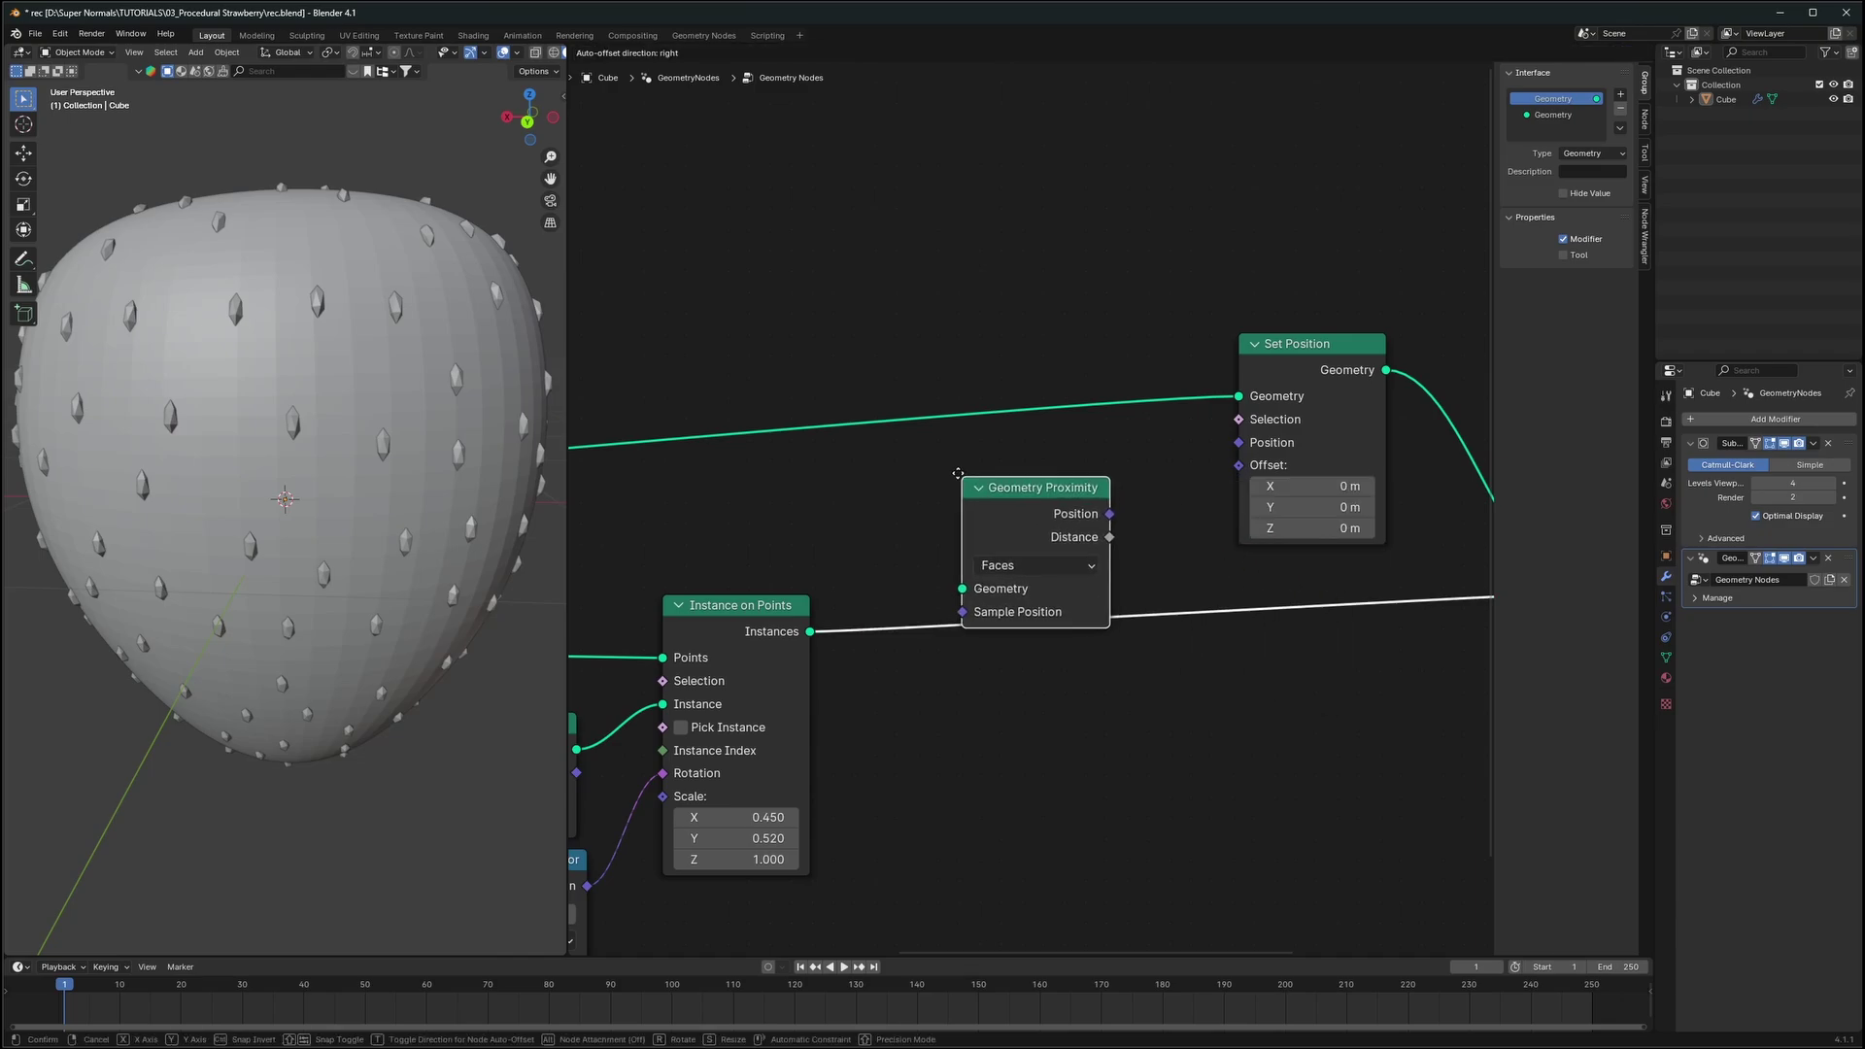
Connect Instances to the Geometry input of Geometry Proximity, and its Distance output to the Offset of Set Position
middle_click_drag(1126, 513, 1092, 466)
left_click_drag(776, 584, 799, 562)
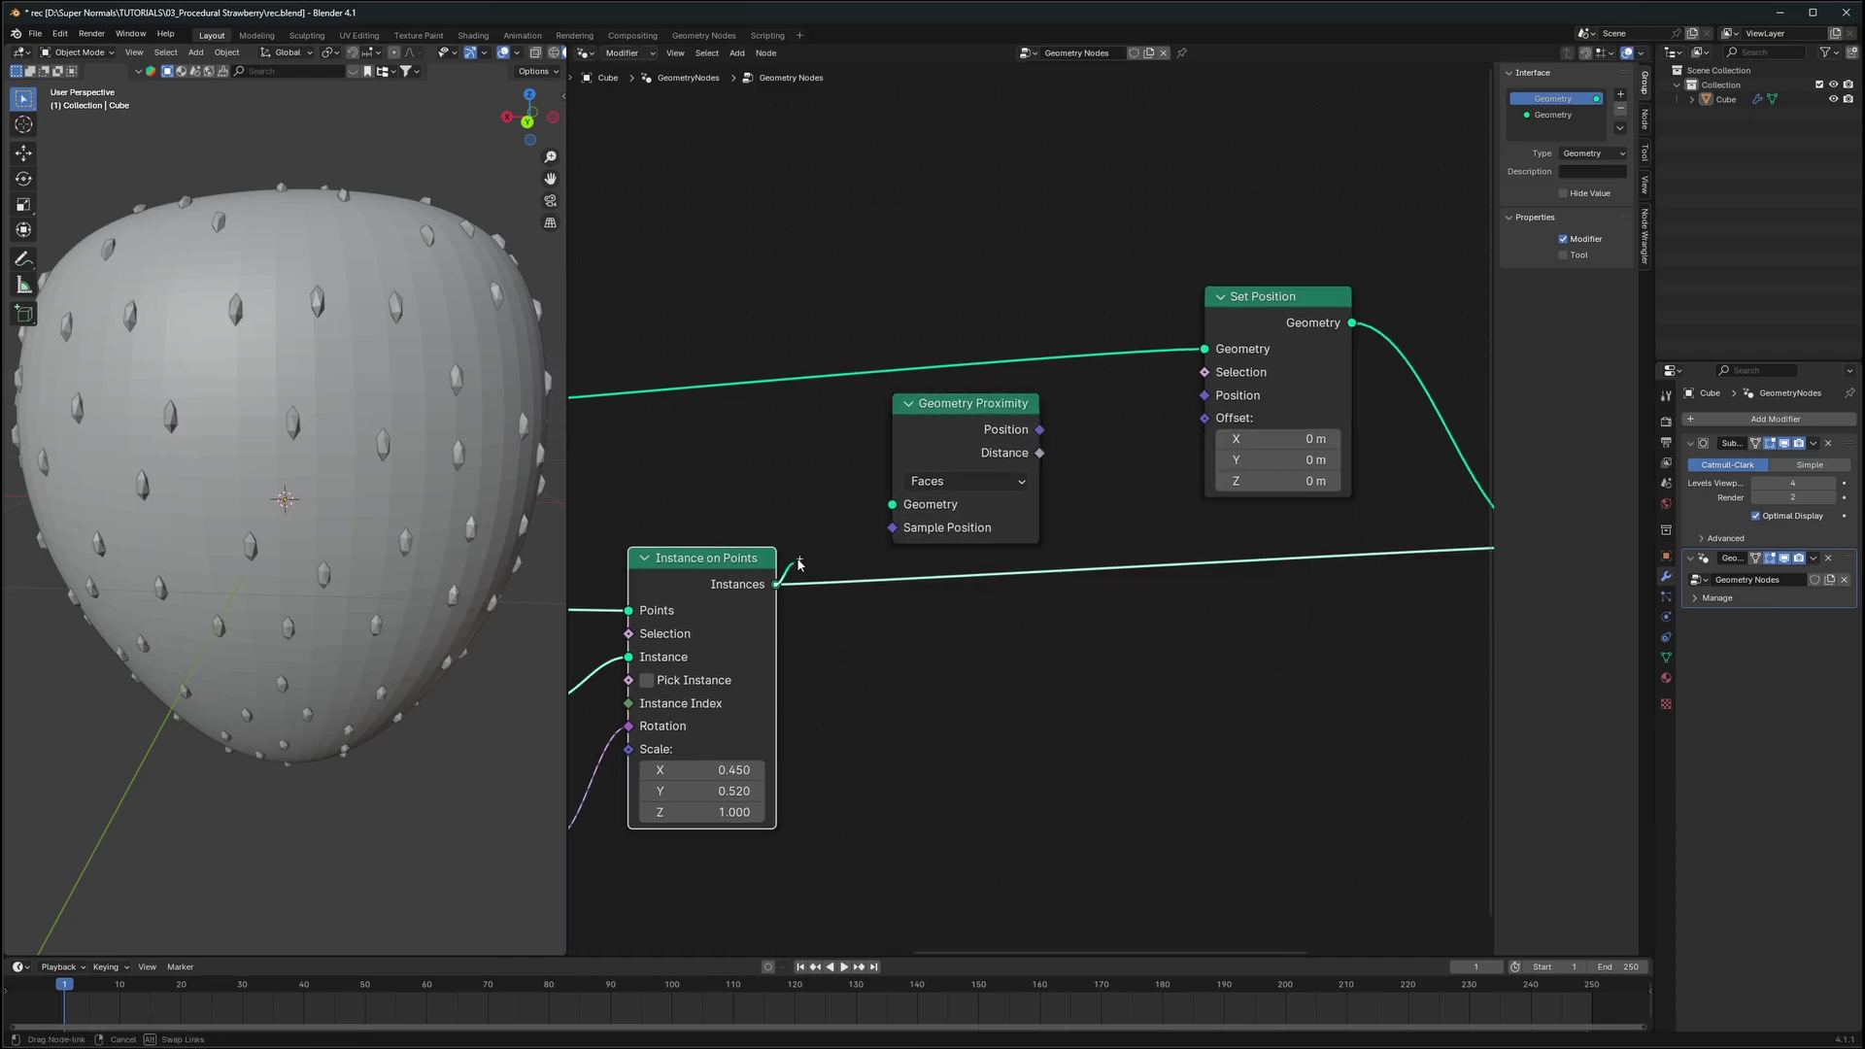
left_click_drag(1040, 455, 1205, 432)
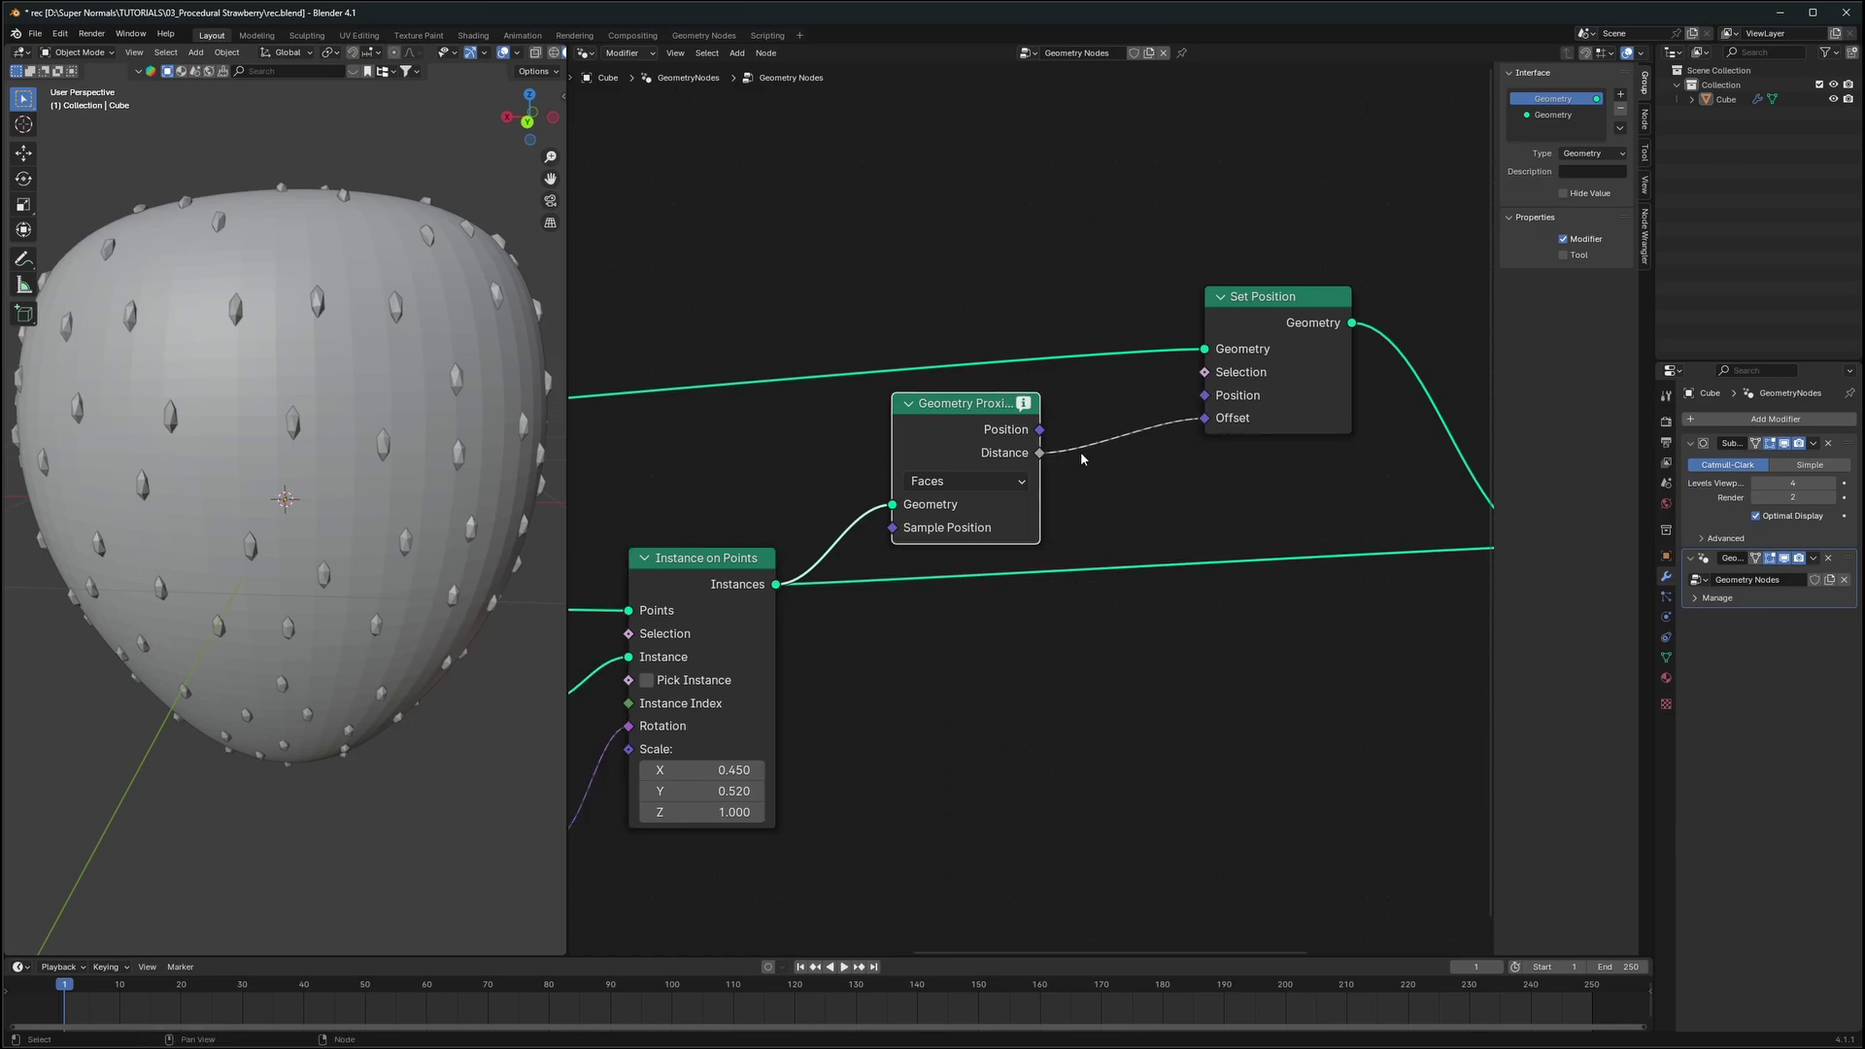
Move the Geometry Proximity node farther from Instance on Points to make room between them
scroll(1071, 413, "up", 2)
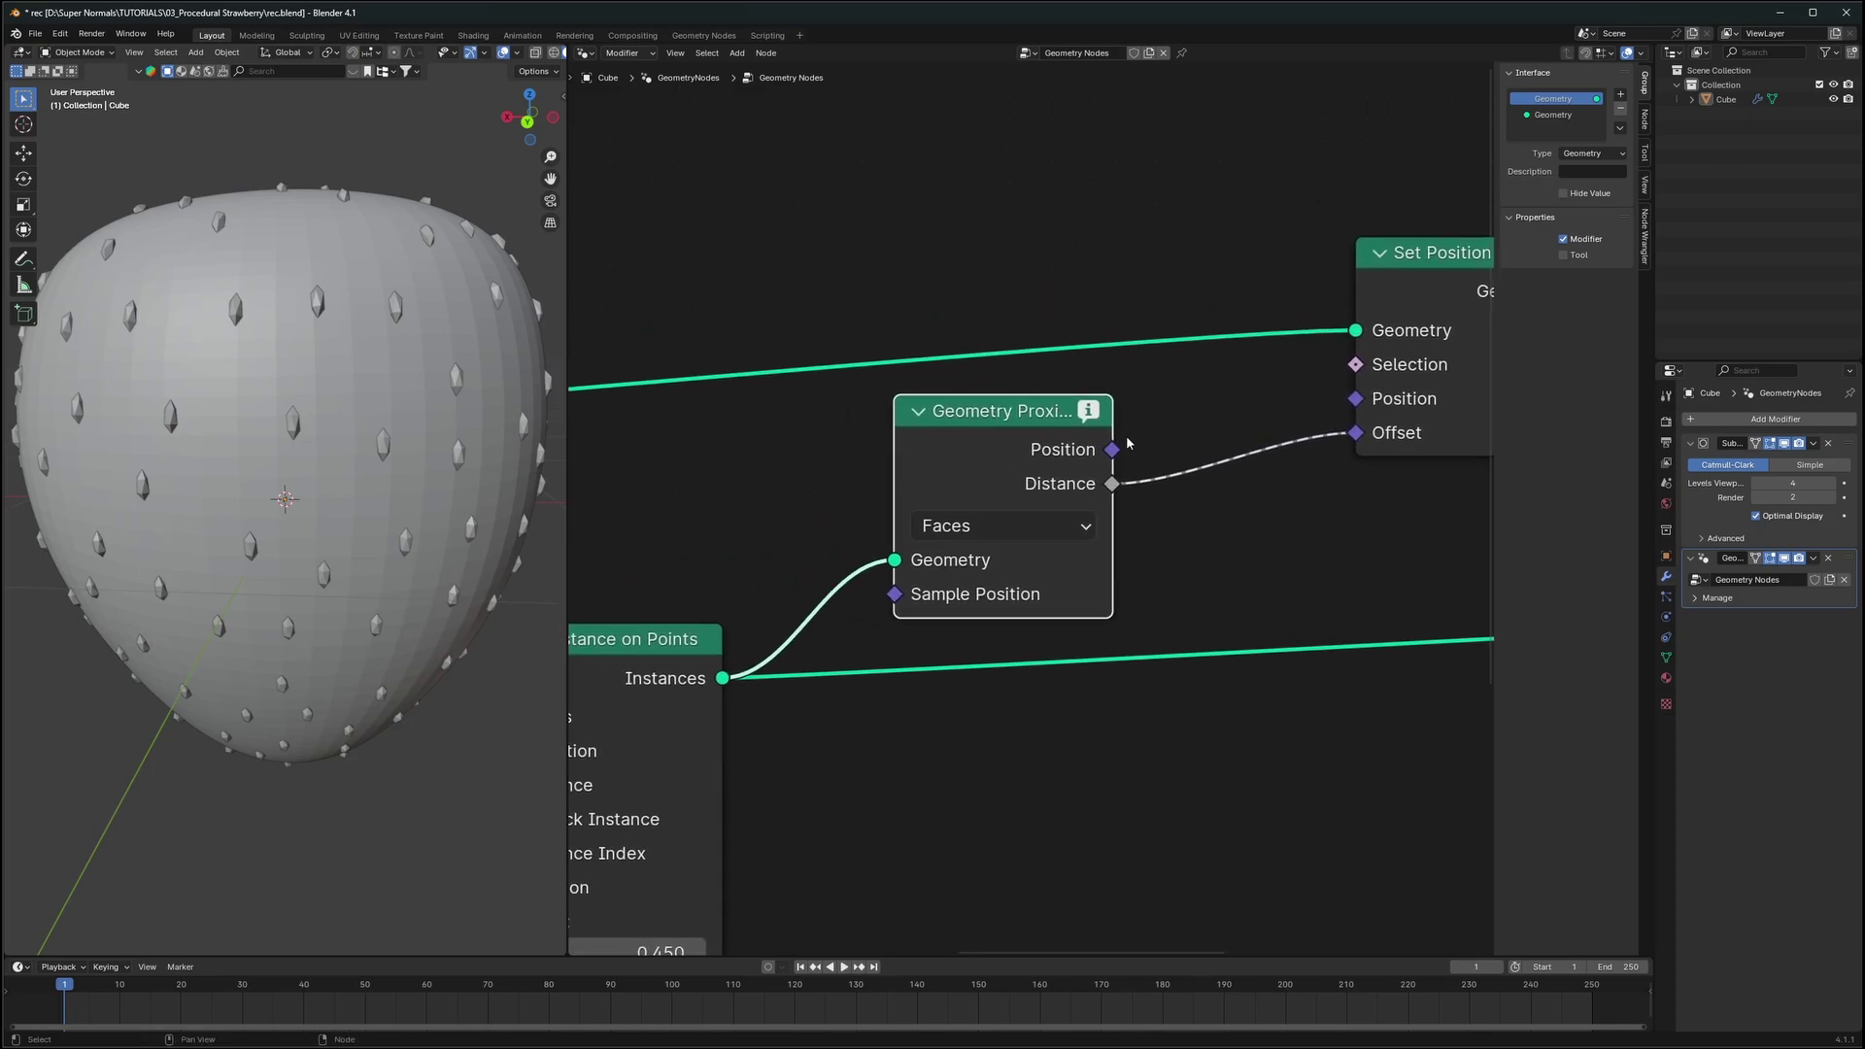
mouse_move(1091, 415)
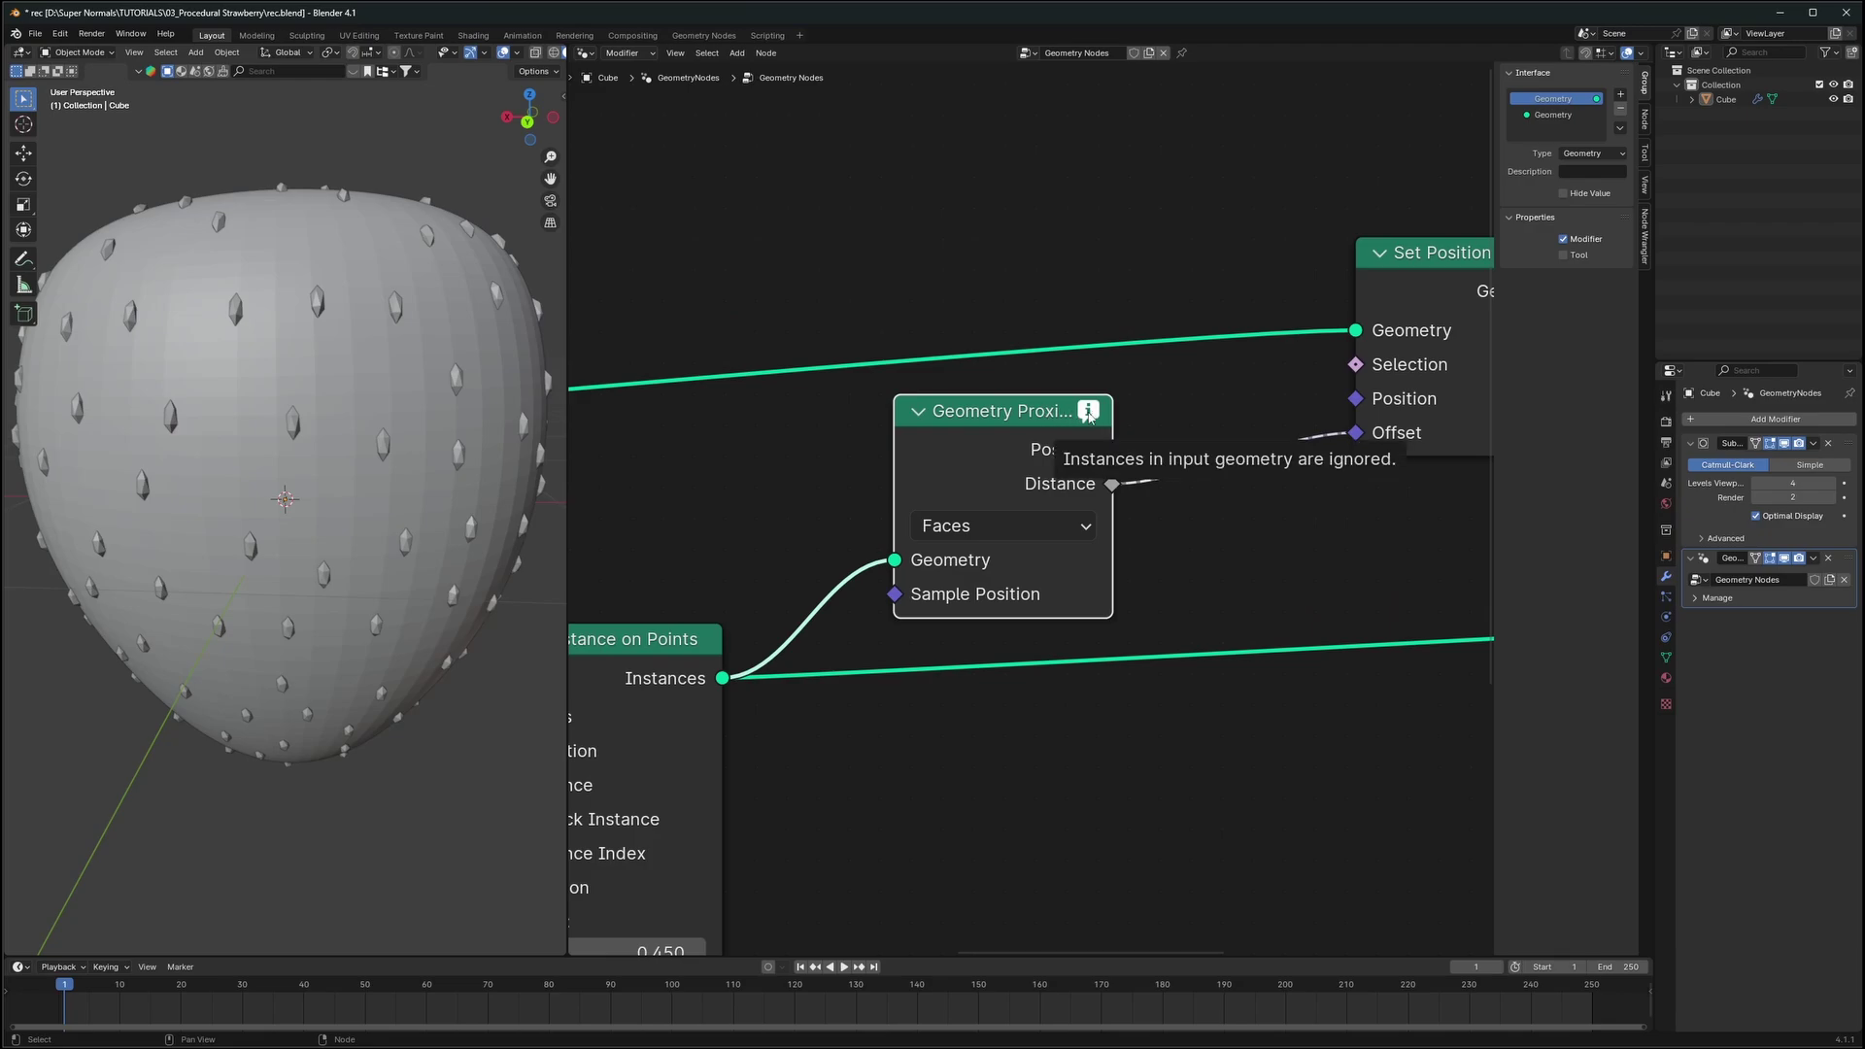
key("g")
left_click(991, 449)
Insert a Realize Instances node on the link between Instance on Points and Geometry Proximity
middle_click_drag(877, 491, 1040, 476)
key("shift+a")
left_click(1039, 474)
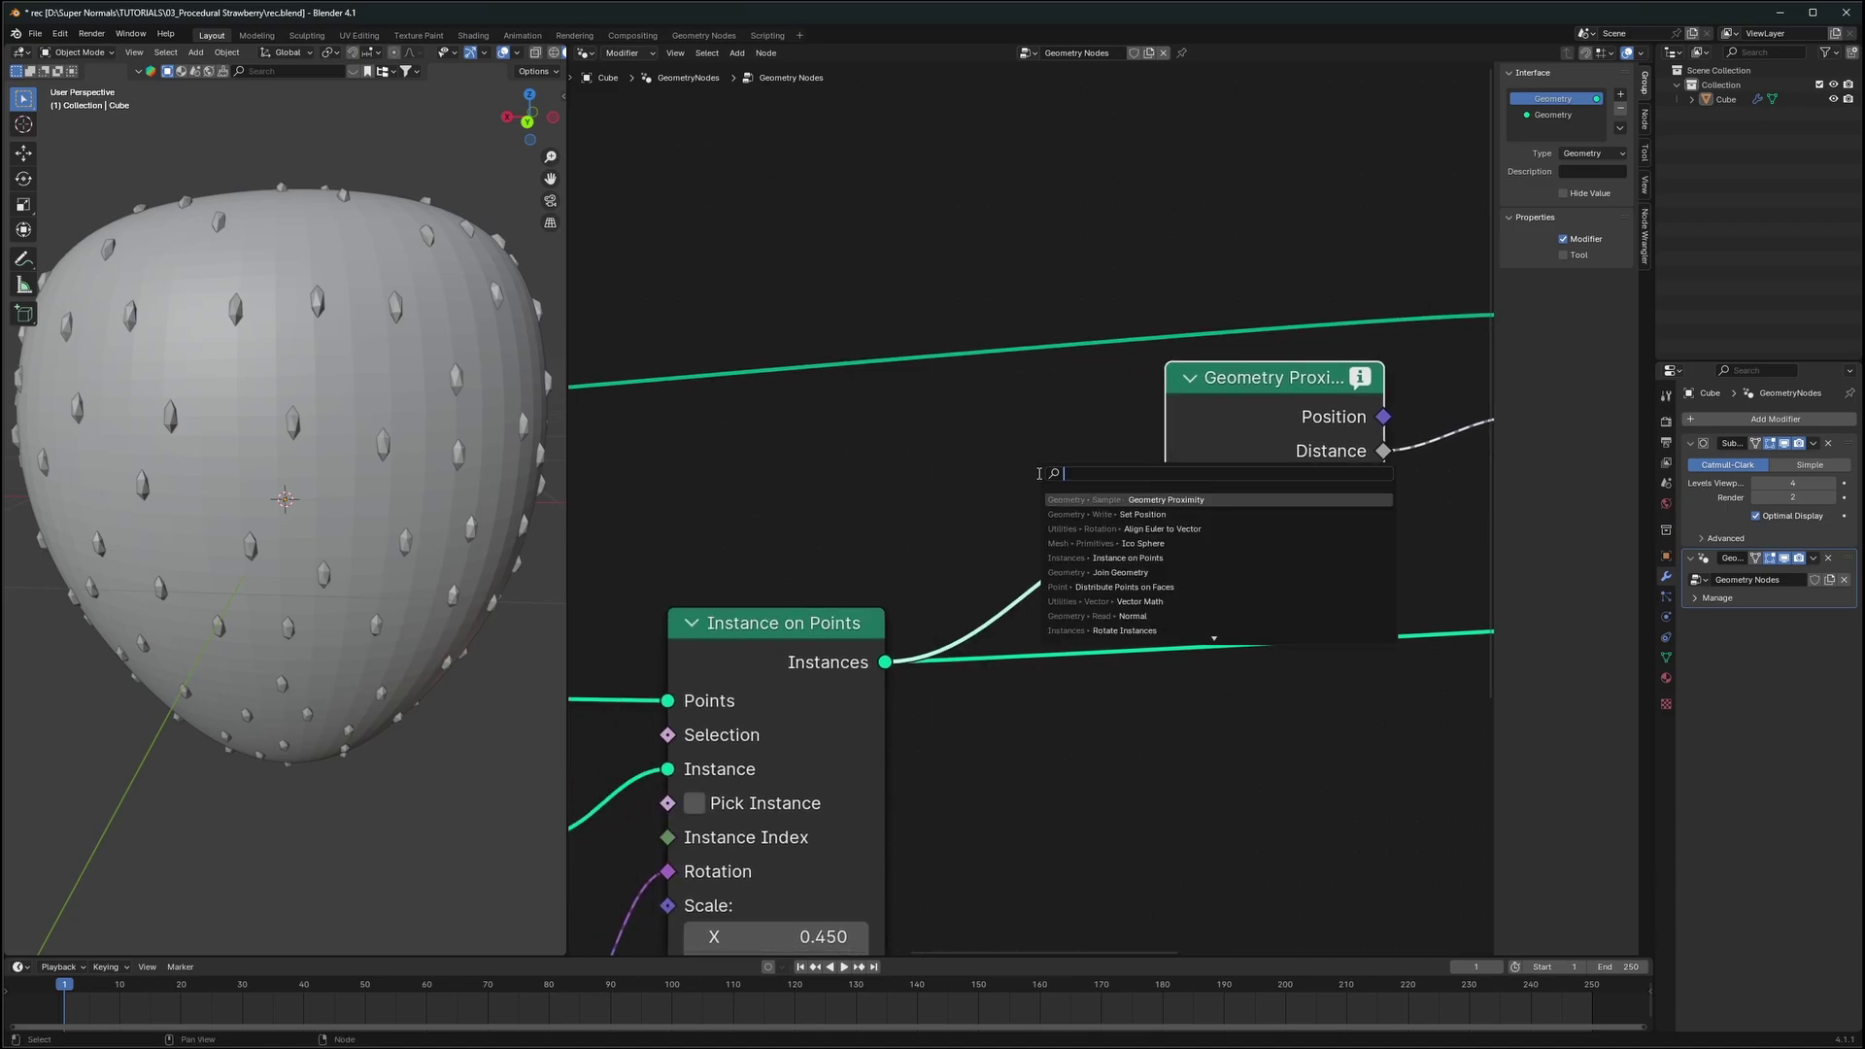
type("r")
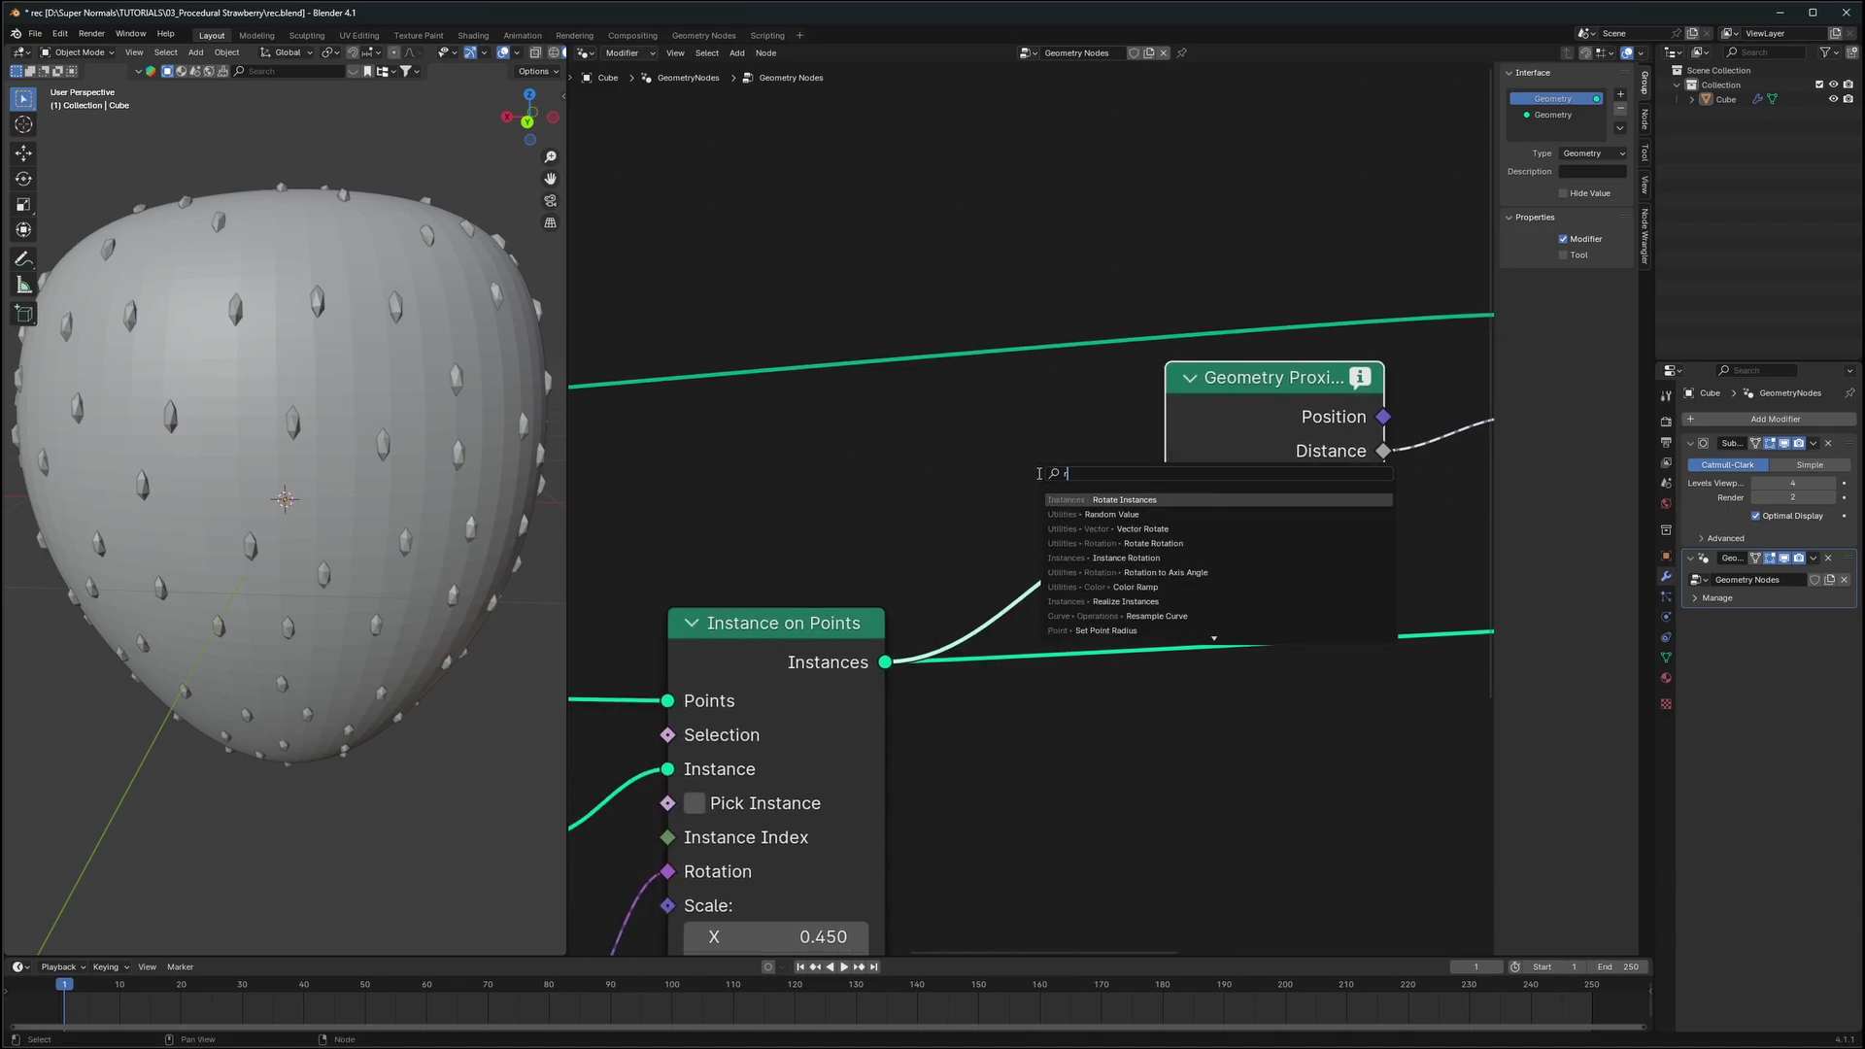
type("ealiz")
left_click(1177, 504)
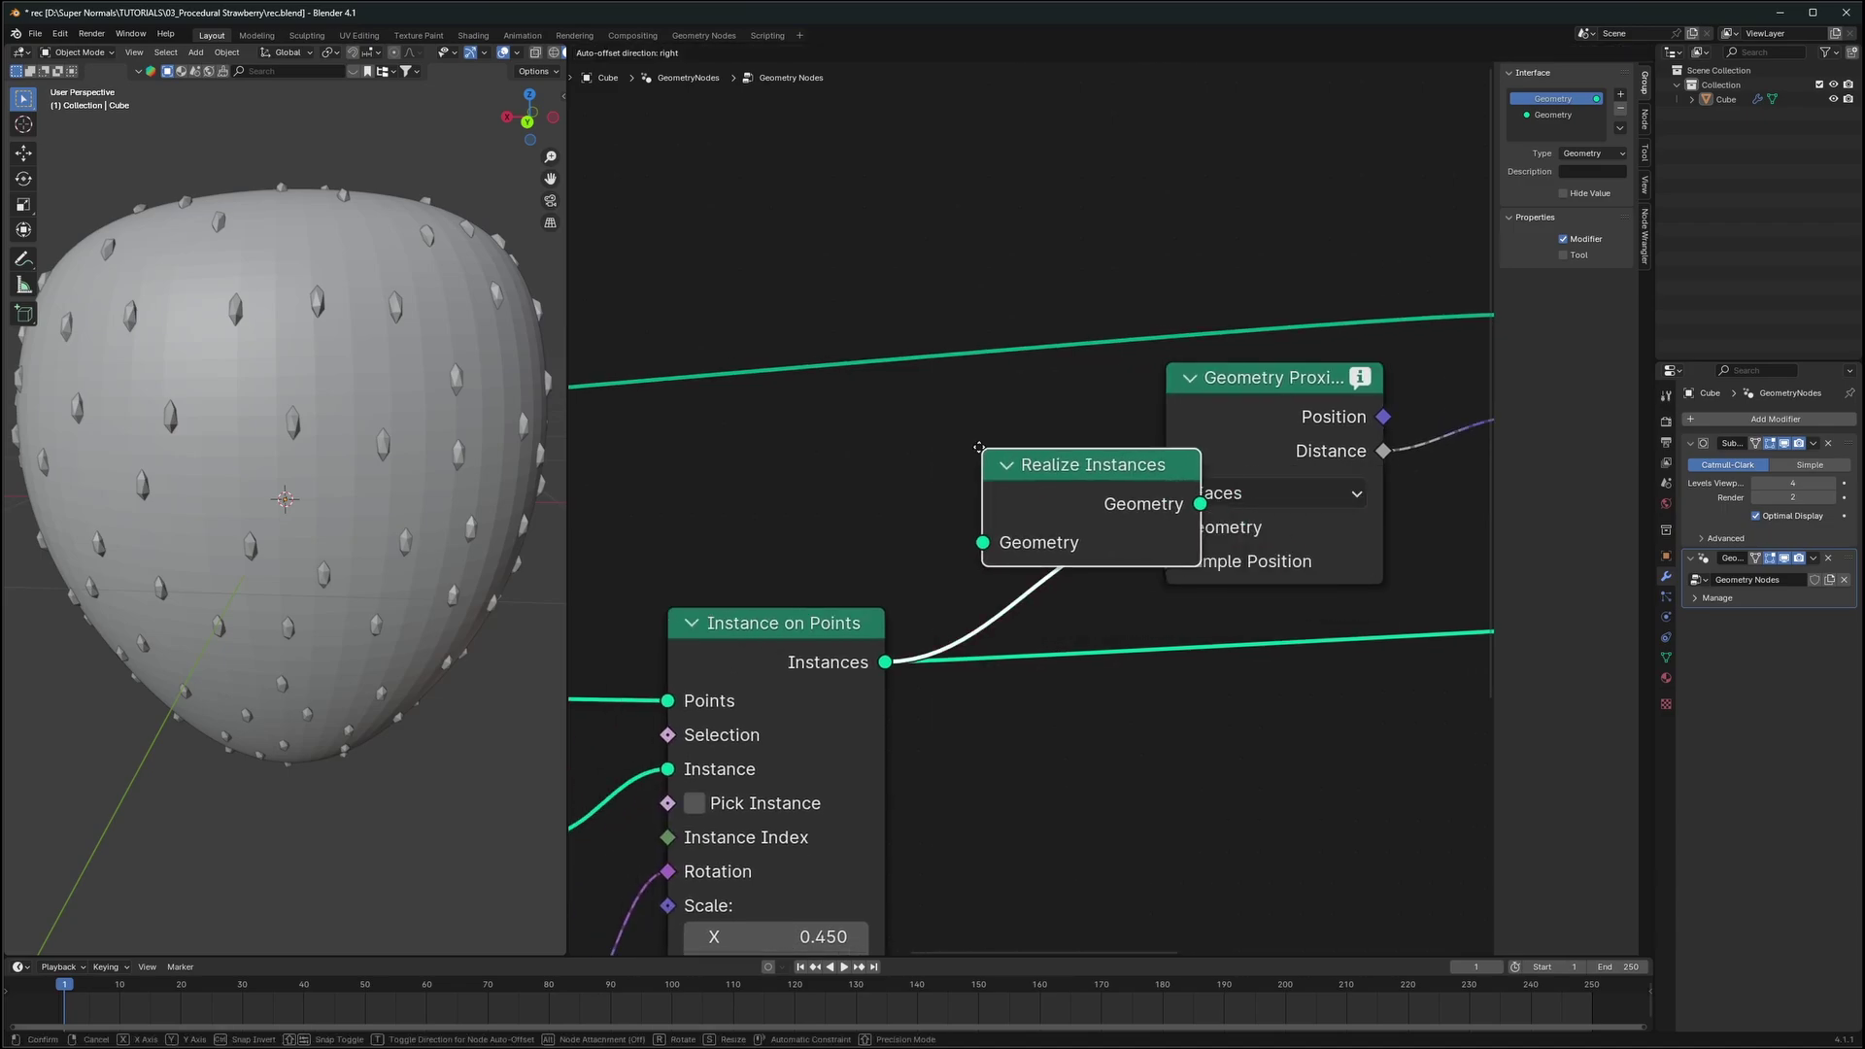
left_click(954, 441)
scroll(1163, 548, "down", 3)
middle_click_drag(1261, 569, 1095, 594)
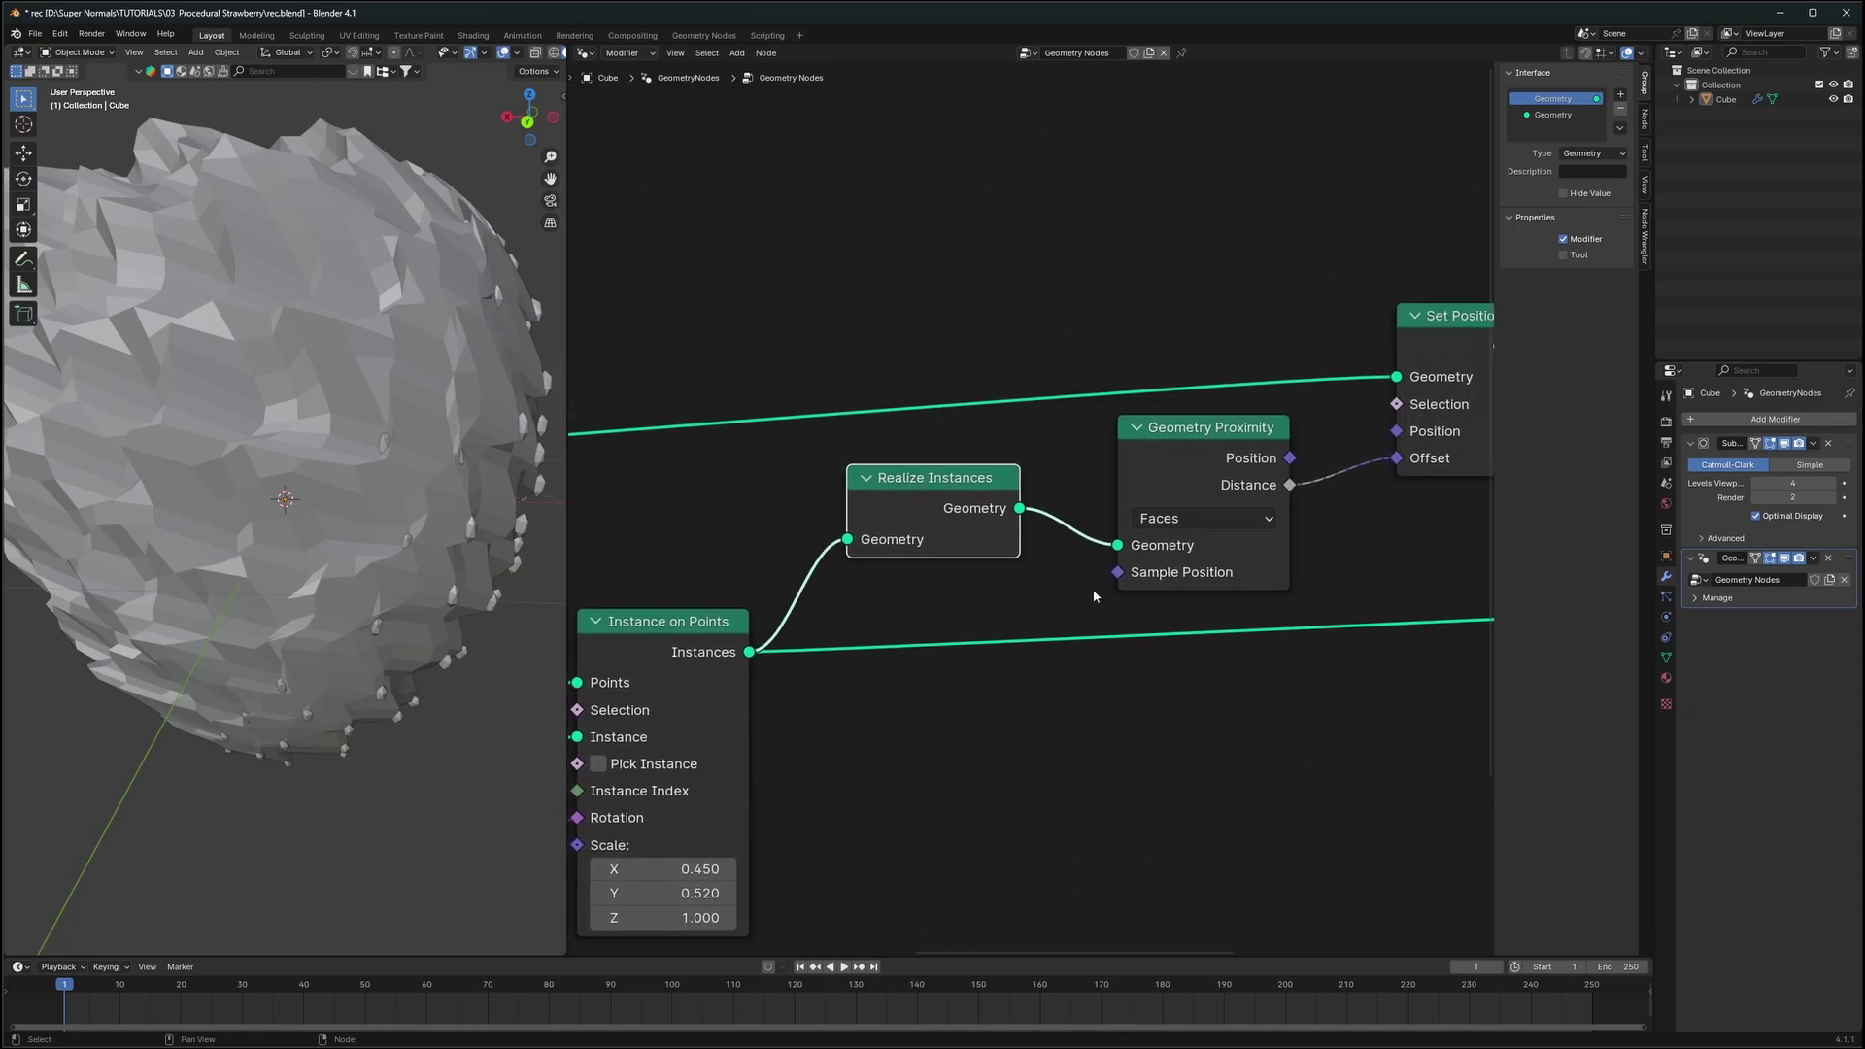
Spread out the Geometry Proximity, Set Position, Join Geometry and Group Output nodes to free space before Set Position
left_click_drag(1184, 460, 1139, 456)
middle_click_drag(388, 427, 436, 515)
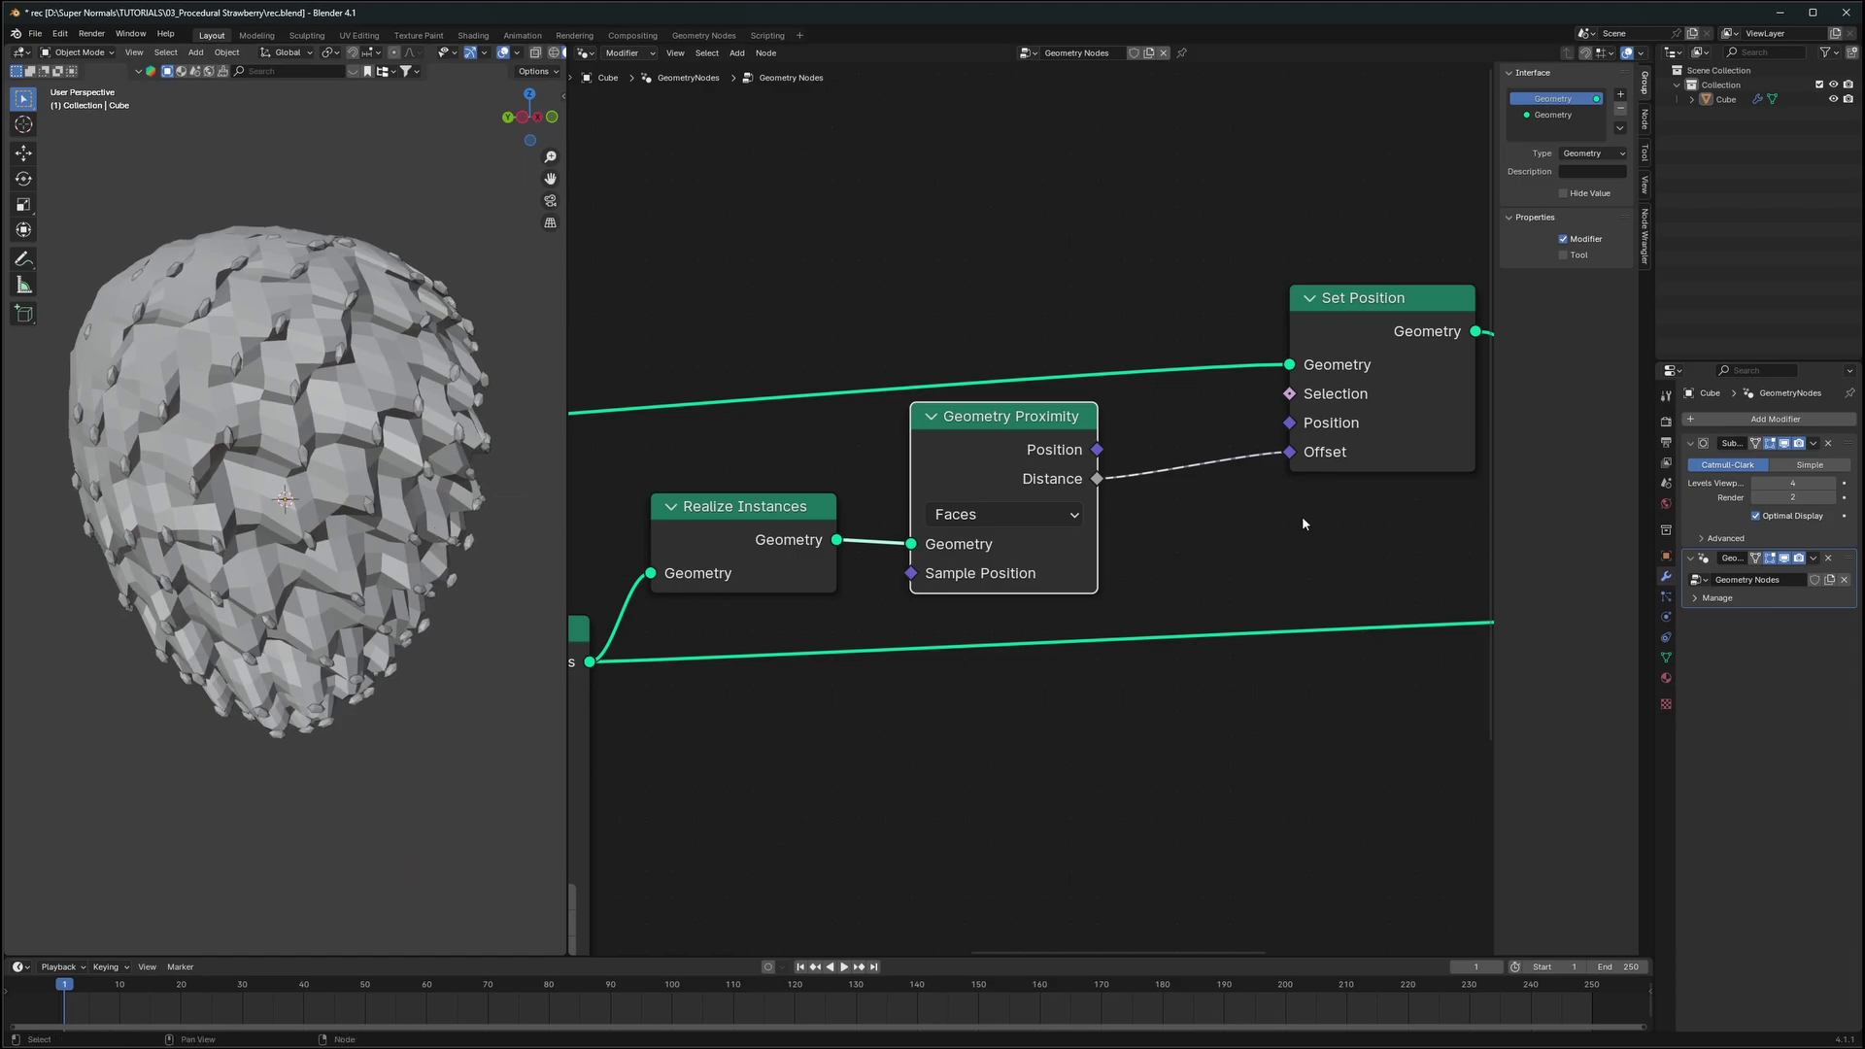
middle_click_drag(1303, 524, 884, 536)
scroll(889, 534, "down", 4)
left_click_drag(974, 365, 1082, 352)
scroll(1165, 418, "down", 3)
left_click_drag(1414, 468, 1237, 598)
key("g")
left_click(1367, 679)
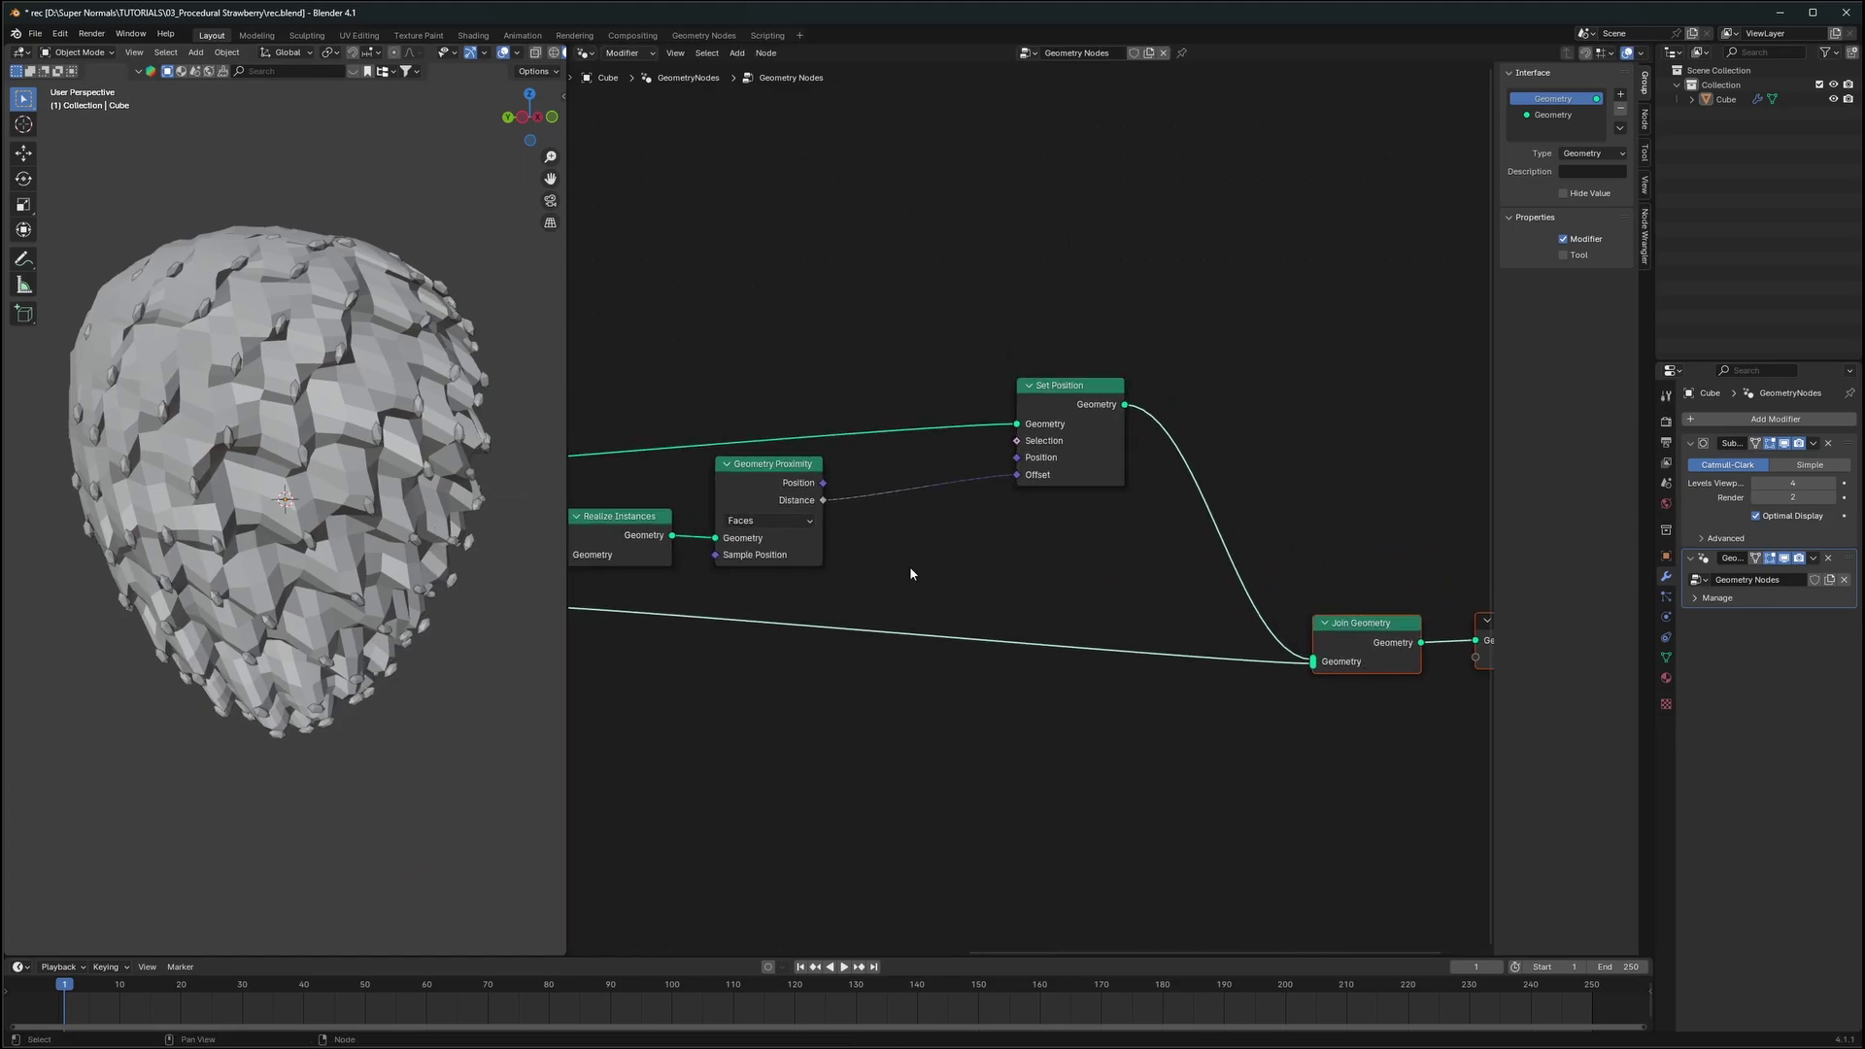
Add a Normal node below the link between Geometry Proximity and Set Position
middle_click_drag(910, 568, 1109, 564)
left_click(1081, 548)
key("shift+a")
type("normal")
key("Return")
left_click(1085, 548)
scroll(1097, 550, "up", 4)
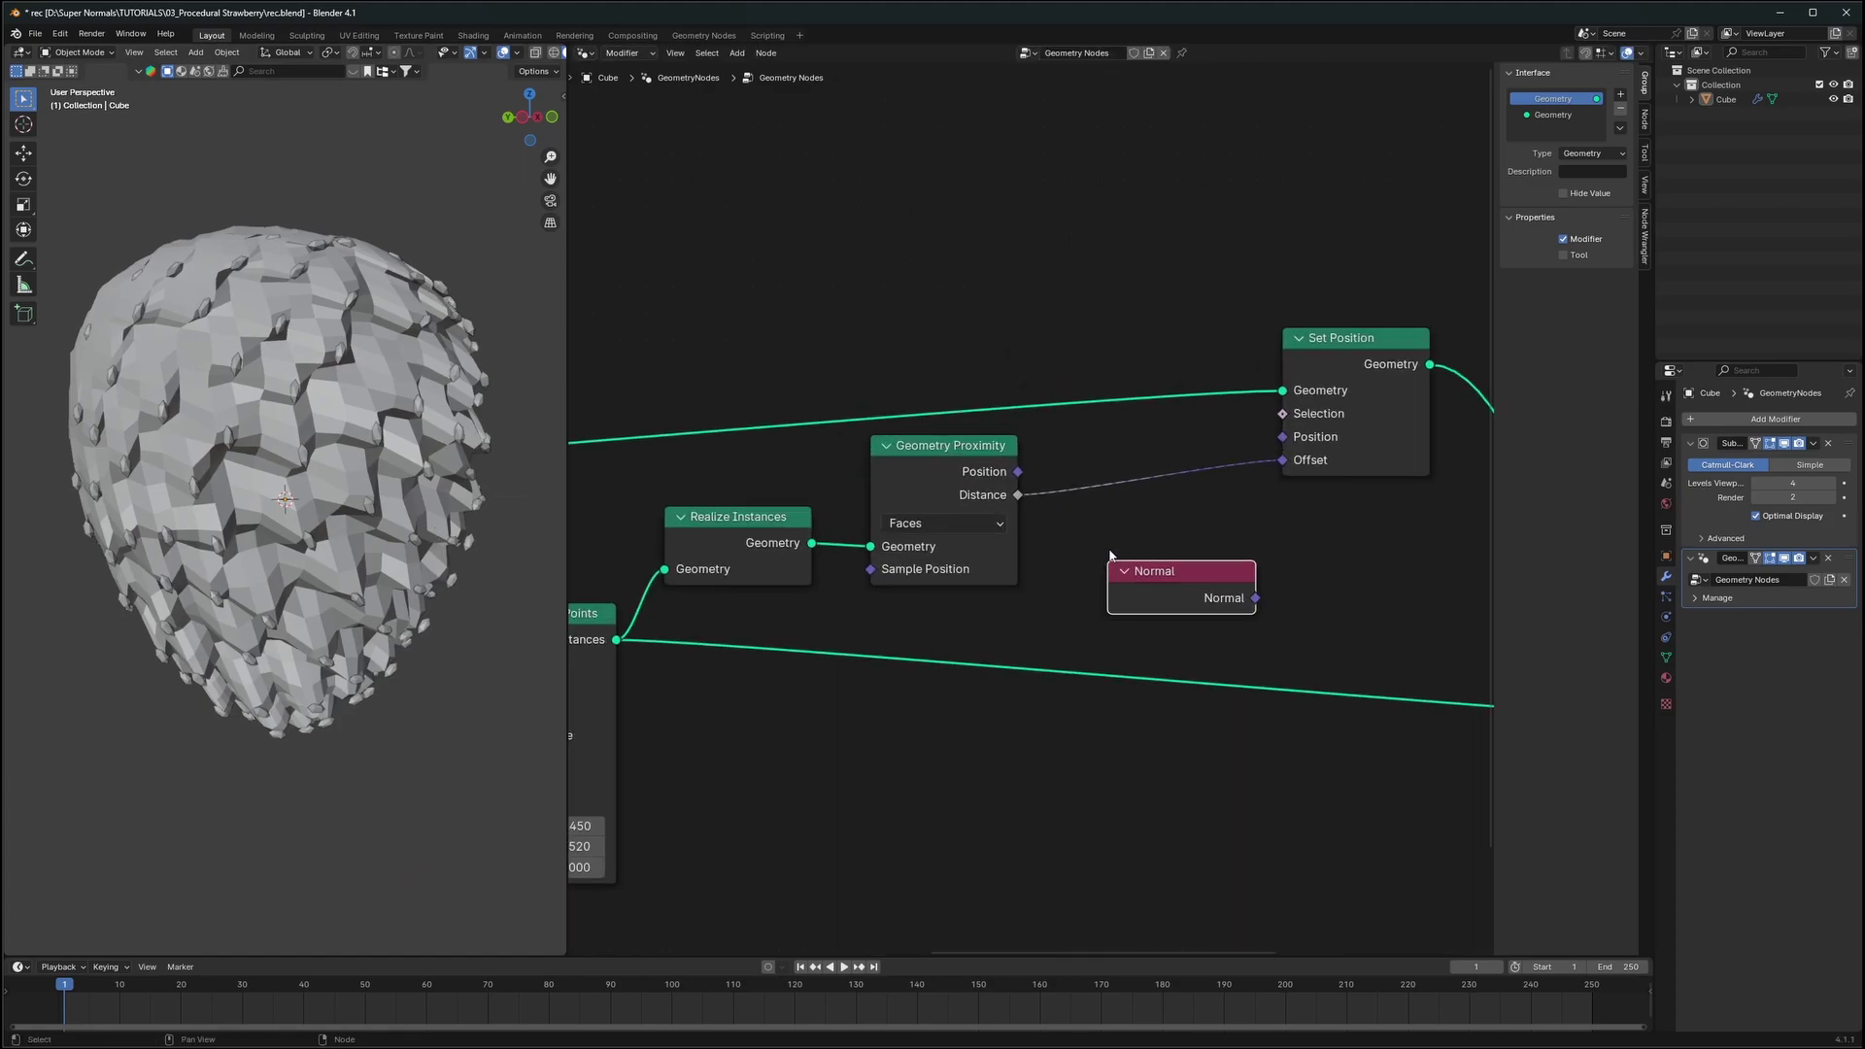
left_click_drag(1156, 570, 1015, 555)
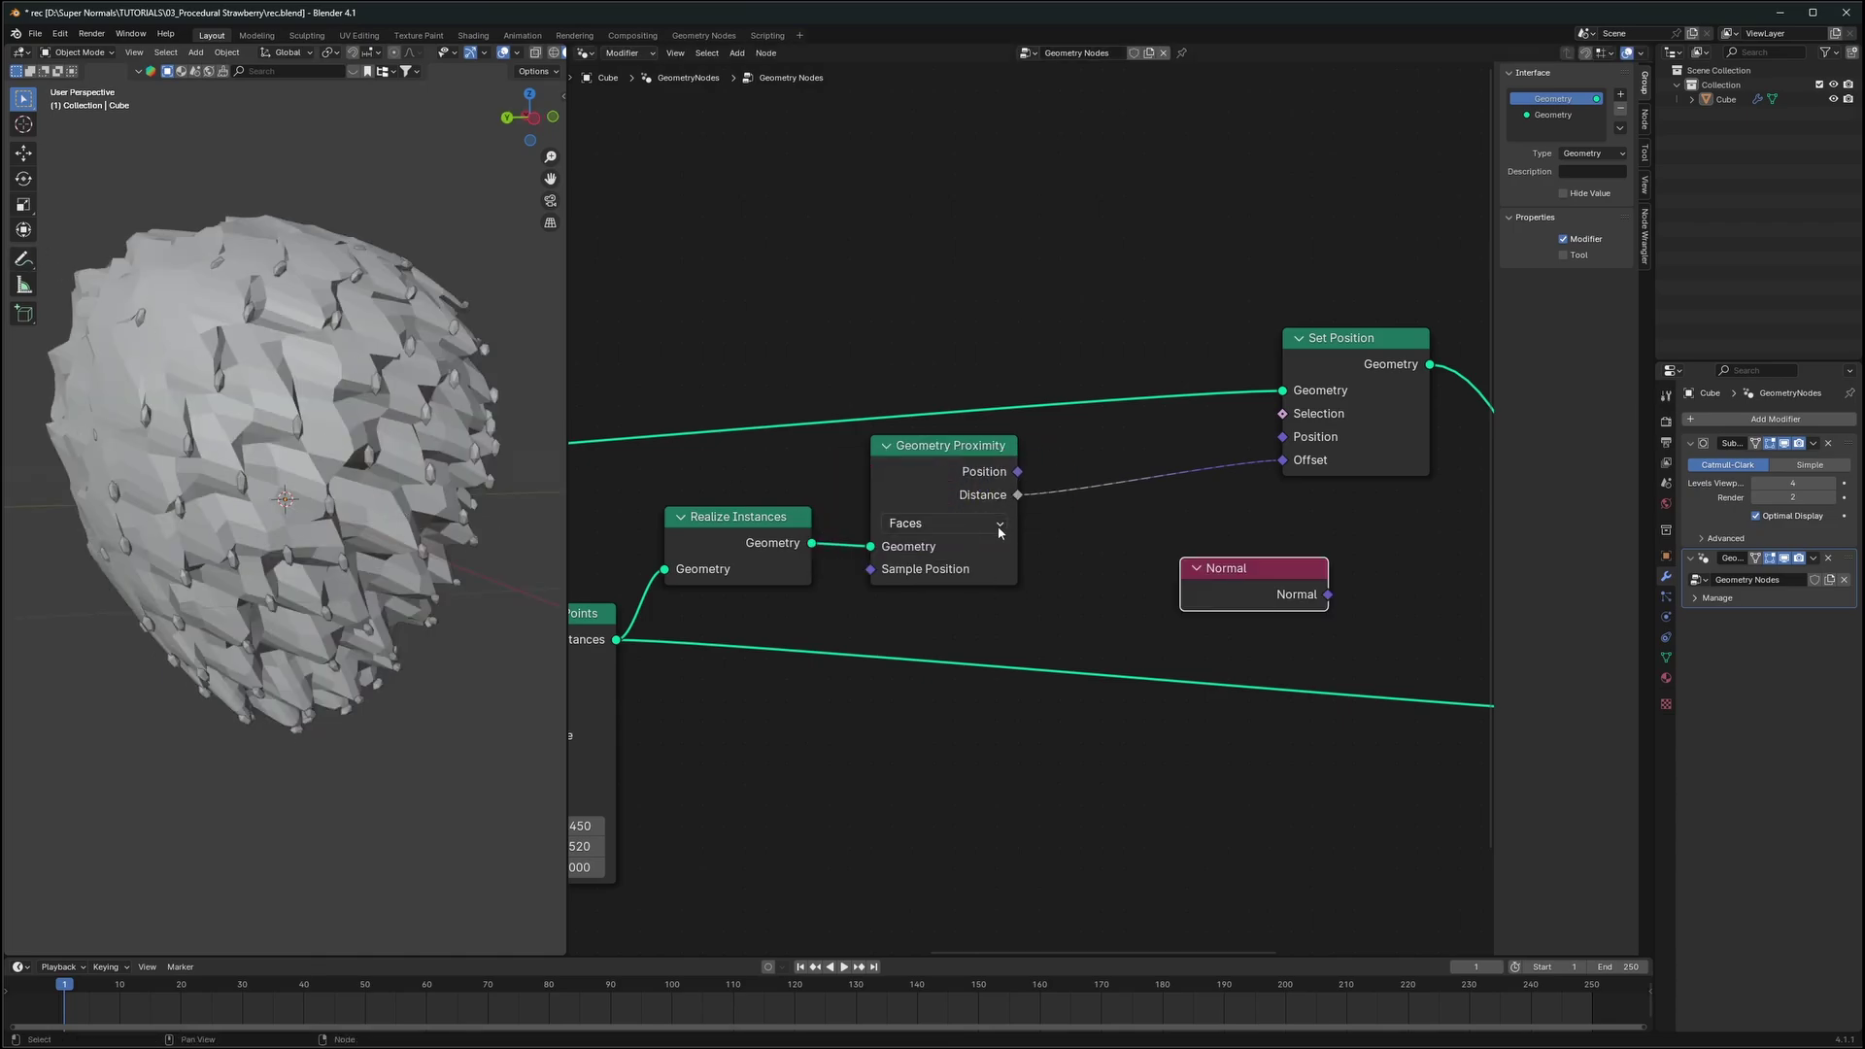
Insert a Color Ramp between the proximity Distance and the Set Position Offset, with an extra dark stop at position 0.114
middle_click_drag(1303, 579, 988, 569)
scroll(1030, 324, "up", 3)
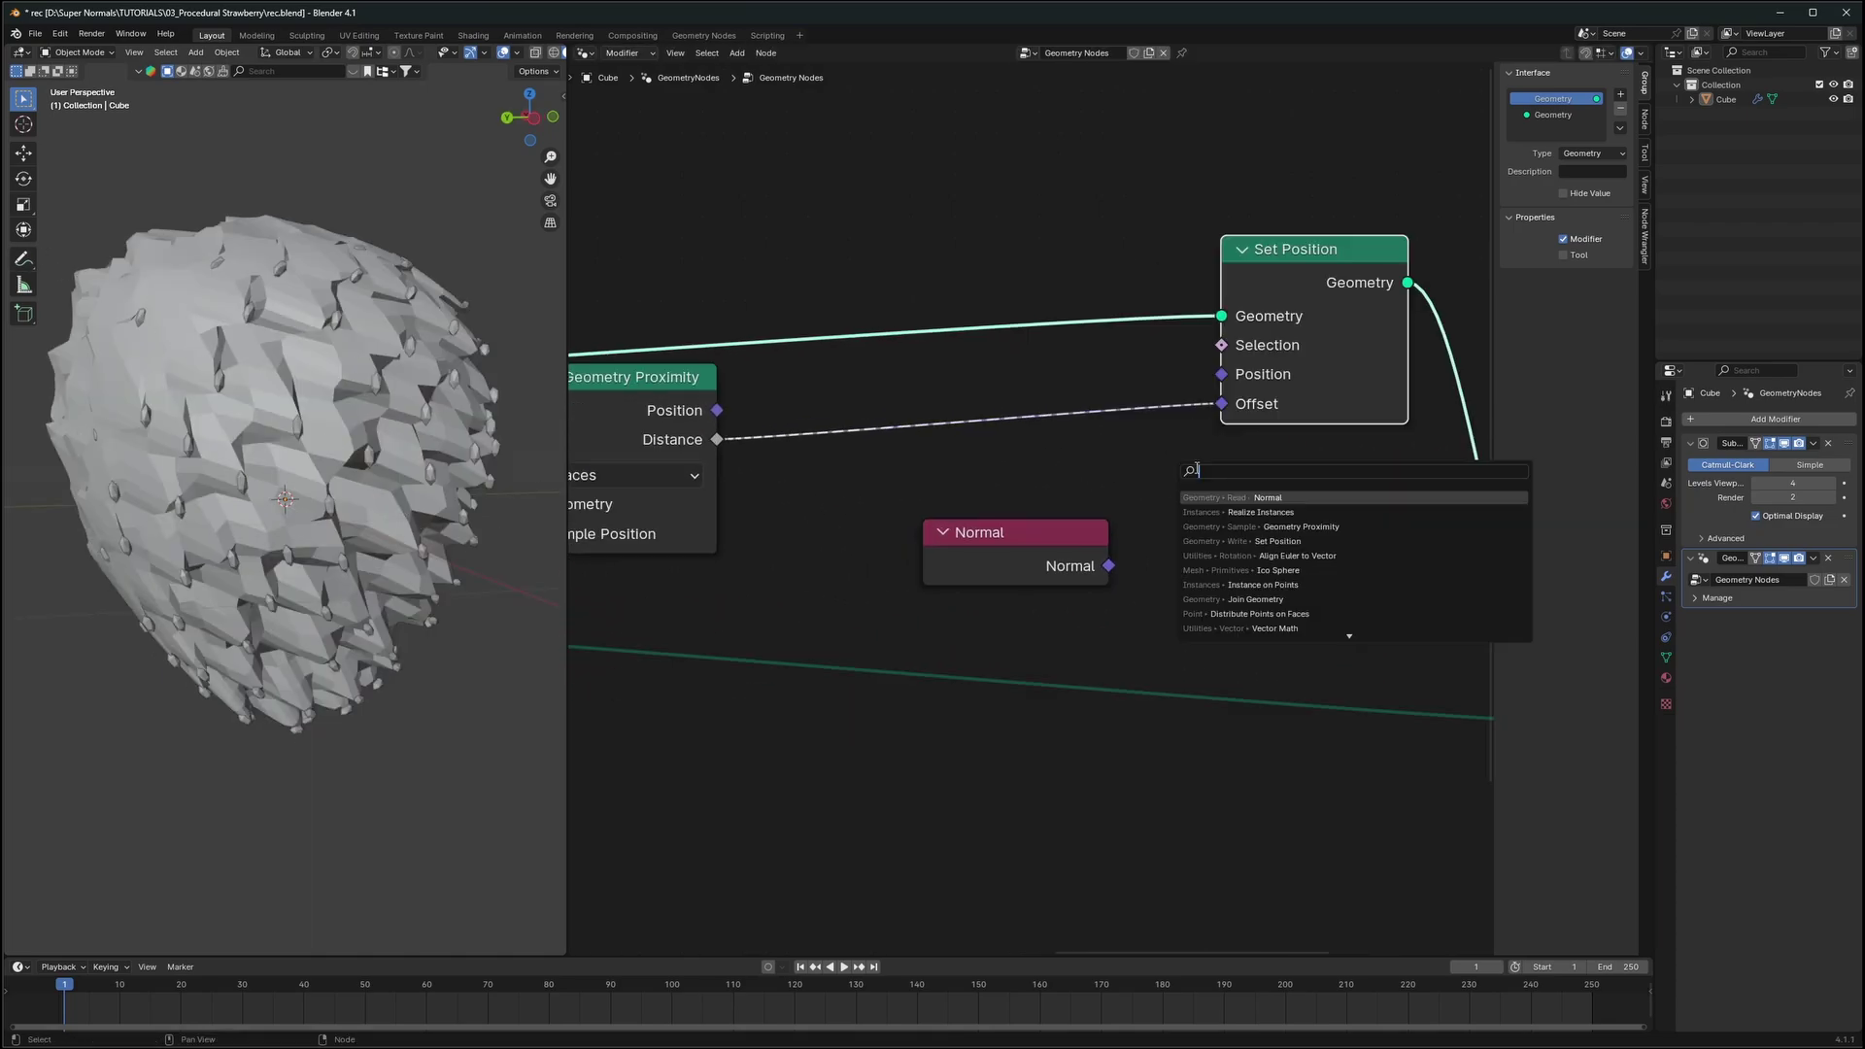
type("color")
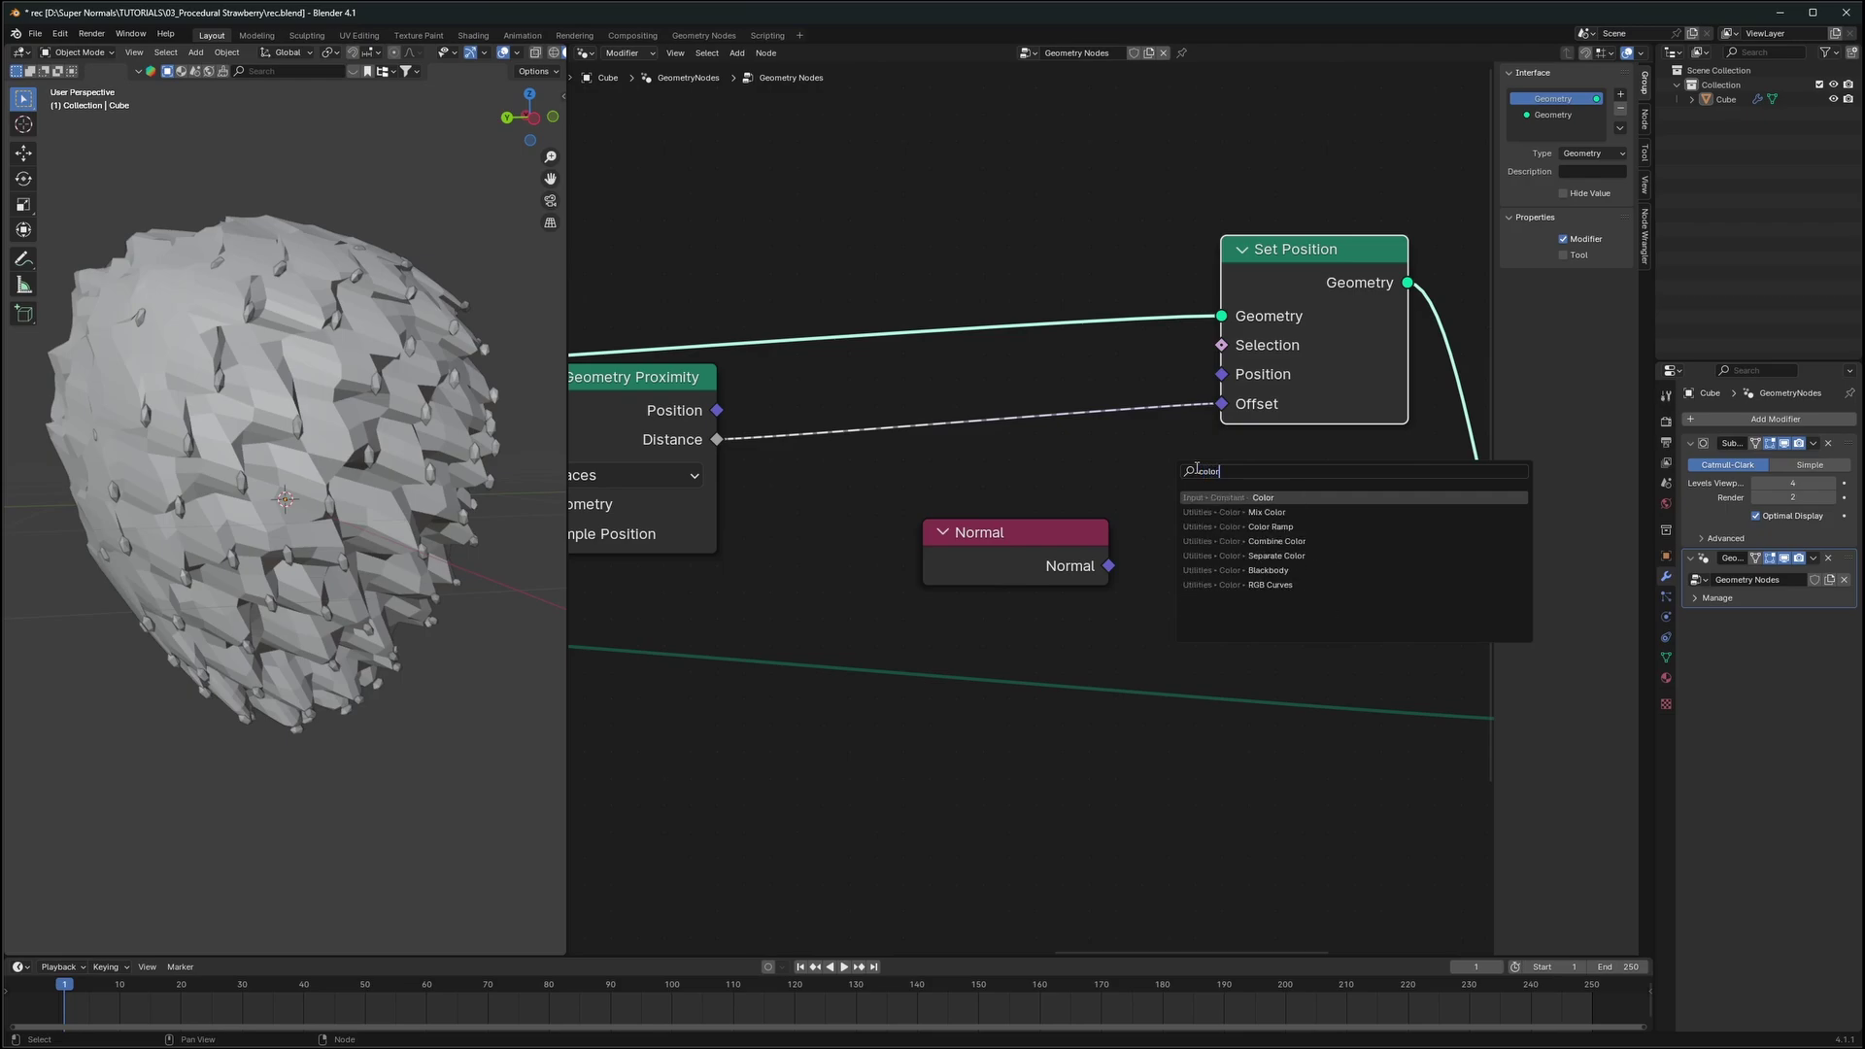
left_click(1269, 527)
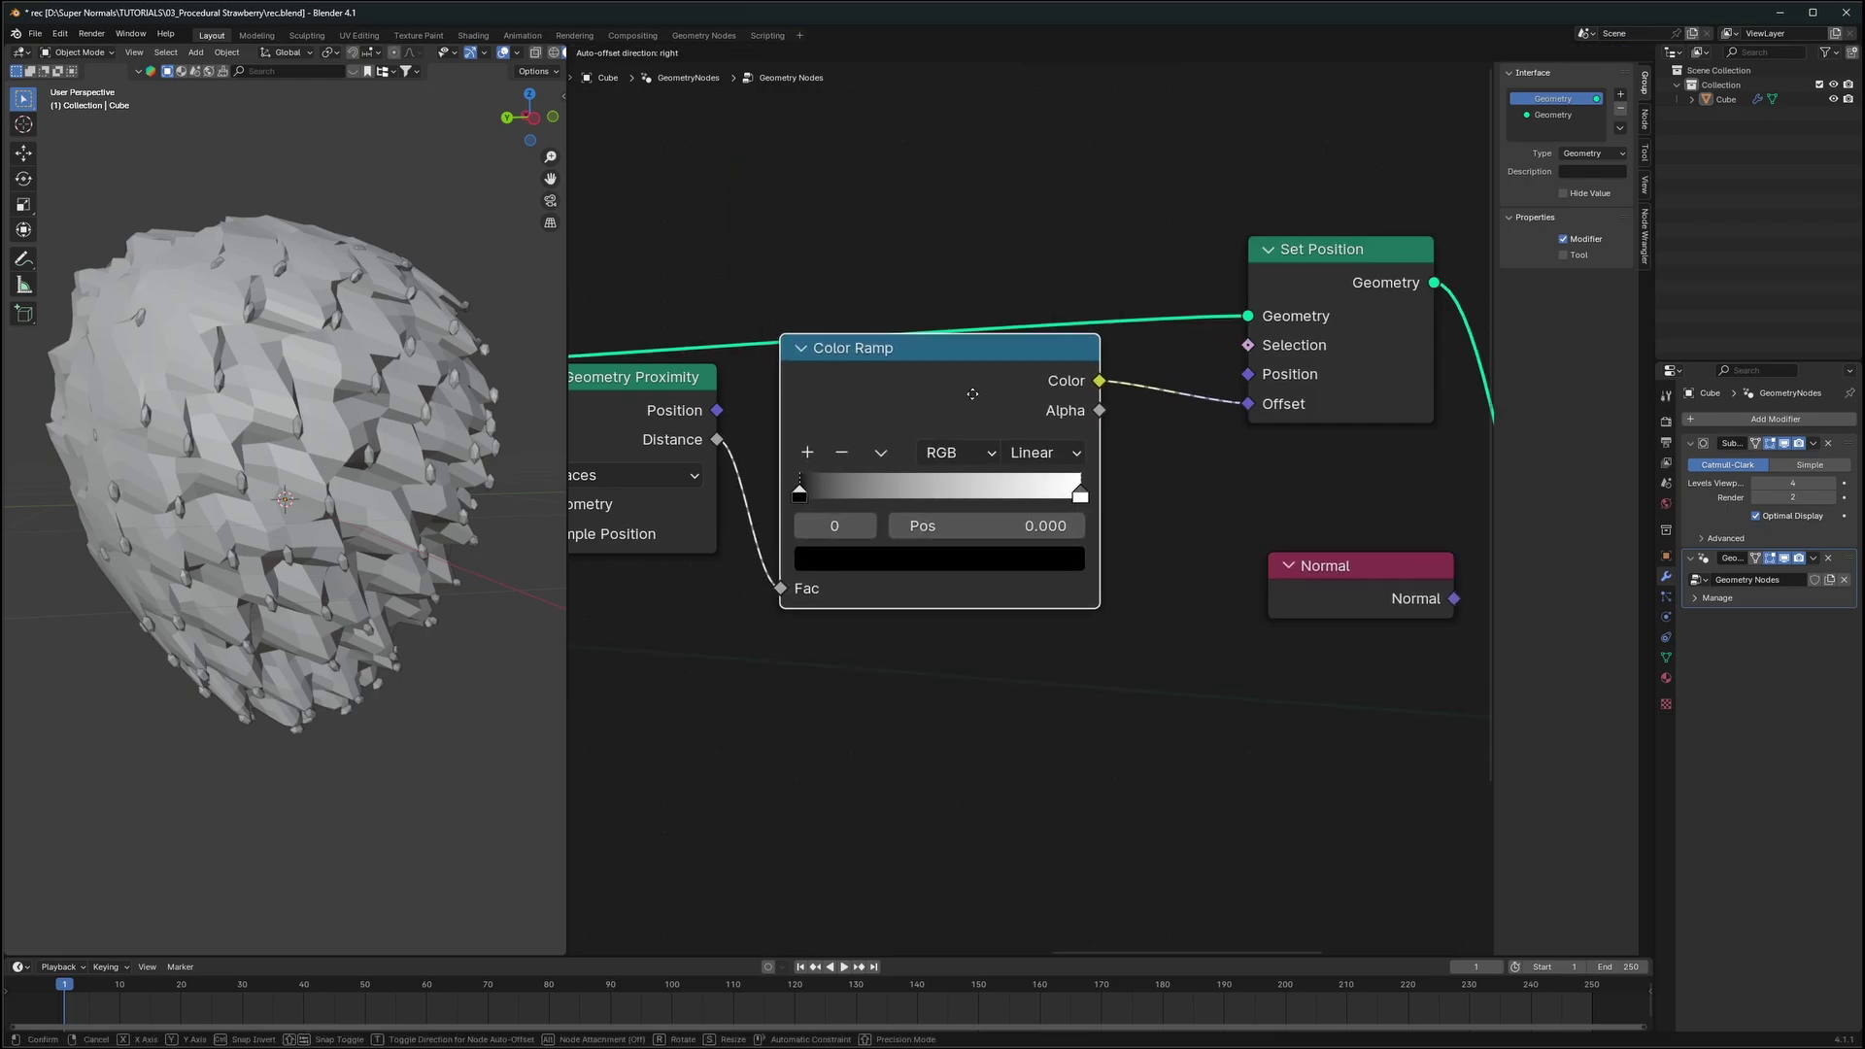
left_click(973, 394)
left_click_drag(802, 499, 836, 500)
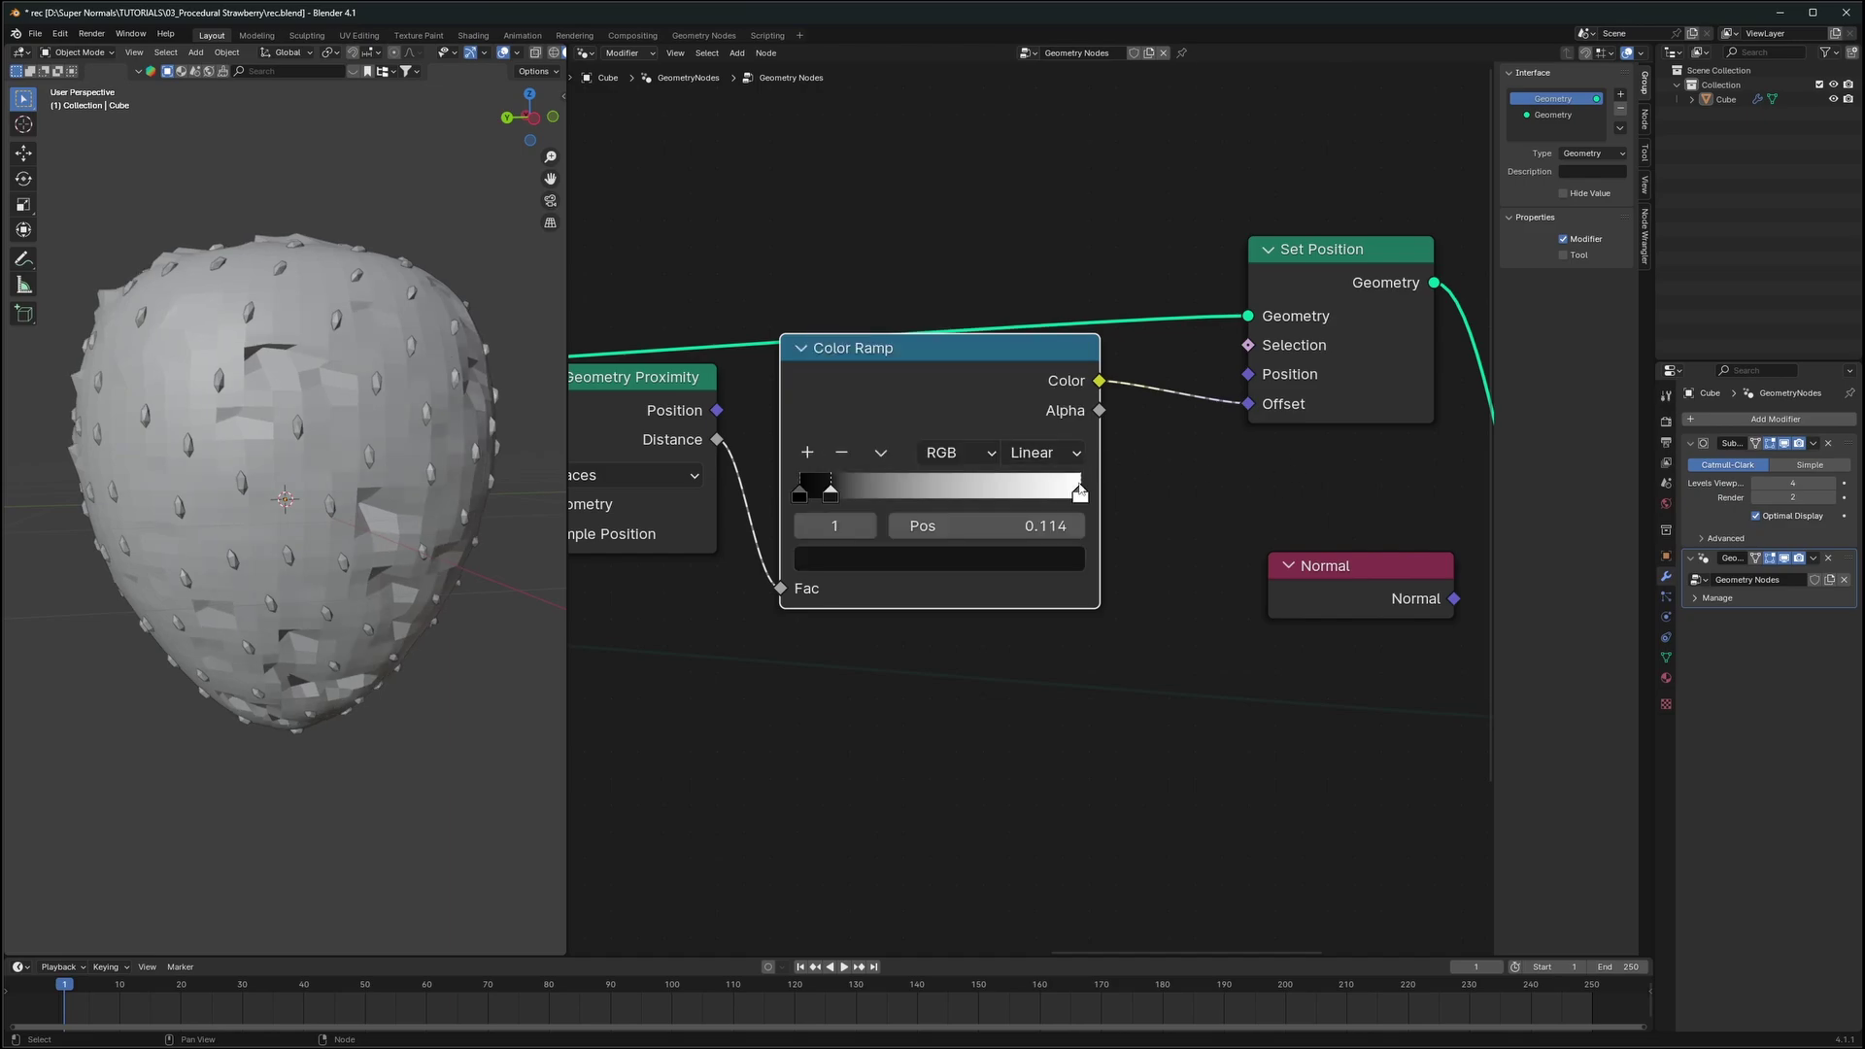
left_click_drag(1079, 493, 1117, 513)
Reposition the Normal and Set Position nodes to leave a gap after the Color Ramp
middle_click_drag(1374, 587, 1170, 553)
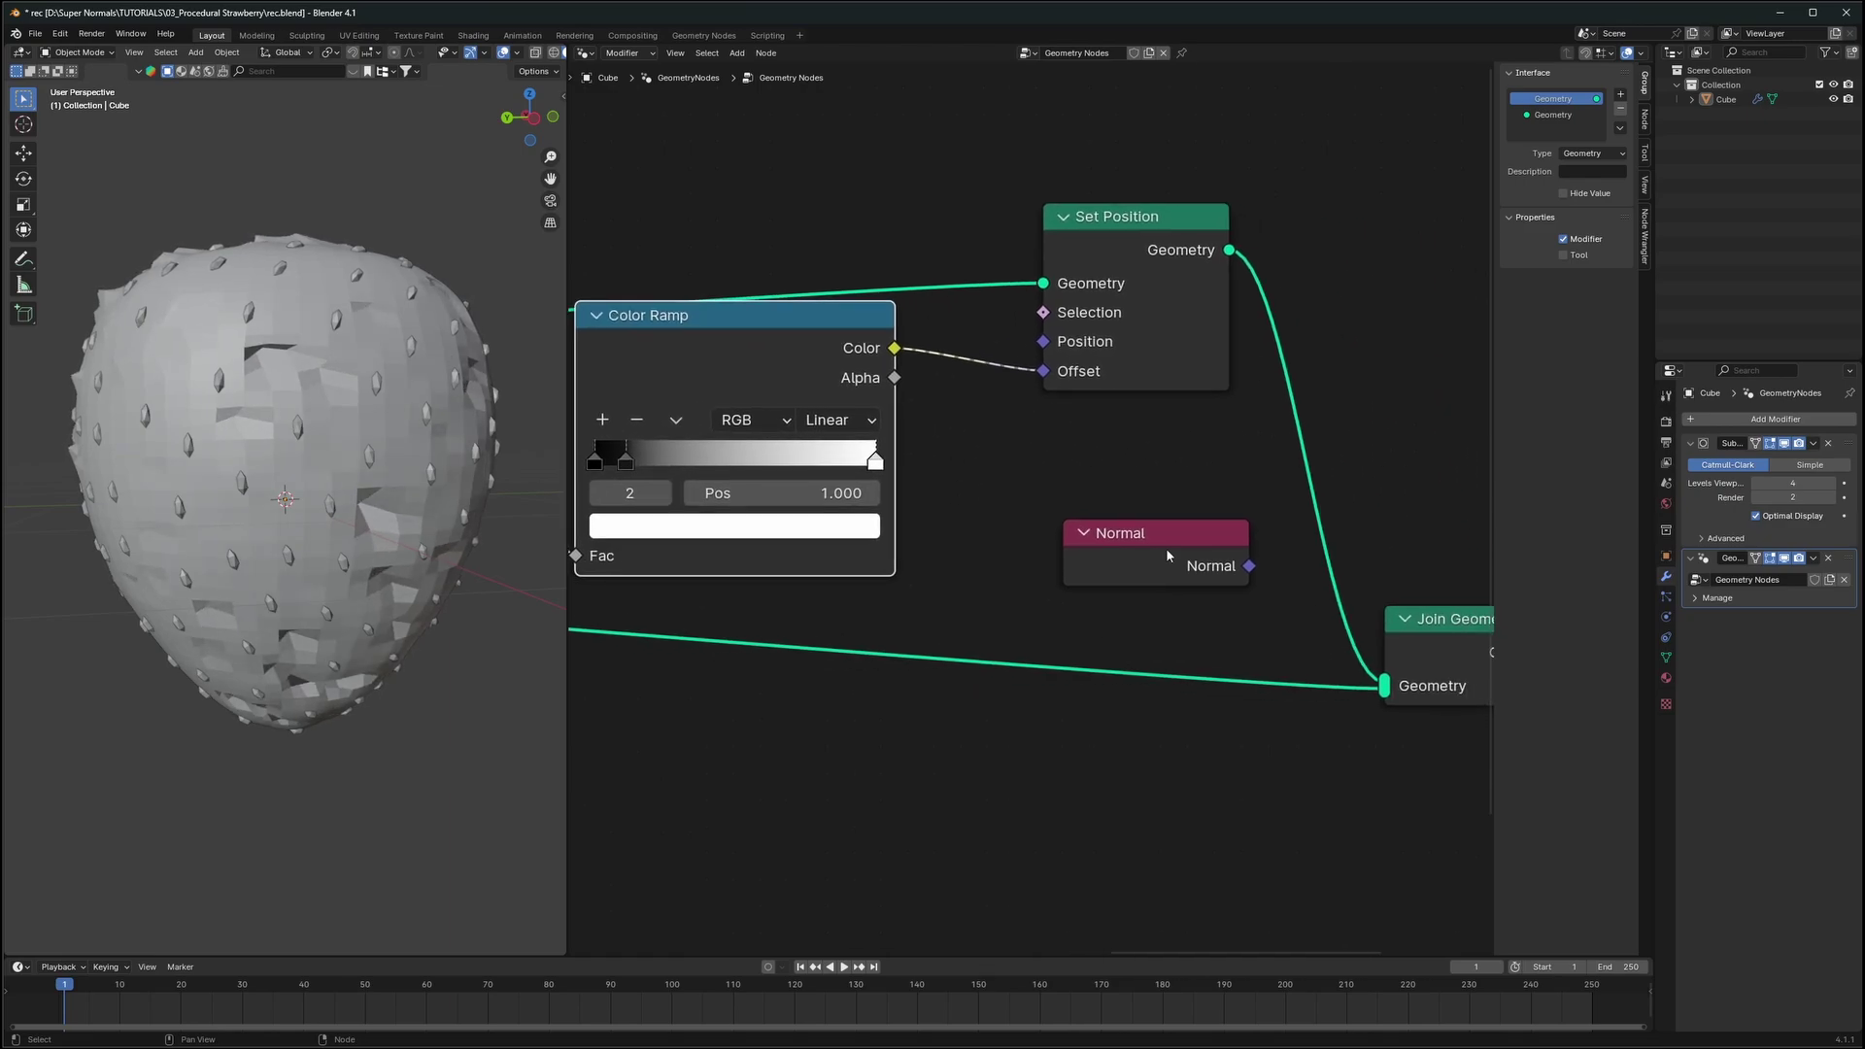
left_click_drag(1170, 554, 1087, 551)
middle_click_drag(1088, 551, 941, 539)
scroll(953, 427, "down", 4)
left_click_drag(953, 321, 1201, 302)
Insert a Vector Math node between the Color Ramp's Color output and the Set Position Offset
key("shift+a")
type("vector")
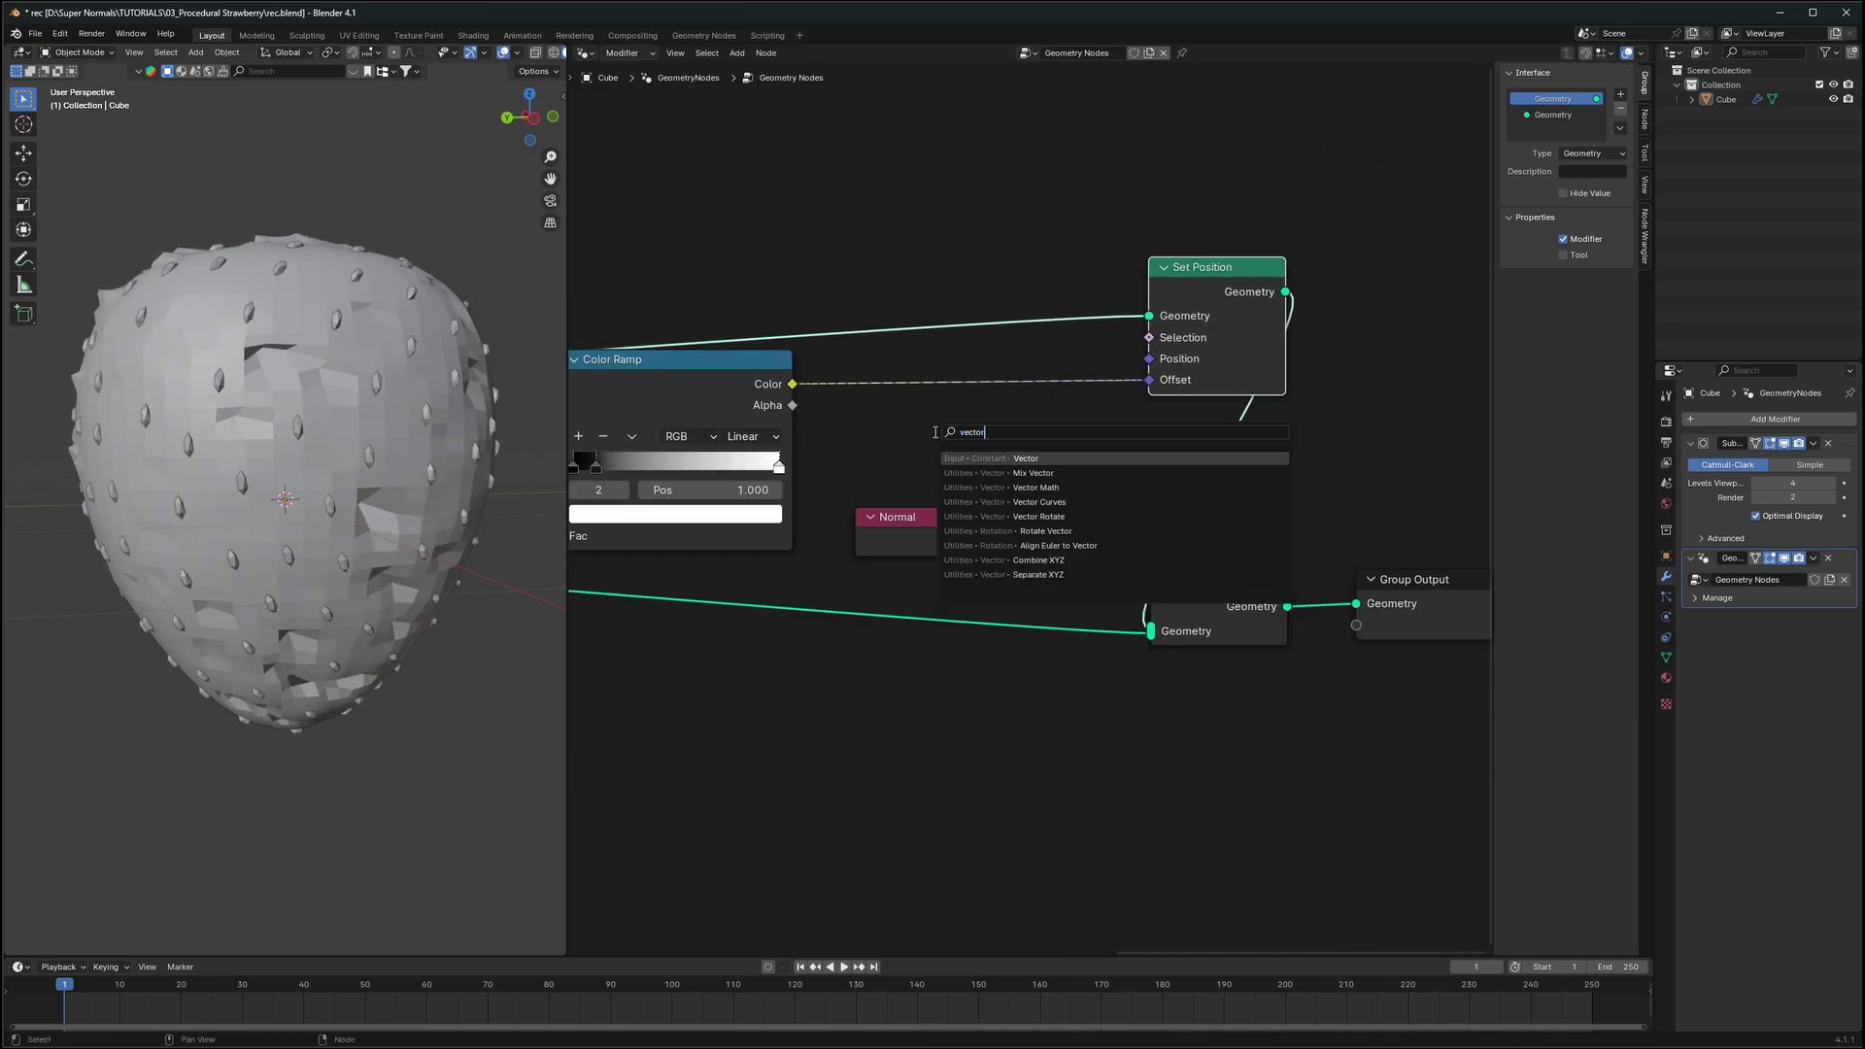
left_click(1037, 487)
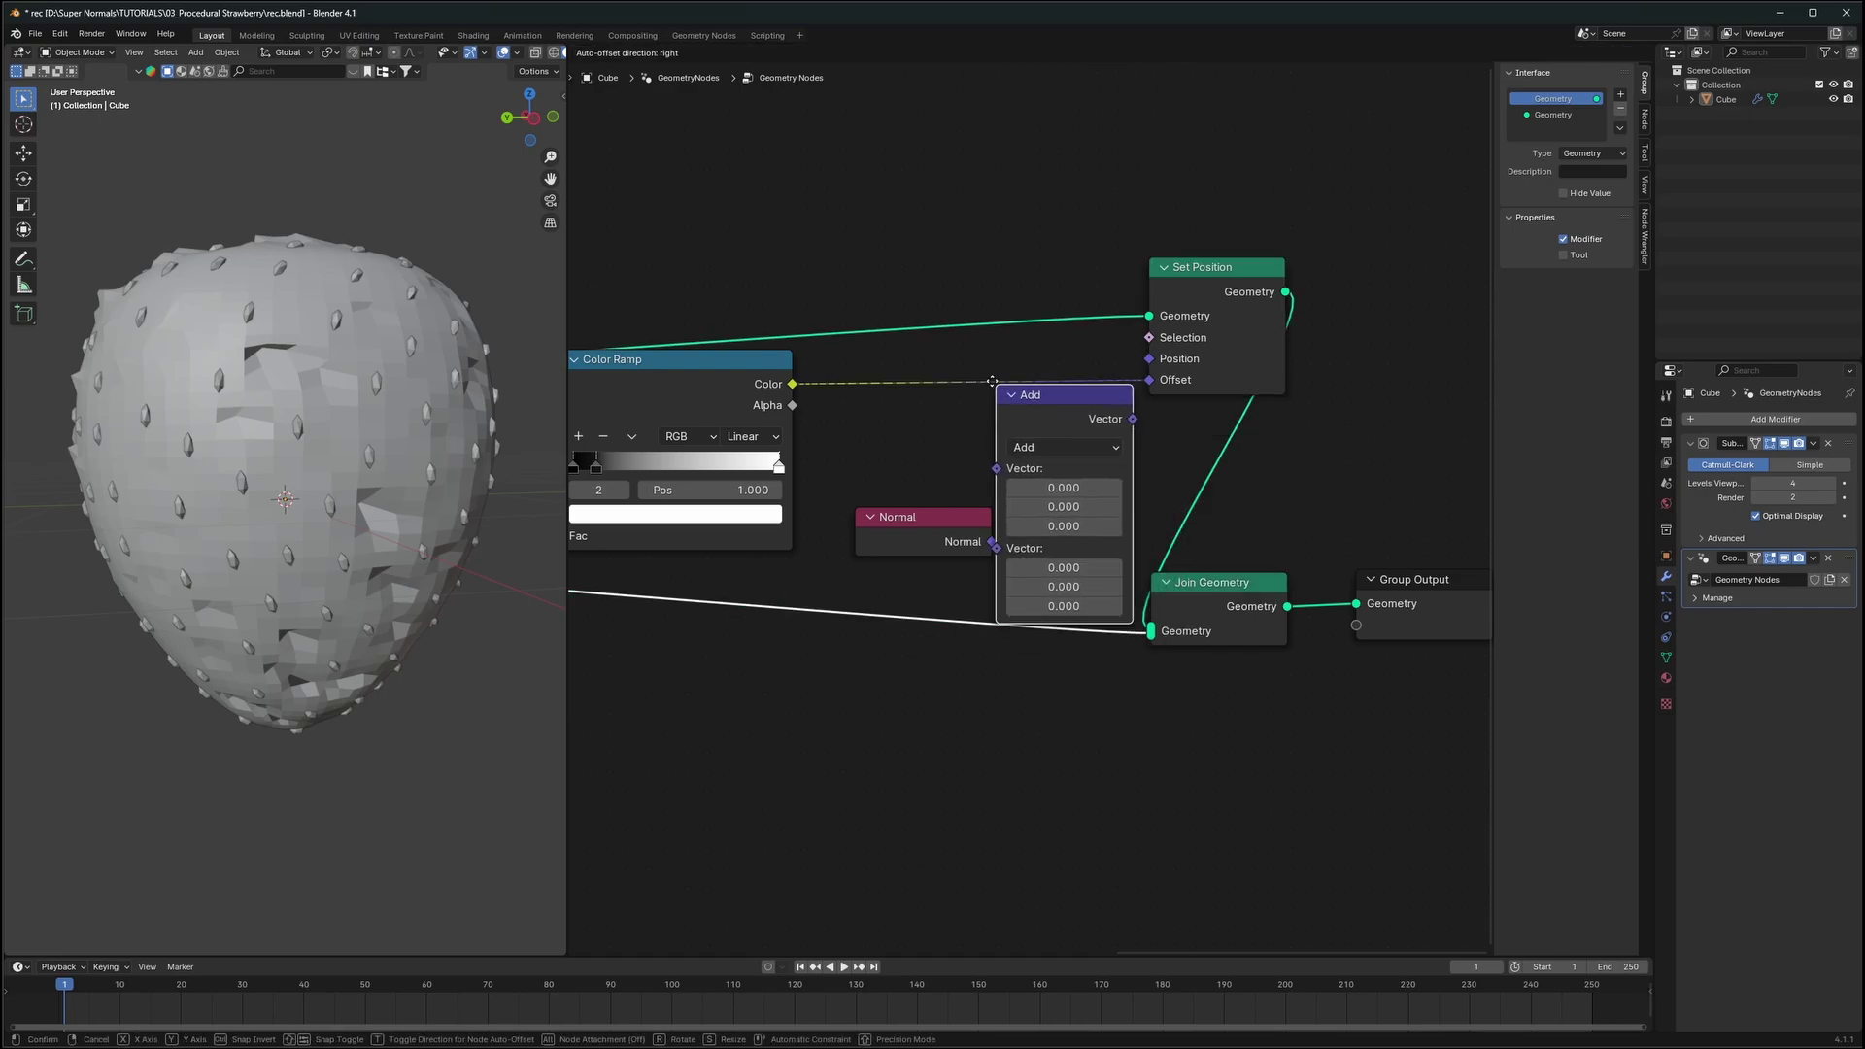
left_click(952, 334)
Connect Normal to the second Vector input of the Vector Math node and set its operation to Multiply
scroll(913, 526, "up", 2)
left_click_drag(913, 533, 997, 562)
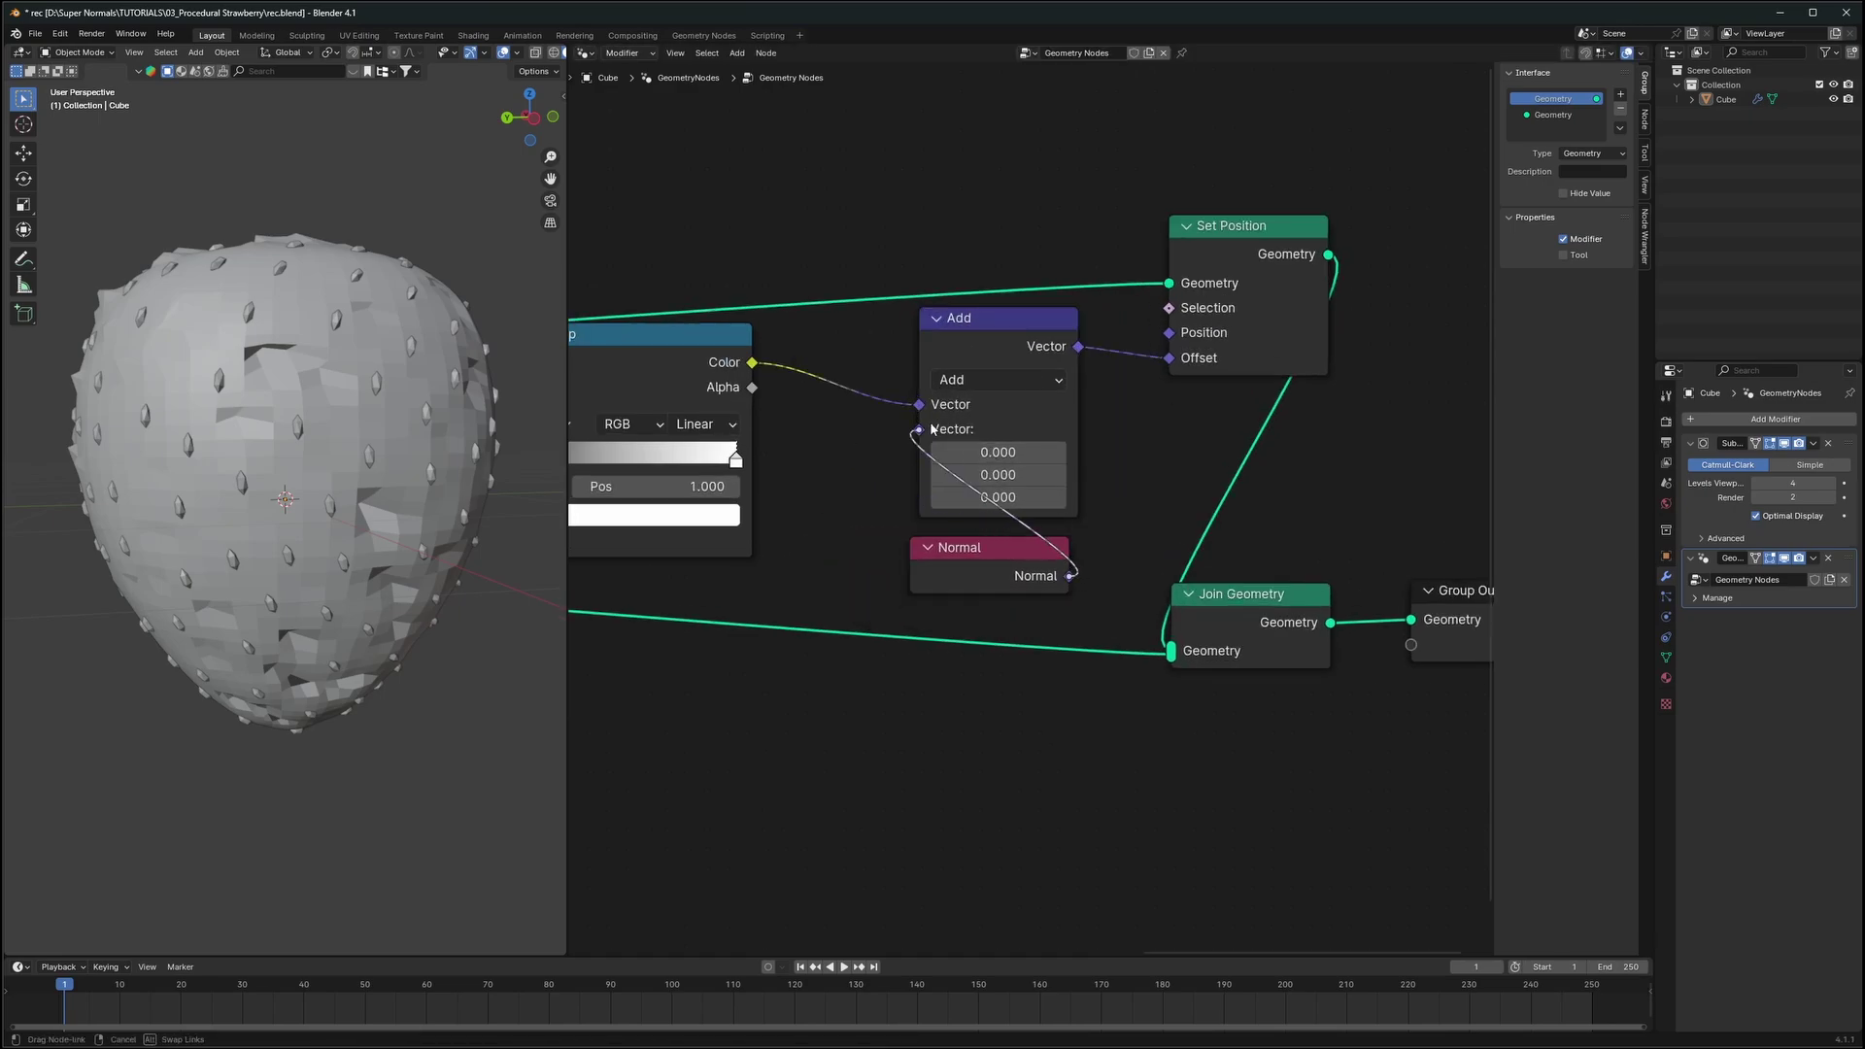
left_click_drag(933, 429, 919, 428)
scroll(837, 439, "up", 2)
left_click(1045, 477)
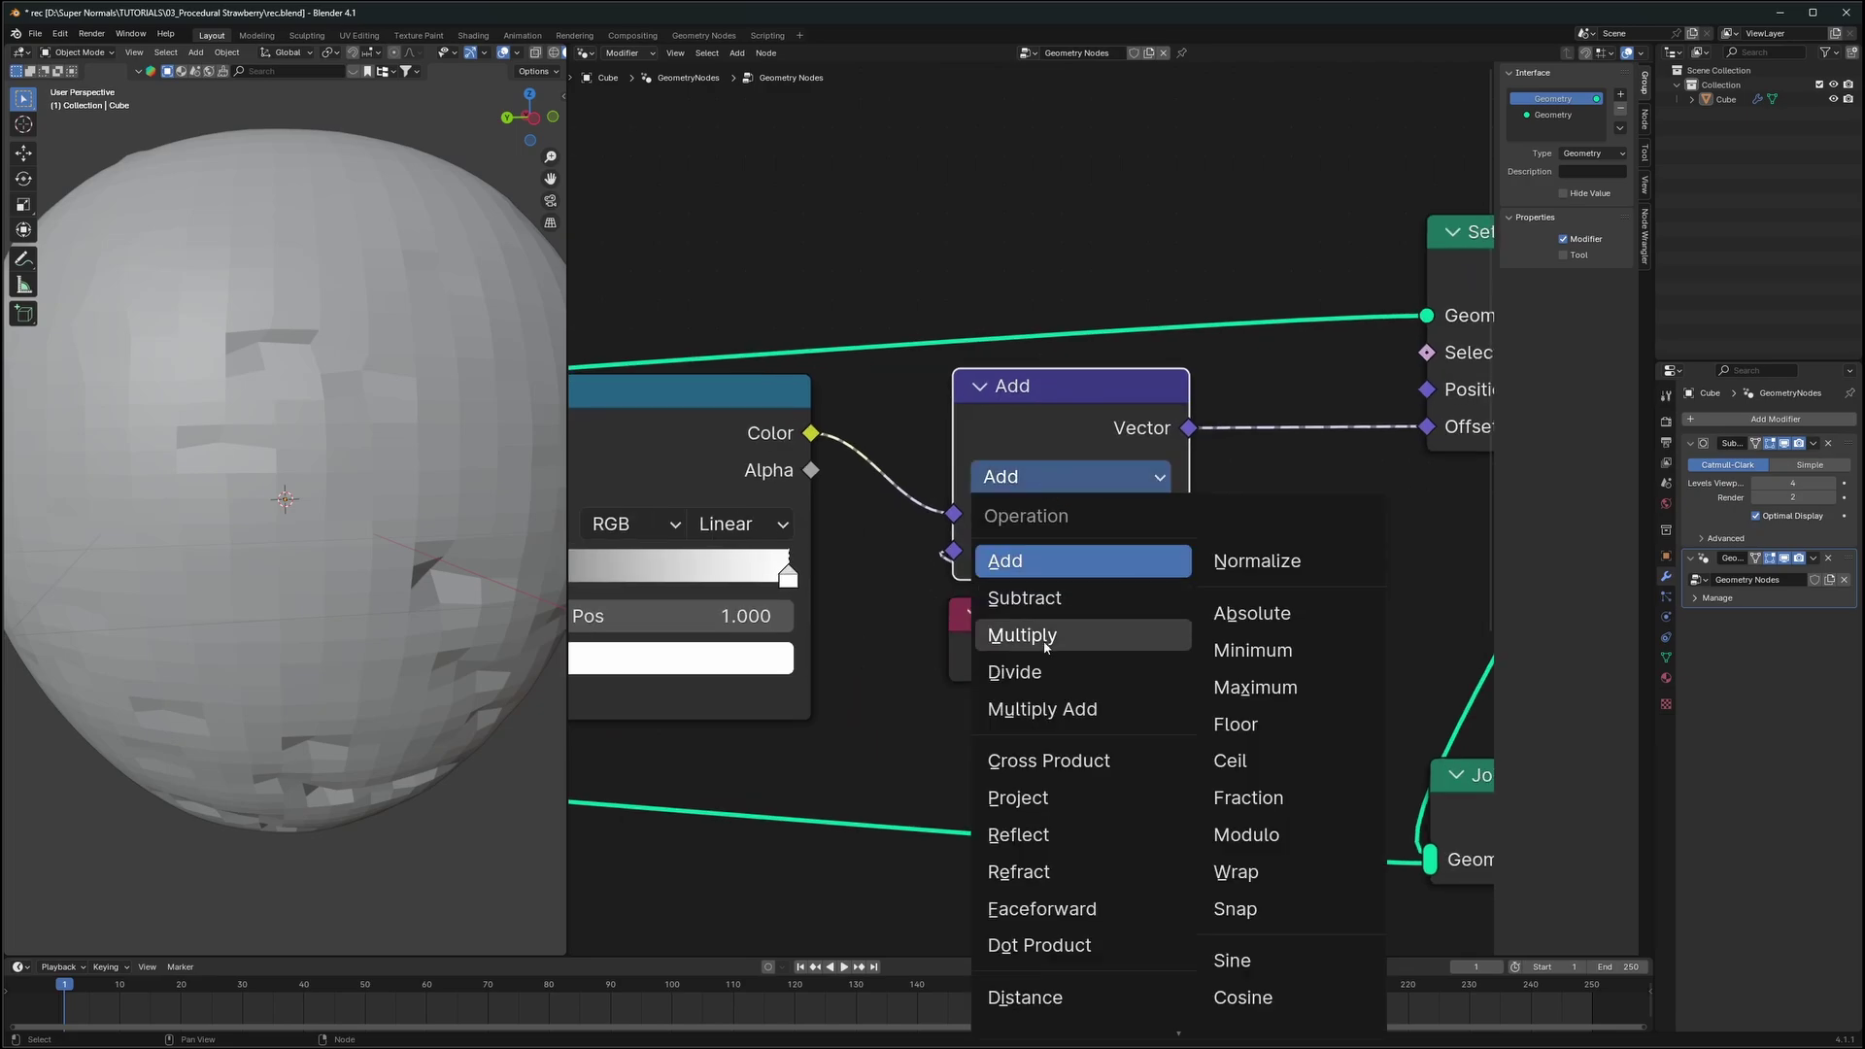
left_click(1044, 644)
Inspect the displaced strawberry surface up close, and raise the Group Input node above the seed distribution nodes
scroll(194, 483, "up", 5)
middle_click_drag(194, 484, 448, 495)
scroll(394, 496, "down", 5)
scroll(449, 495, "up", 1)
scroll(744, 464, "down", 8)
middle_click_drag(602, 464, 961, 525)
middle_click_drag(632, 553, 1039, 550)
scroll(875, 552, "down", 4)
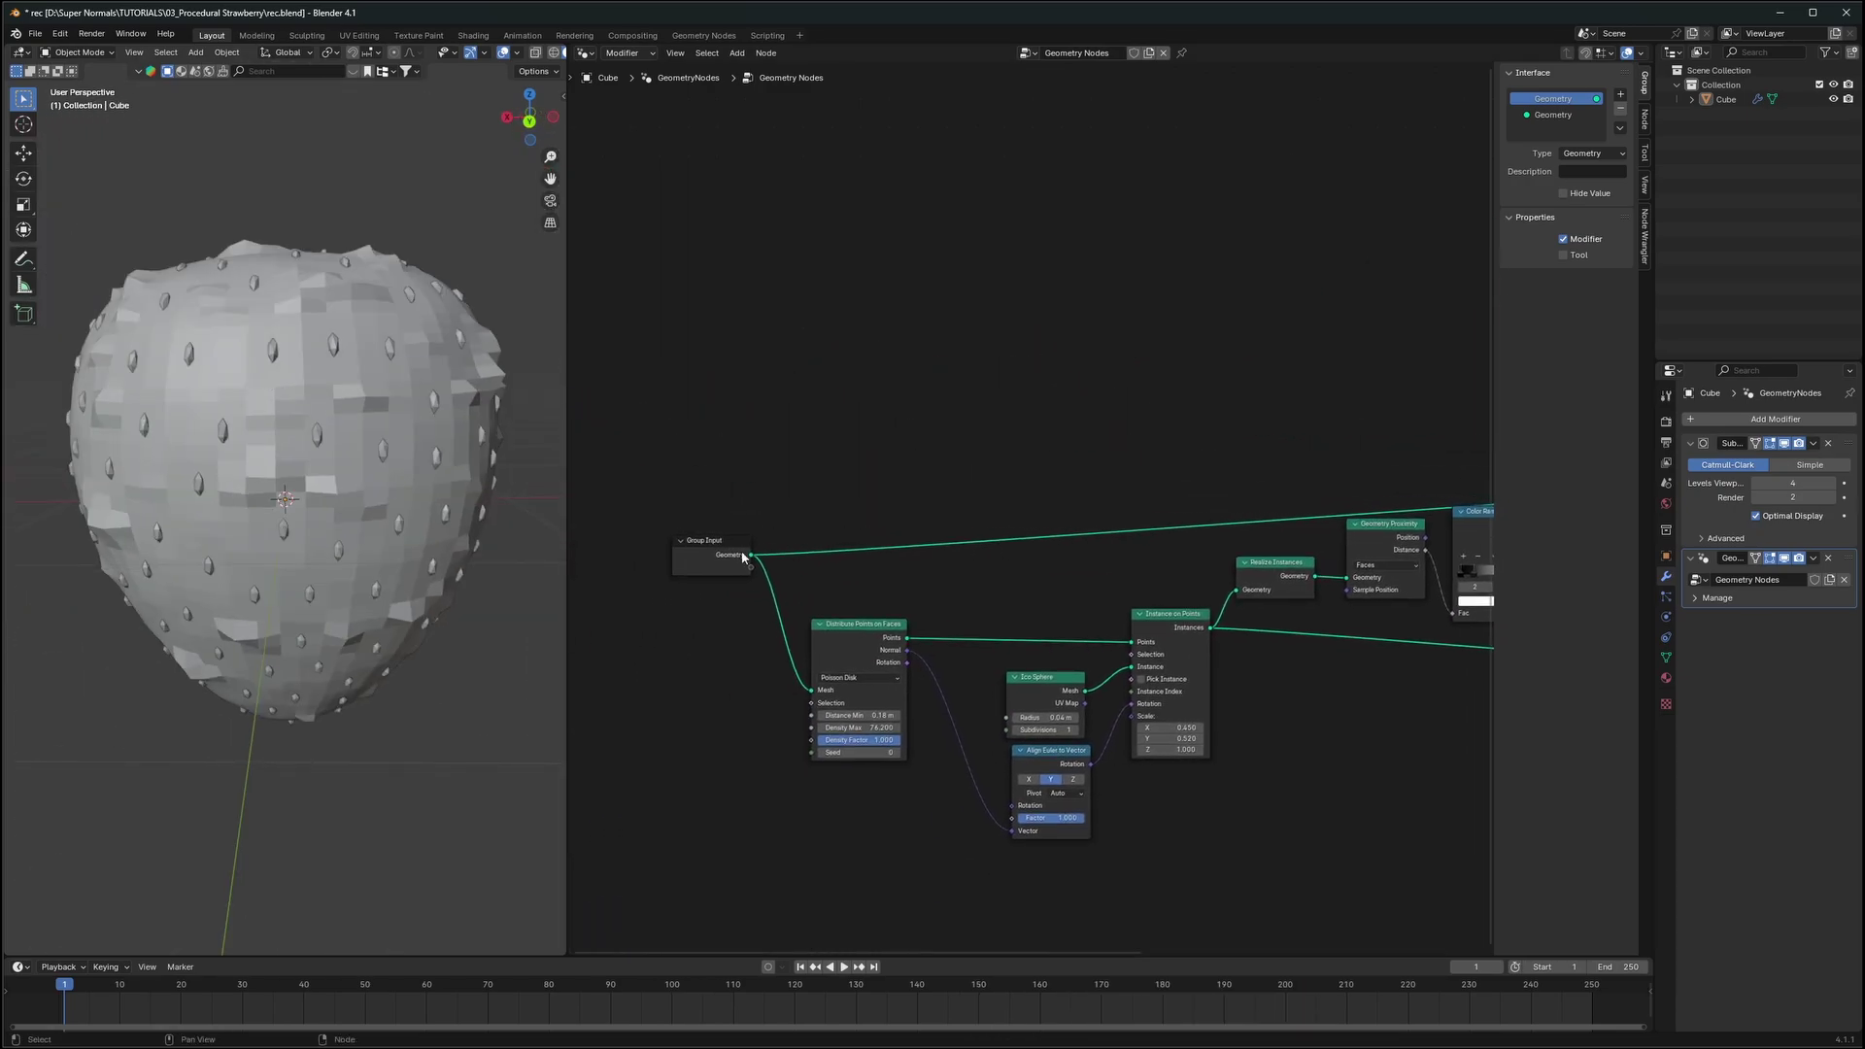
left_click_drag(728, 550, 713, 470)
Insert a Subdivide Mesh node on the link from Group Input to Set Position
middle_click_drag(1299, 528, 1262, 569)
scroll(984, 555, "up", 5)
scroll(833, 532, "up", 4)
middle_click_drag(833, 532, 1258, 574)
scroll(1262, 562, "down", 1)
key("shift+a")
left_click(1009, 455)
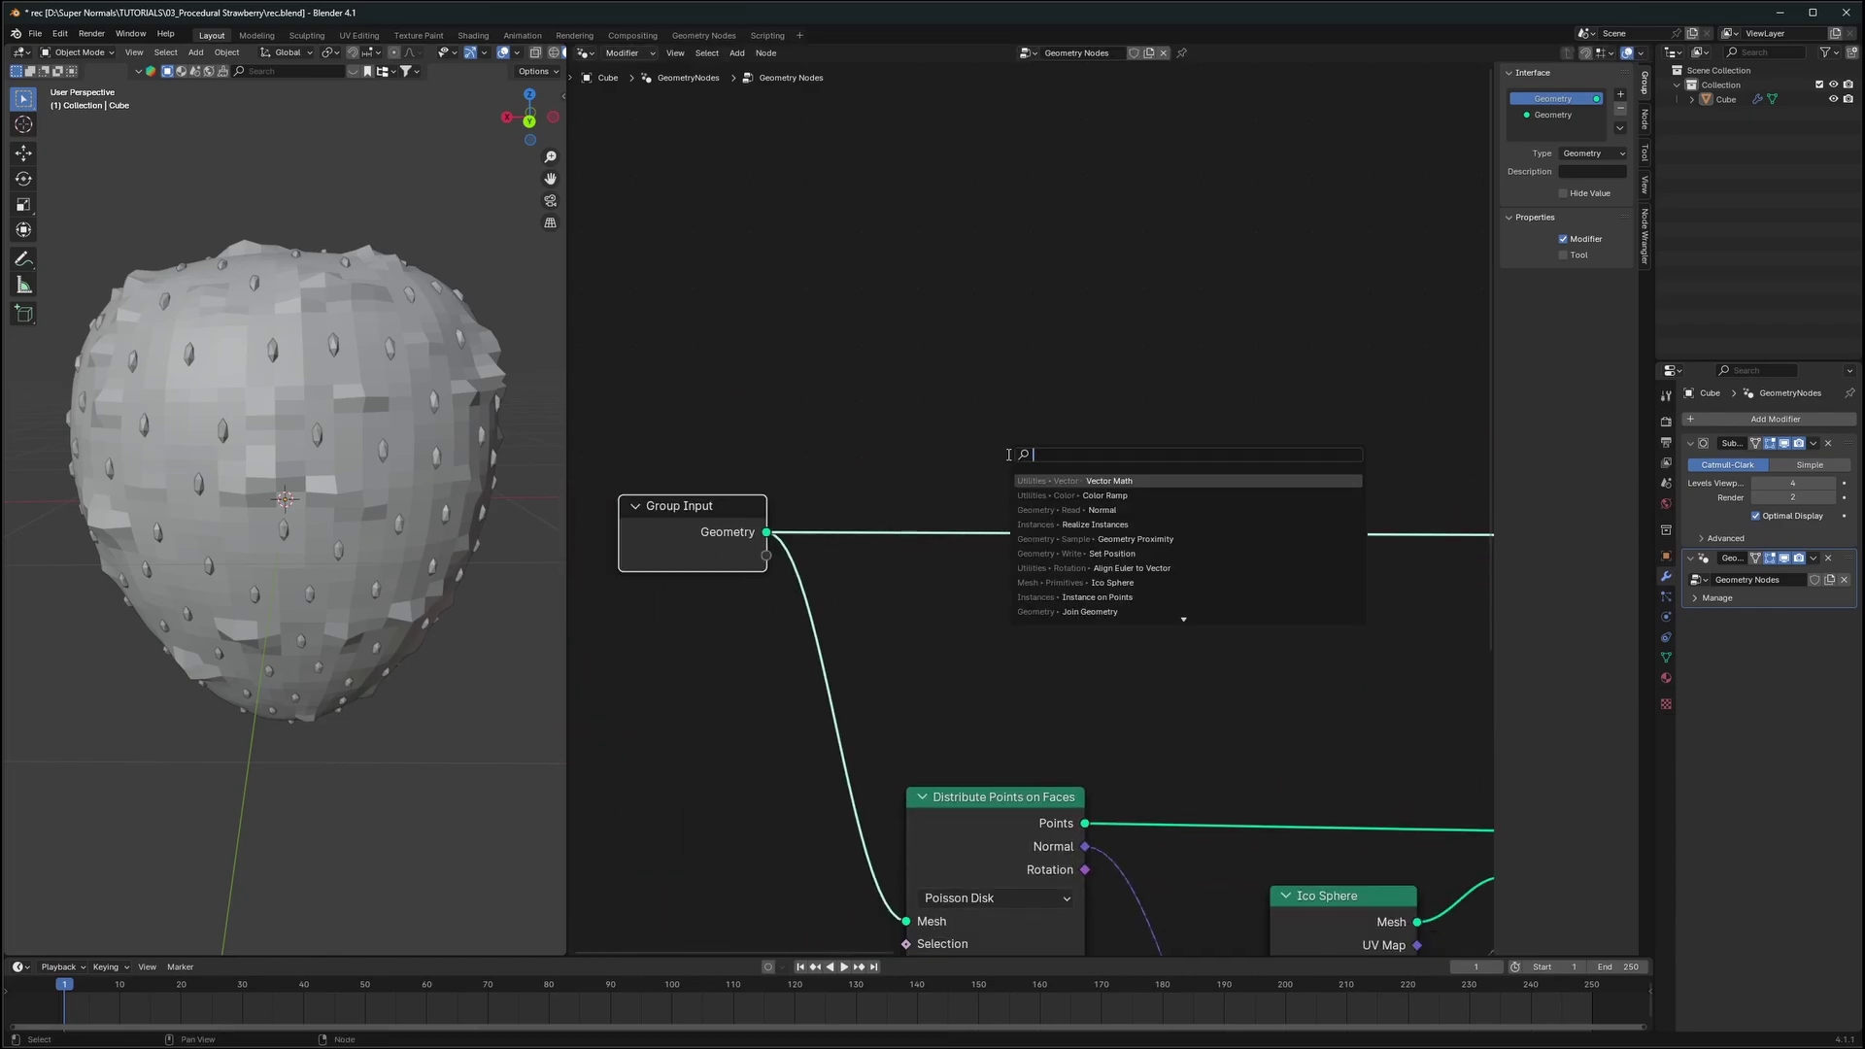
type("subs")
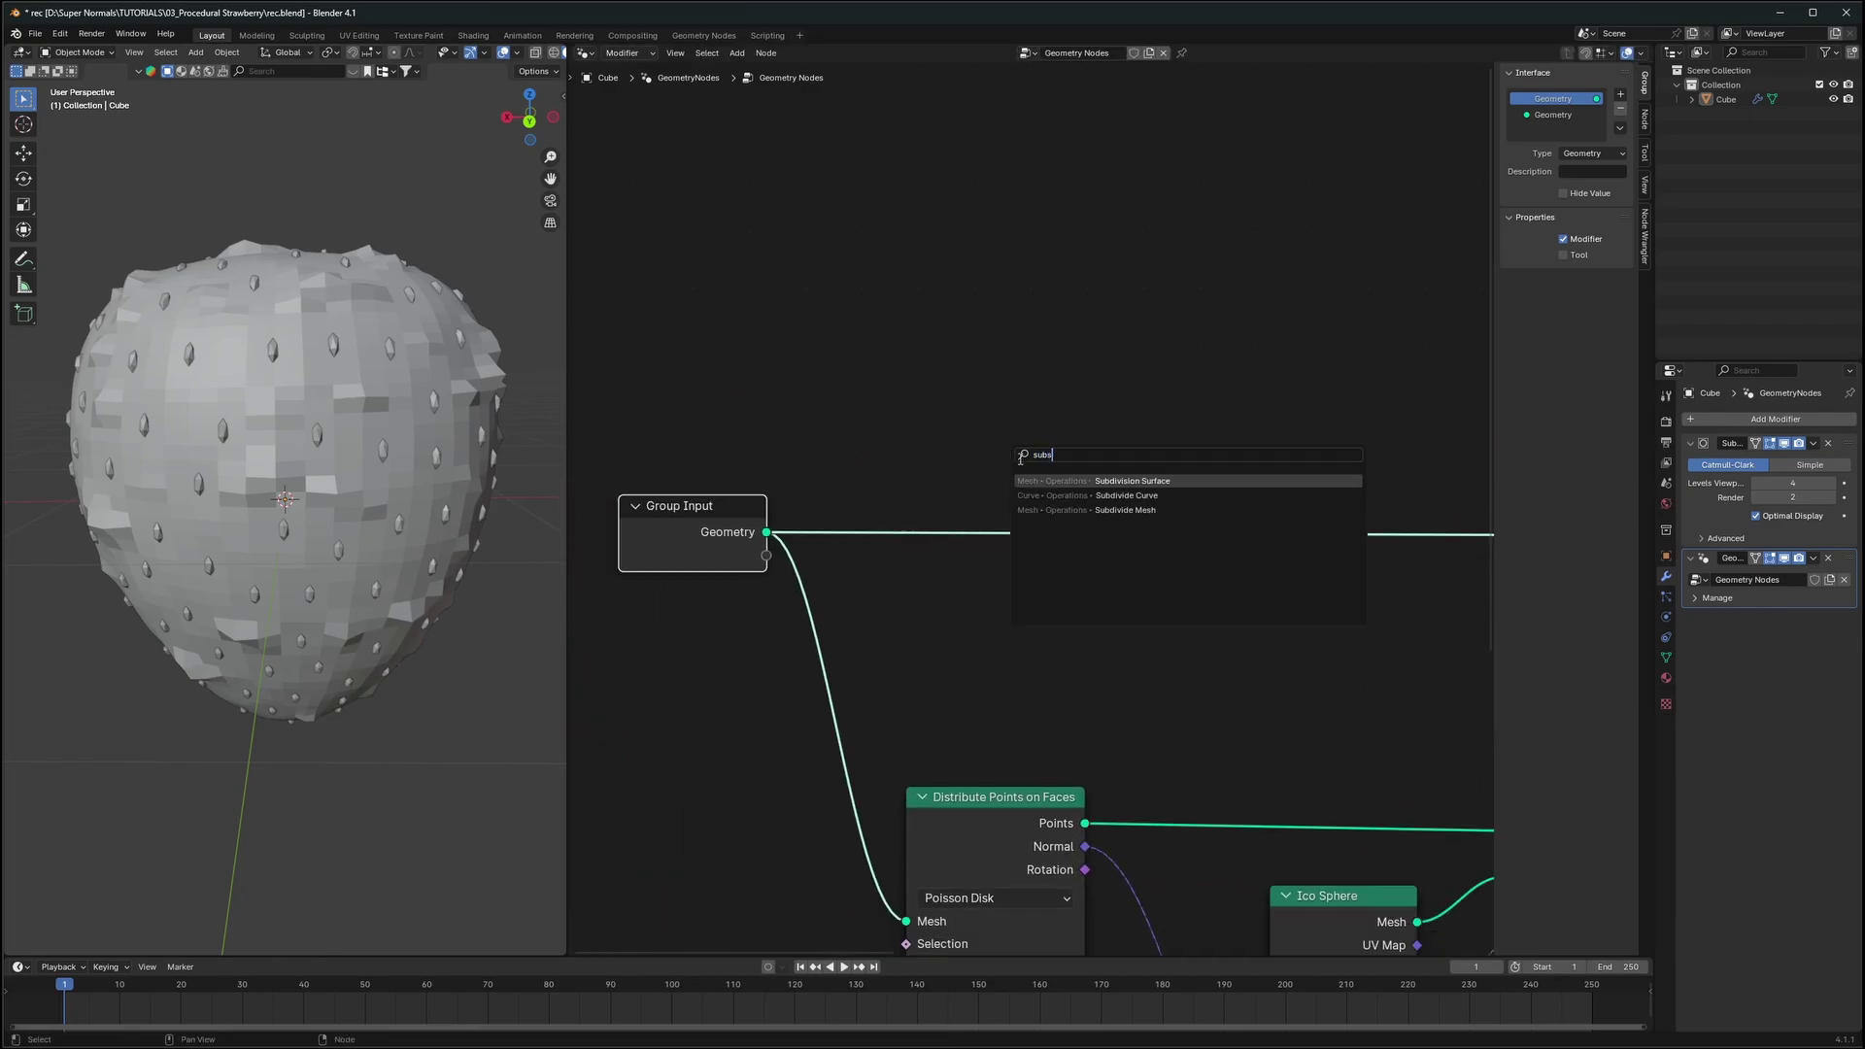
key("Down")
key("Down")
key("Return")
left_click(863, 467)
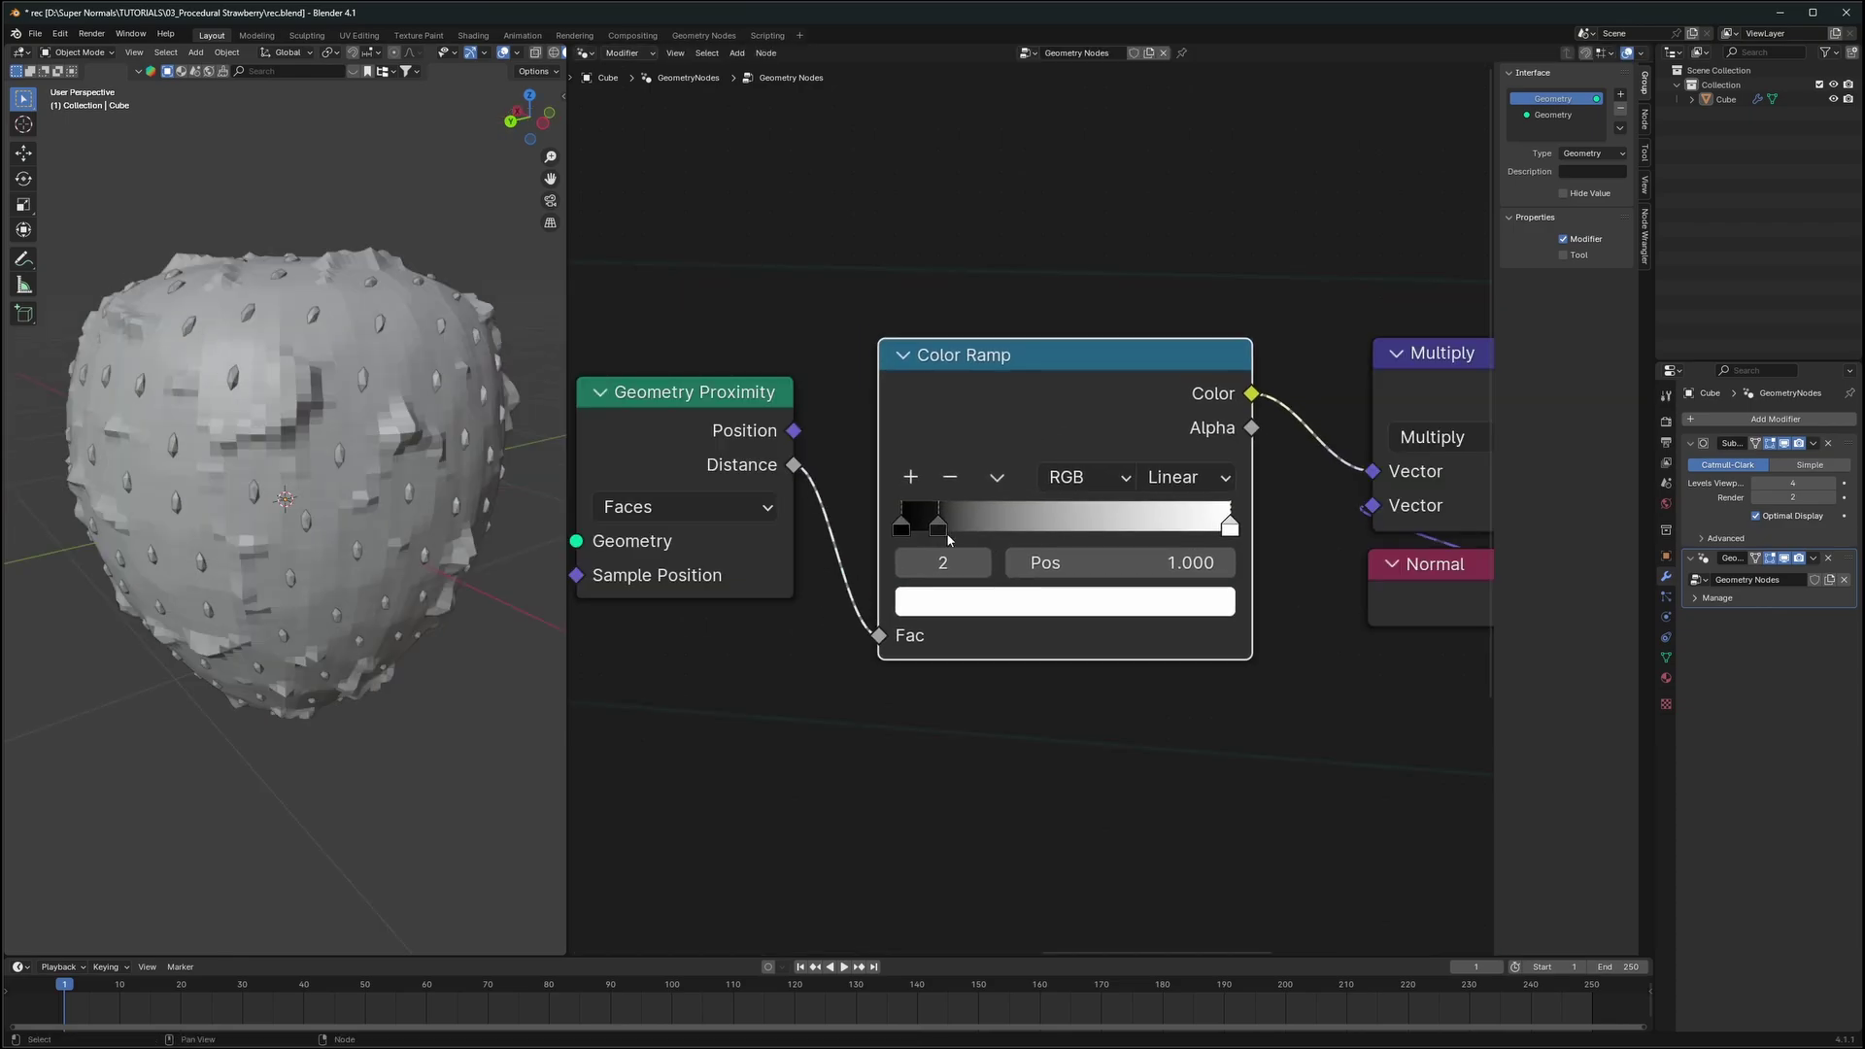
Darken the Color Ramp's white end stop to reduce the surface displacement between the seeds
left_click(1141, 604)
left_click_drag(1200, 139, 1205, 340)
middle_click_drag(411, 575, 468, 575)
scroll(343, 555, "up", 5)
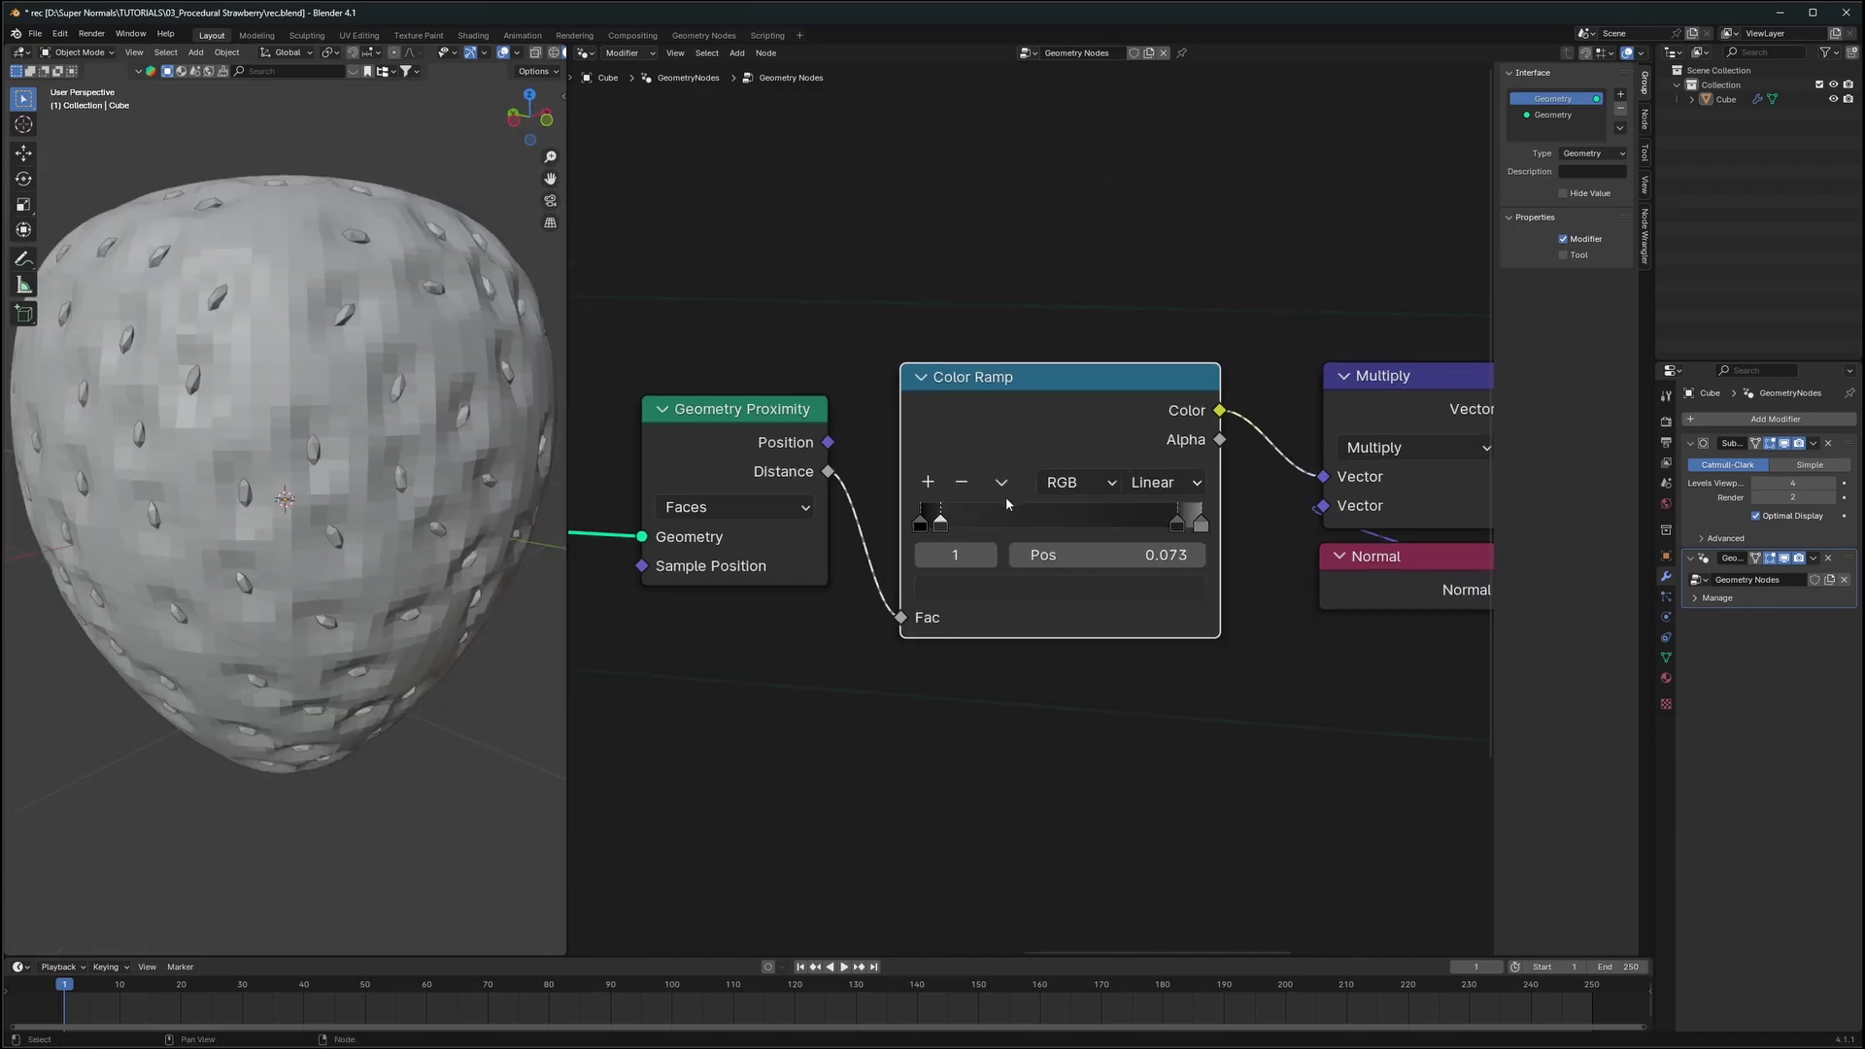
scroll(260, 431, "up", 3)
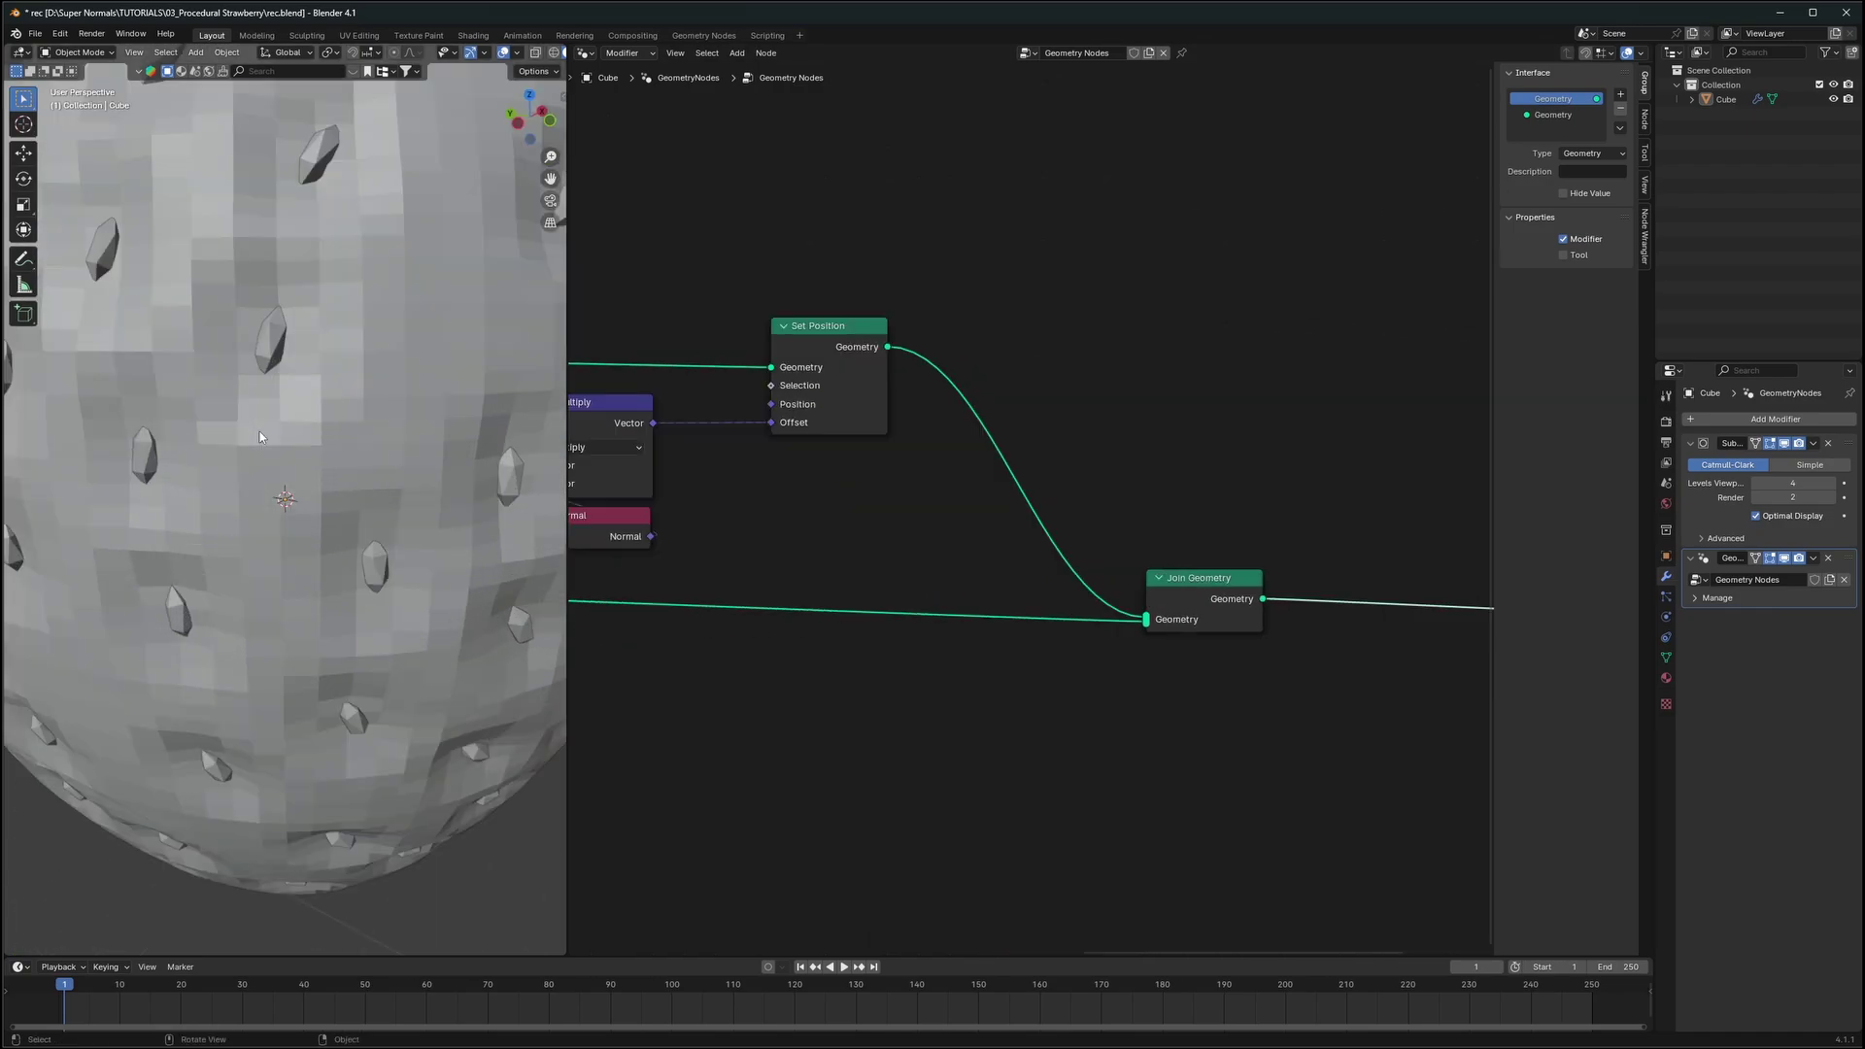
Insert a Set Shade Smooth node between Join Geometry and Group Output, and view the smoothed strawberry
scroll(259, 431, "down", 2)
middle_click_drag(1419, 514, 1067, 440)
key("shift+a")
type("set sh")
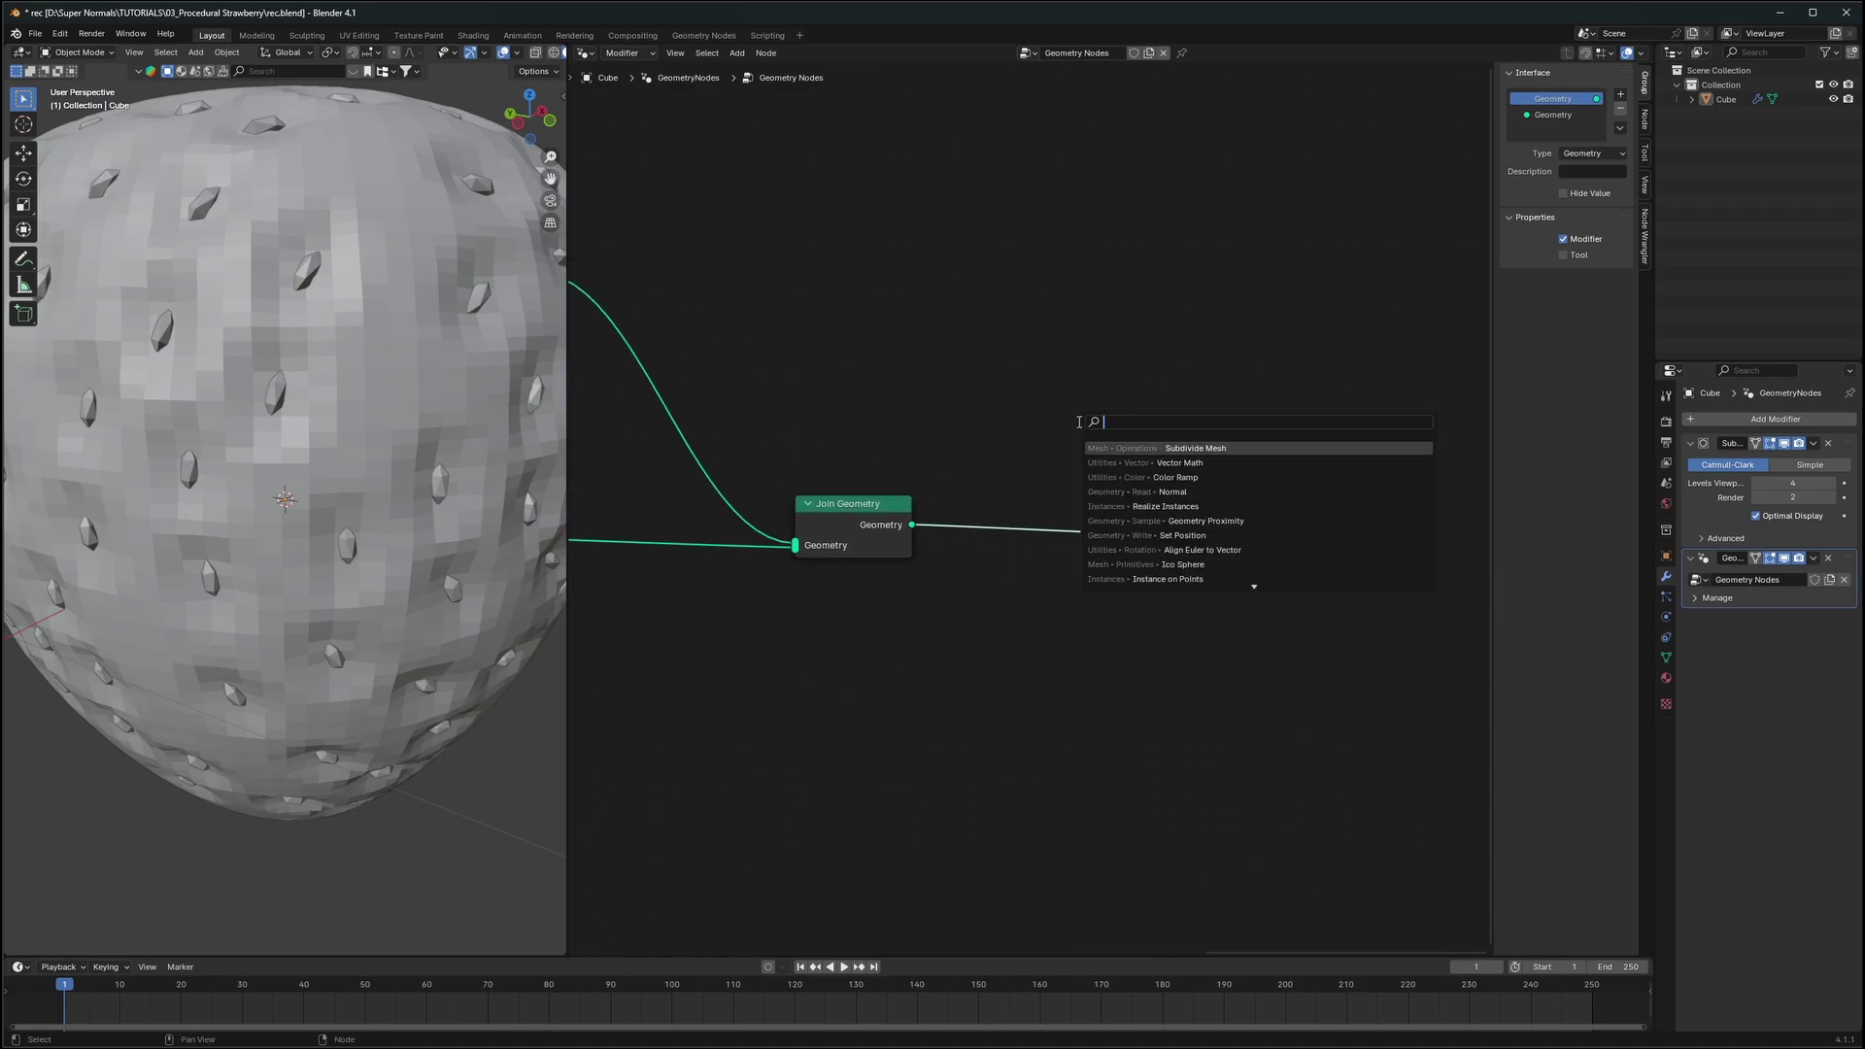
type("ade")
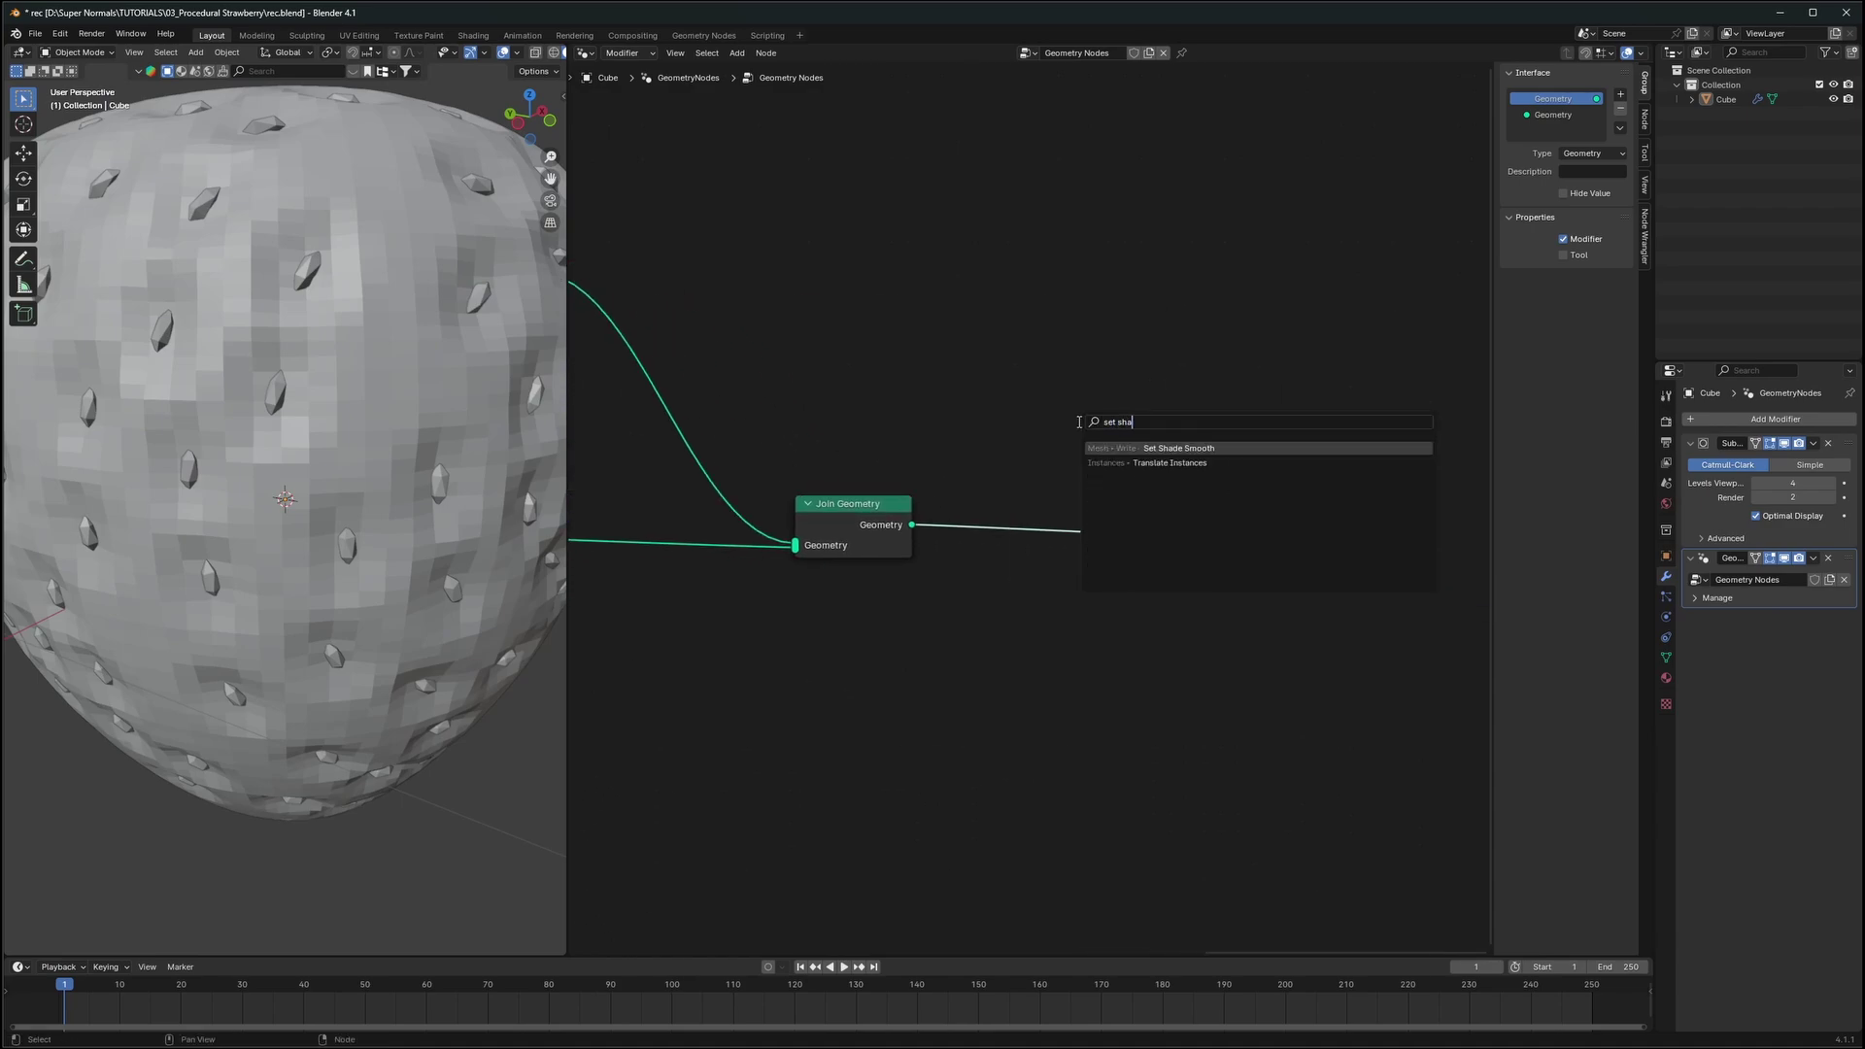
key("Return")
left_click(1055, 480)
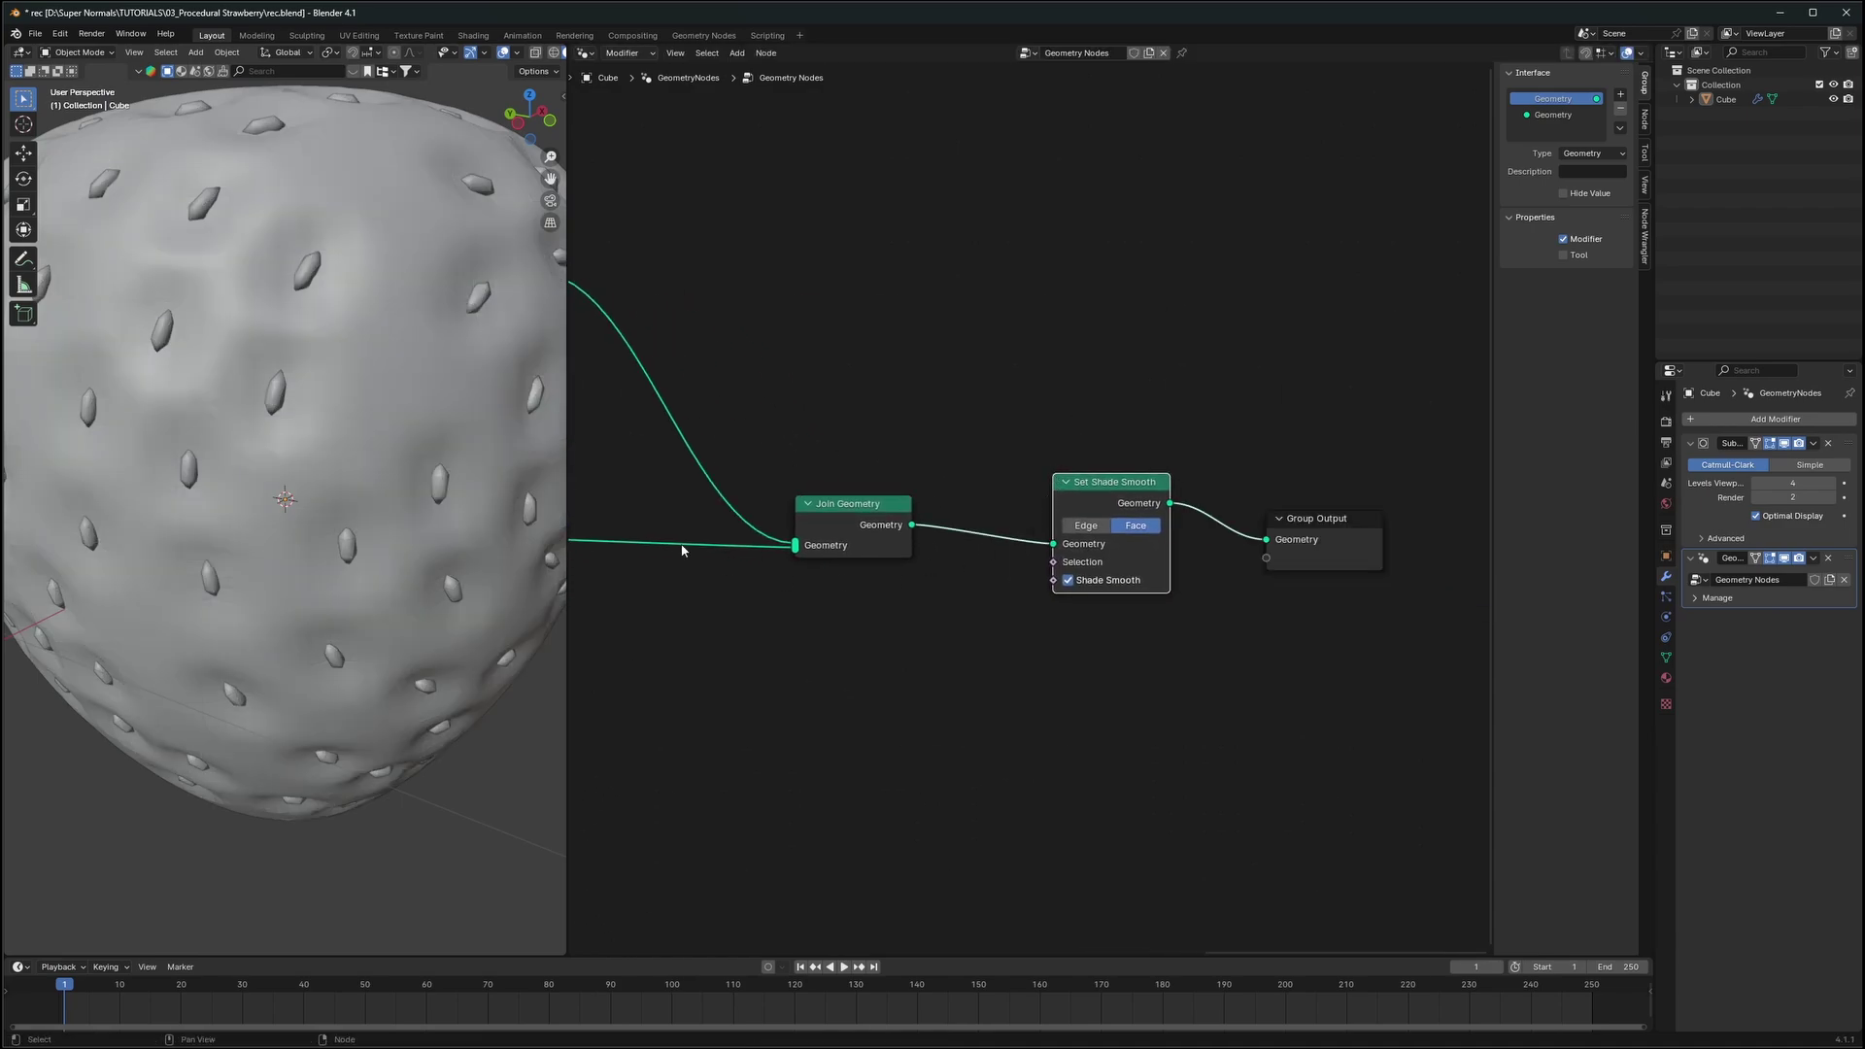
scroll(261, 532, "down", 3)
middle_click_drag(260, 532, 353, 570)
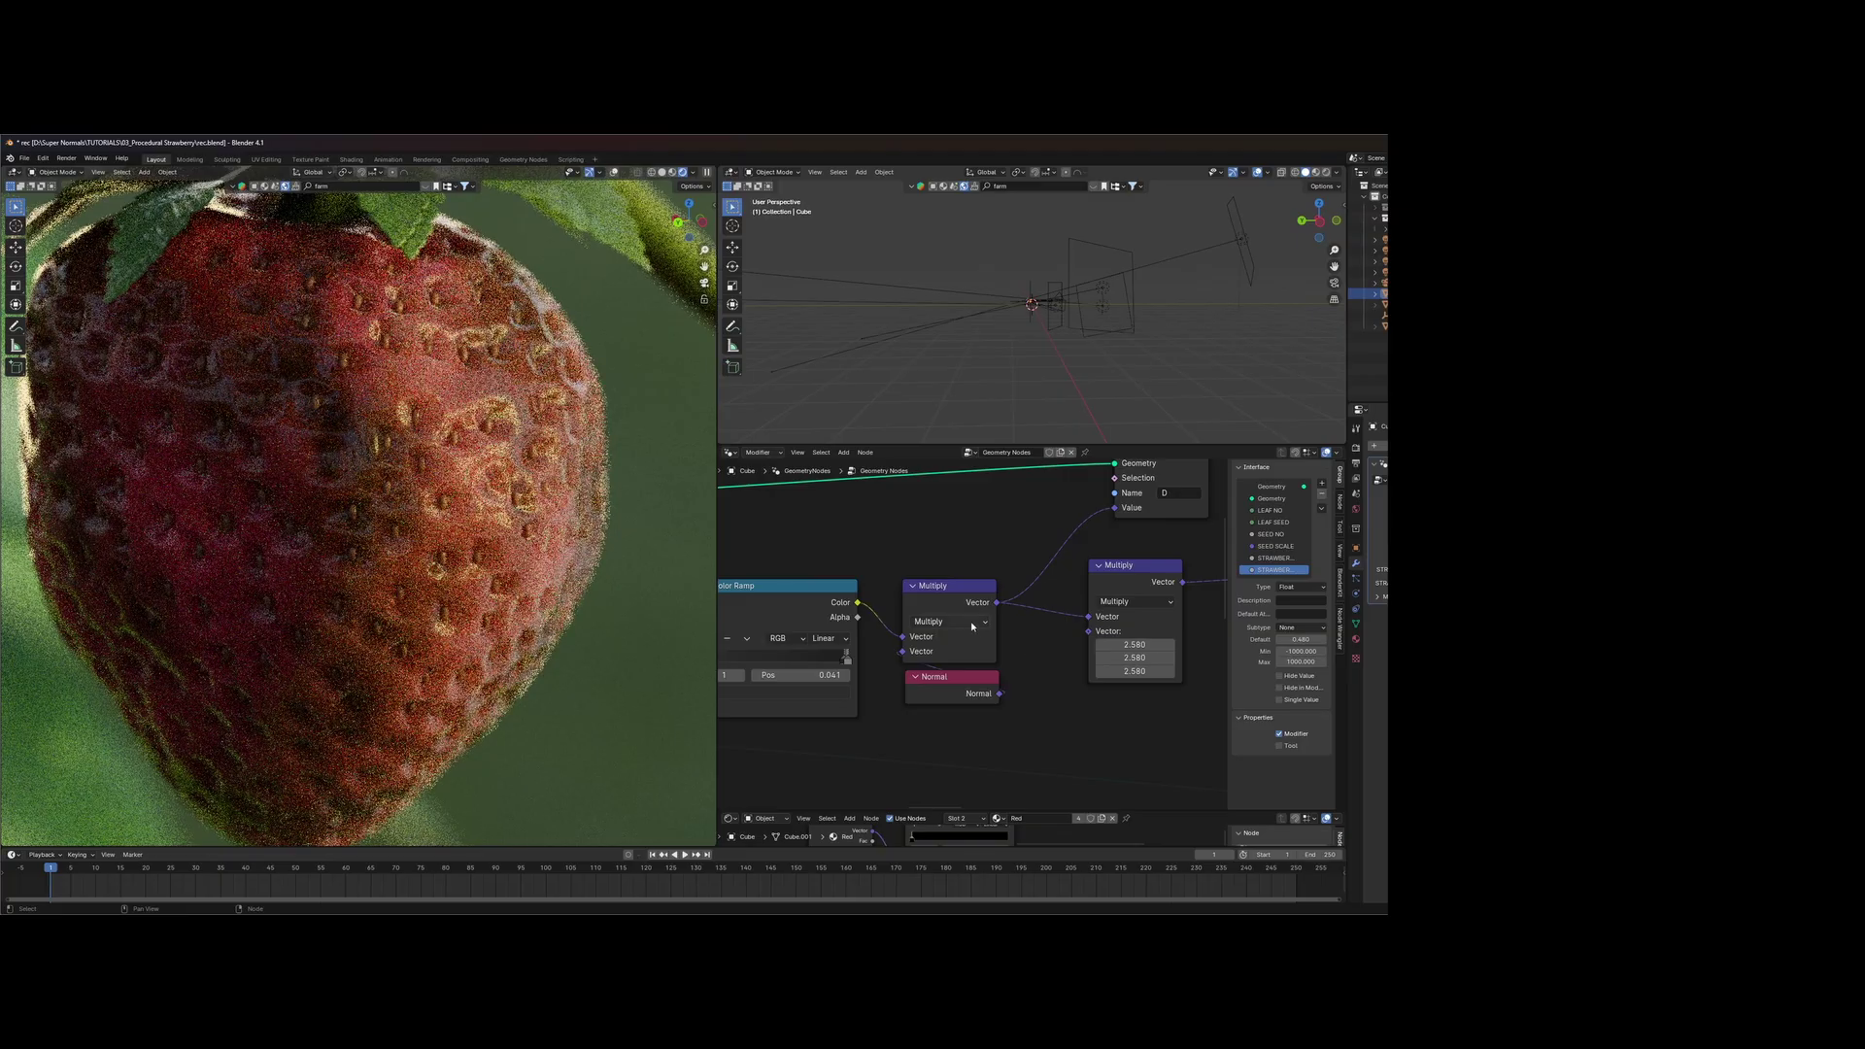
In the finished strawberry scene, detach the last Multiply node before Set Position to compare the surface, and reinsert it
left_click(961, 641)
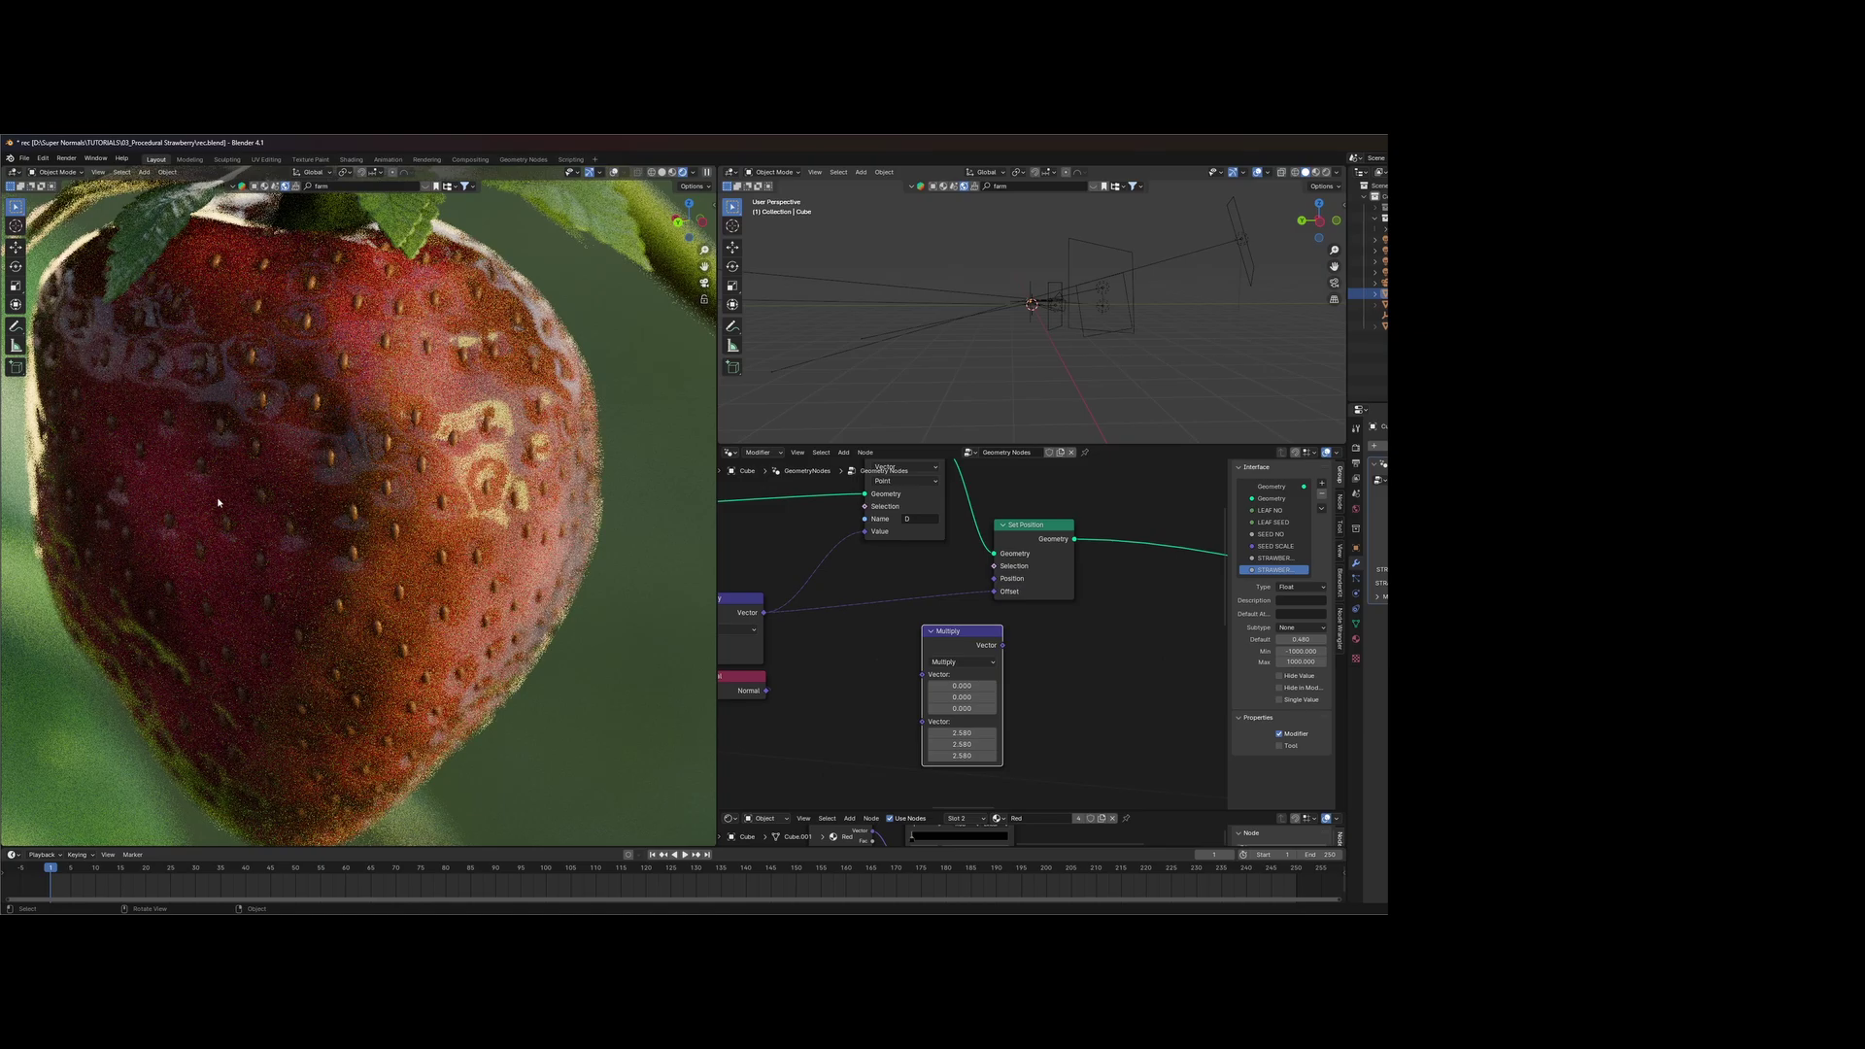
scroll(370, 436, "up", 1)
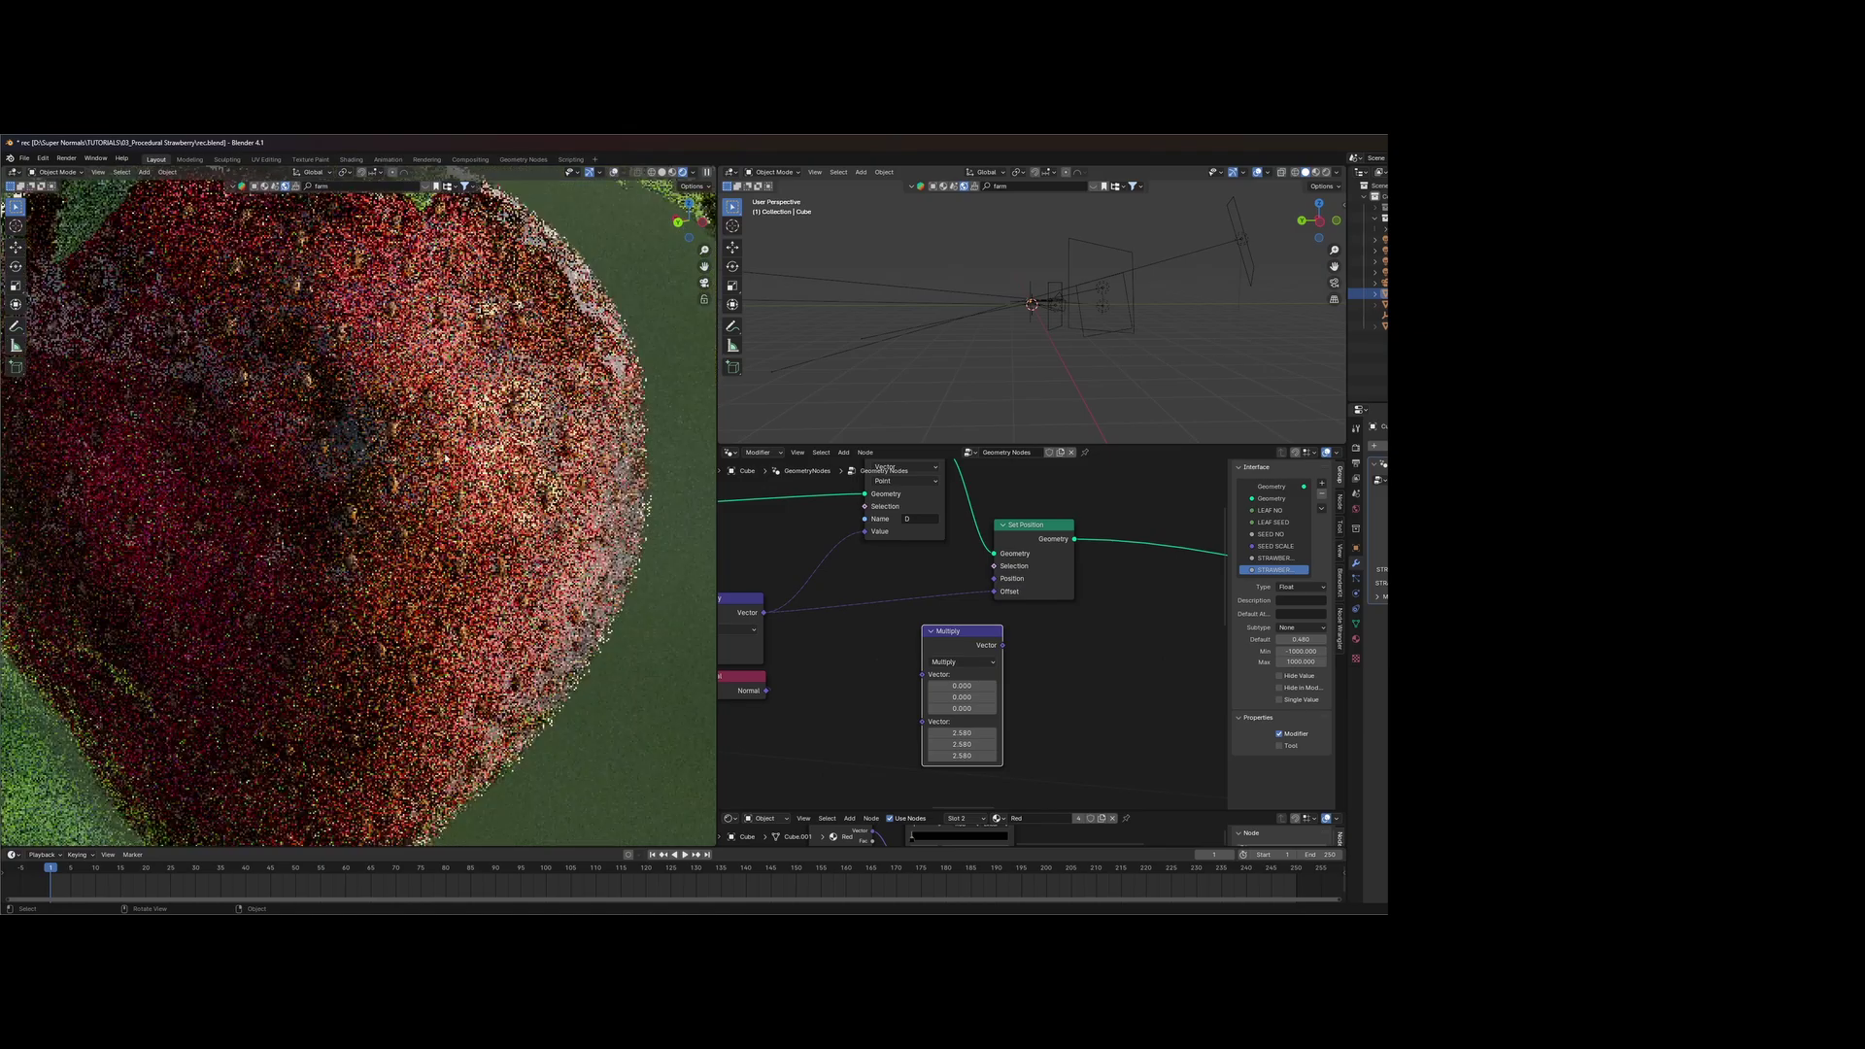
scroll(370, 436, "down", 1)
scroll(967, 628, "down", 1)
left_click_drag(960, 628, 912, 583)
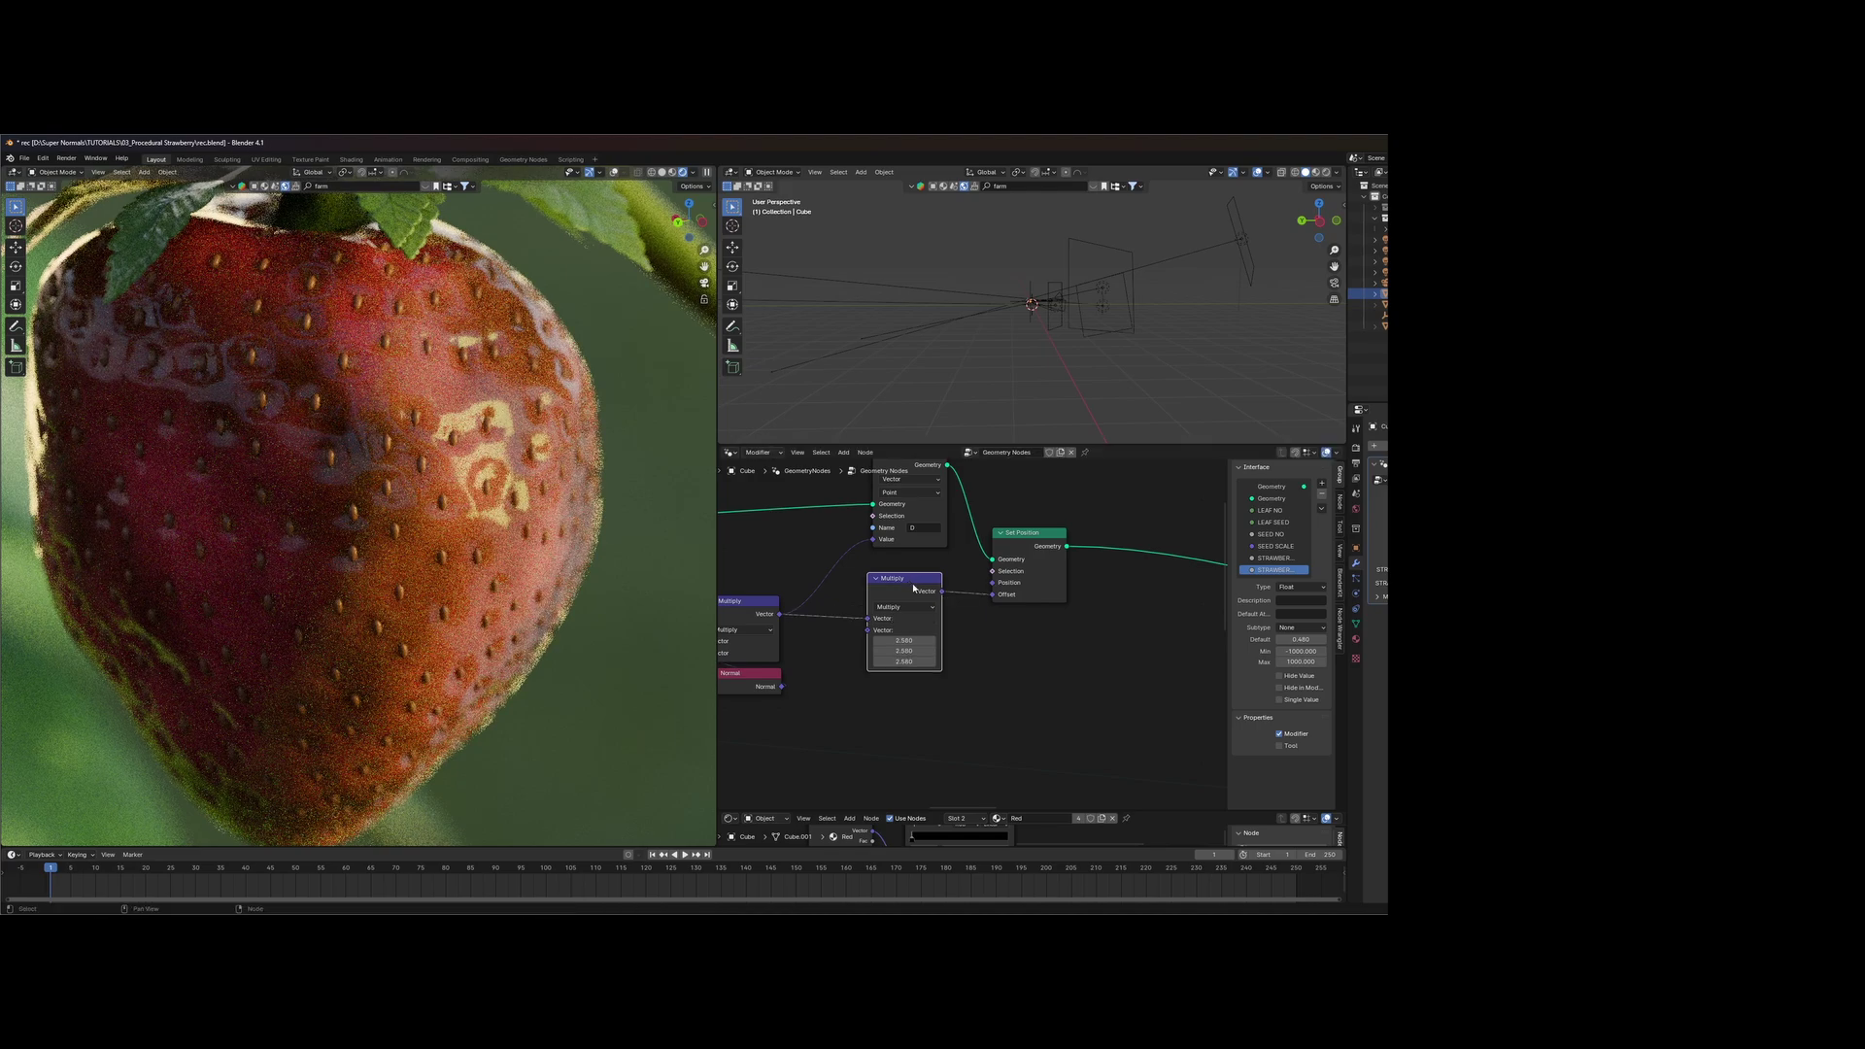
Move Group Input away from Join Geometry and insert a Set Position node on the link between them
scroll(448, 404, "down", 3)
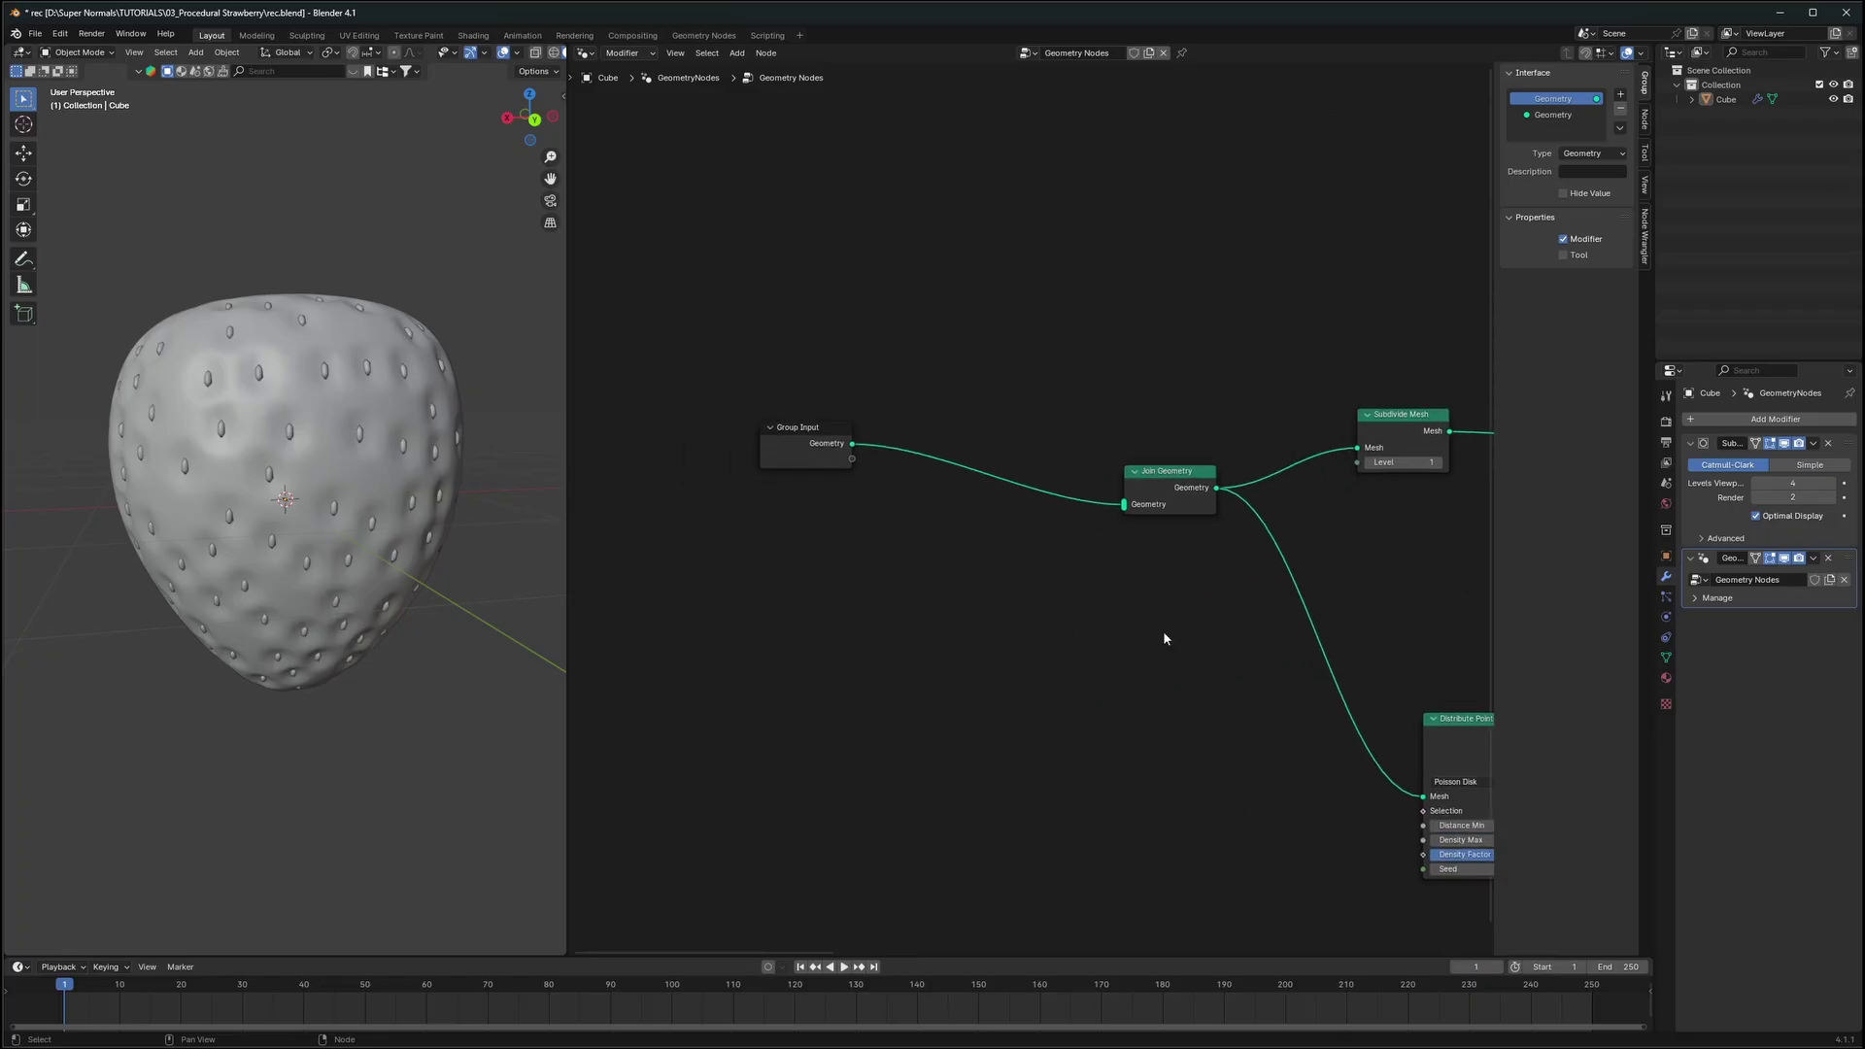
left_click_drag(836, 455, 774, 486)
scroll(777, 499, "up", 5)
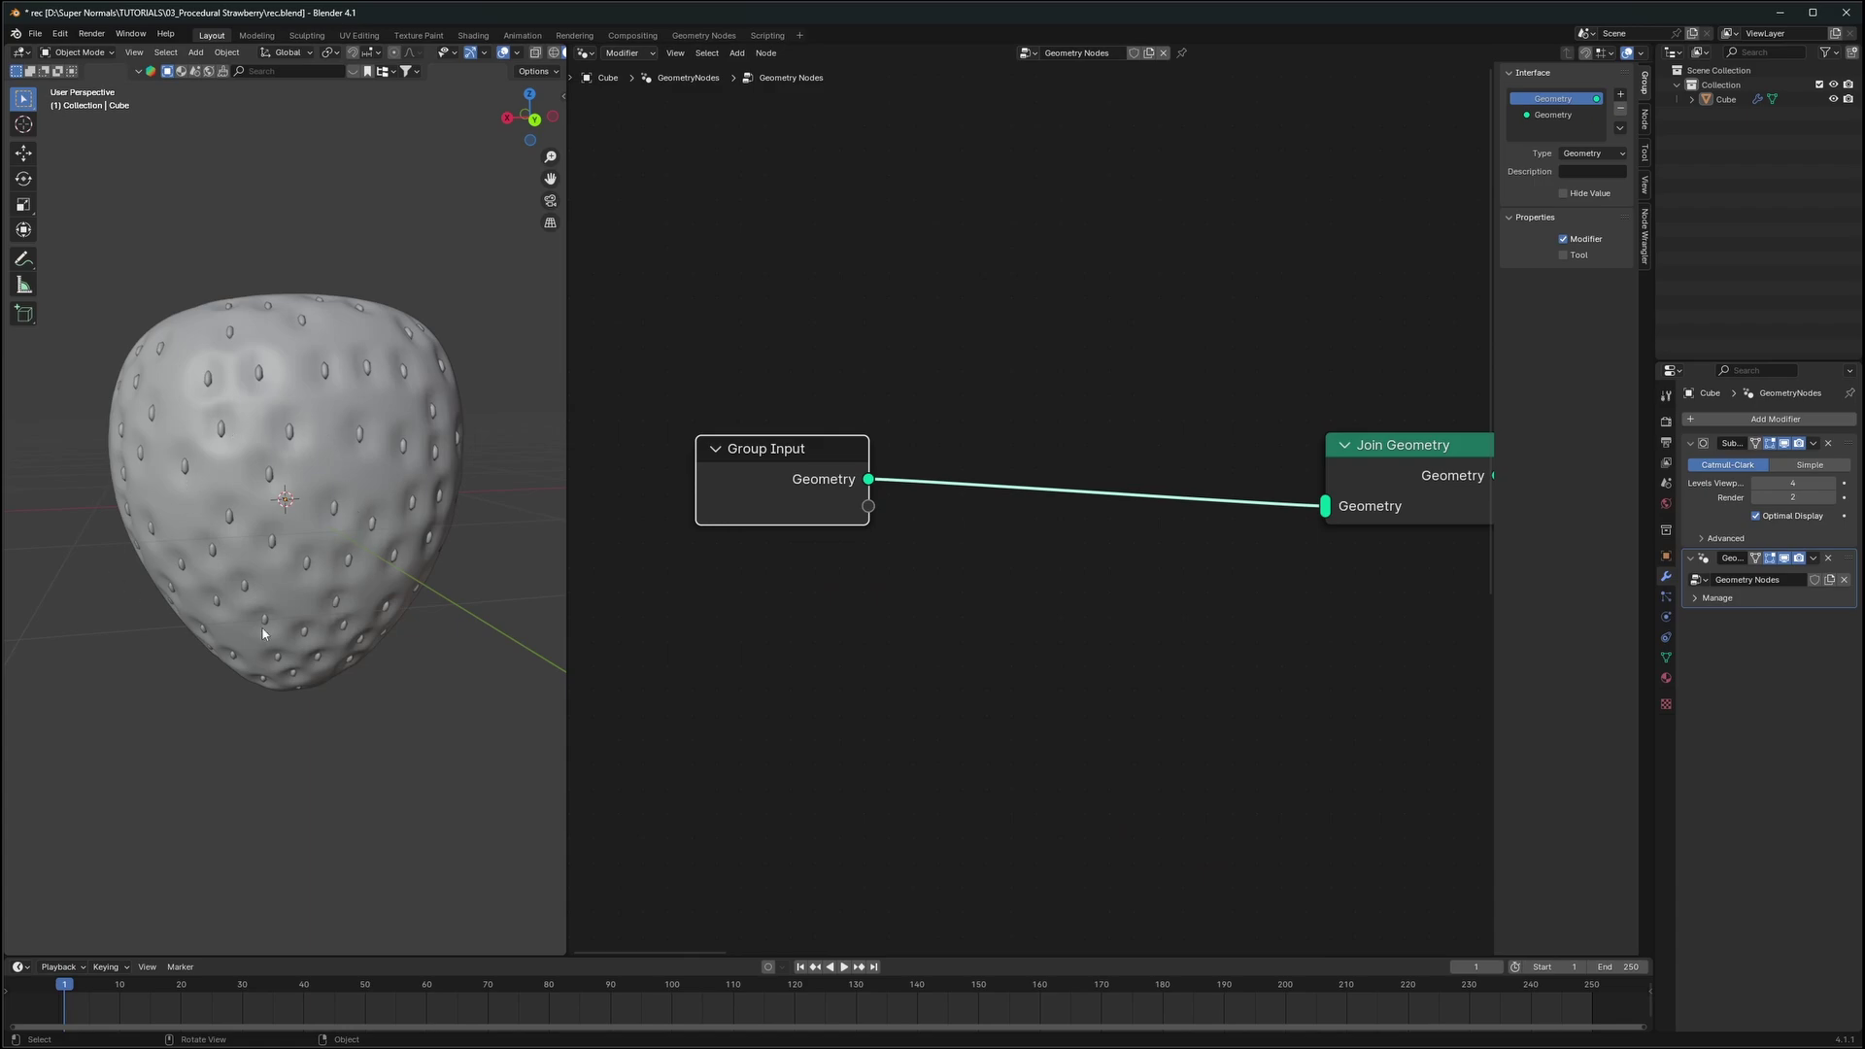
key("shift+a")
type("set")
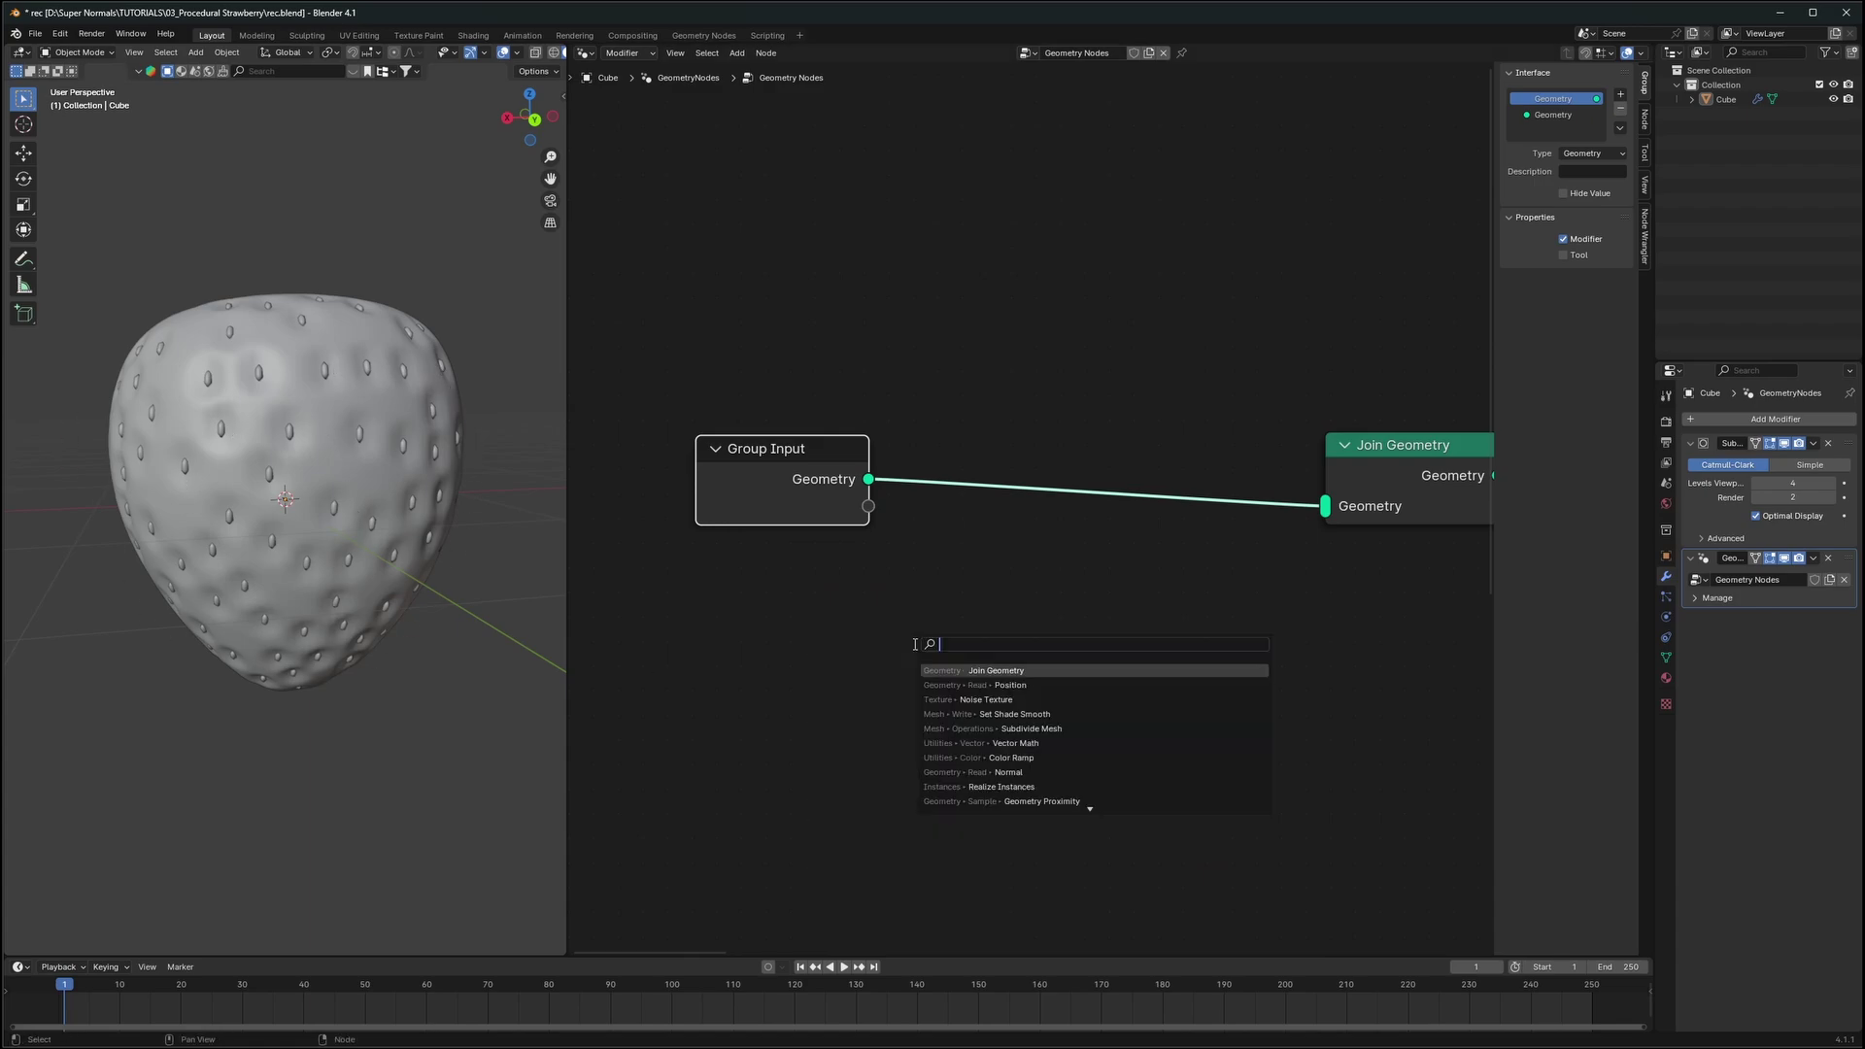
type(" po")
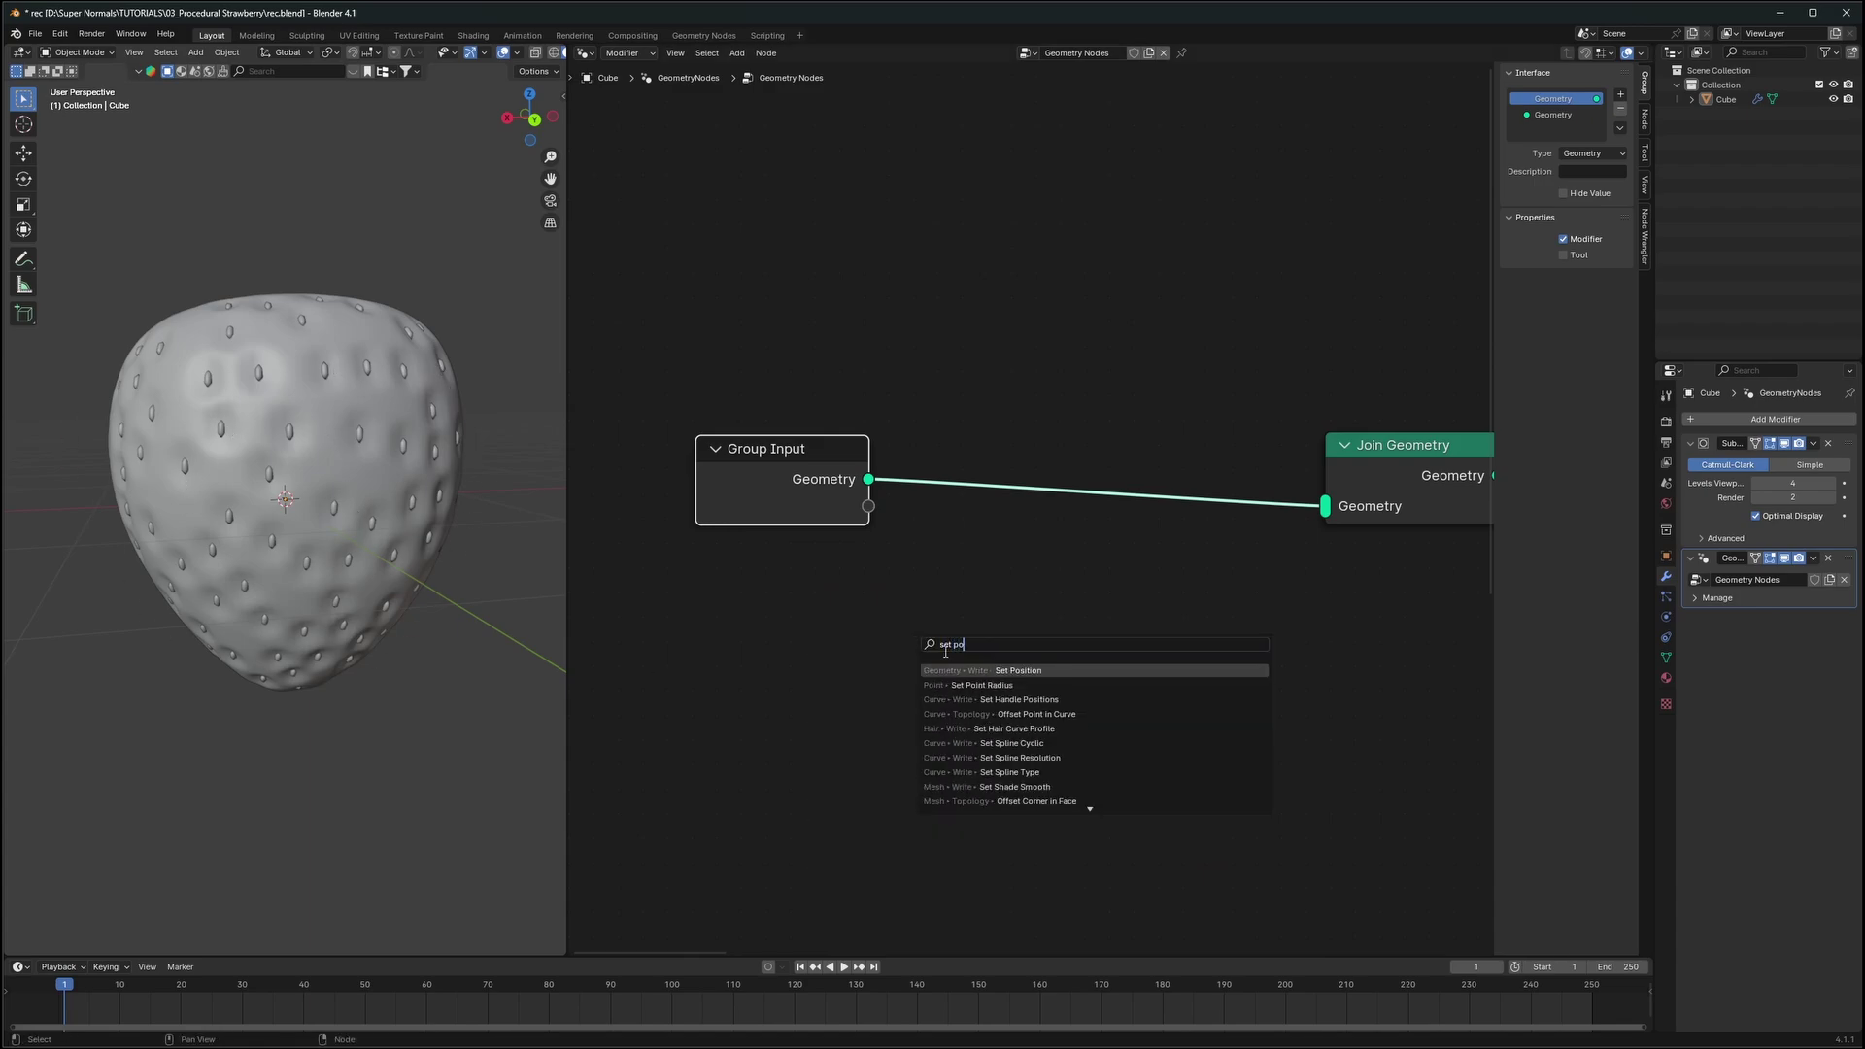
key("Return")
left_click(952, 661)
Add a Noise Texture node and connect its Fac output to the Offset of the Set Position node after Group Input
key("shift+a")
type("n")
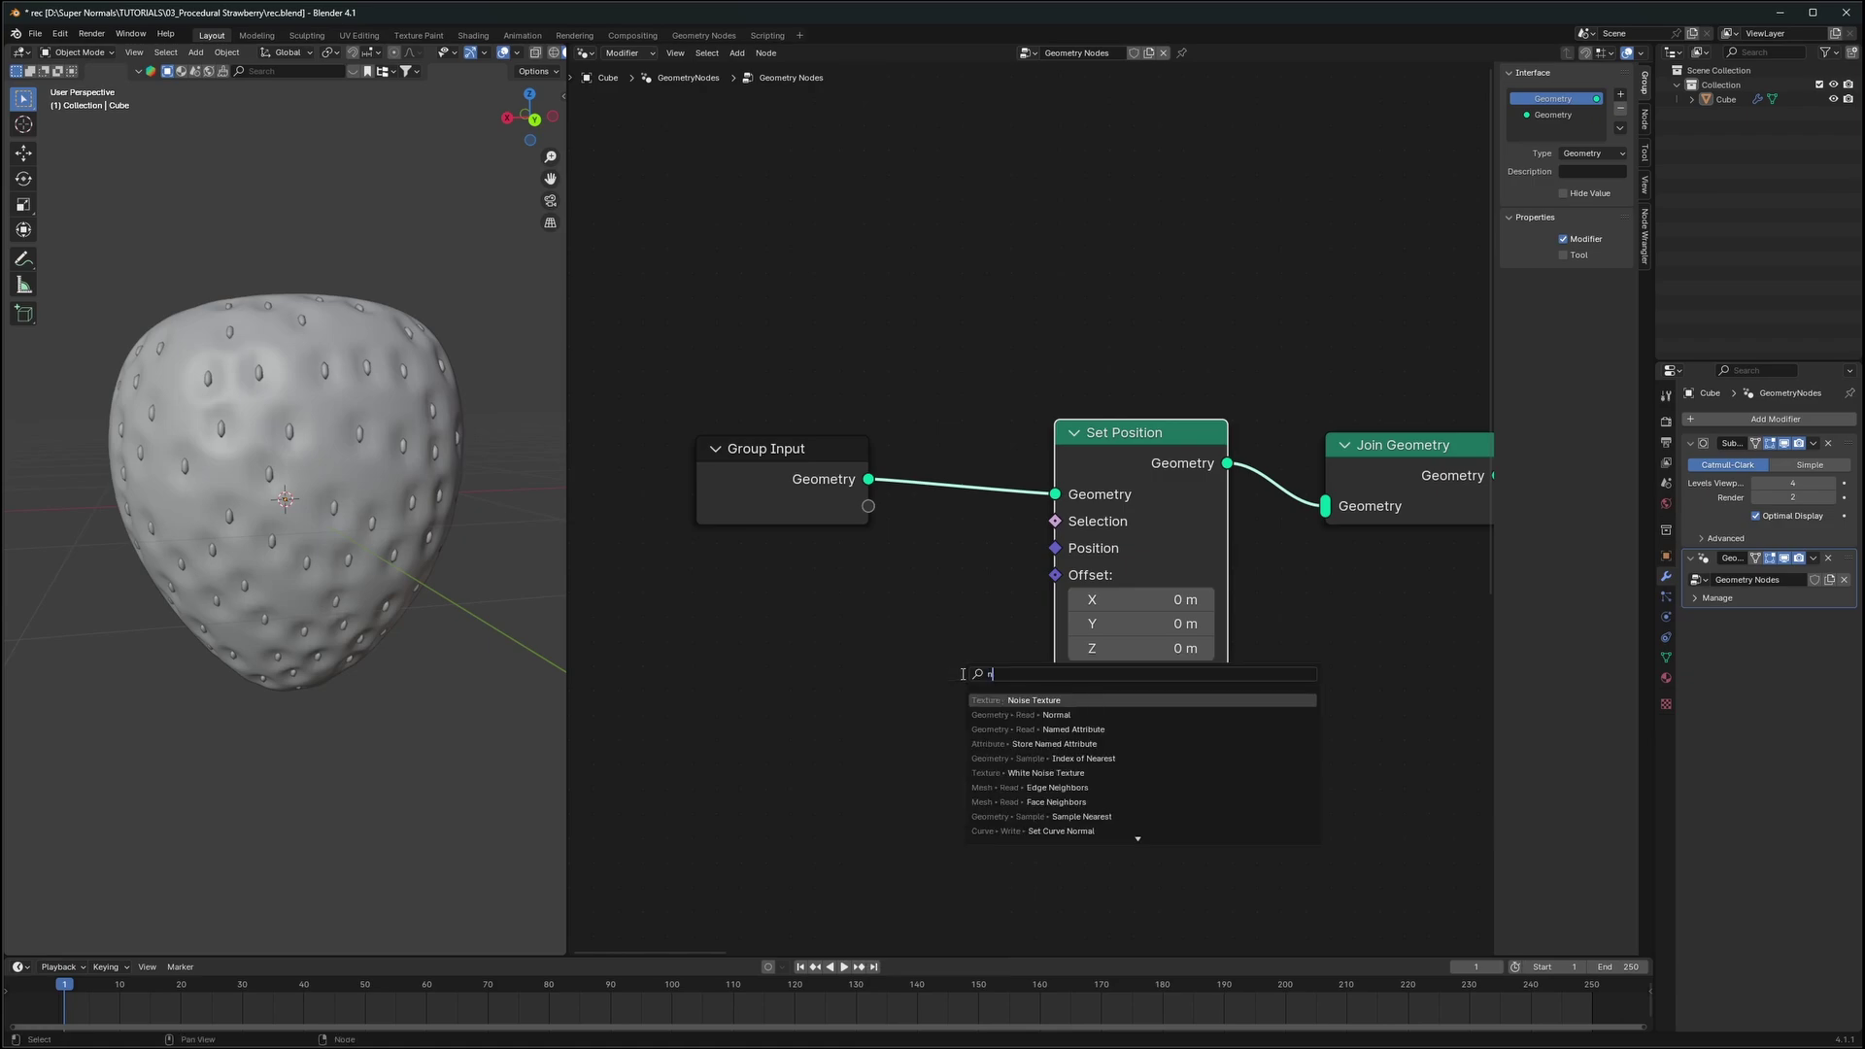
type("oise")
key("Return")
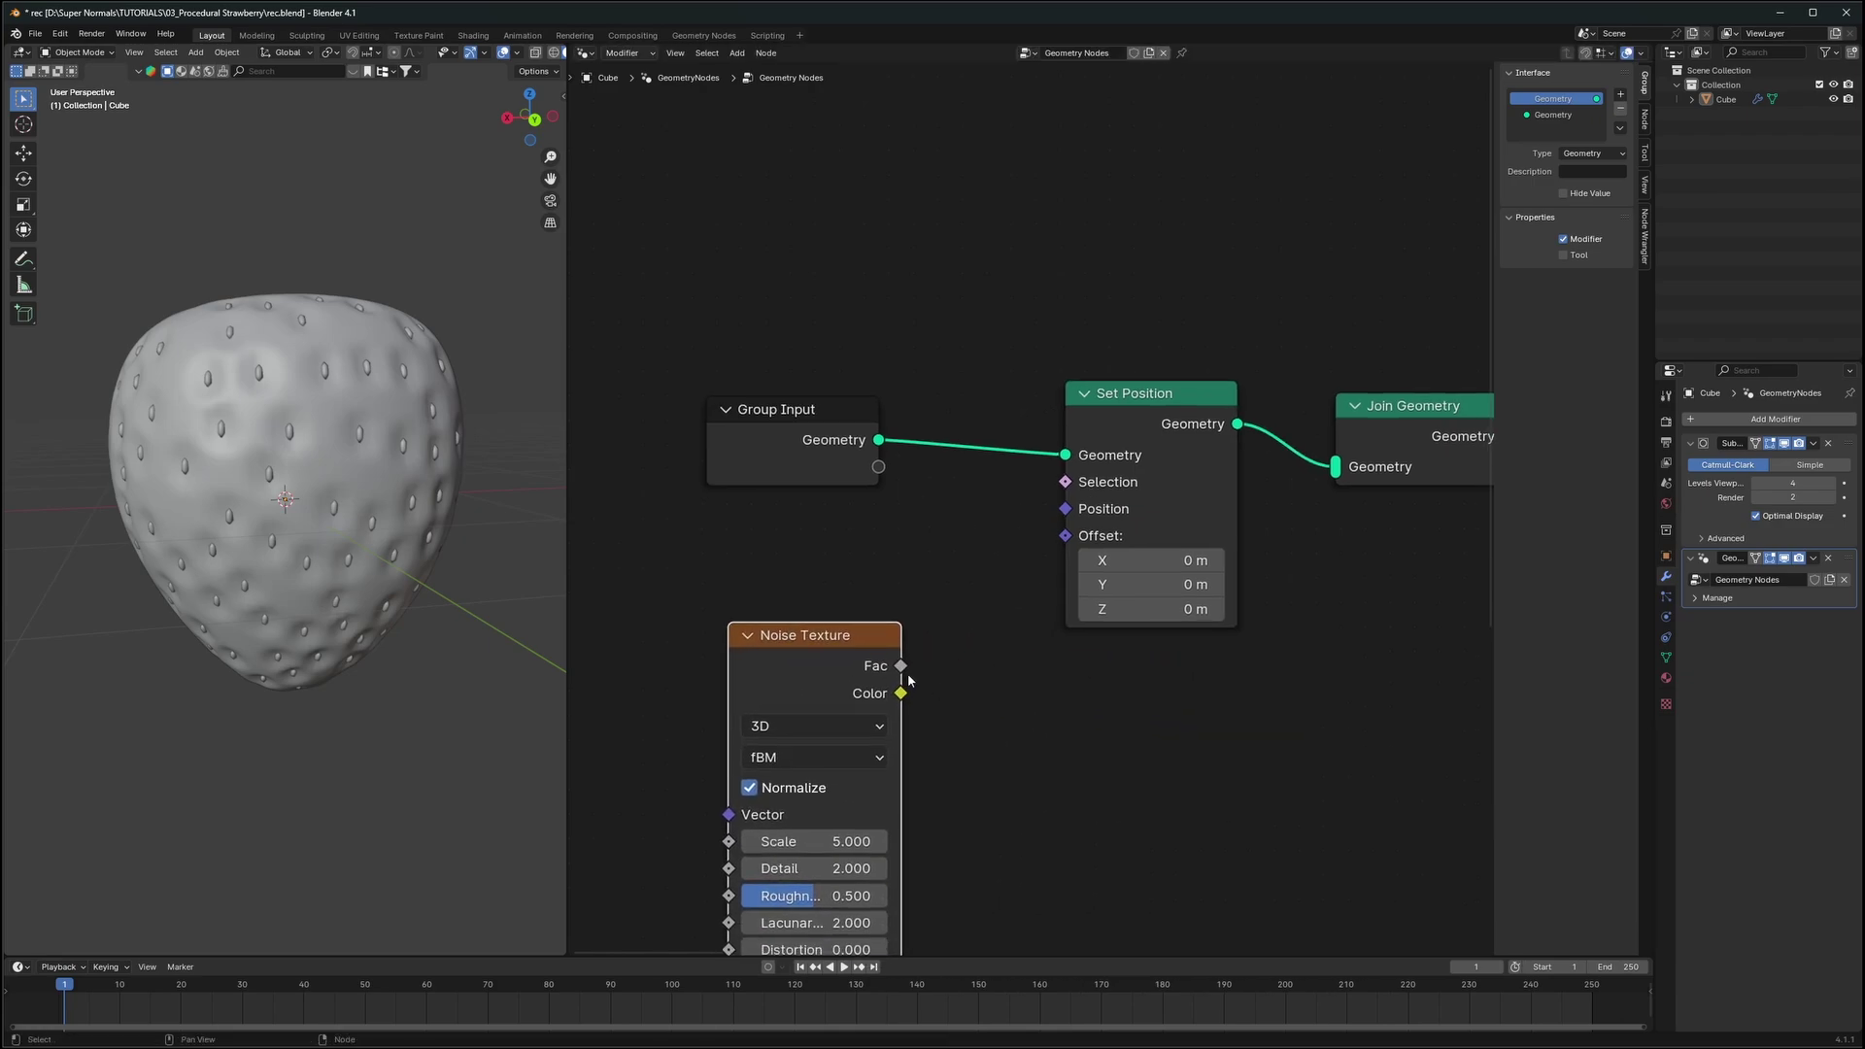
left_click_drag(1041, 566, 1062, 536)
scroll(349, 519, "down", 1)
scroll(349, 520, "up", 2)
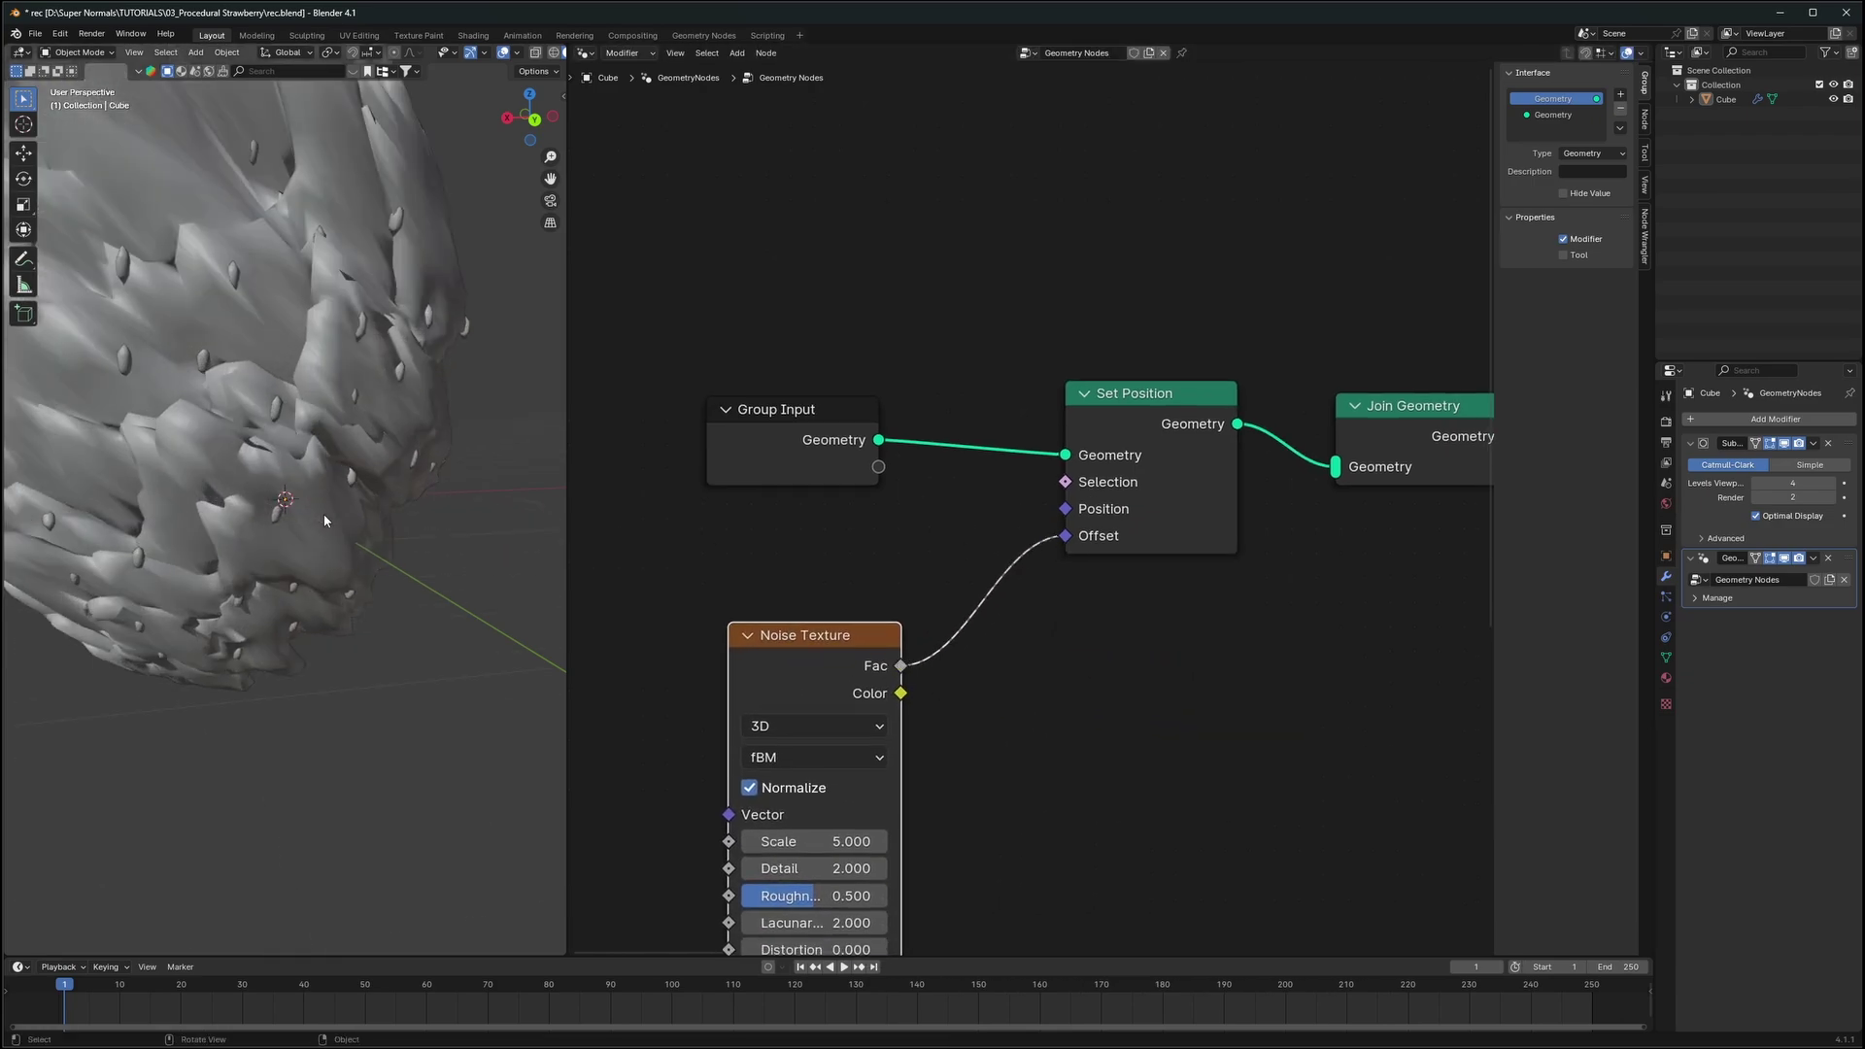
Insert a Vector Math node set to Add between the Noise Texture's Fac output and the Set Position Offset
left_click_drag(785, 661, 827, 815)
key("shift+a")
left_click(839, 630)
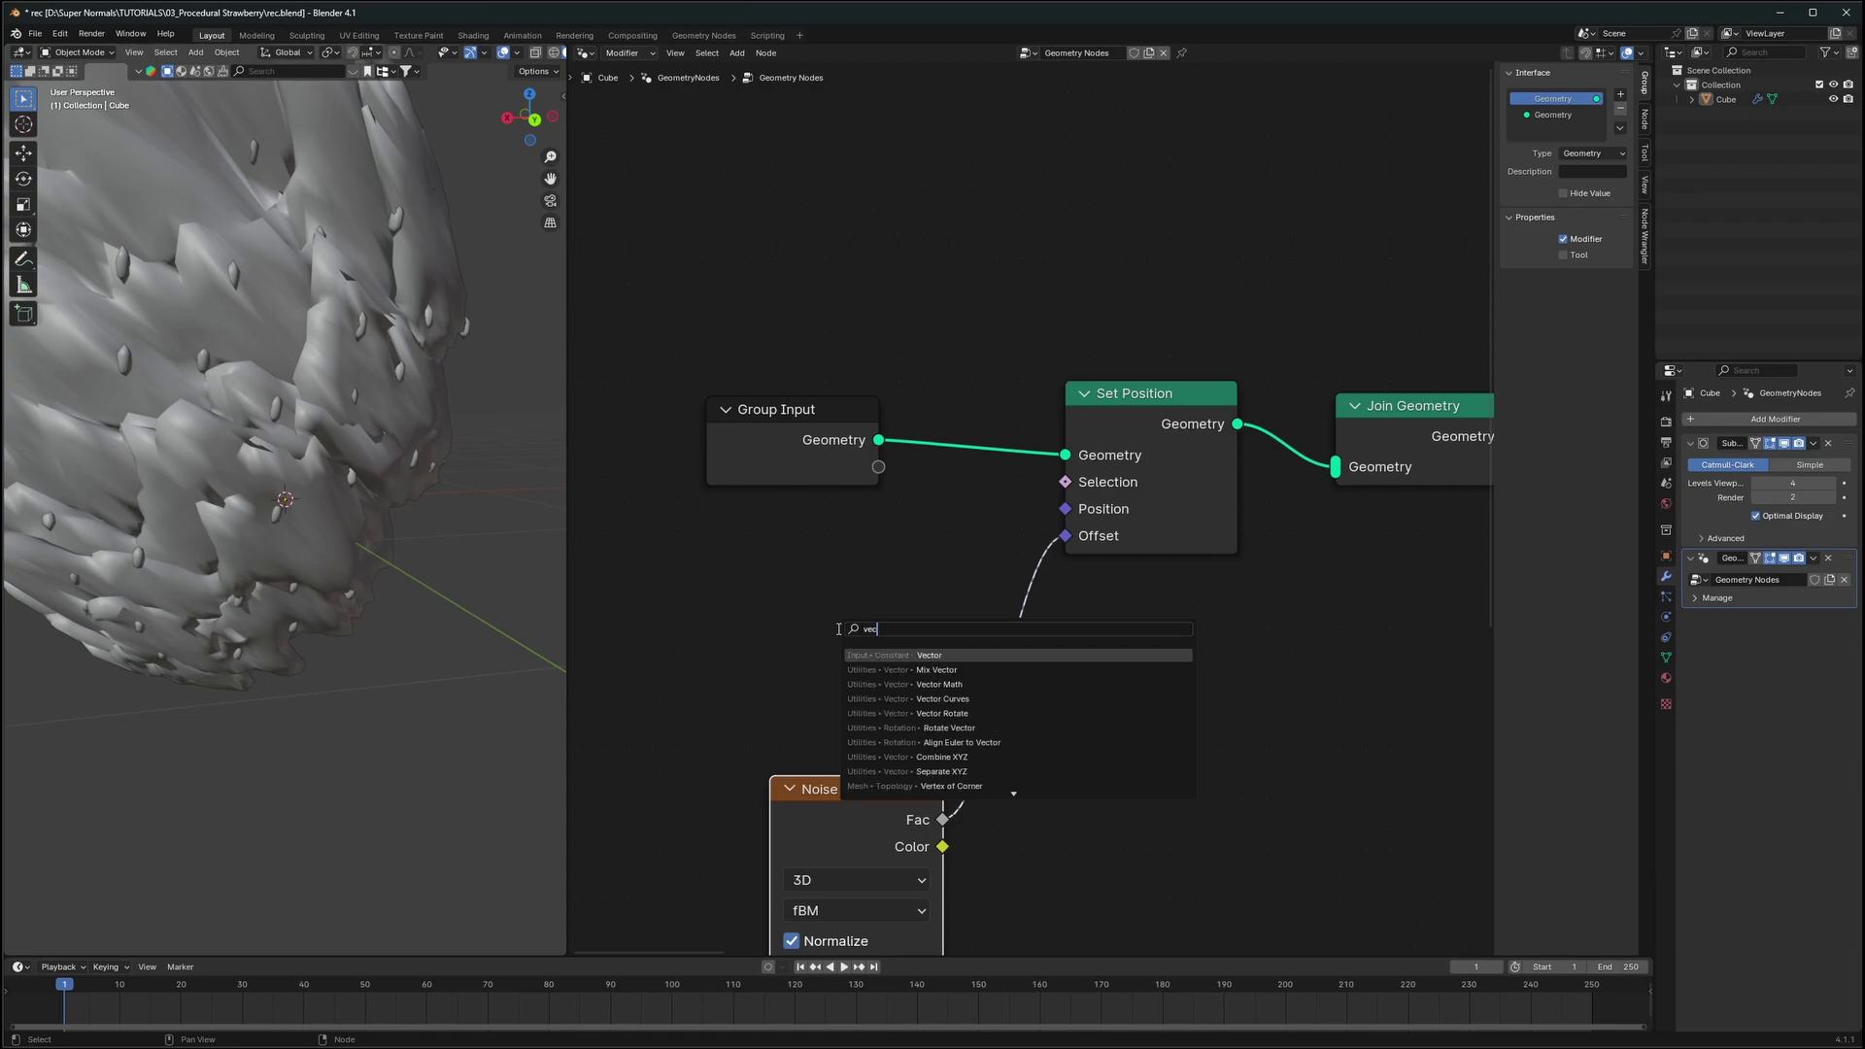
type("vector")
left_click(917, 684)
left_click(1107, 636)
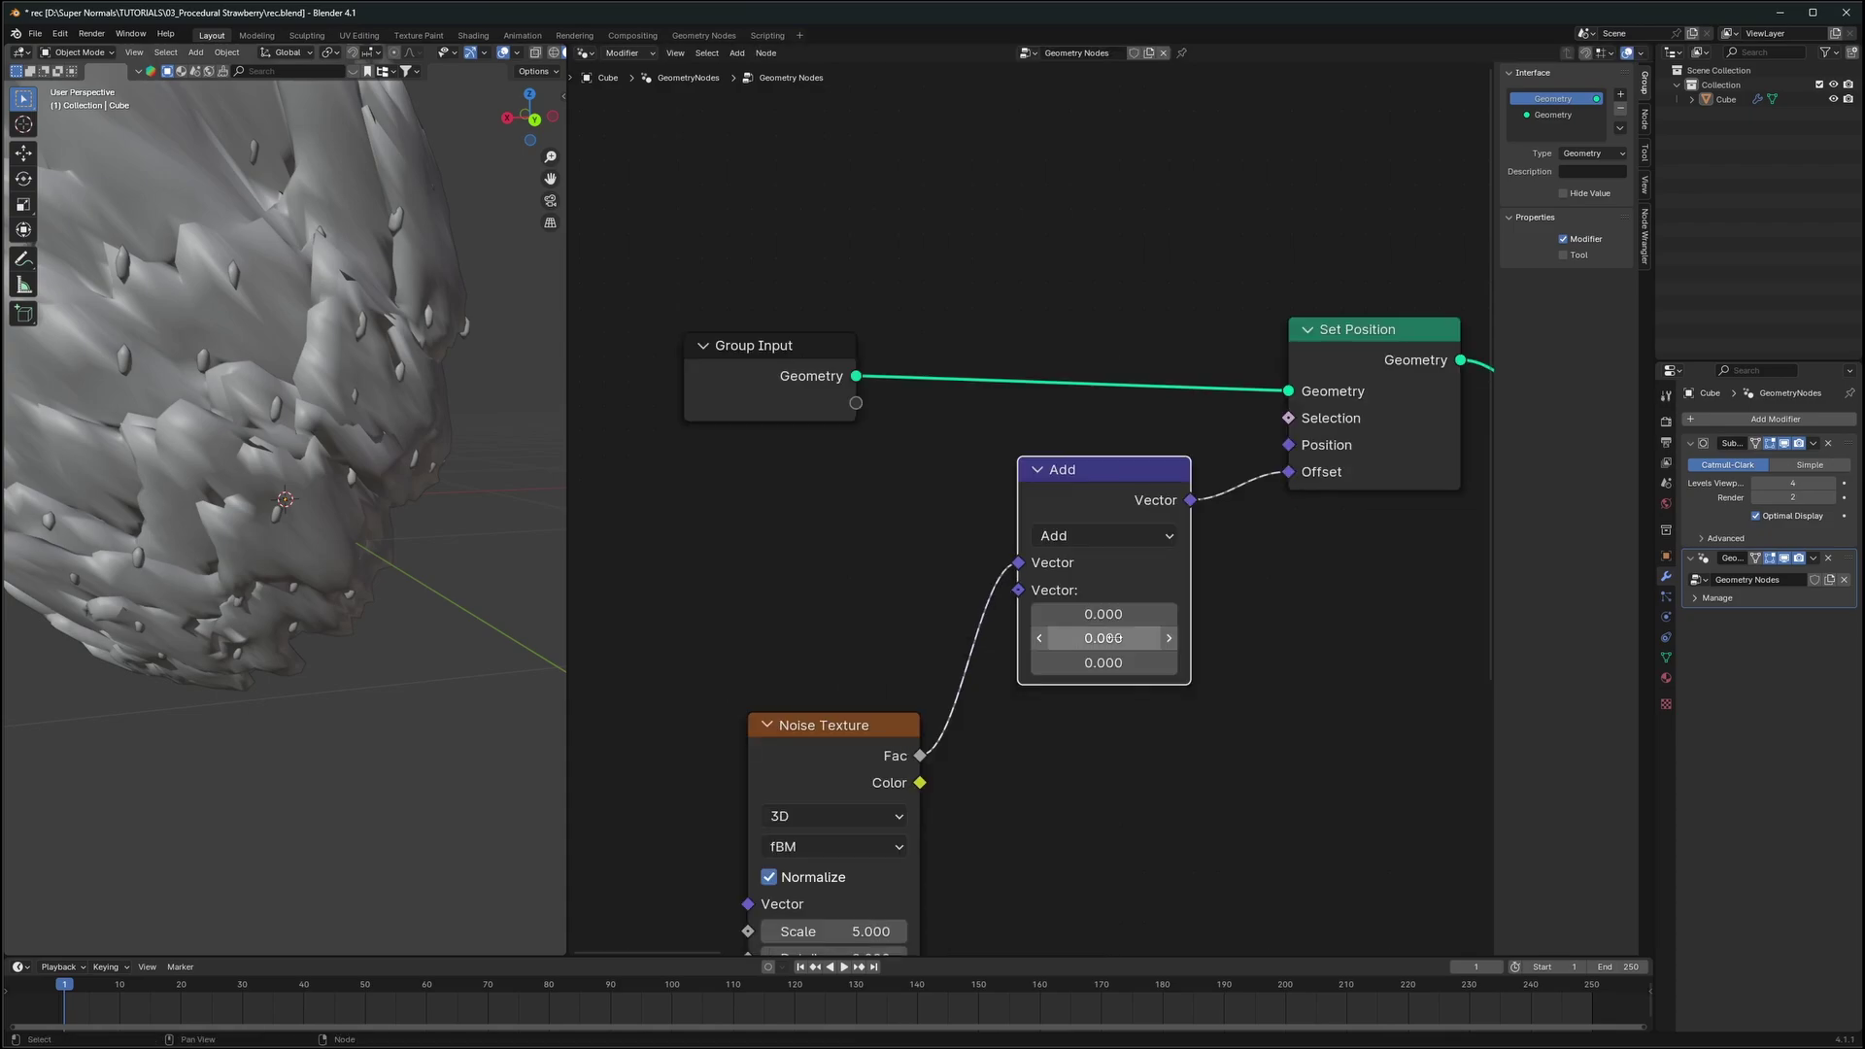
Add a Position node and connect it to the second Vector input of the Add node
key("shift+a")
left_click(929, 631)
type("pos")
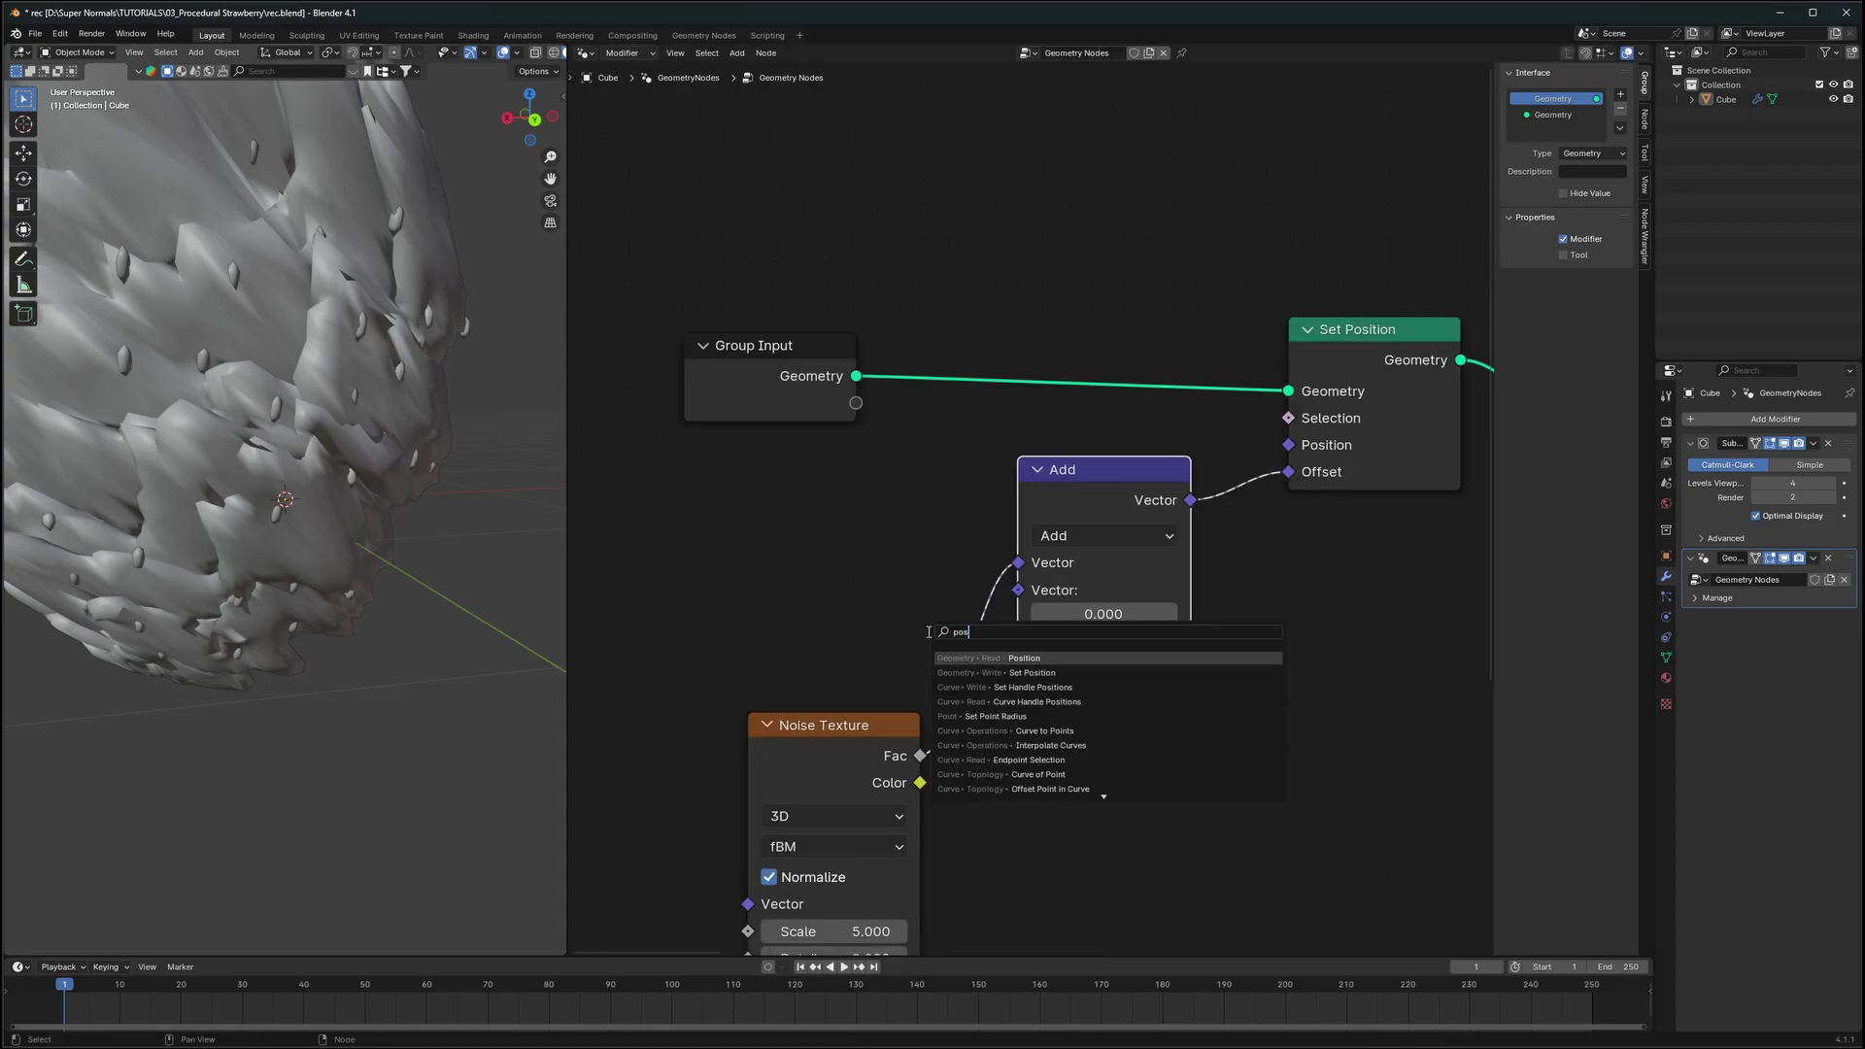
left_click(981, 657)
left_click_drag(1036, 612, 1031, 598)
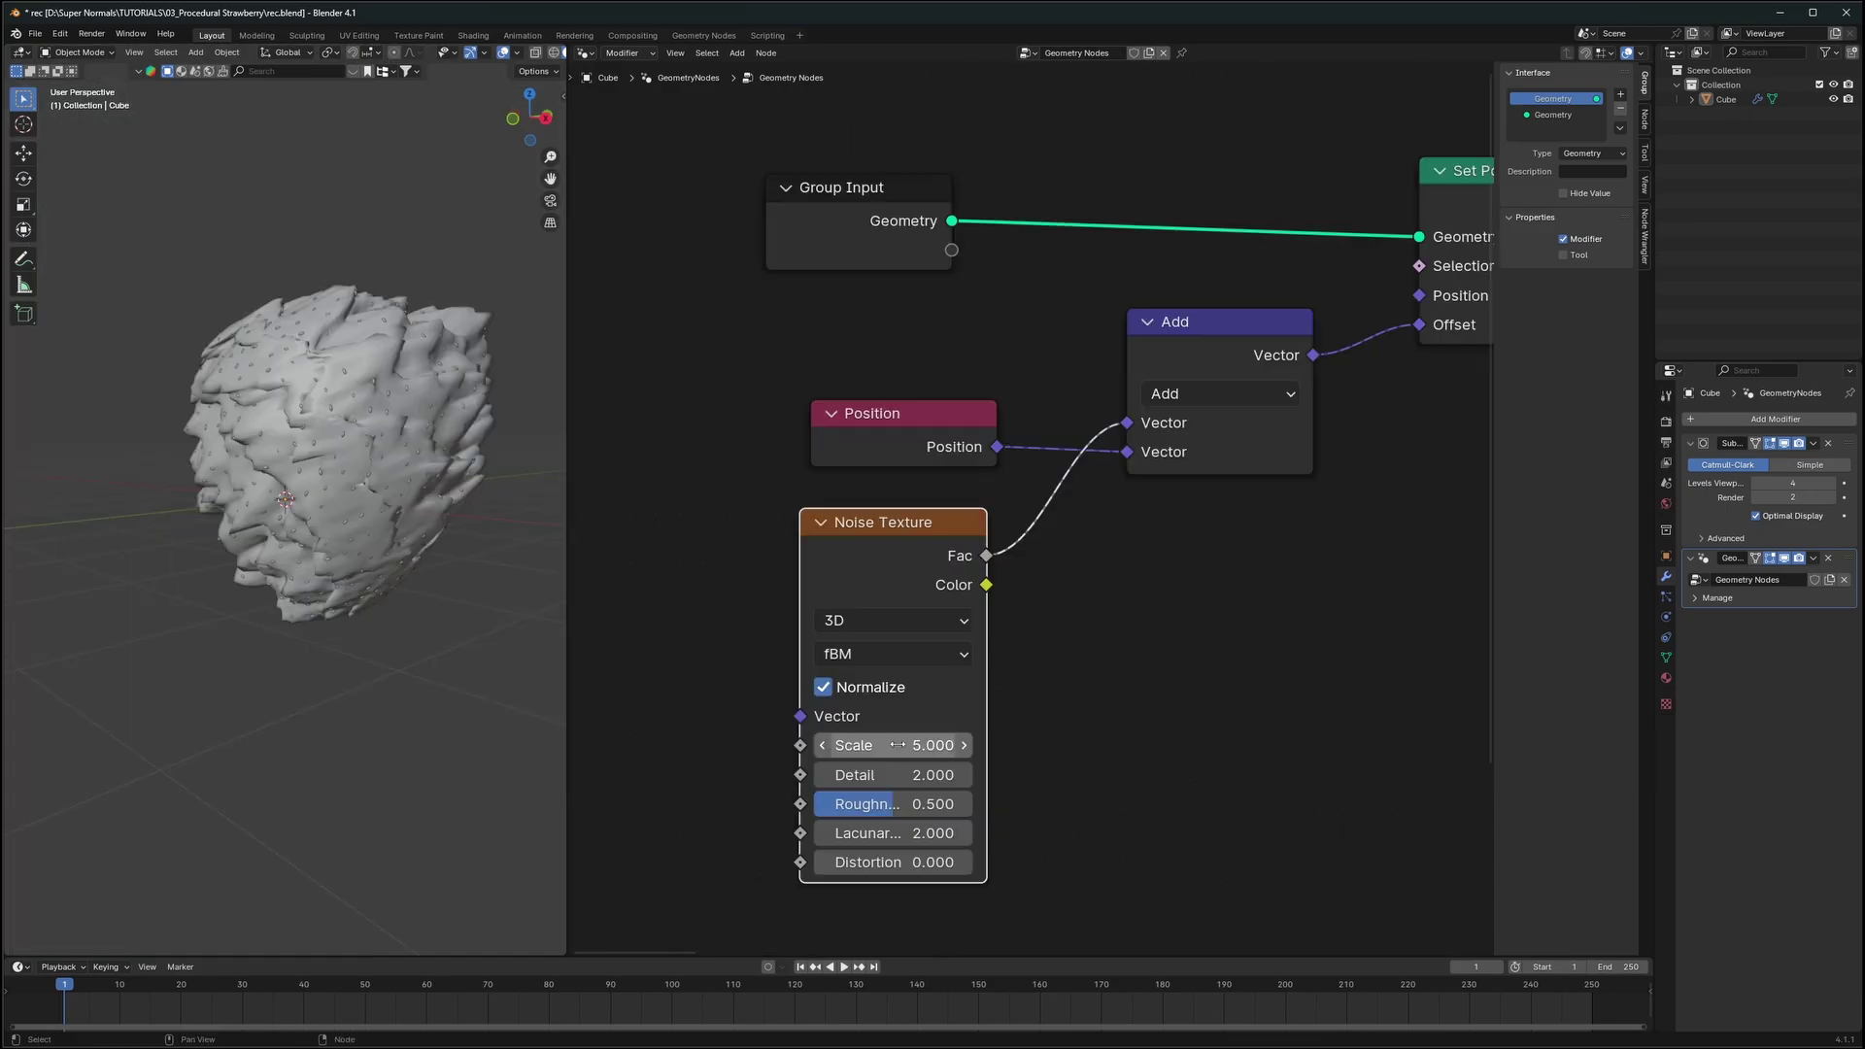
Lower the Noise Texture's Scale to 1 and further to 0.5 for broader distortion of the strawberry
double_click(899, 744)
key("ctrl+a")
type("1")
key("Return")
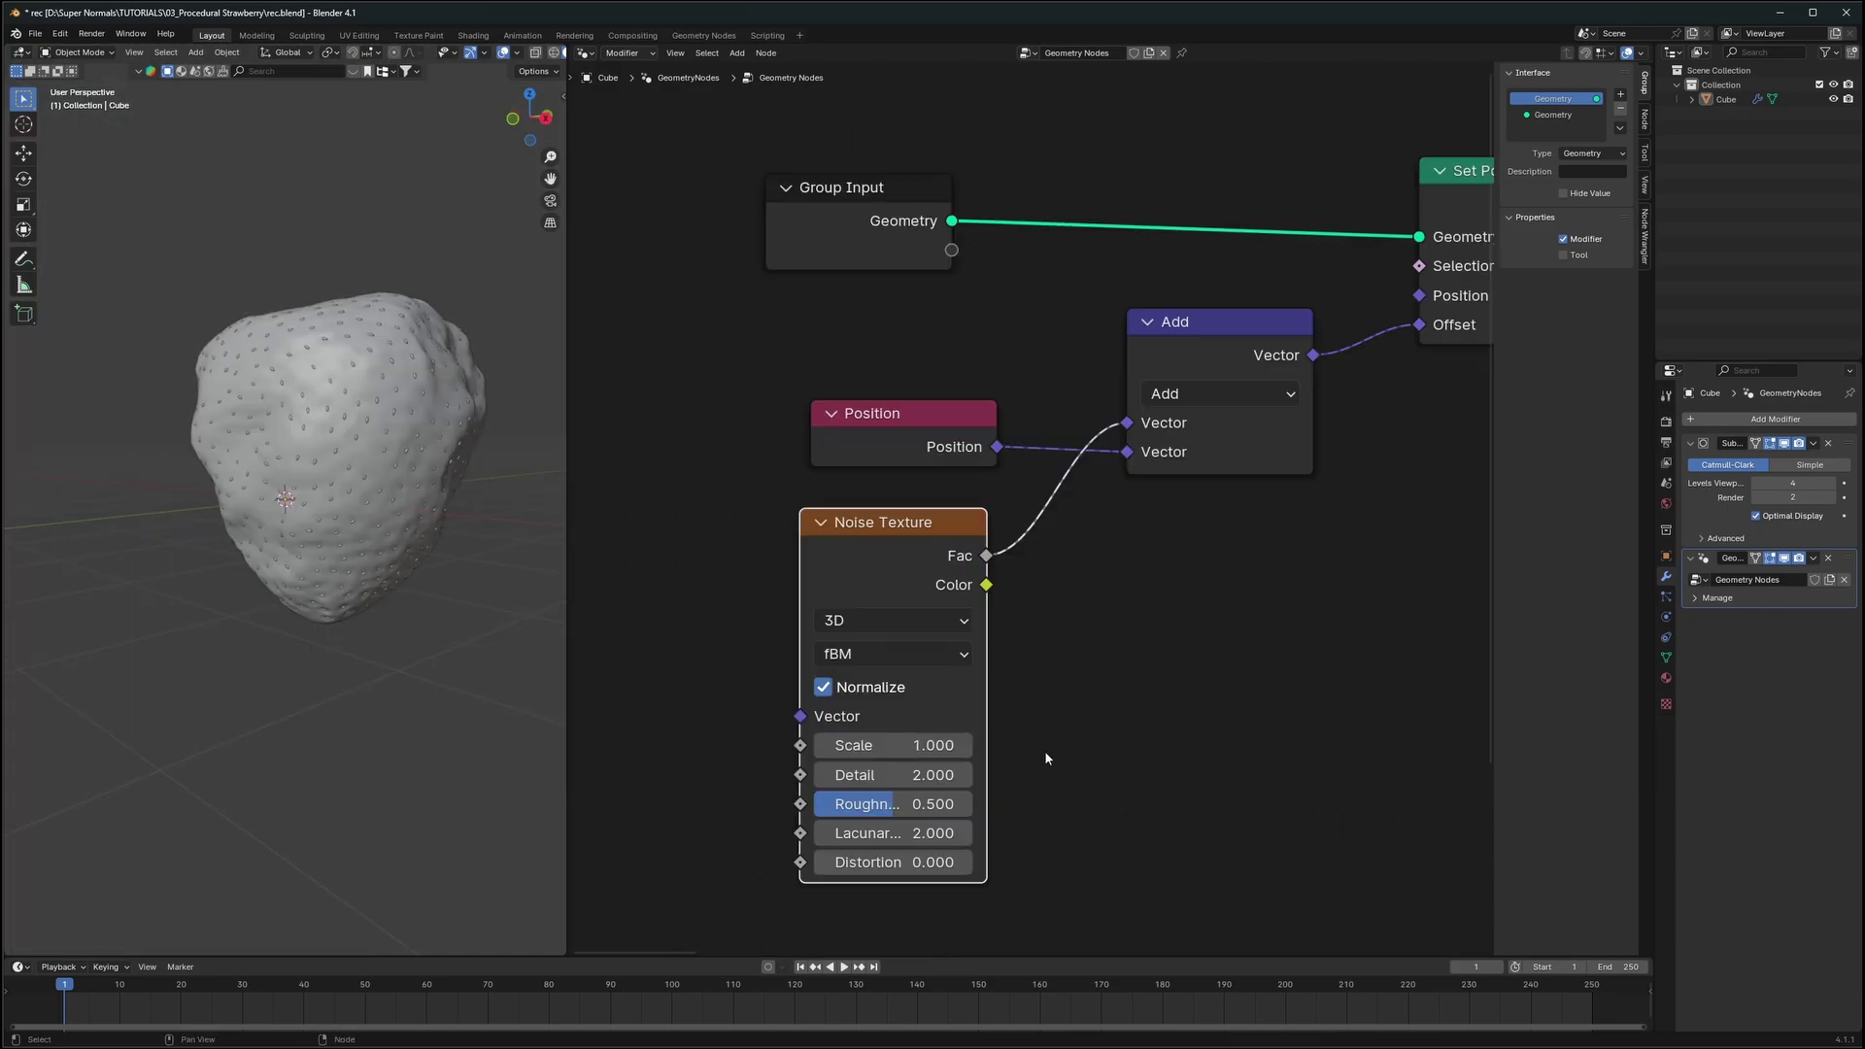
middle_click_drag(524, 598, 389, 573)
left_click_drag(894, 745, 845, 746, "shift")
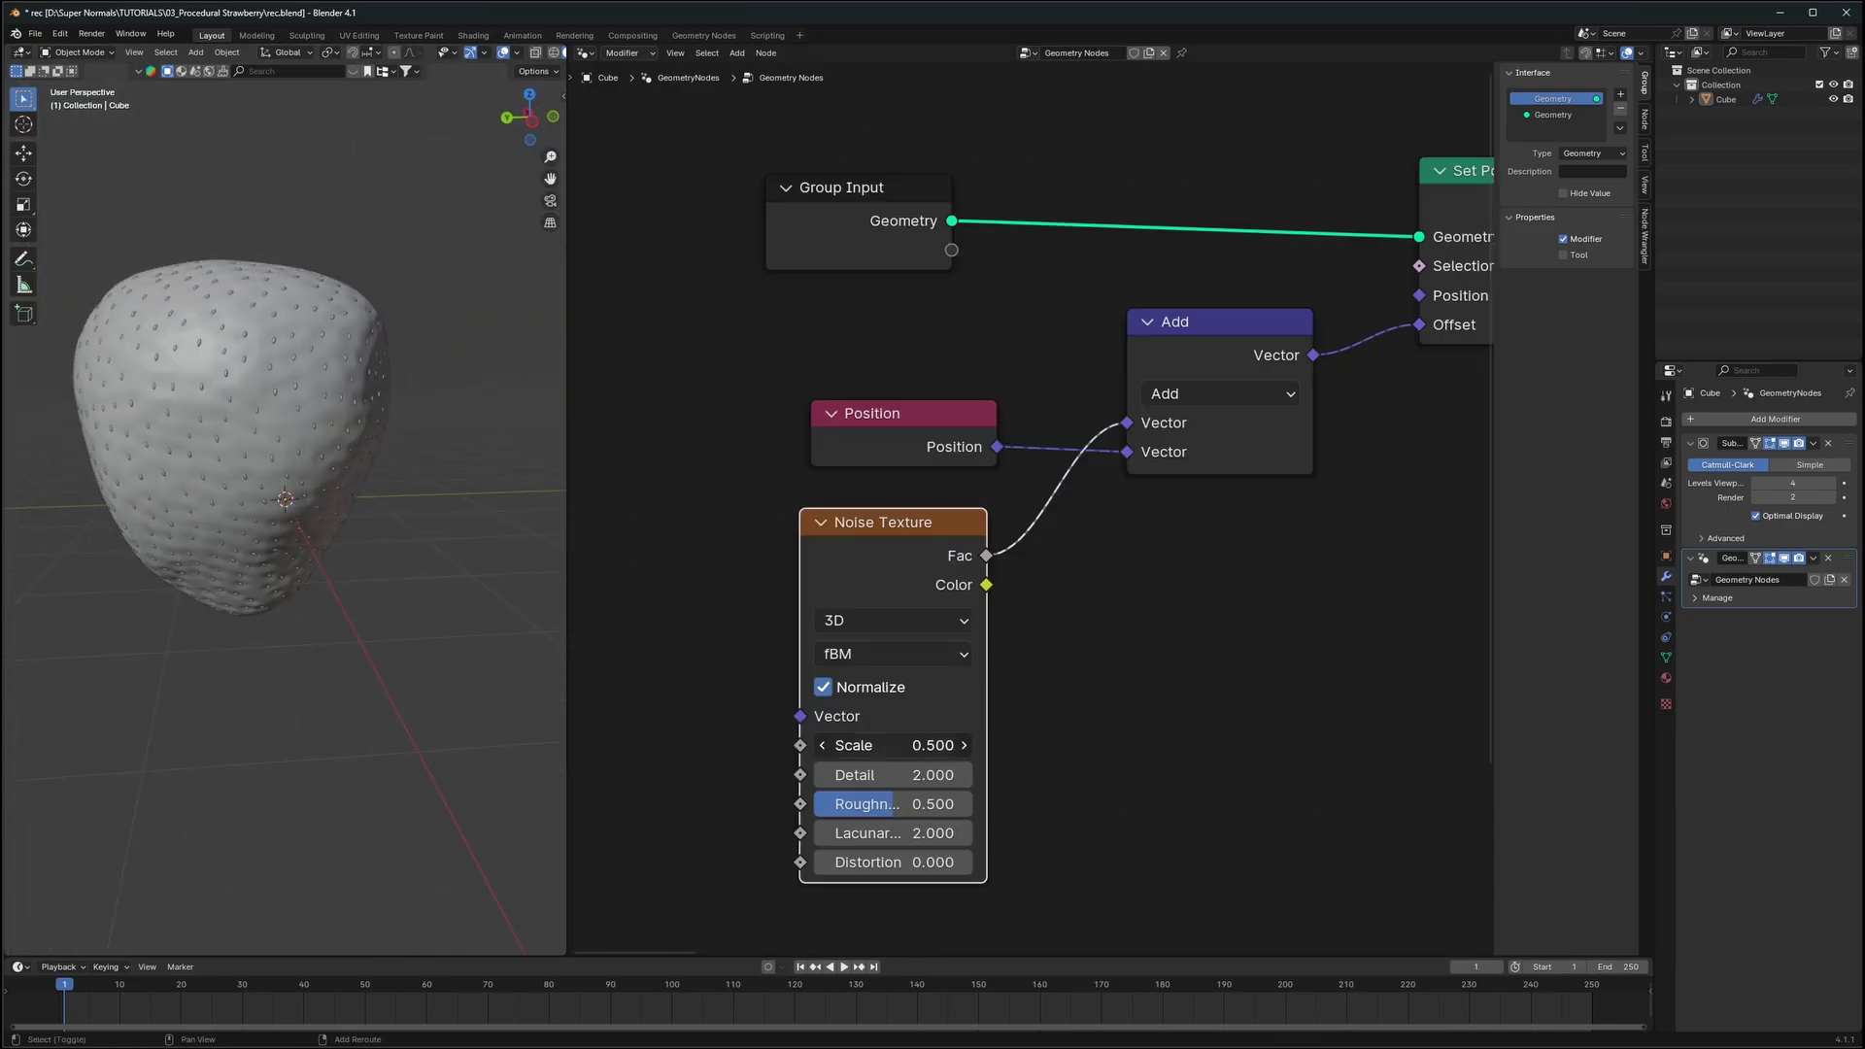
Switch the Noise Texture to 4D and adjust its W value to vary the strawberry's shape
left_click(870, 630)
left_click(893, 774)
scroll(875, 680, "up", 2)
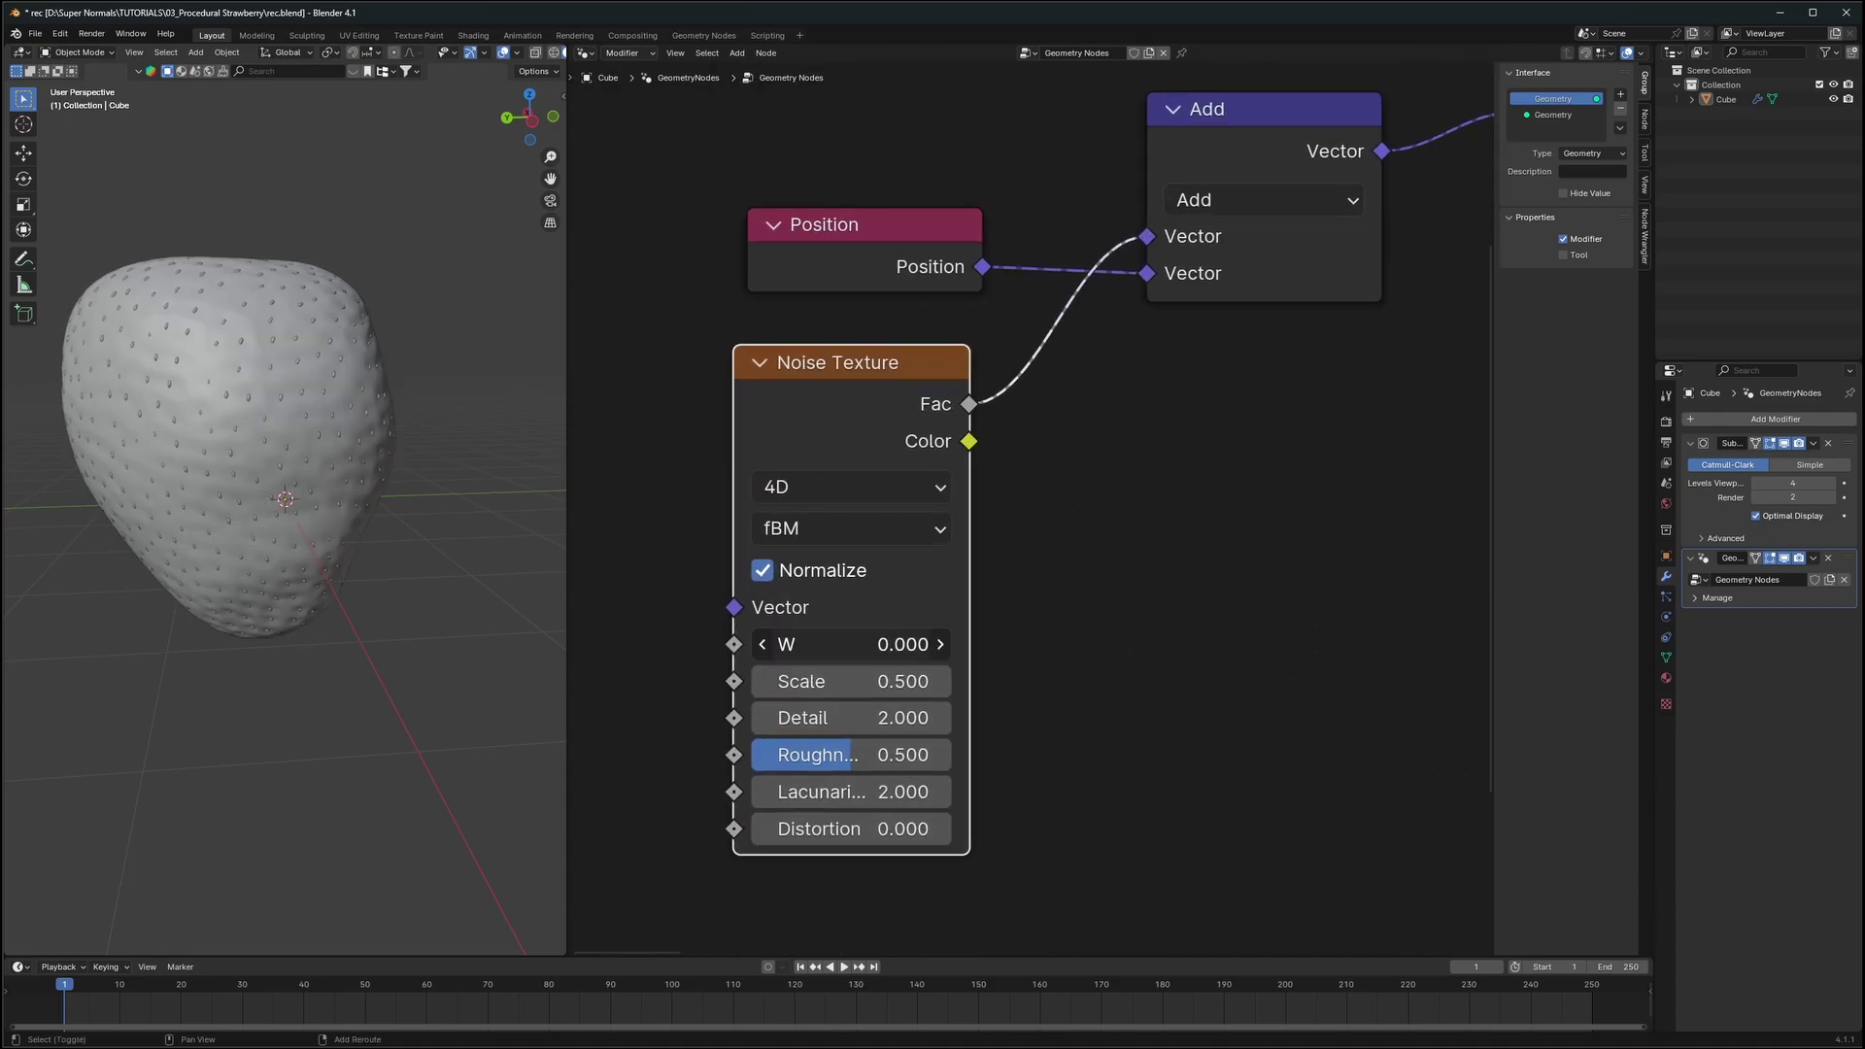
left_click_drag(855, 644, 913, 644)
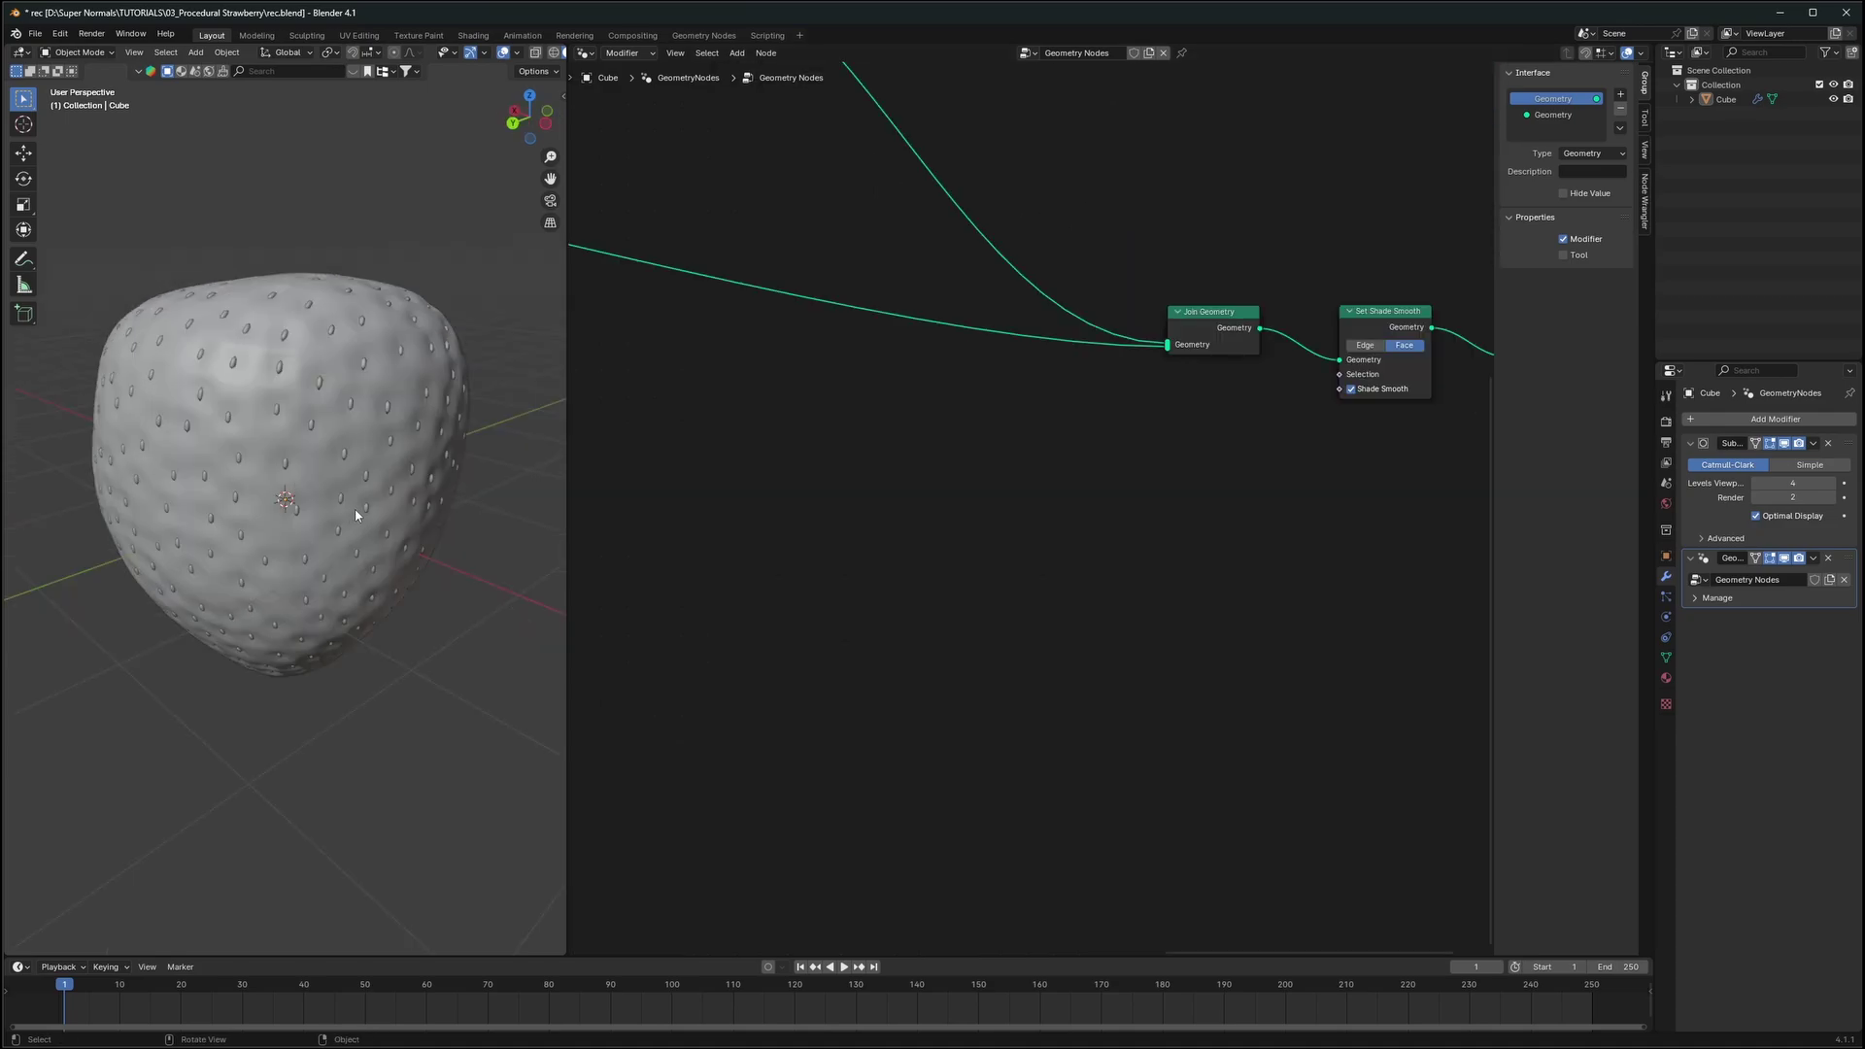
Add a Mesh Line node and connect its Mesh output to the final Join Geometry node
scroll(962, 521, "down", 1)
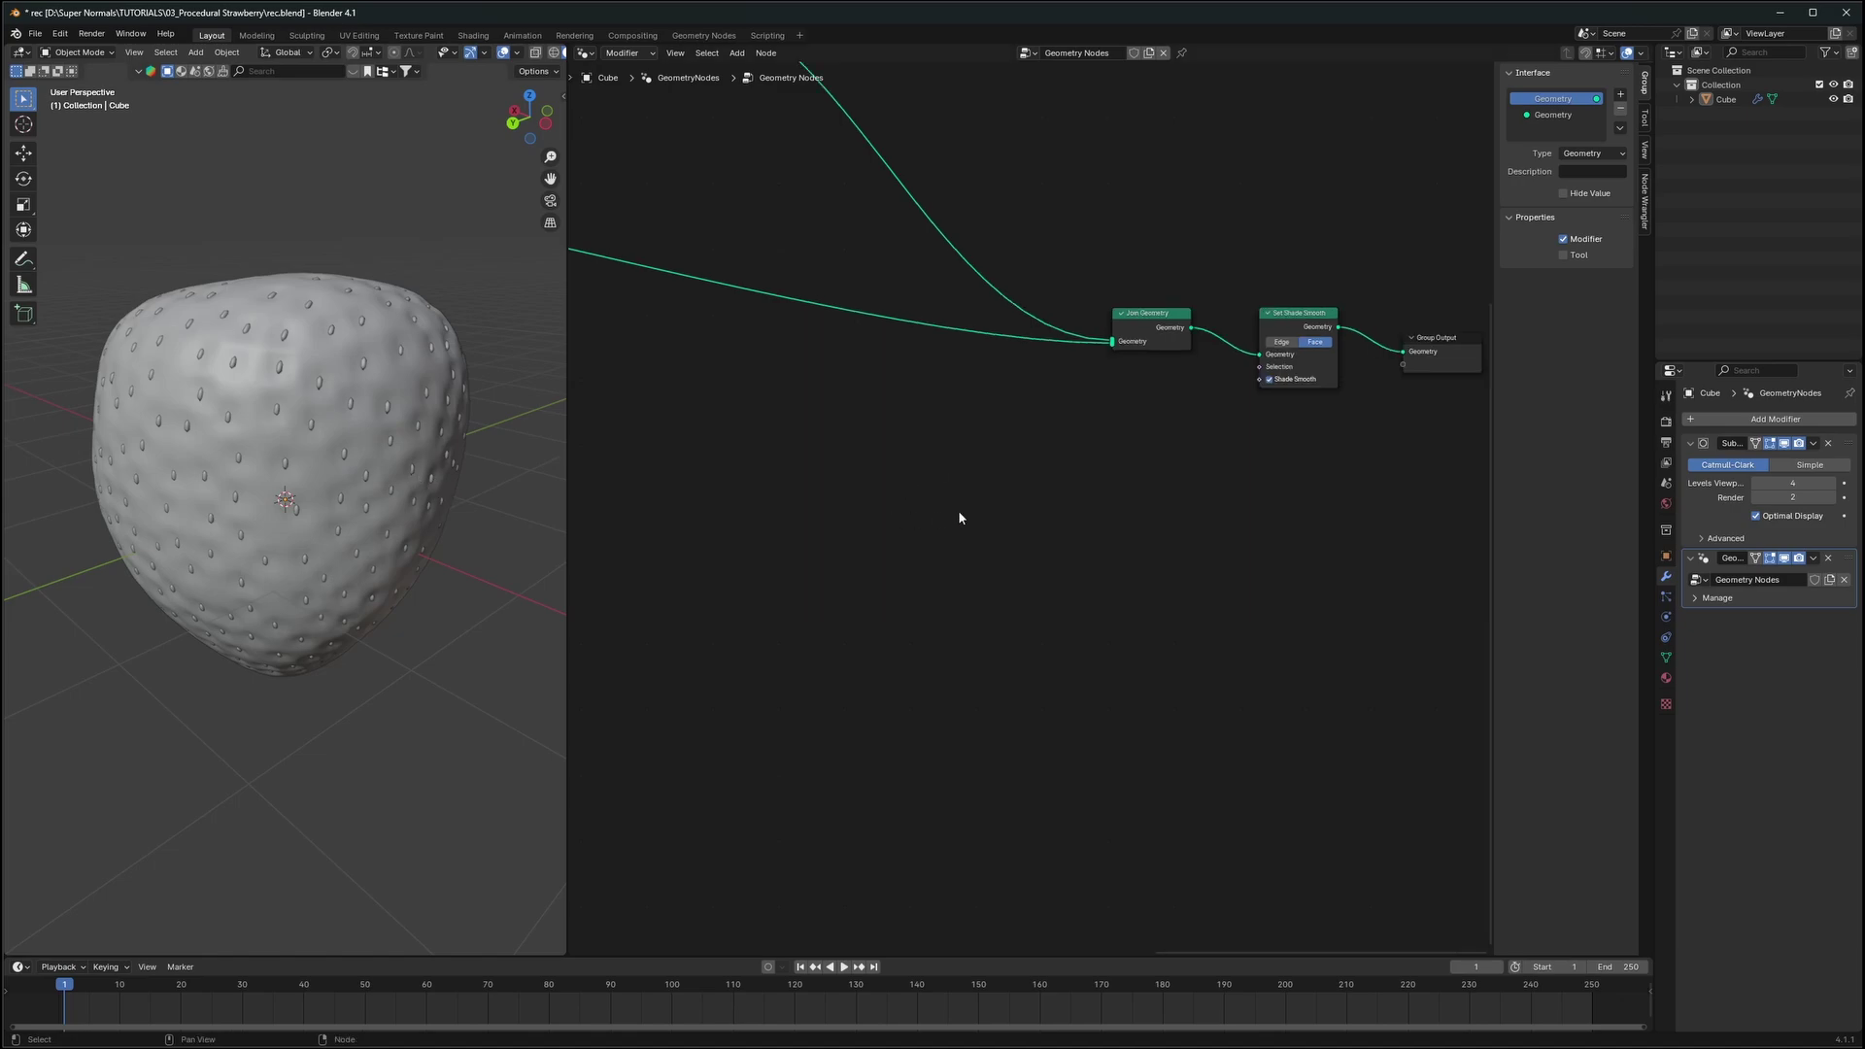
key("shift+a")
type("mesh l")
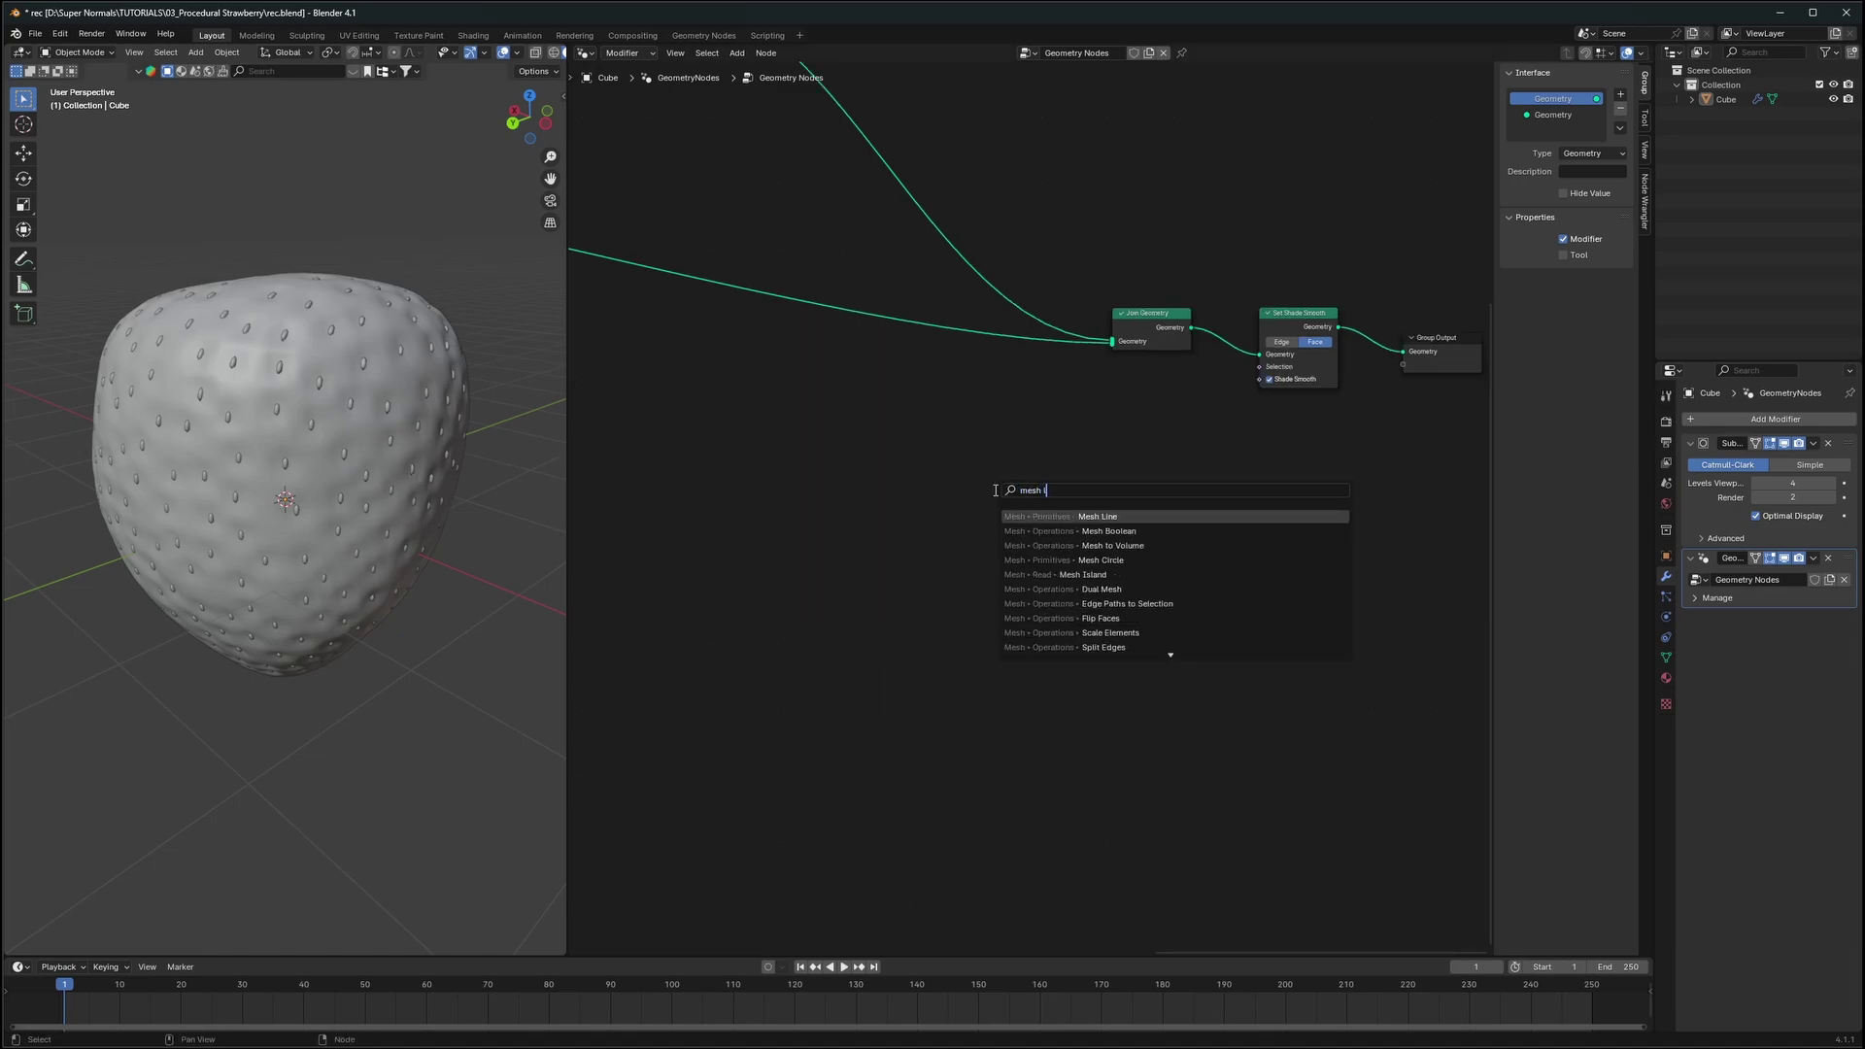
type("in")
key("Return")
left_click(827, 428)
scroll(806, 427, "up", 3)
left_click_drag(930, 448, 1193, 322)
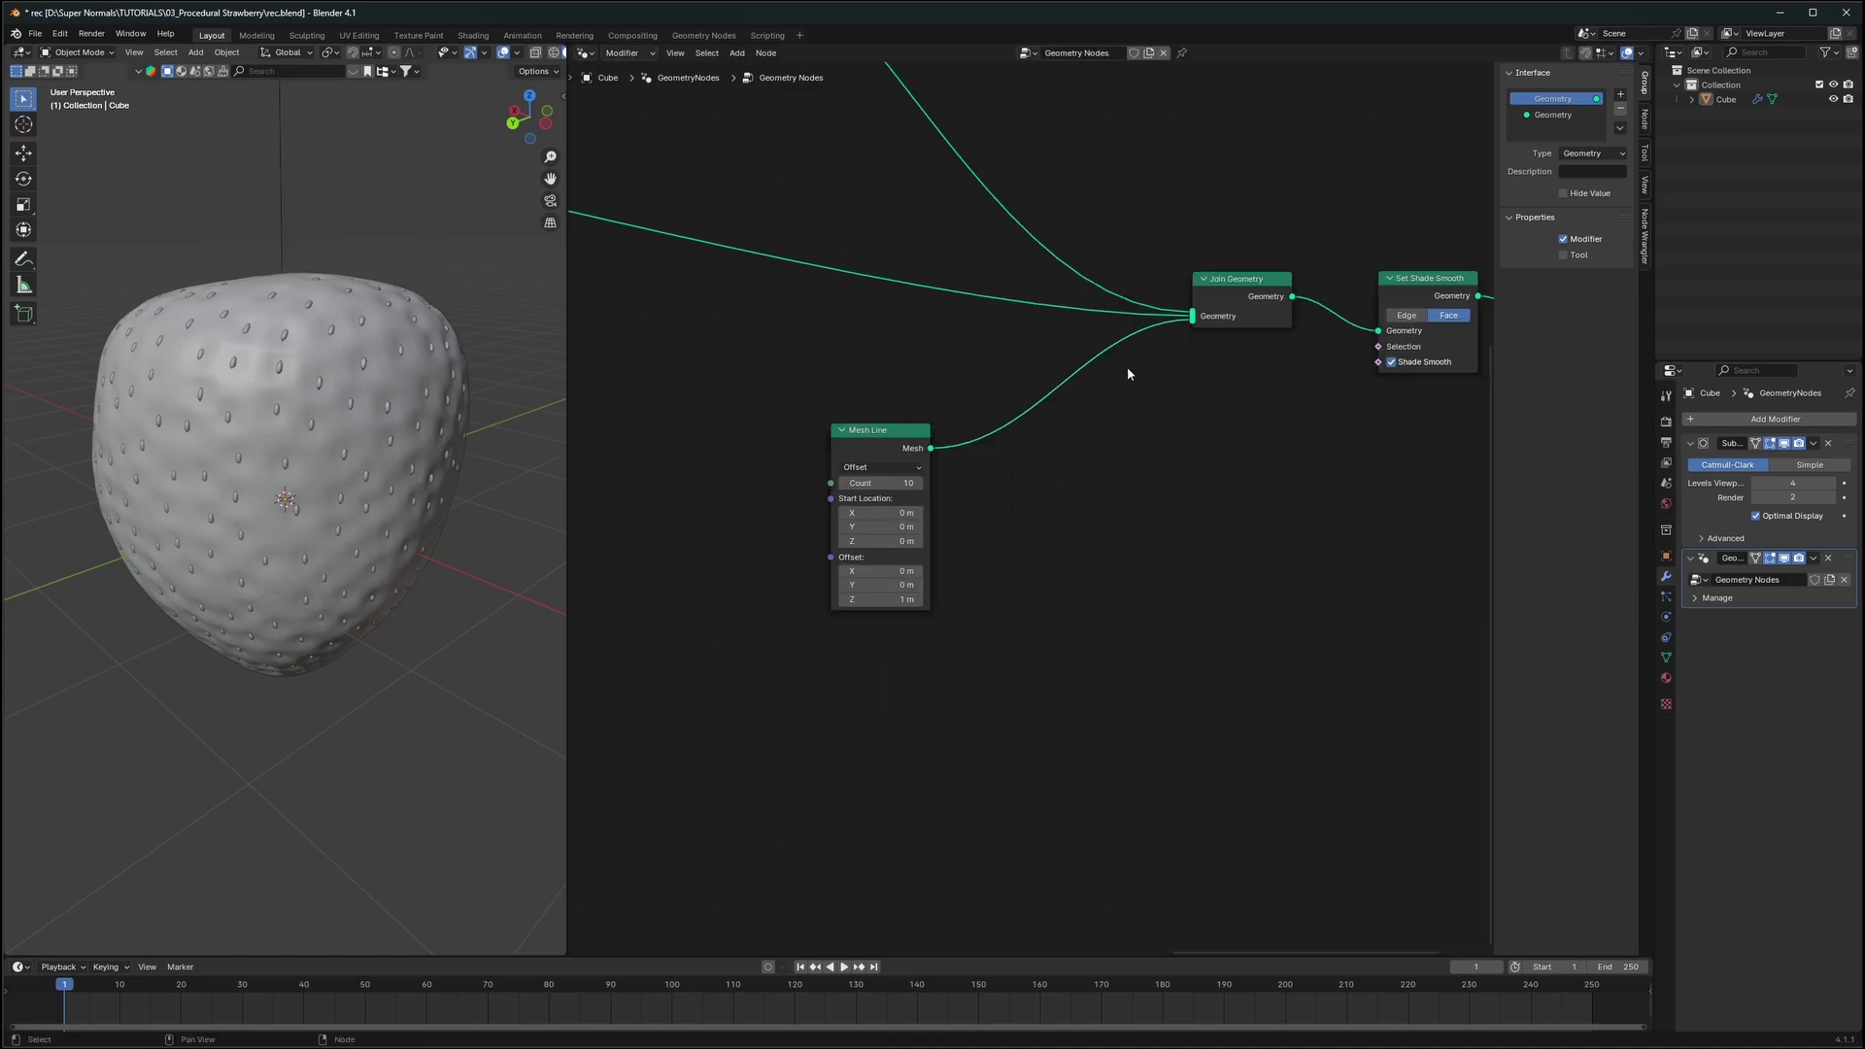
Set the Mesh Line's Start Location Z to 1.64 m and reduce its Z Offset to 0.01 m
scroll(299, 271, "down", 2)
scroll(306, 377, "up", 4)
middle_click_drag(299, 271, 795, 516, "shift")
scroll(916, 577, "up", 2)
middle_click_drag(916, 577, 1101, 572)
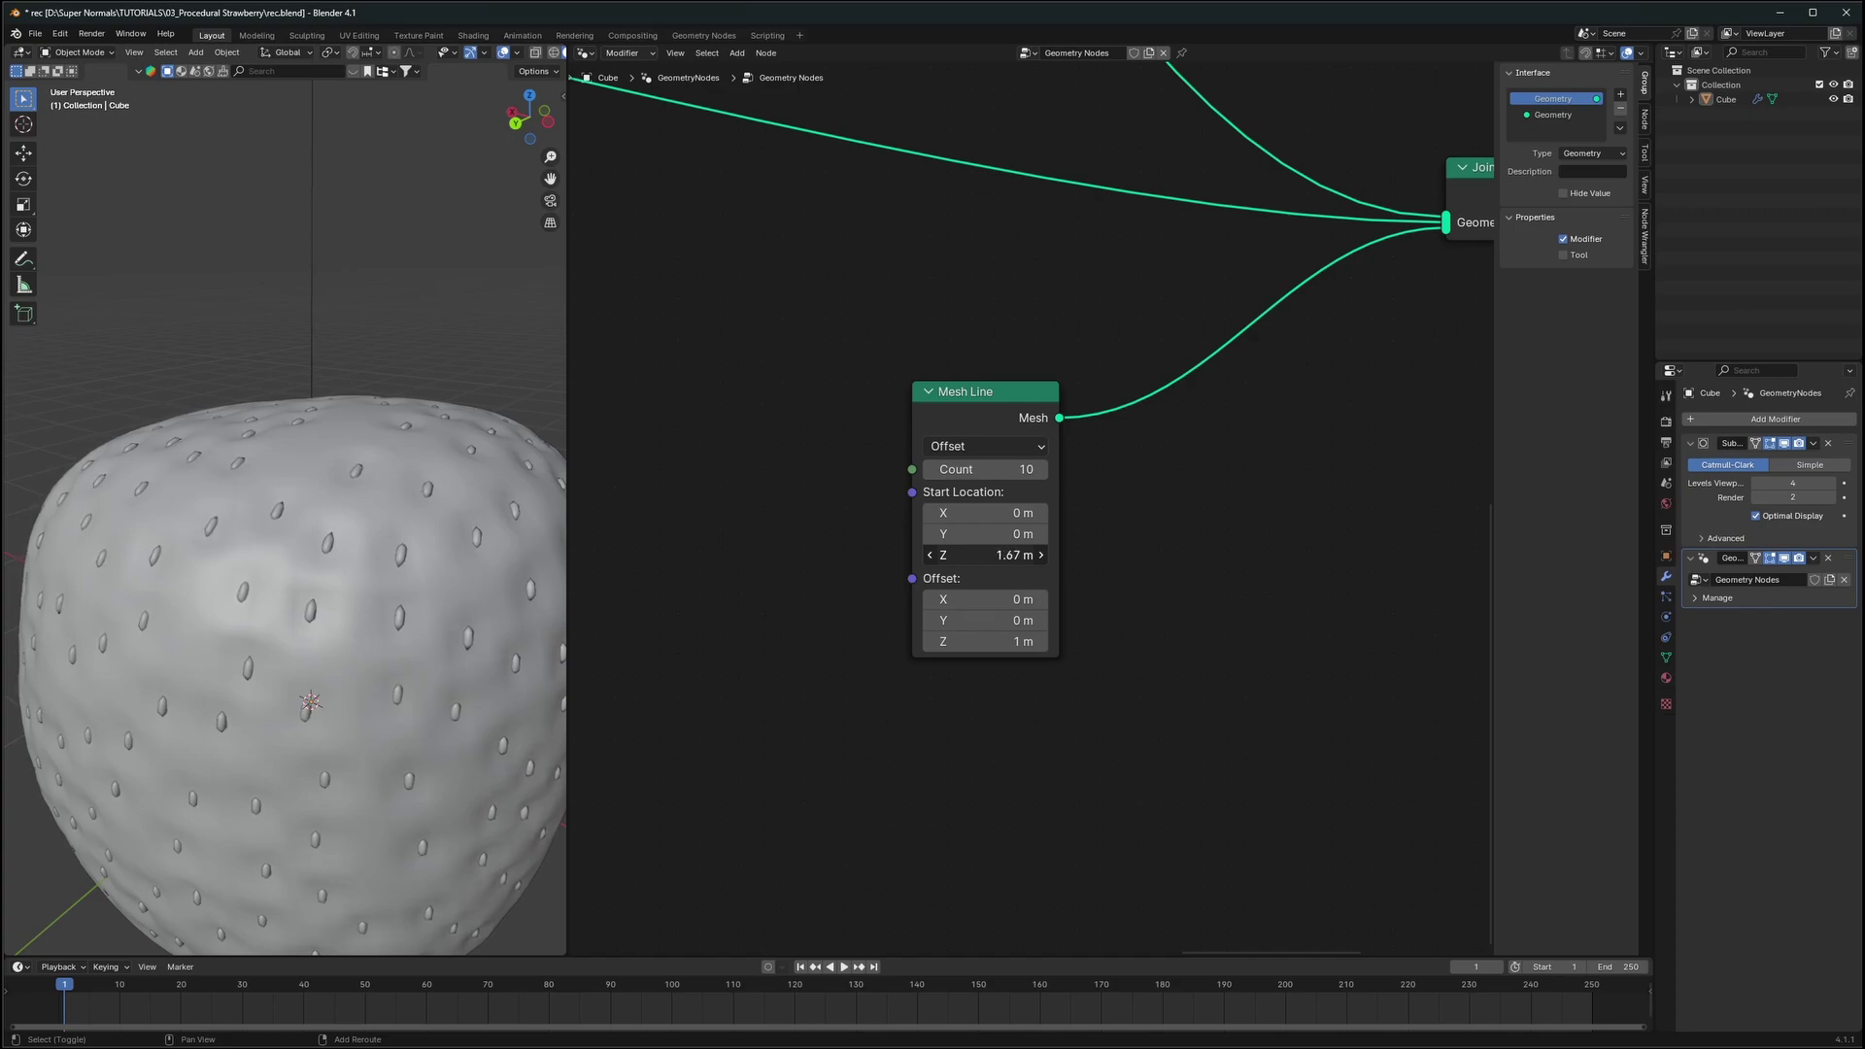
left_click_drag(986, 555, 971, 554)
middle_click_drag(272, 487, 328, 475)
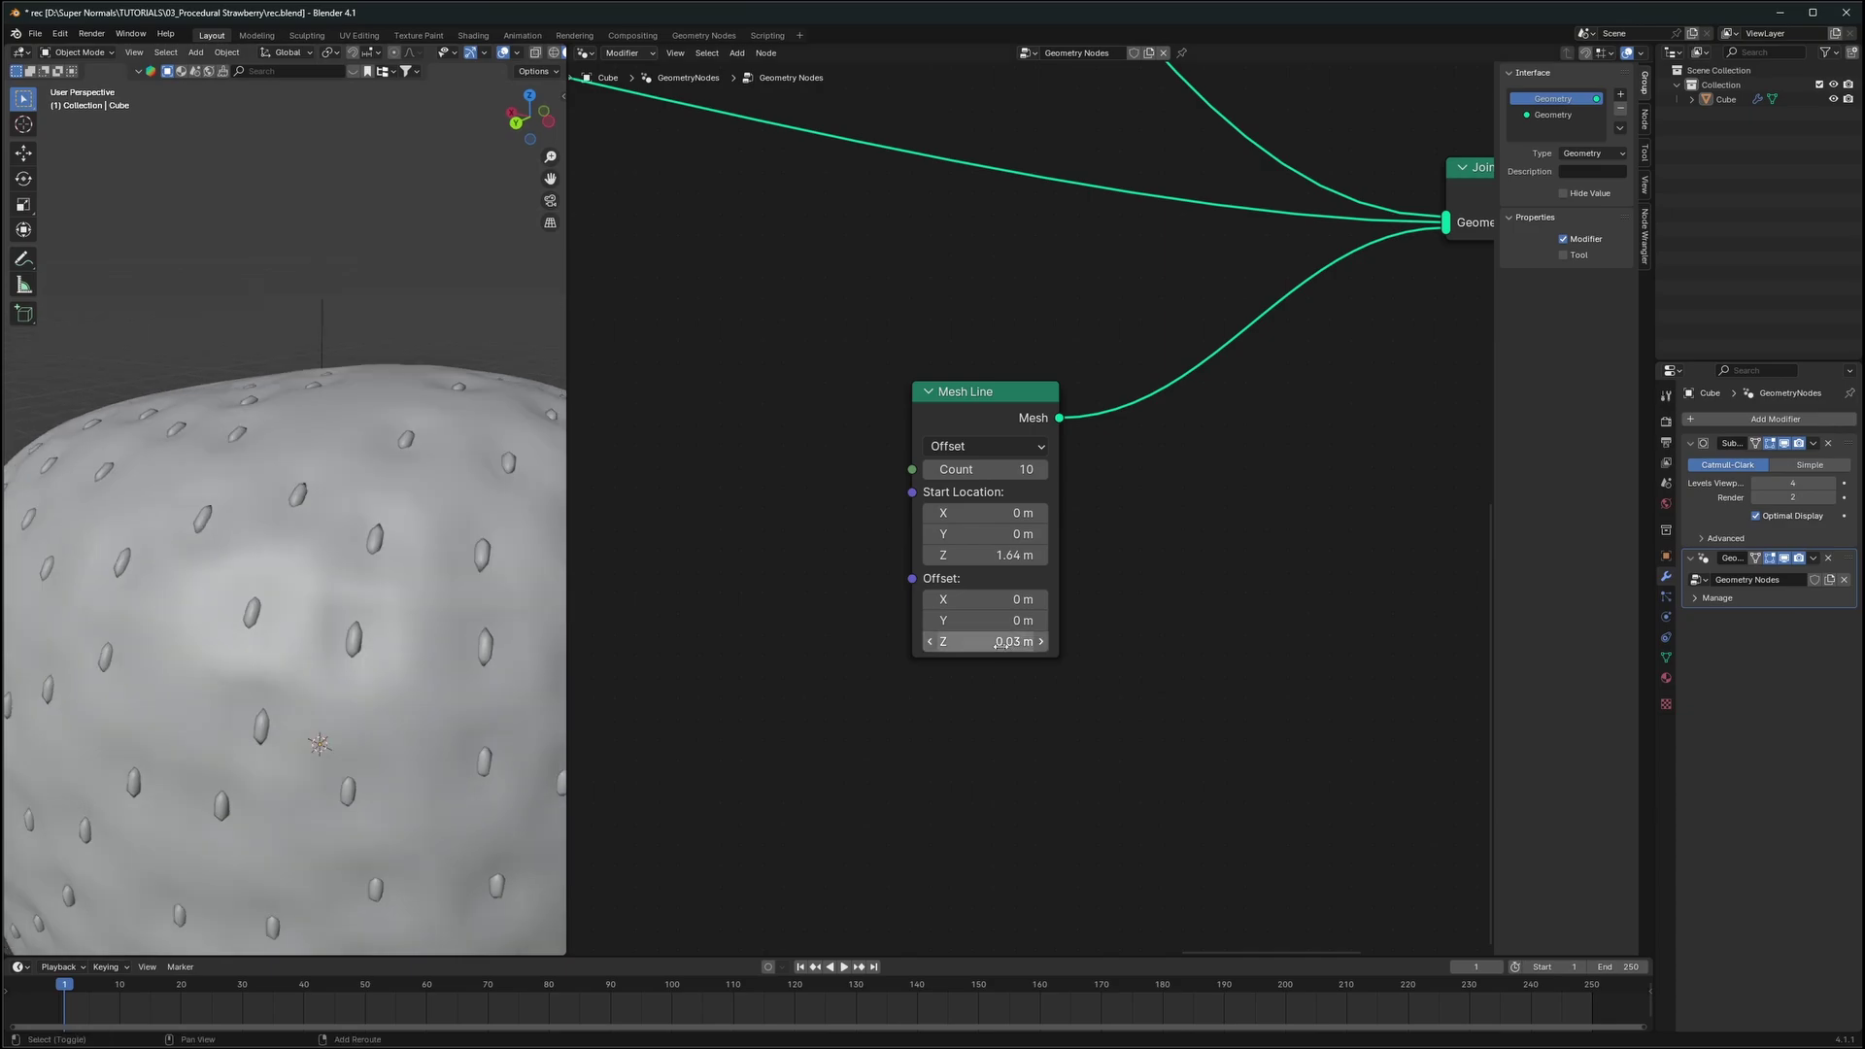
Add a plane mesh object and raise it along Z above the strawberry
scroll(318, 494, "down", 3)
key("shift+a")
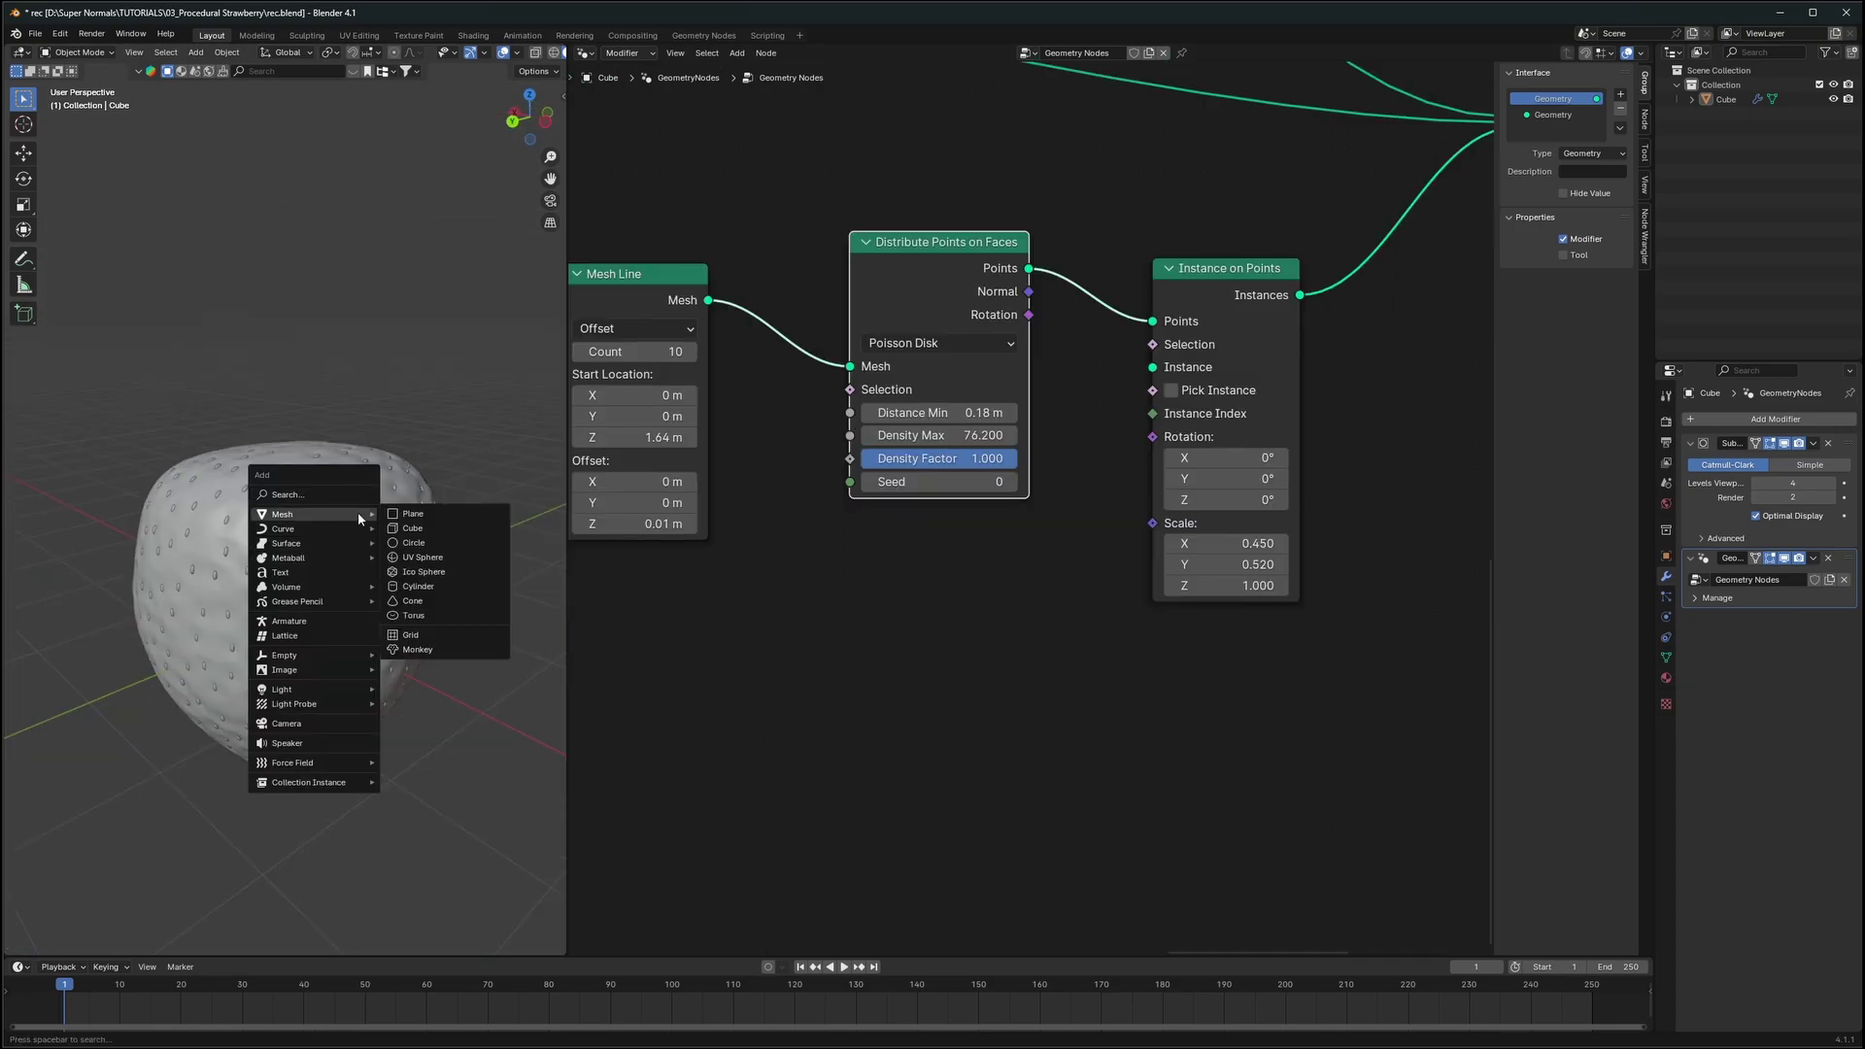
left_click(413, 513)
key("g")
key("z")
left_click(349, 474)
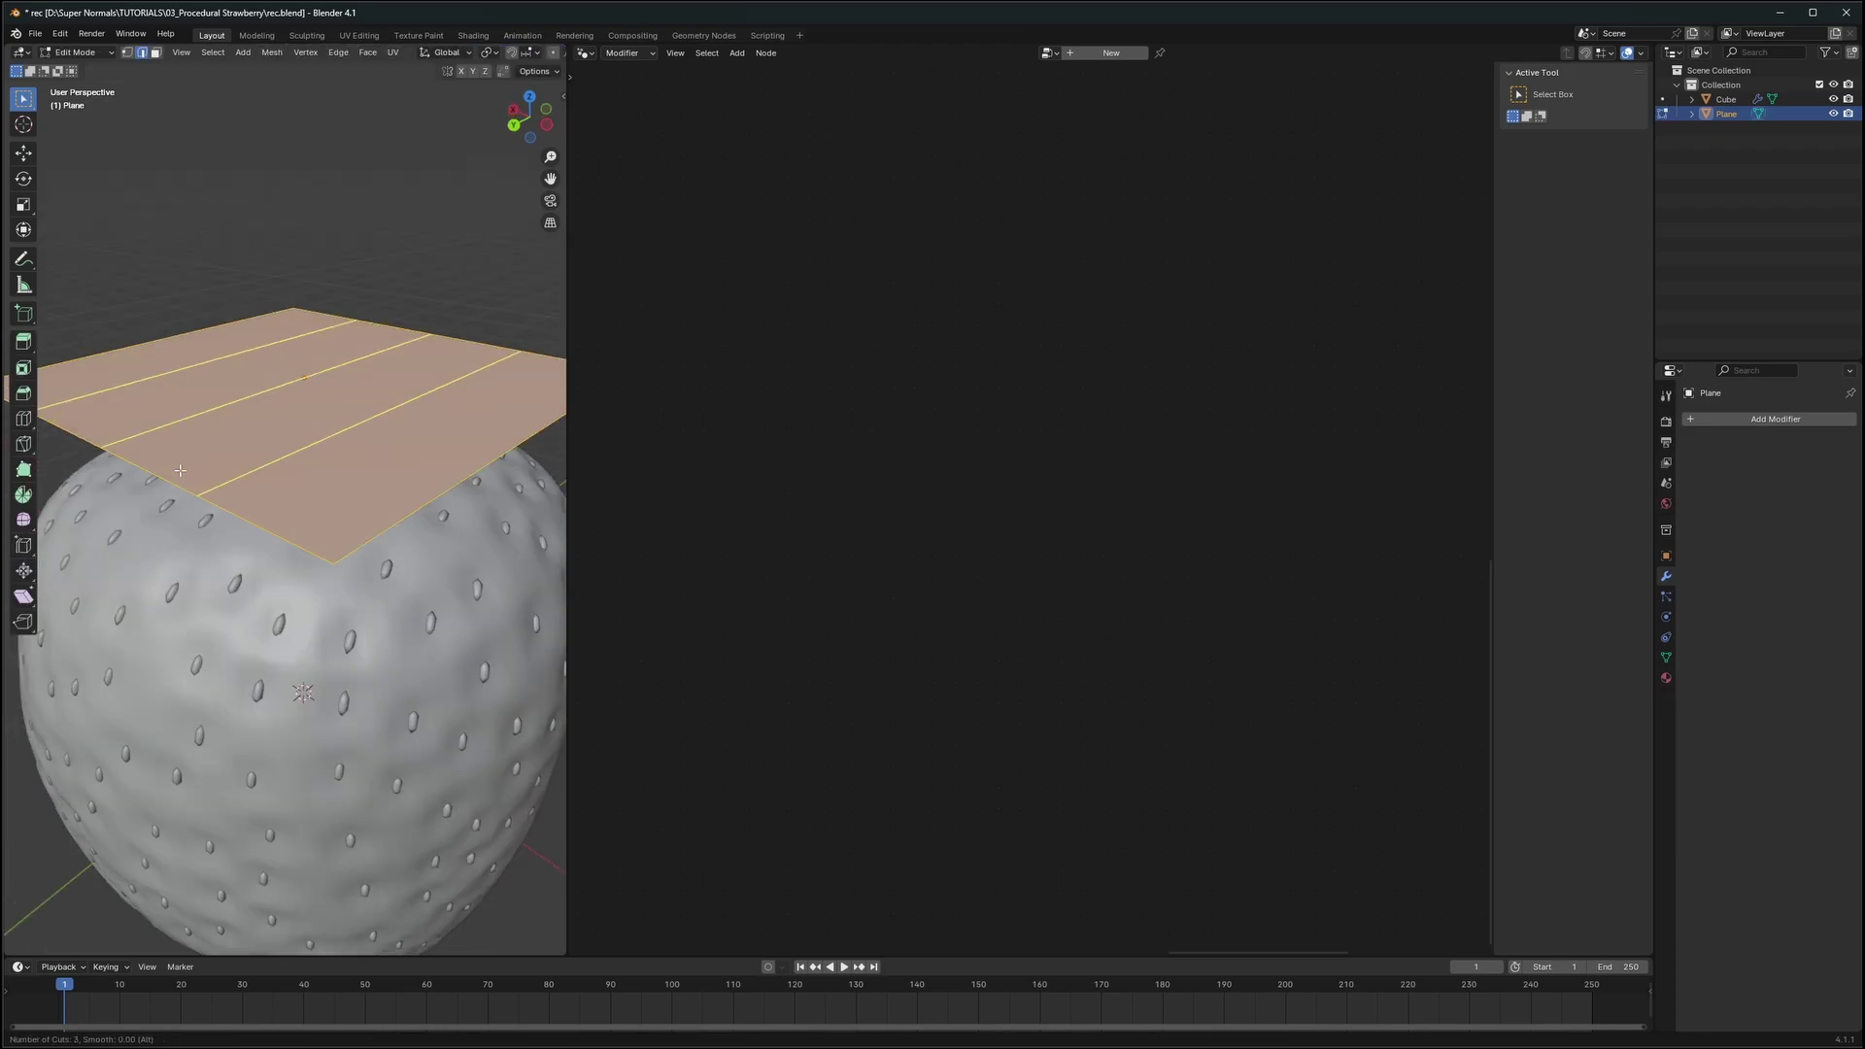
Divide the plane with five crosswise loop cuts and one lengthwise loop cut
scroll(178, 468, "up", 2)
left_click(178, 469)
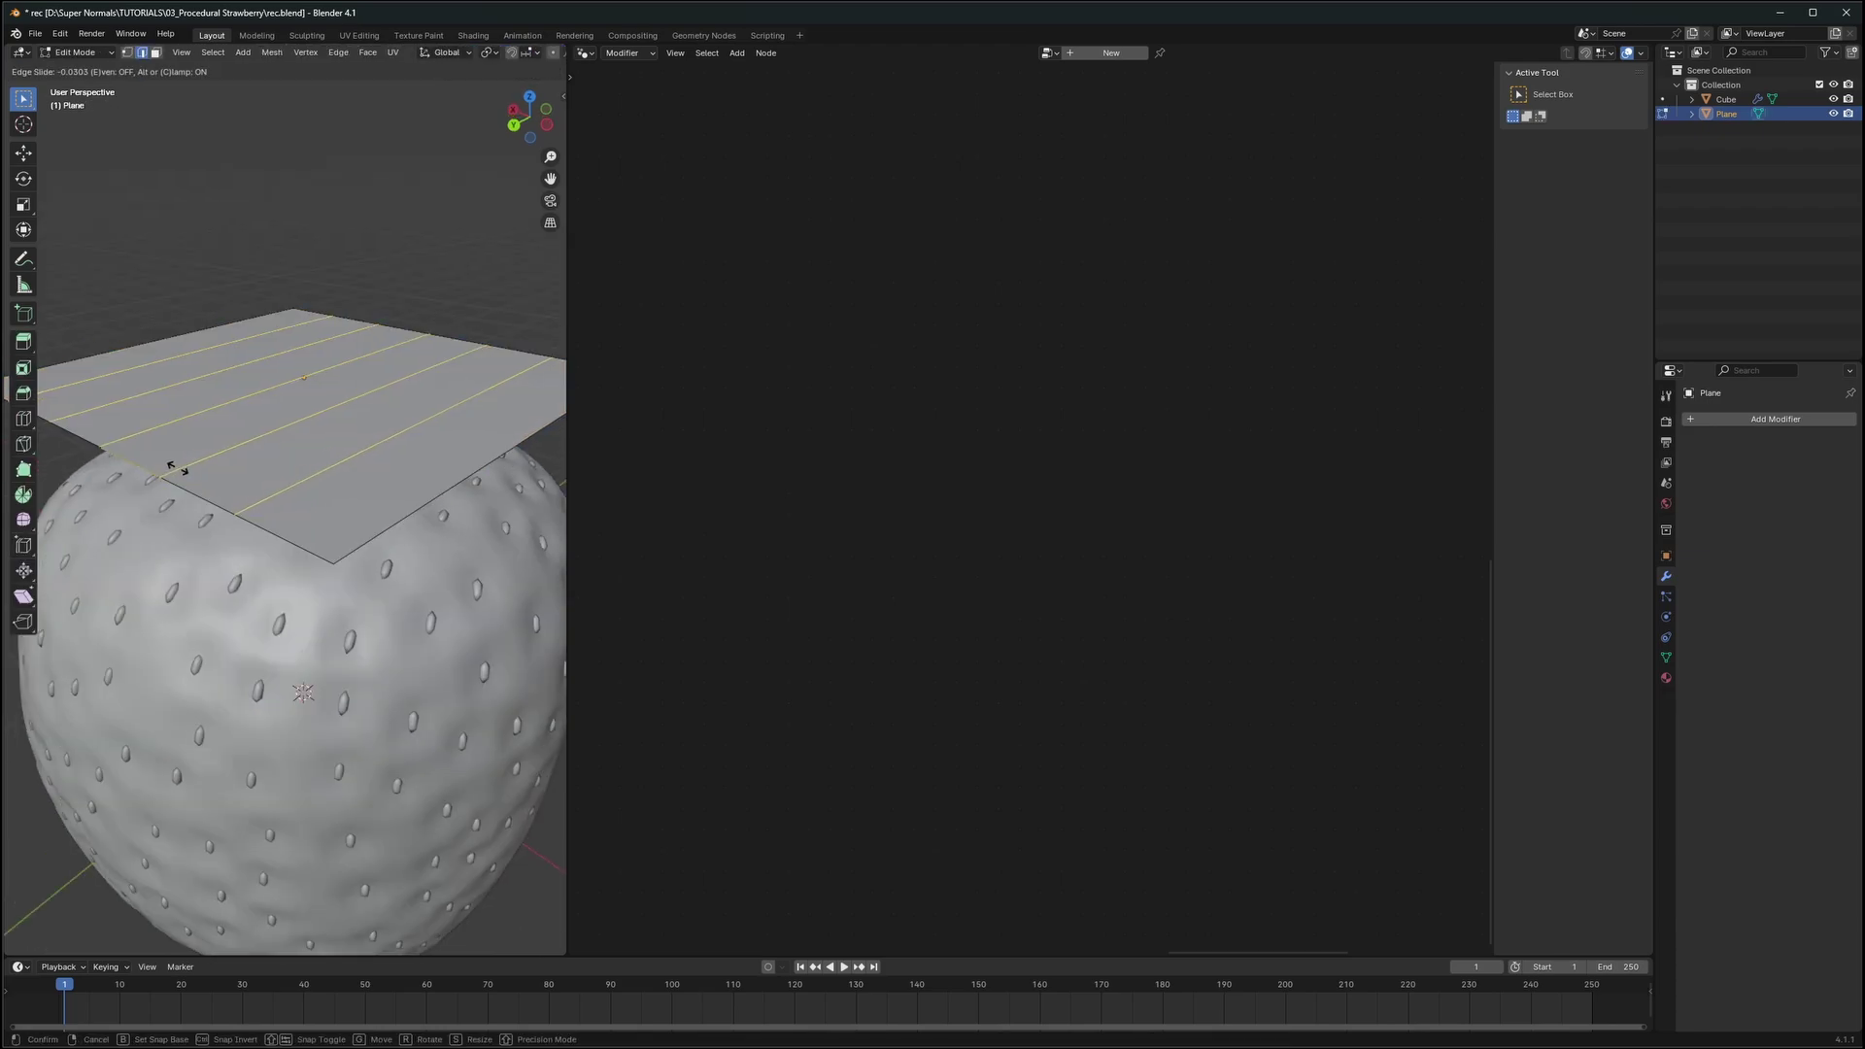
left_click(175, 469)
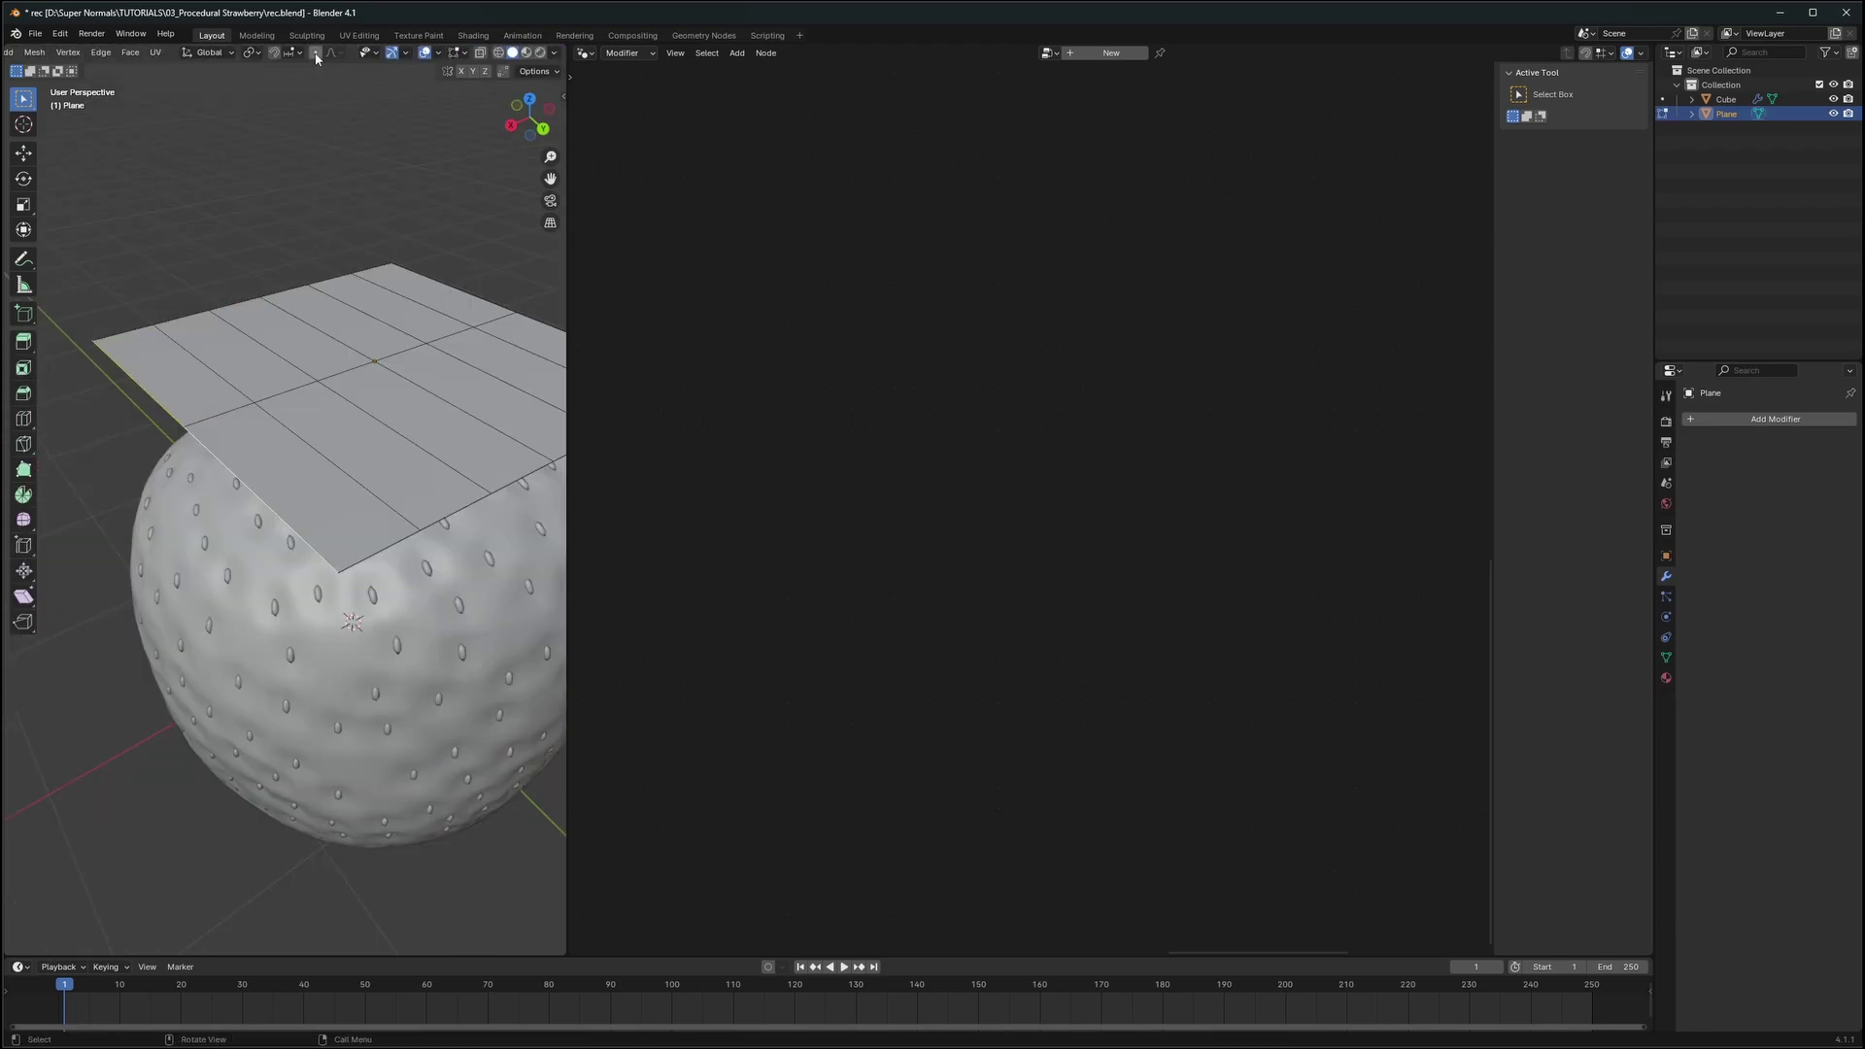
Enable proportional editing and scale the plane's two end edges inward along Y to form a pointed leaf outline
left_click(315, 55)
key("s")
key("x")
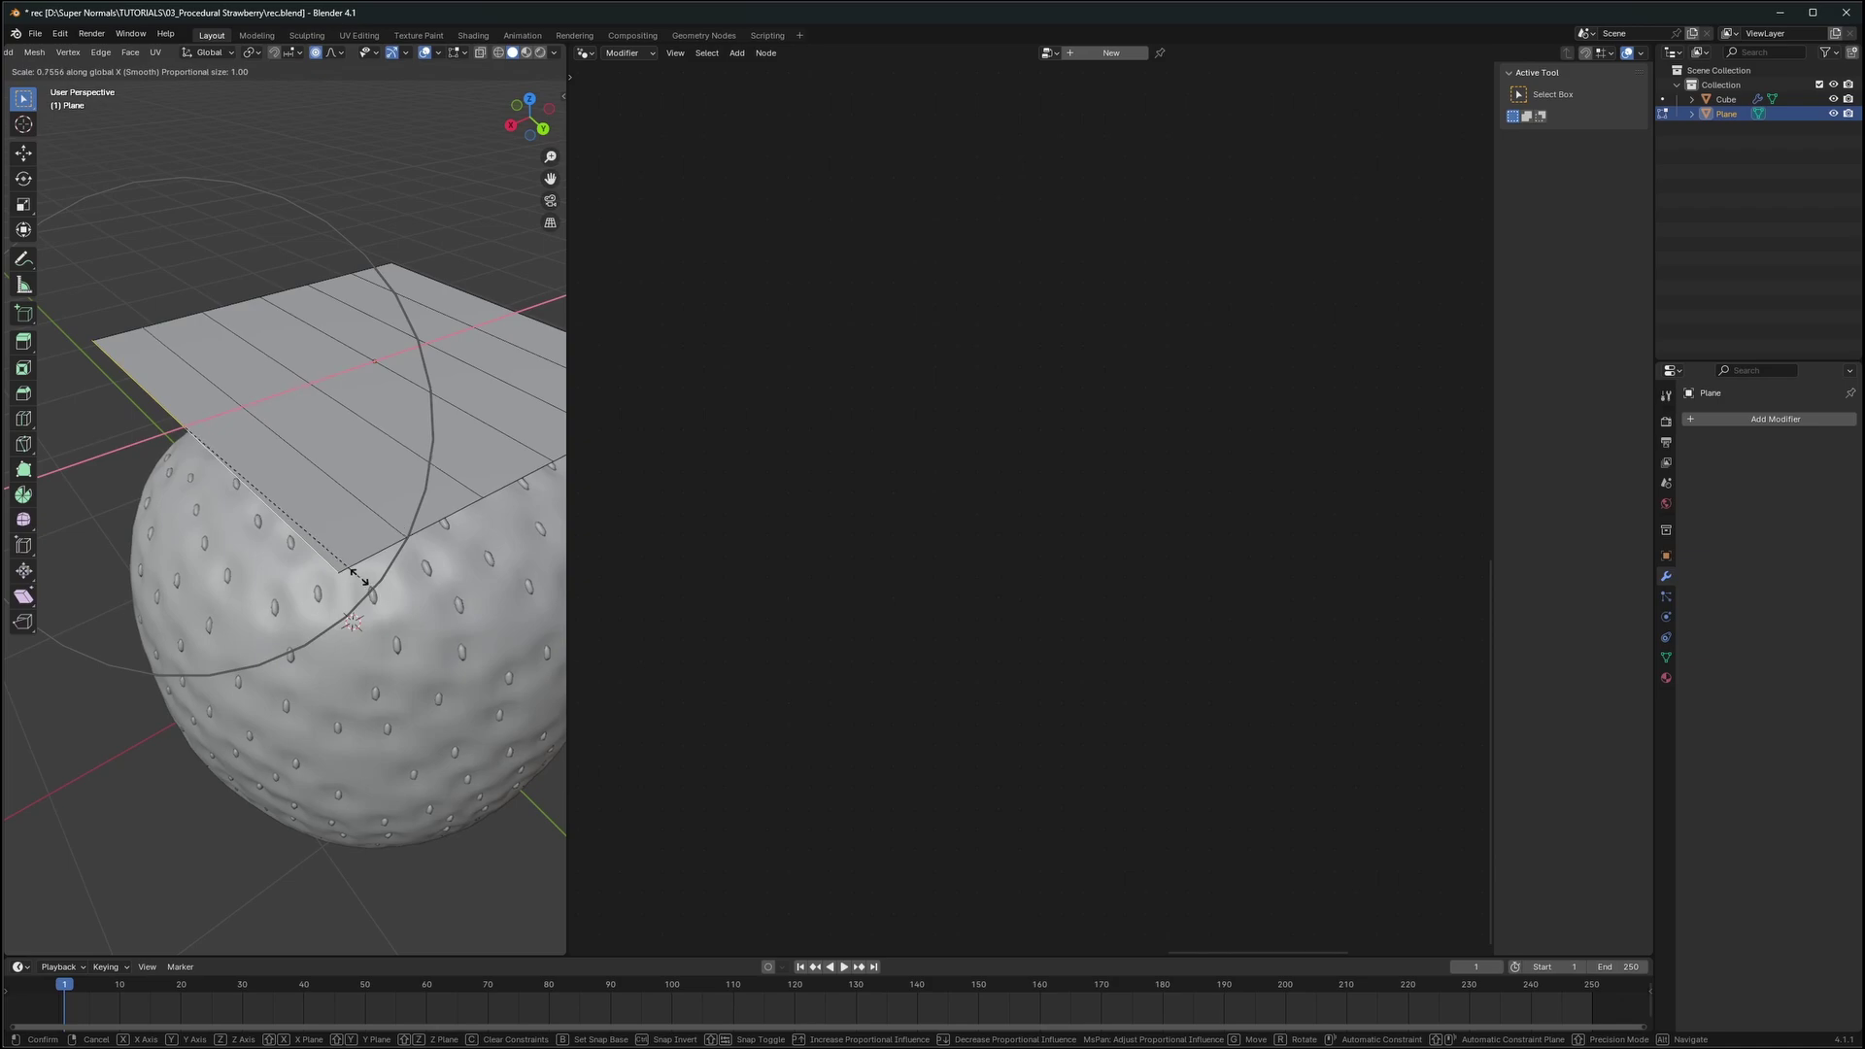
key("y")
scroll(335, 549, "up", 7)
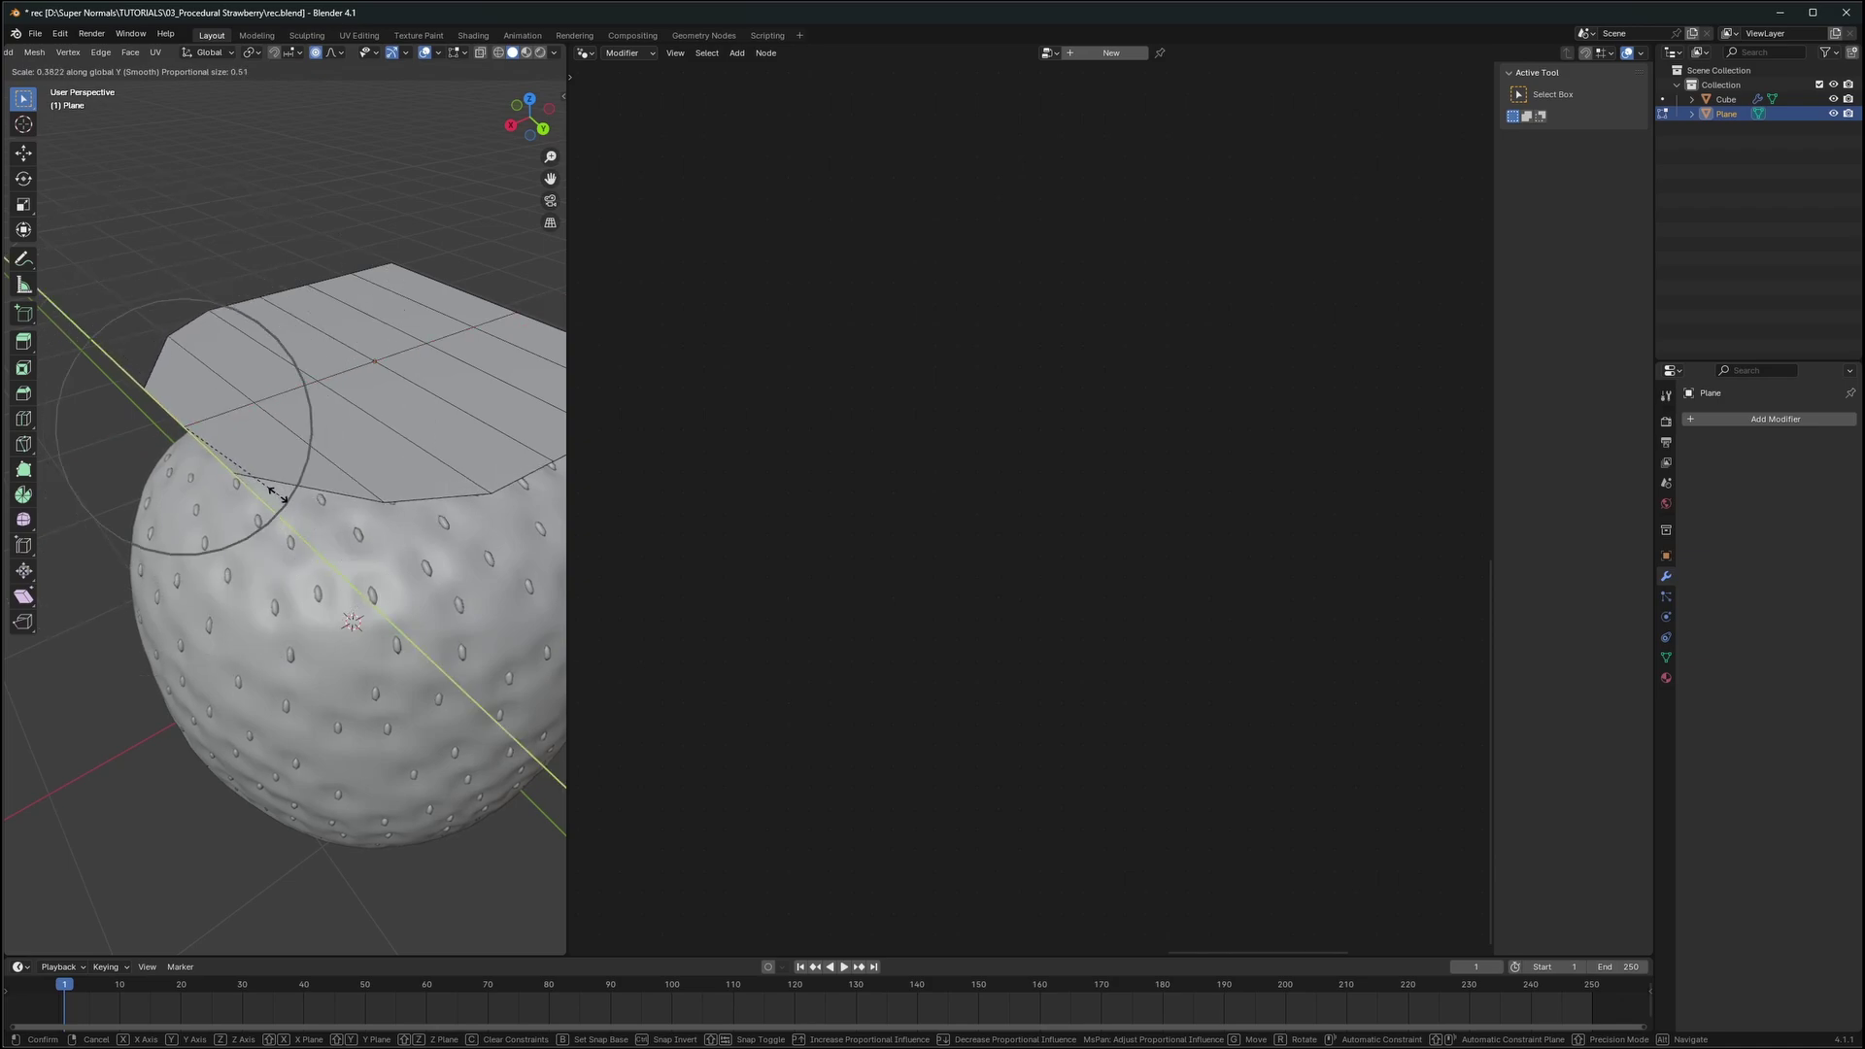
left_click(233, 464)
middle_click_drag(468, 289, 417, 340)
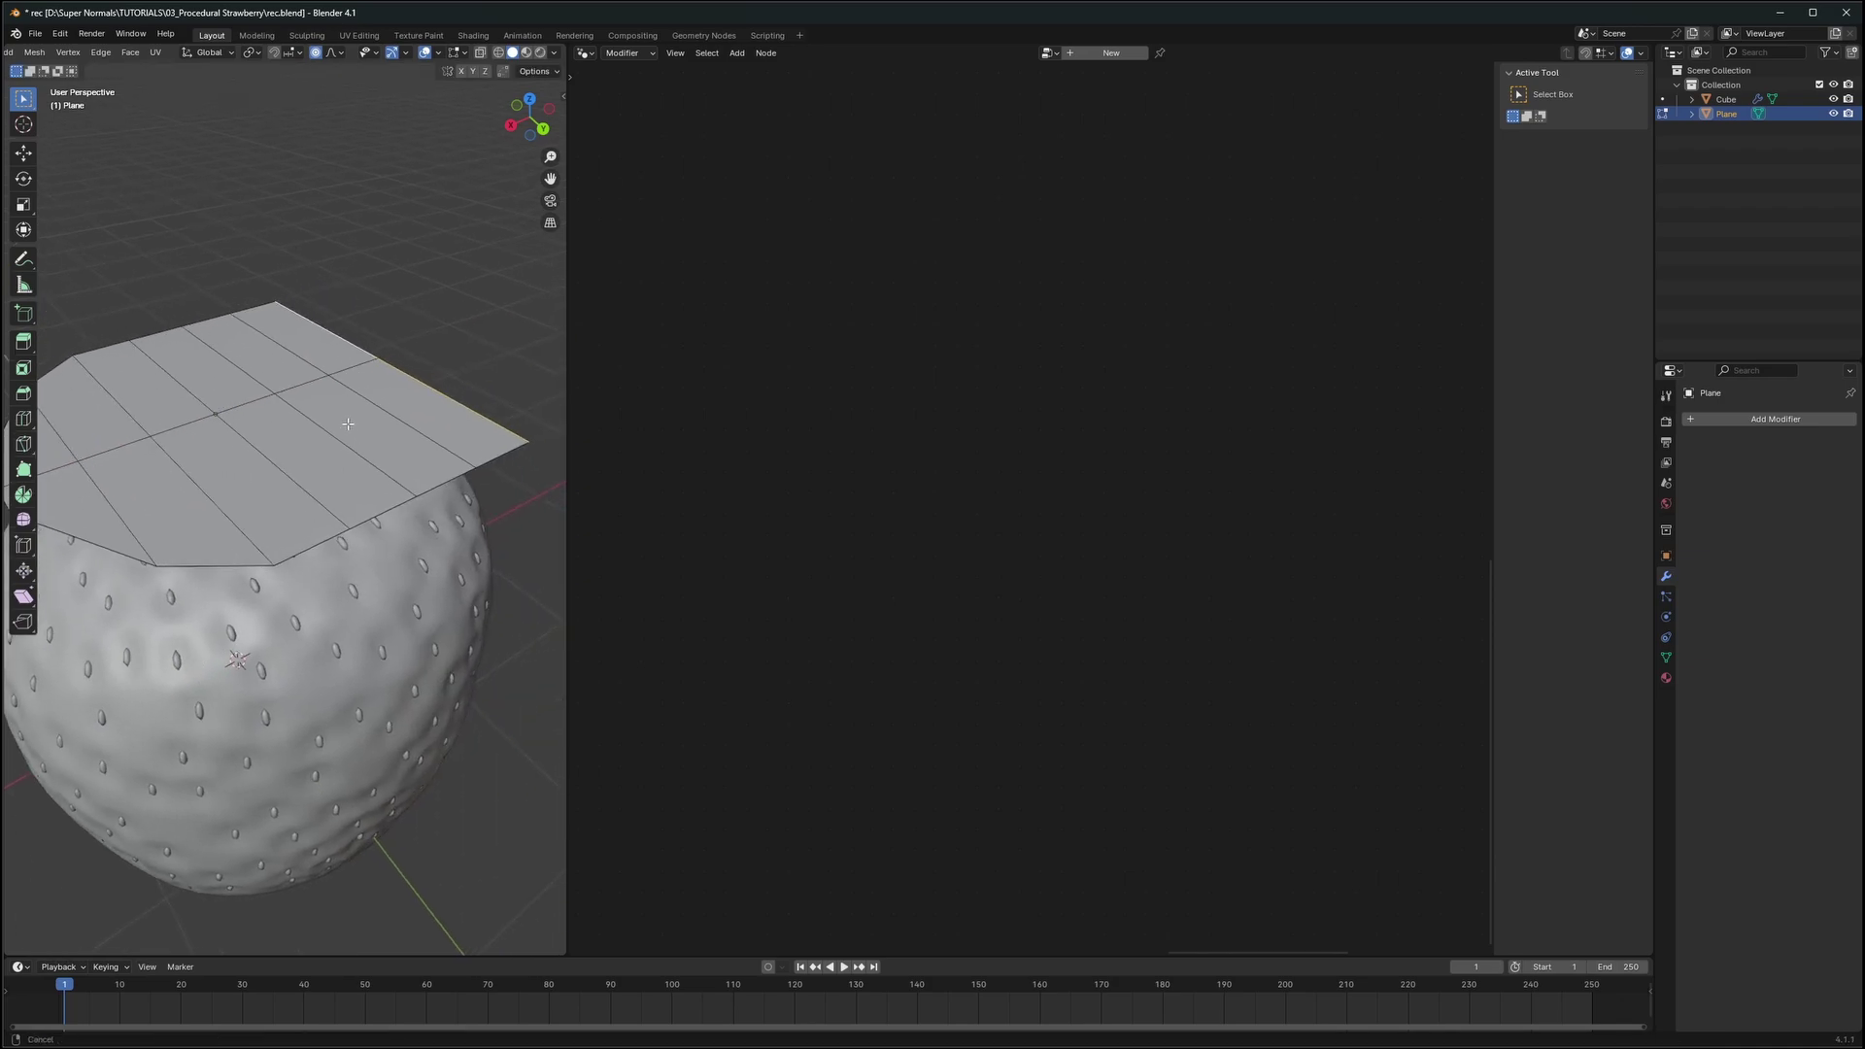
key("s")
key("y")
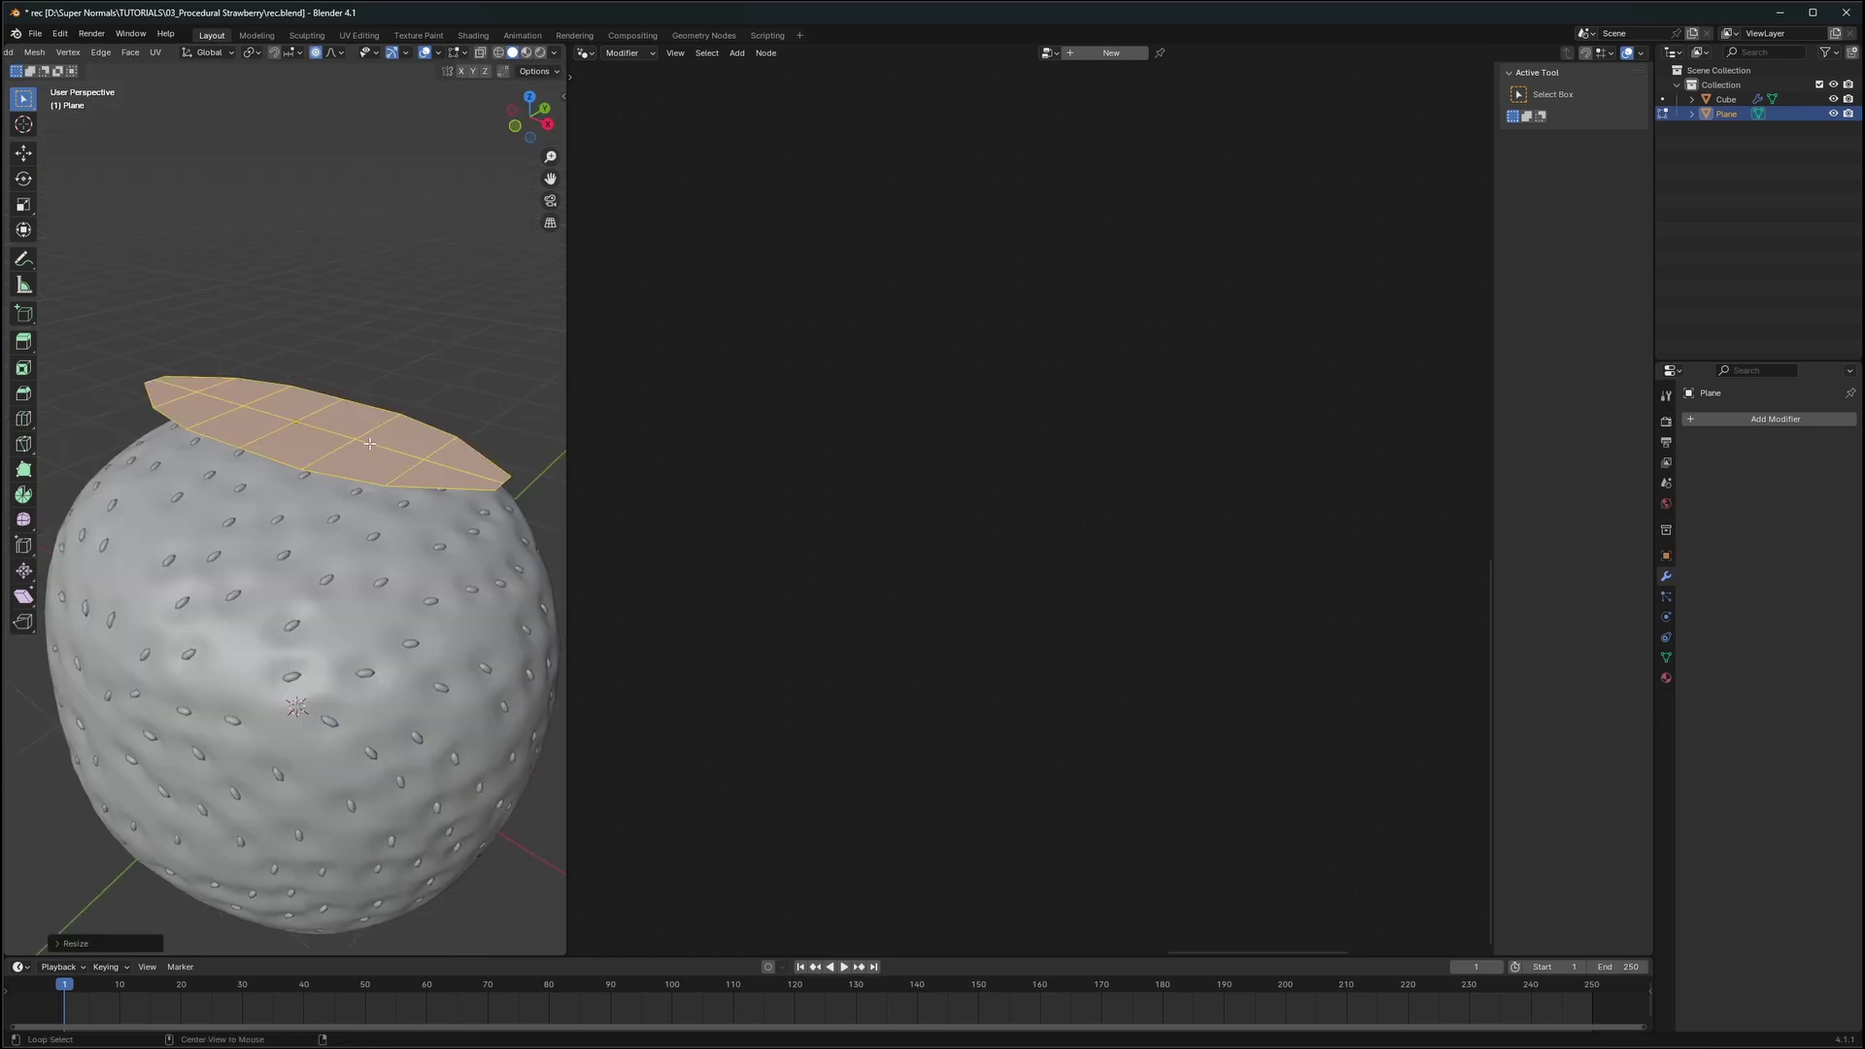
Select the leaf's lengthwise middle edge loop and move it down along Z to crease the leaf
left_click(387, 451, "alt")
key("g")
key("z")
left_click(364, 411)
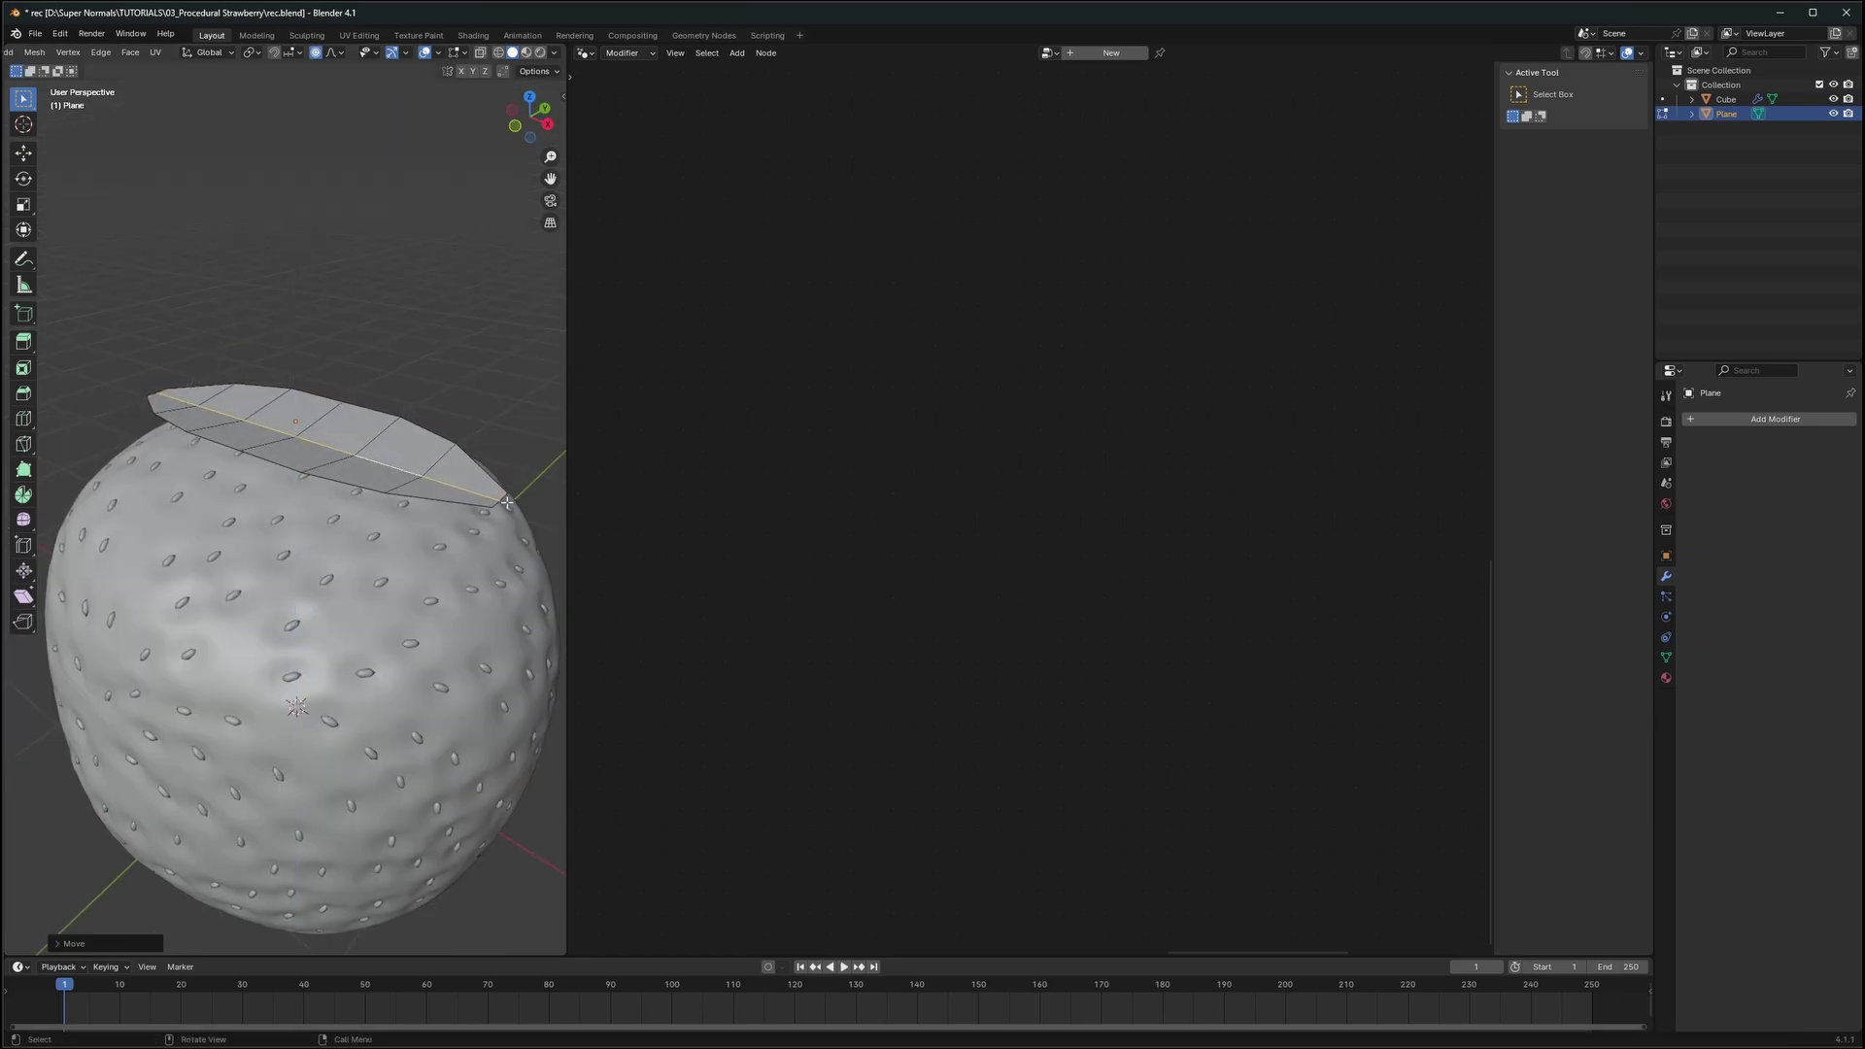
Change the proportional editing falloff to Sphere and move parts of the leaf along Z to bend it into an arch
left_click(336, 53)
left_click(320, 139)
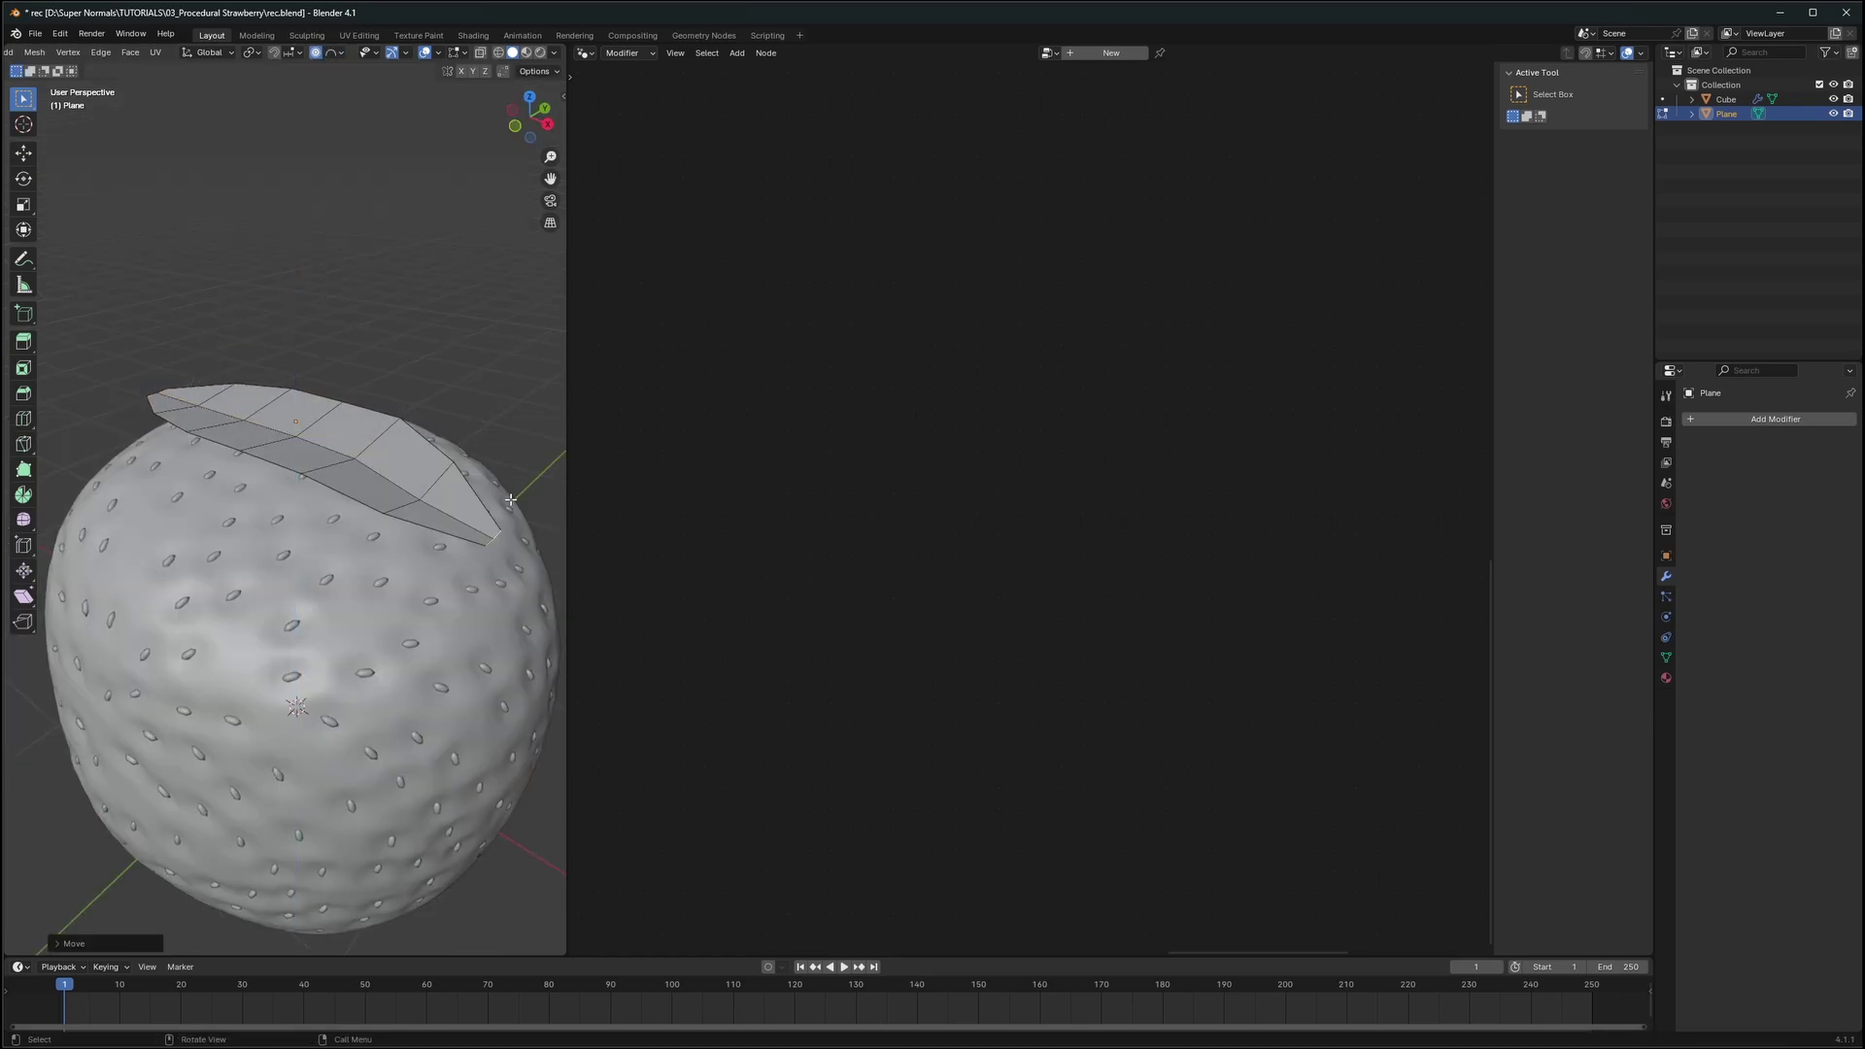
key("g")
key("z")
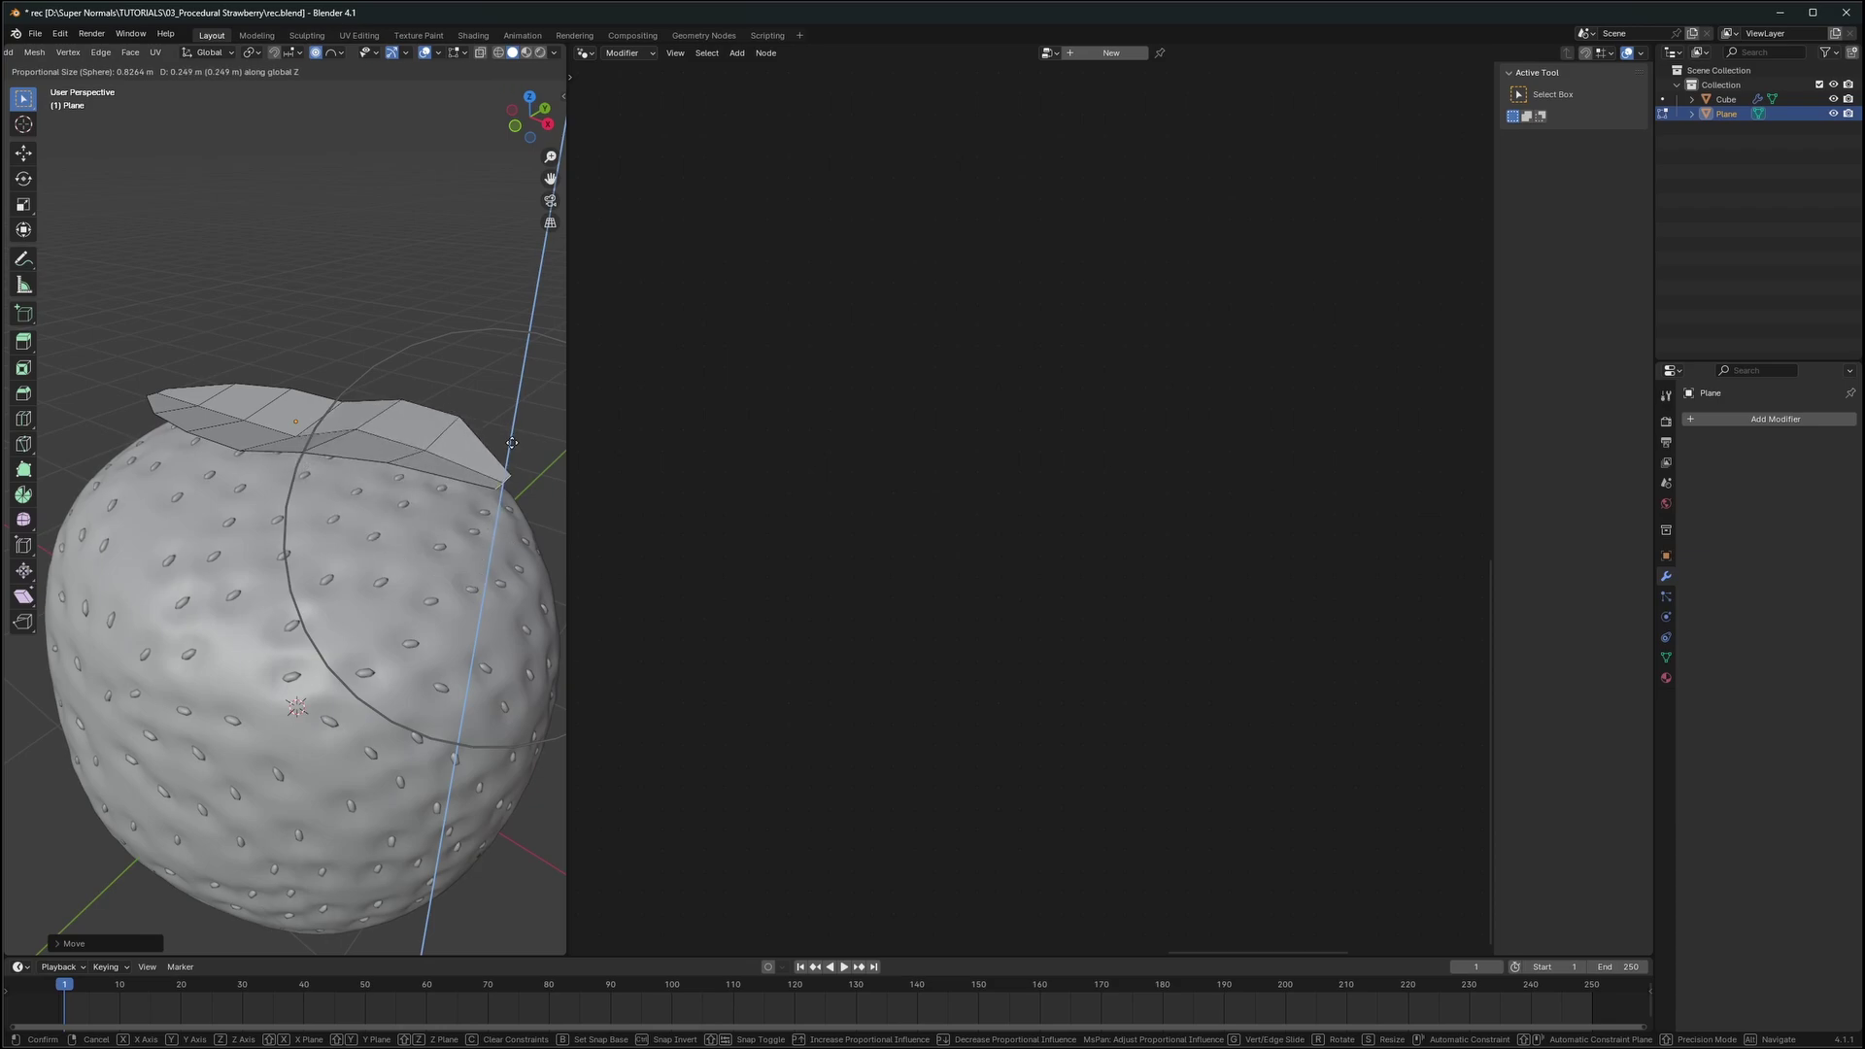
left_click(513, 436)
key("g")
key("z")
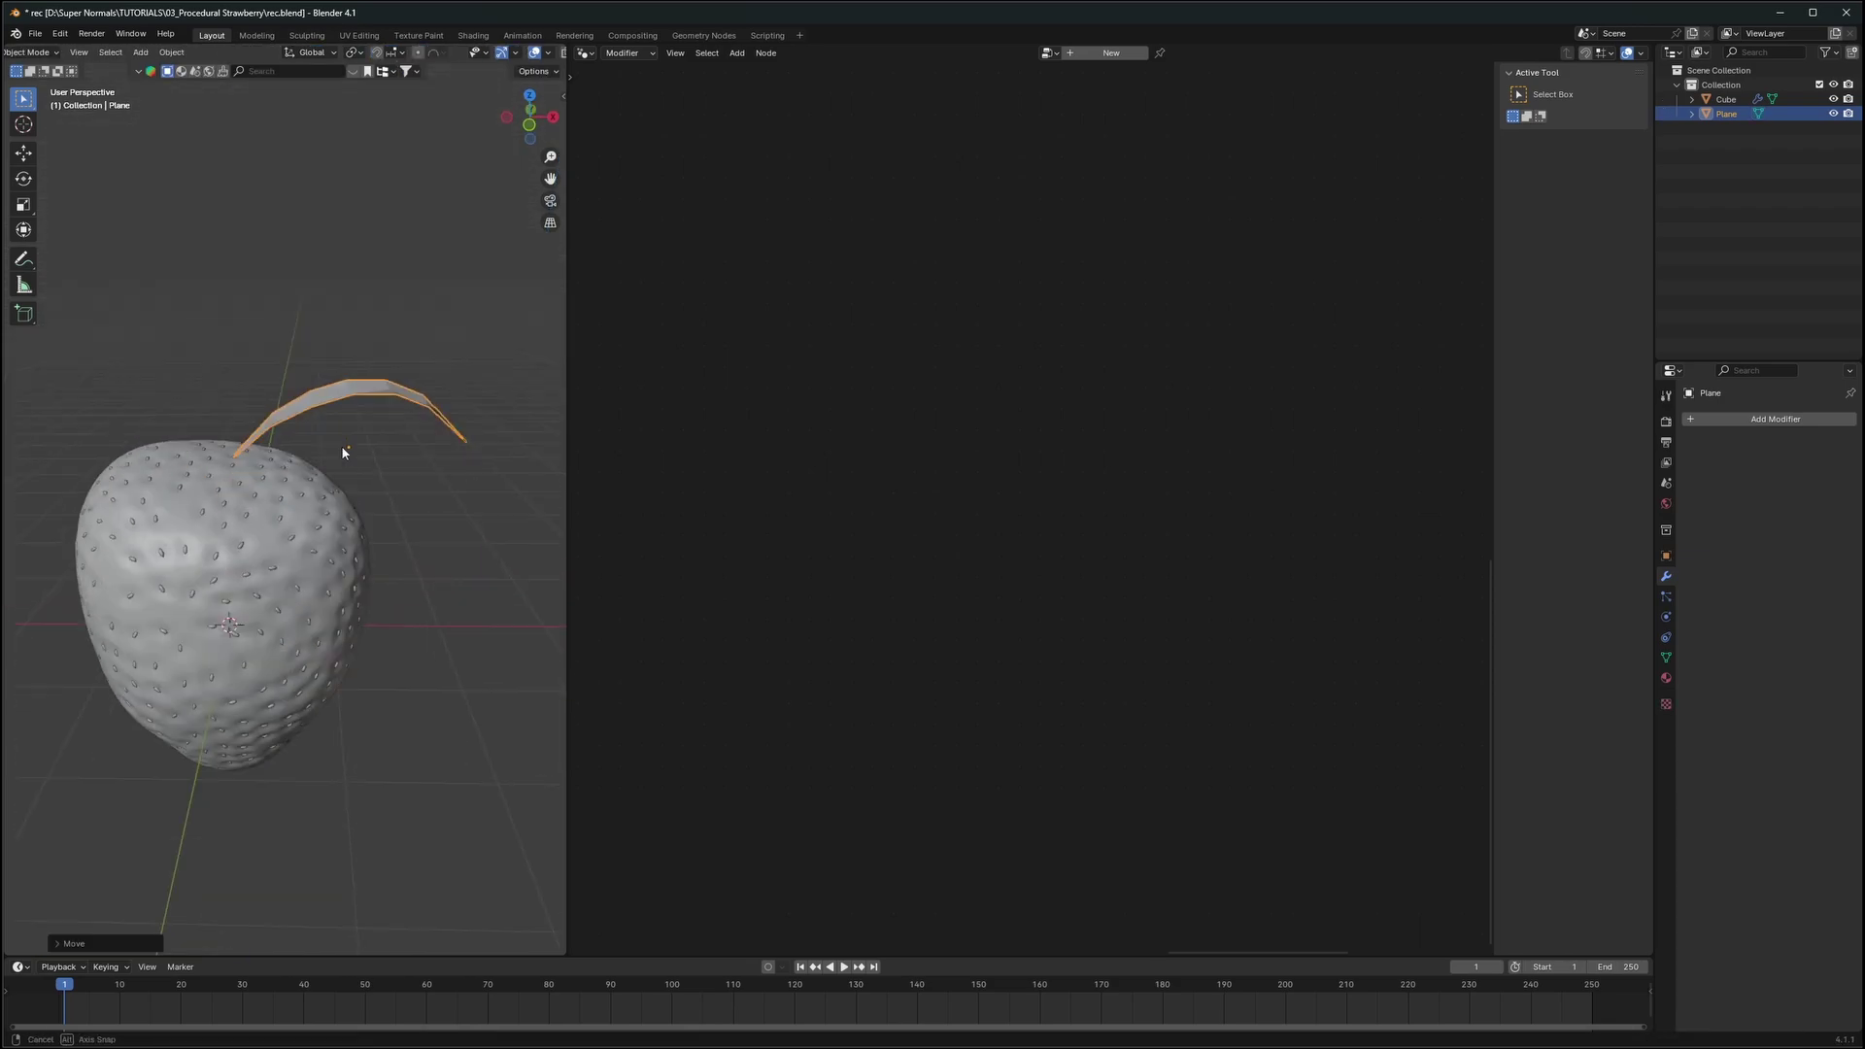
Restrict transforms to origins only and move the leaf's origin along X to its base end
scroll(343, 452, "up", 4)
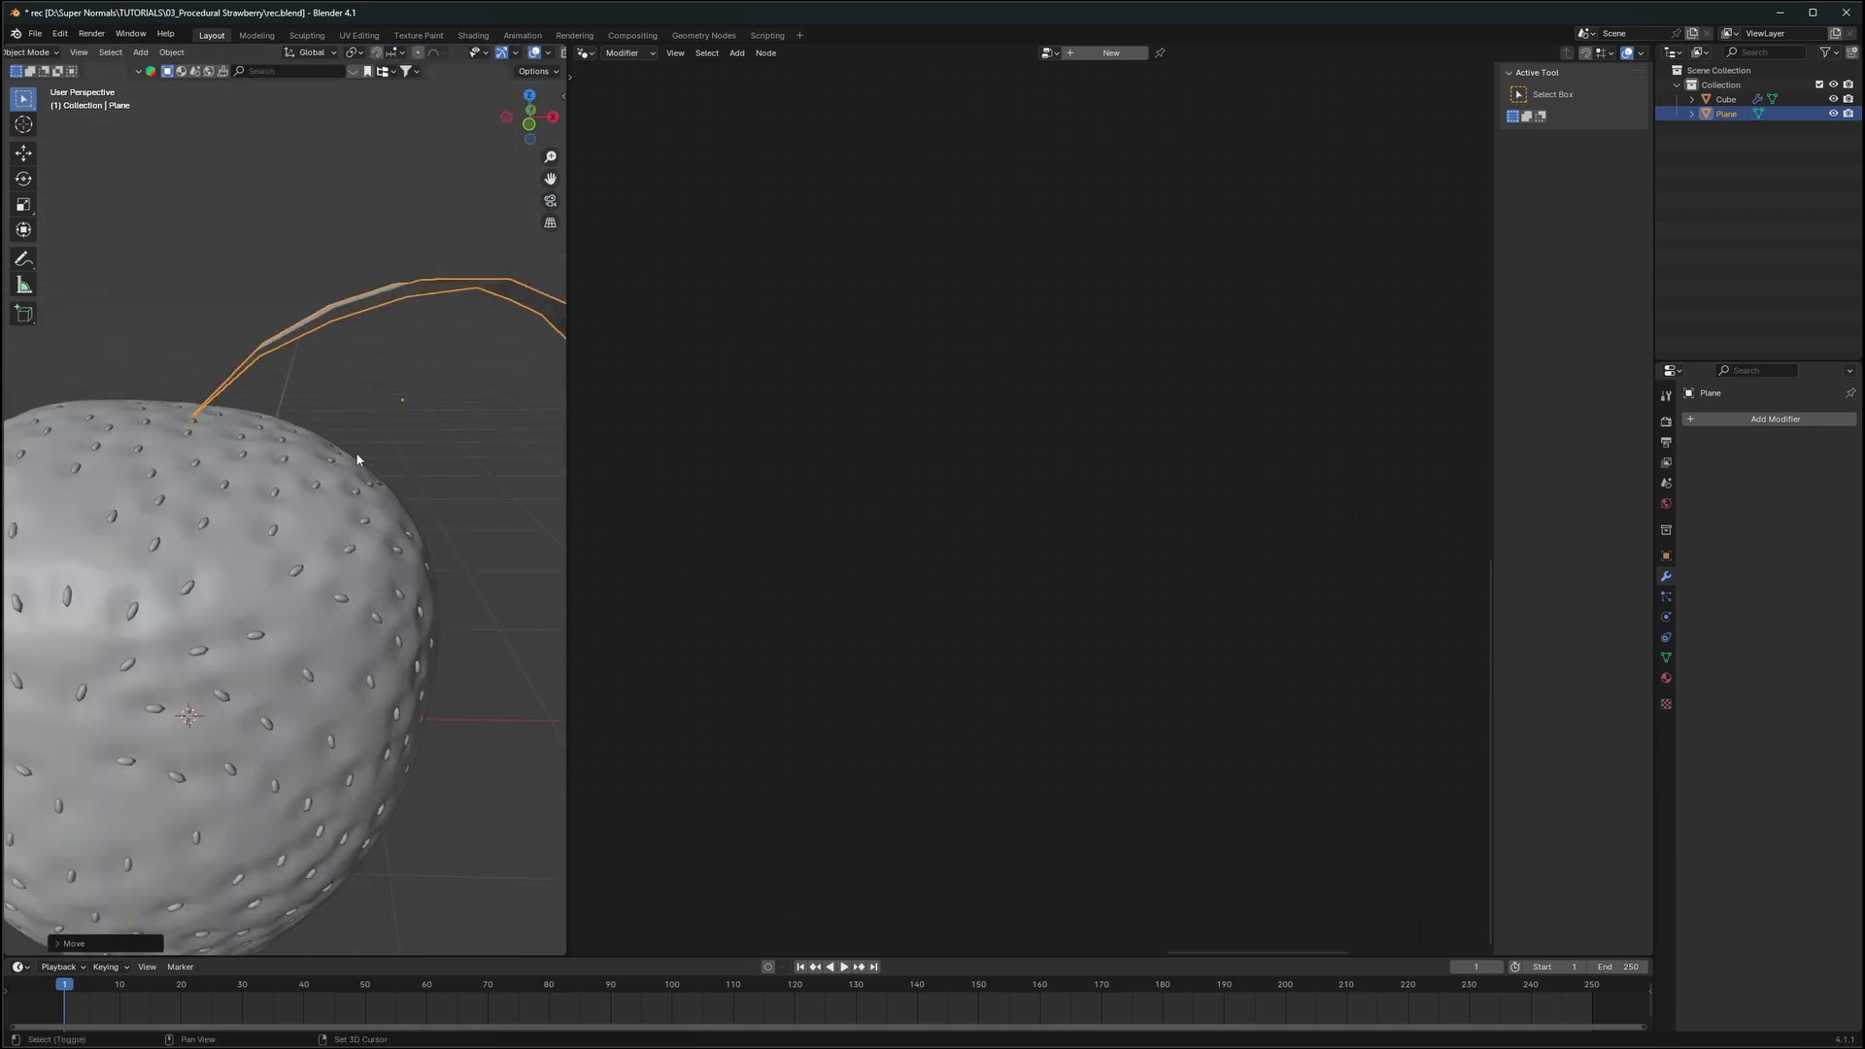
left_click(550, 72)
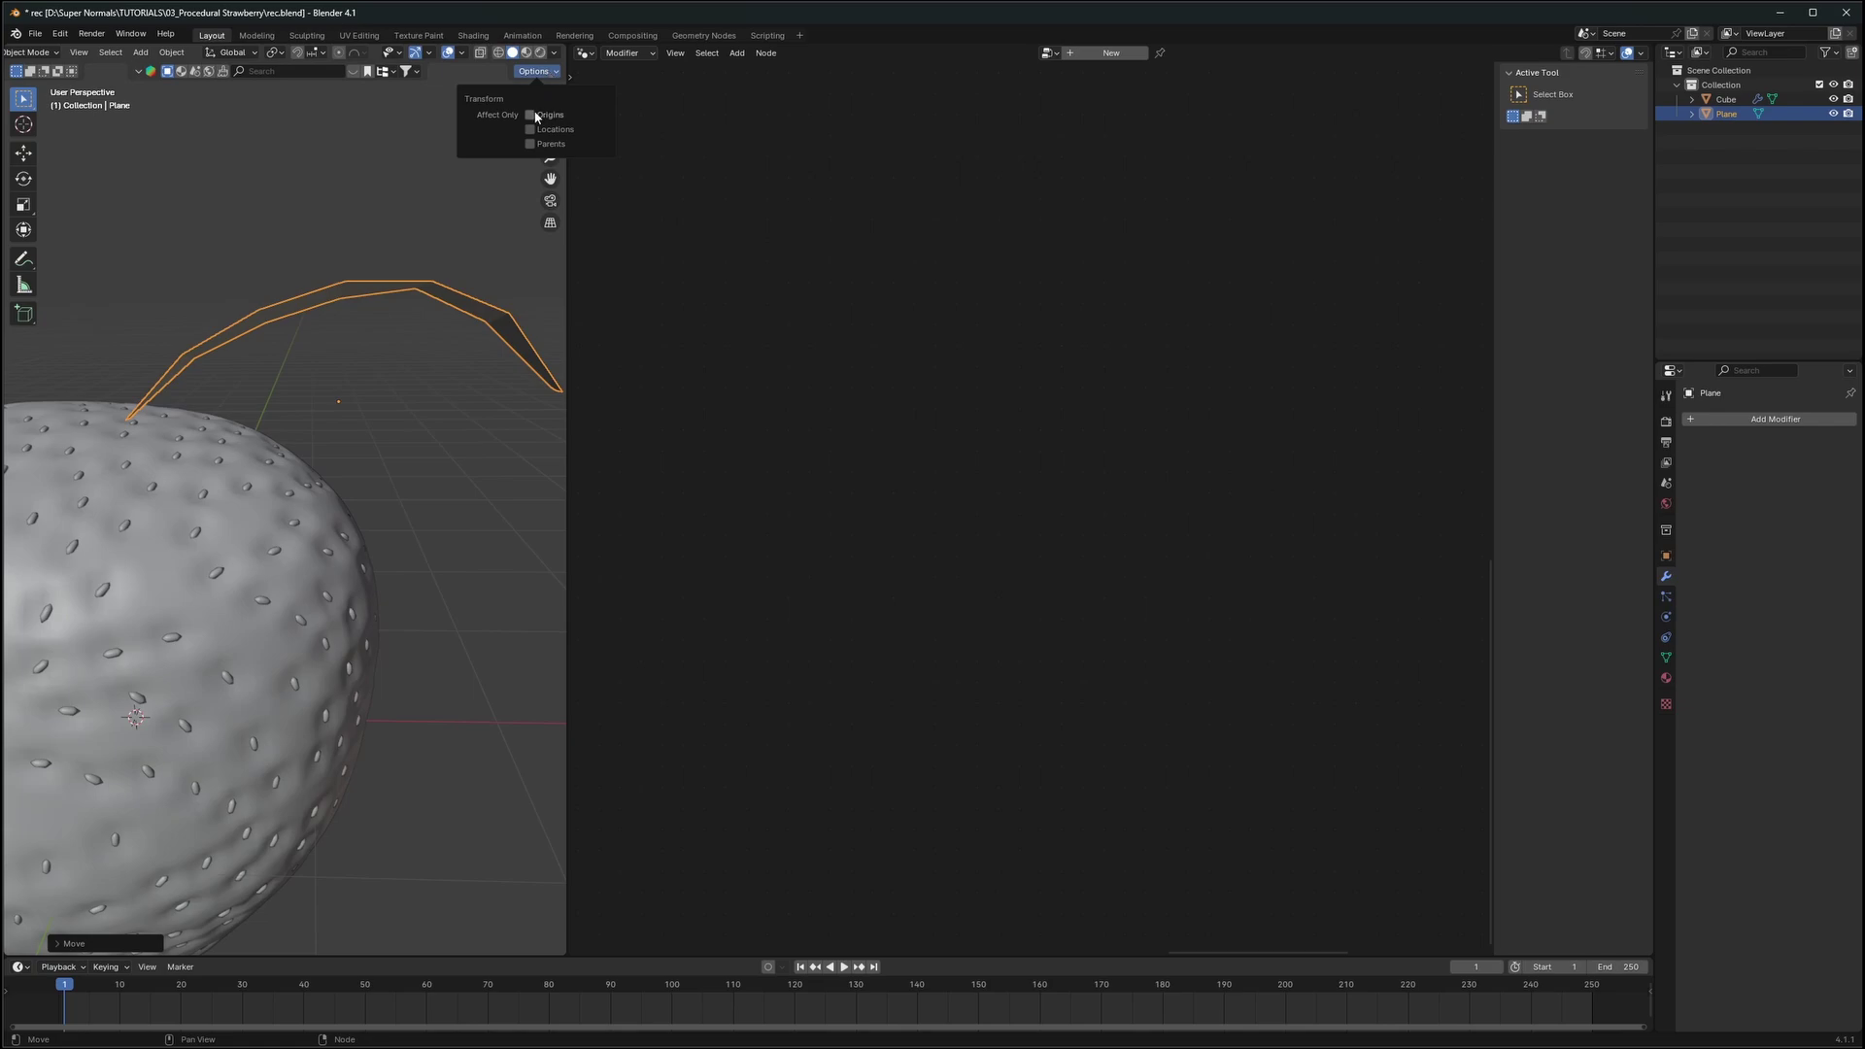
left_click(531, 115)
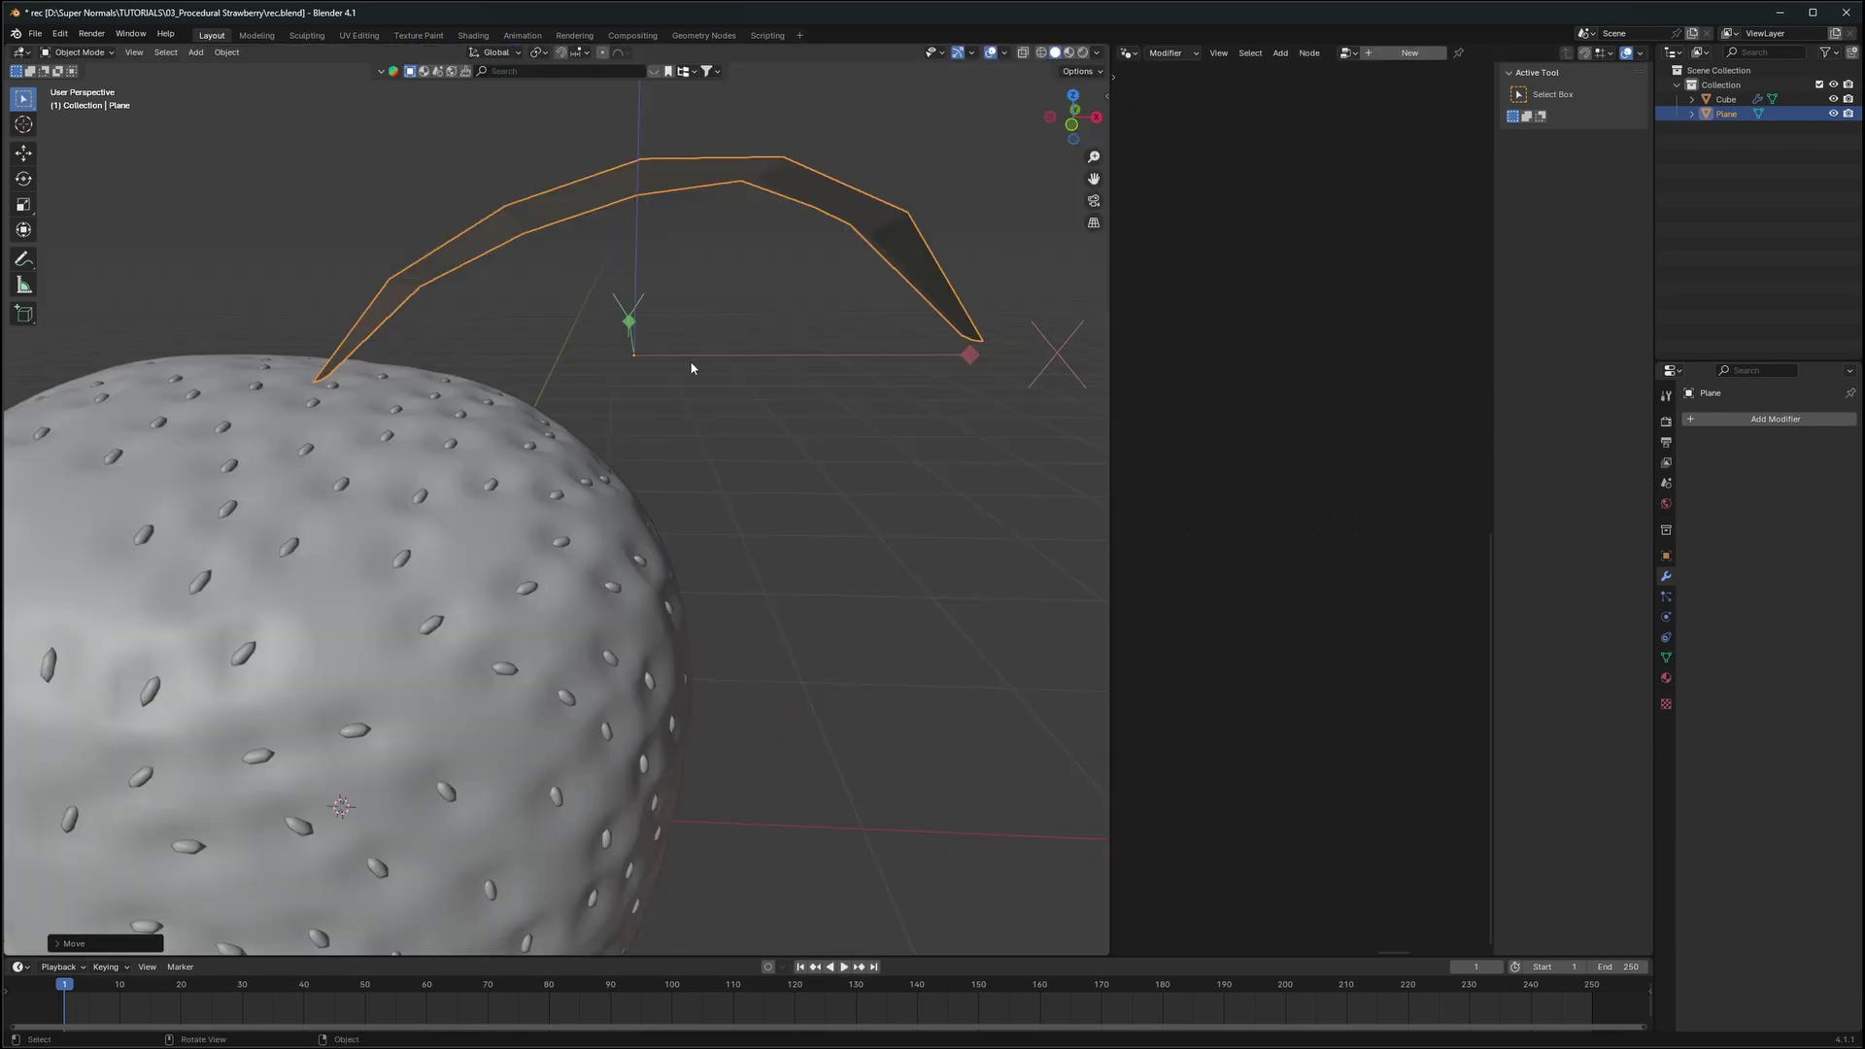
scroll(691, 366, "down", 1)
middle_click_drag(691, 366, 671, 387)
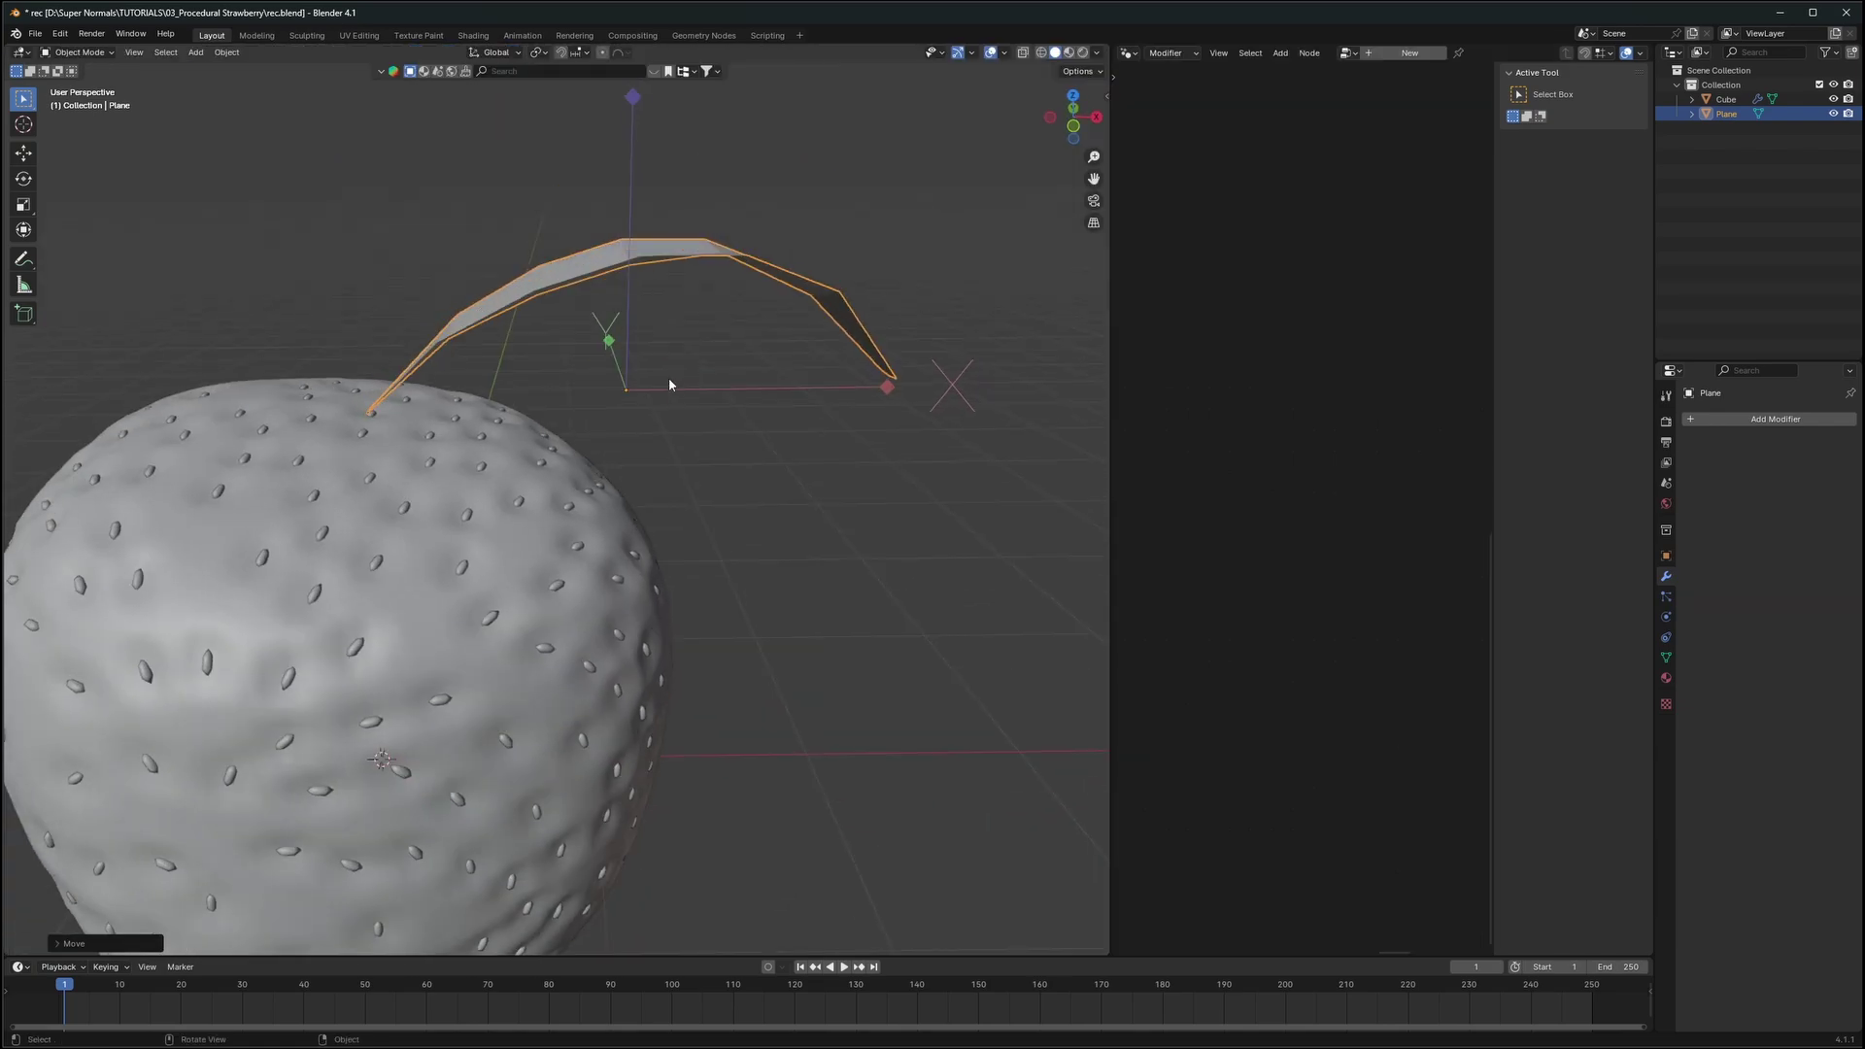
key("g")
key("y")
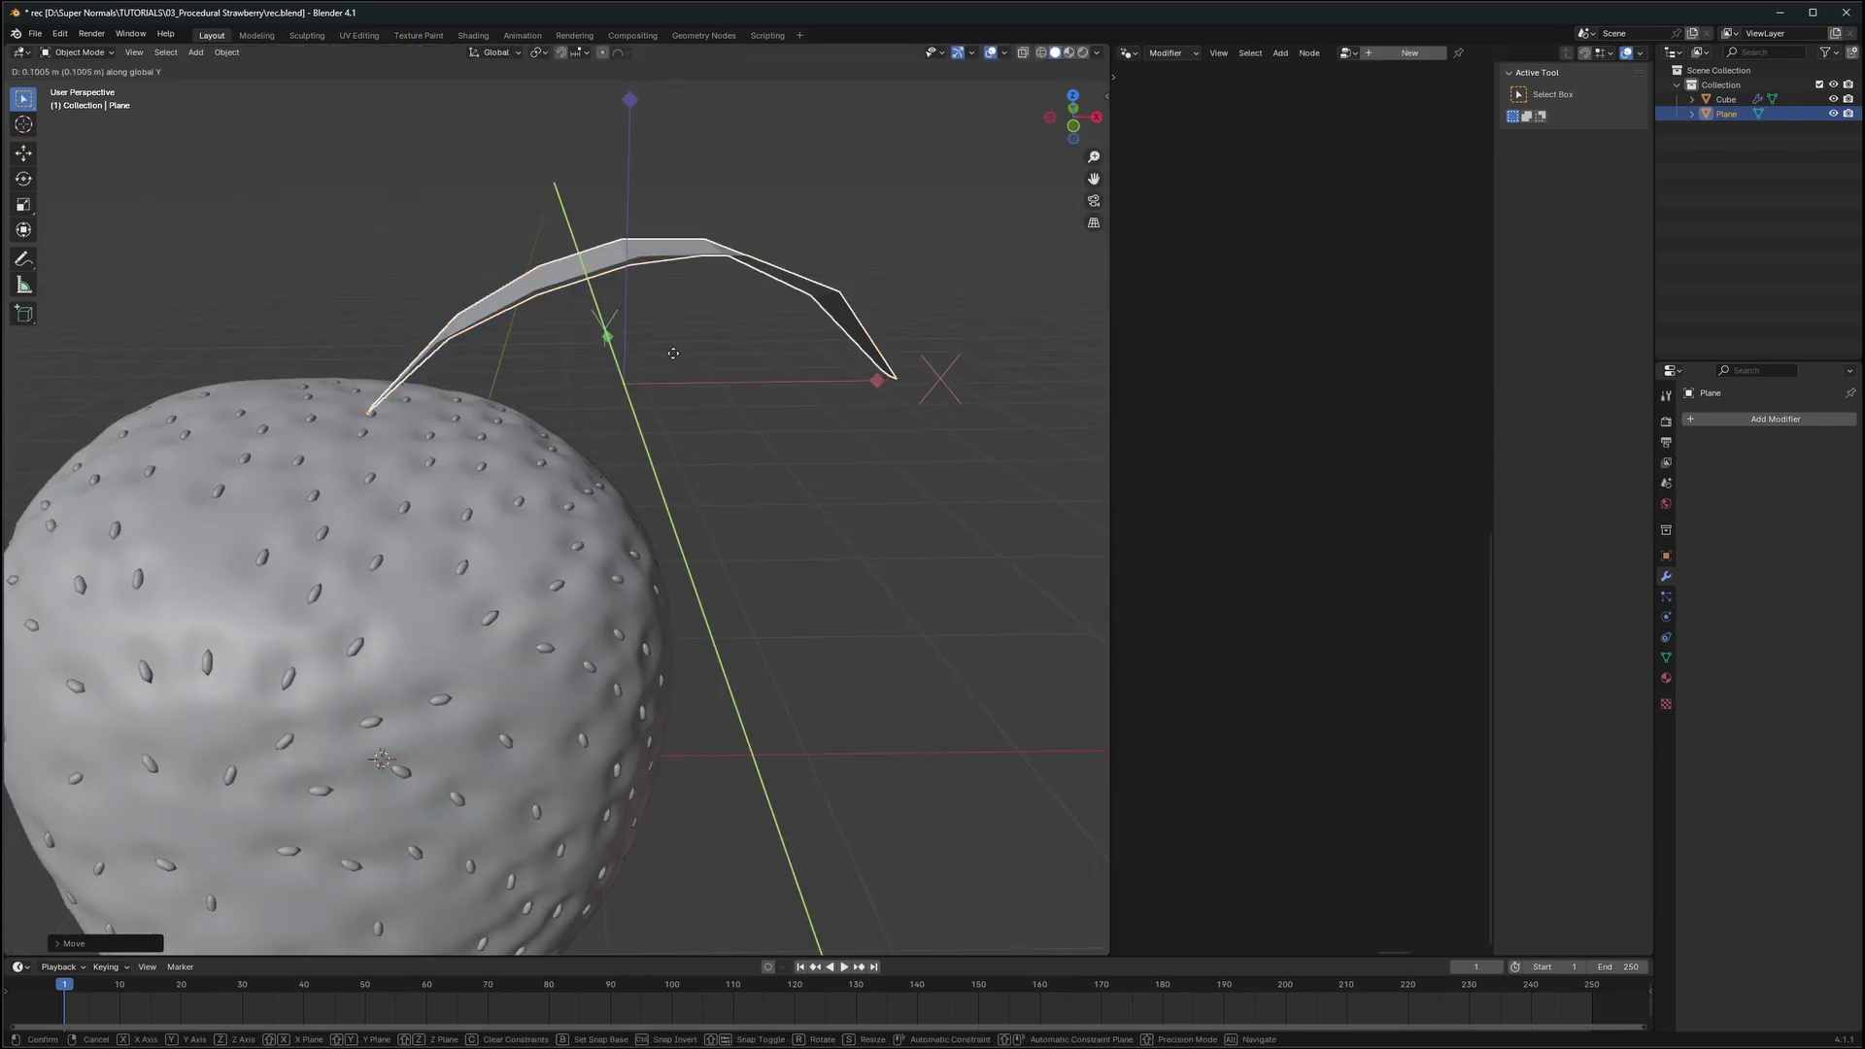
key("x")
left_click(450, 383)
Fine-tune the leaf's origin along Z and X so that it sits exactly on the base tip
scroll(449, 382, "up", 3)
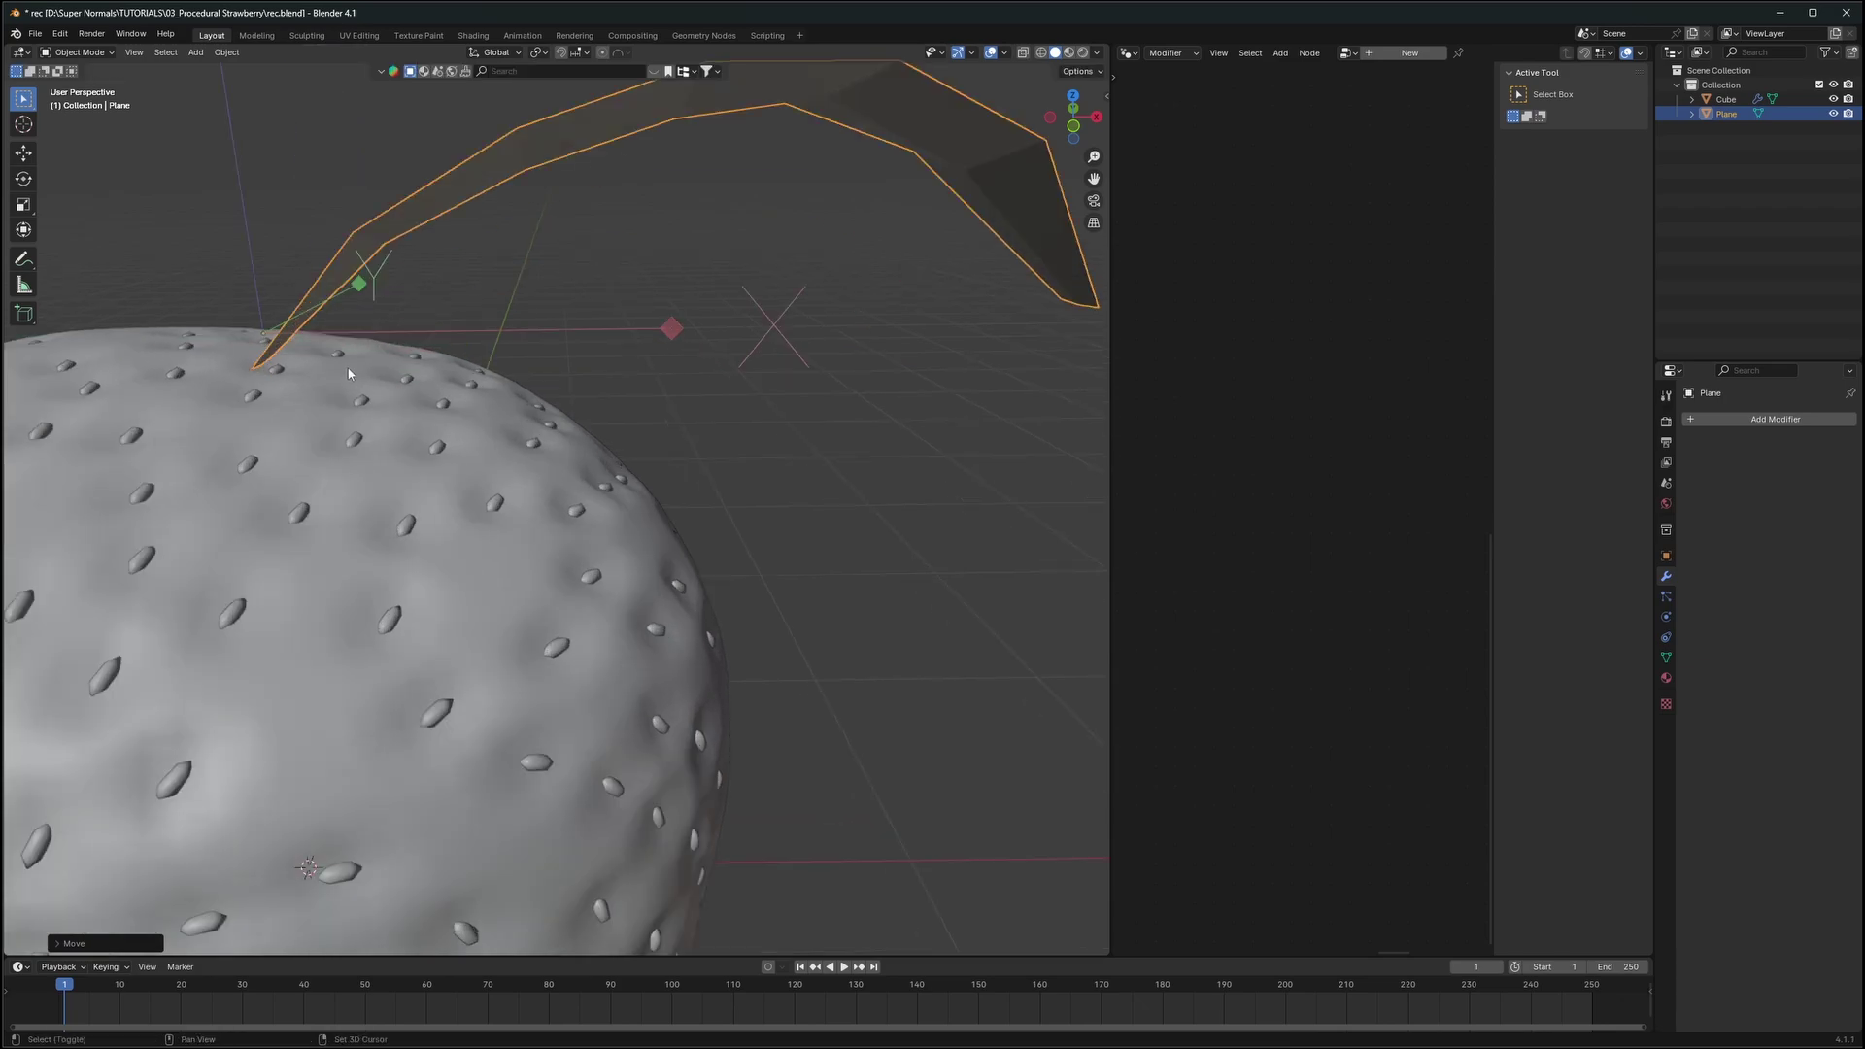
middle_click_drag(348, 369, 475, 398, "shift")
key("g")
key("z")
left_click(475, 399)
key("g")
key("x")
left_click(468, 408)
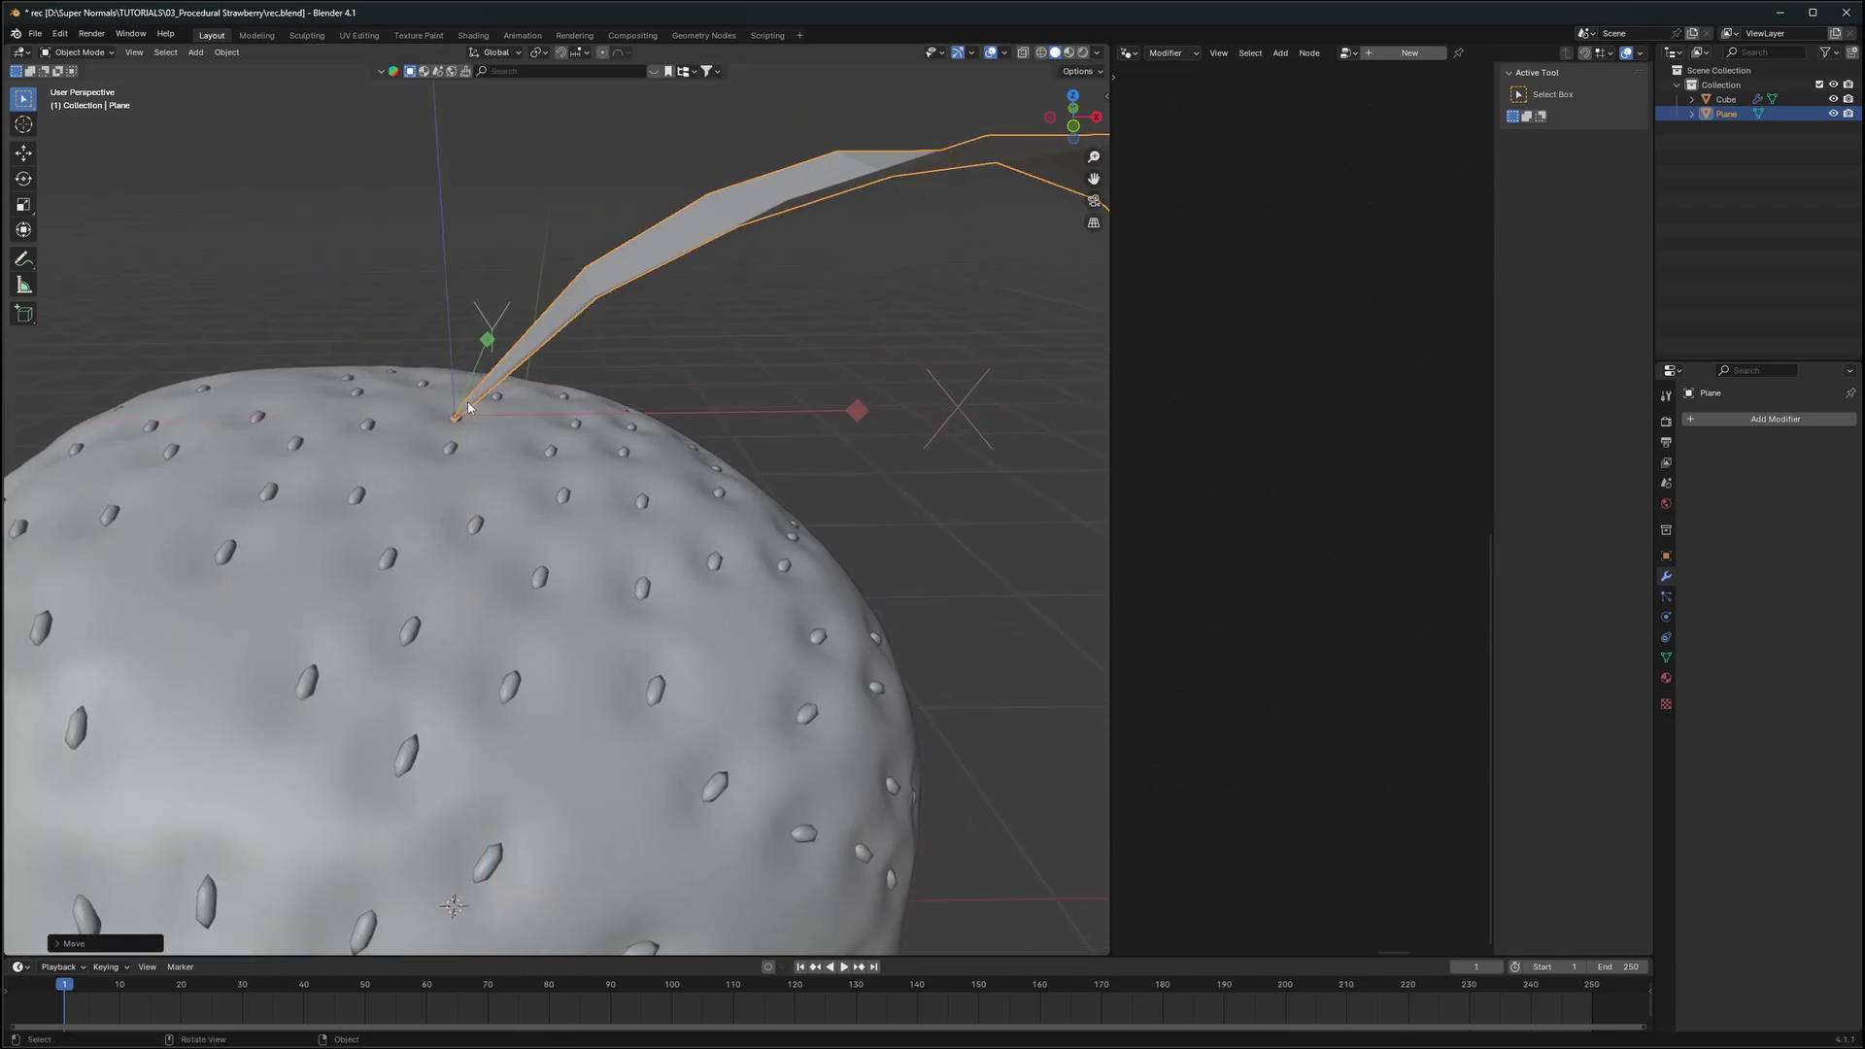
Adjust the leaf's origin along Z at its base tip and lift the origins-only transform restriction
key("g")
key("z")
left_click(1081, 71)
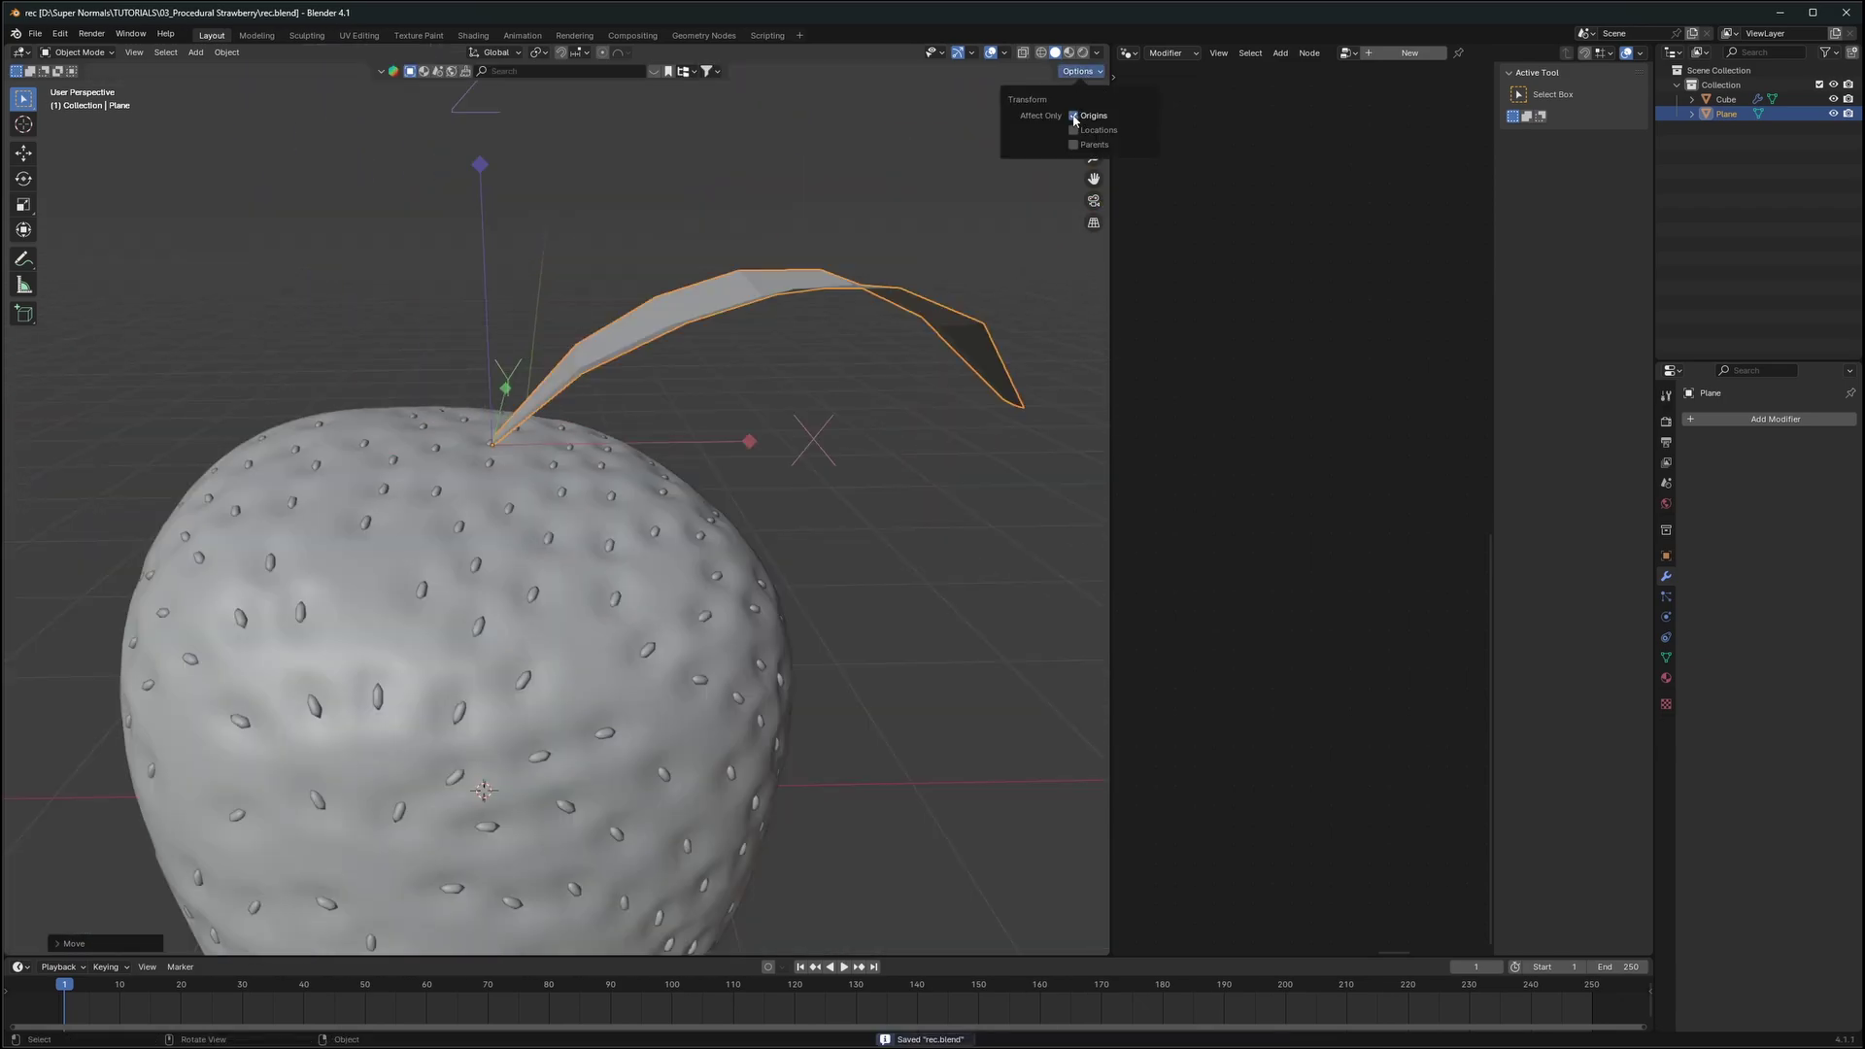
left_click(1074, 116)
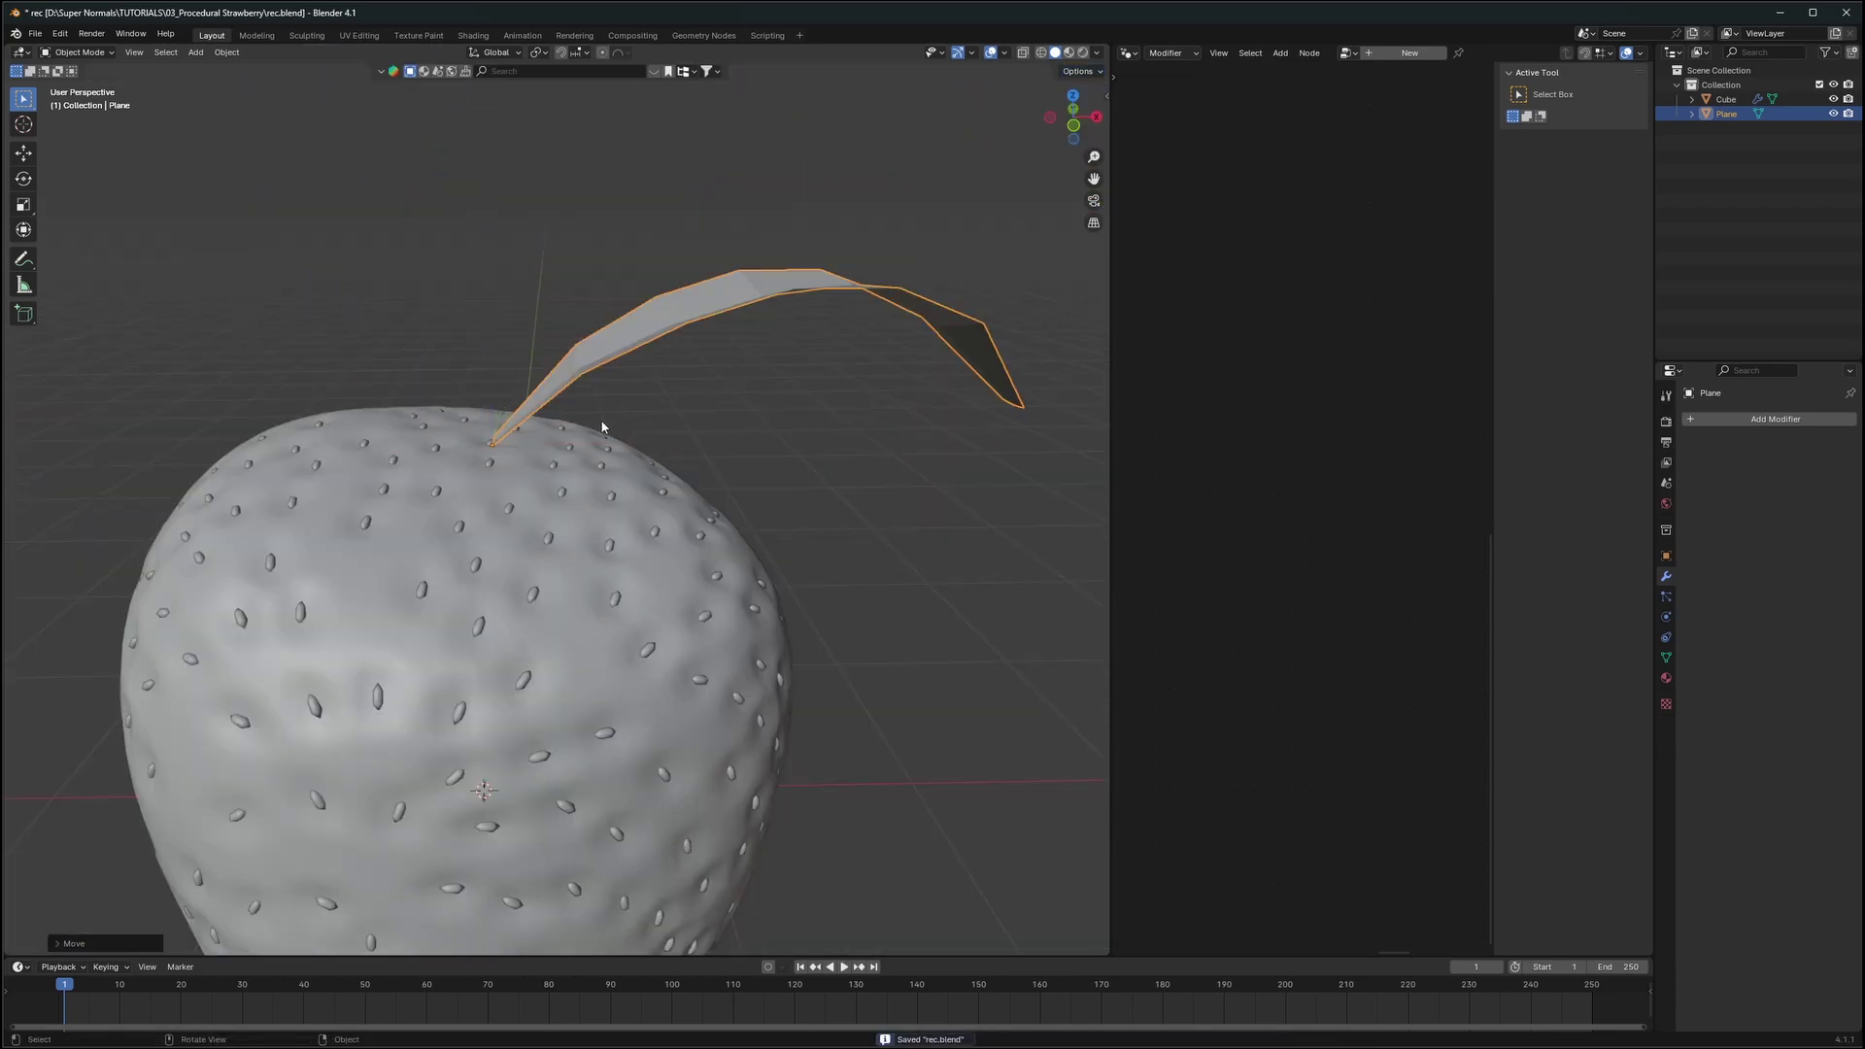
Bring the leaf plane into the strawberry's node tree as an Object Info node and place it near the Mesh Line node
scroll(603, 425, "down", 3)
middle_click_drag(603, 425, 638, 406)
scroll(530, 453, "up", 2)
left_click(638, 407)
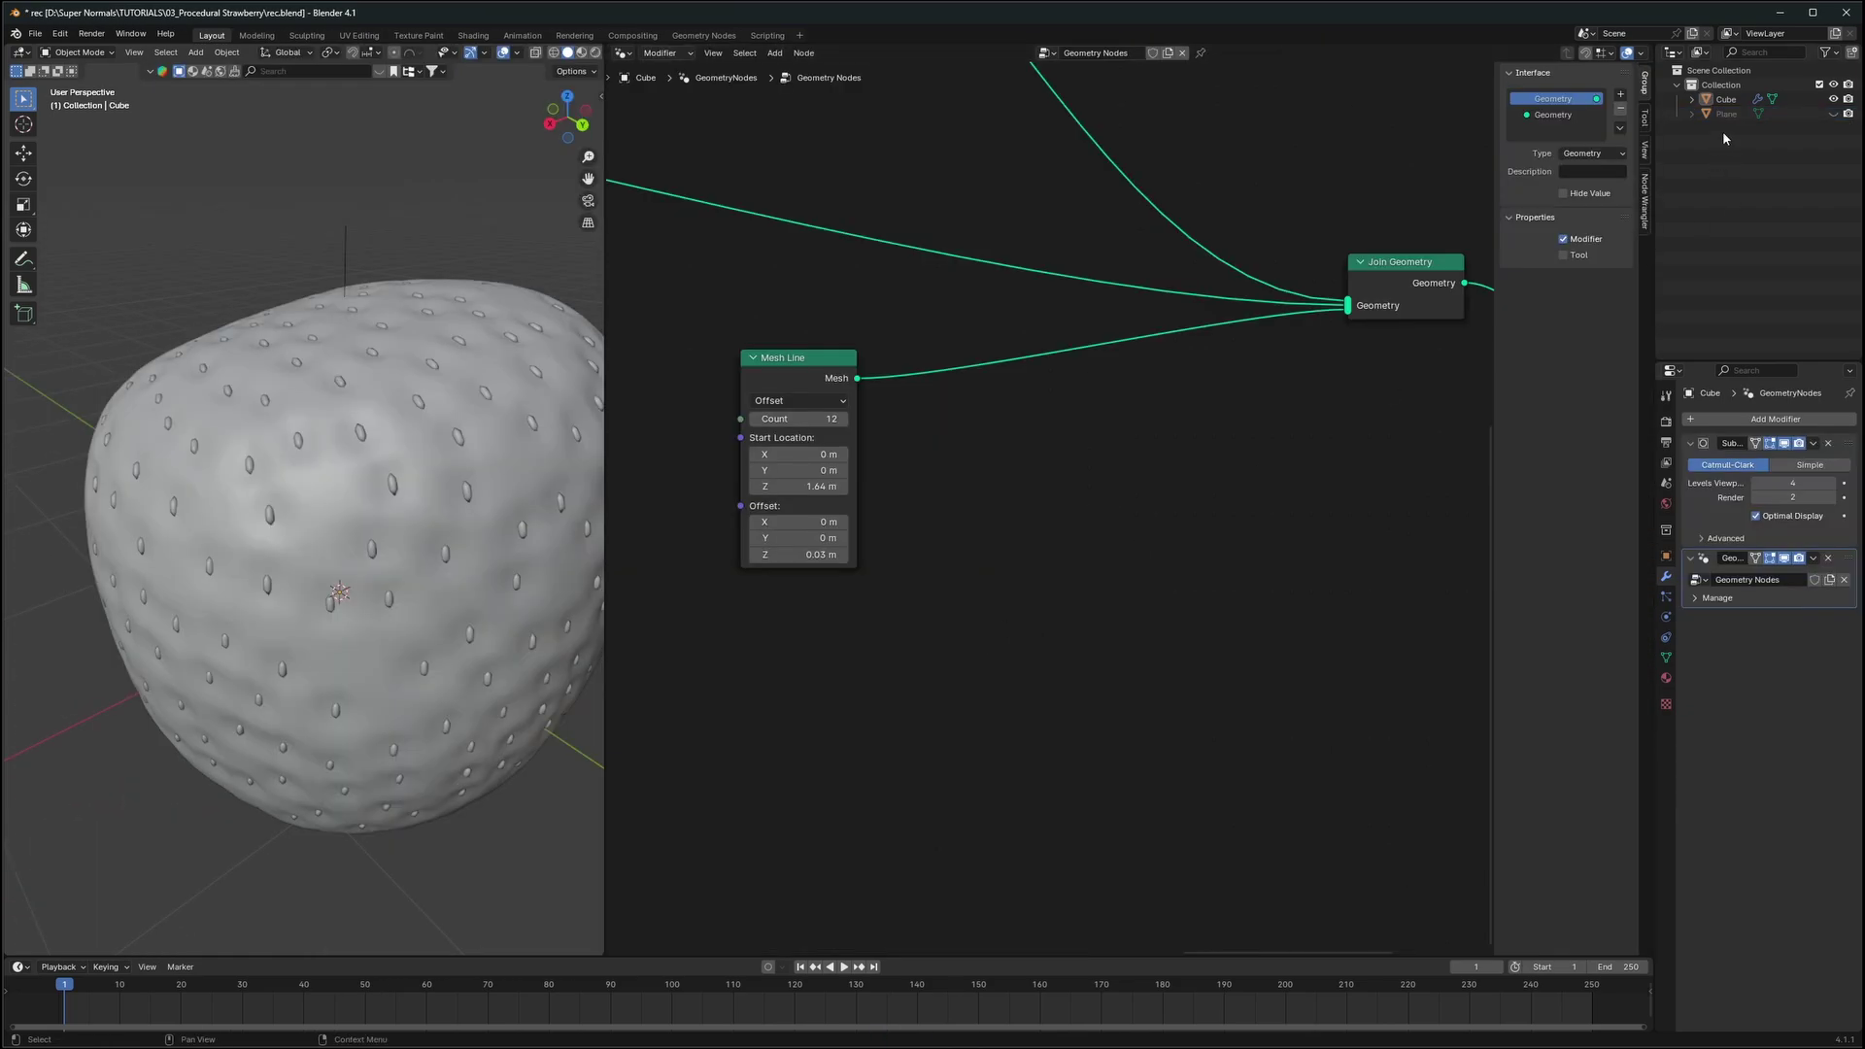
left_click_drag(1727, 114, 1672, 135)
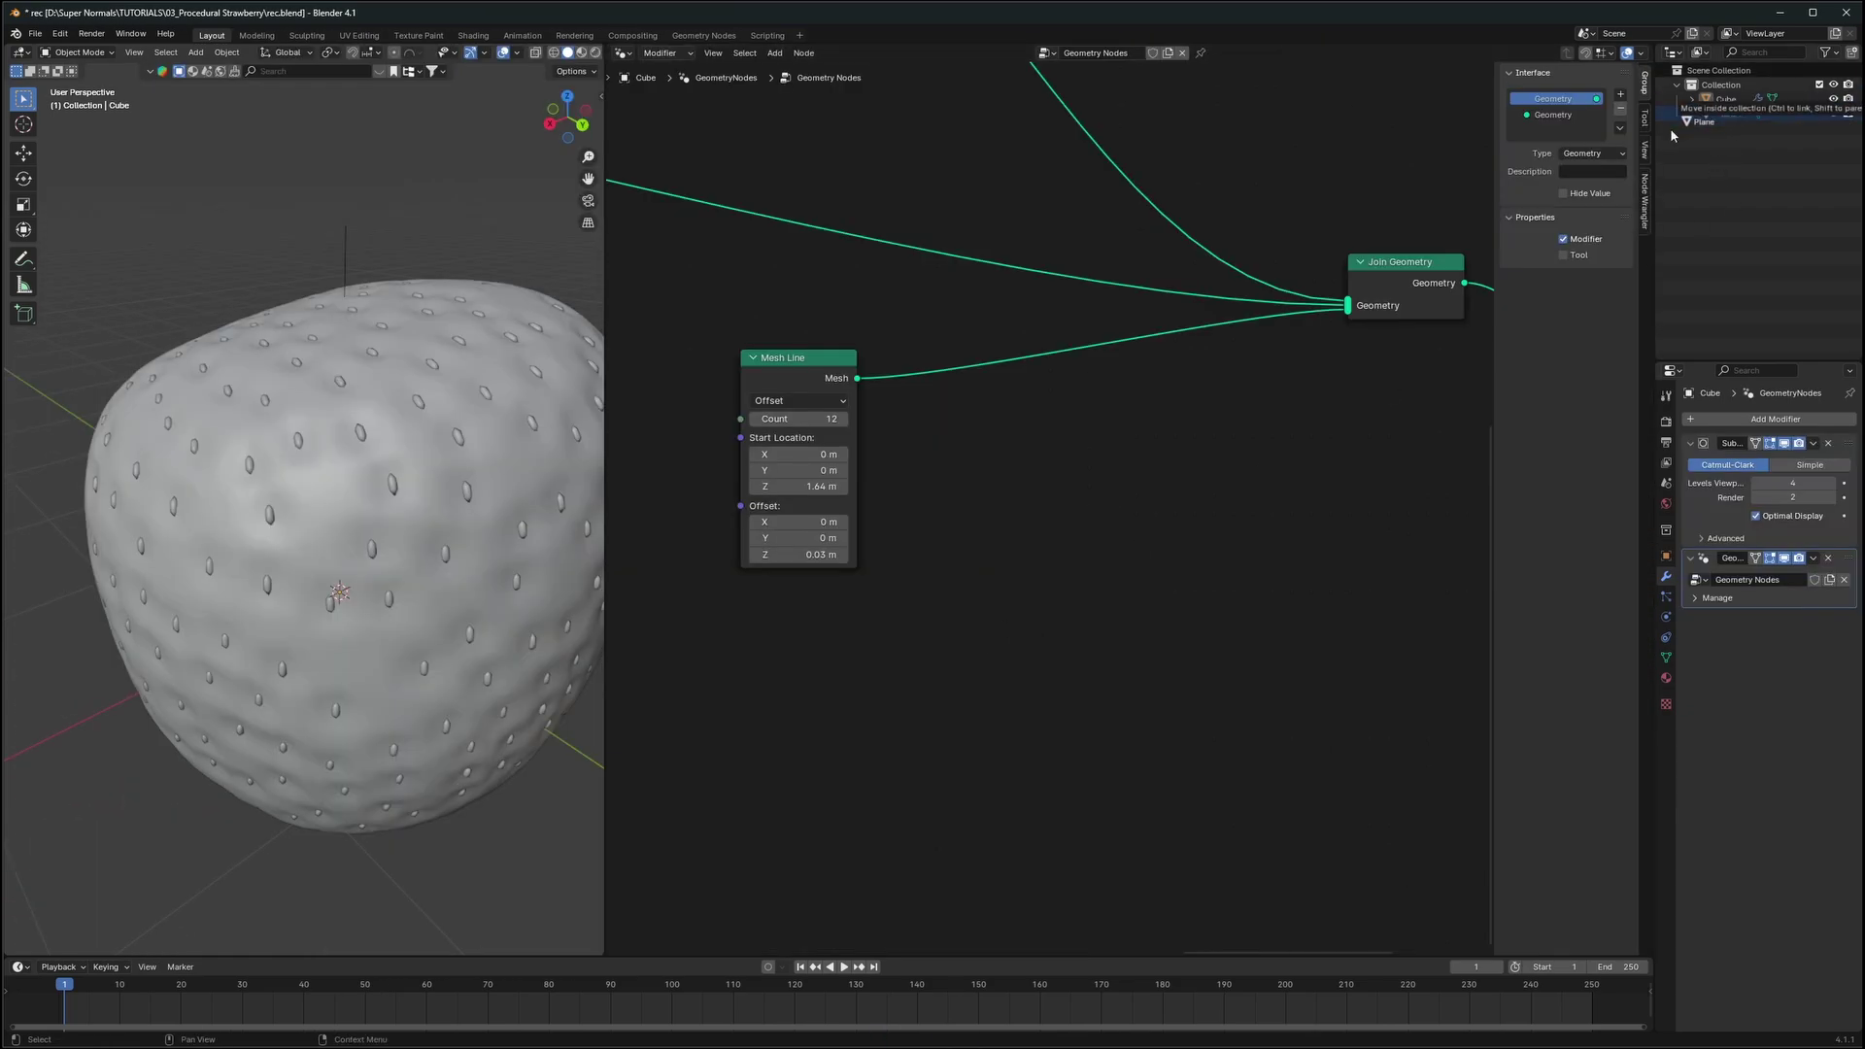
left_click_drag(1081, 552, 937, 525)
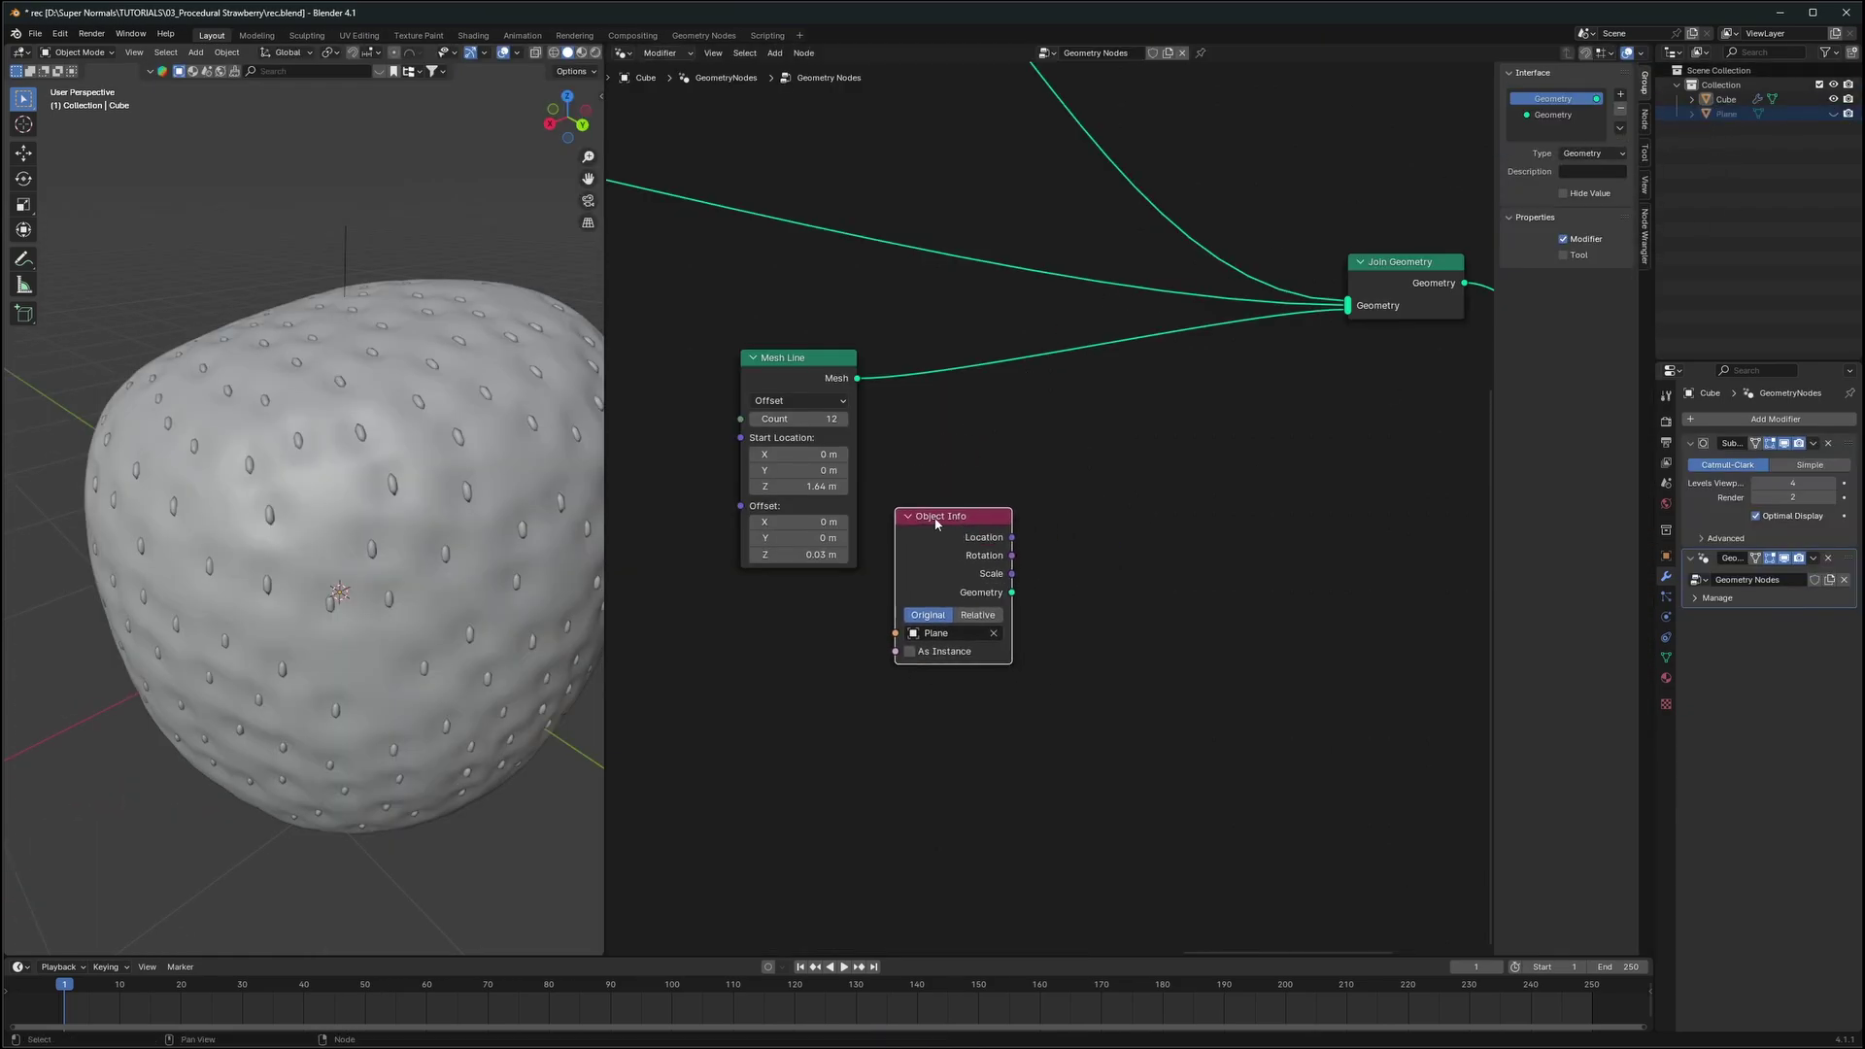
mouse_move(809, 358)
left_mouse_down()
mouse_move(838, 341)
mouse_move(797, 341)
left_mouse_up()
Insert an Instance on Points node between Mesh Line and Join Geometry
left_click(1116, 425)
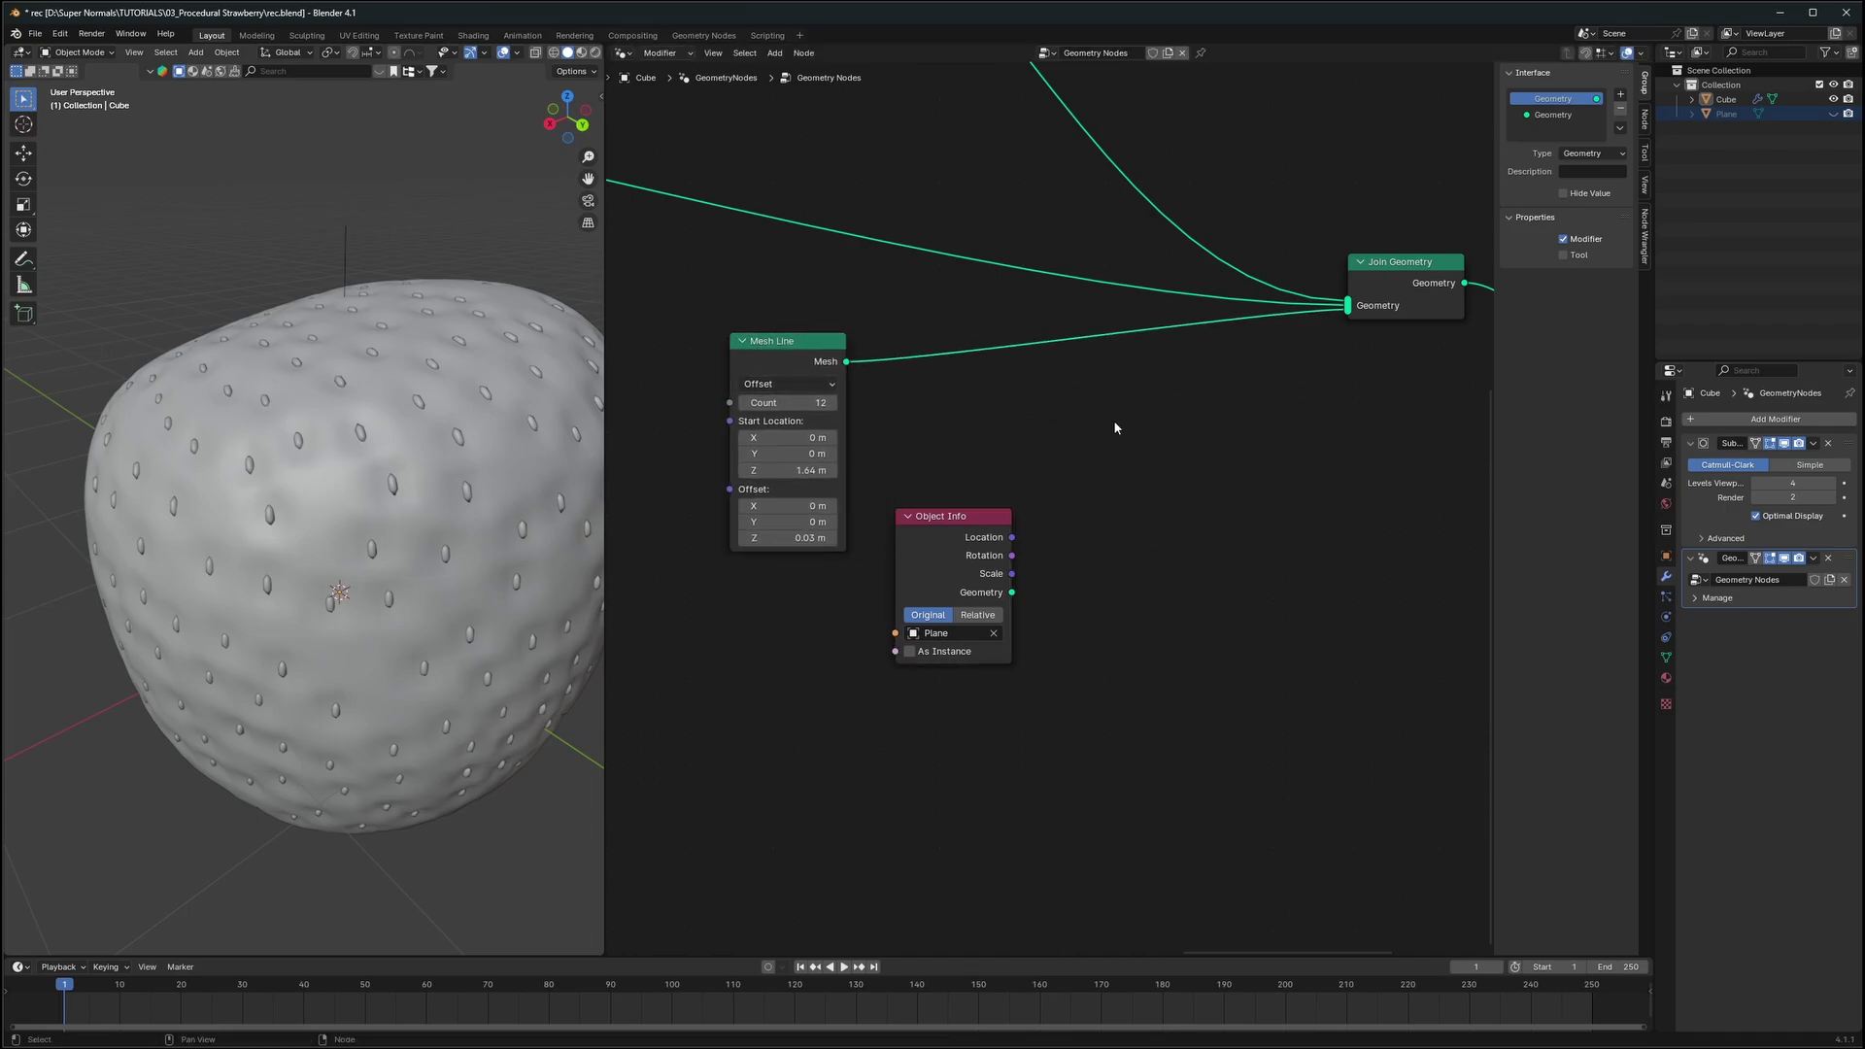
key("shift+a")
left_click(1057, 295)
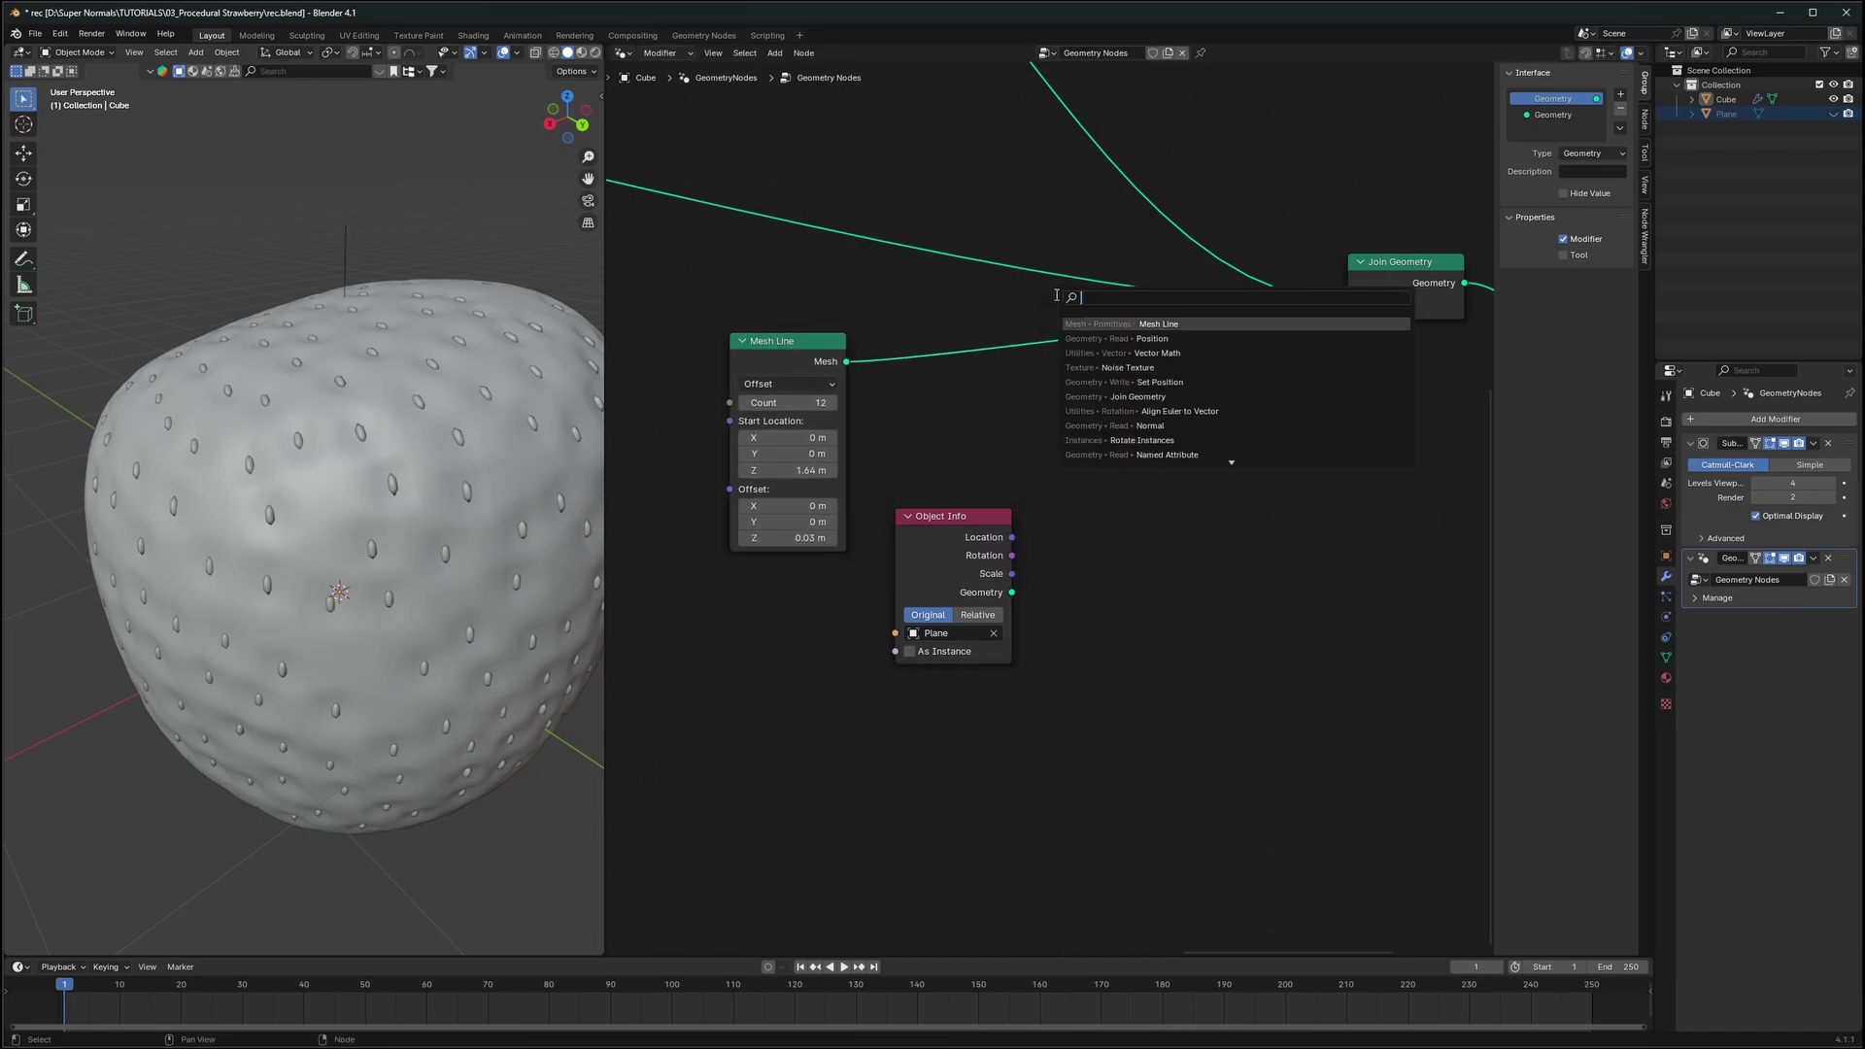
type("Instance")
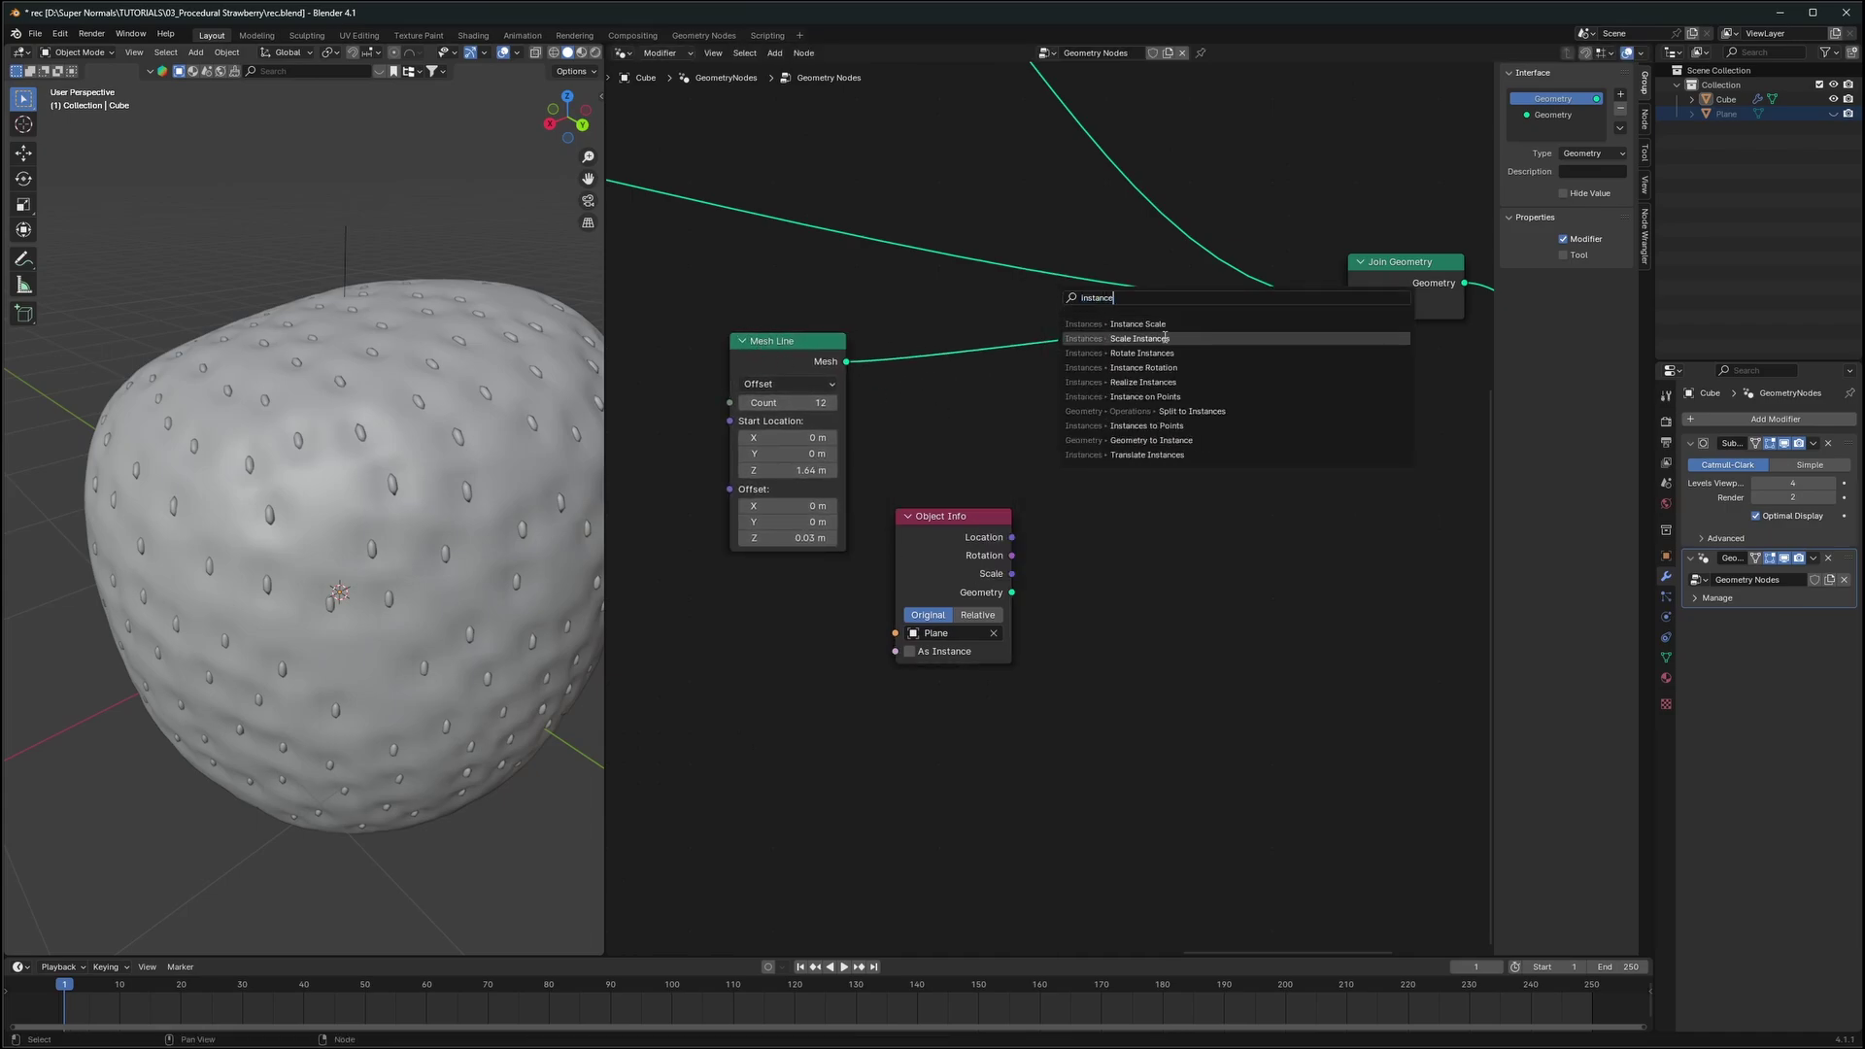
left_click(1156, 396)
left_click(1041, 327)
Connect the leaf's Object Info geometry to the Instance input of Instance on Points and tidy the node's placement
left_click_drag(981, 583, 952, 598)
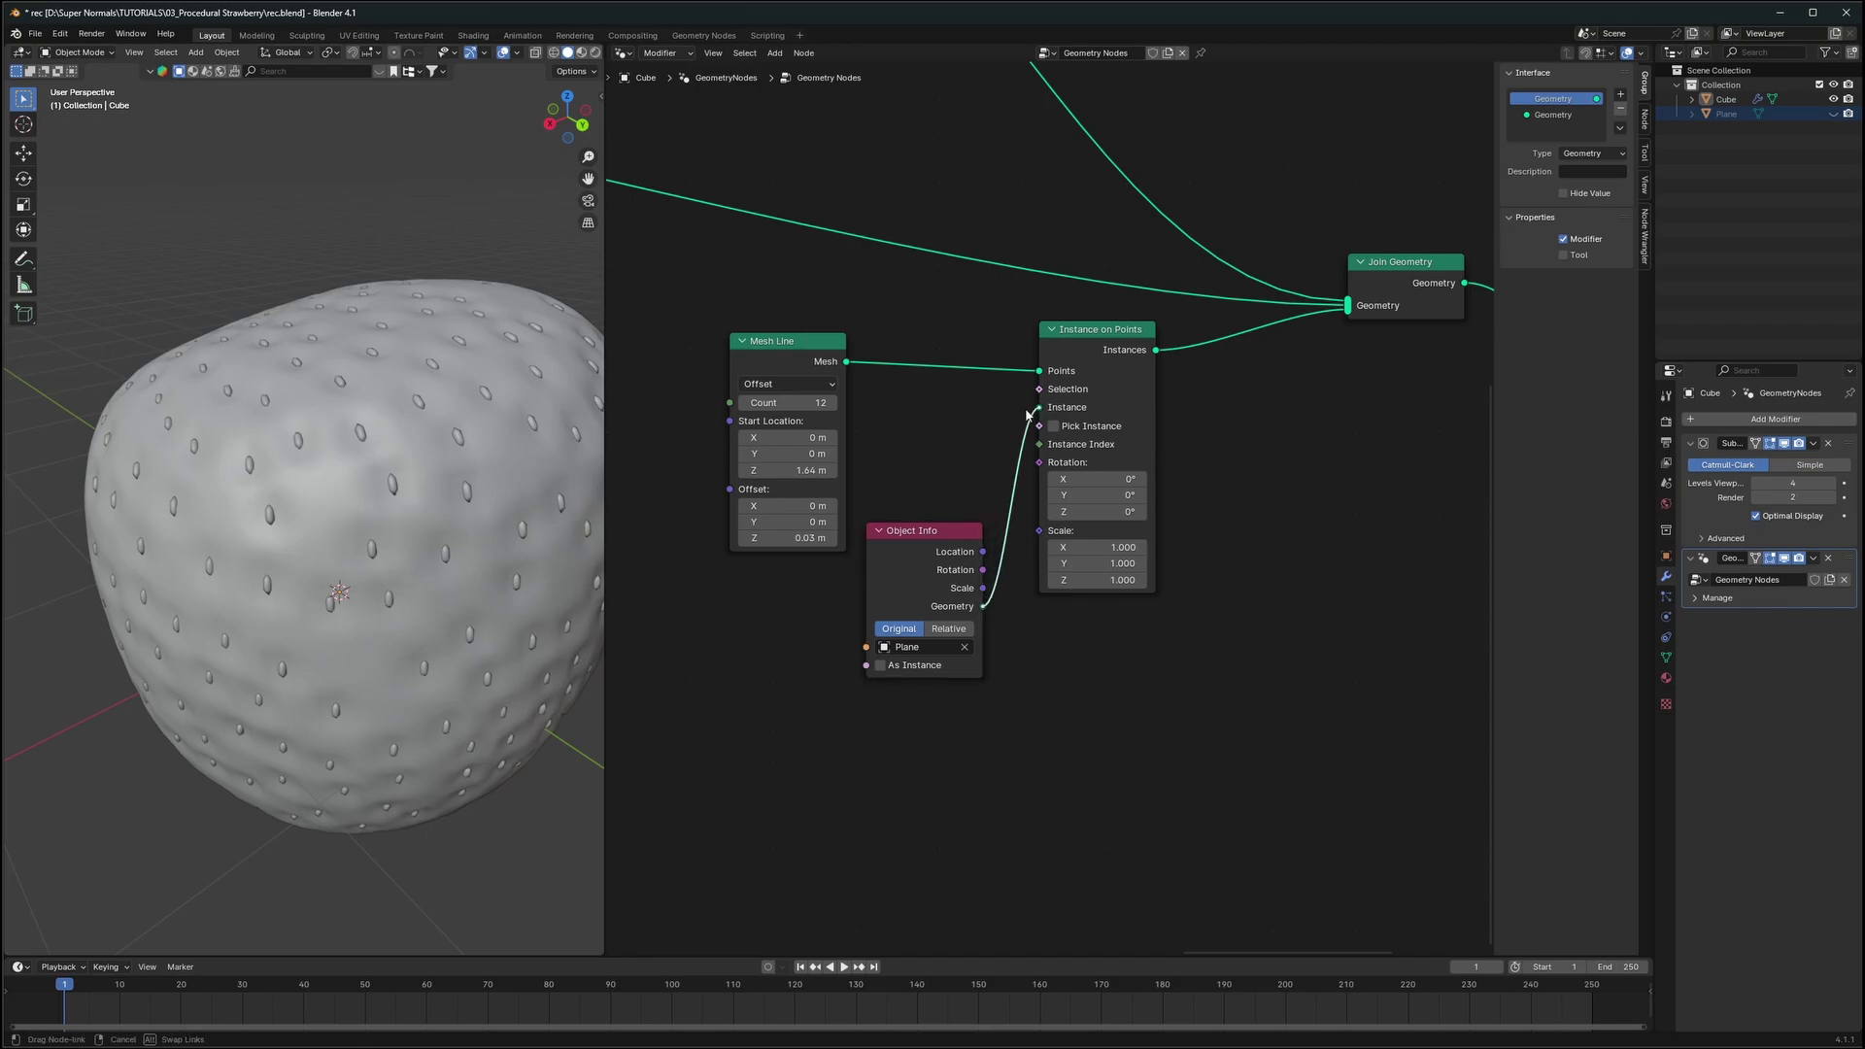
left_click_drag(1028, 415, 1039, 407)
middle_click_drag(321, 291, 534, 304)
middle_click_drag(231, 433, 418, 427)
scroll(1105, 707, "up", 4)
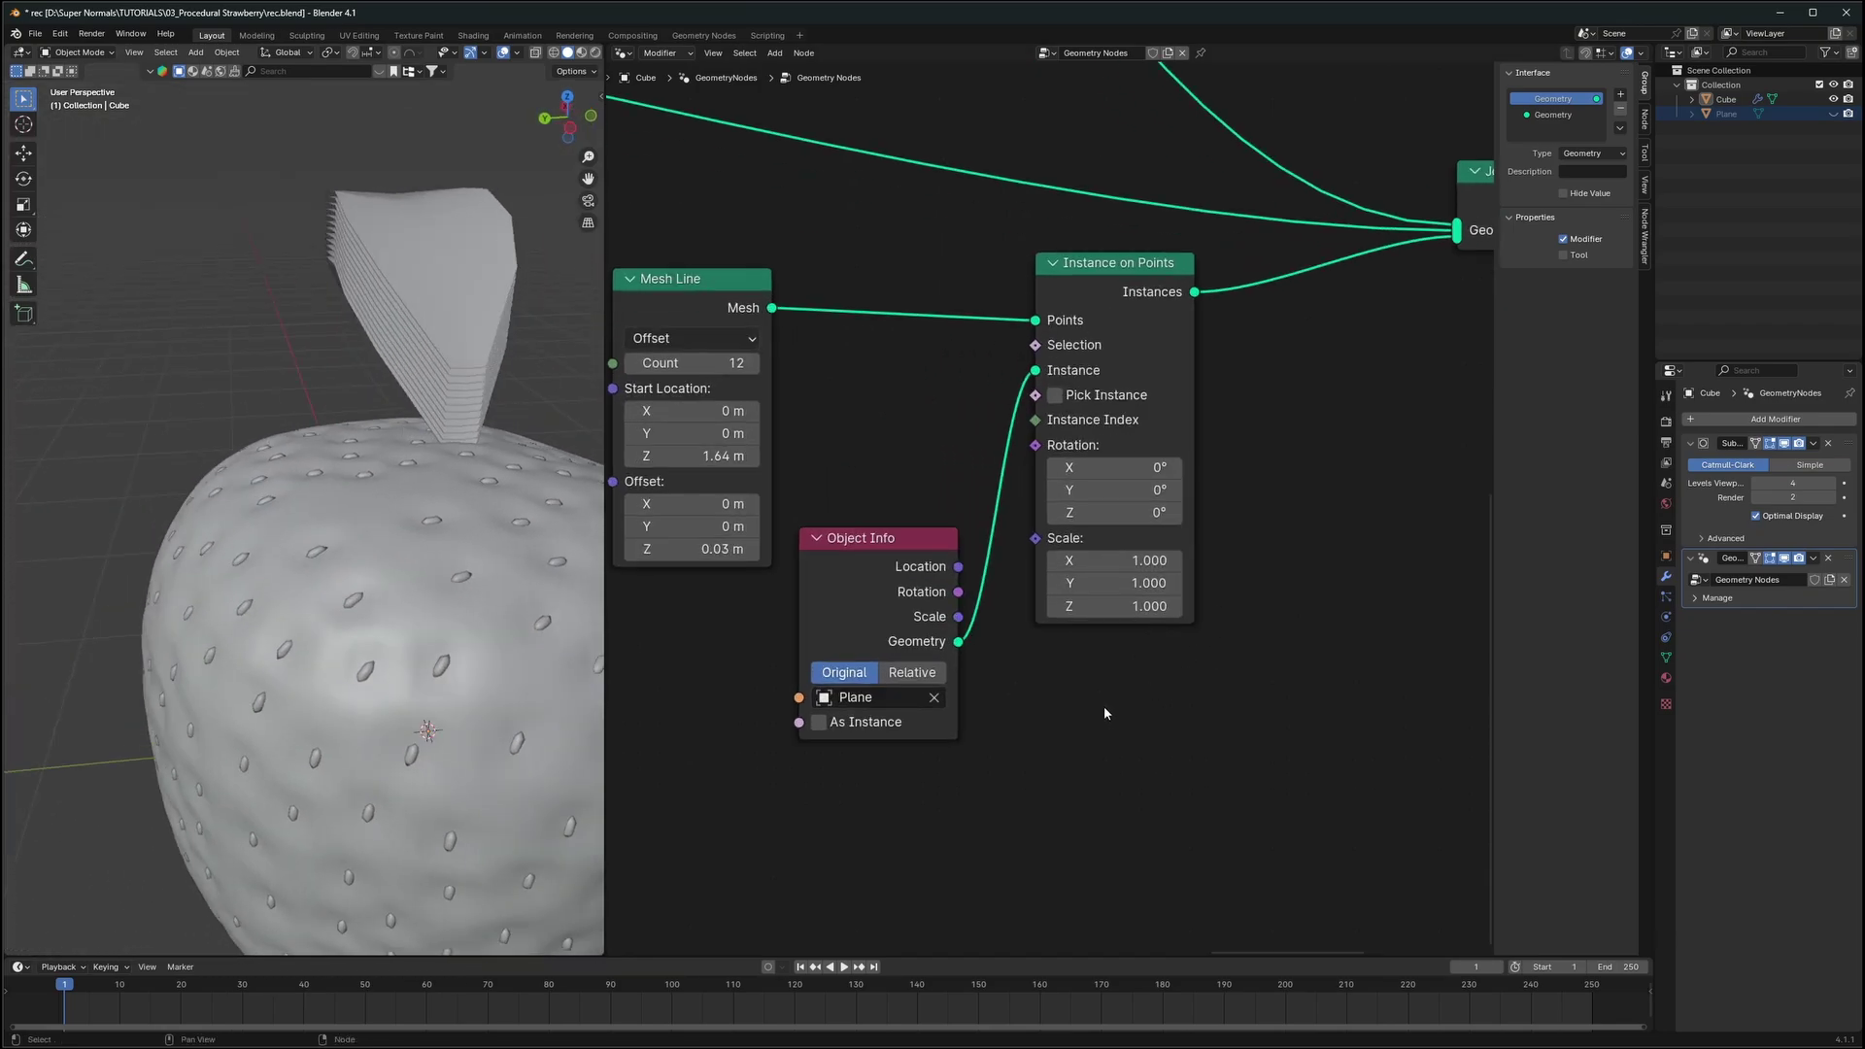
left_click_drag(855, 538, 879, 392)
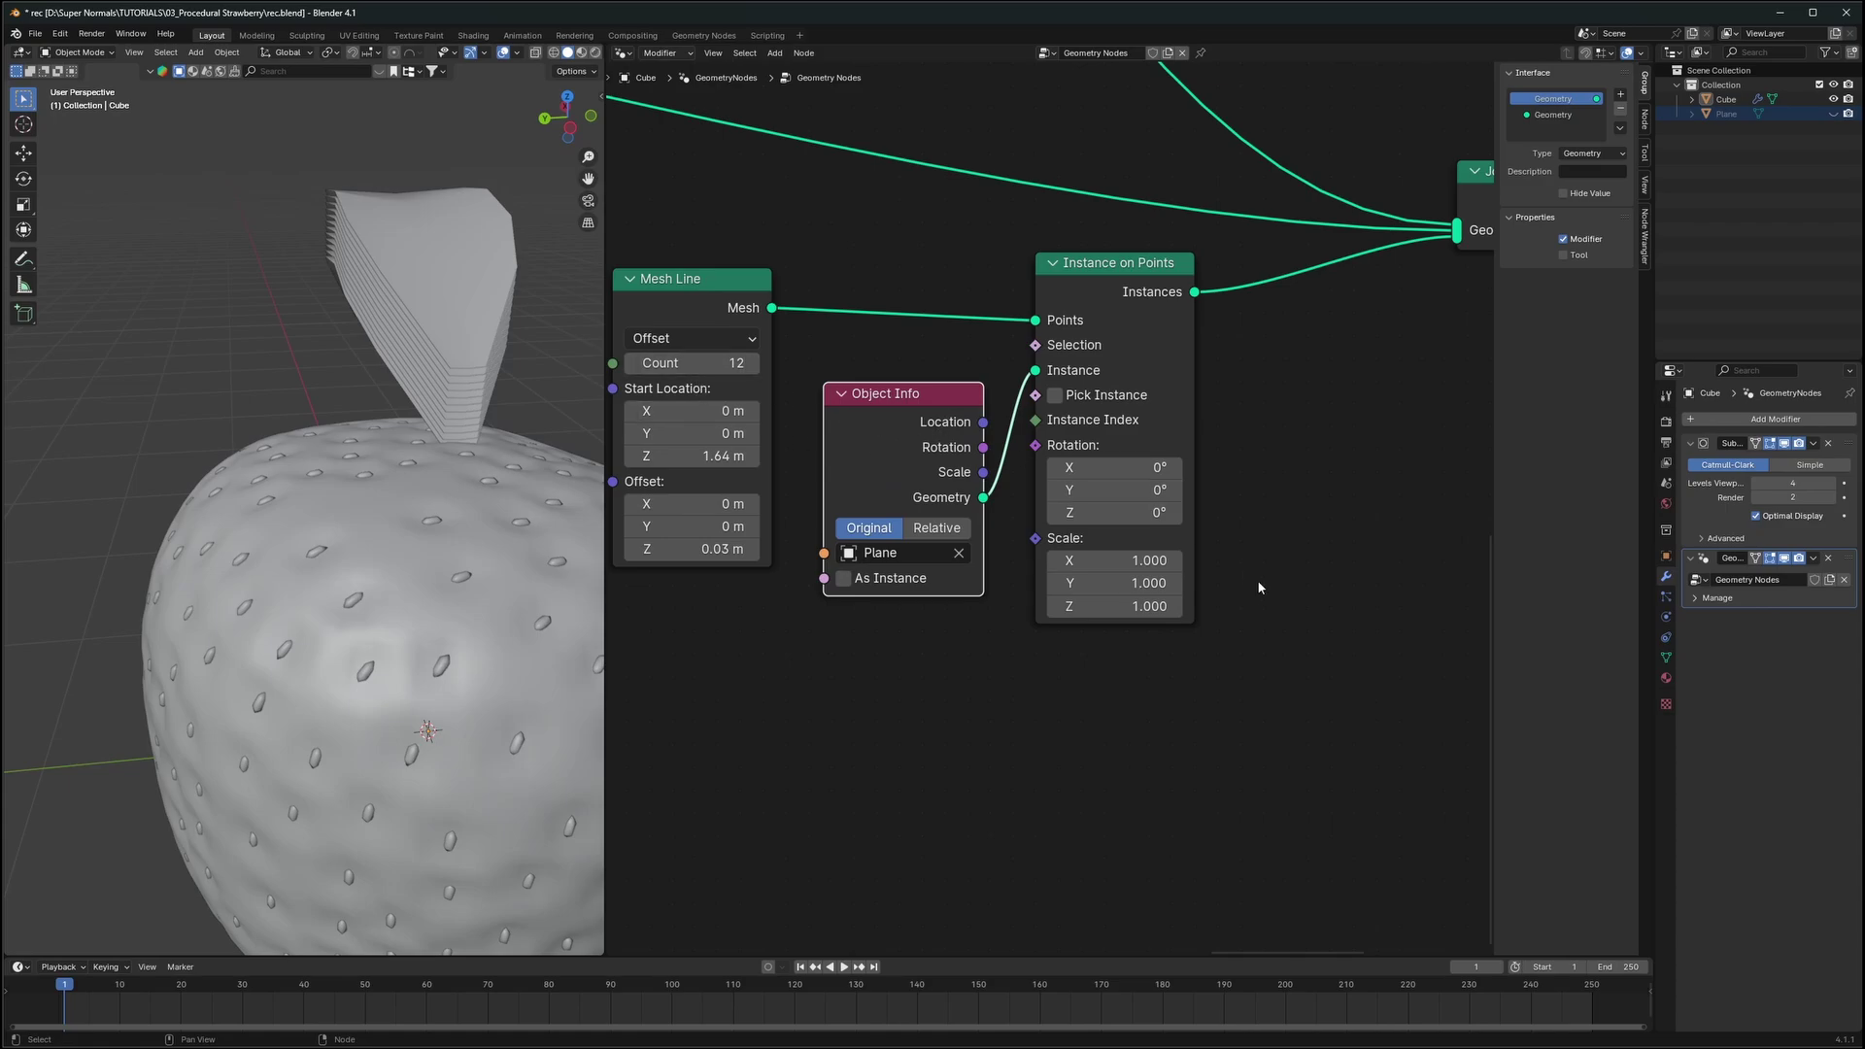
Add a Combine XYZ node and place it below Instance on Points
scroll(1165, 549, "up", 1)
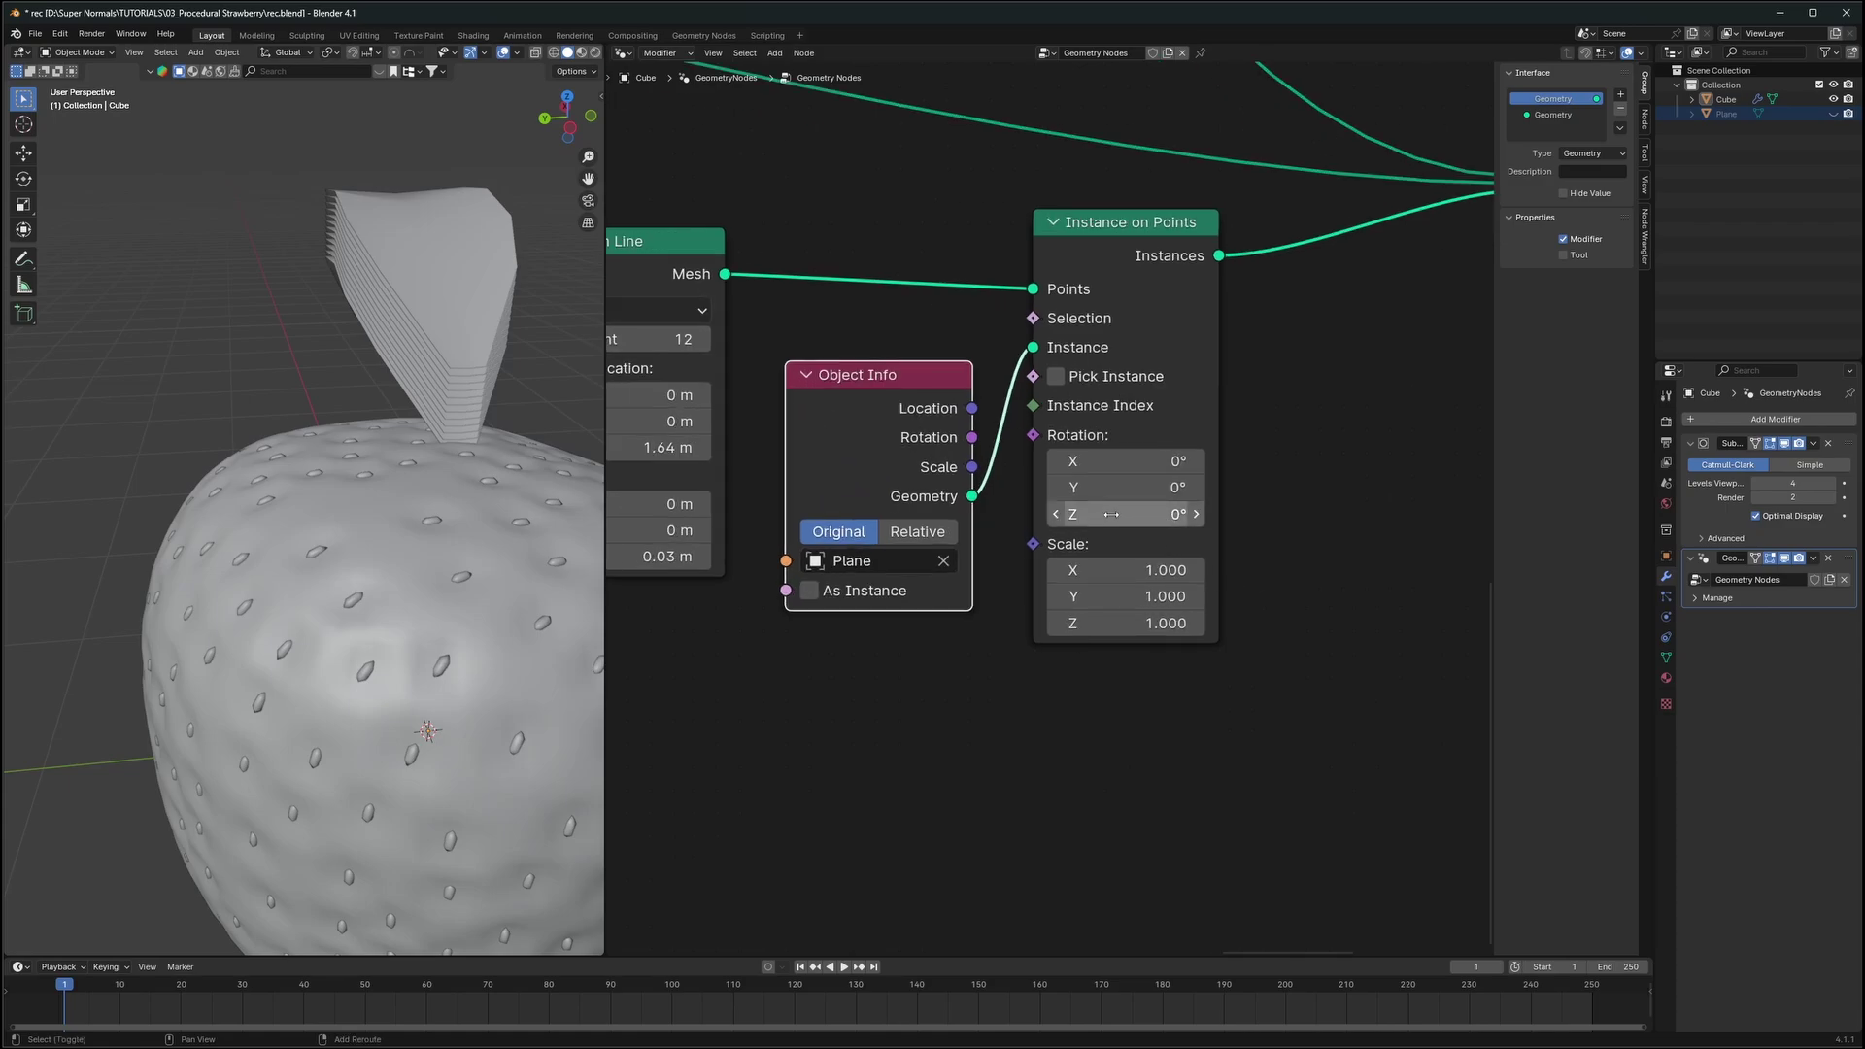
middle_click_drag(1174, 696, 1179, 569)
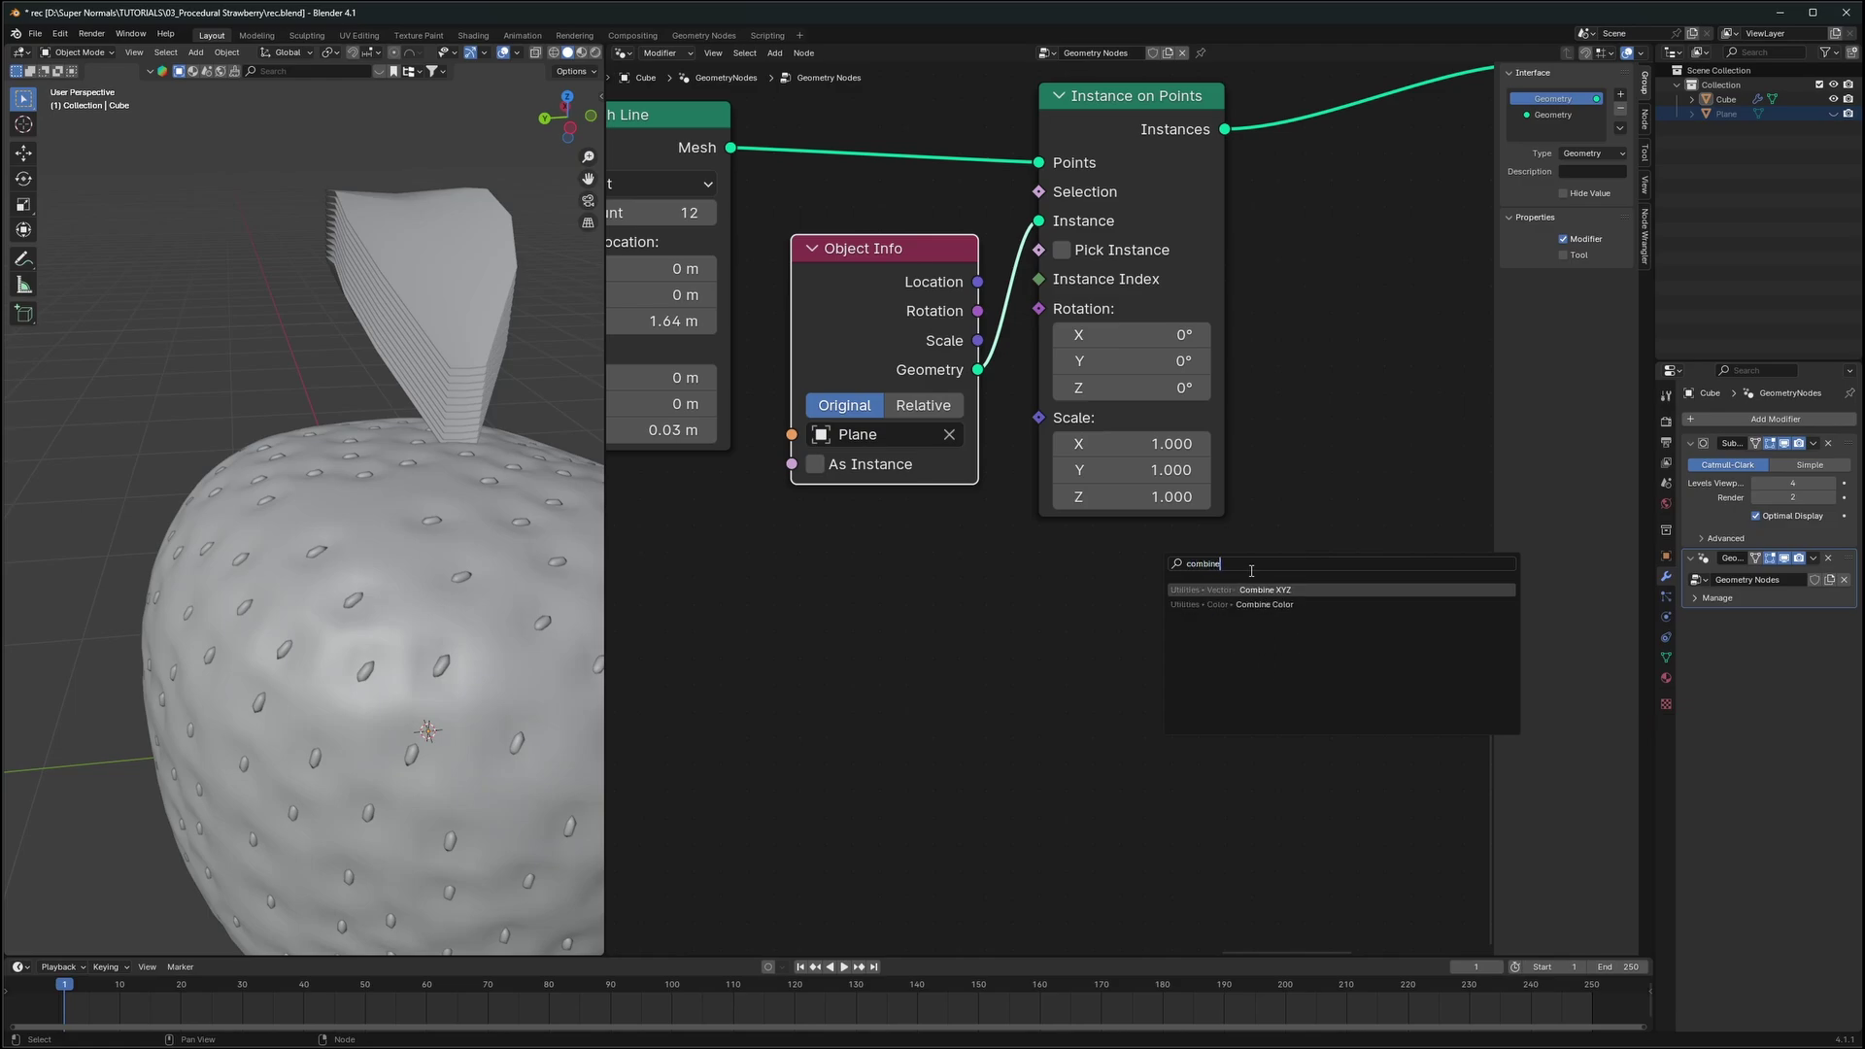
left_click(1257, 588)
left_click(972, 643)
middle_click_drag(1230, 633, 1253, 532)
left_click_drag(1117, 558, 1151, 500)
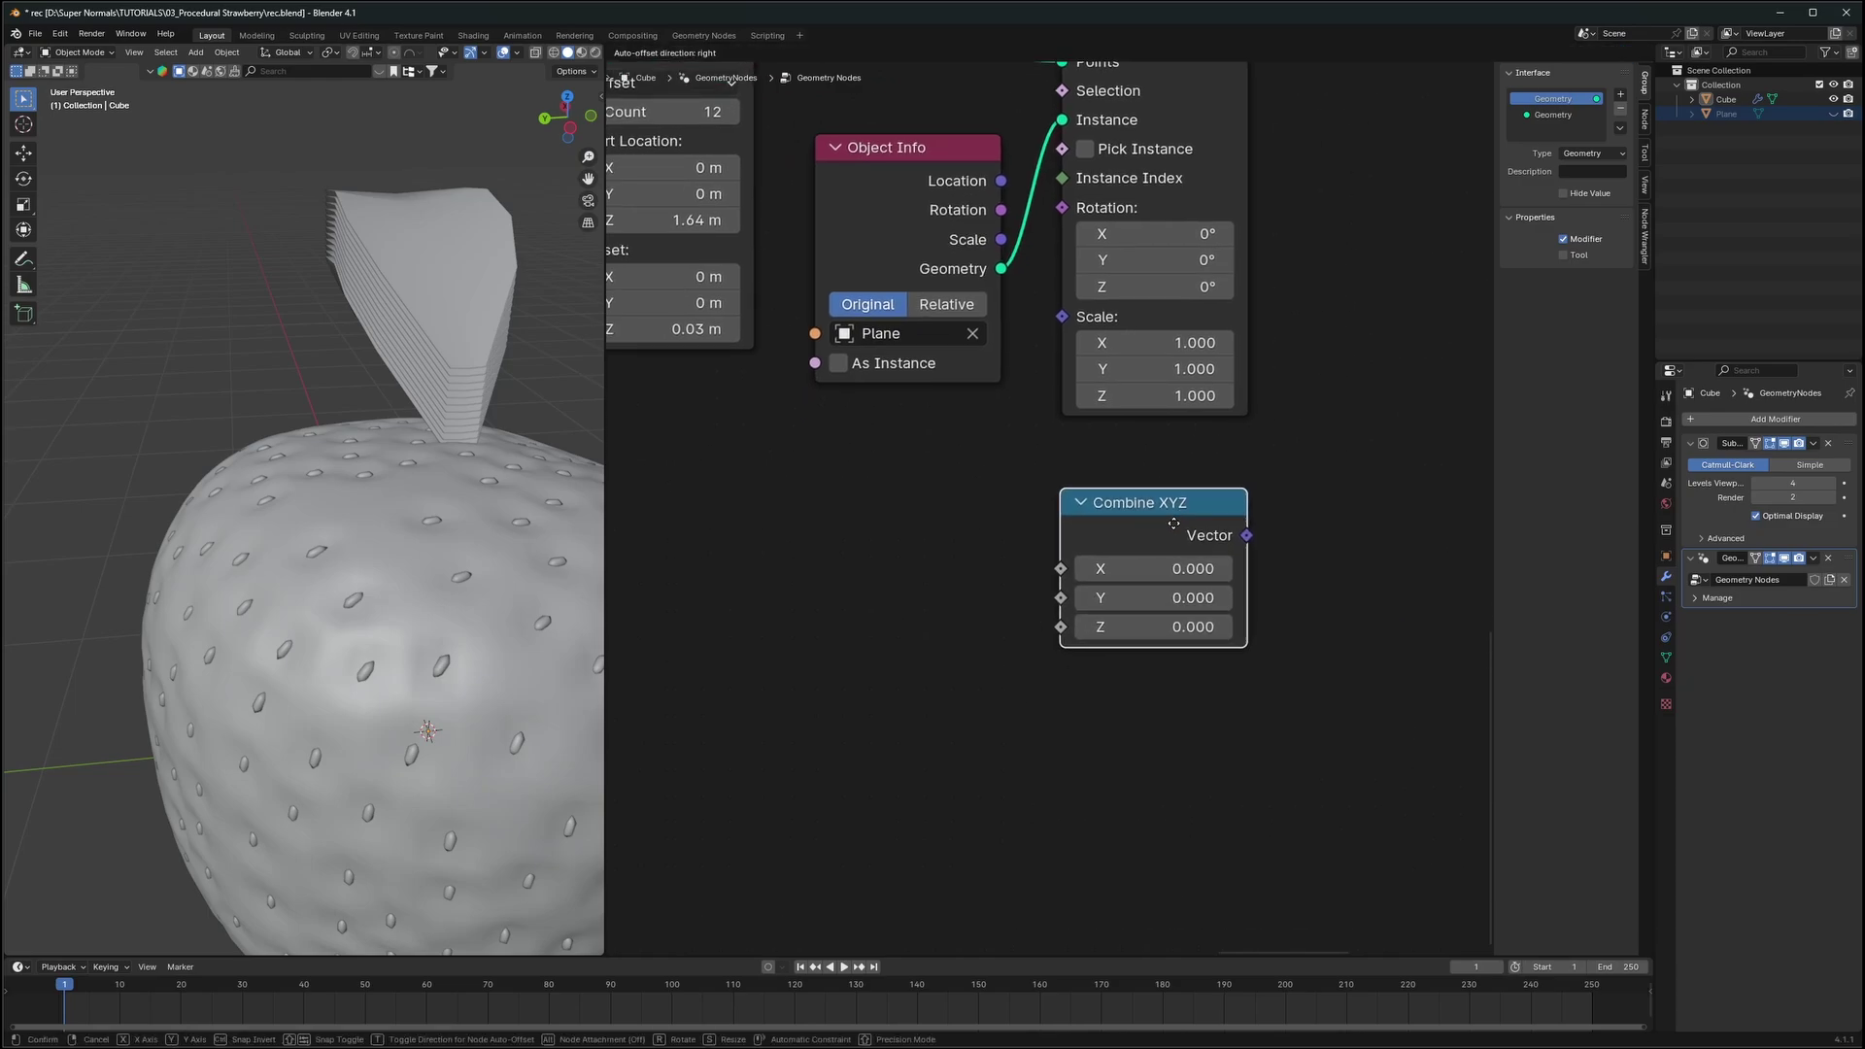
Drive the leaf instances' Rotation with Combine XYZ, feeding its Z component from a new float Random Value node
key("shift+a")
left_click(950, 530)
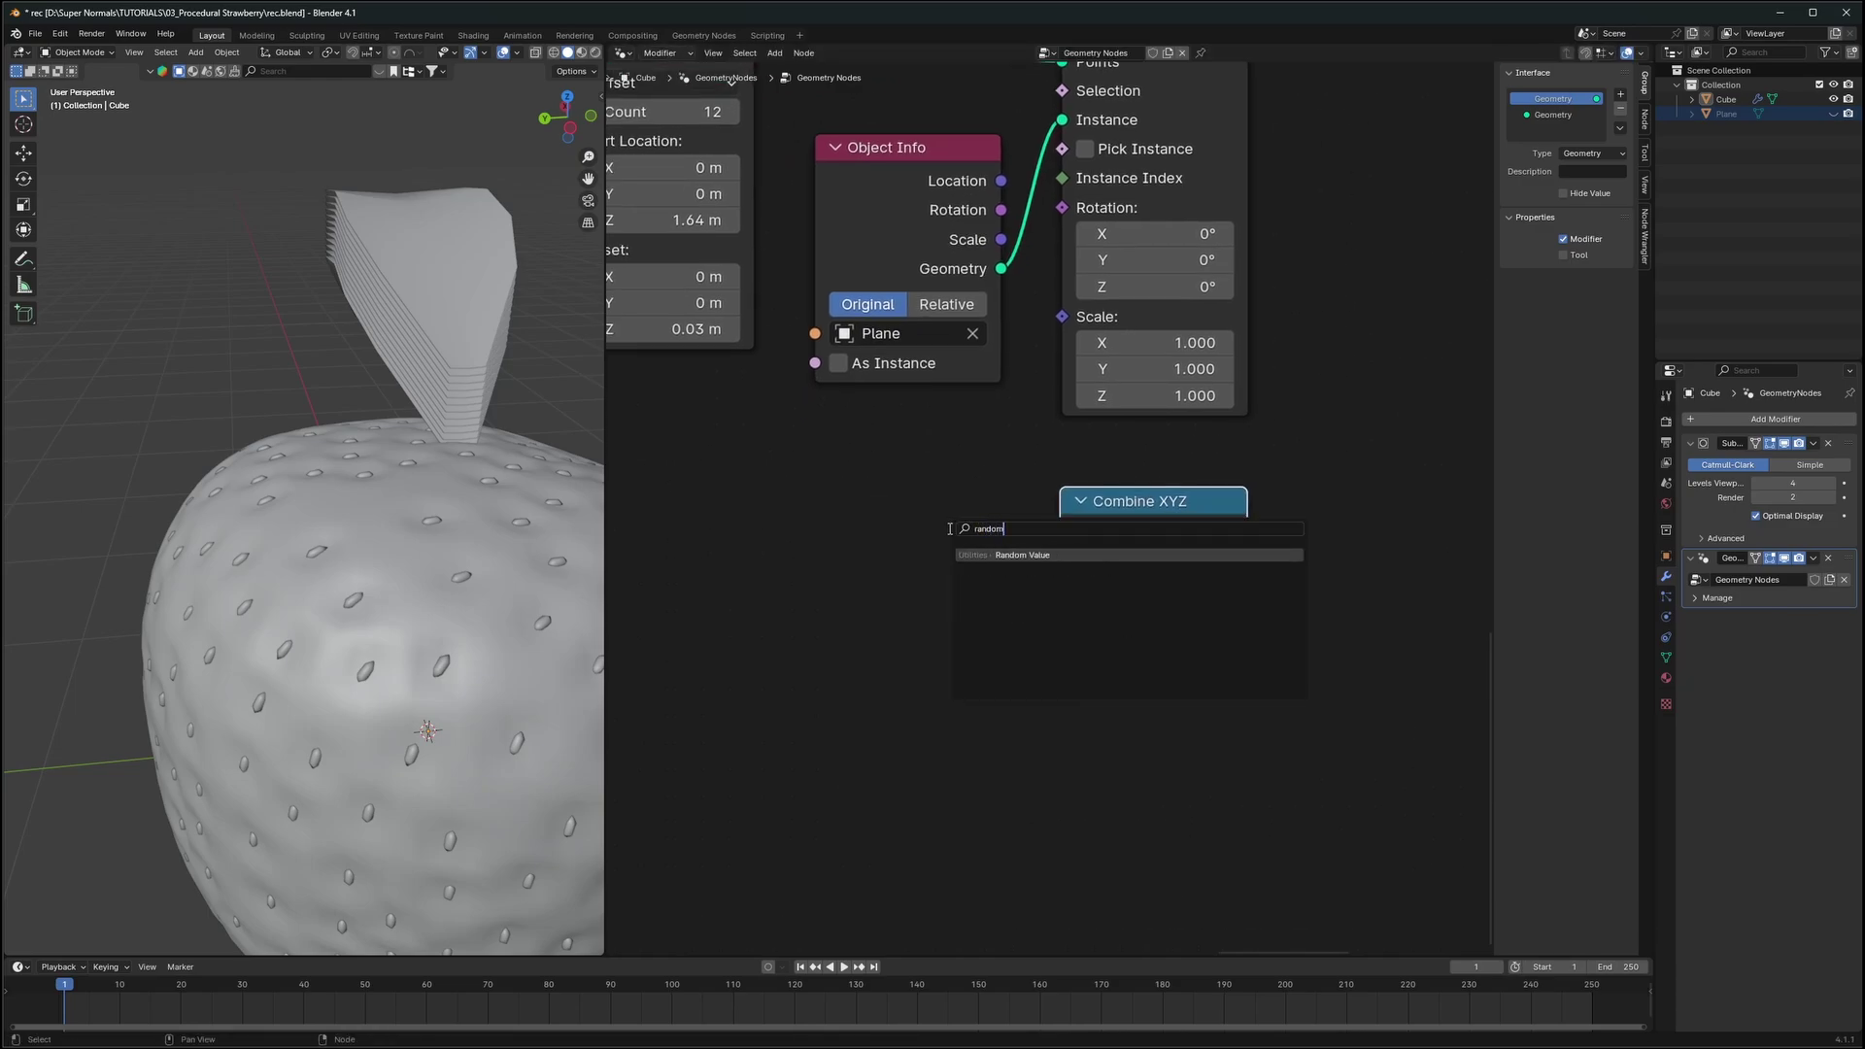
key("Return")
left_click(1044, 697)
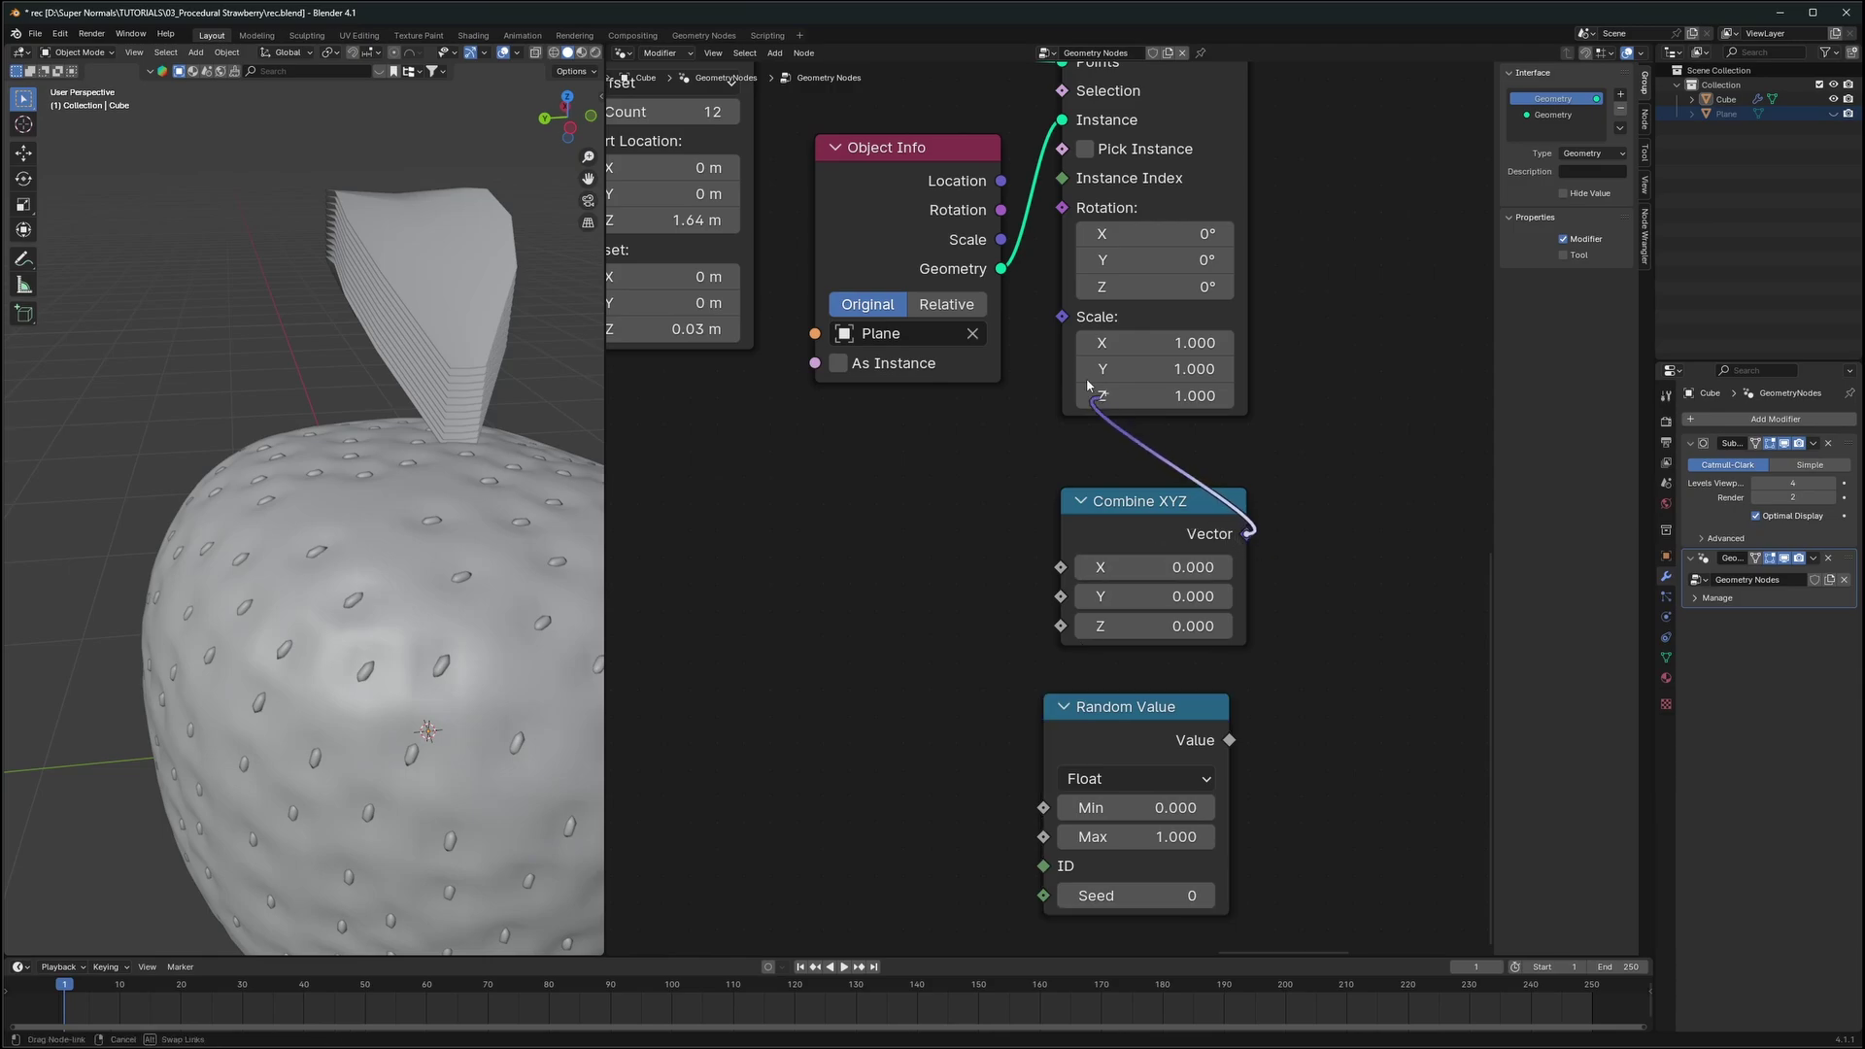
left_click_drag(1061, 221, 1061, 216)
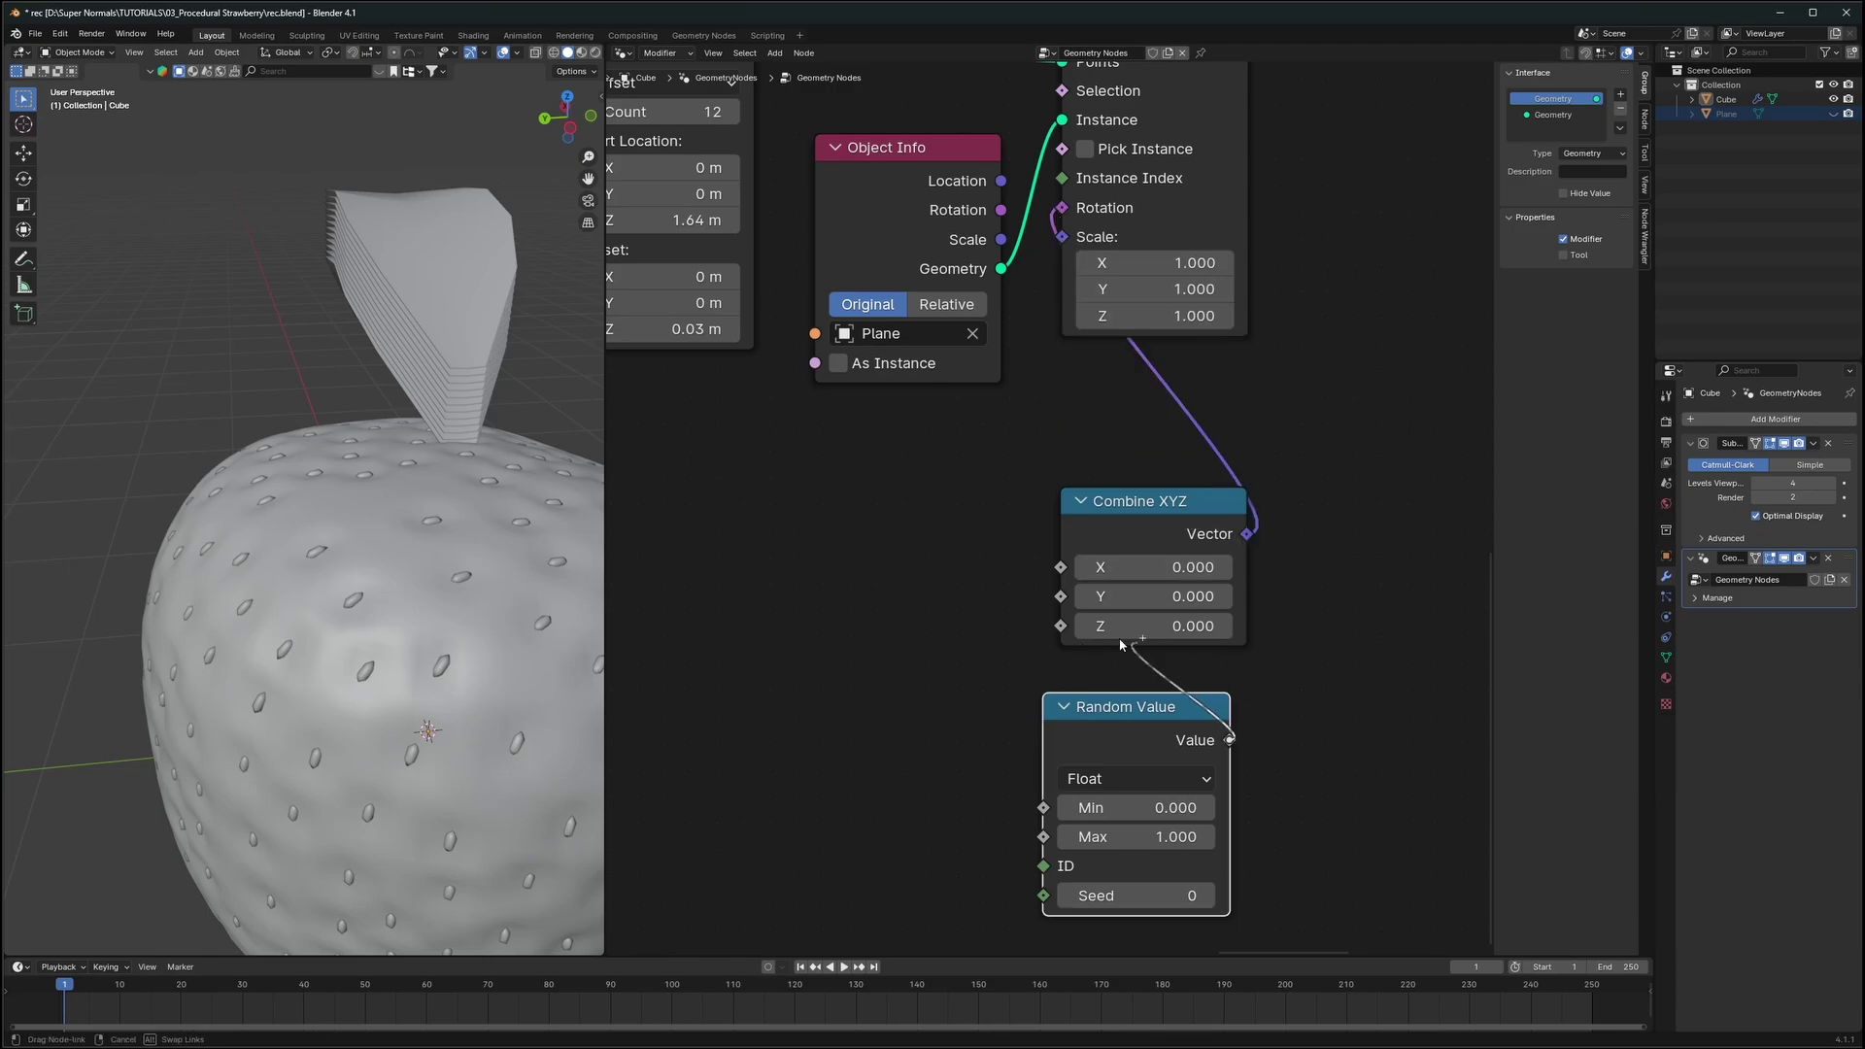
left_click_drag(1056, 629, 1059, 627)
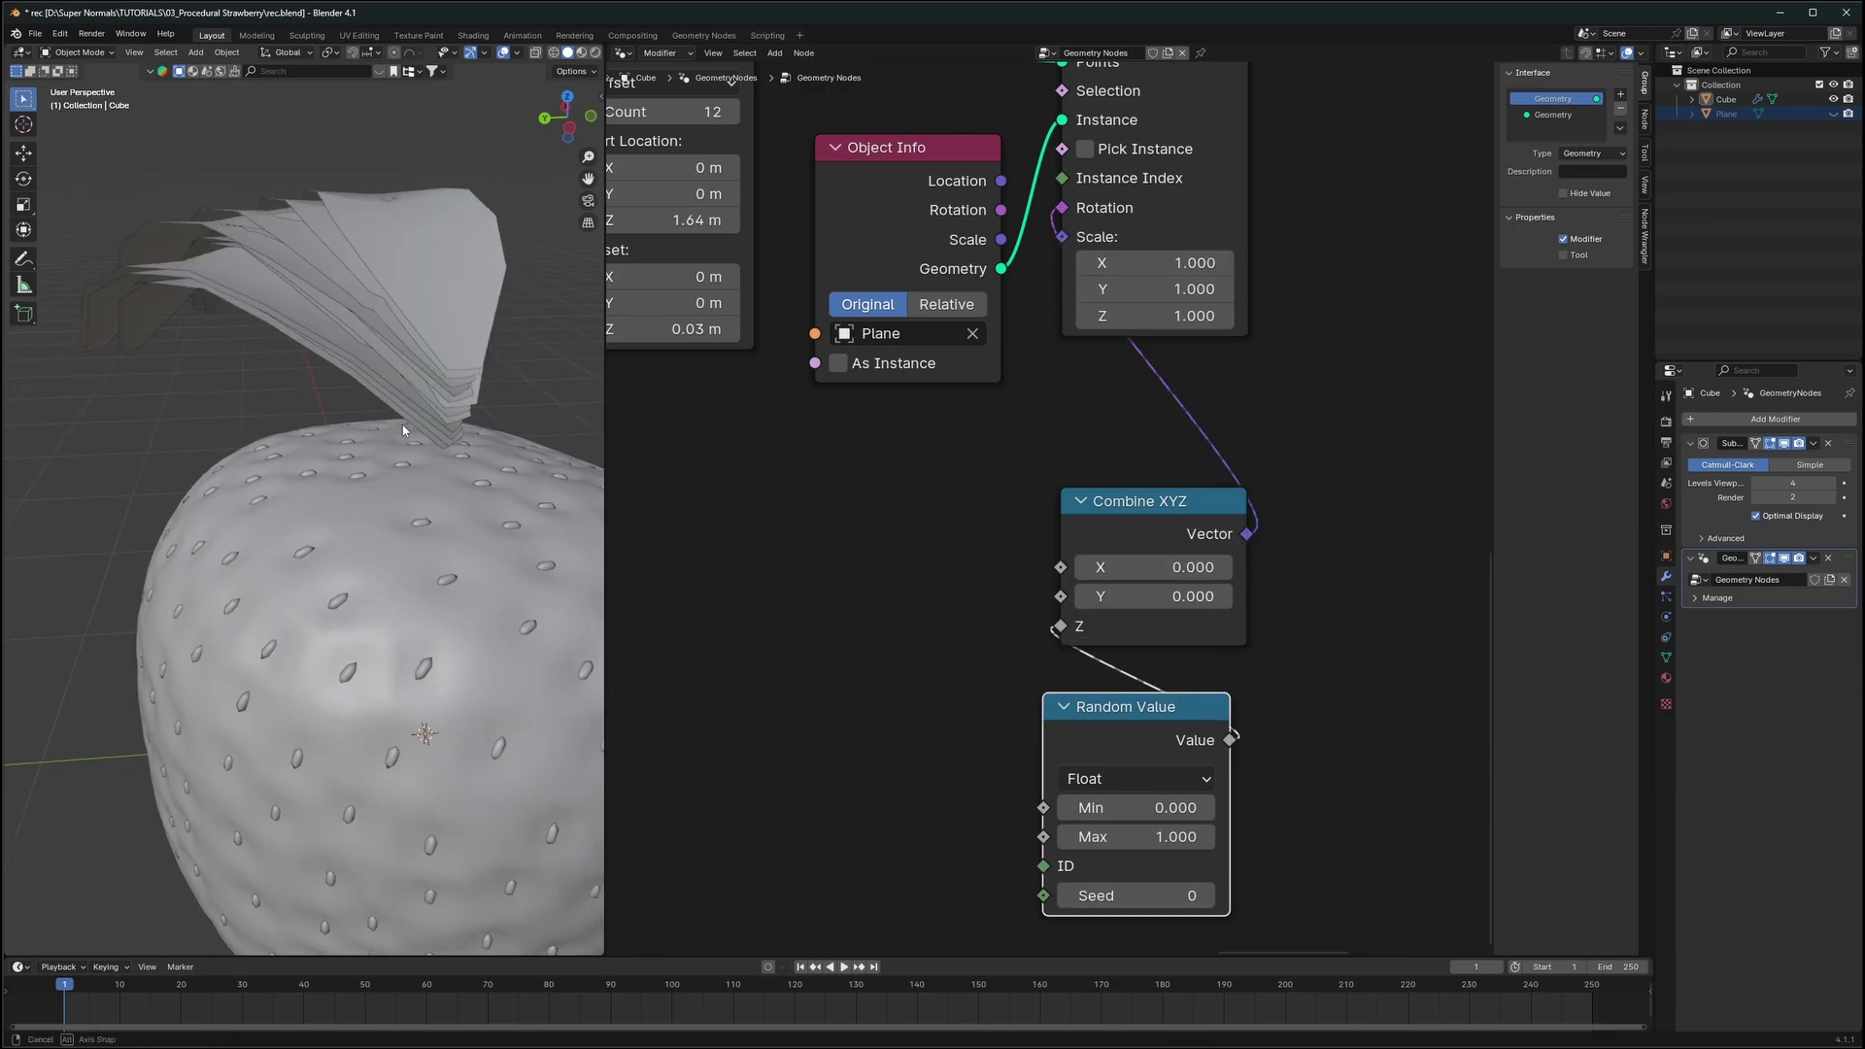
Set the Random Value node's Max to 7.07 and its Seed to 4 to spread the leaves around the top
middle_click_drag(402, 424, 424, 446)
middle_click_drag(1182, 658, 1140, 533, "shift")
scroll(1142, 536, "up", 2)
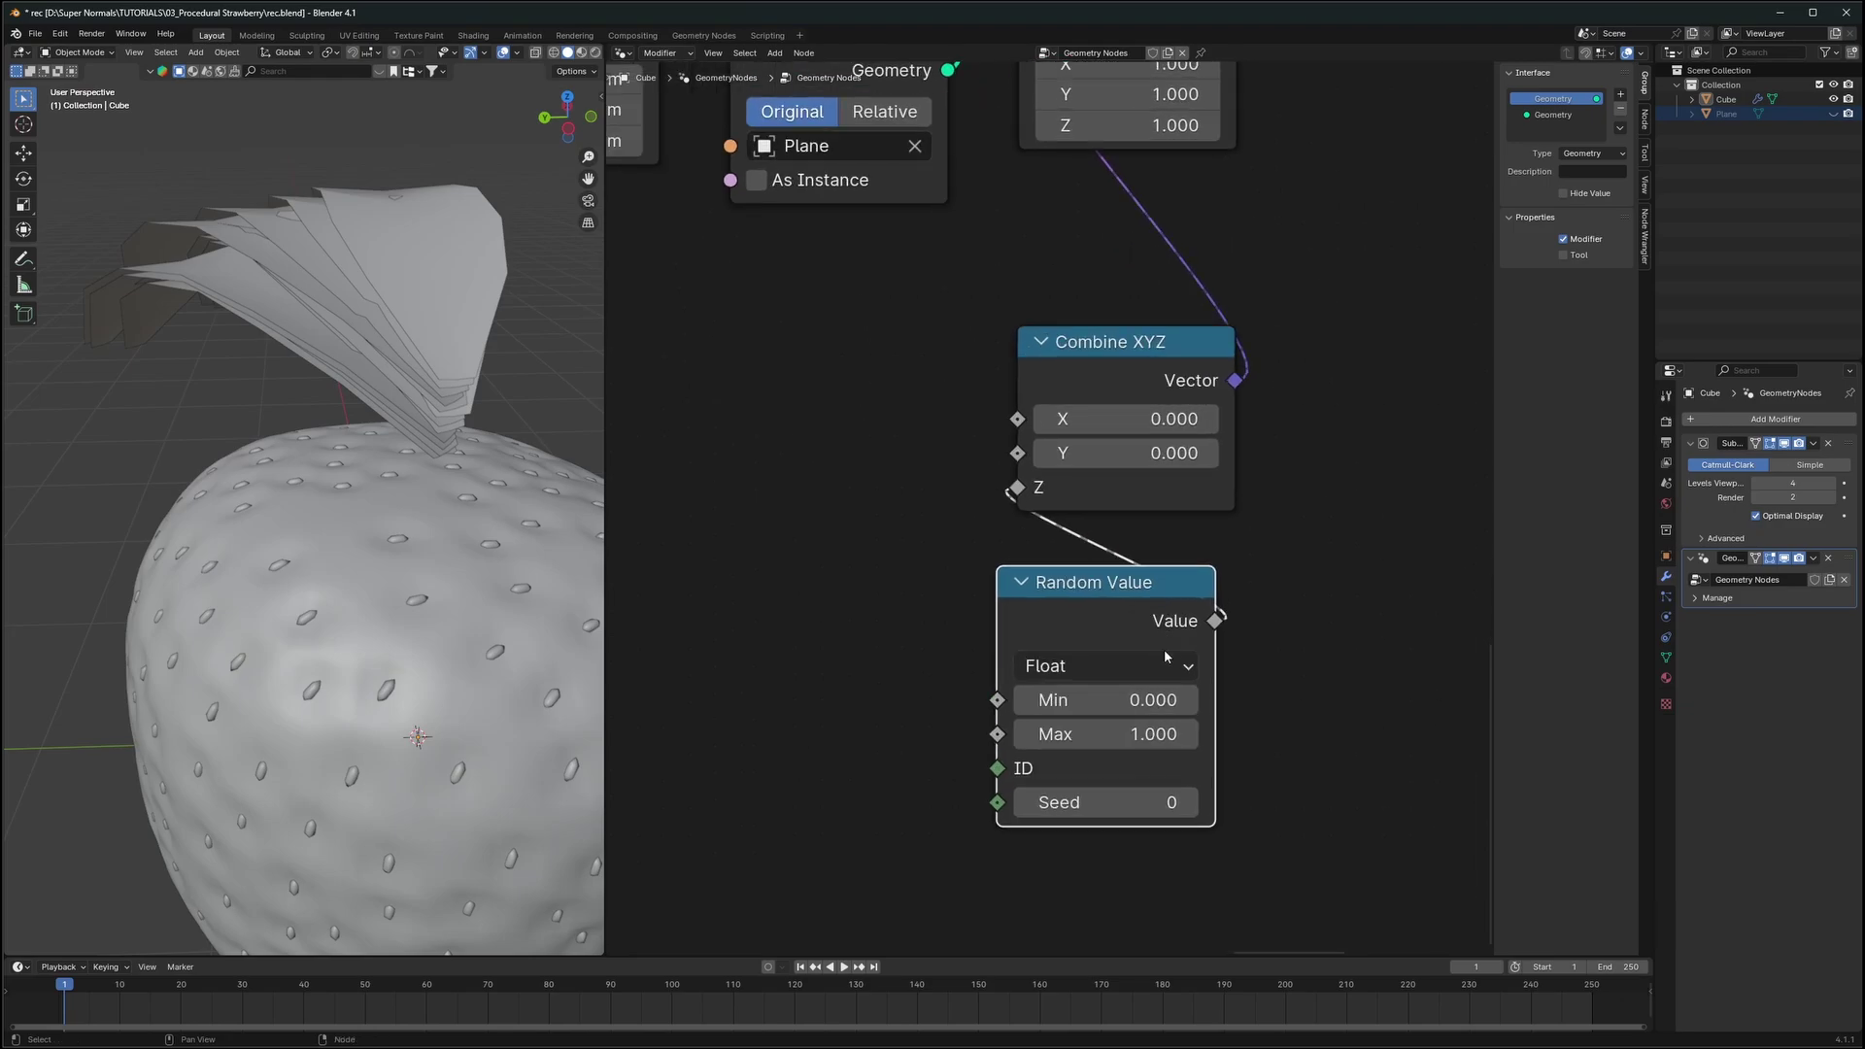
scroll(1165, 654, "down", 3)
left_click_drag(1095, 687, 1393, 687, "shift")
scroll(401, 525, "down", 2)
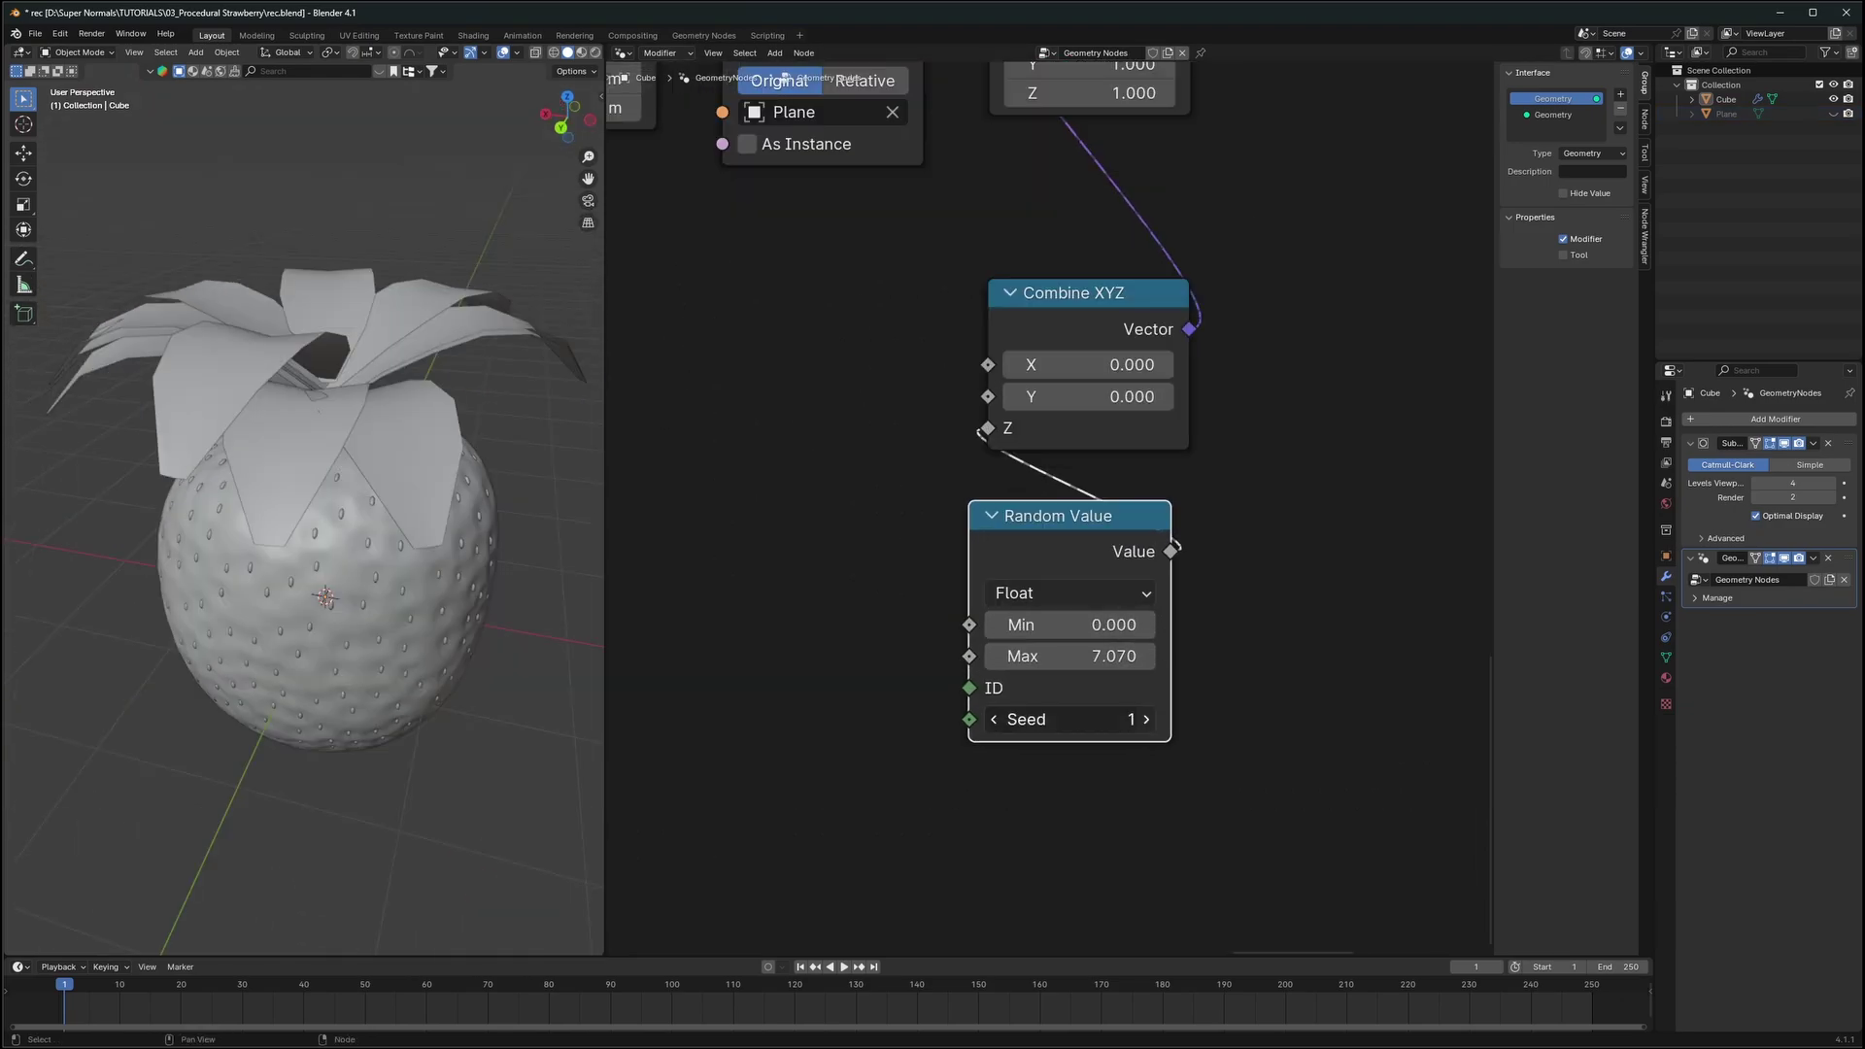
left_click(1149, 720)
left_click(1148, 719)
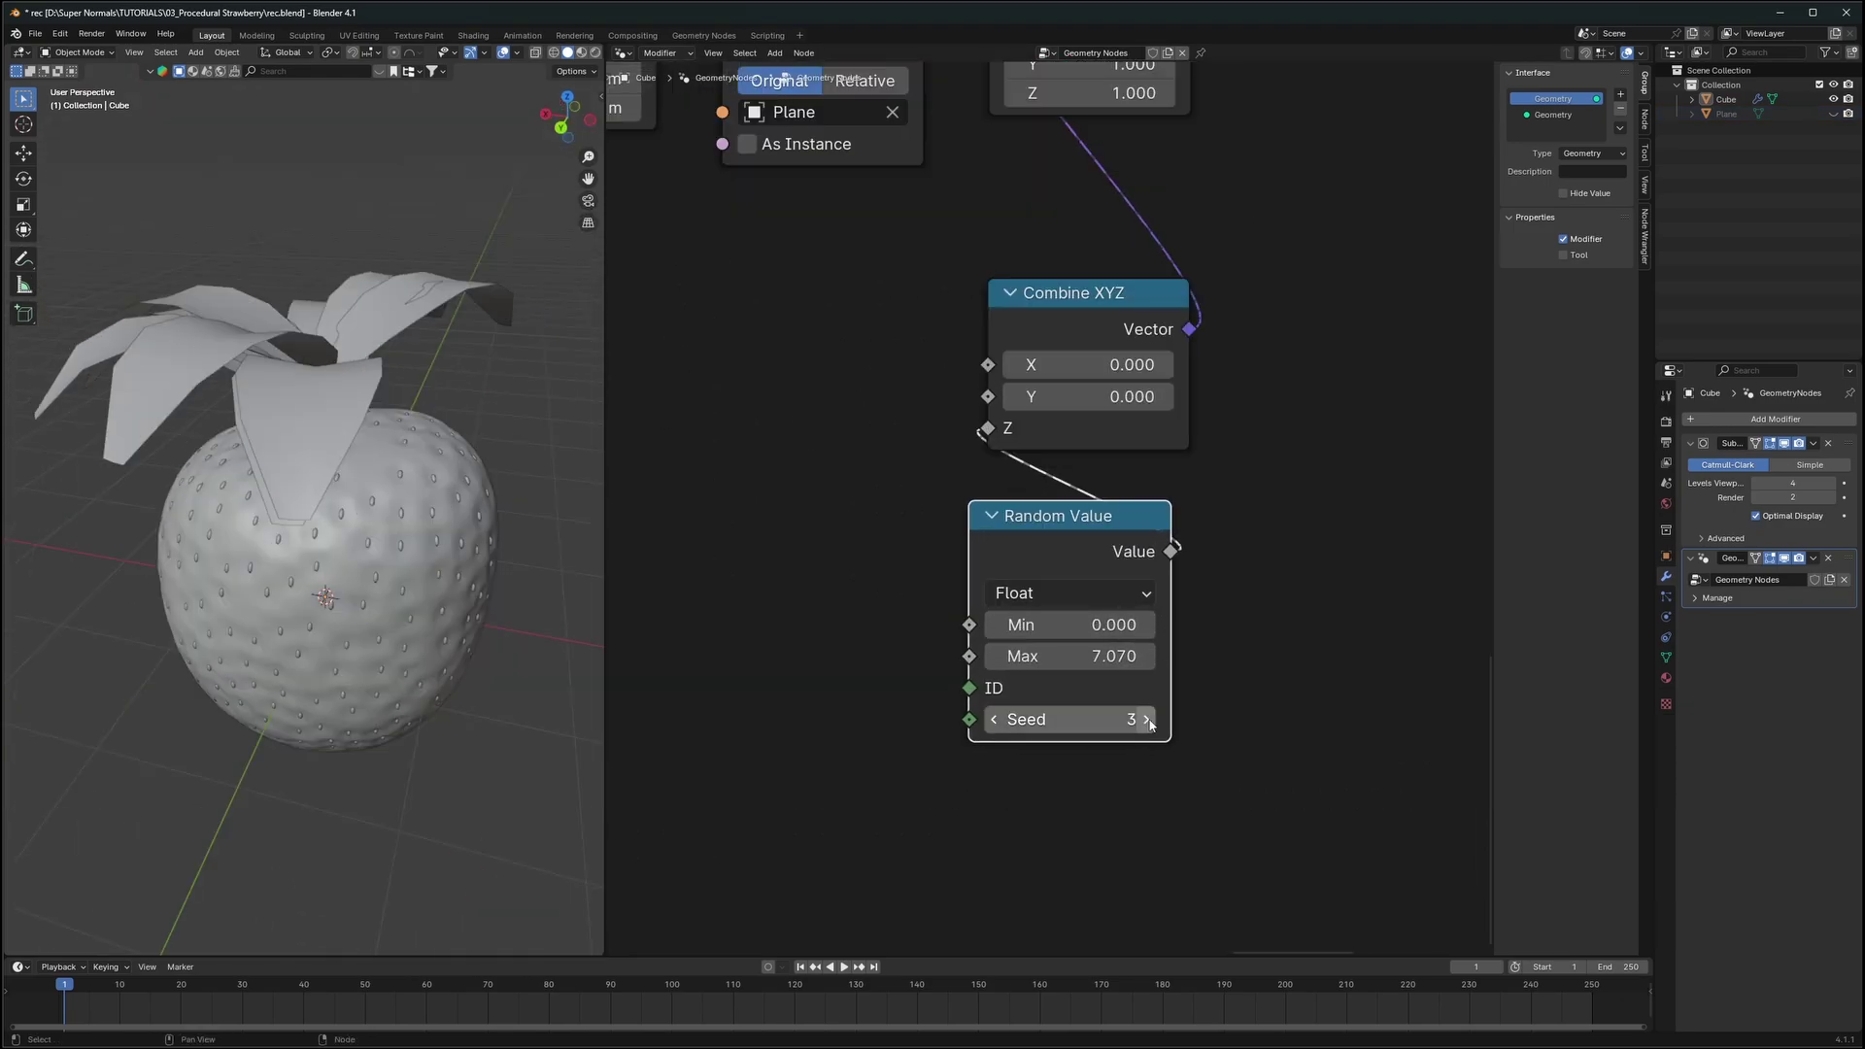
left_click(1149, 720)
Scale the leaf instances to 0.63 on all axes and tilt them with Combine XYZ values of X 0.37 and Y 0.47
middle_click_drag(379, 530, 447, 510)
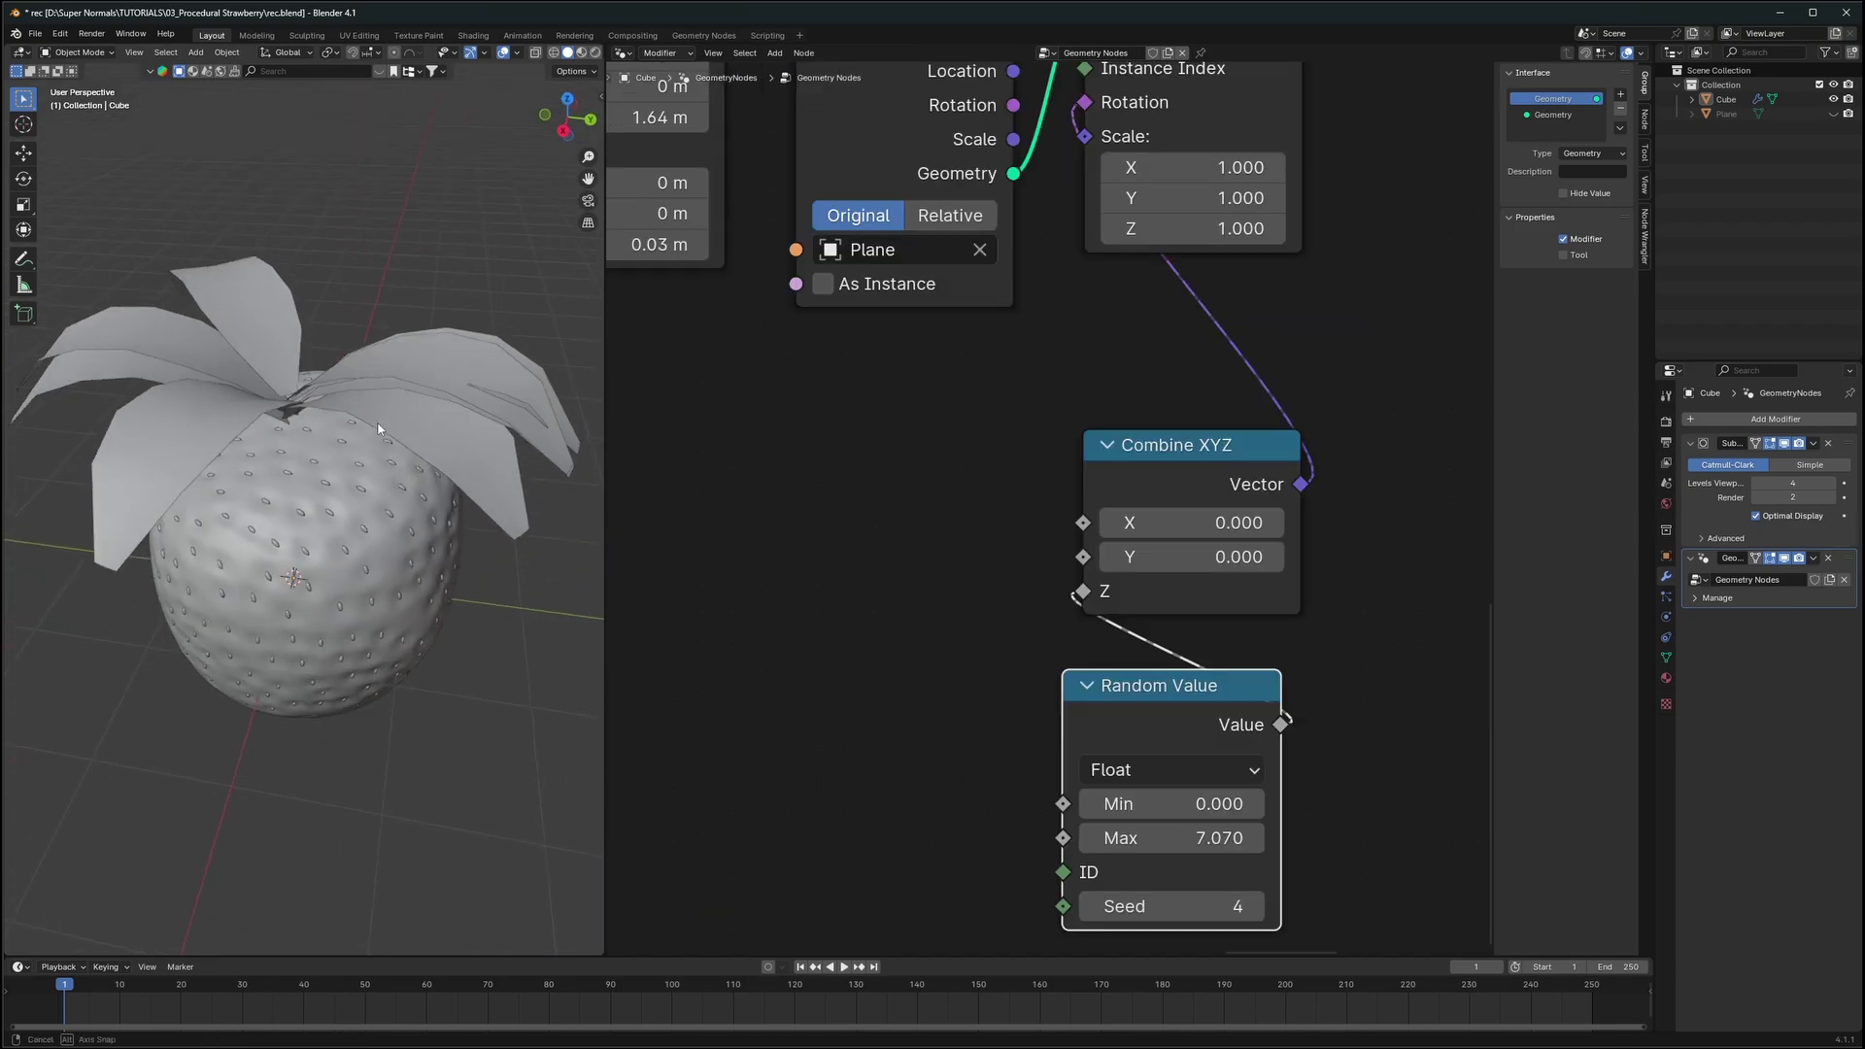
mouse_move(408, 457)
middle_mouse_down()
mouse_move(370, 417)
mouse_move(429, 428)
middle_mouse_up()
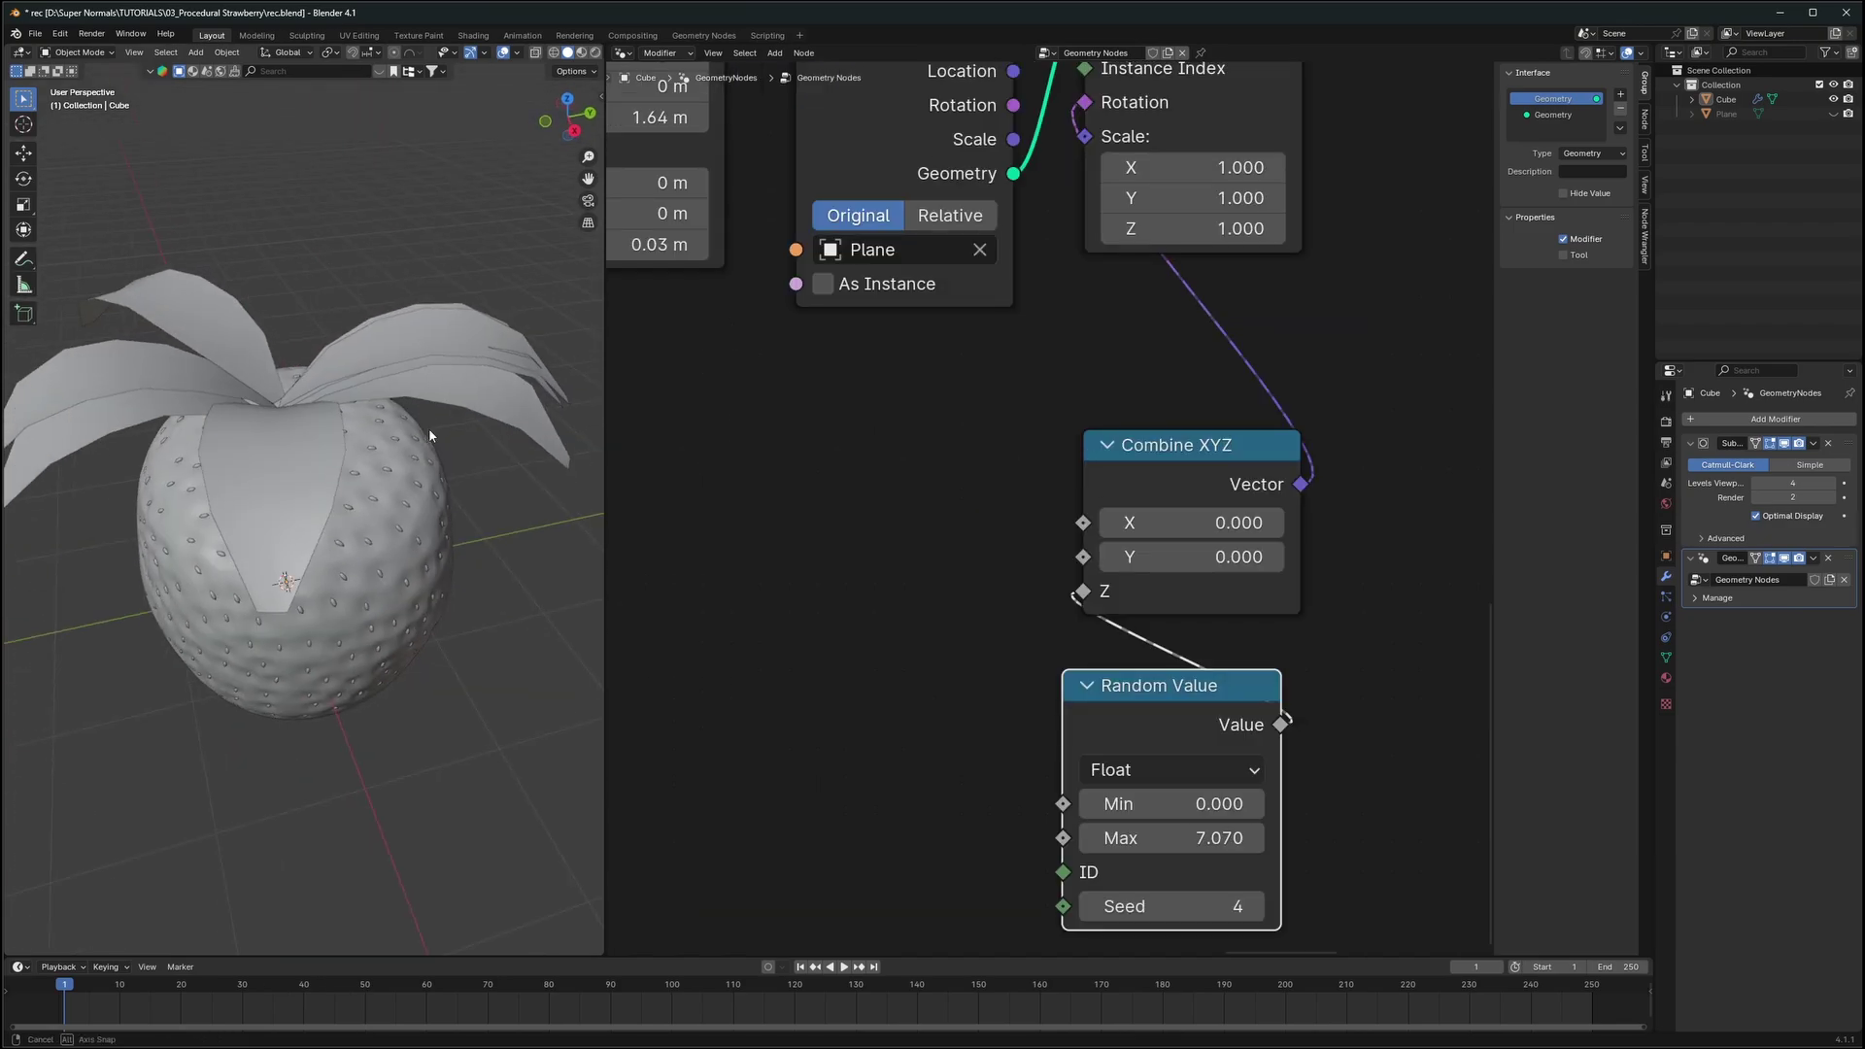
left_click_drag(1239, 557, 1308, 557)
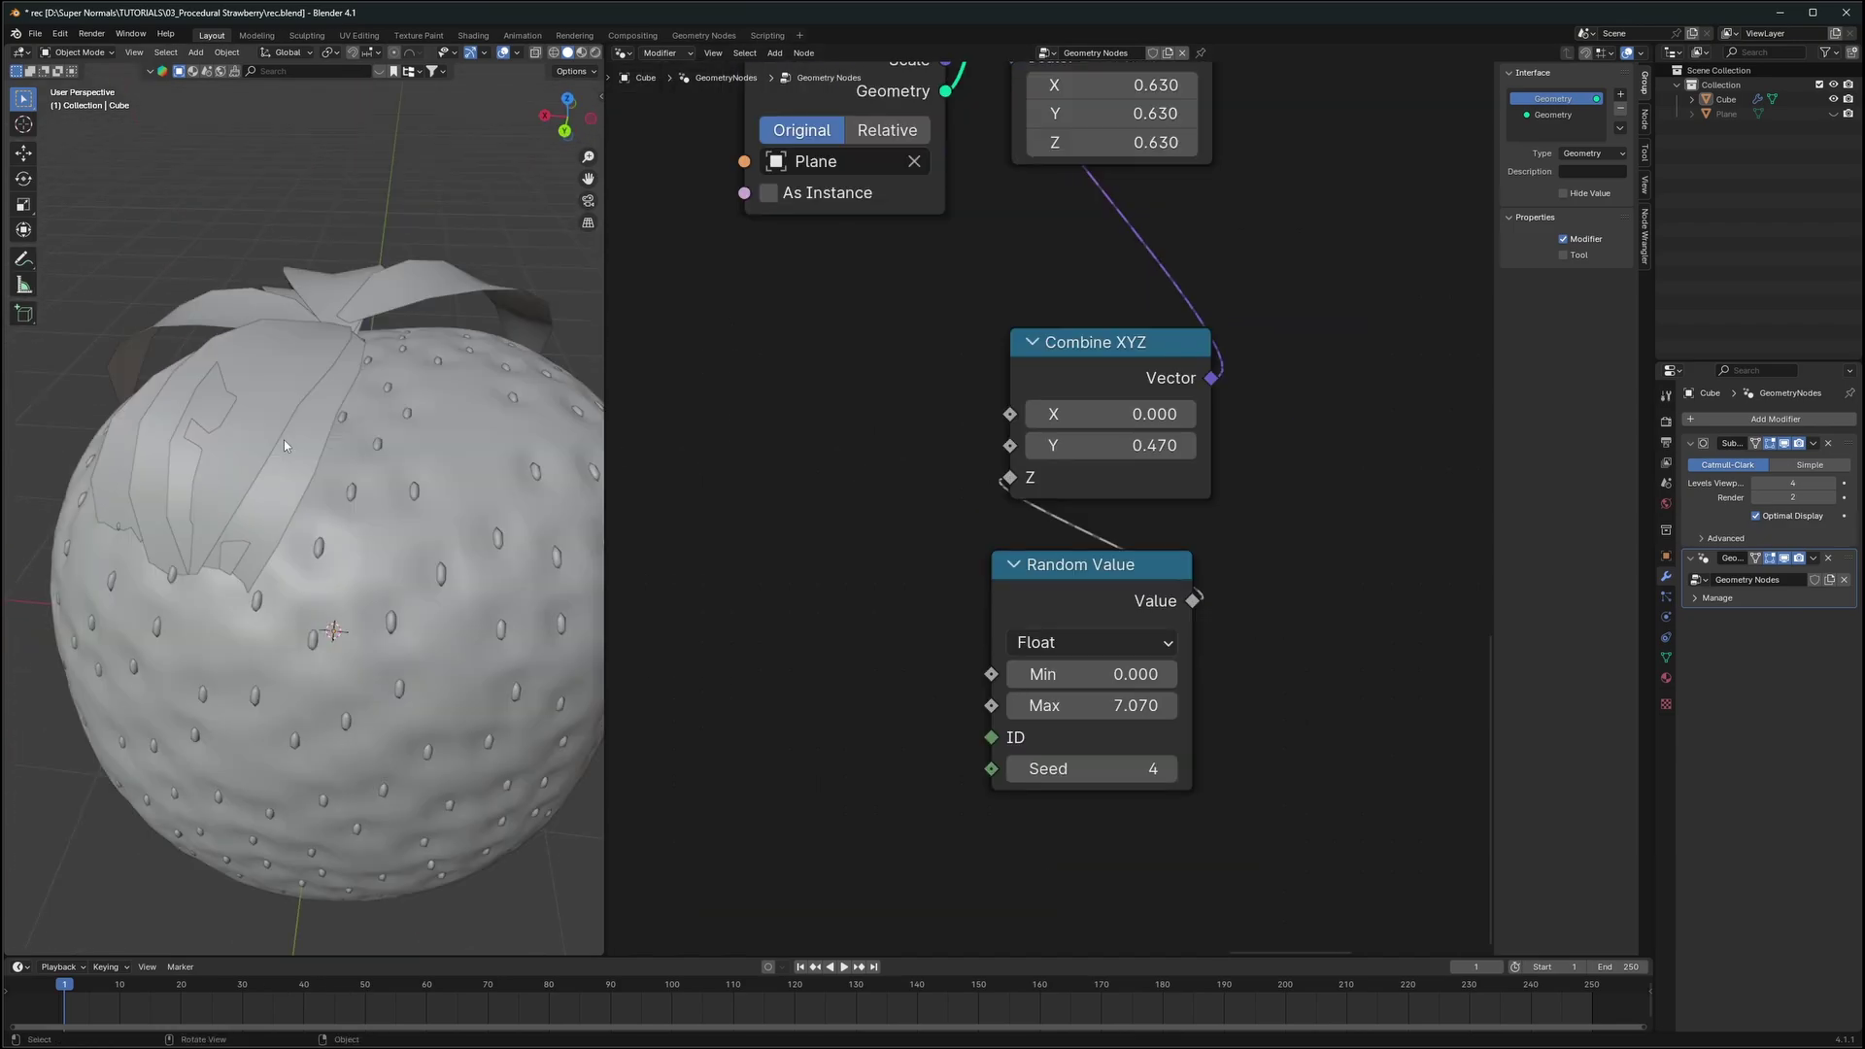
scroll(284, 440, "up", 8)
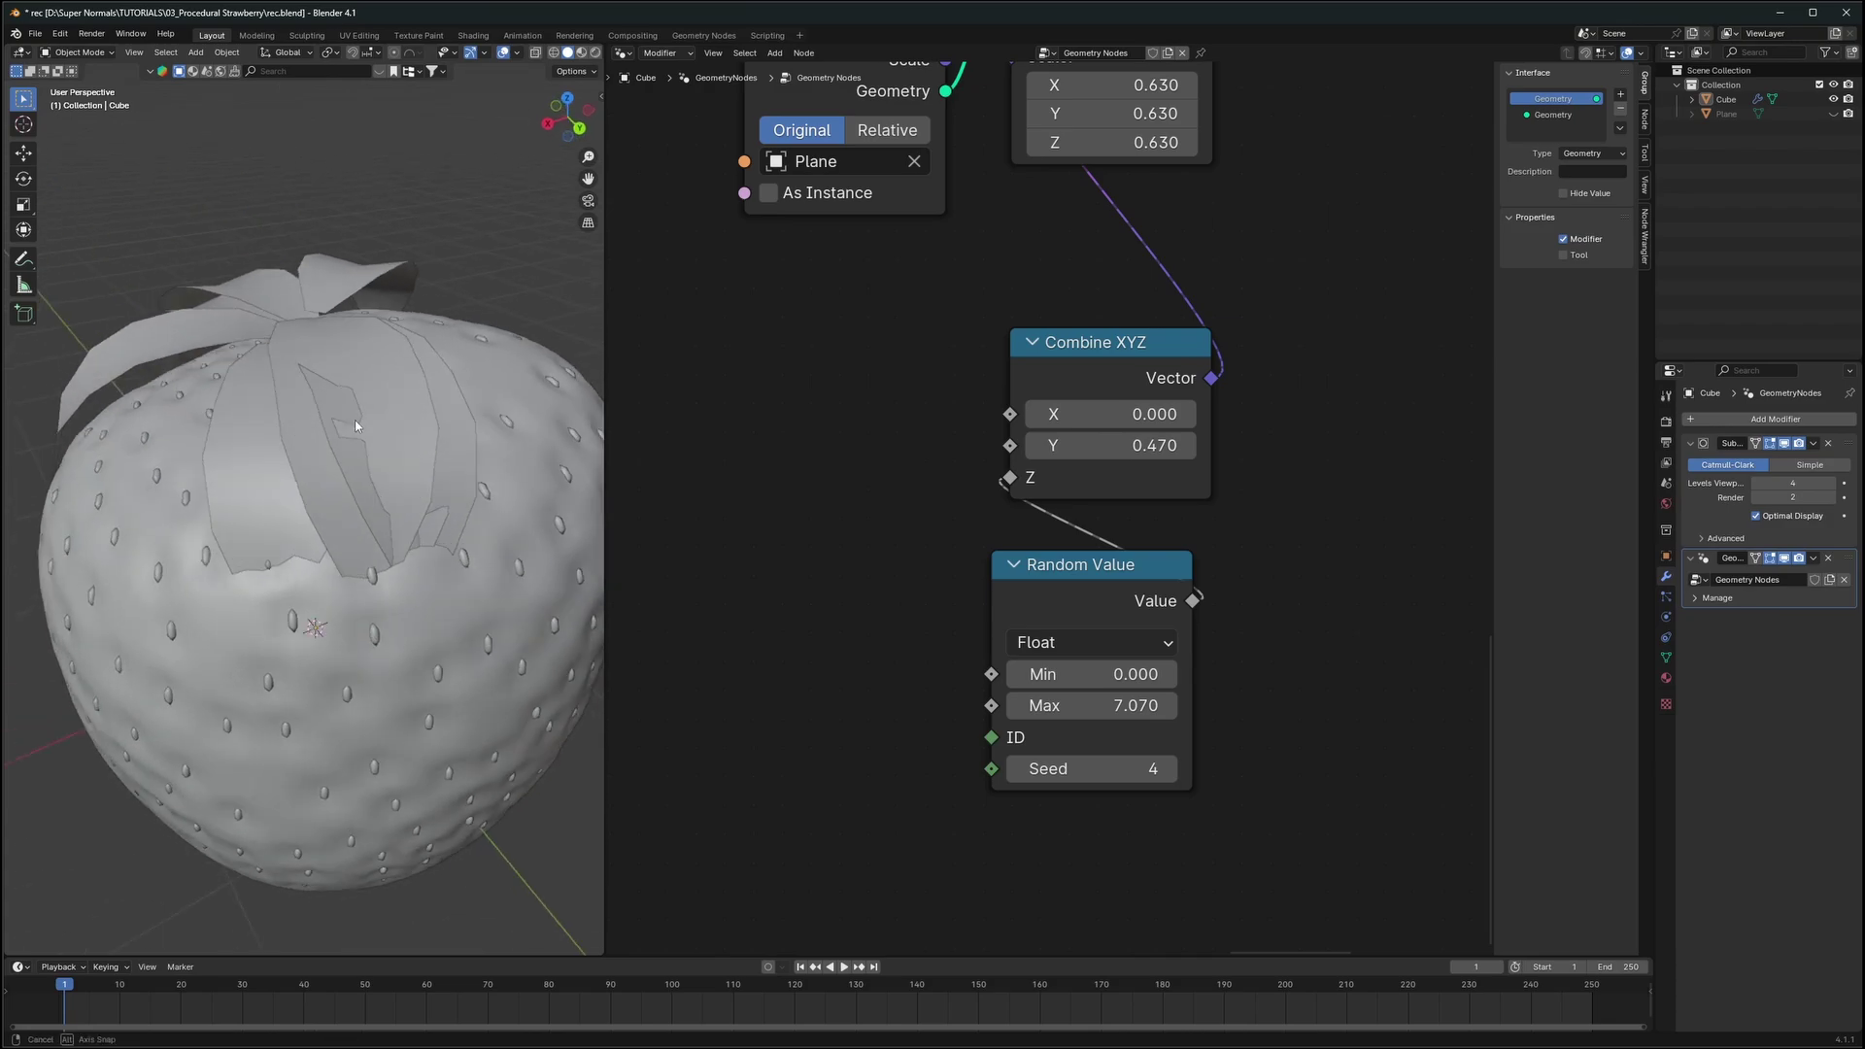
scroll(388, 416, "down", 8)
left_click_drag(1108, 414, 1137, 414)
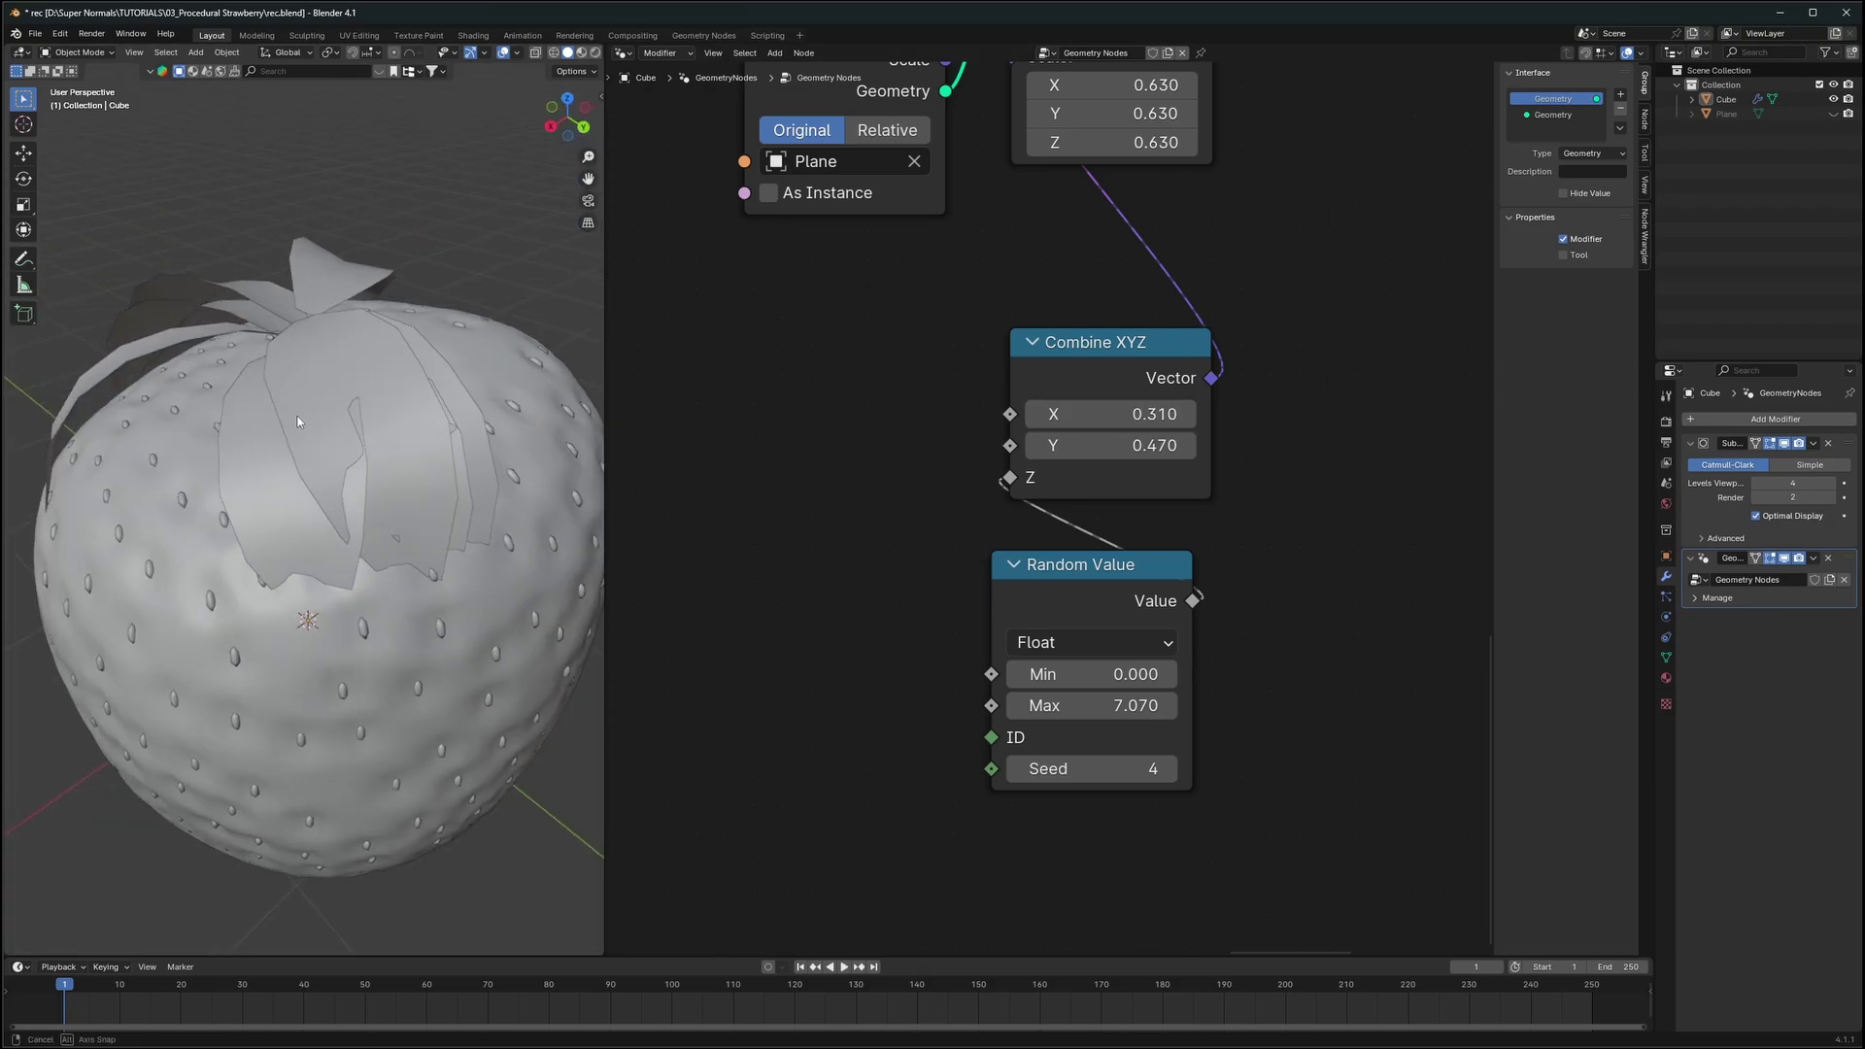
middle_click_drag(505, 418, 266, 429)
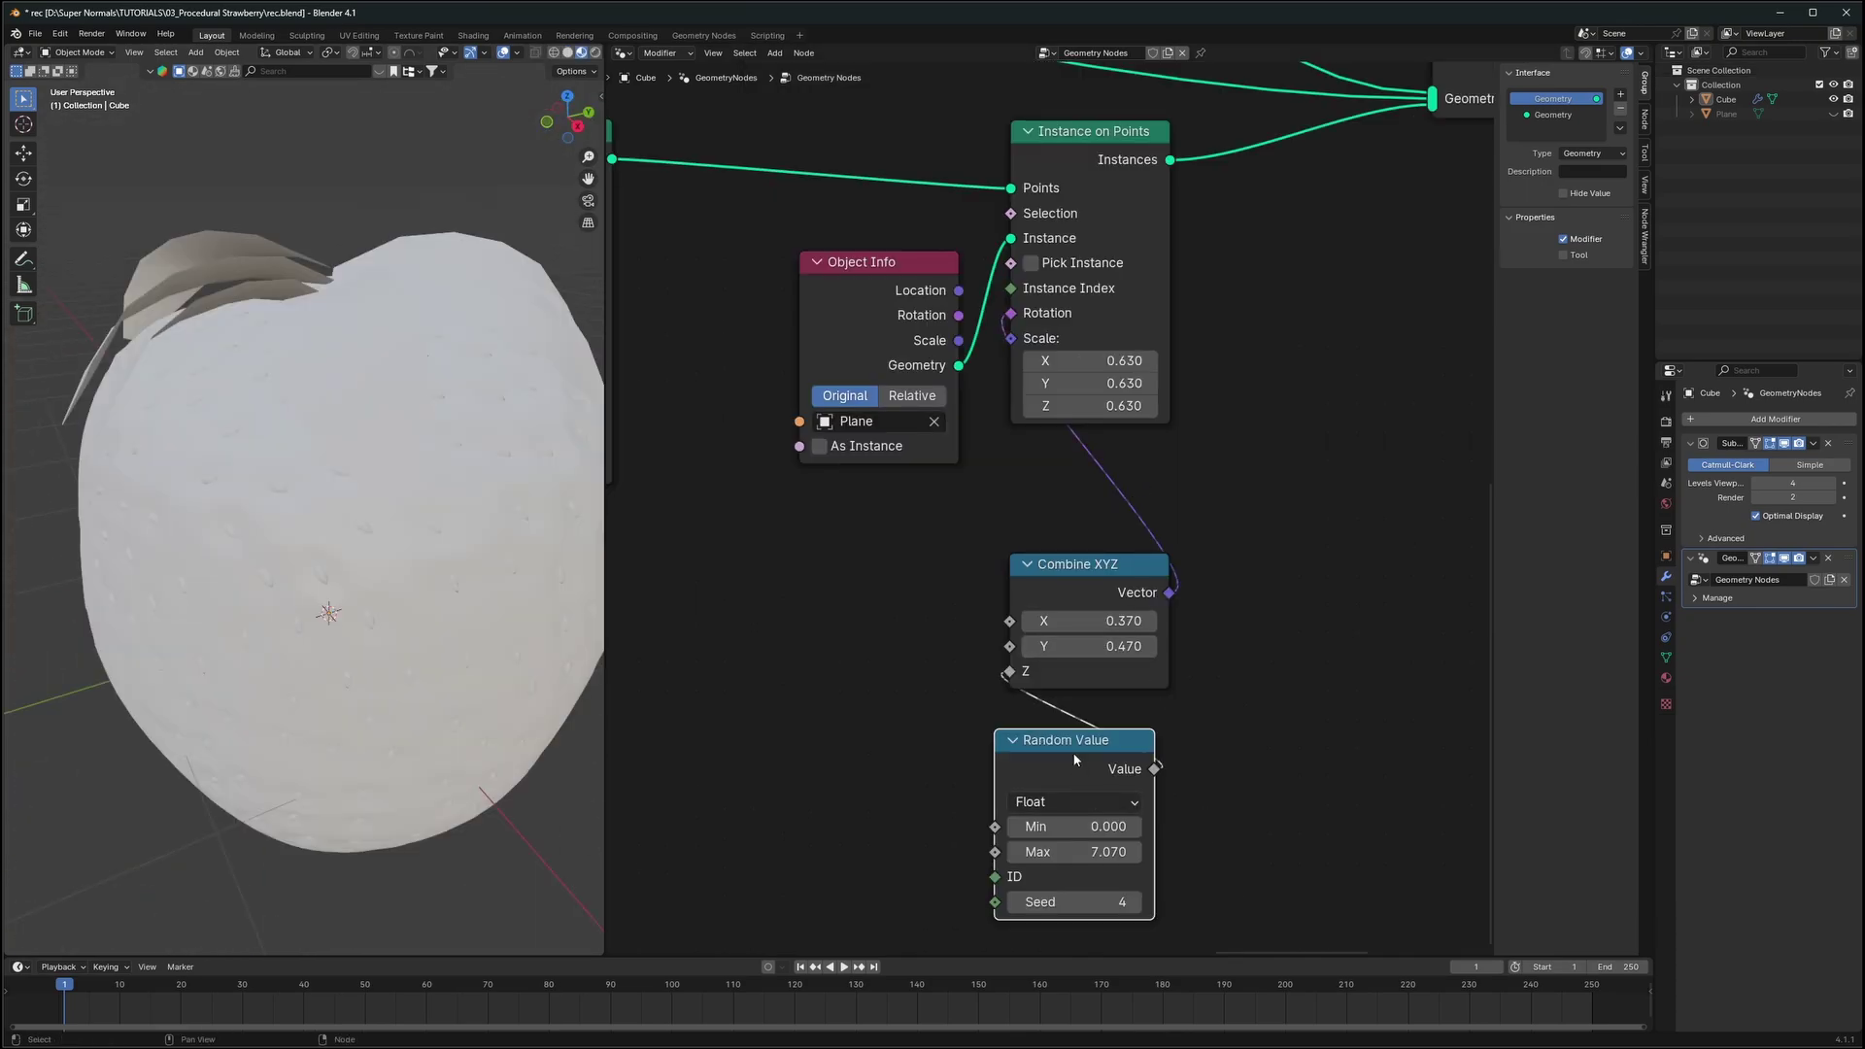
Duplicate the Random Value node and place the copy directly below the Object Info node
key("shift+d")
left_click(795, 594)
scroll(1006, 622, "up", 2)
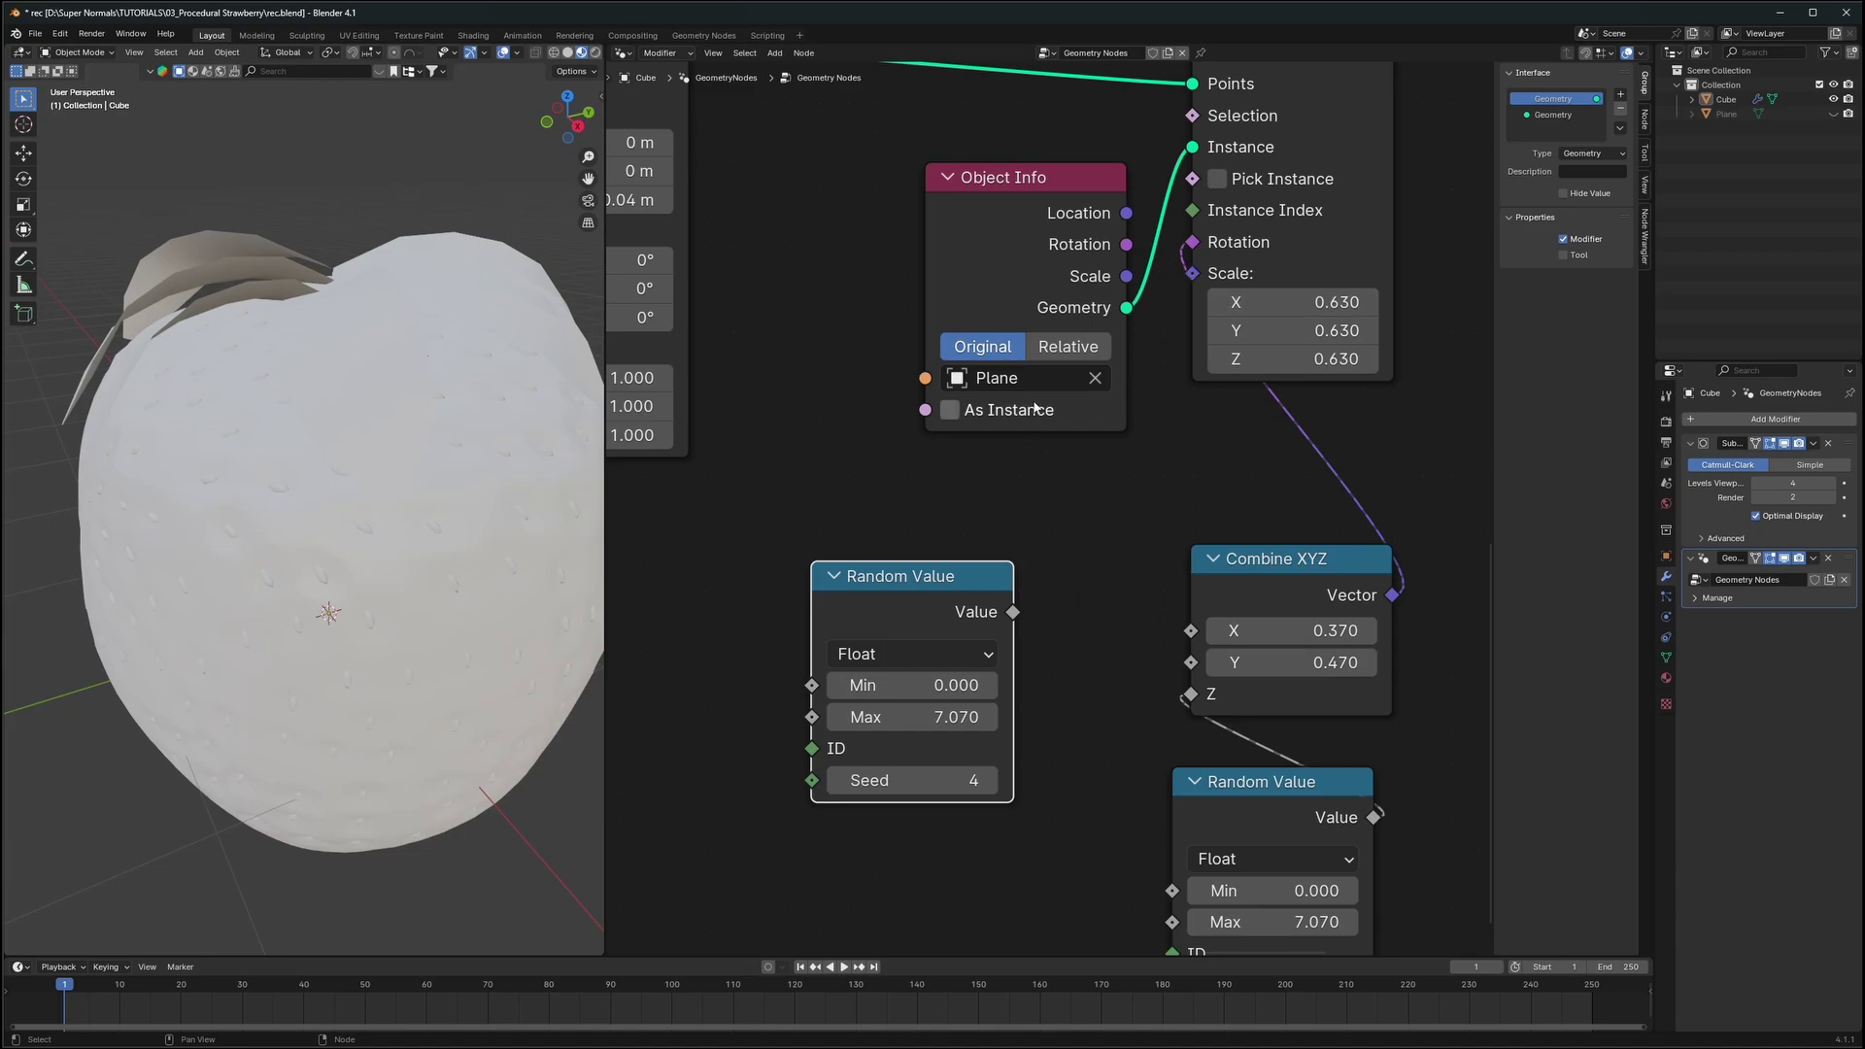
left_click_drag(1036, 408, 964, 348)
left_click_drag(904, 576, 951, 404)
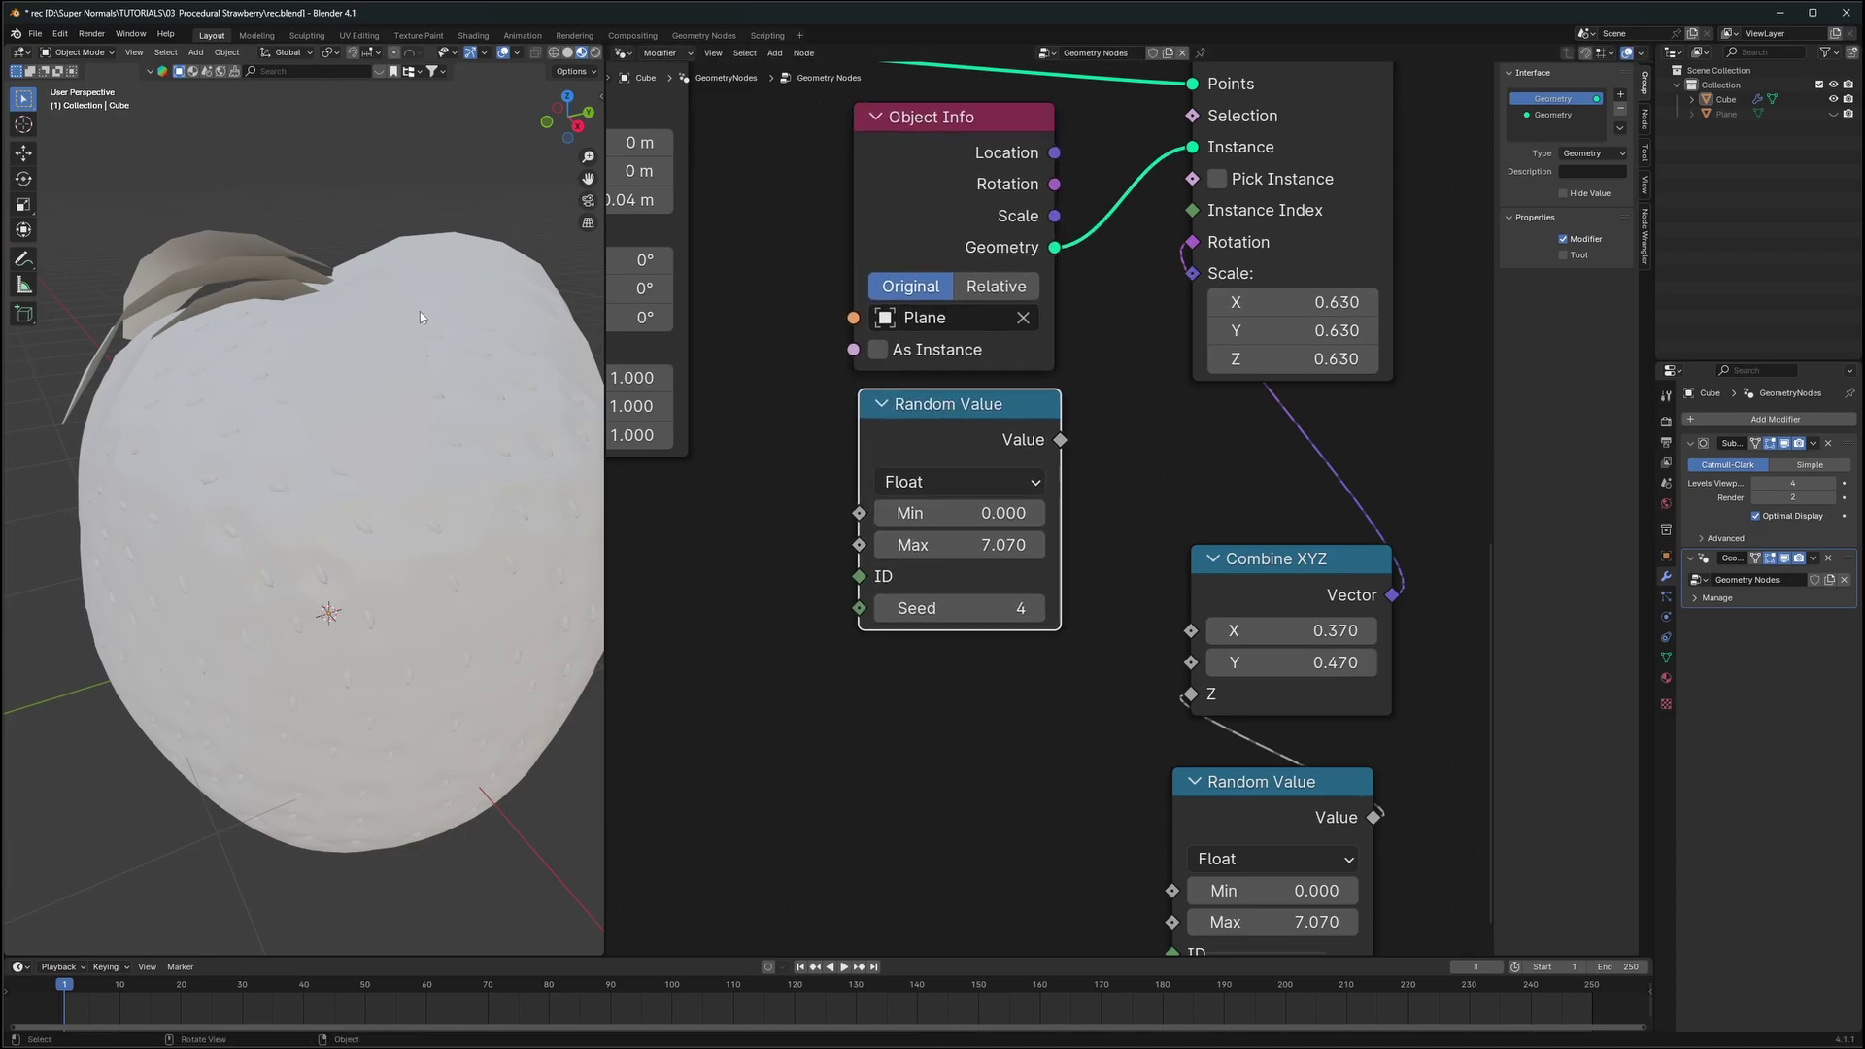
Set the duplicated Random Value to Min 0.2 and Max 0.63 and connect it to the Scale of Instance on Points
scroll(420, 321, "down", 3)
middle_click_drag(419, 321, 319, 355)
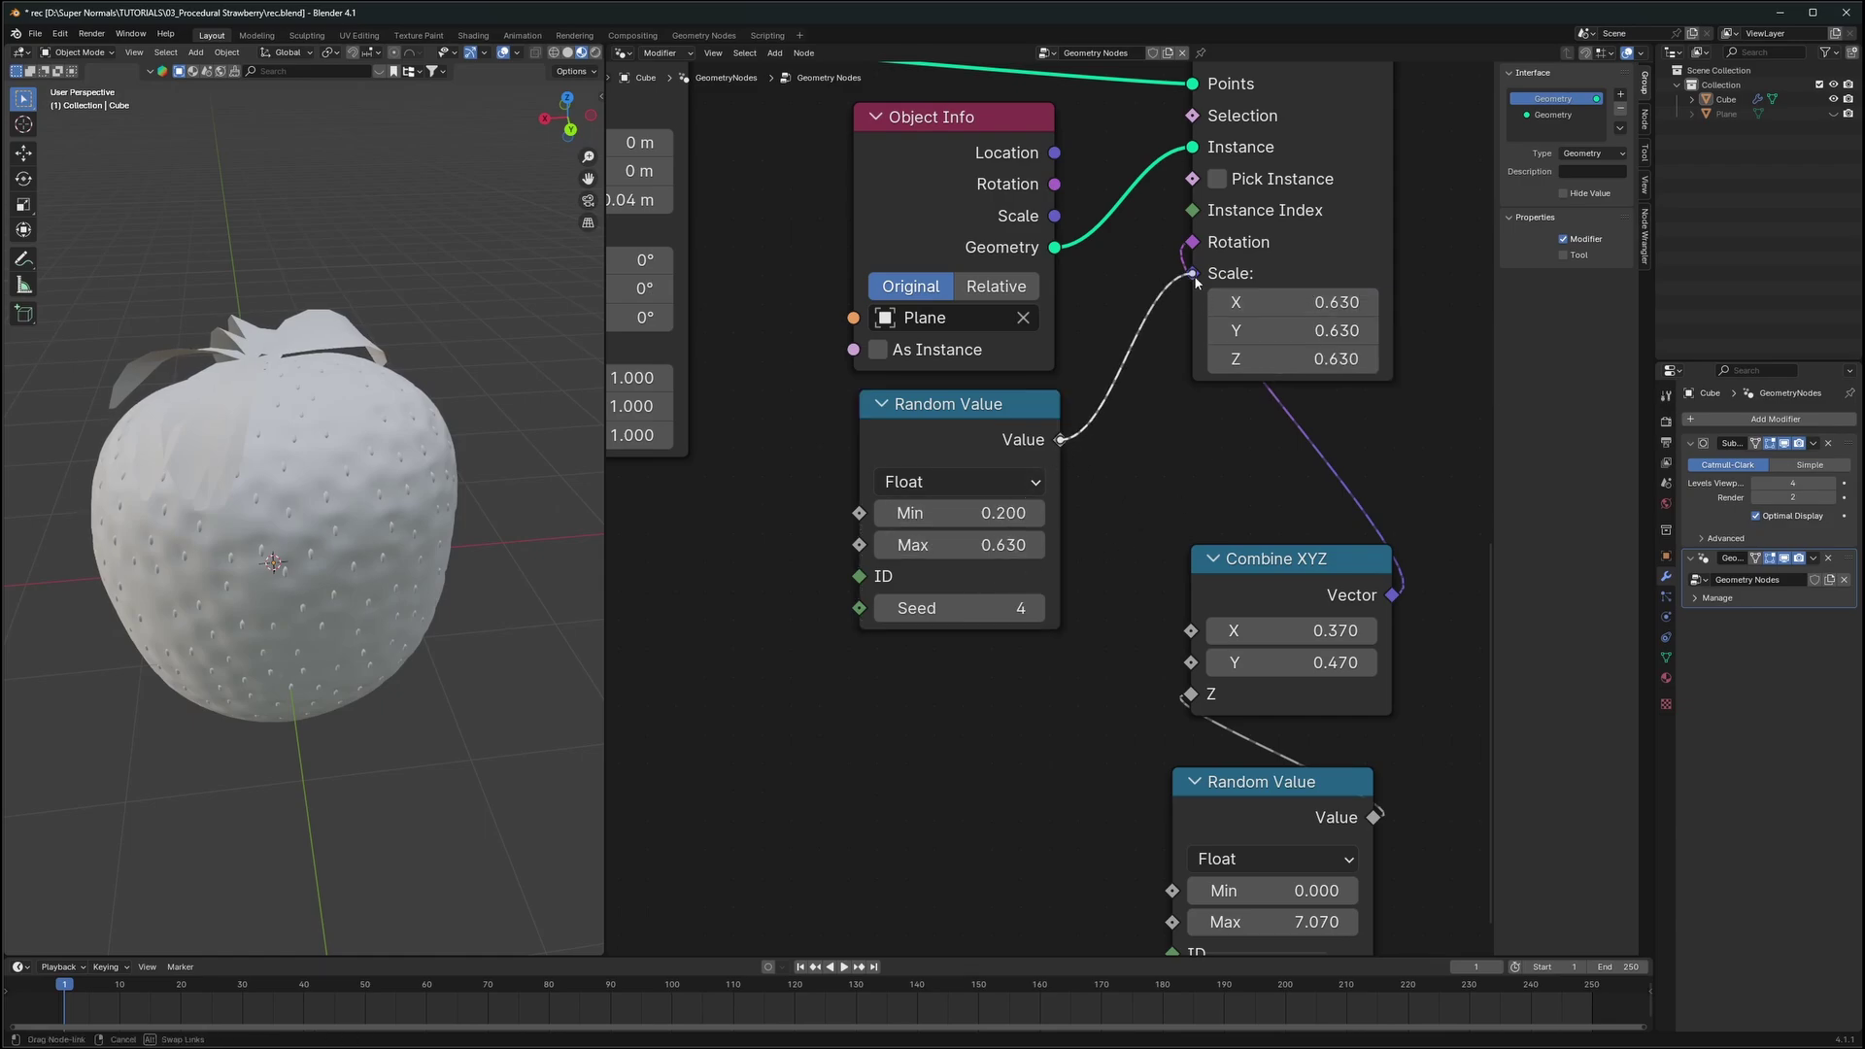
left_click_drag(1197, 281, 1193, 275)
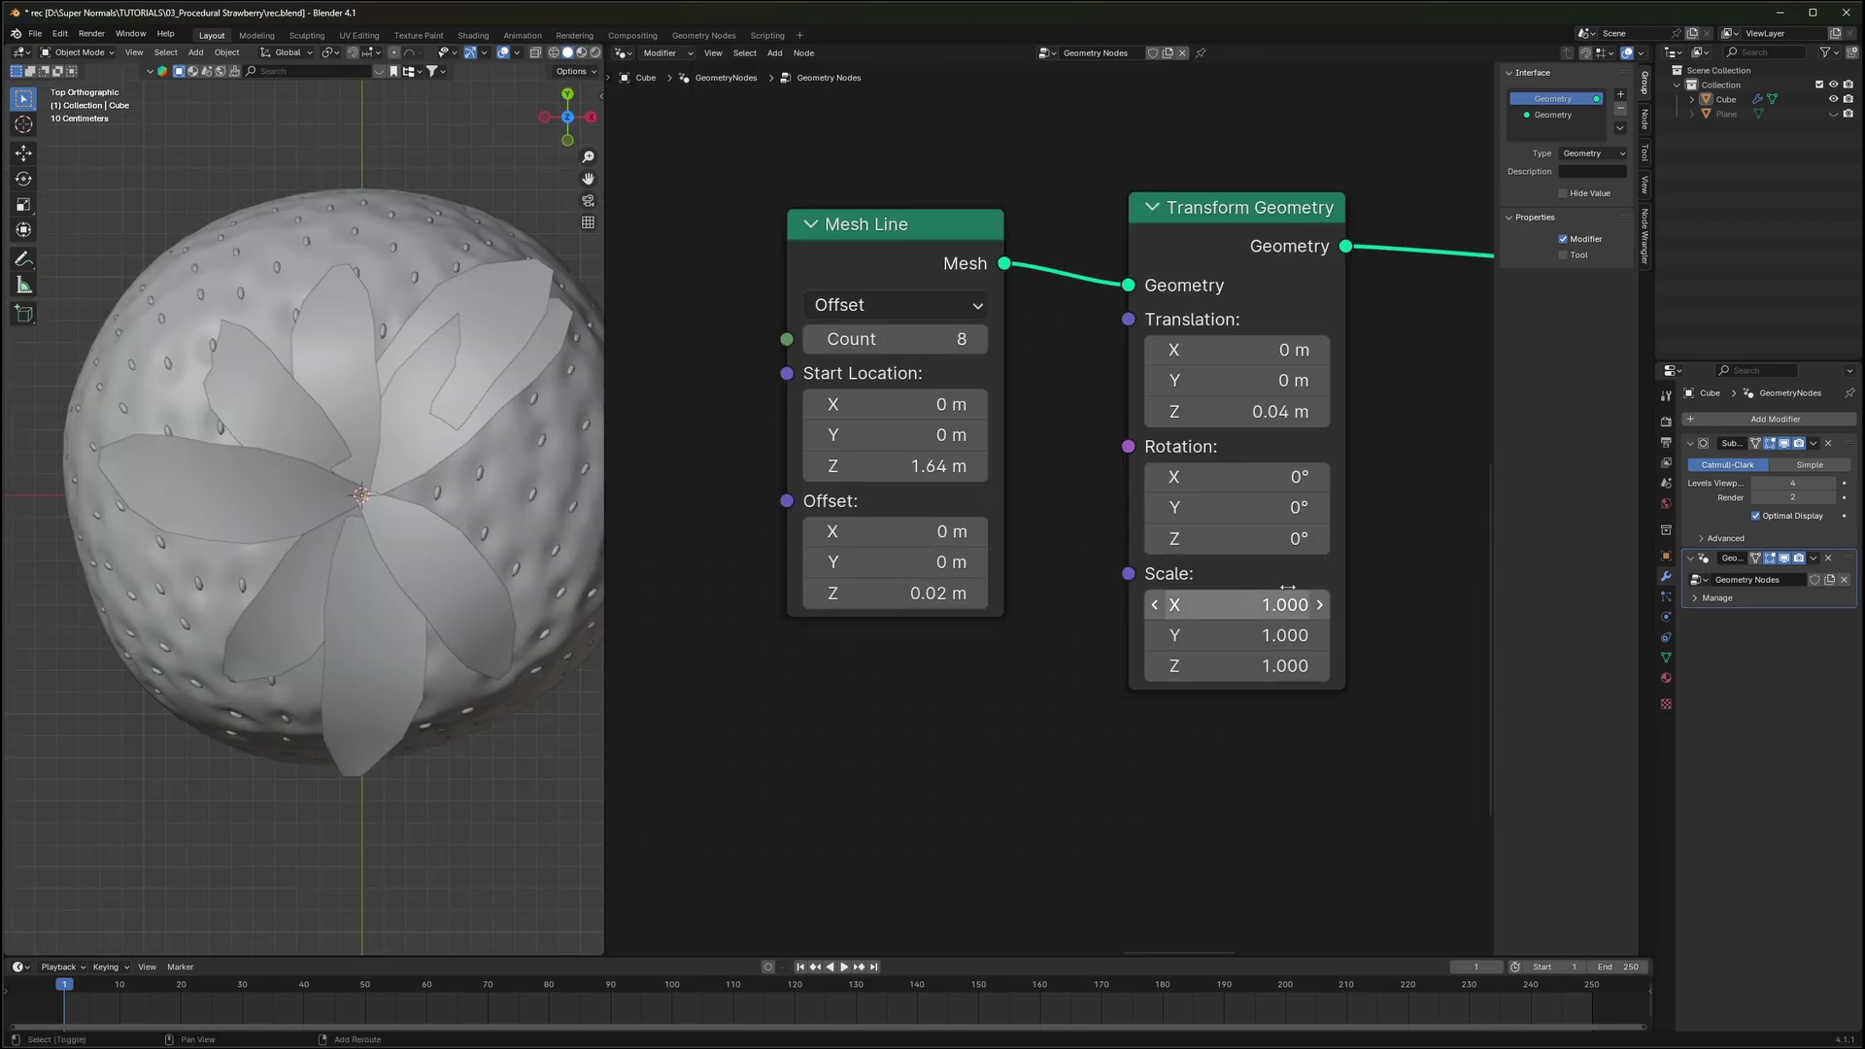
Duplicate the Transform Geometry node and insert the copy between Object Info and the Instance input of Instance on Points
middle_click_drag(1360, 437, 1123, 432)
scroll(1132, 322, "down", 2)
left_click_drag(1133, 321, 683, 528)
left_click(825, 215)
key("shift+d")
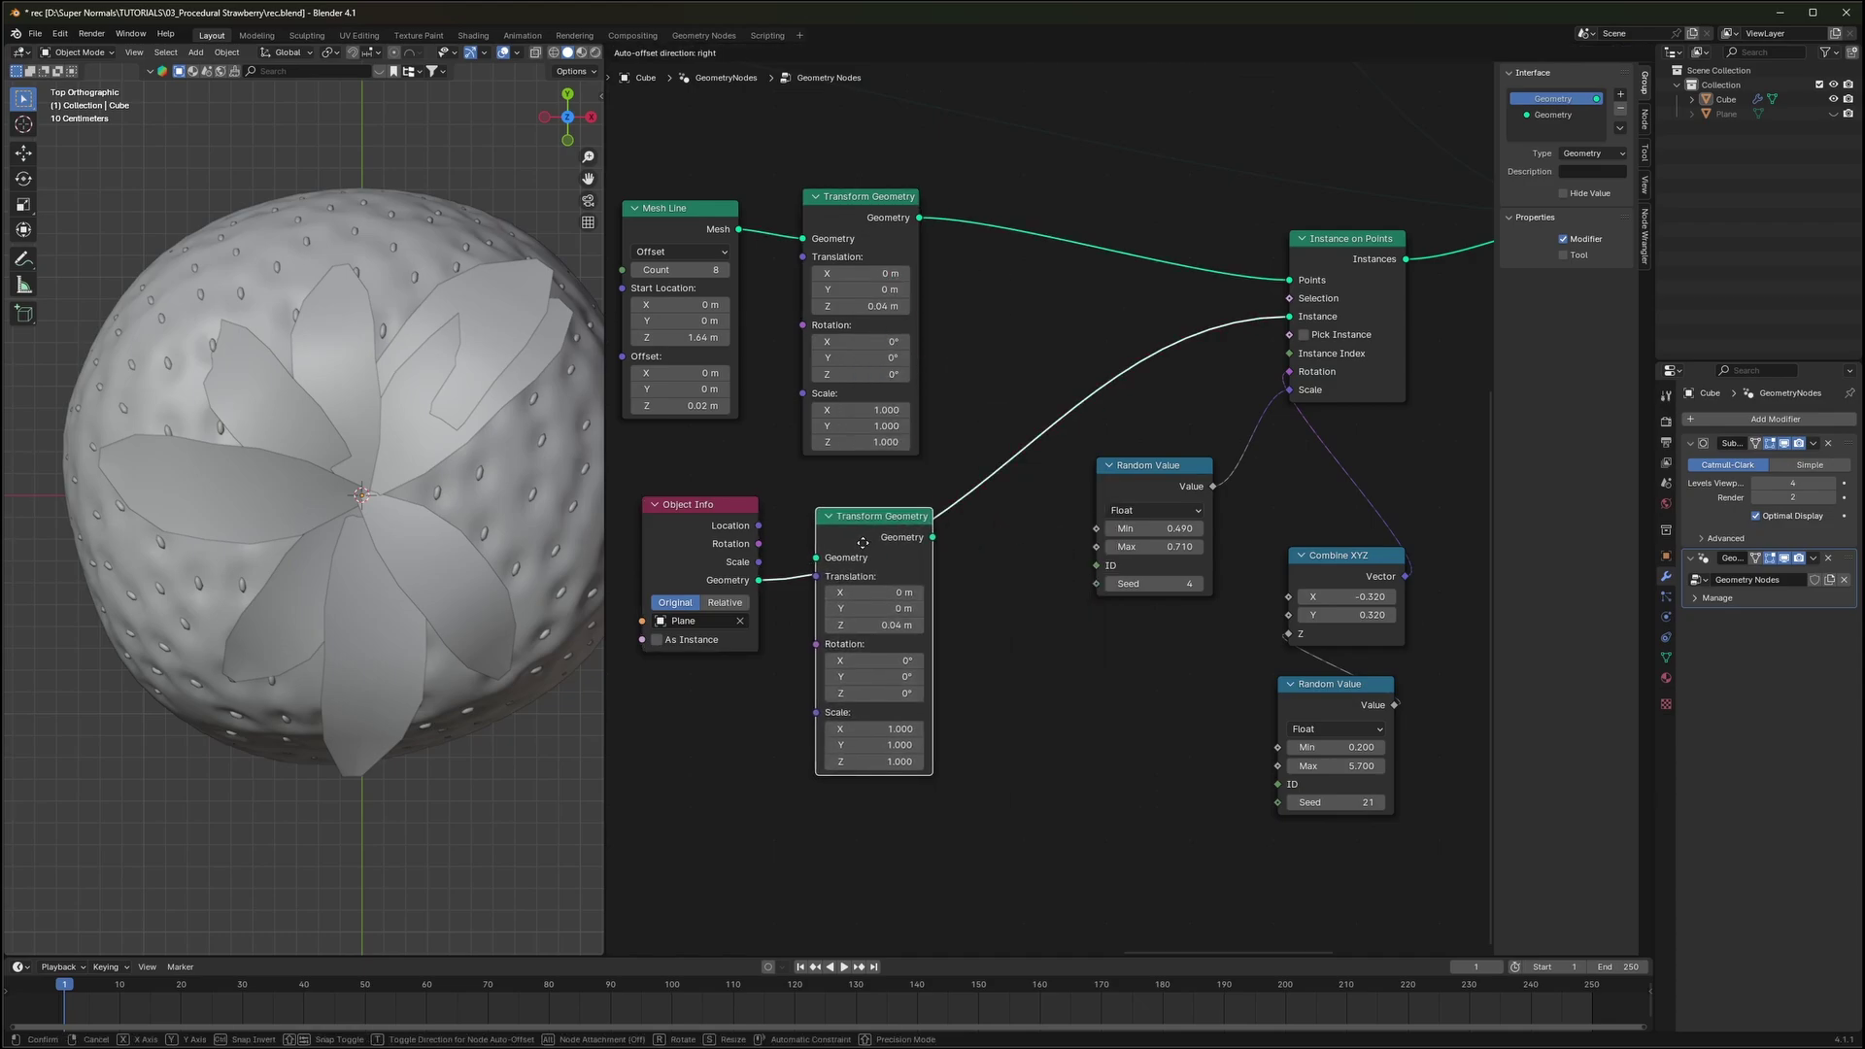
left_click(870, 573)
Shift the leaf geometry along Y using the duplicated Transform Geometry node's translation
scroll(982, 624, "up", 2)
scroll(1072, 579, "up", 2)
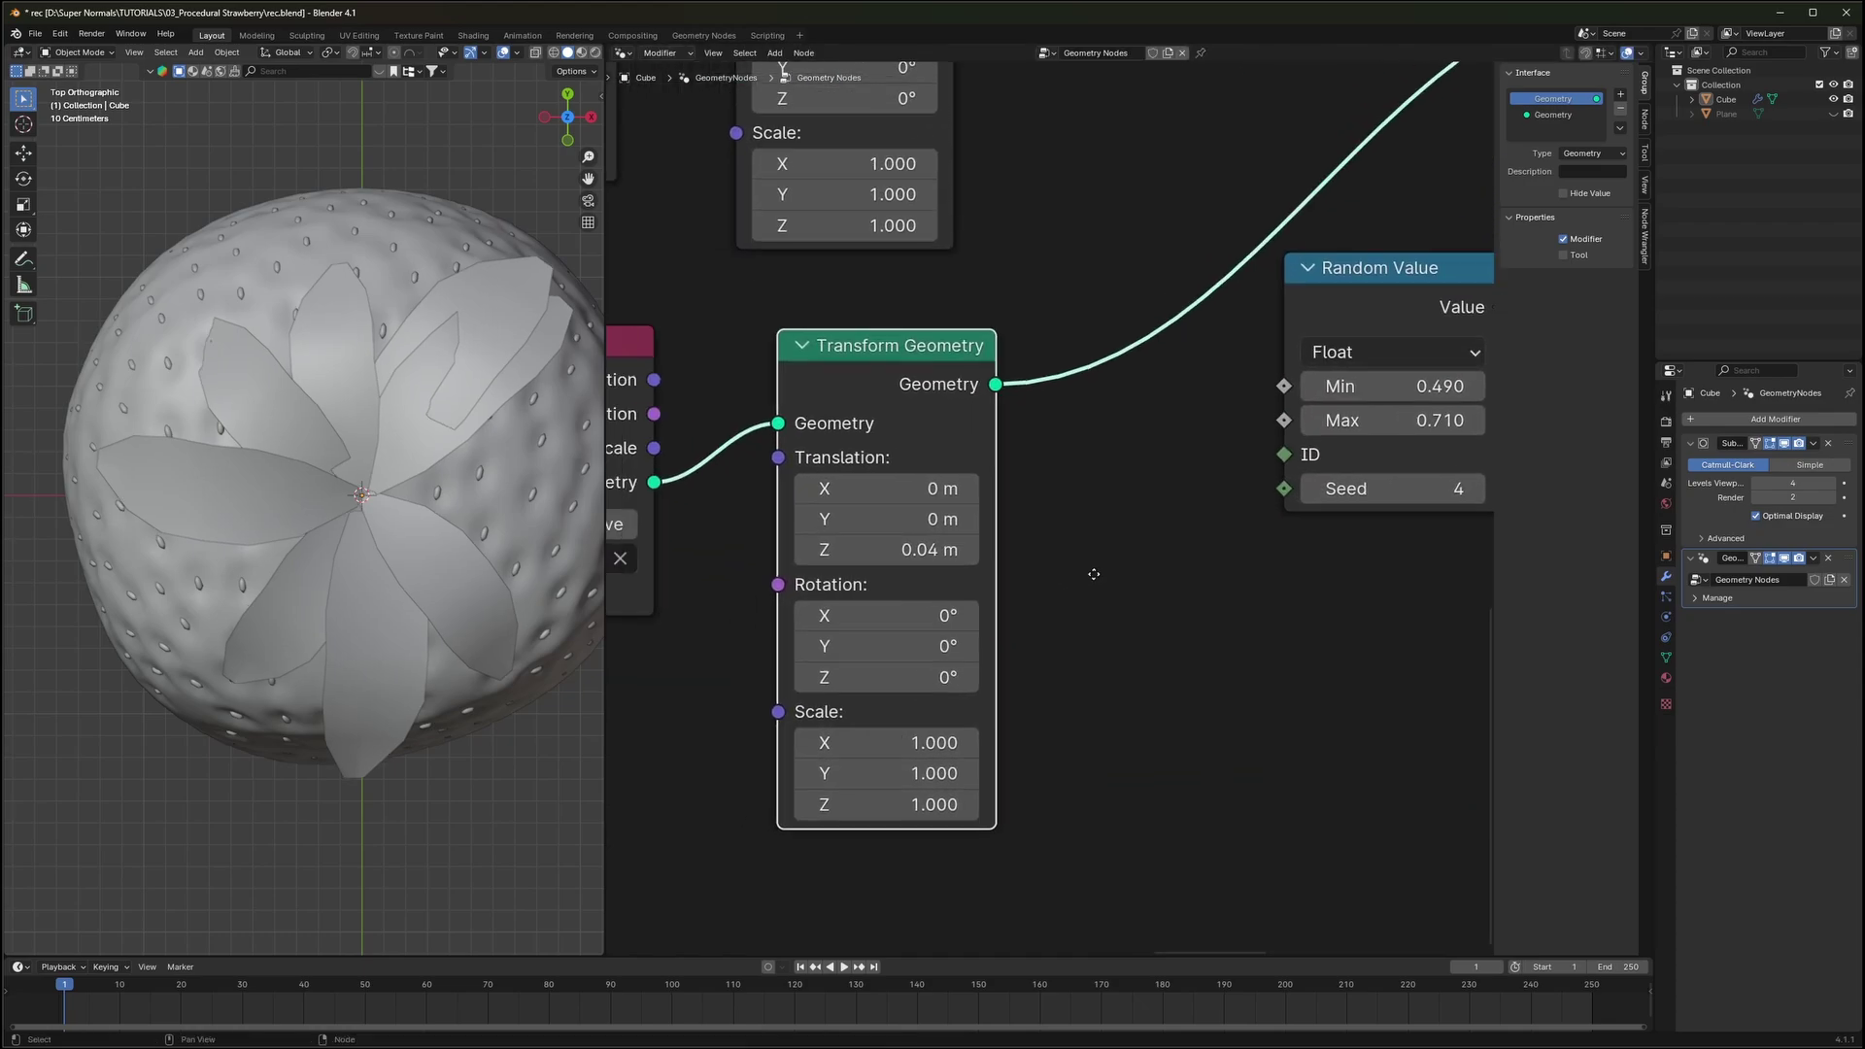
left_click_drag(908, 522, 843, 522)
left_click_drag(907, 522, 928, 490)
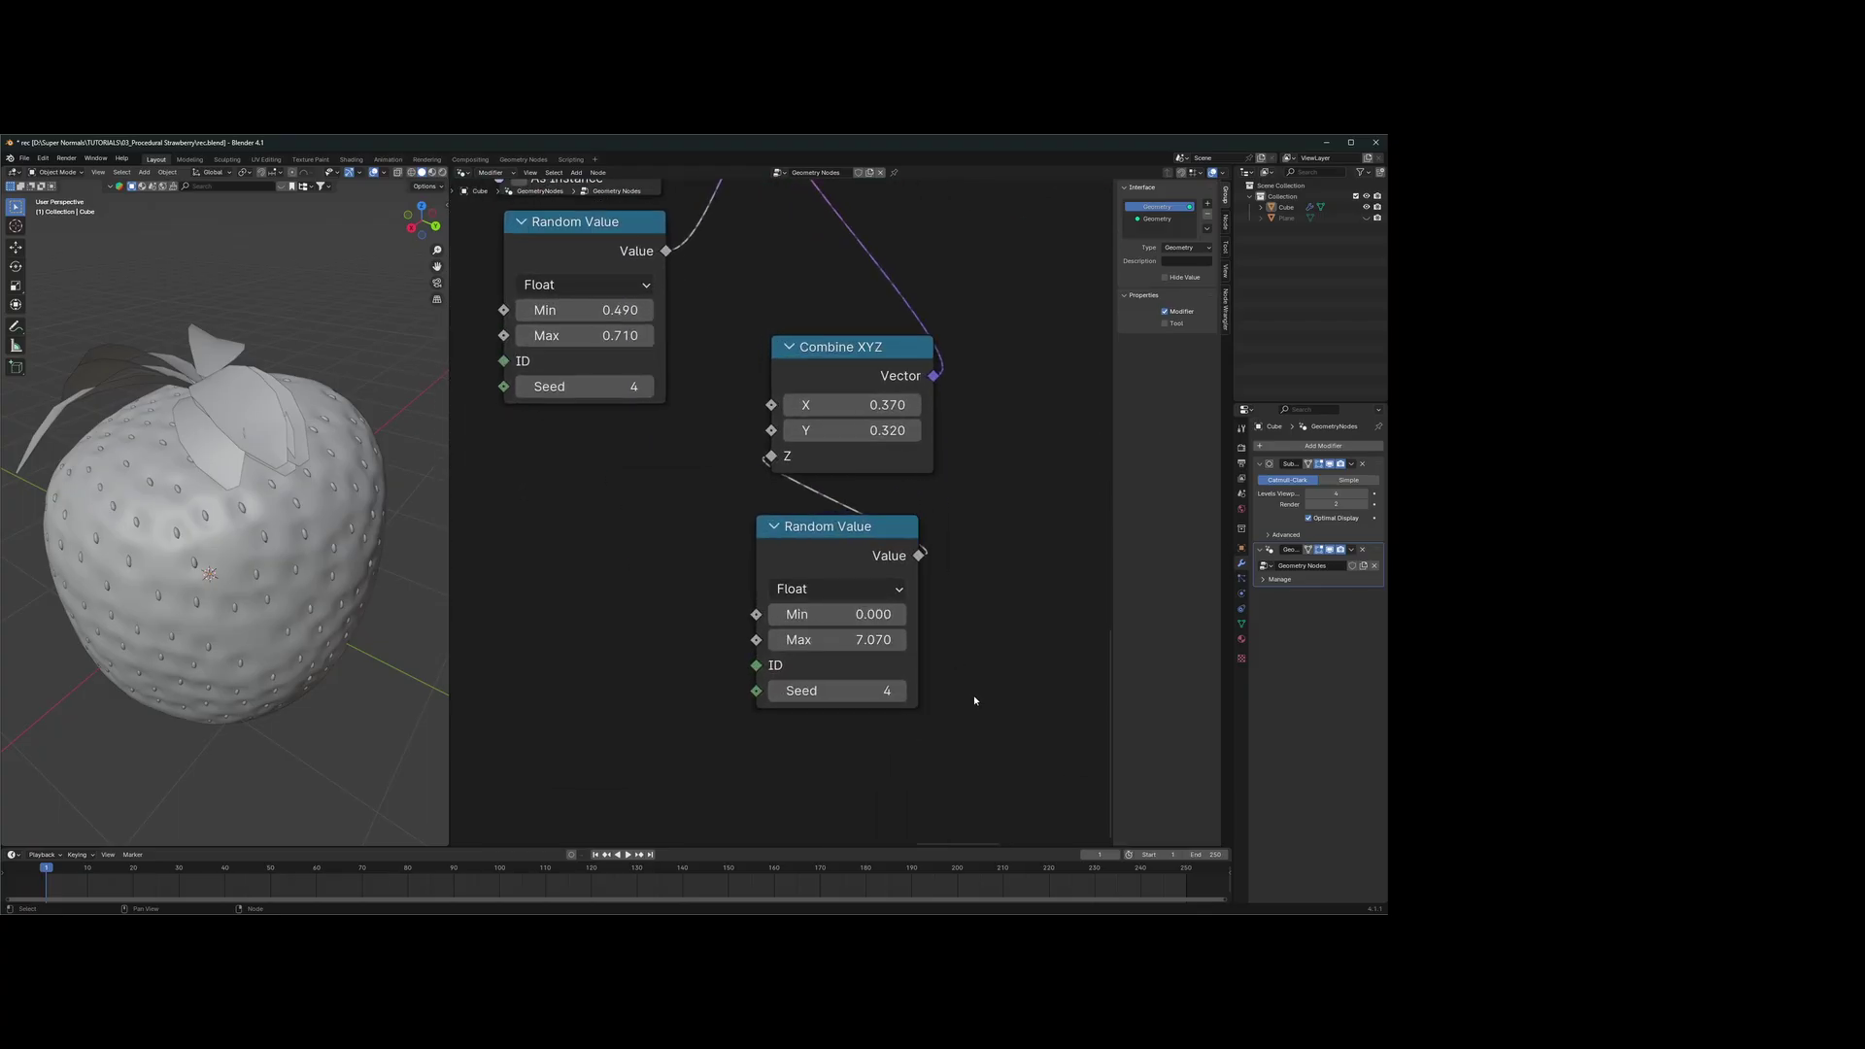
Step up the Seed of the Random Value node that drives Combine XYZ's Z to vary the leaf rotation
middle_click_drag(975, 700, 910, 605)
left_click(834, 596)
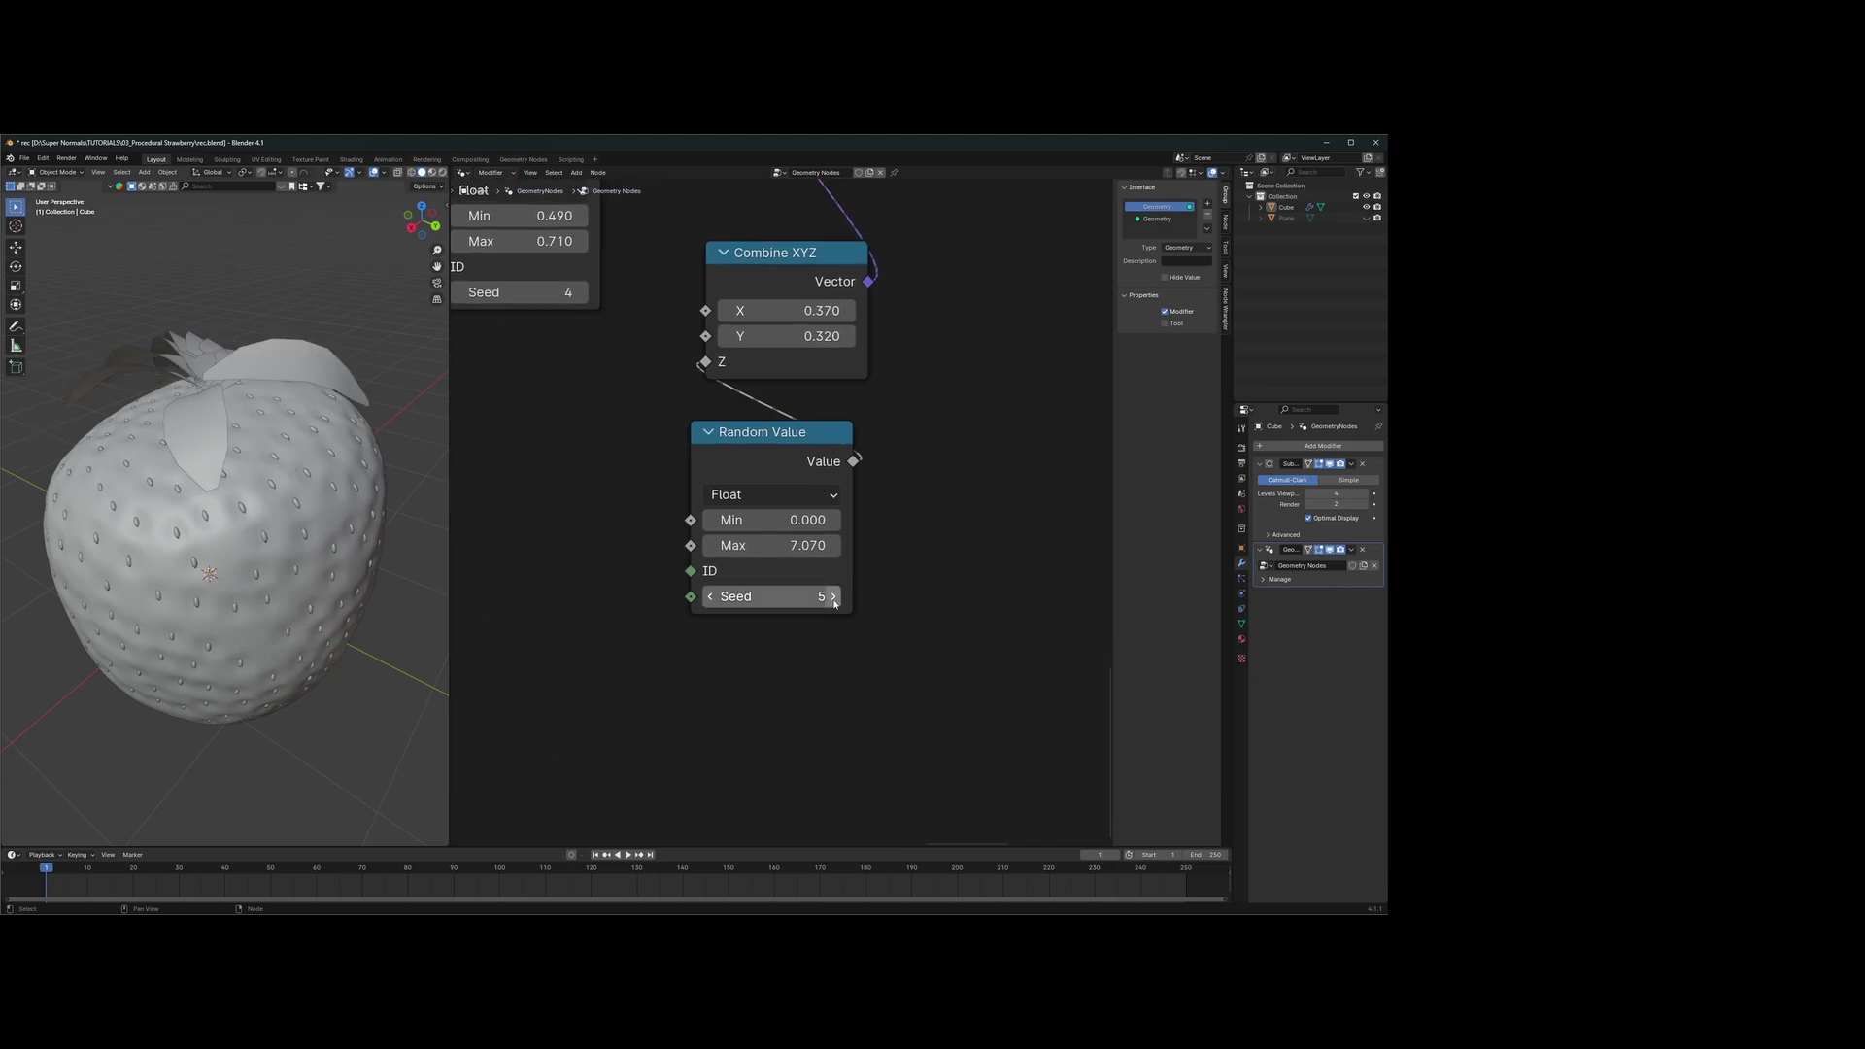
left_click(834, 597)
left_click(833, 596)
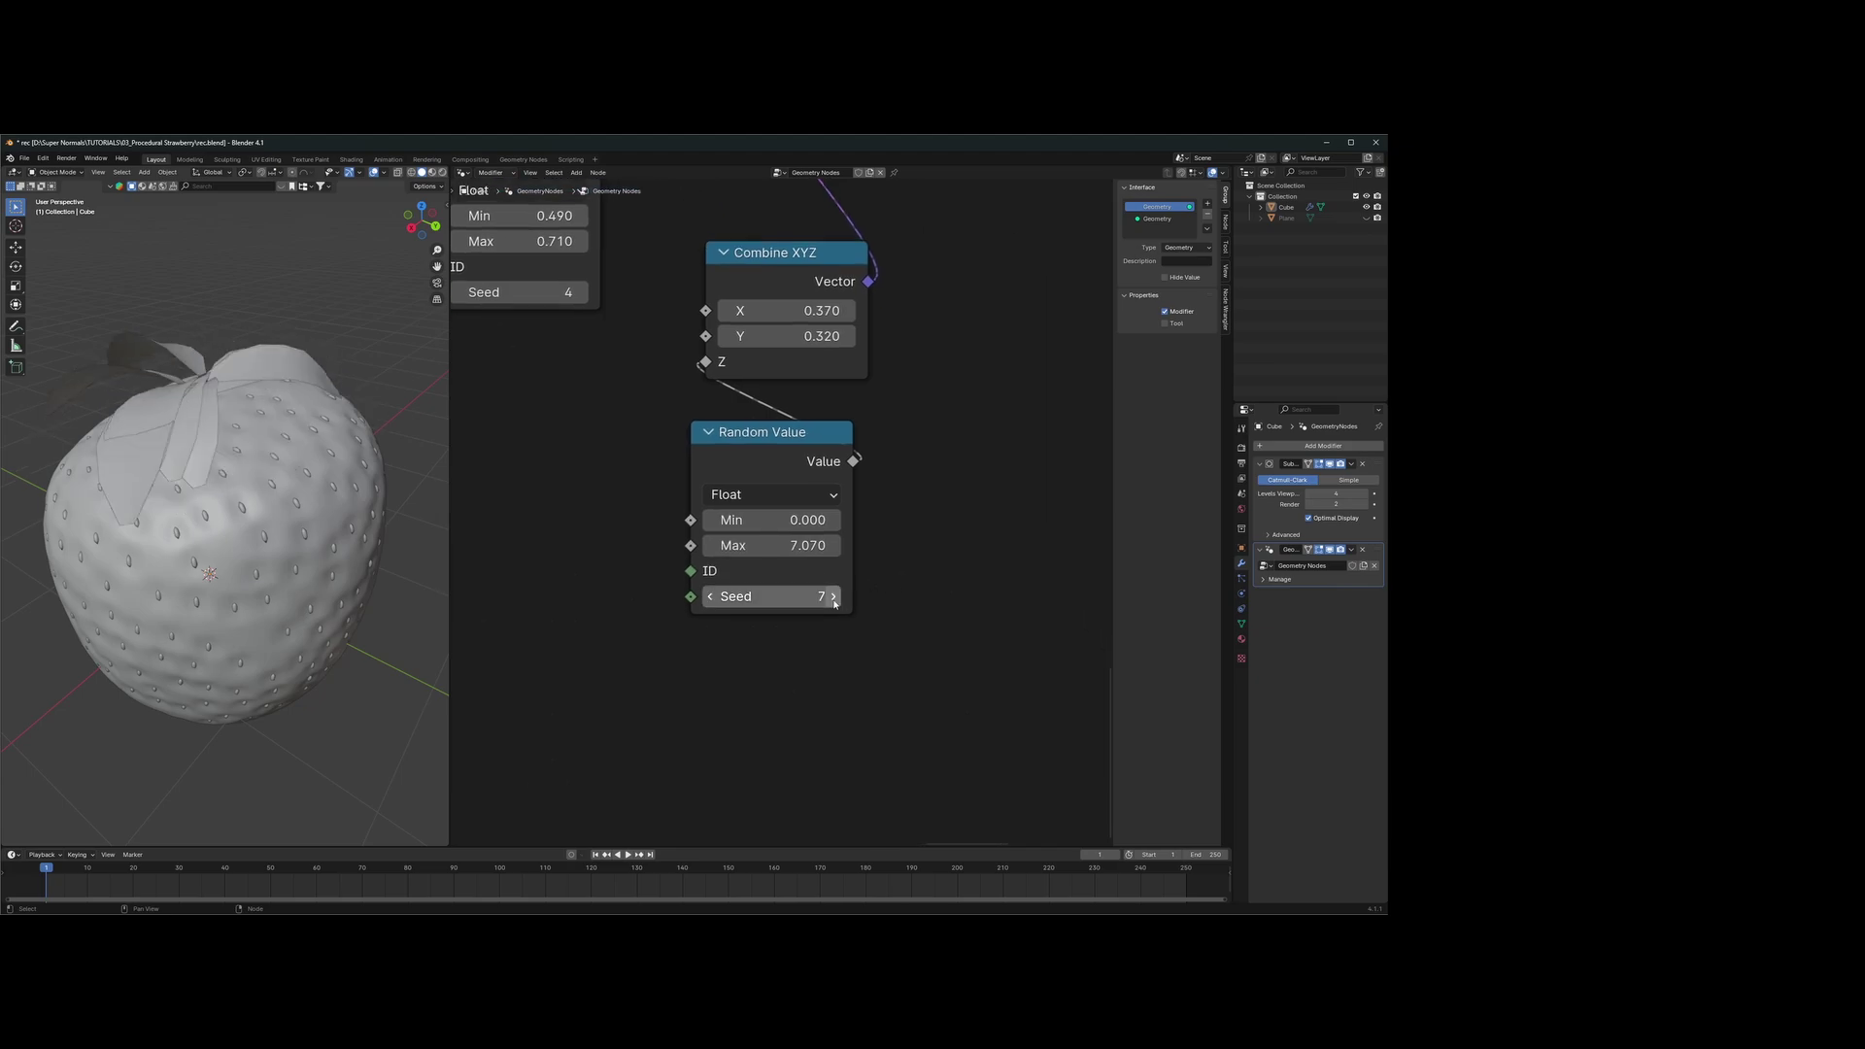
left_click(834, 597)
left_click(833, 596)
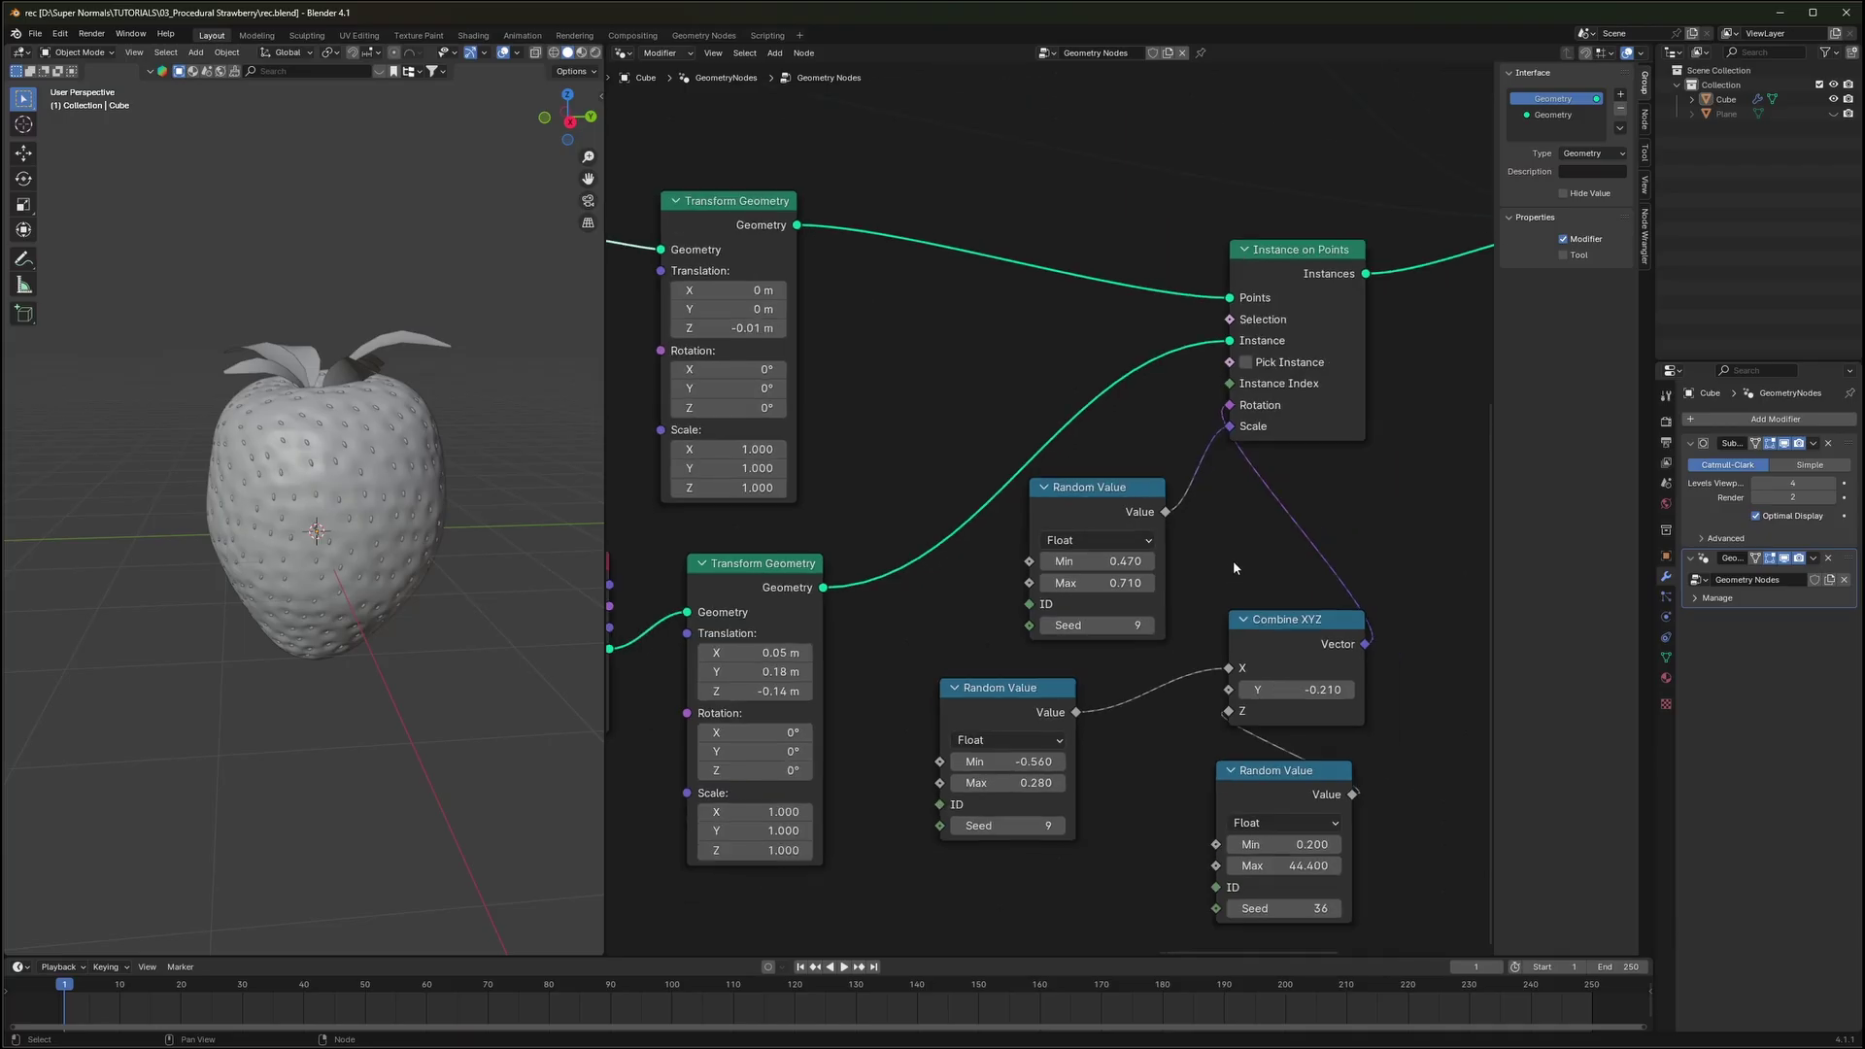
Select the Position, Noise Texture, Multiply and Set Position nodes that follow the Group Input
middle_click_drag(1233, 562, 1258, 508)
scroll(929, 505, "down", 2)
middle_click_drag(432, 418, 524, 429)
scroll(524, 429, "up", 3)
scroll(916, 570, "down", 5)
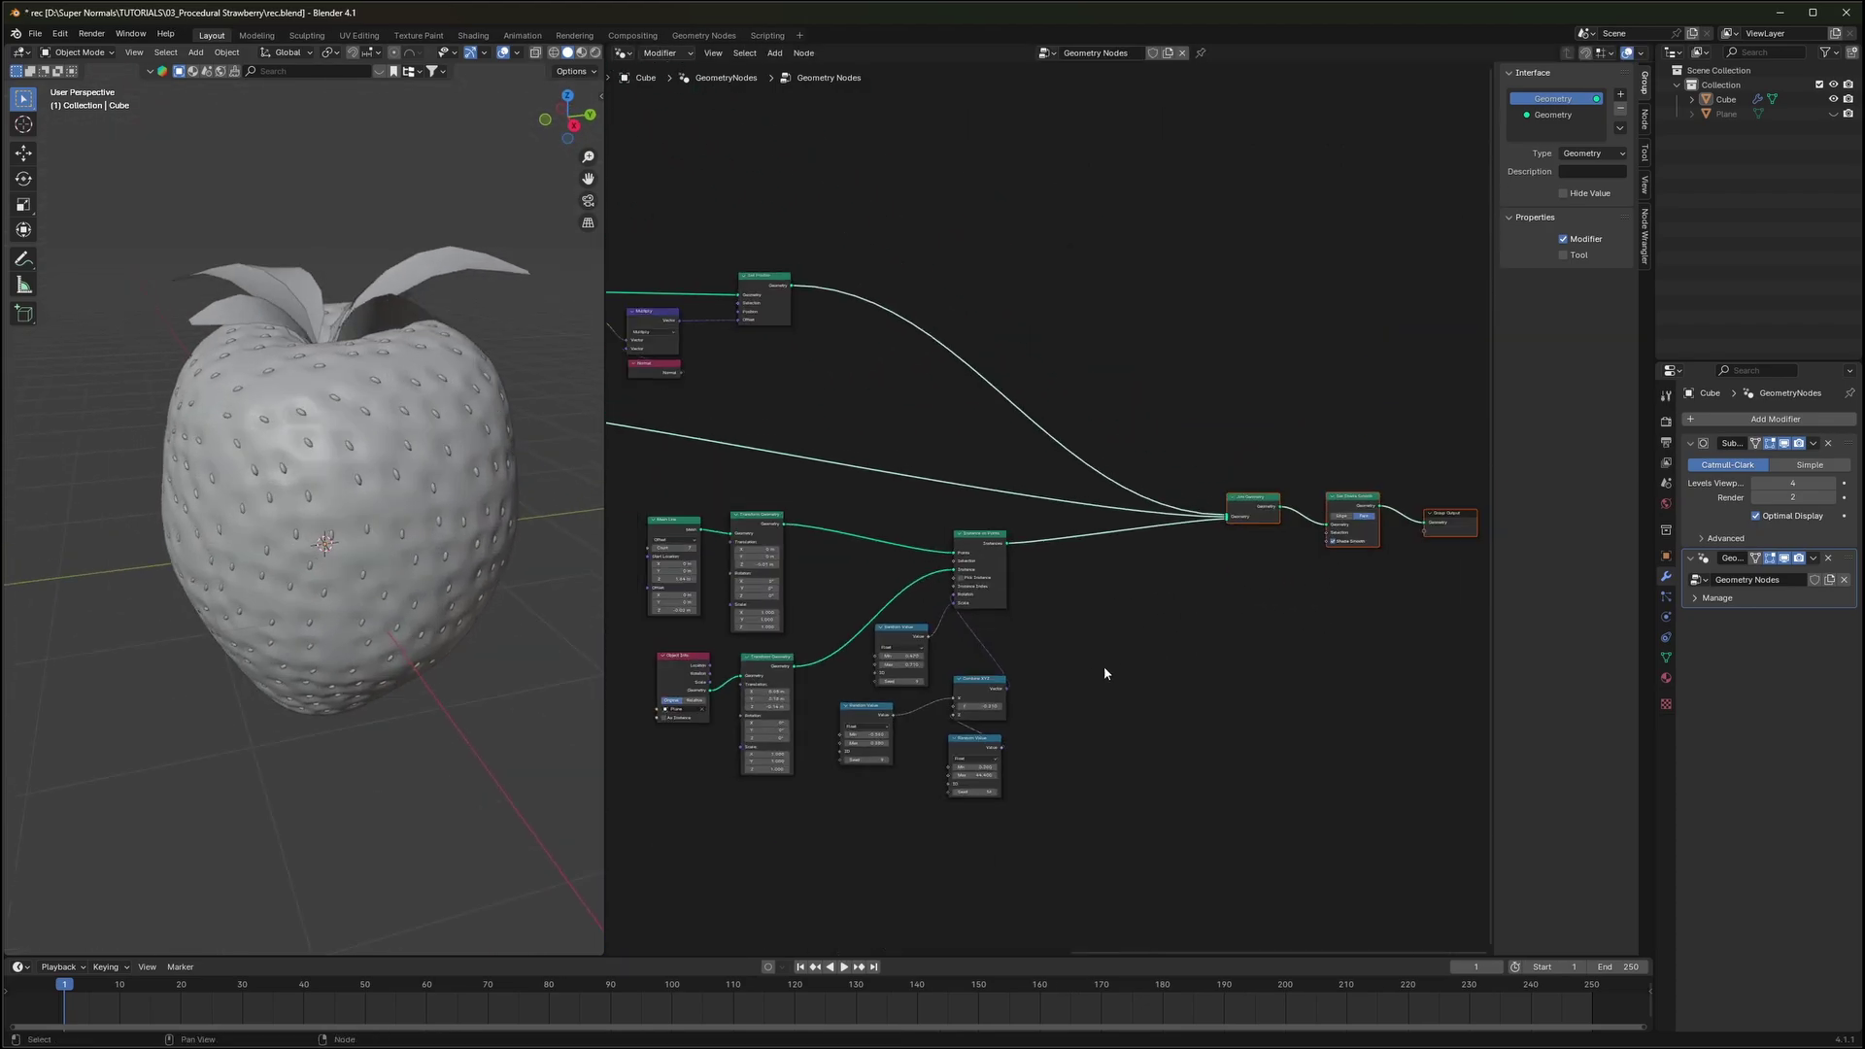
scroll(1105, 673, "down", 4)
middle_click_drag(757, 499, 1203, 567)
scroll(1203, 567, "up", 8)
left_click_drag(1179, 751, 953, 474)
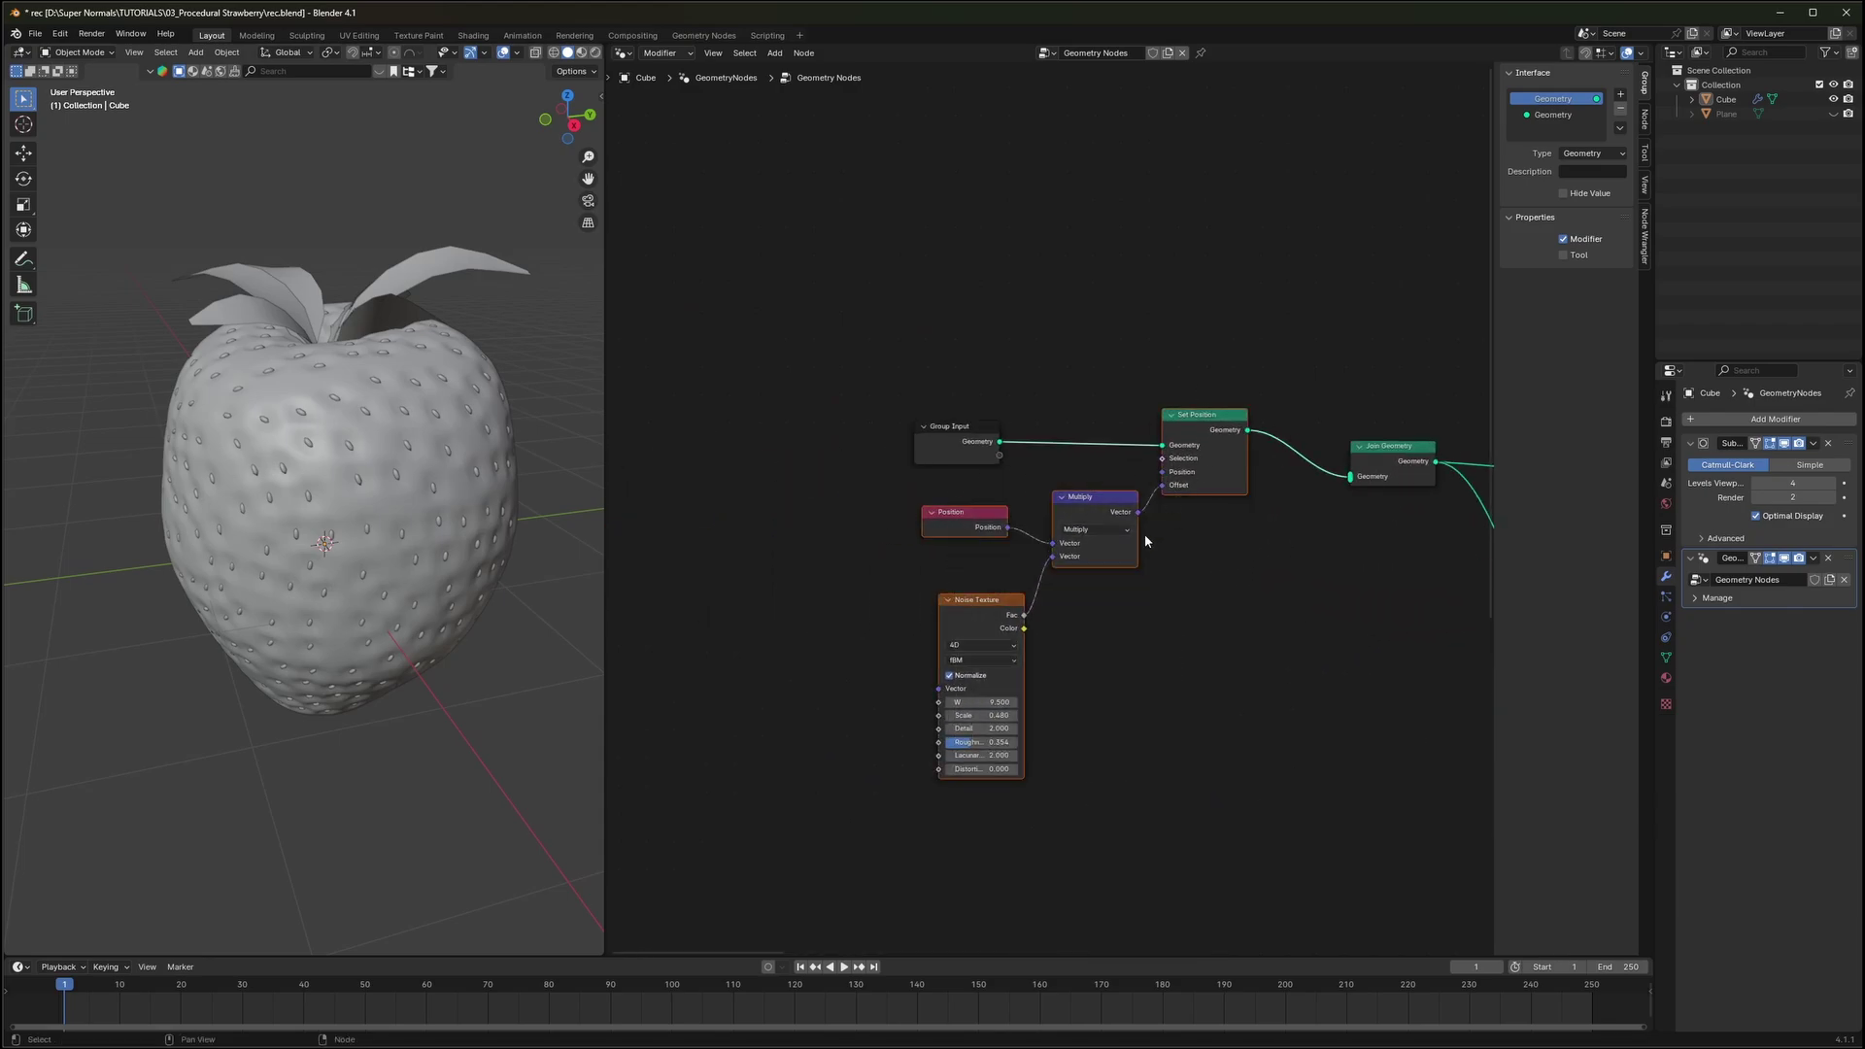
Duplicate the leaf branch's Add node, insert the copy before Set Position and set its vector to -0.5 on all axes
scroll(1144, 533, "down", 3)
scroll(1192, 615, "up", 2)
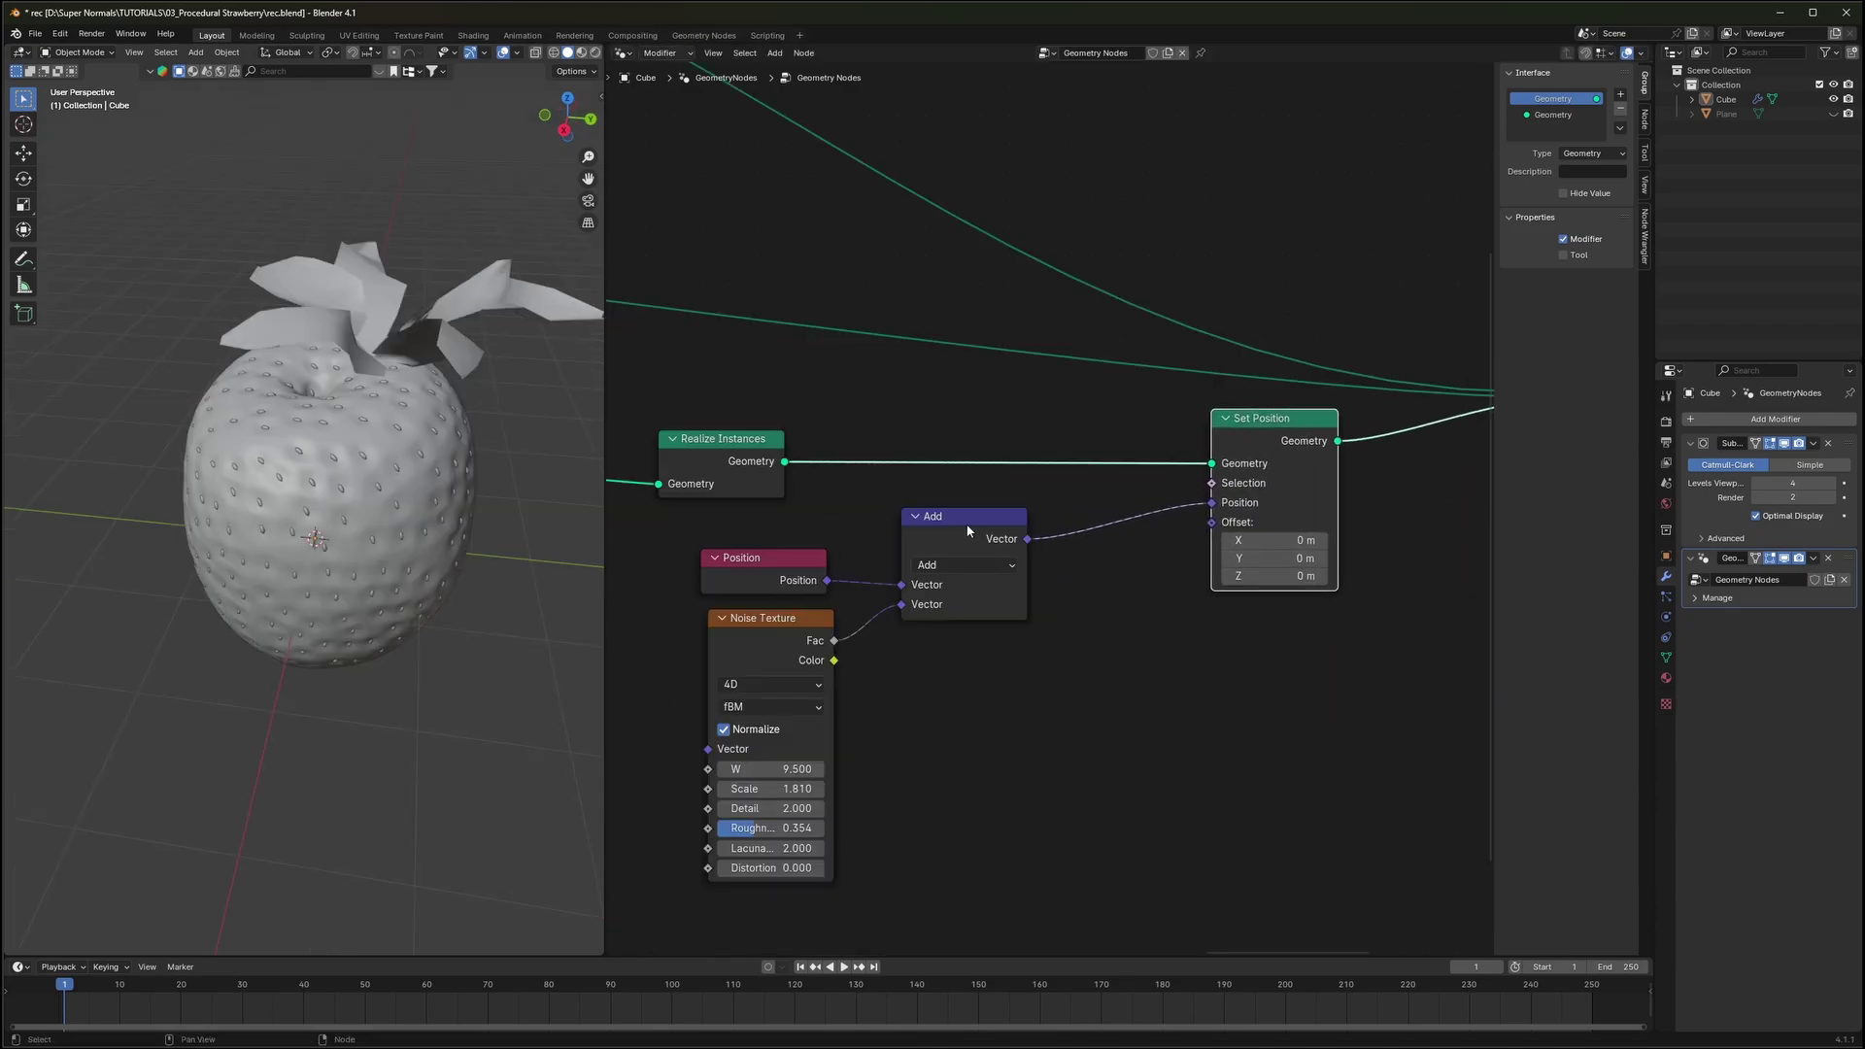
key("shift+d")
left_click(1190, 596)
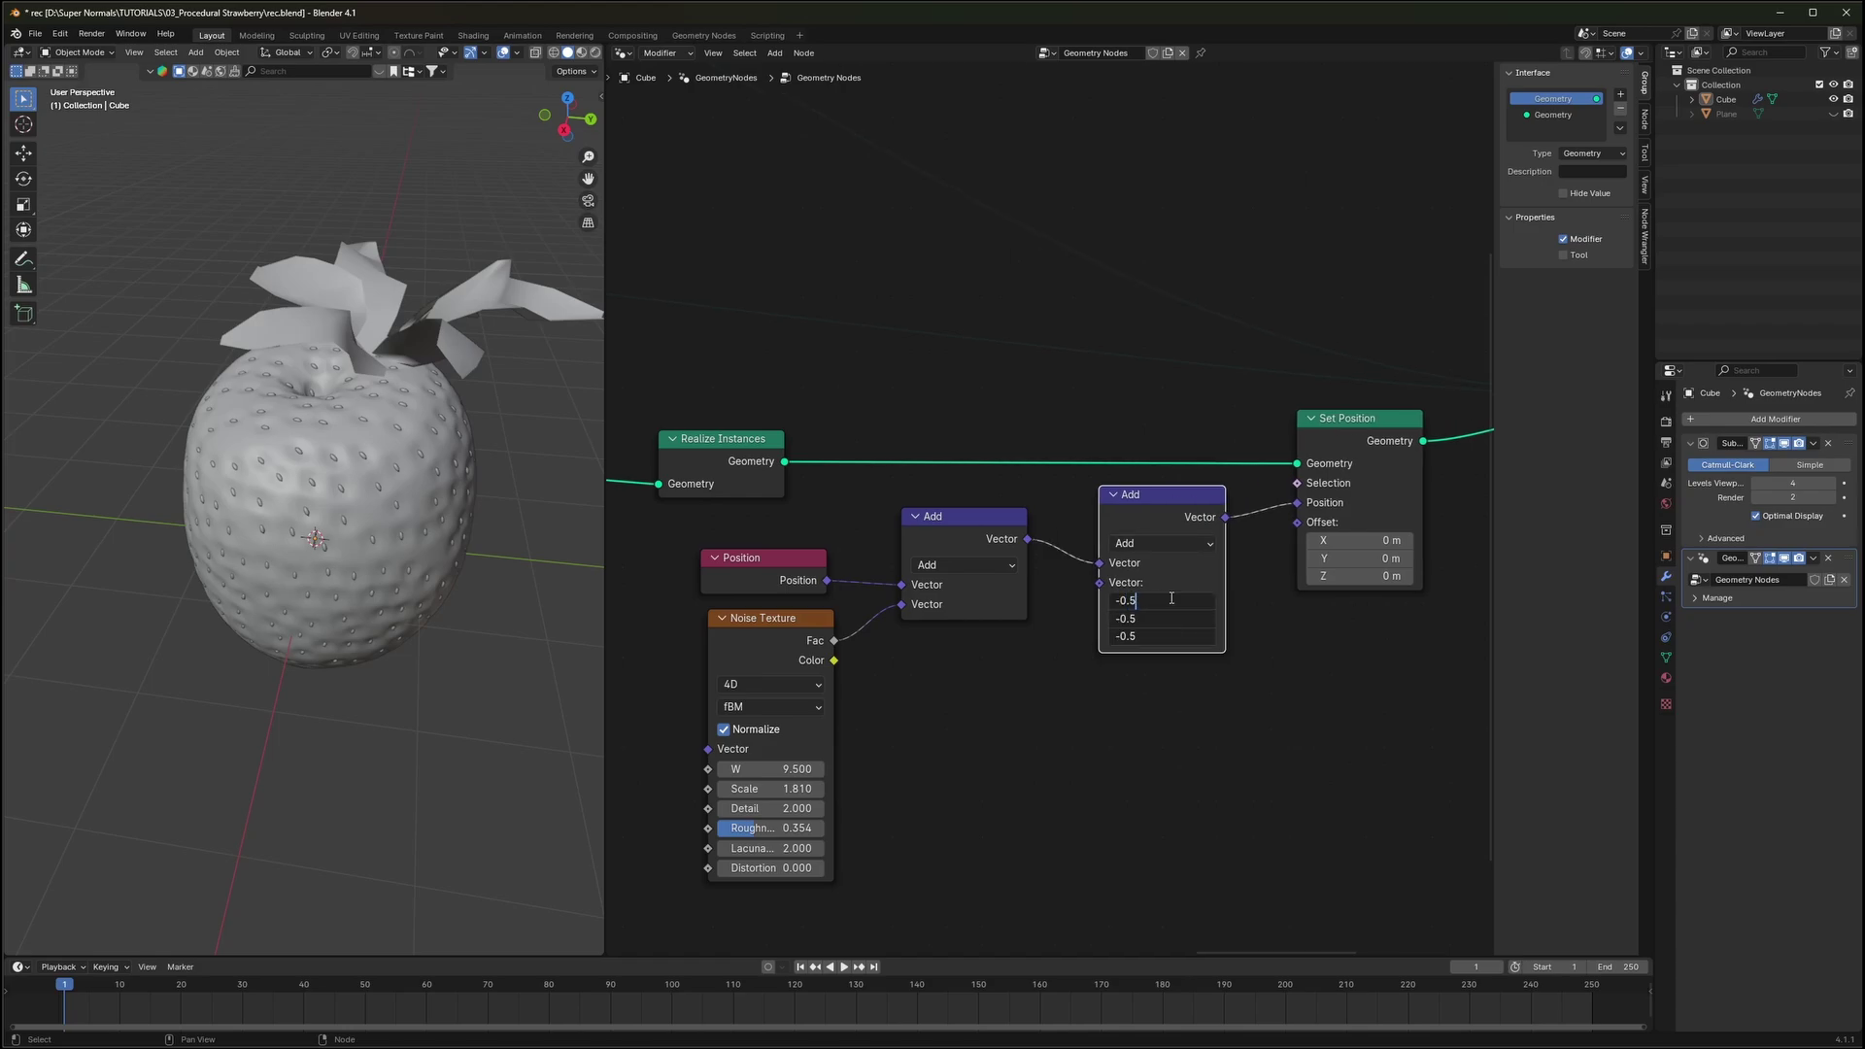
key("Return")
scroll(464, 447, "up", 3)
middle_click_drag(387, 381, 278, 376)
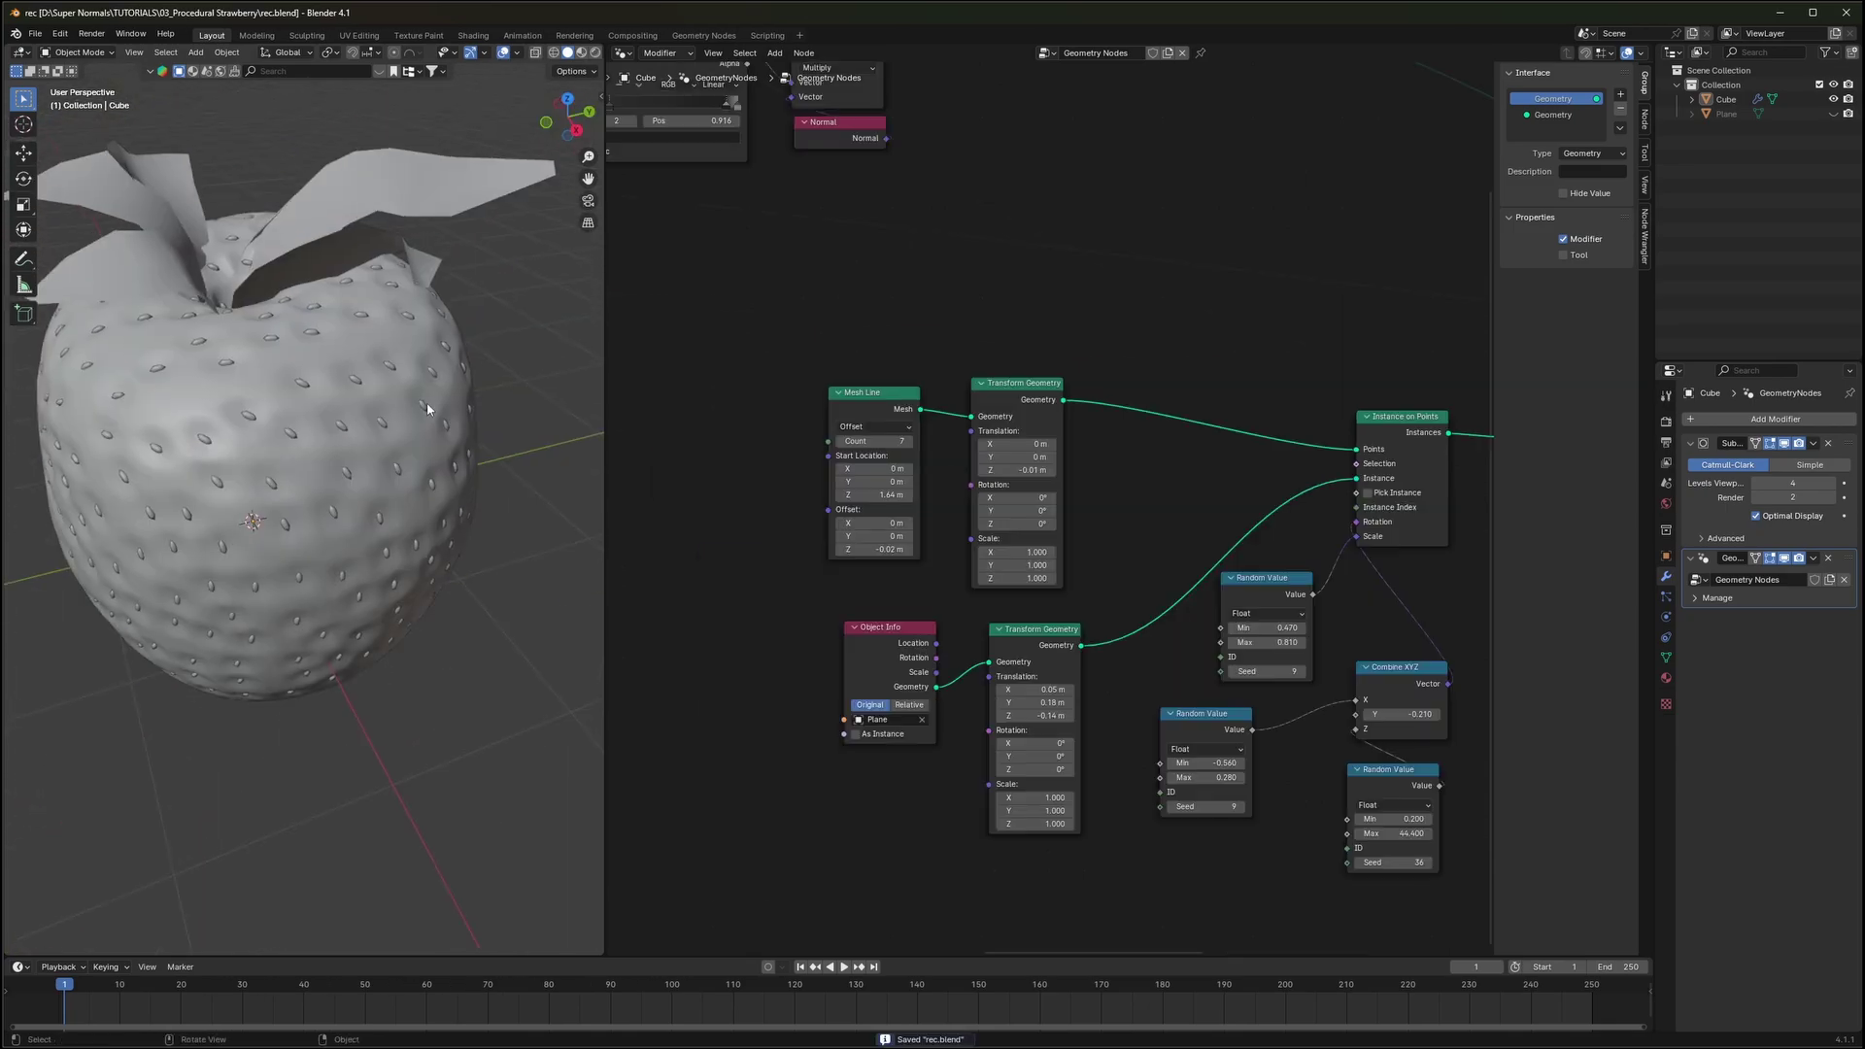
Add a cube for the stem, raise it along Z to leaf height and scale it down to about 0.126
middle_click_drag(427, 402, 417, 396)
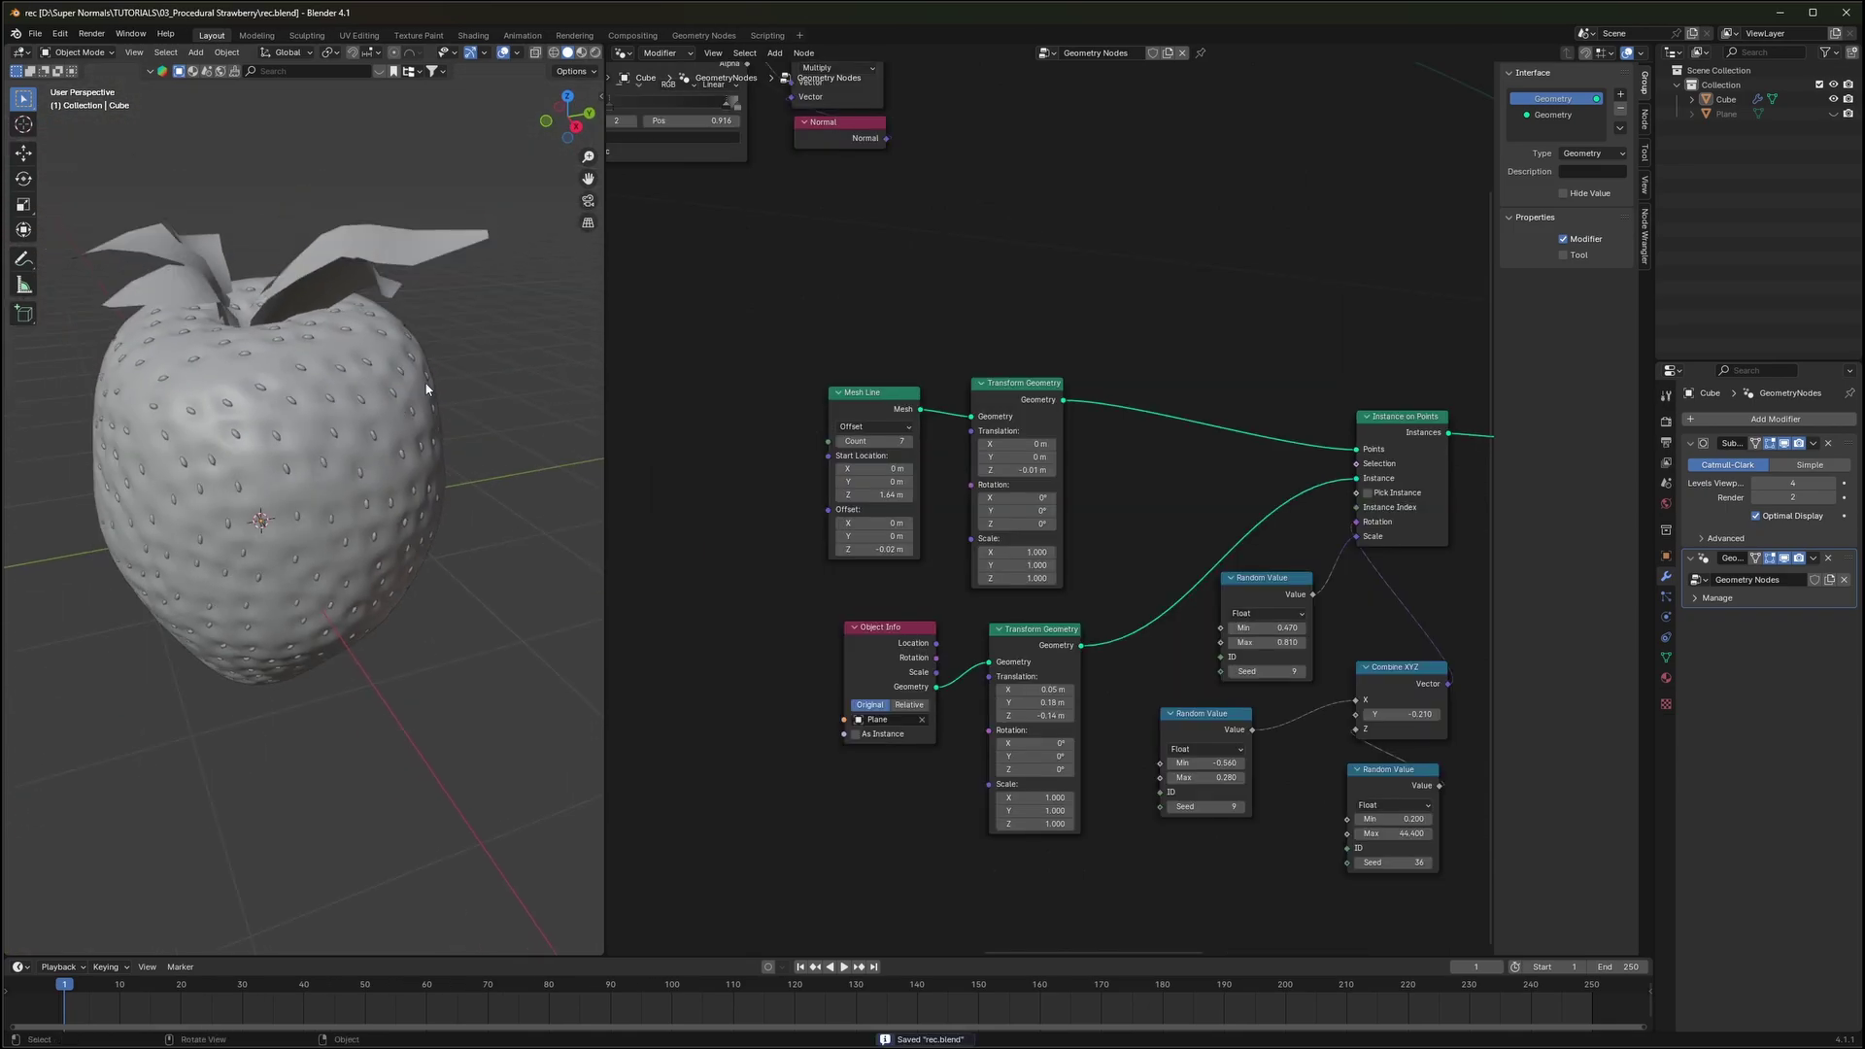
key("shift+a")
mouse_move(417, 397)
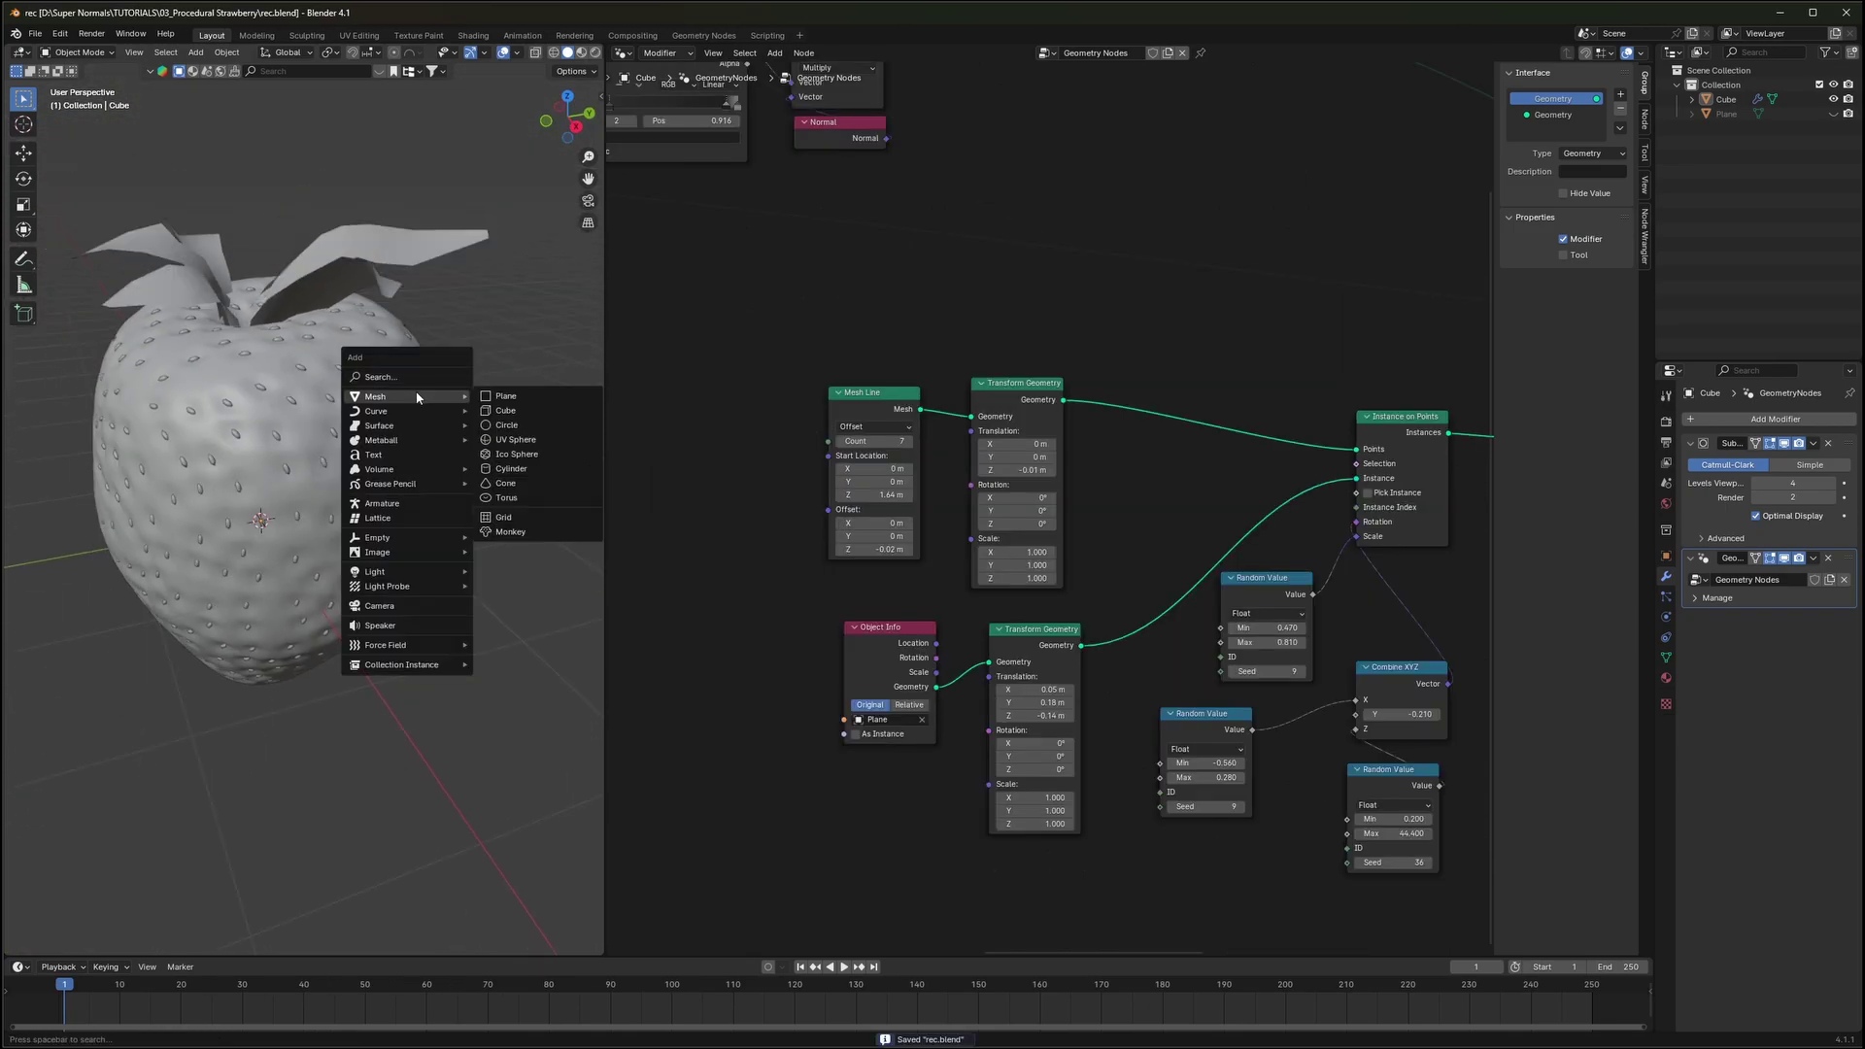
left_click(518, 411)
key("g")
key("z")
left_click(507, 185)
key("s")
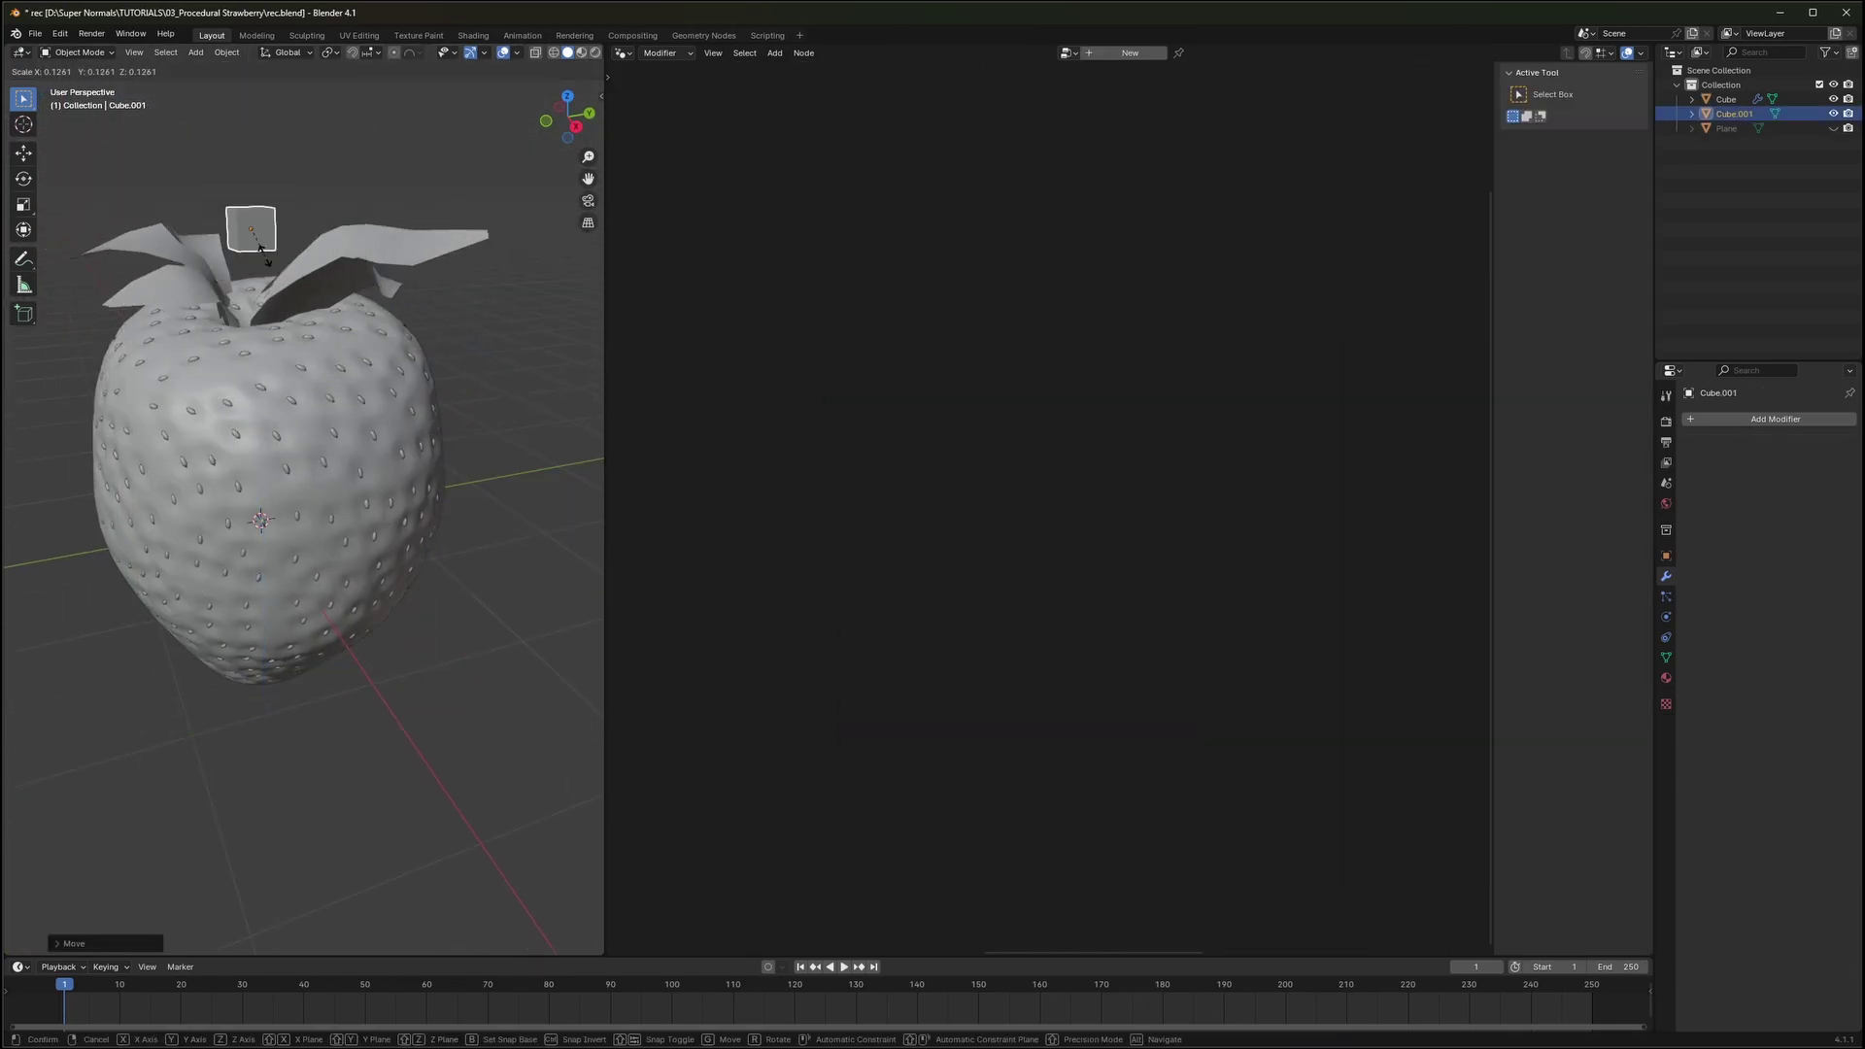
left_click(266, 255)
middle_click_drag(266, 254, 276, 329, "shift")
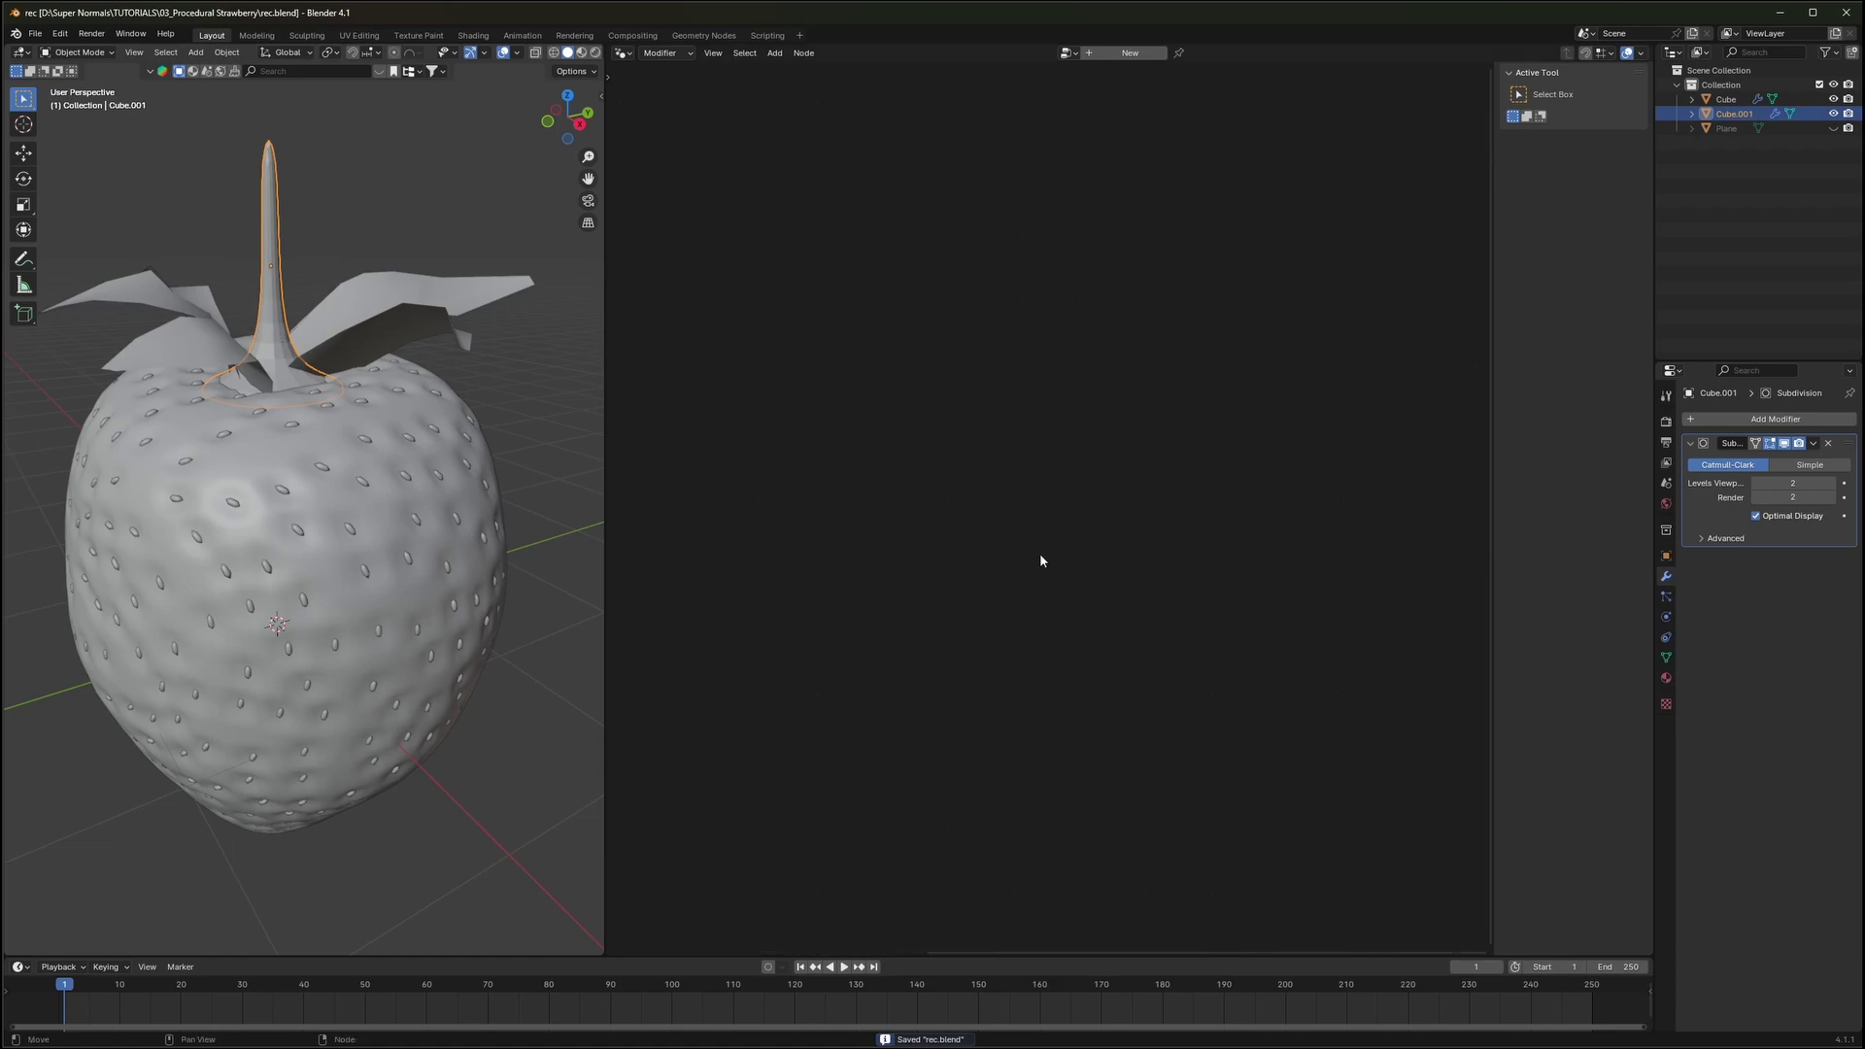
Examine the strawberry's leaf nodes leading into Join Geometry and reselect the stem object
left_click(1727, 99)
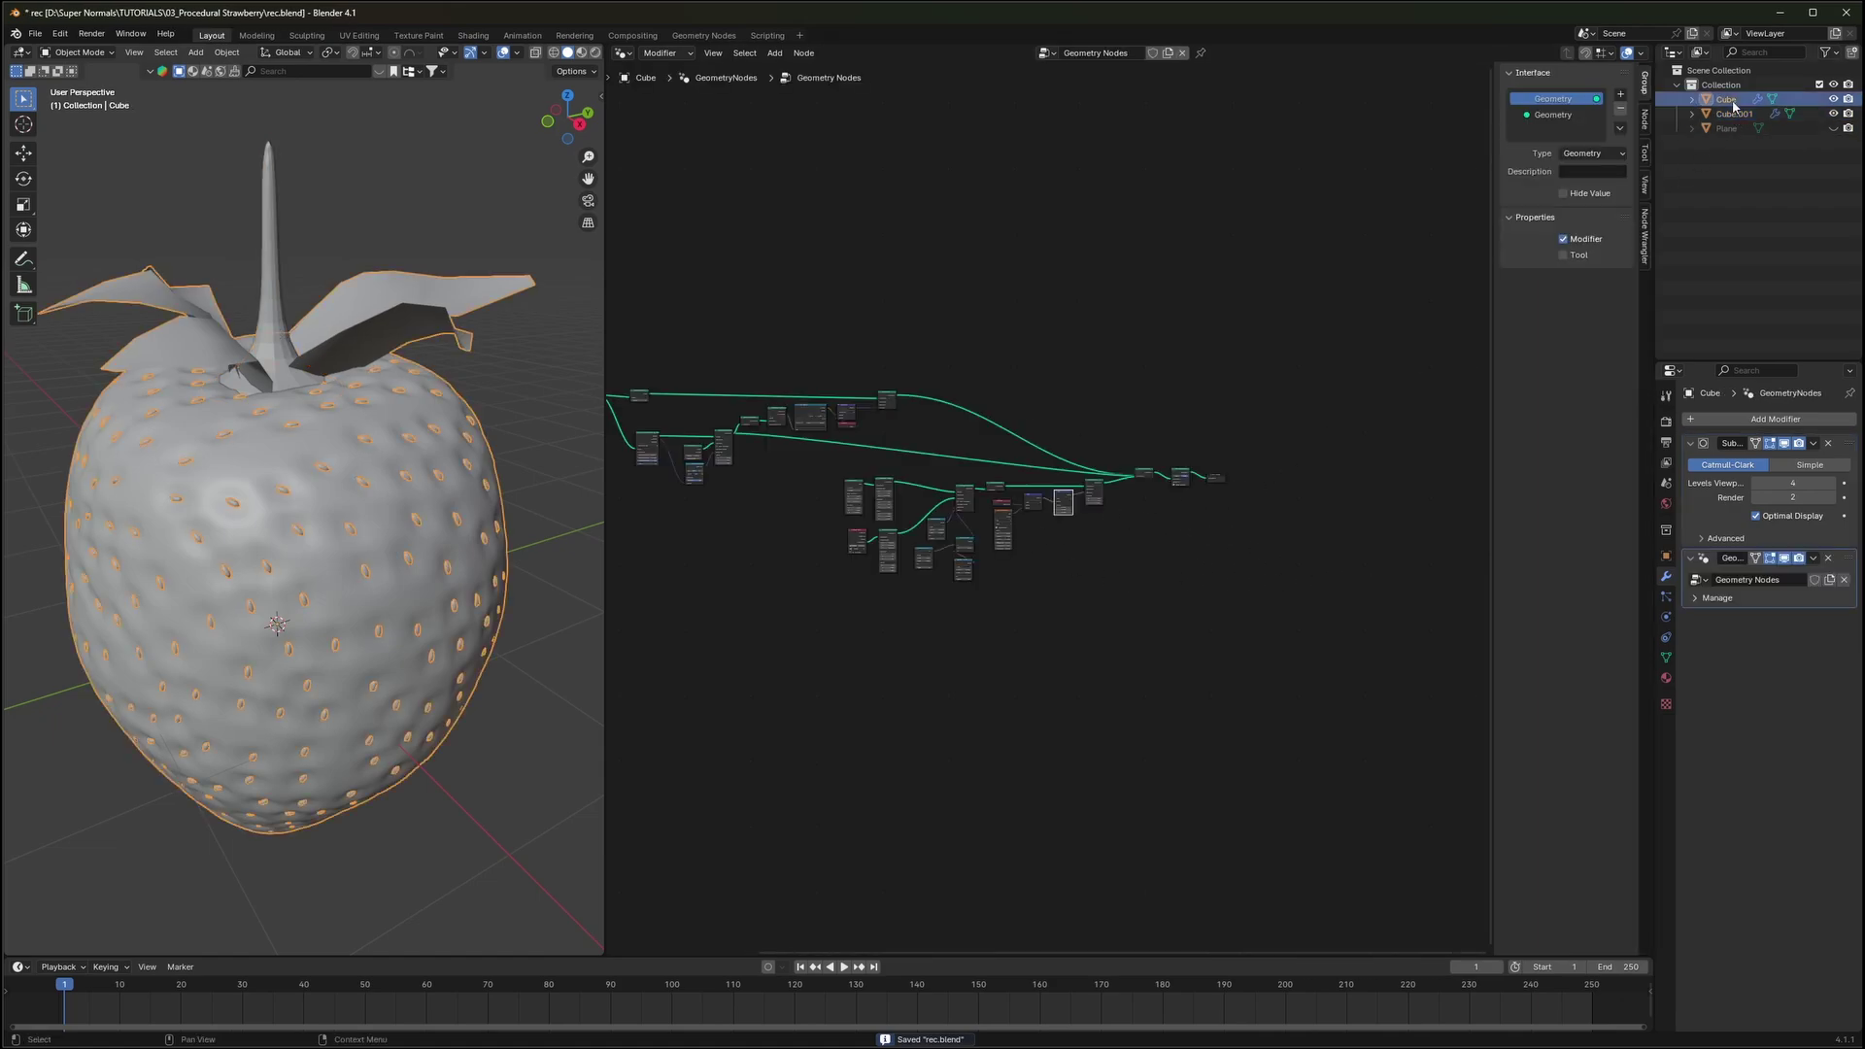
scroll(1362, 736, "up", 5)
middle_click_drag(1363, 736, 948, 695)
scroll(1160, 456, "up", 5)
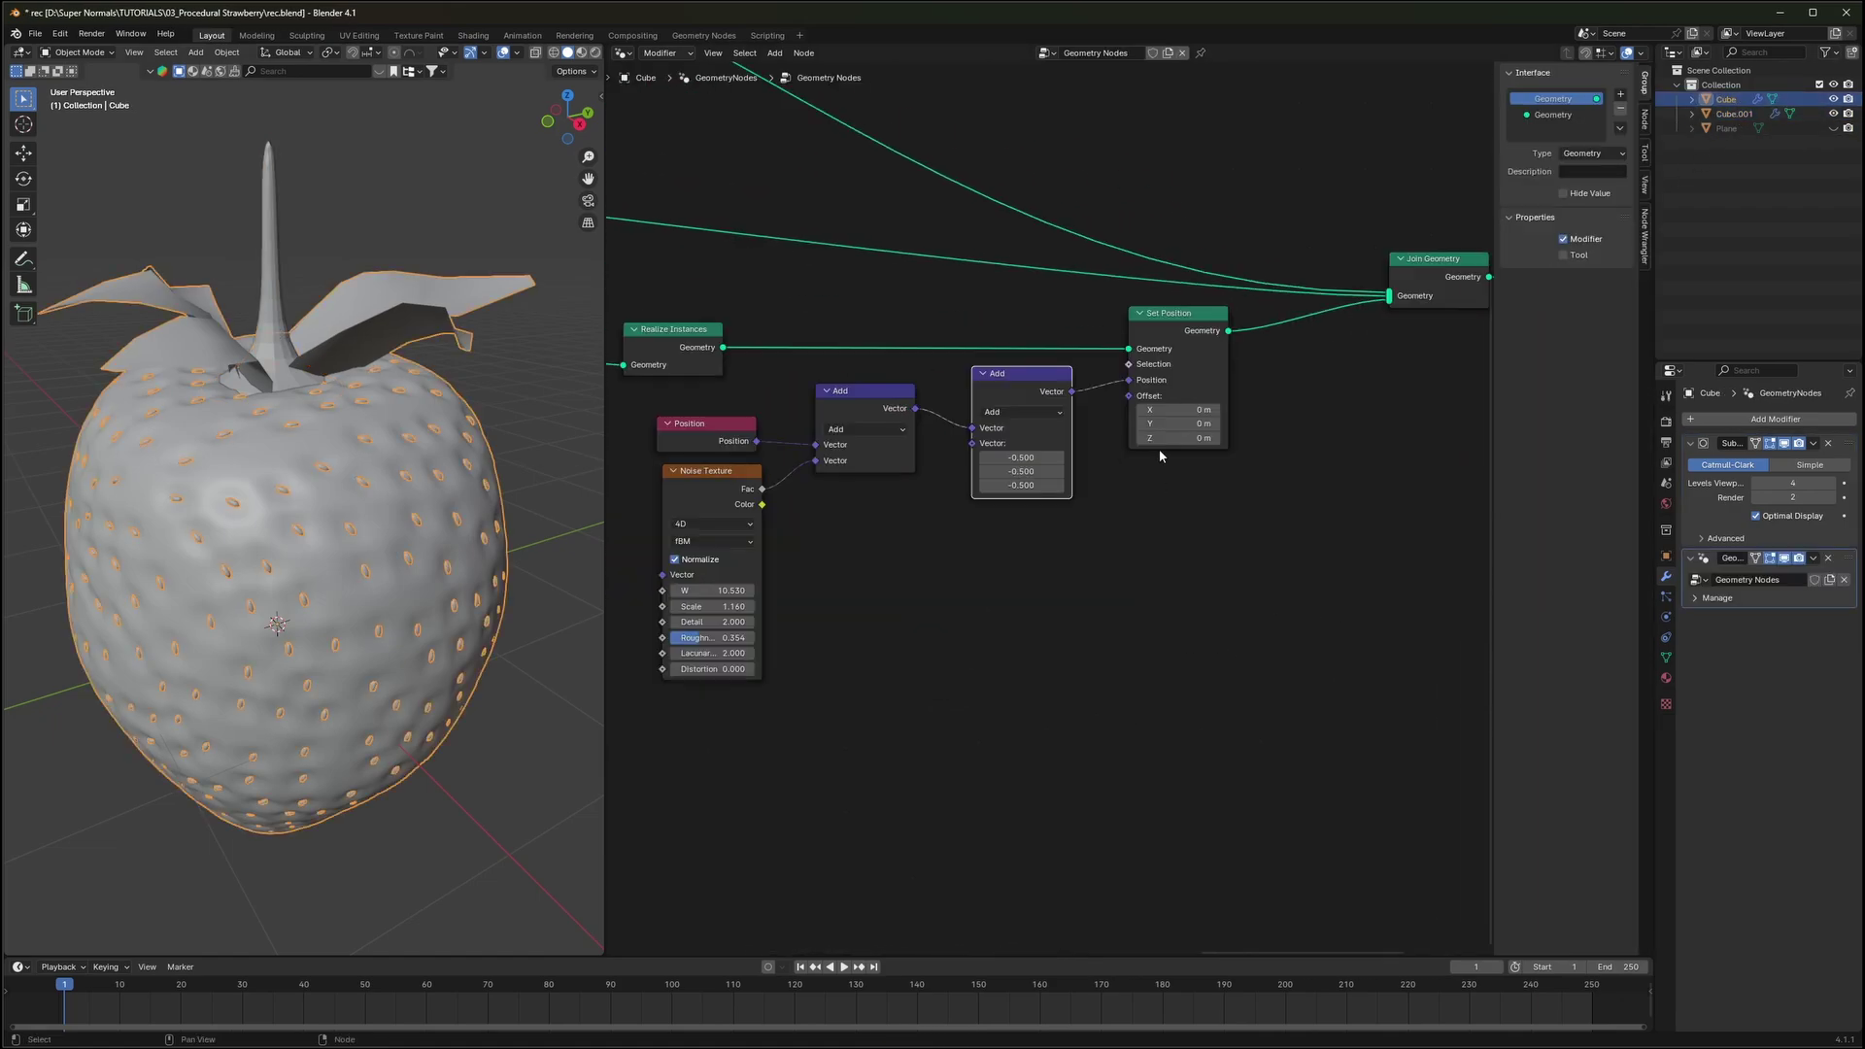
left_click(275, 262)
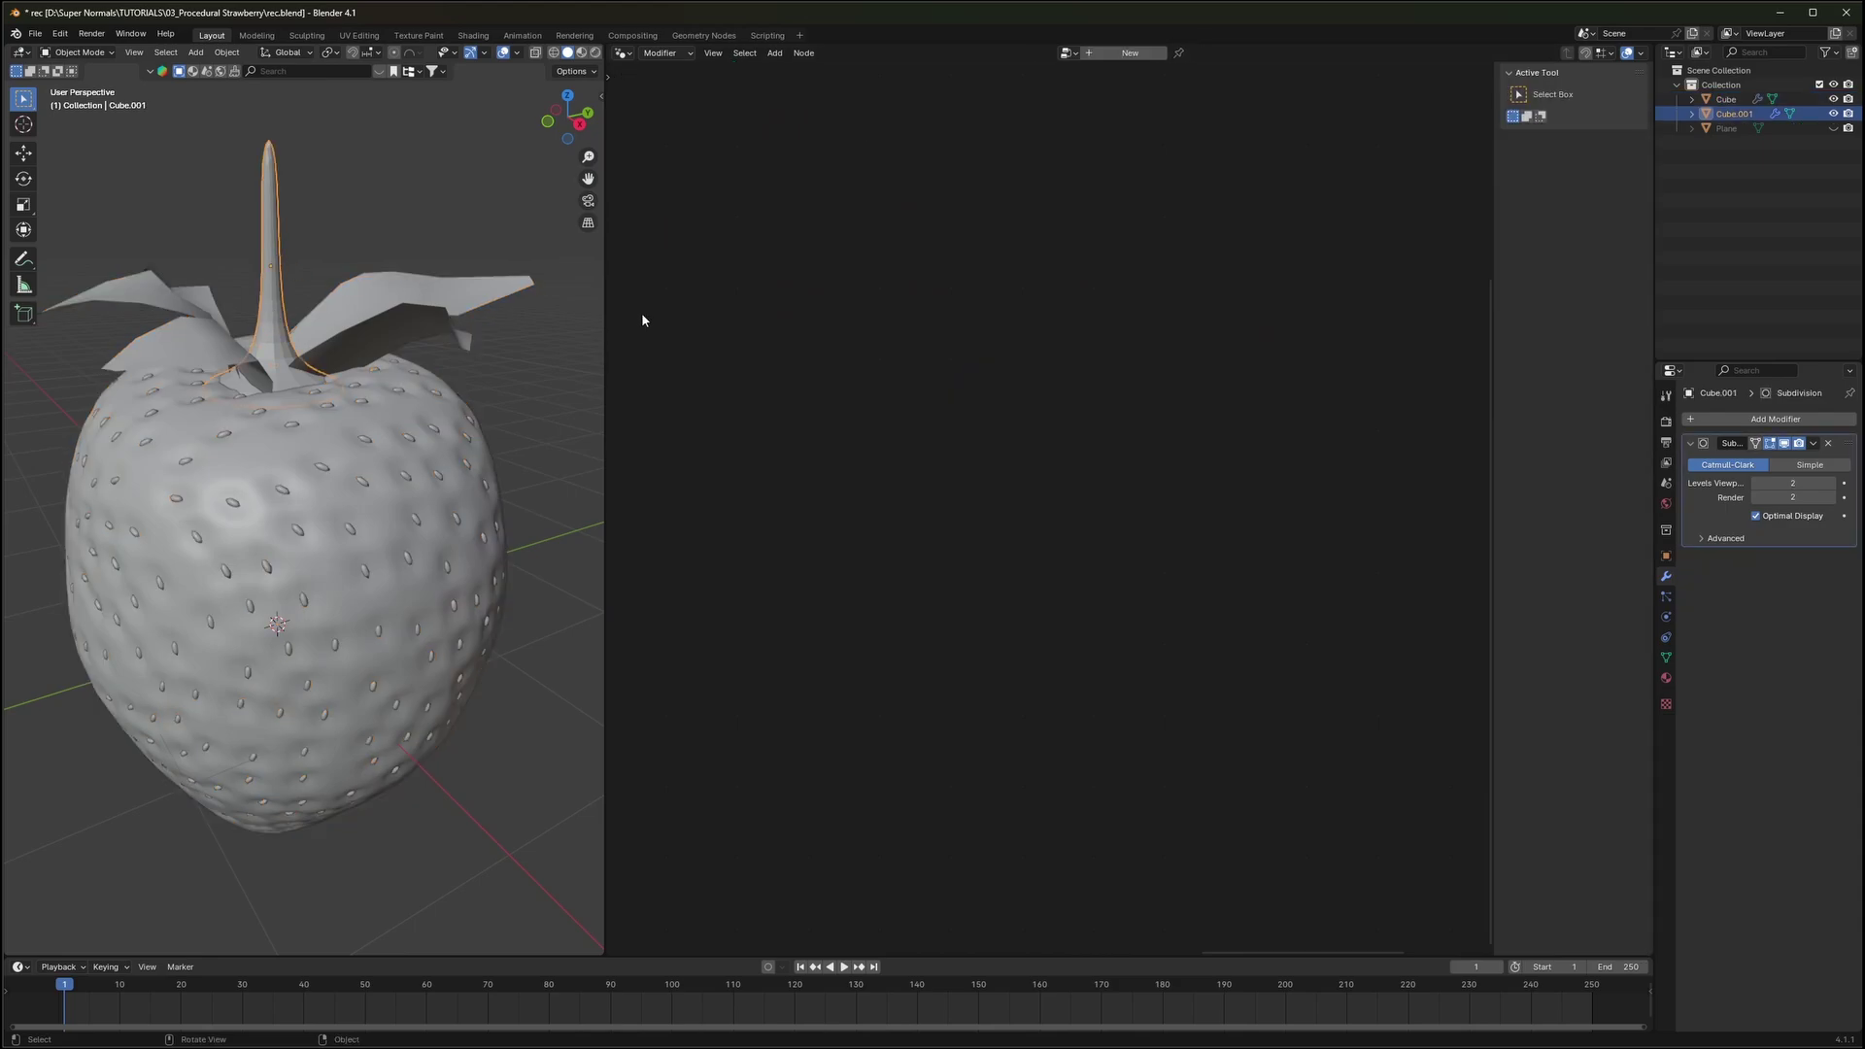
scroll(527, 501, "down", 3)
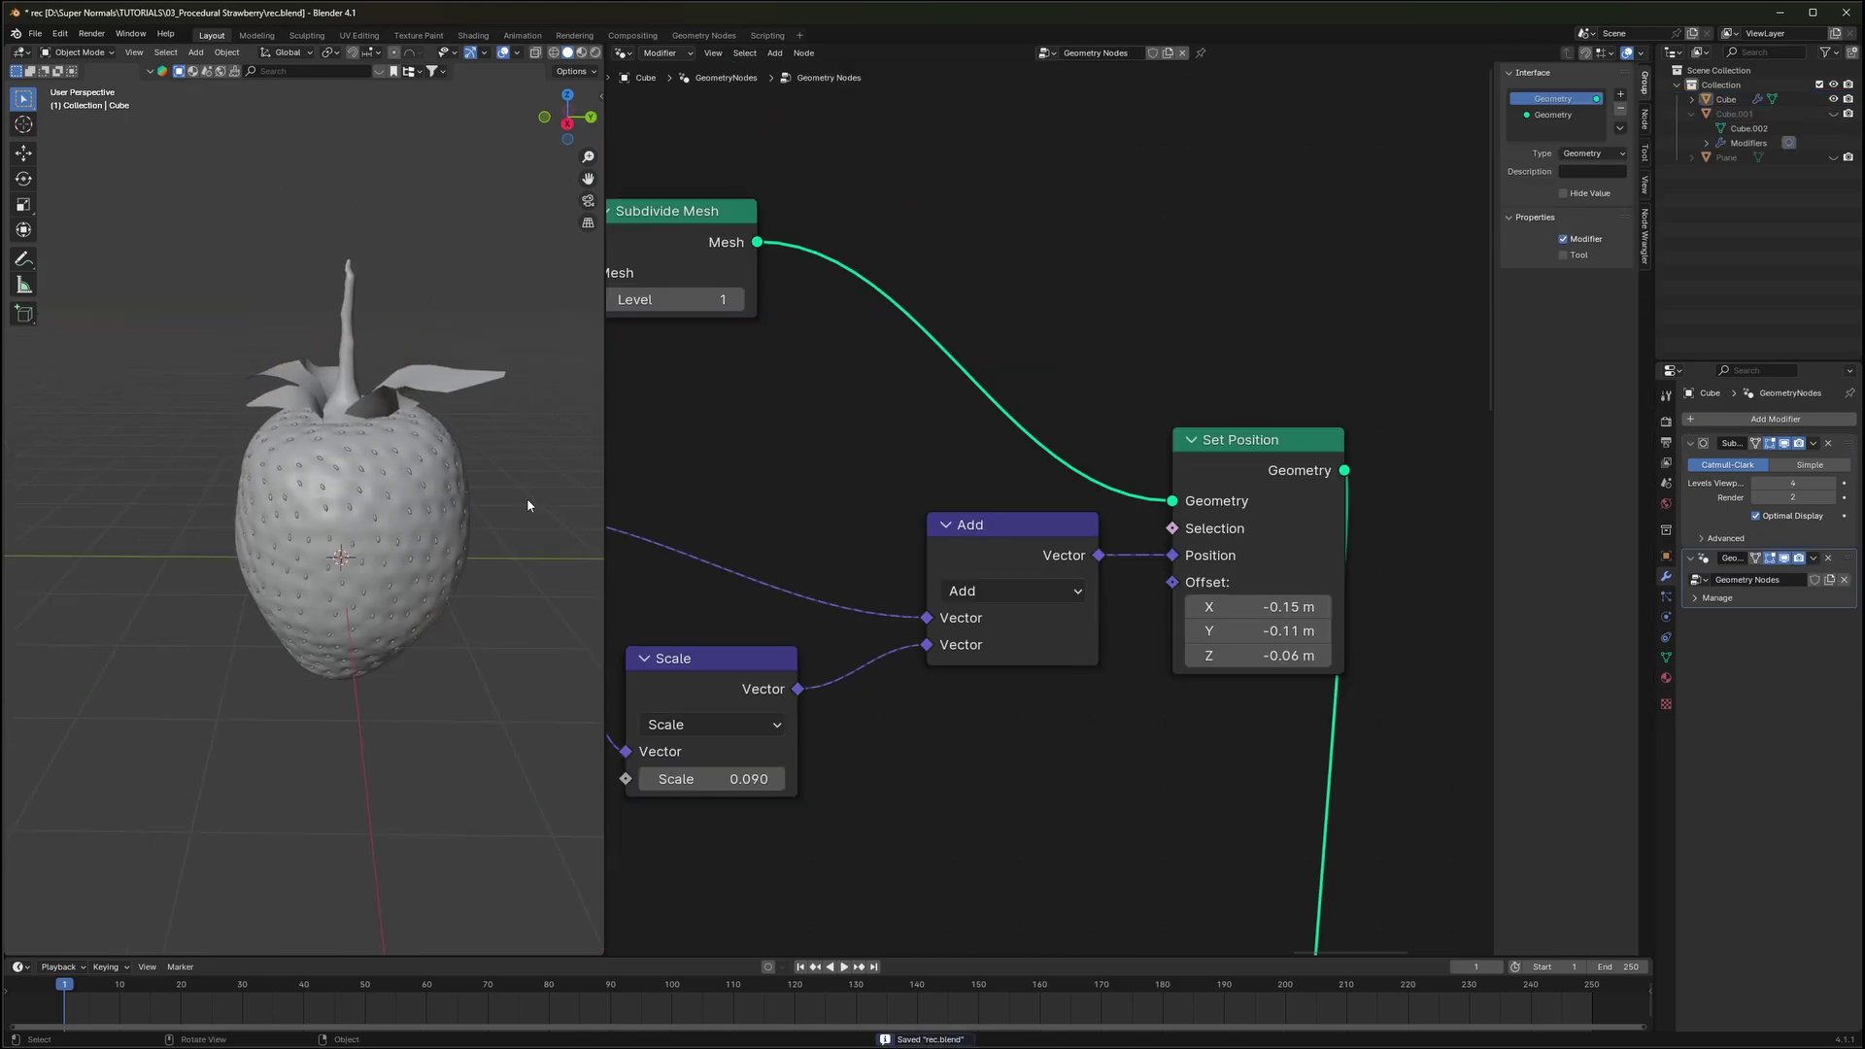
Check the strawberry with its displaced stem from another side and save the file
middle_click_drag(527, 502, 311, 494)
scroll(353, 495, "down", 2)
scroll(311, 493, "up", 3)
key("ctrl+s")
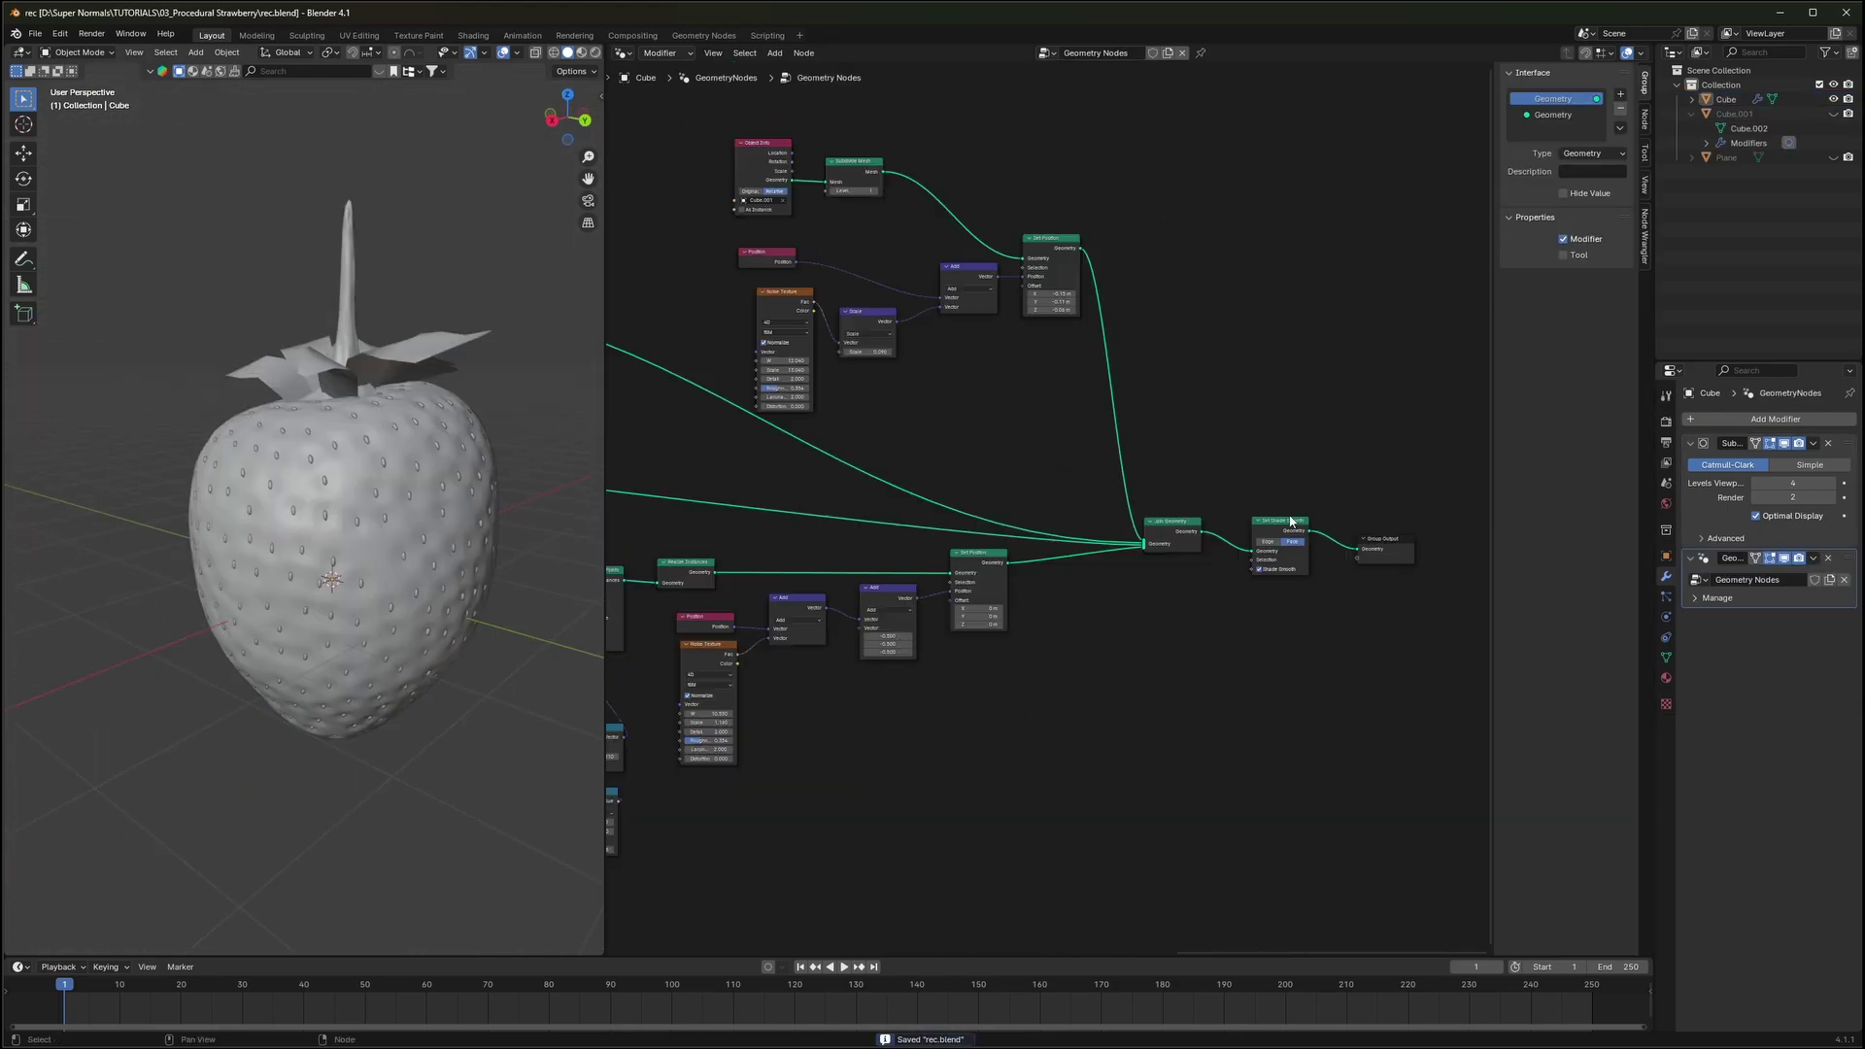
Move the Join Geometry and Set Shade Smooth nodes farther from the Set Position nodes and search for a Set Material node
scroll(1292, 522, "up", 2)
left_click_drag(1289, 446, 862, 657)
key("g")
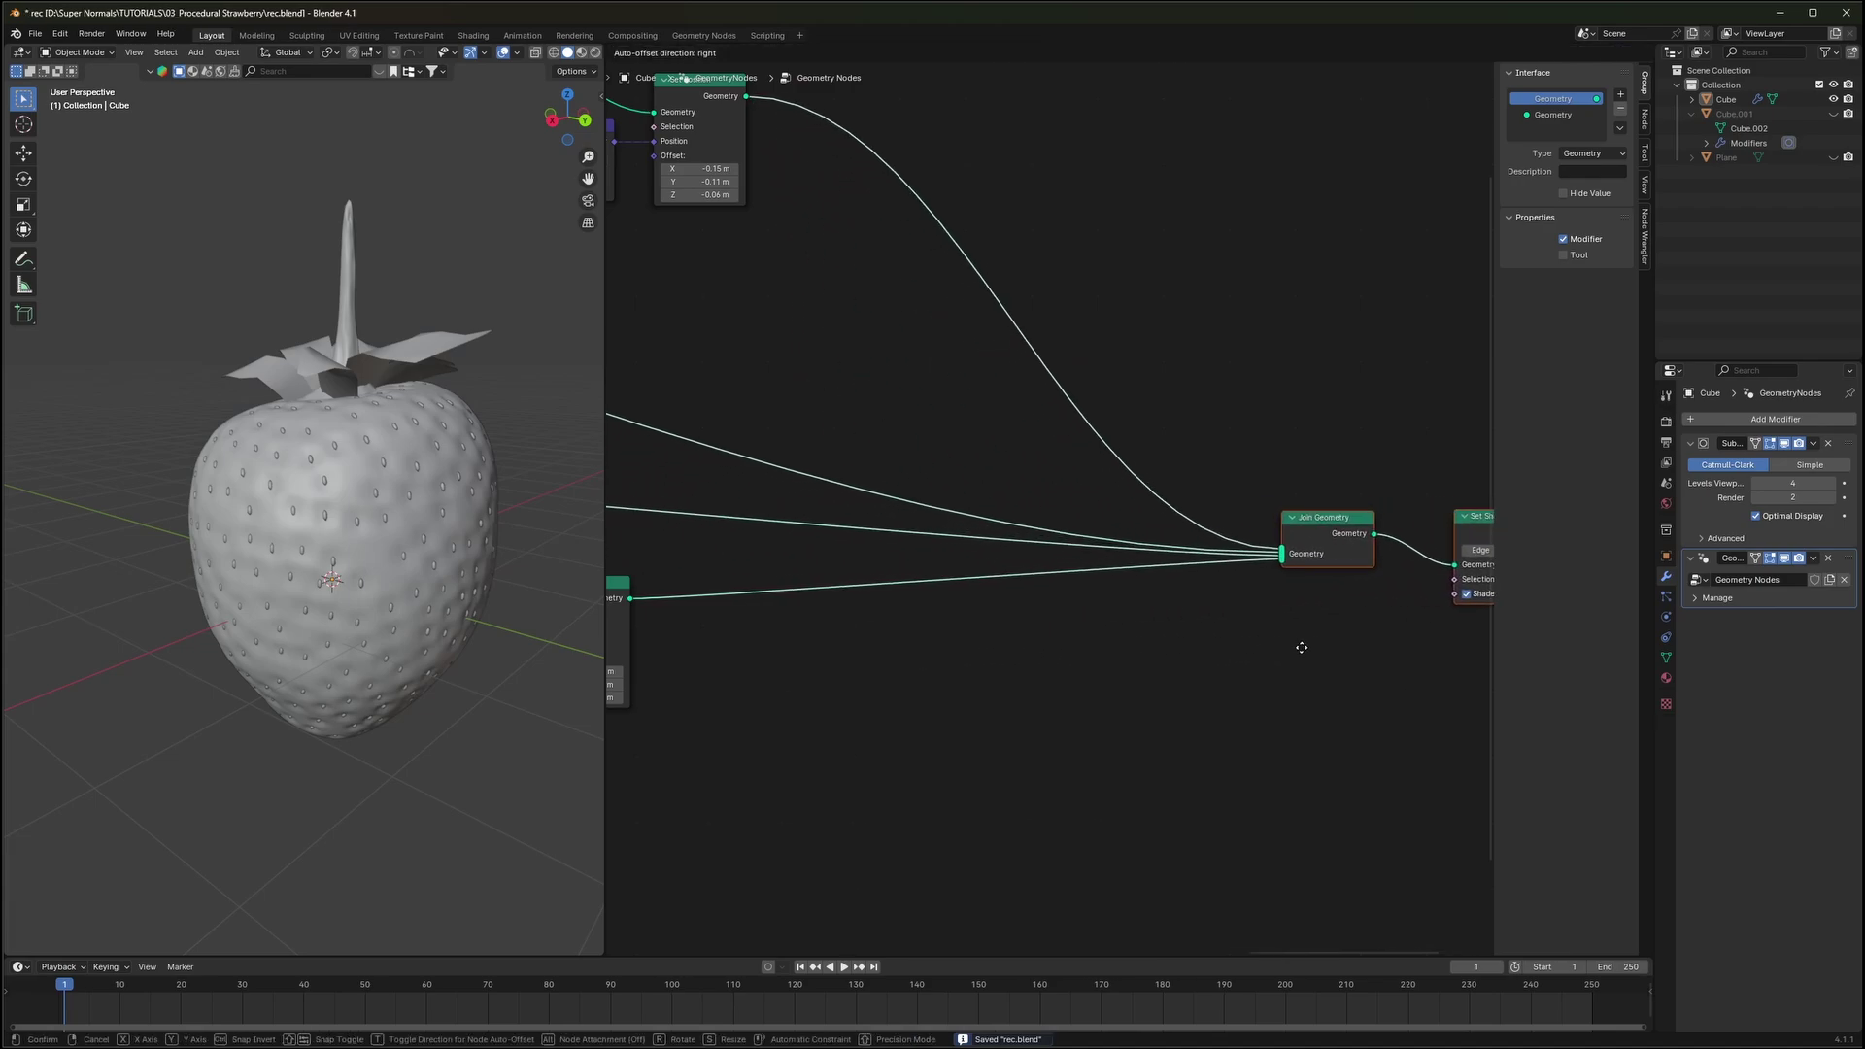
left_click(1302, 647)
scroll(883, 341, "down", 2)
key("shift+a")
type("set mate")
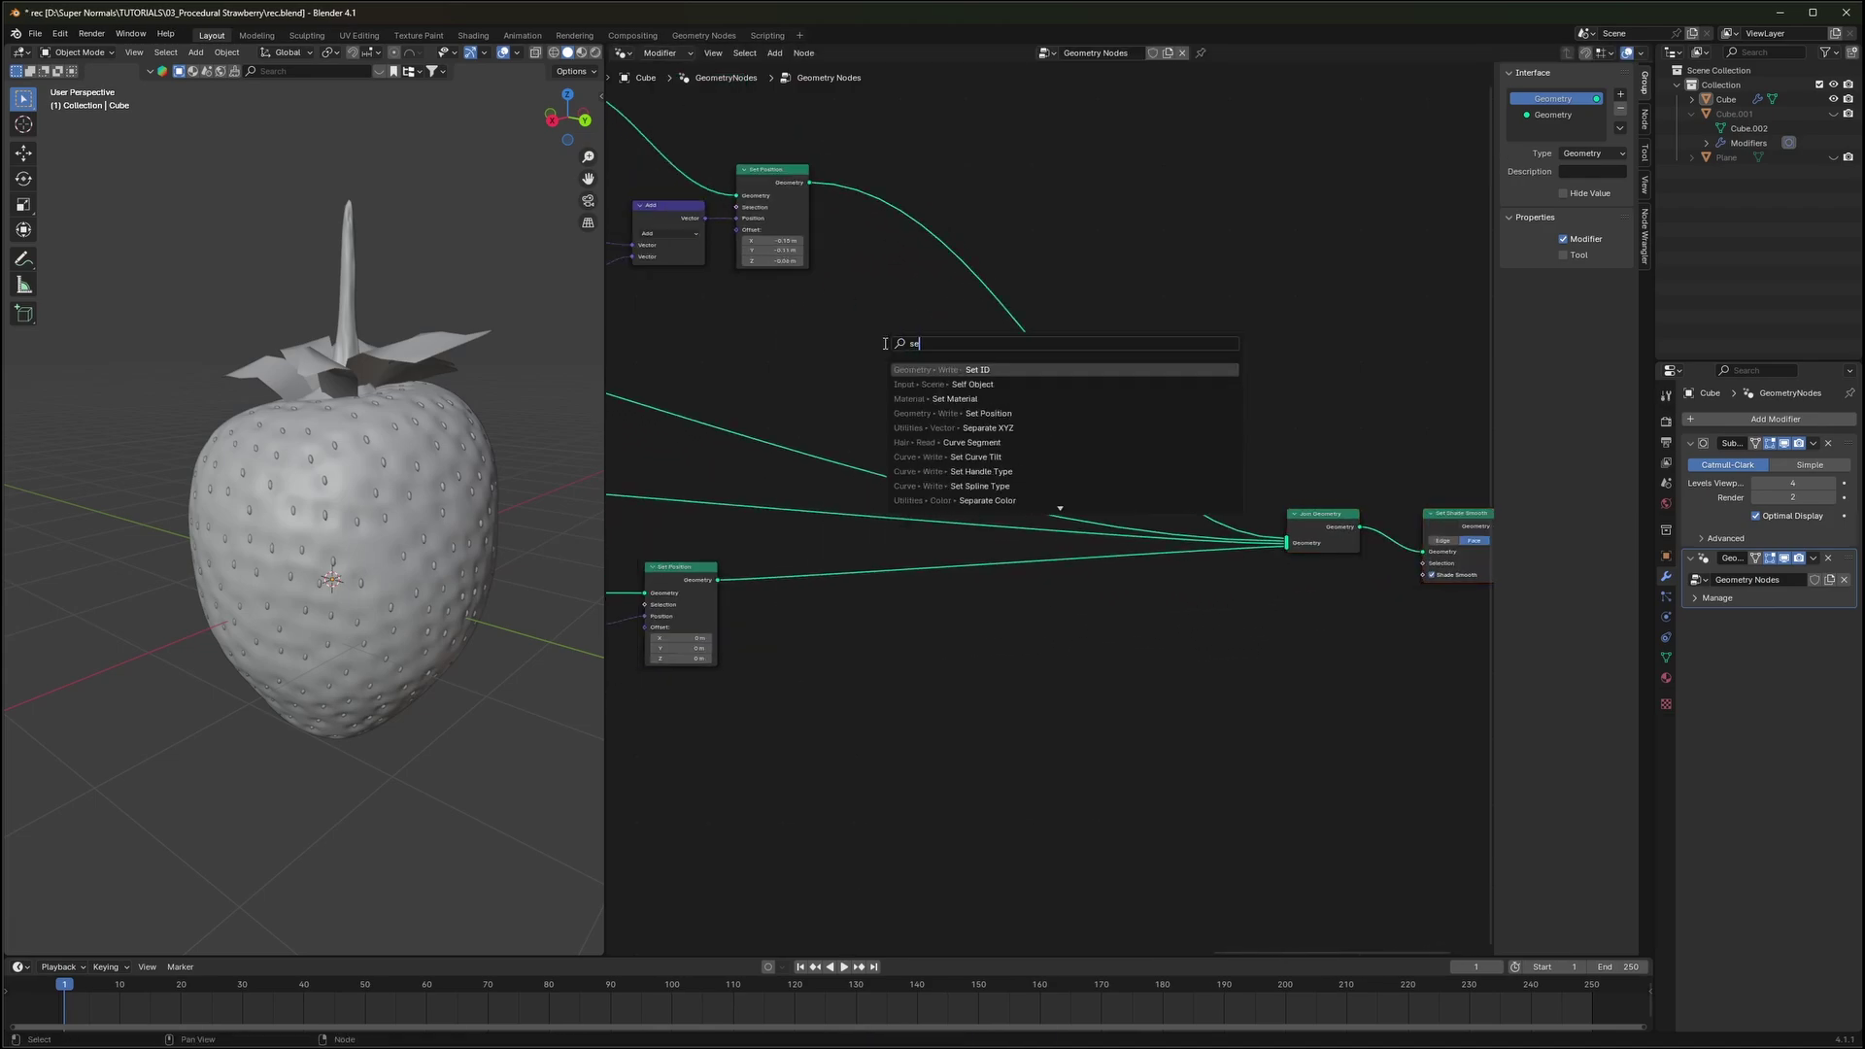
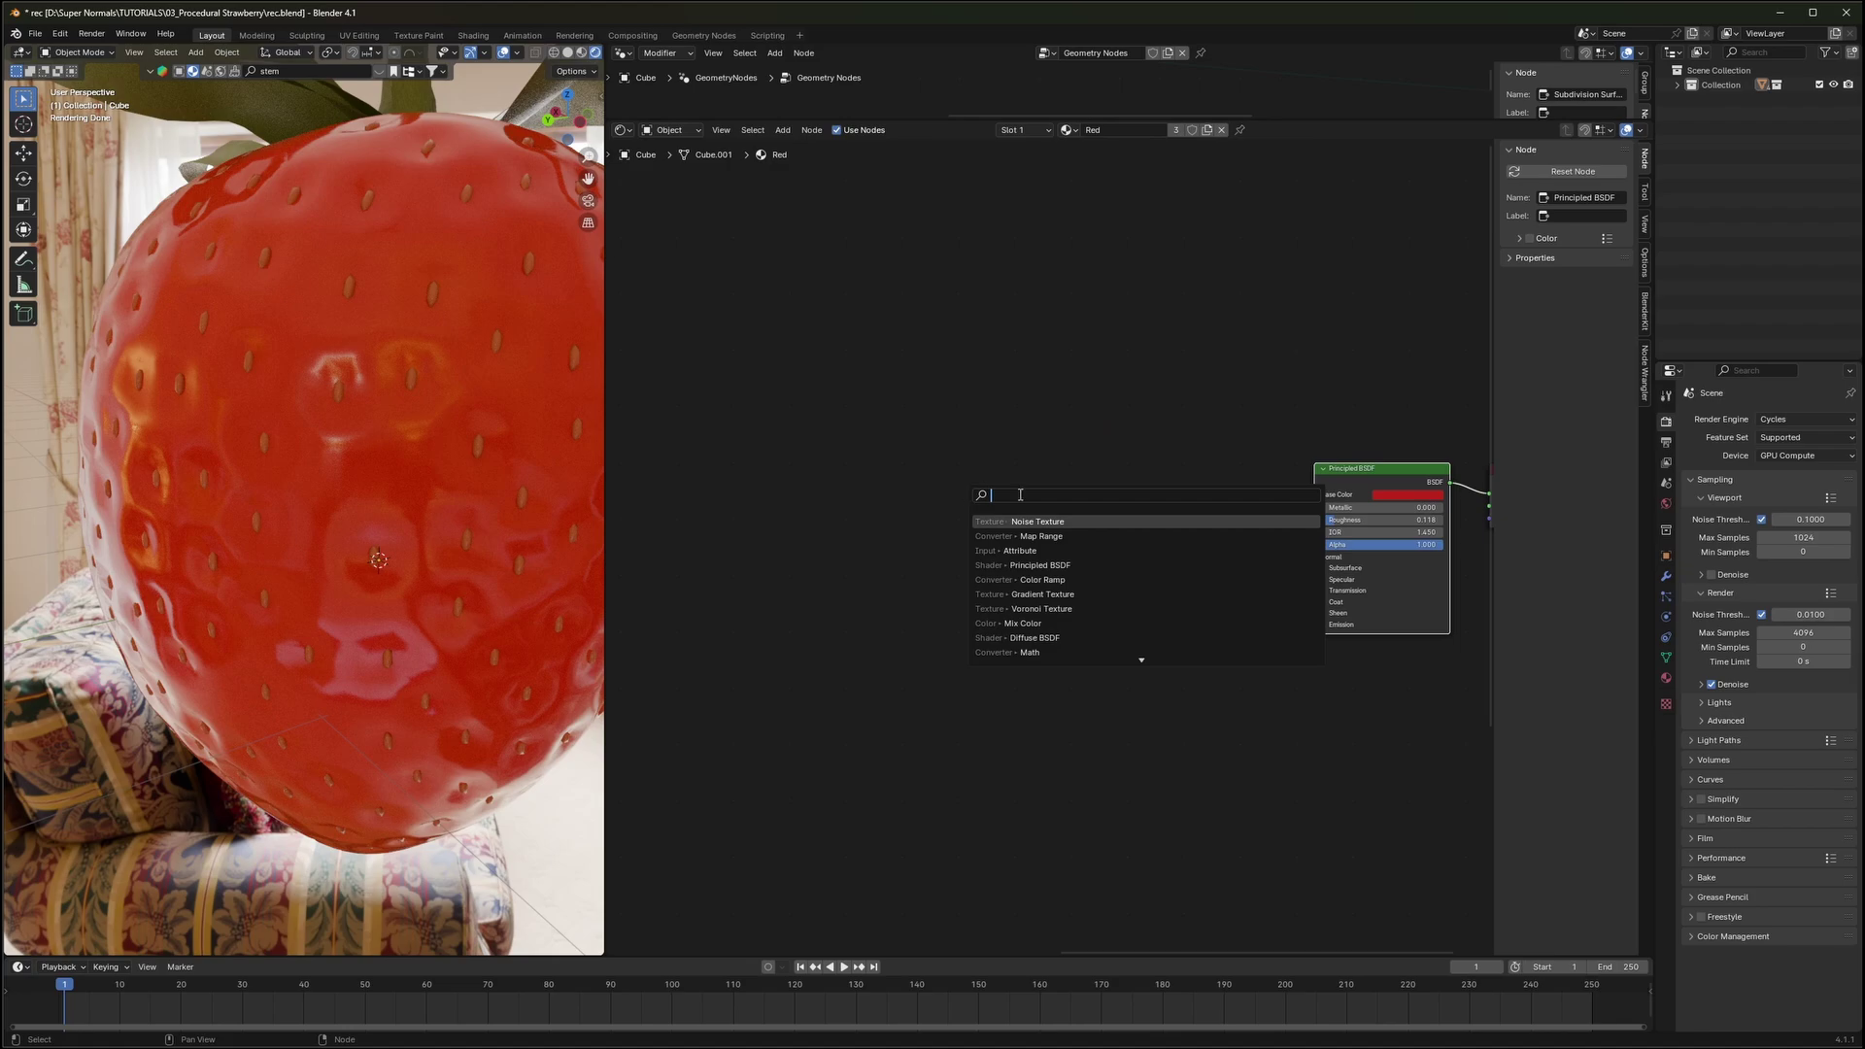
Add a Color Ramp node to the Red material and place a duplicate of it directly above
type("color")
key("Down")
key("Return")
left_click(986, 495)
key("shift+d")
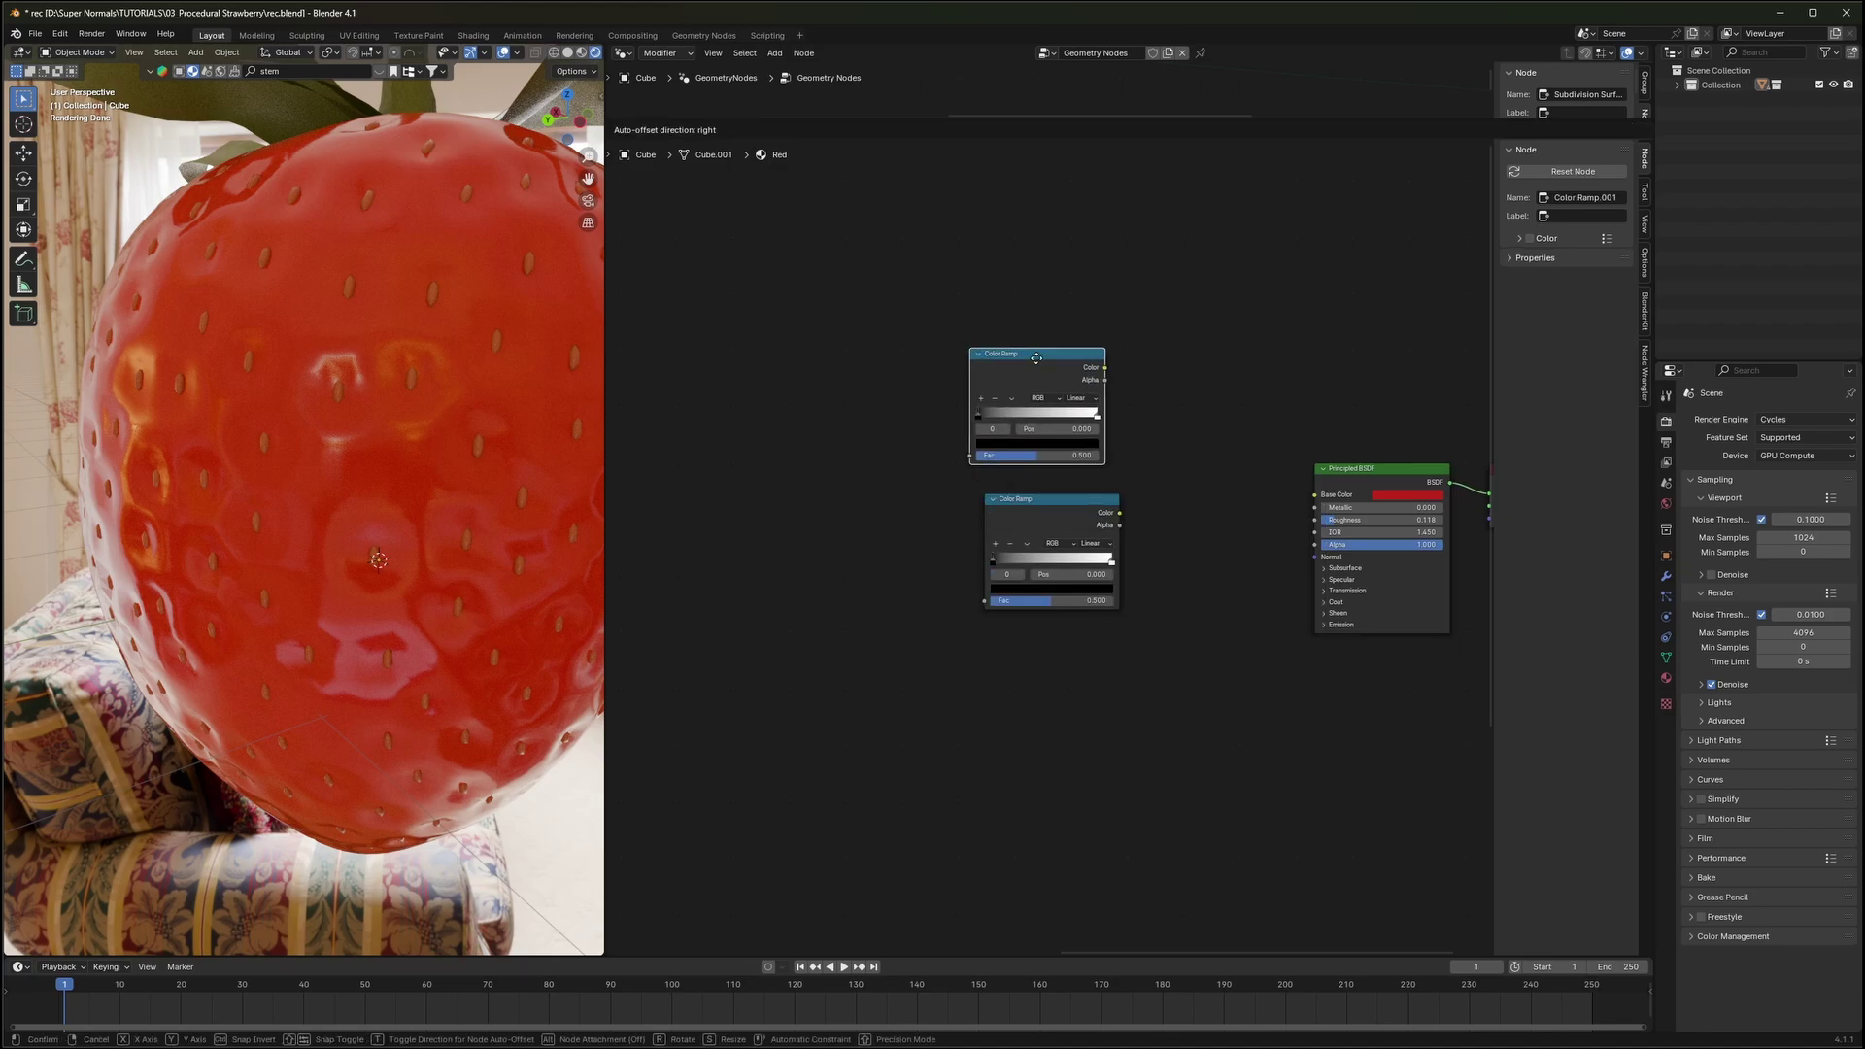
left_click(973, 356)
scroll(1049, 534, "up", 4)
middle_click_drag(1046, 508, 987, 525)
left_click_drag(971, 511, 943, 517)
left_click(944, 518)
scroll(875, 574, "up", 2)
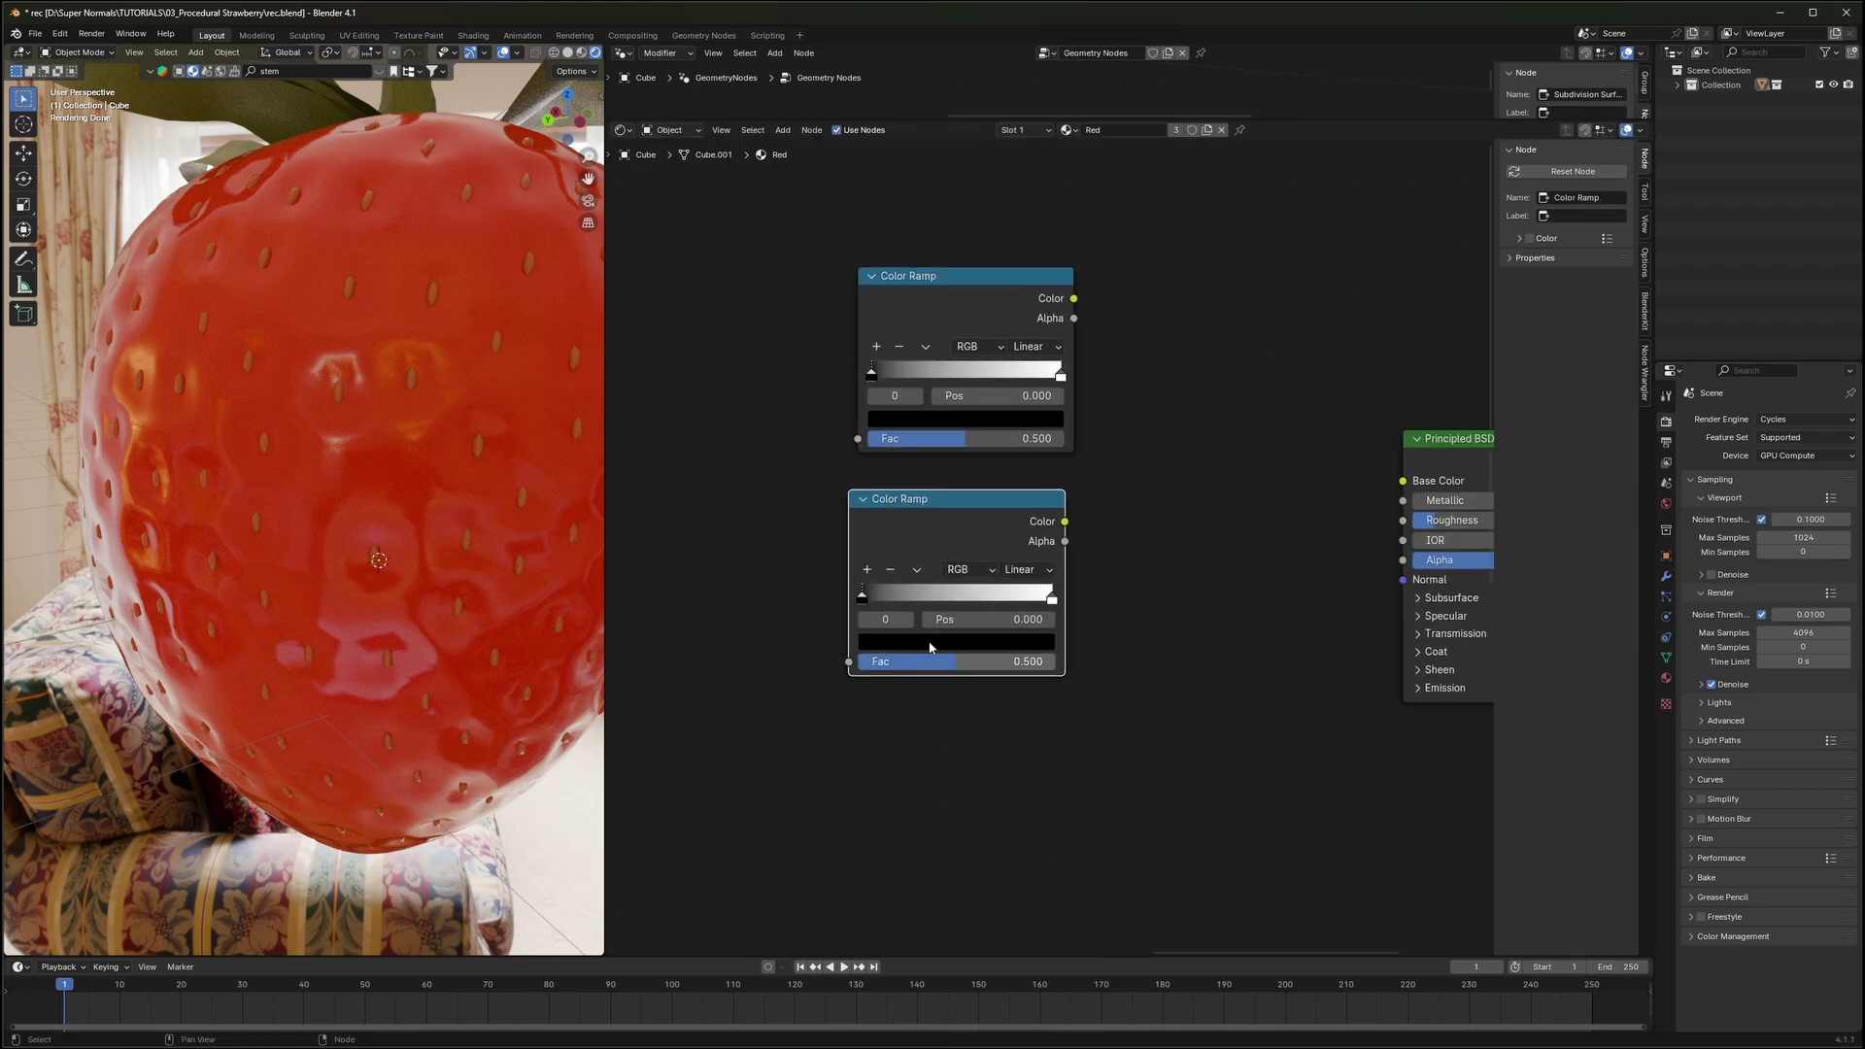
Make the lower Color Ramp's first stop light red and add a middle stop with Hue 0.005, Saturation 0.974 and Value 1
scroll(415, 491, "down", 2)
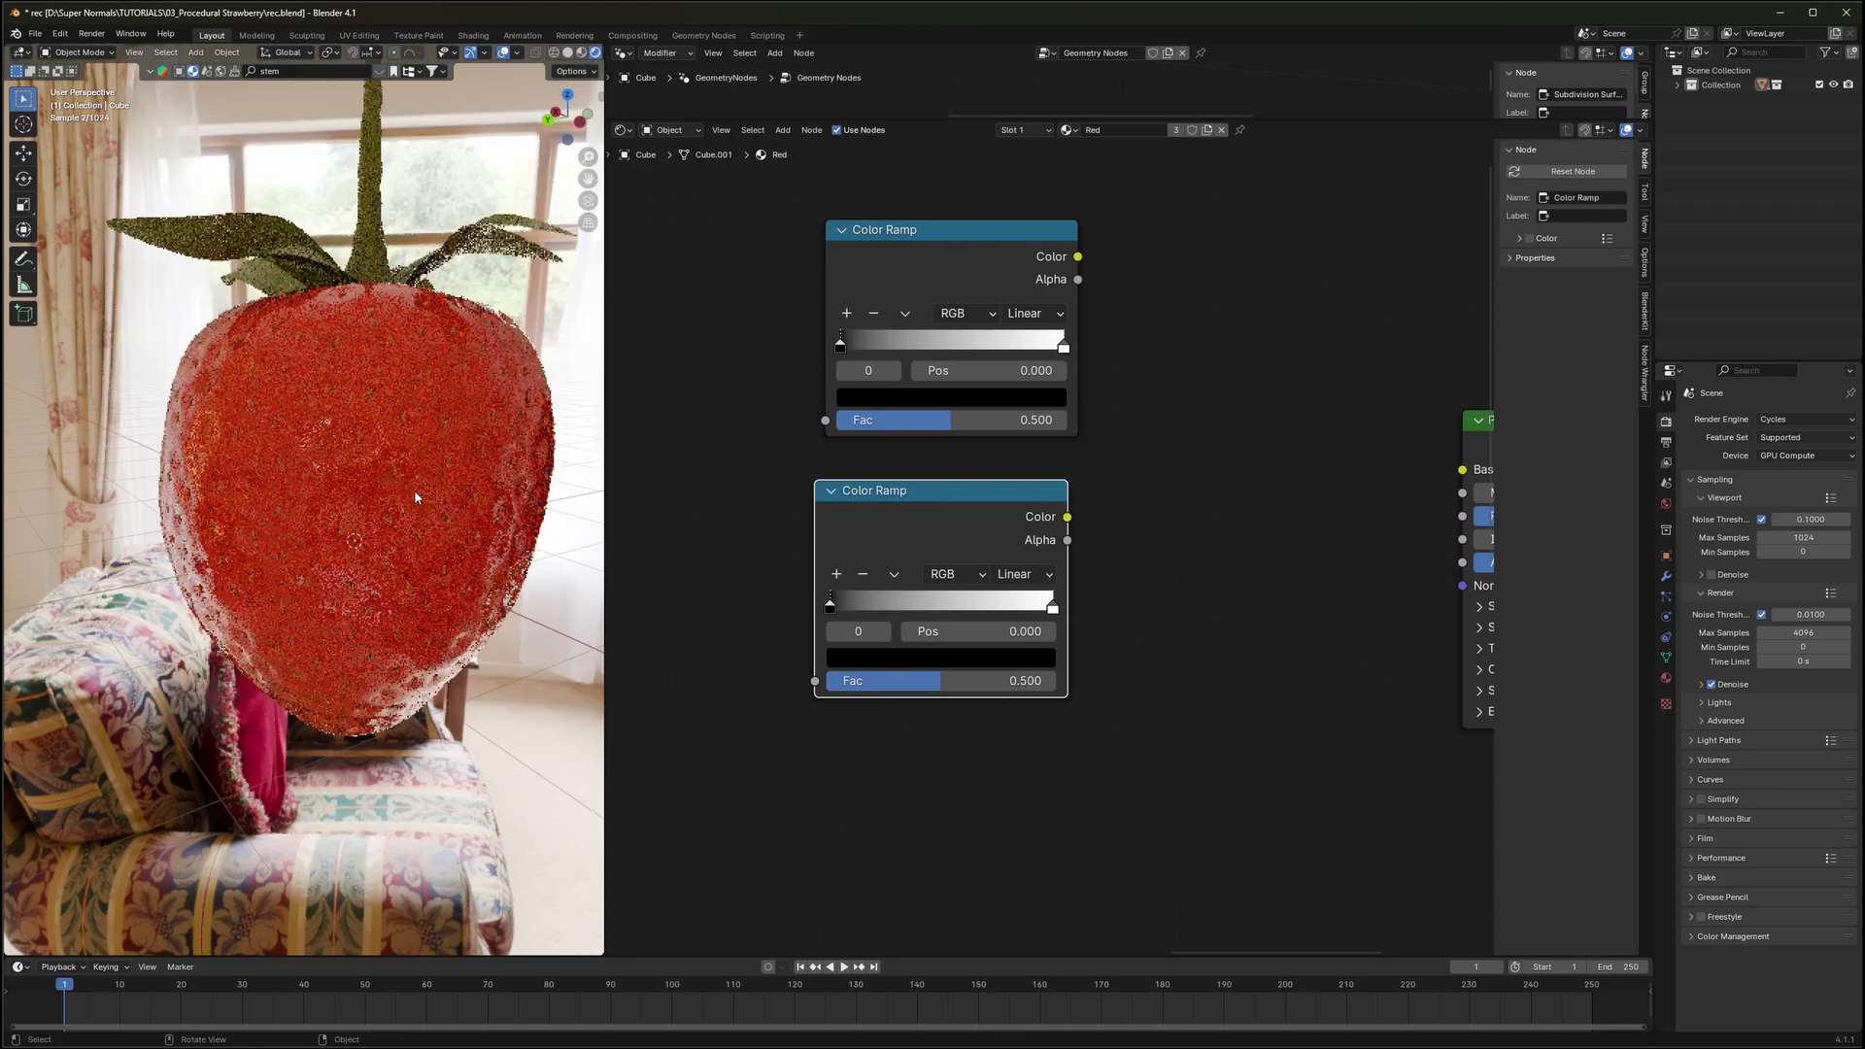
scroll(309, 482, "up", 1)
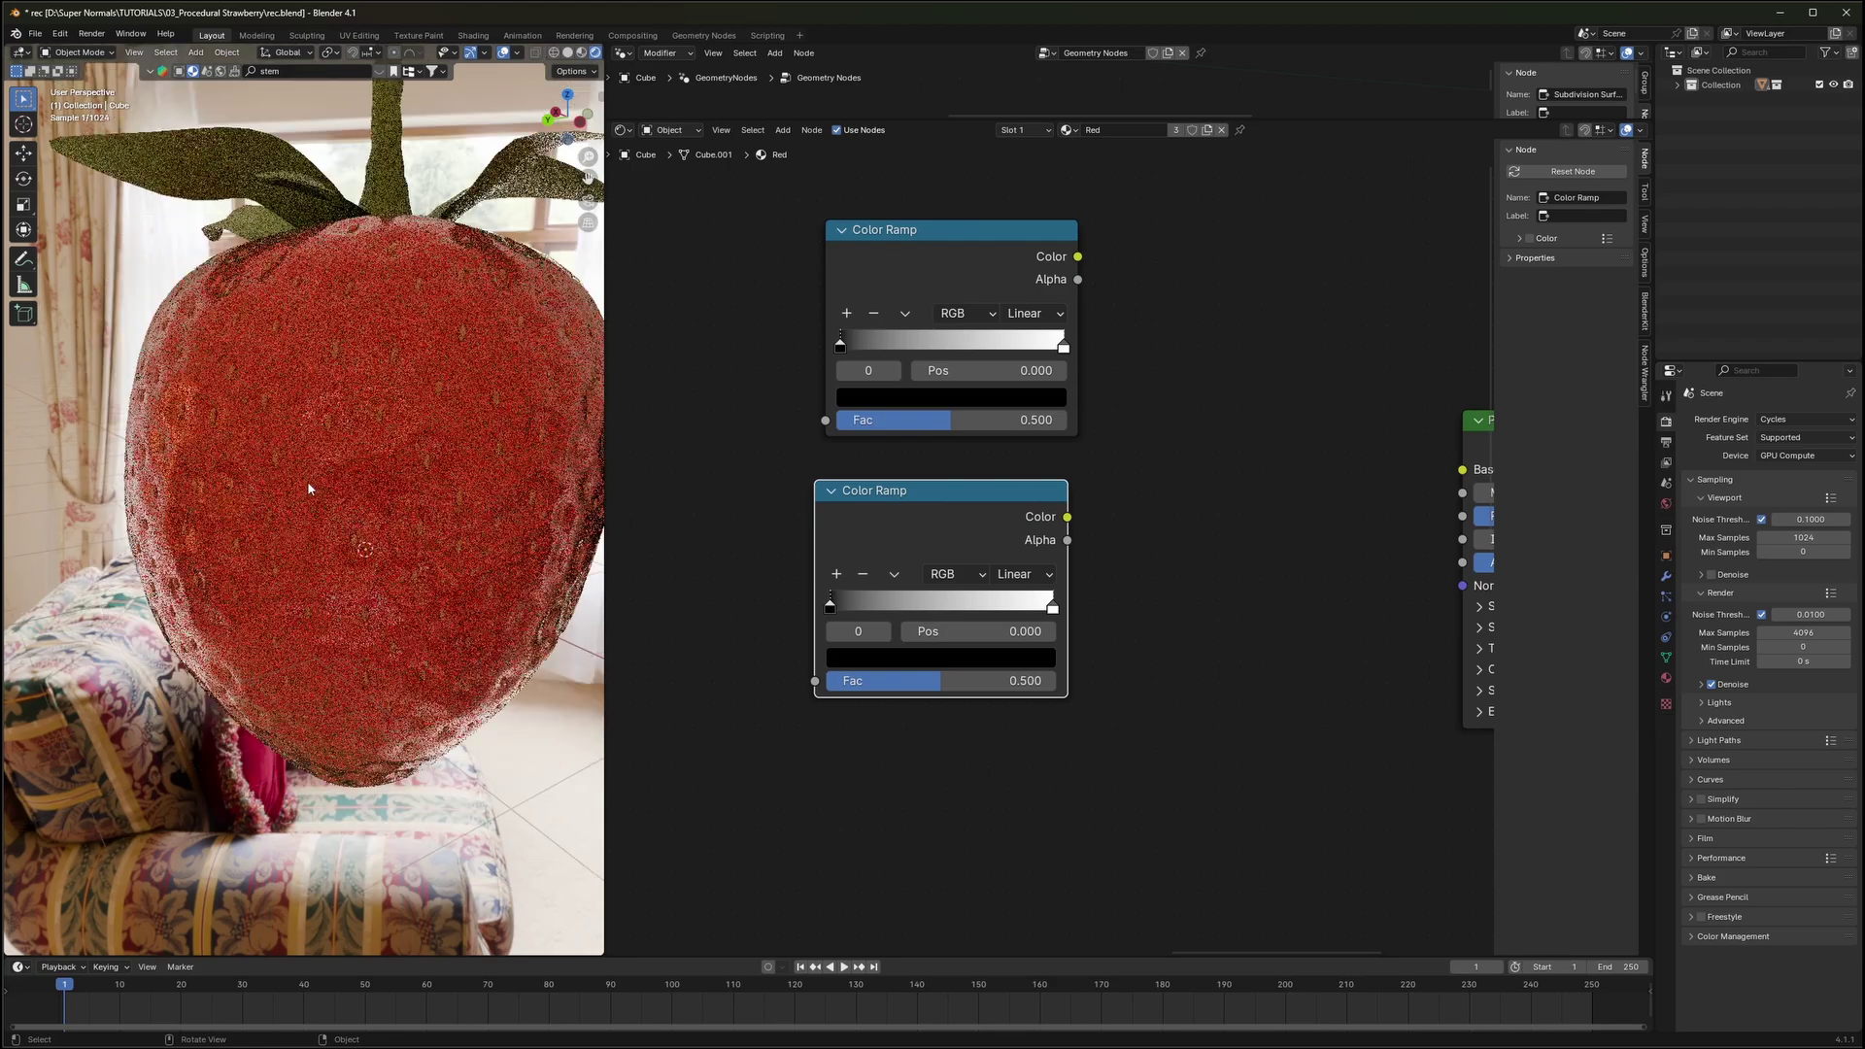
left_click(926, 661)
left_click_drag(1041, 445, 1039, 328)
left_click_drag(934, 442, 924, 479)
left_click(837, 574)
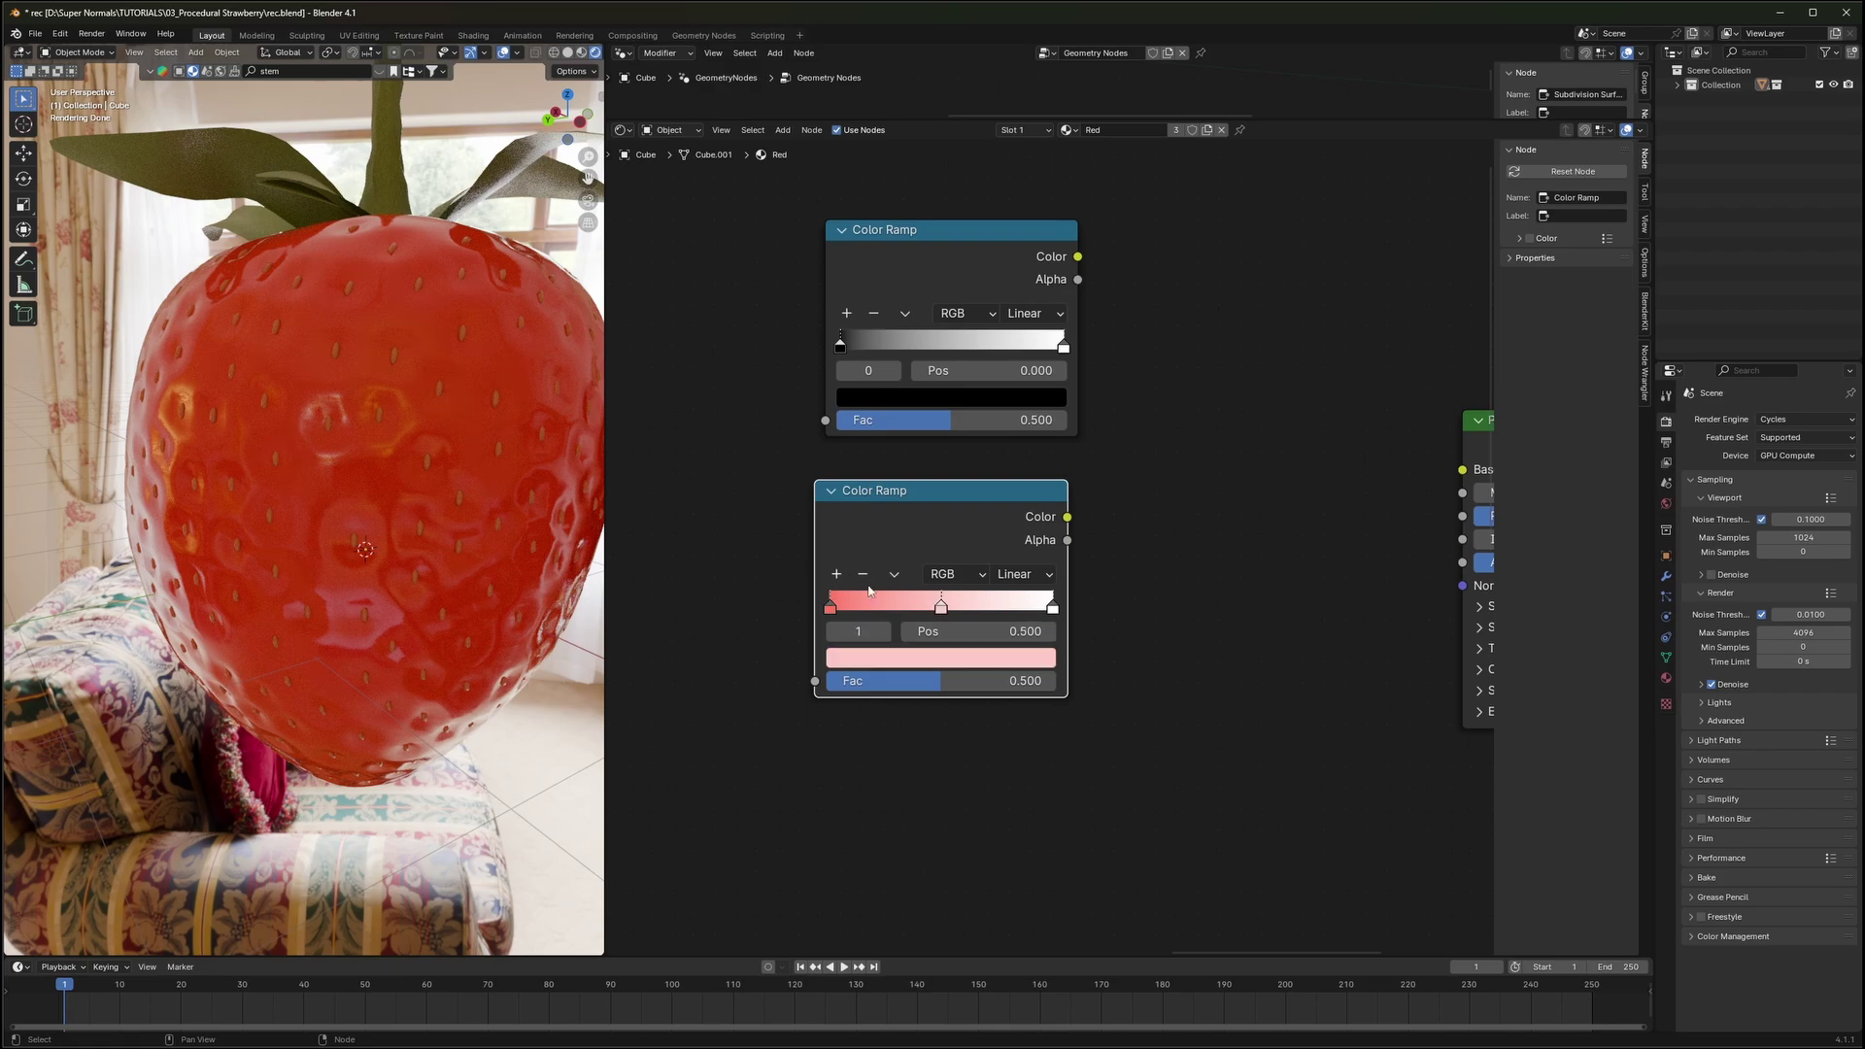
left_click(949, 657)
left_click_drag(931, 443, 923, 488)
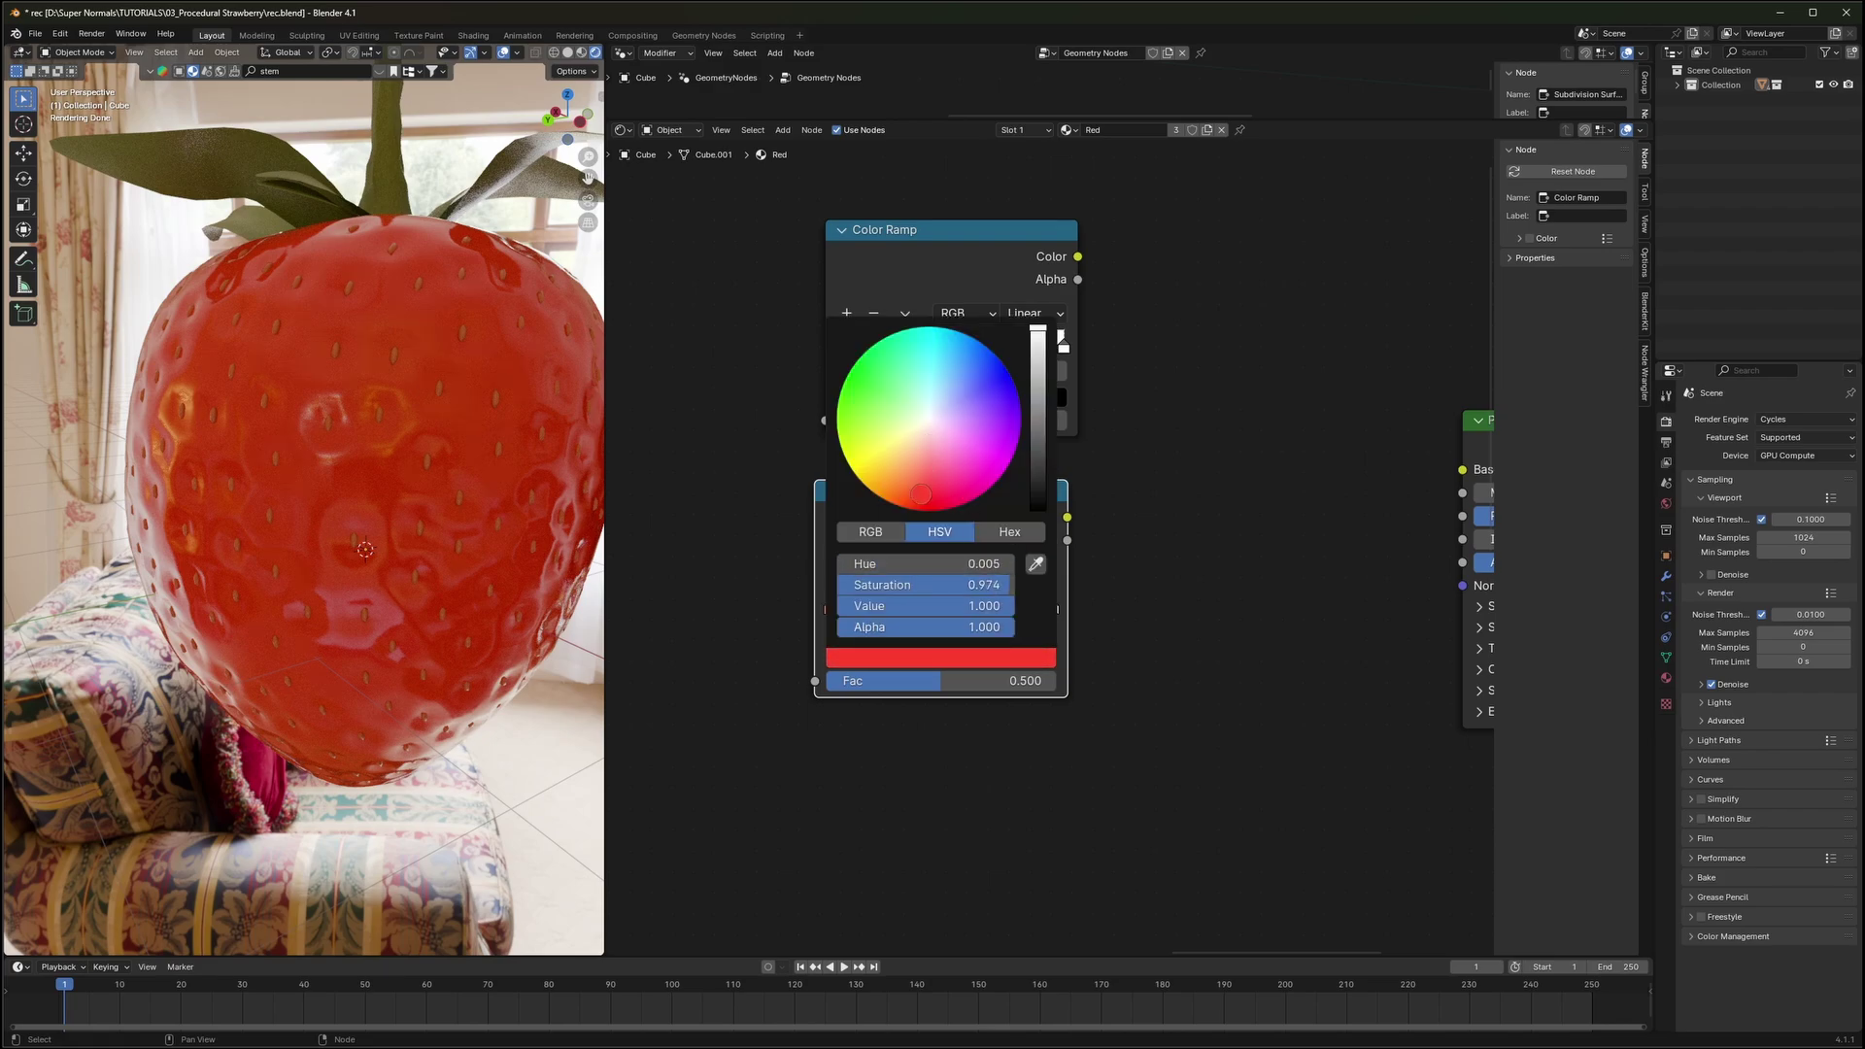
Add a light green stop to the lower Color Ramp and set its last stop to yellow, Hue 0.199, Saturation 0.709
left_click(836, 574)
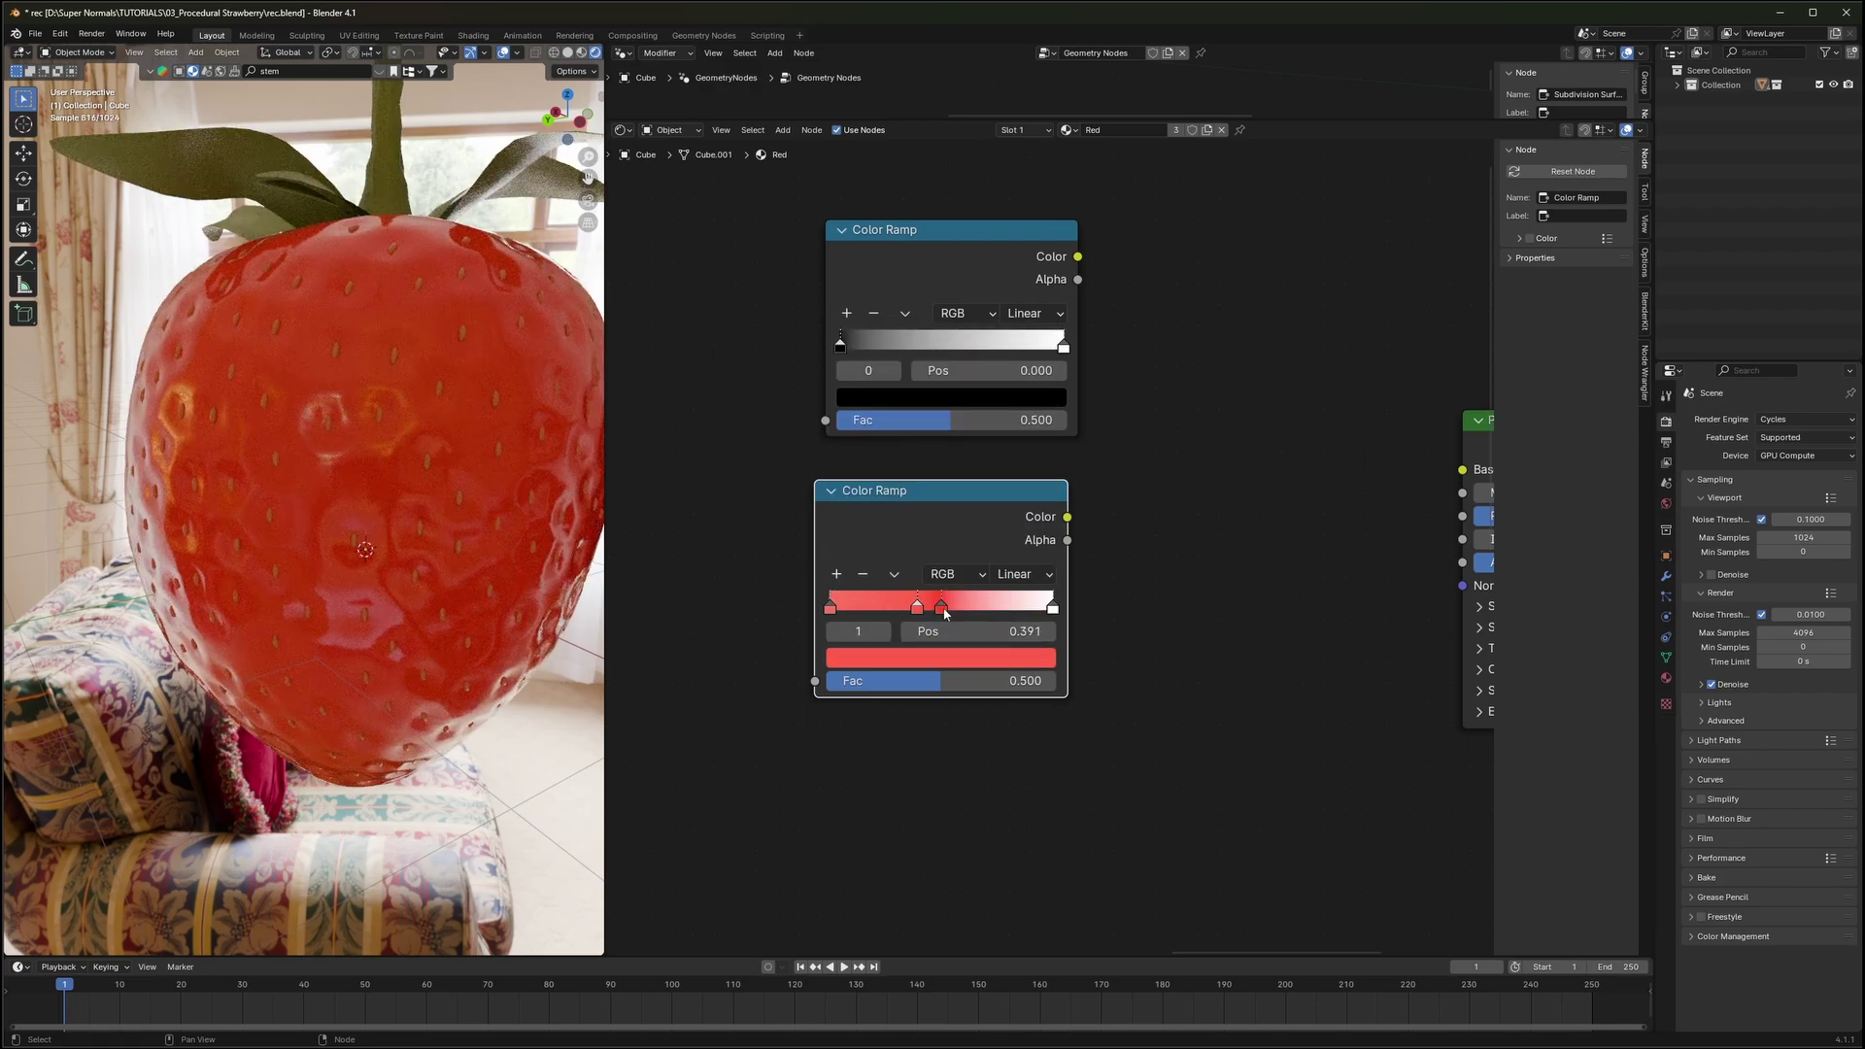
left_click(979, 665)
left_click_drag(918, 481, 904, 444)
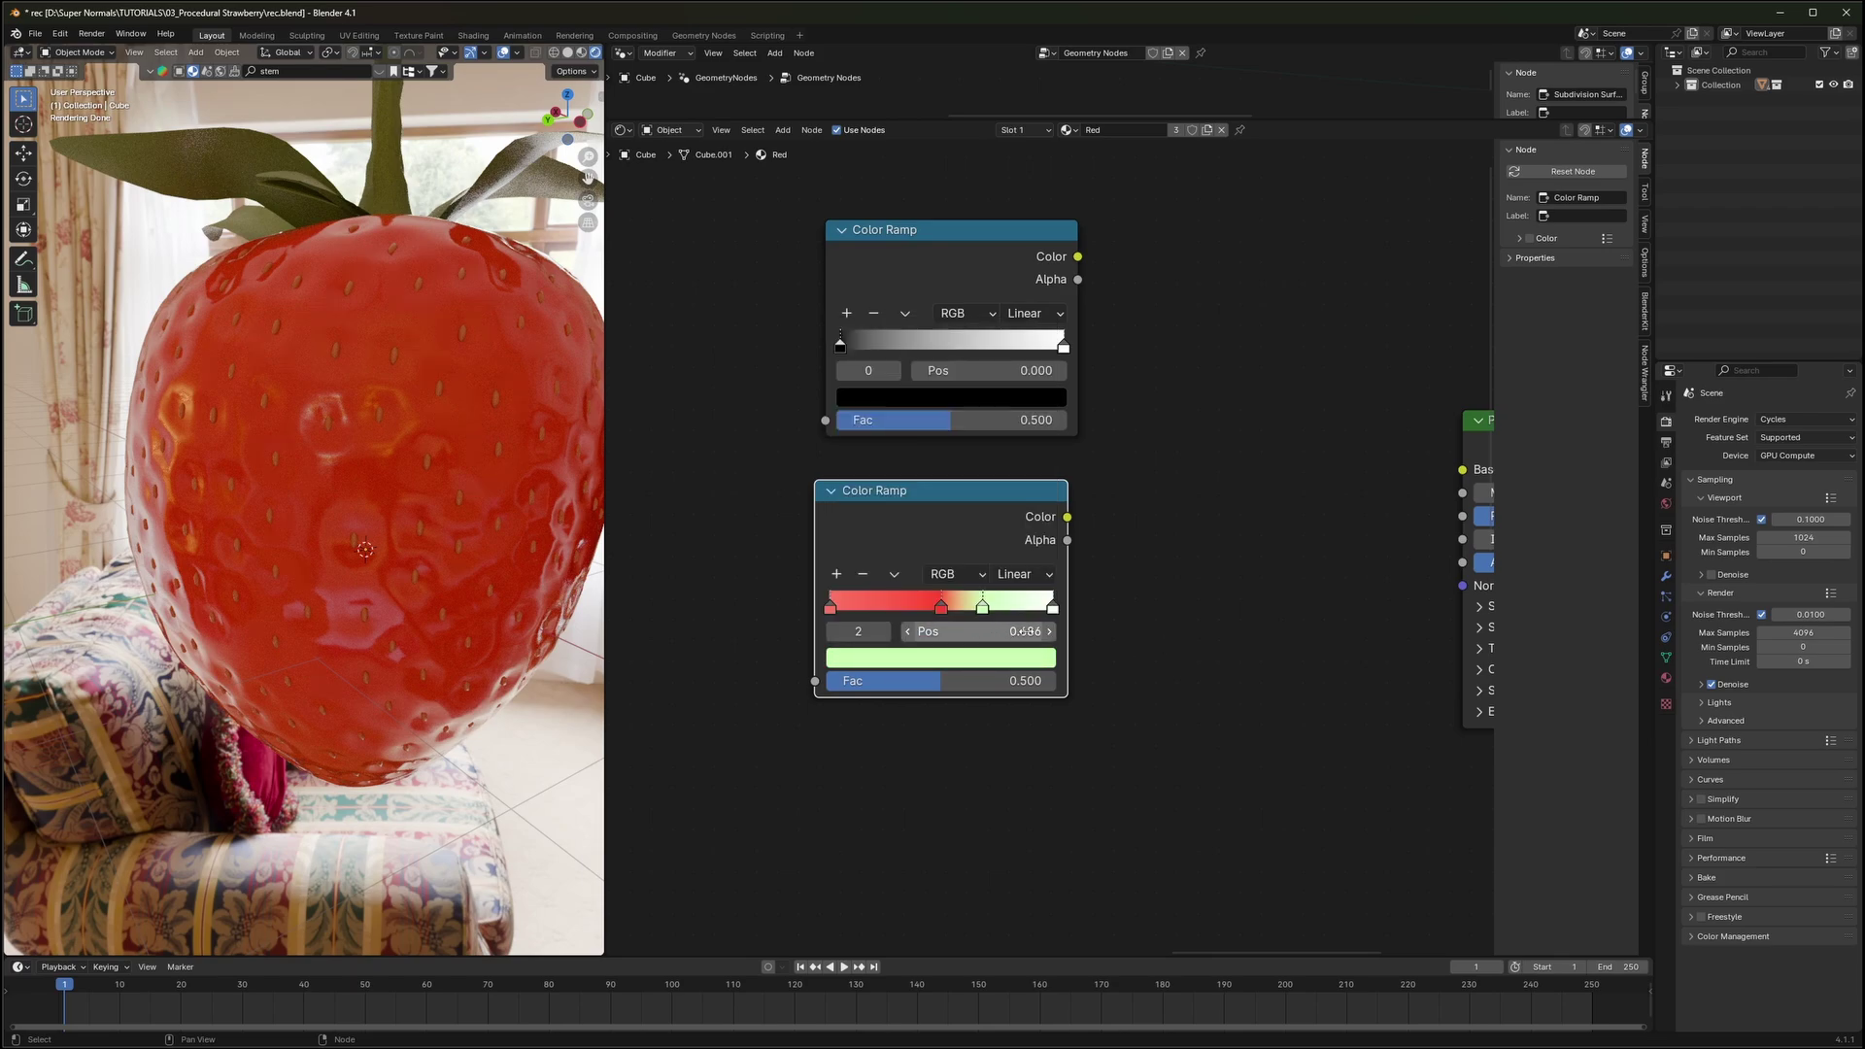
left_click(1053, 607)
left_click(981, 663)
left_click(901, 442)
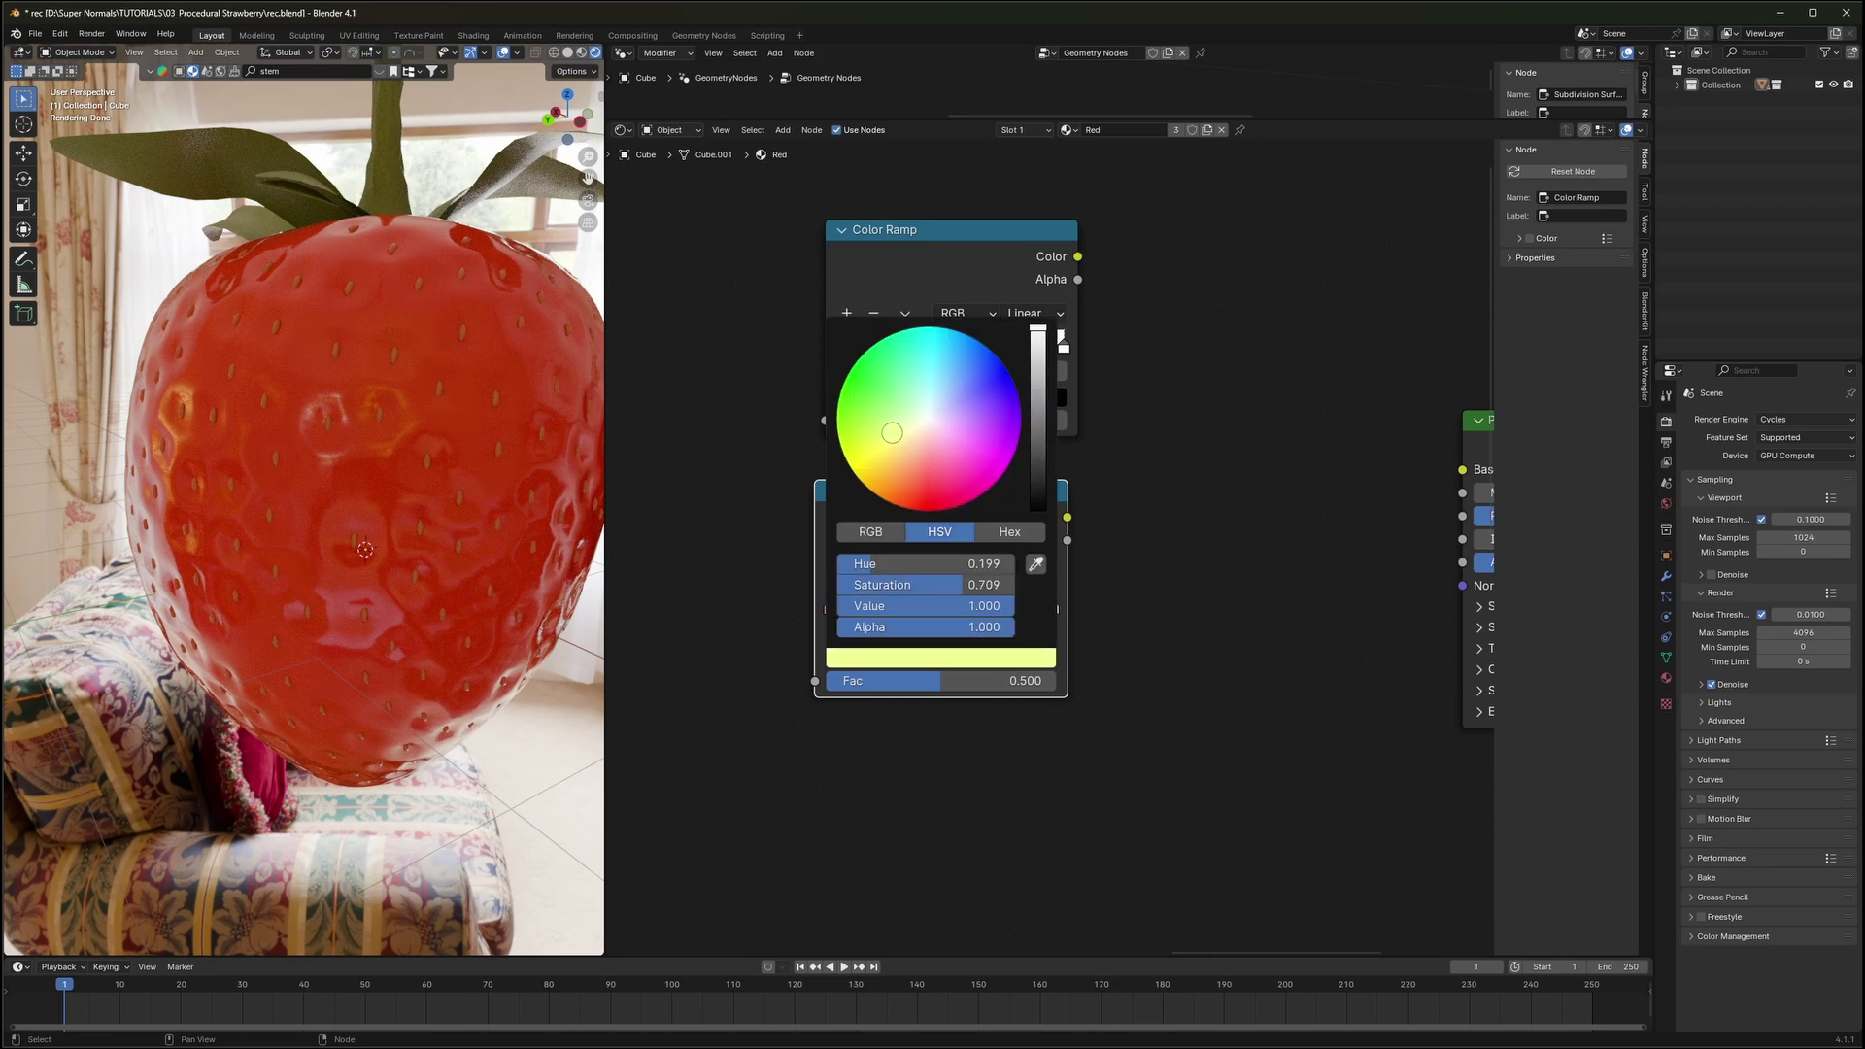
Add a Mix Color node before the Principled BSDF and connect the lower Color Ramp's Color to its B input
scroll(1010, 610, "down", 1)
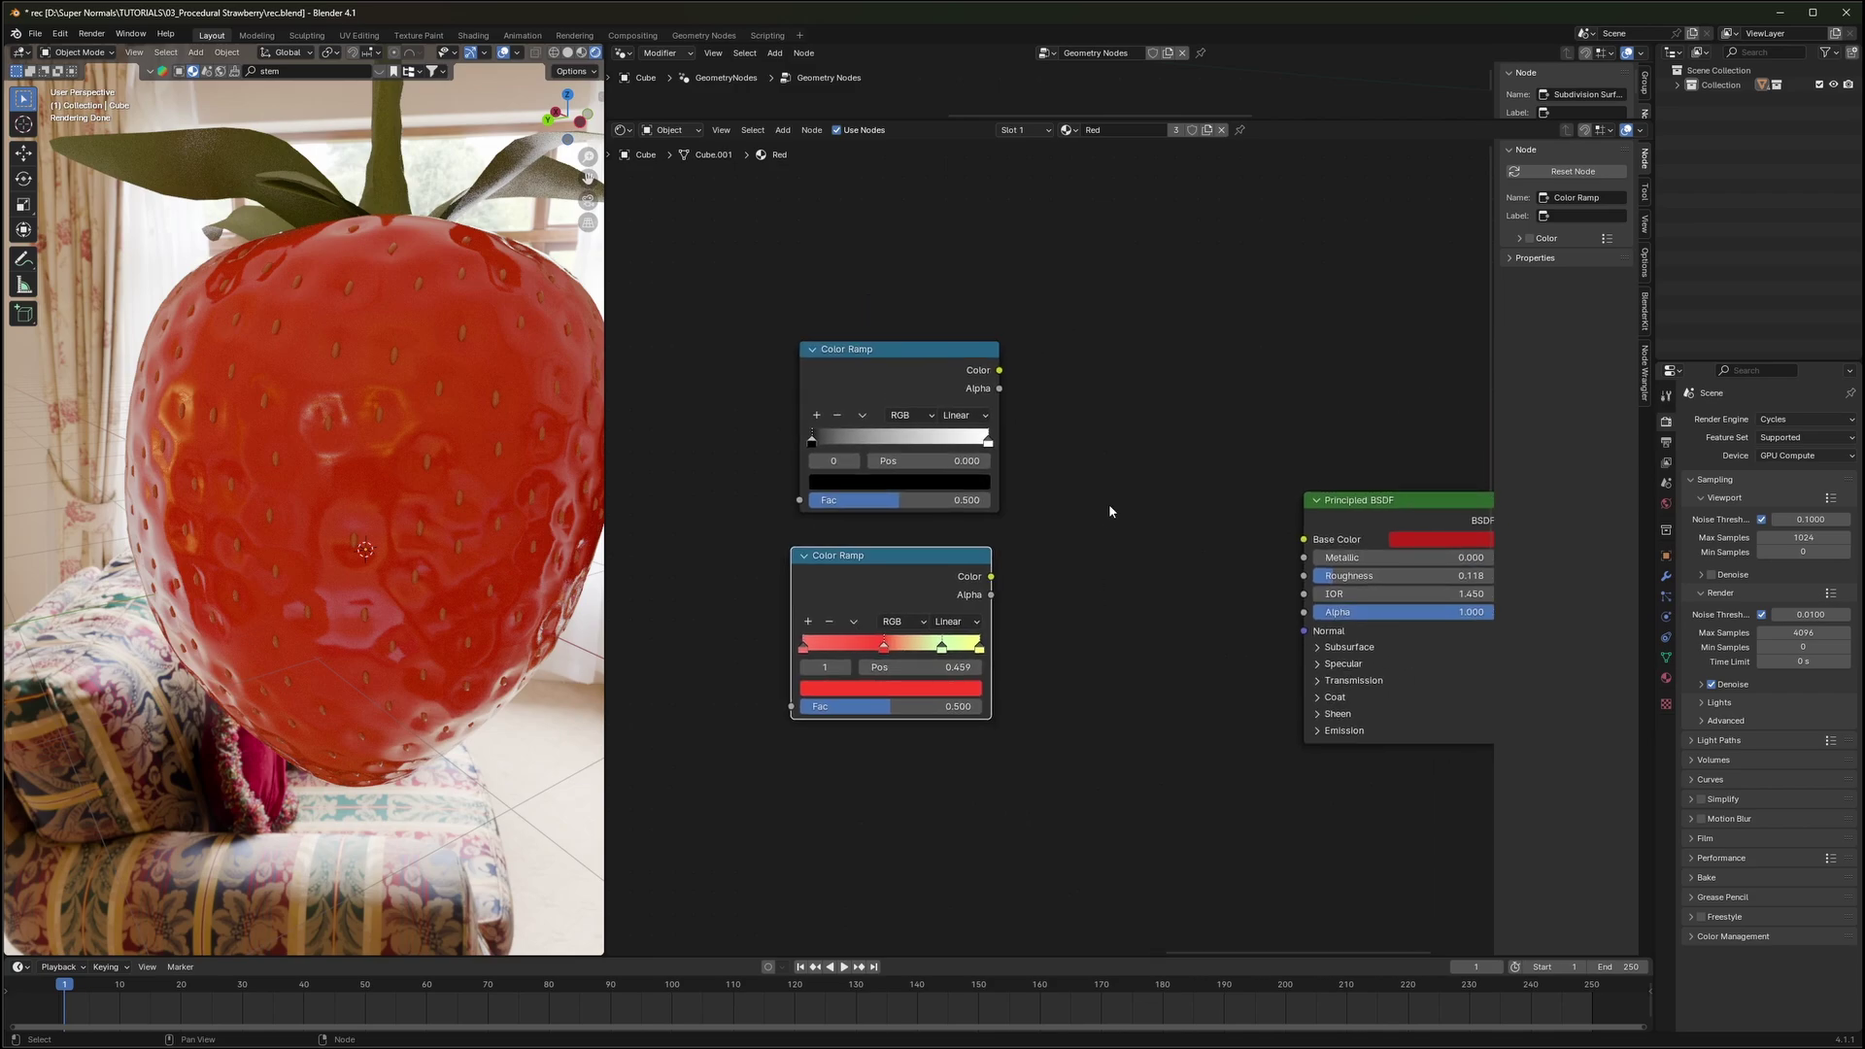
key("shift+a")
type("mix")
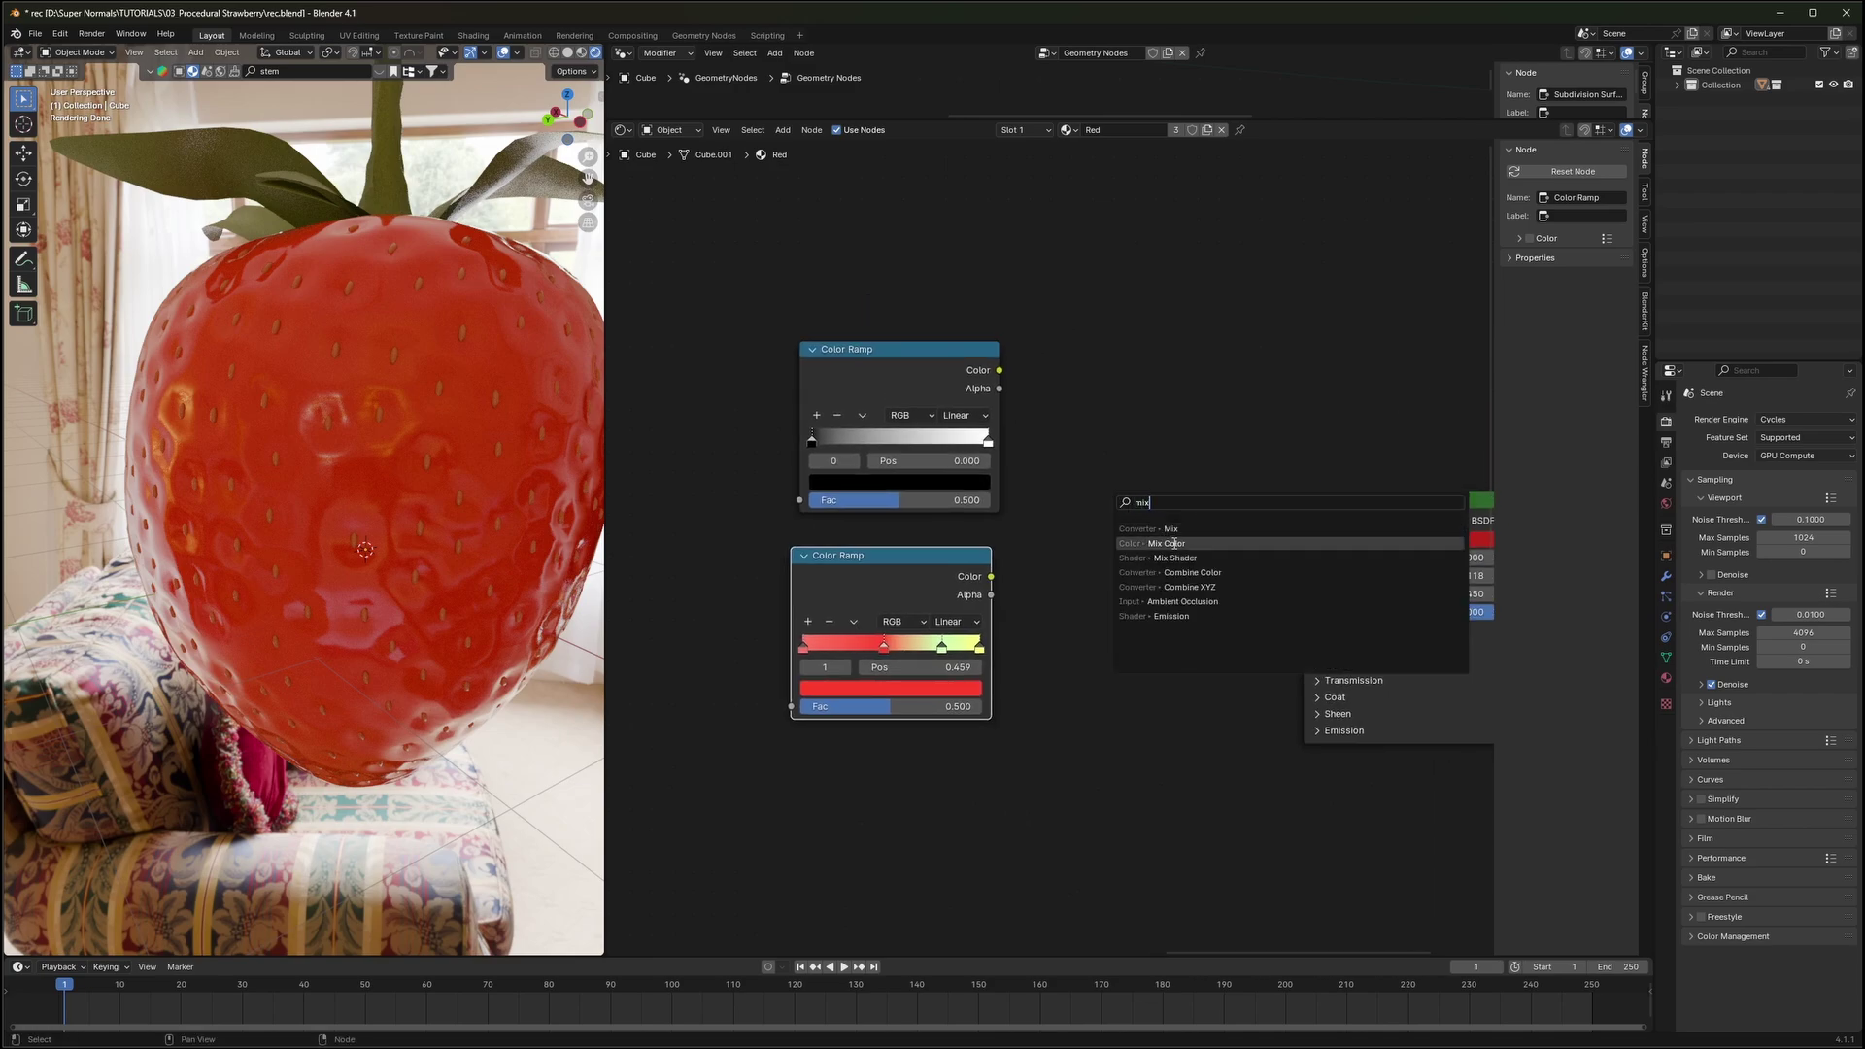
key("Return")
left_click_drag(992, 580, 1066, 664)
Set the Mix node's A color to Hue 0.005, Saturation 0.937, Value 0.5 and connect its Result to Base Color
left_click(1154, 646)
left_click_drag(1241, 477, 1188, 515)
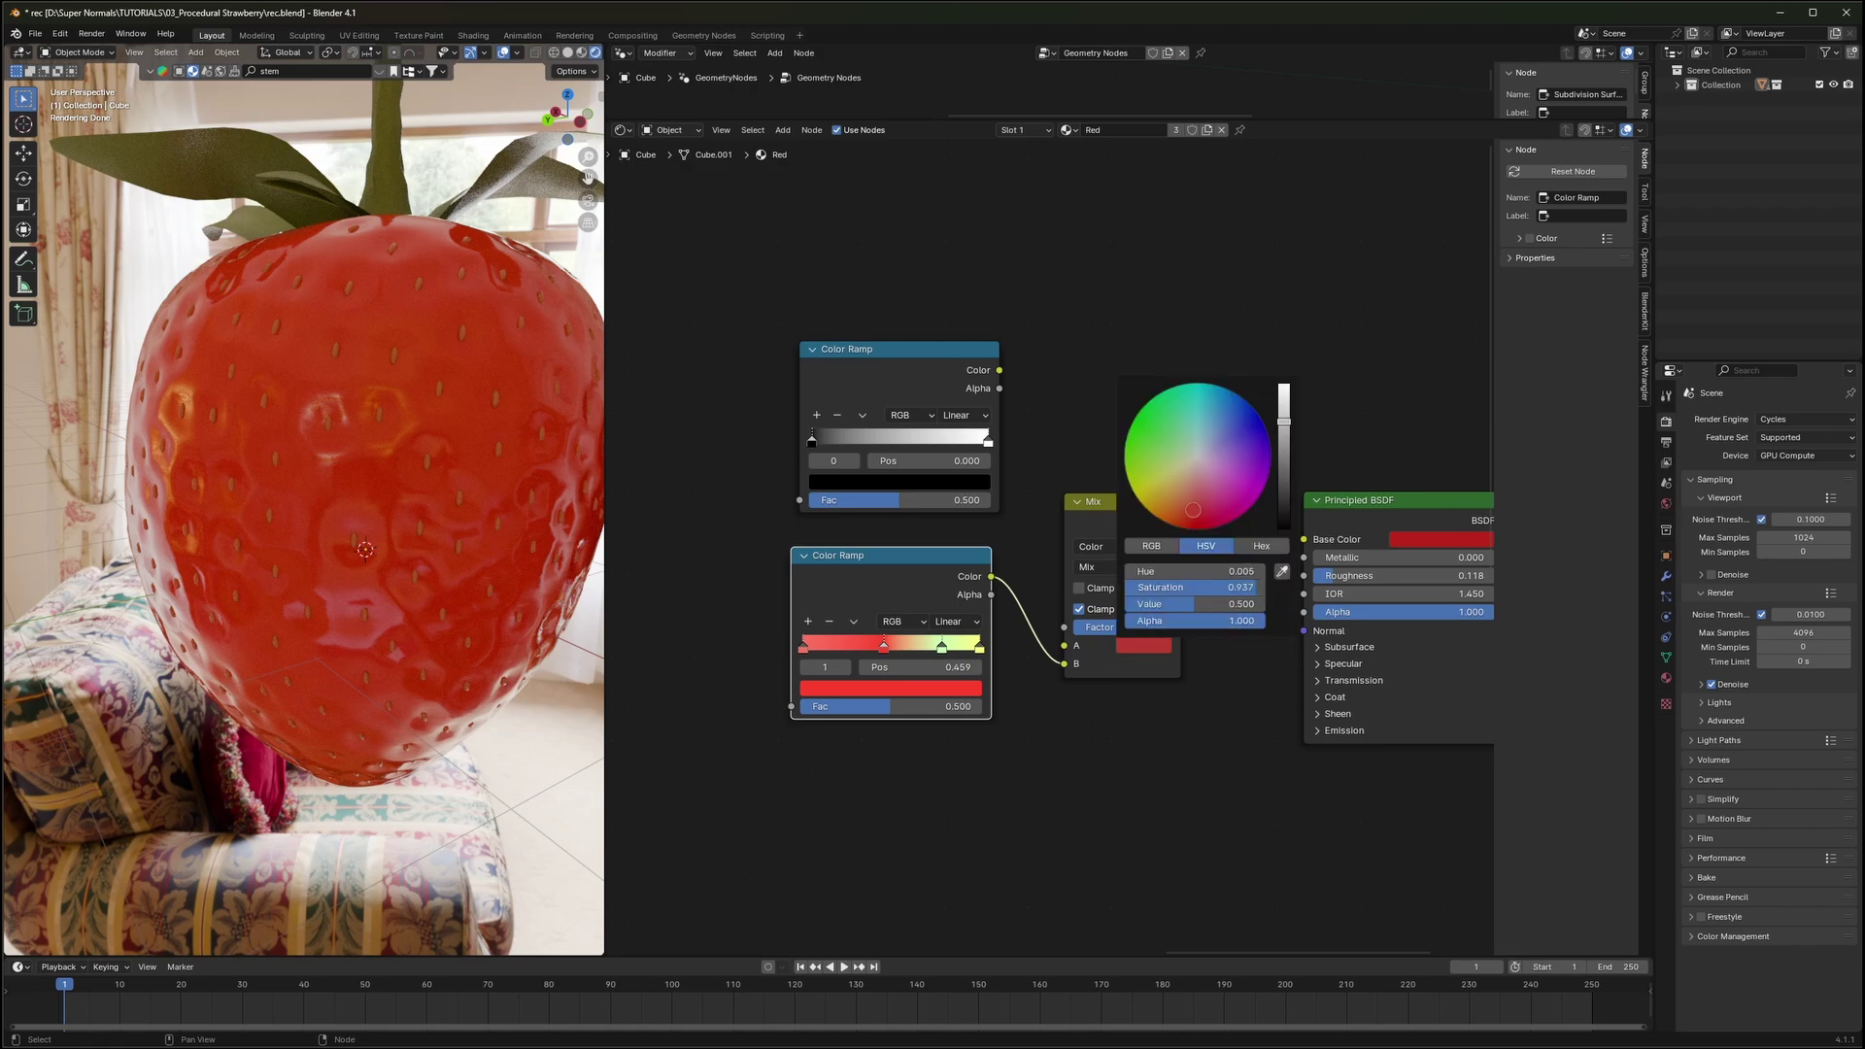
left_click_drag(1182, 523, 1304, 540)
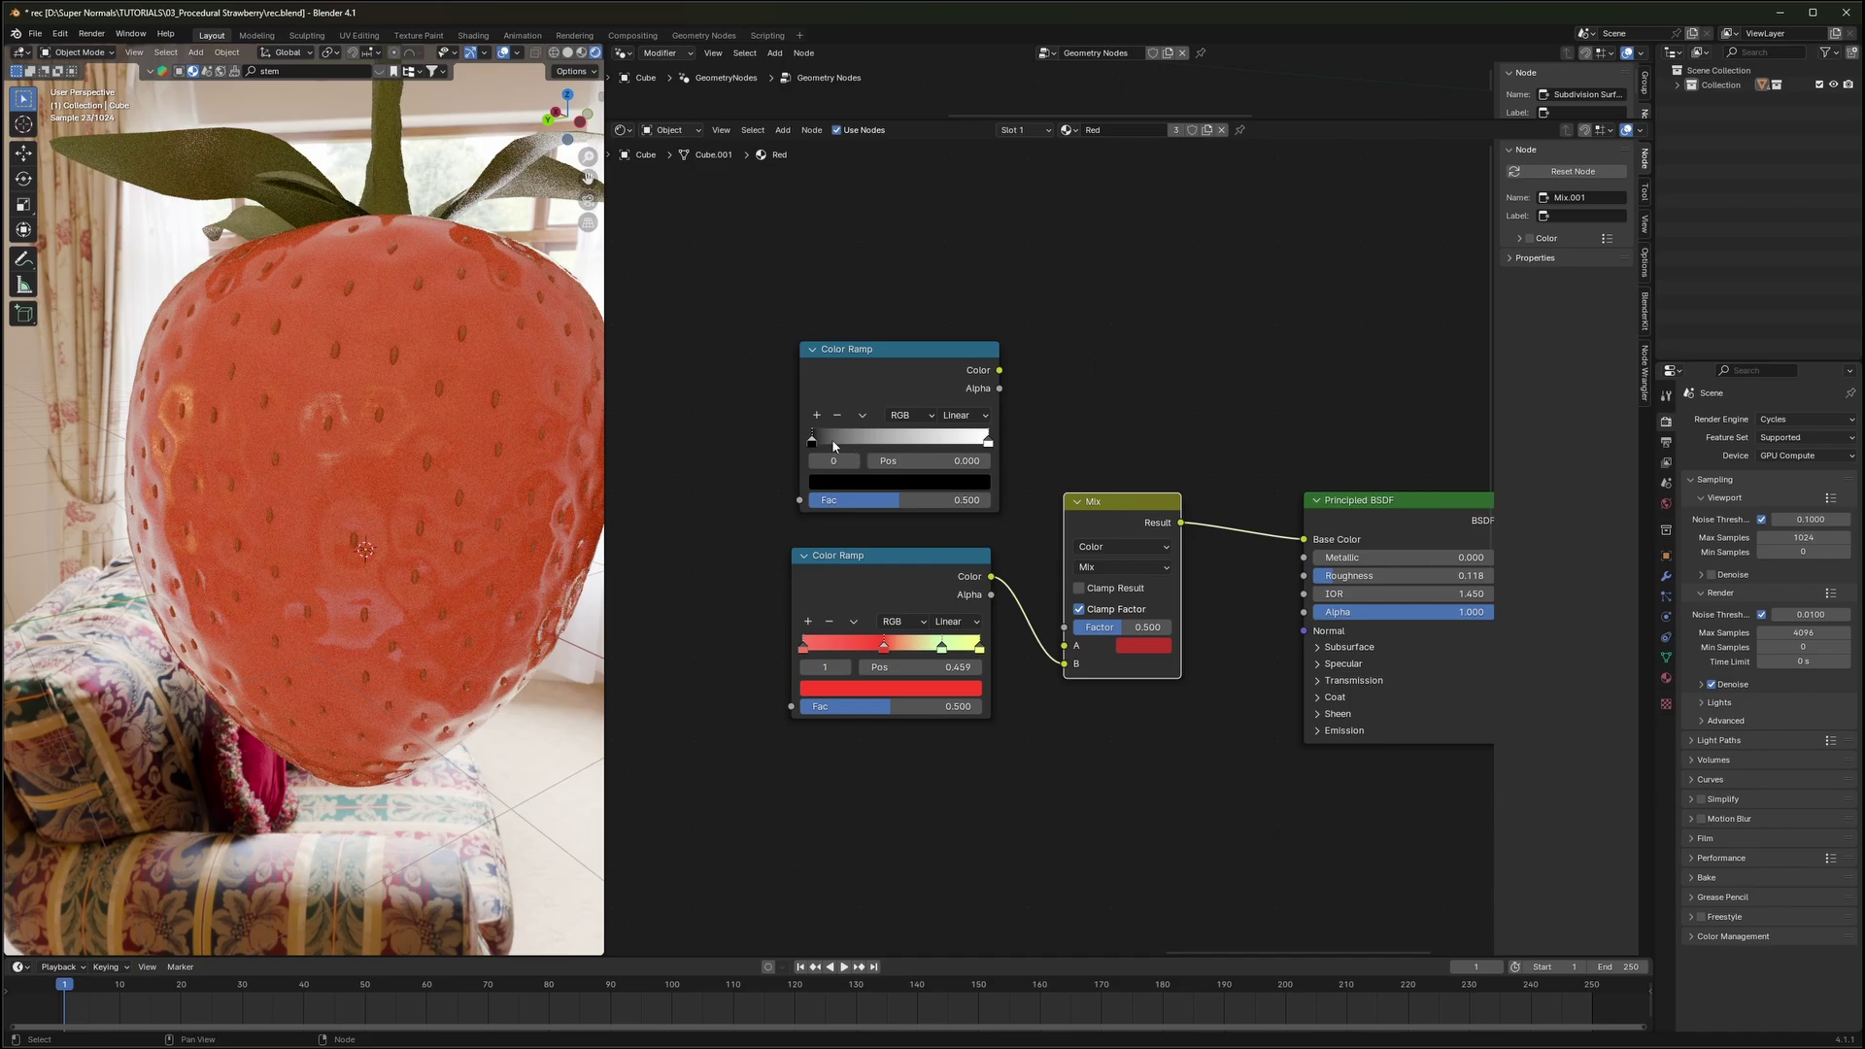
Space both Color Ramps away from the Mix node and connect the upper ramp's Color to the Mix Factor
middle_click_drag(832, 447, 1113, 476)
left_click_drag(1211, 404, 1095, 375)
middle_click_drag(1275, 432, 1147, 422)
left_click_drag(1064, 584, 946, 592)
left_click_drag(955, 356, 842, 372)
left_click_drag(1216, 648, 991, 387)
left_click_drag(889, 394, 935, 397)
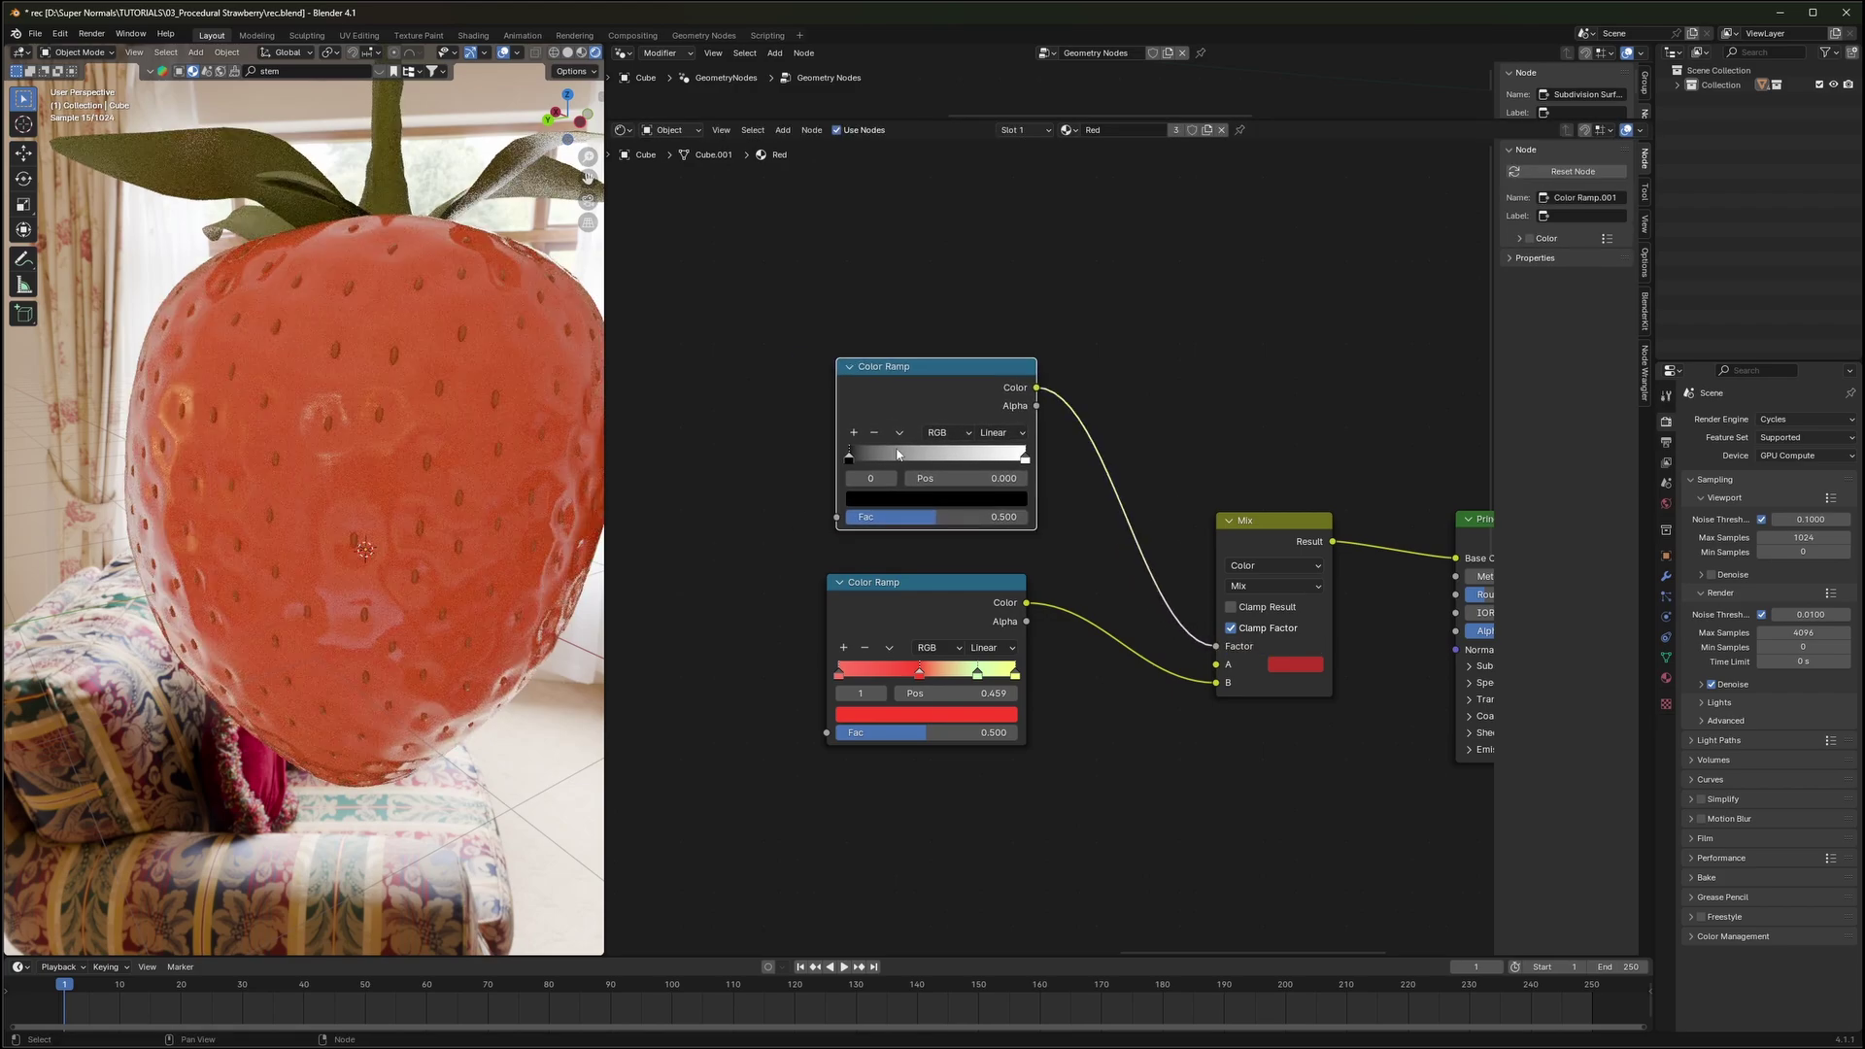
mouse_move(855, 456)
left_mouse_down()
mouse_move(958, 454)
mouse_move(837, 458)
left_mouse_up()
Add a Noise Texture node before the upper Color Ramp and connect its Fac output to the ramp's Fac input
middle_click_drag(777, 462, 950, 477)
scroll(787, 465, "down", 1)
key("shift+a")
type("noise")
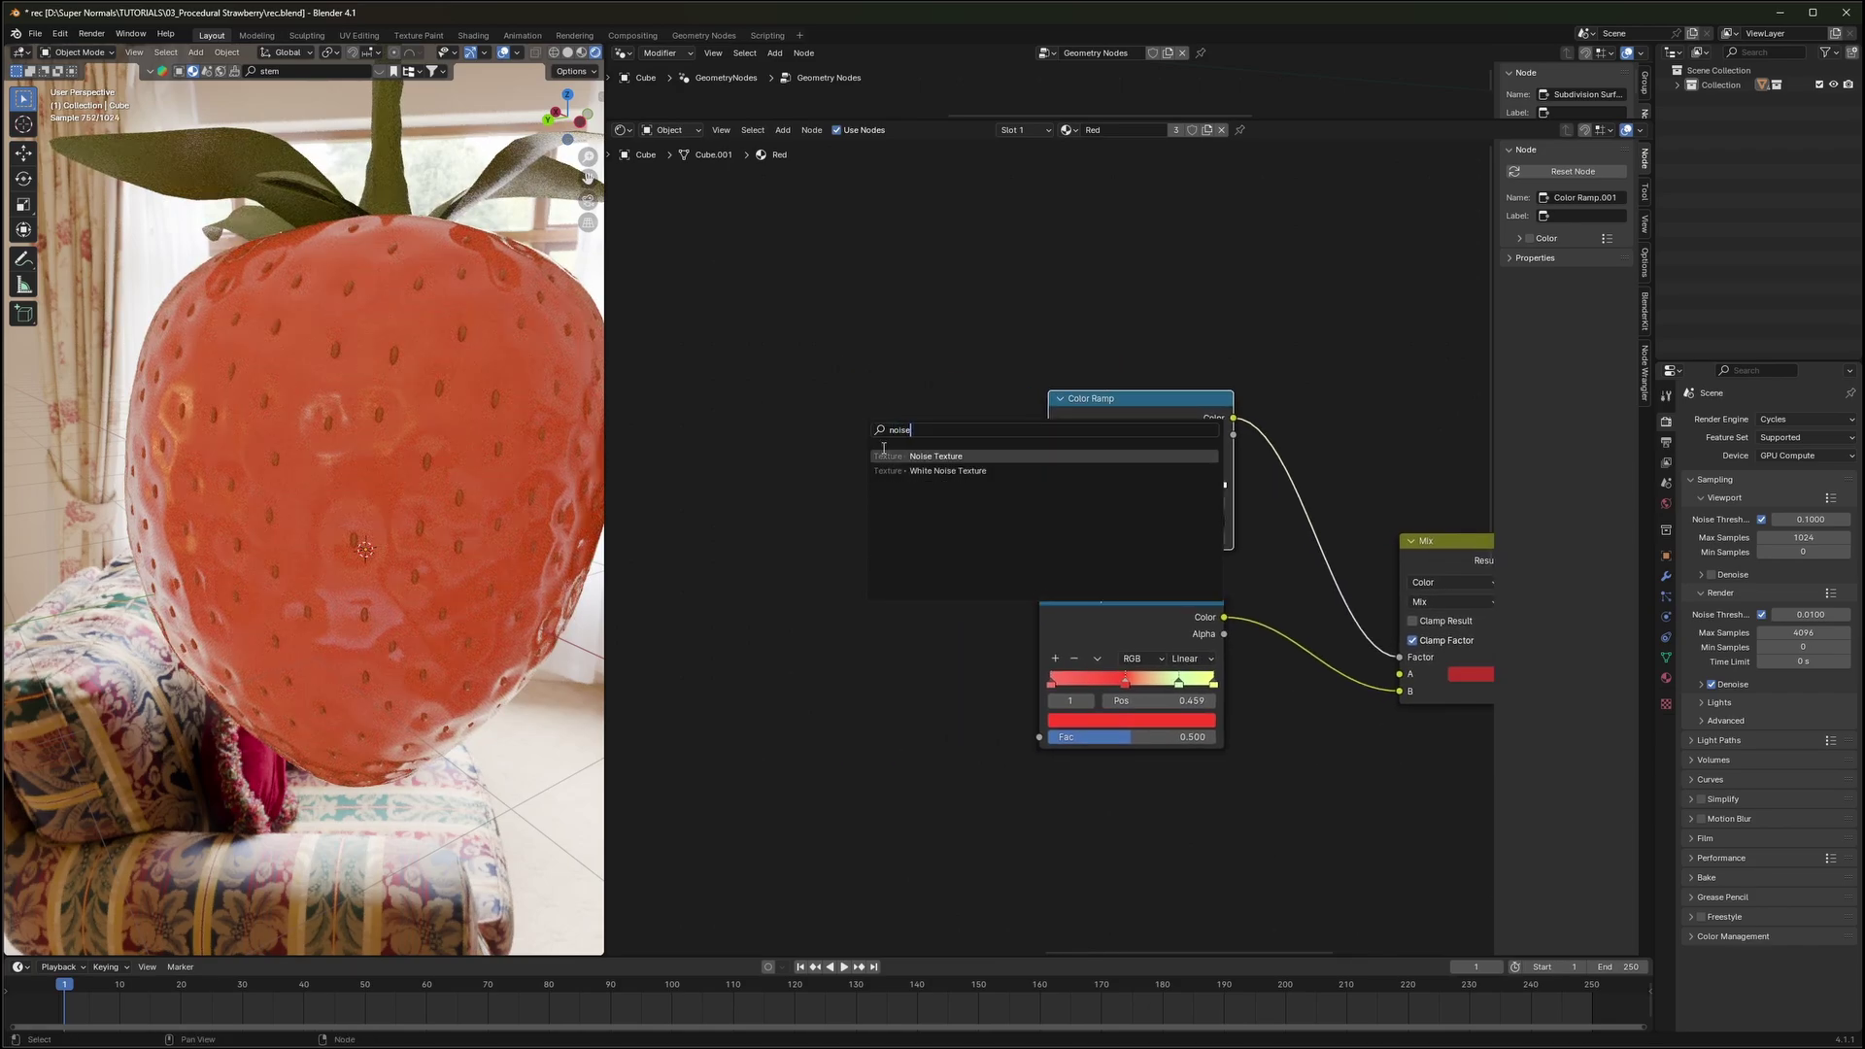
key("Return")
left_click(890, 434)
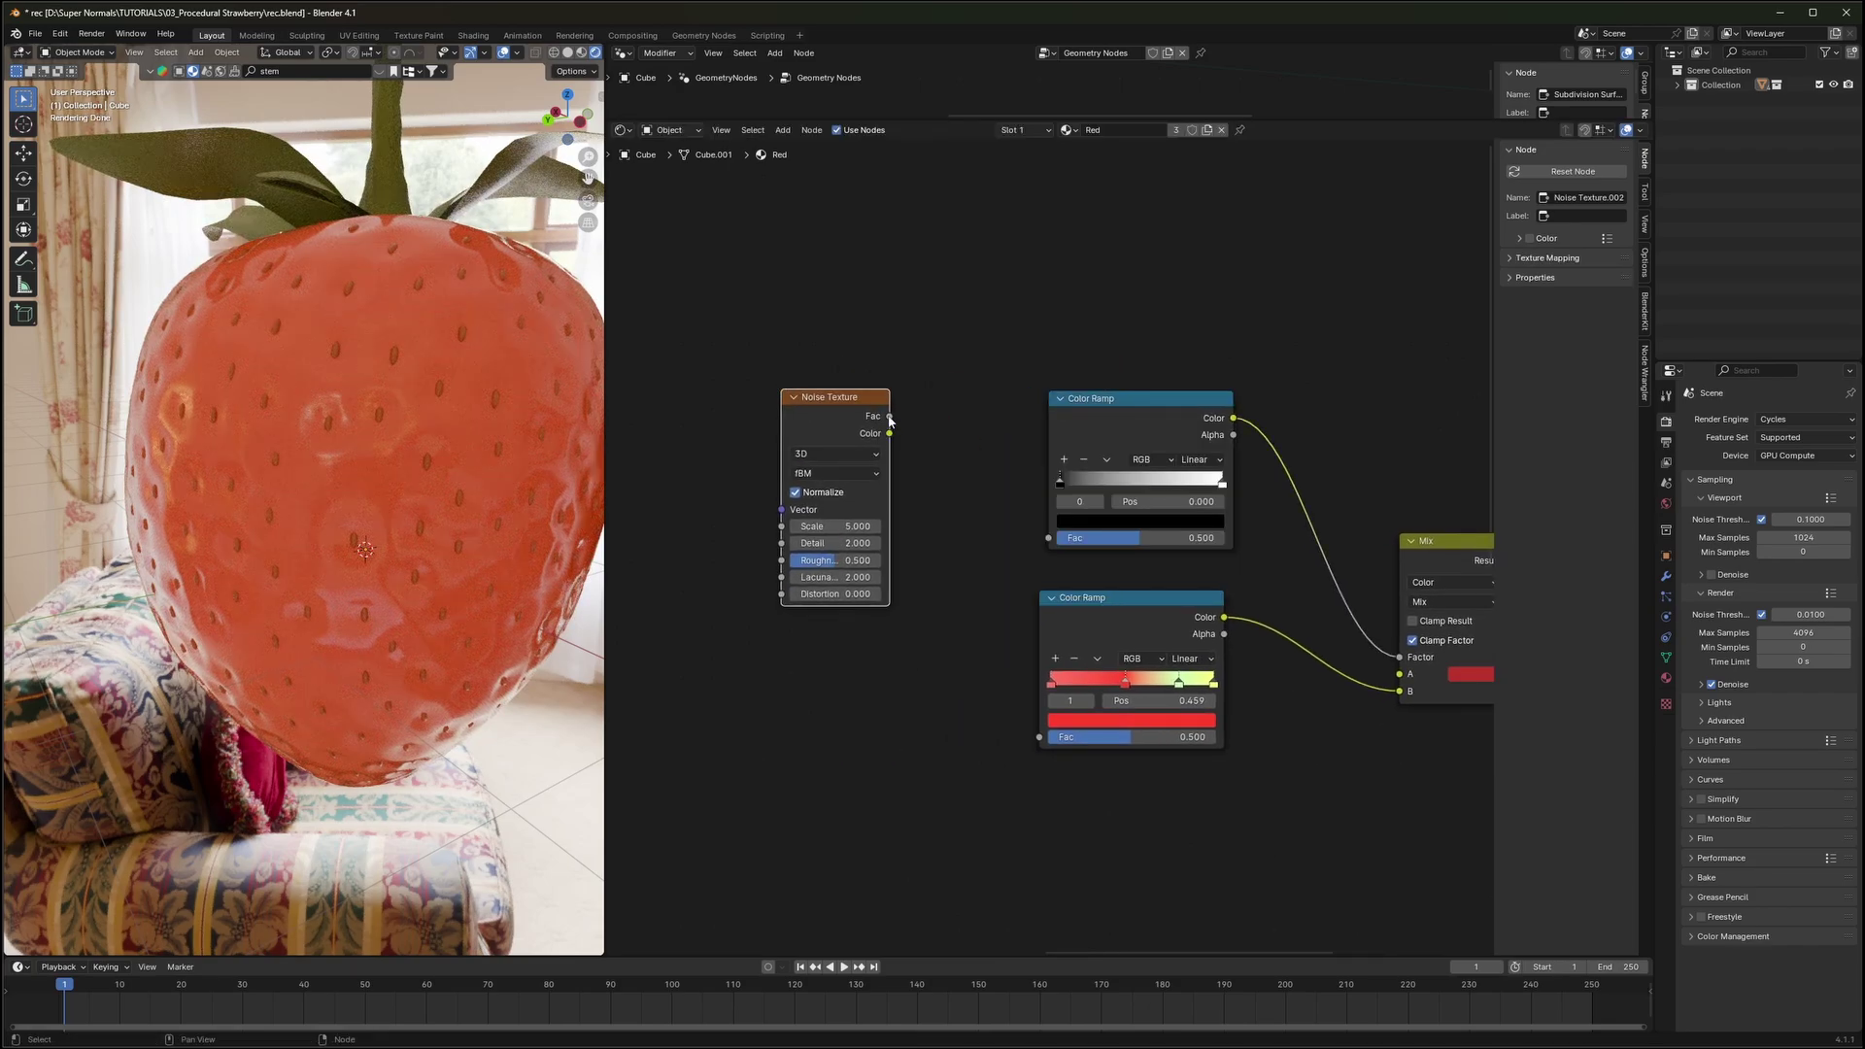
left_click_drag(1047, 541, 1048, 539)
scroll(1047, 540, "up", 3)
left_click_drag(772, 387, 816, 386)
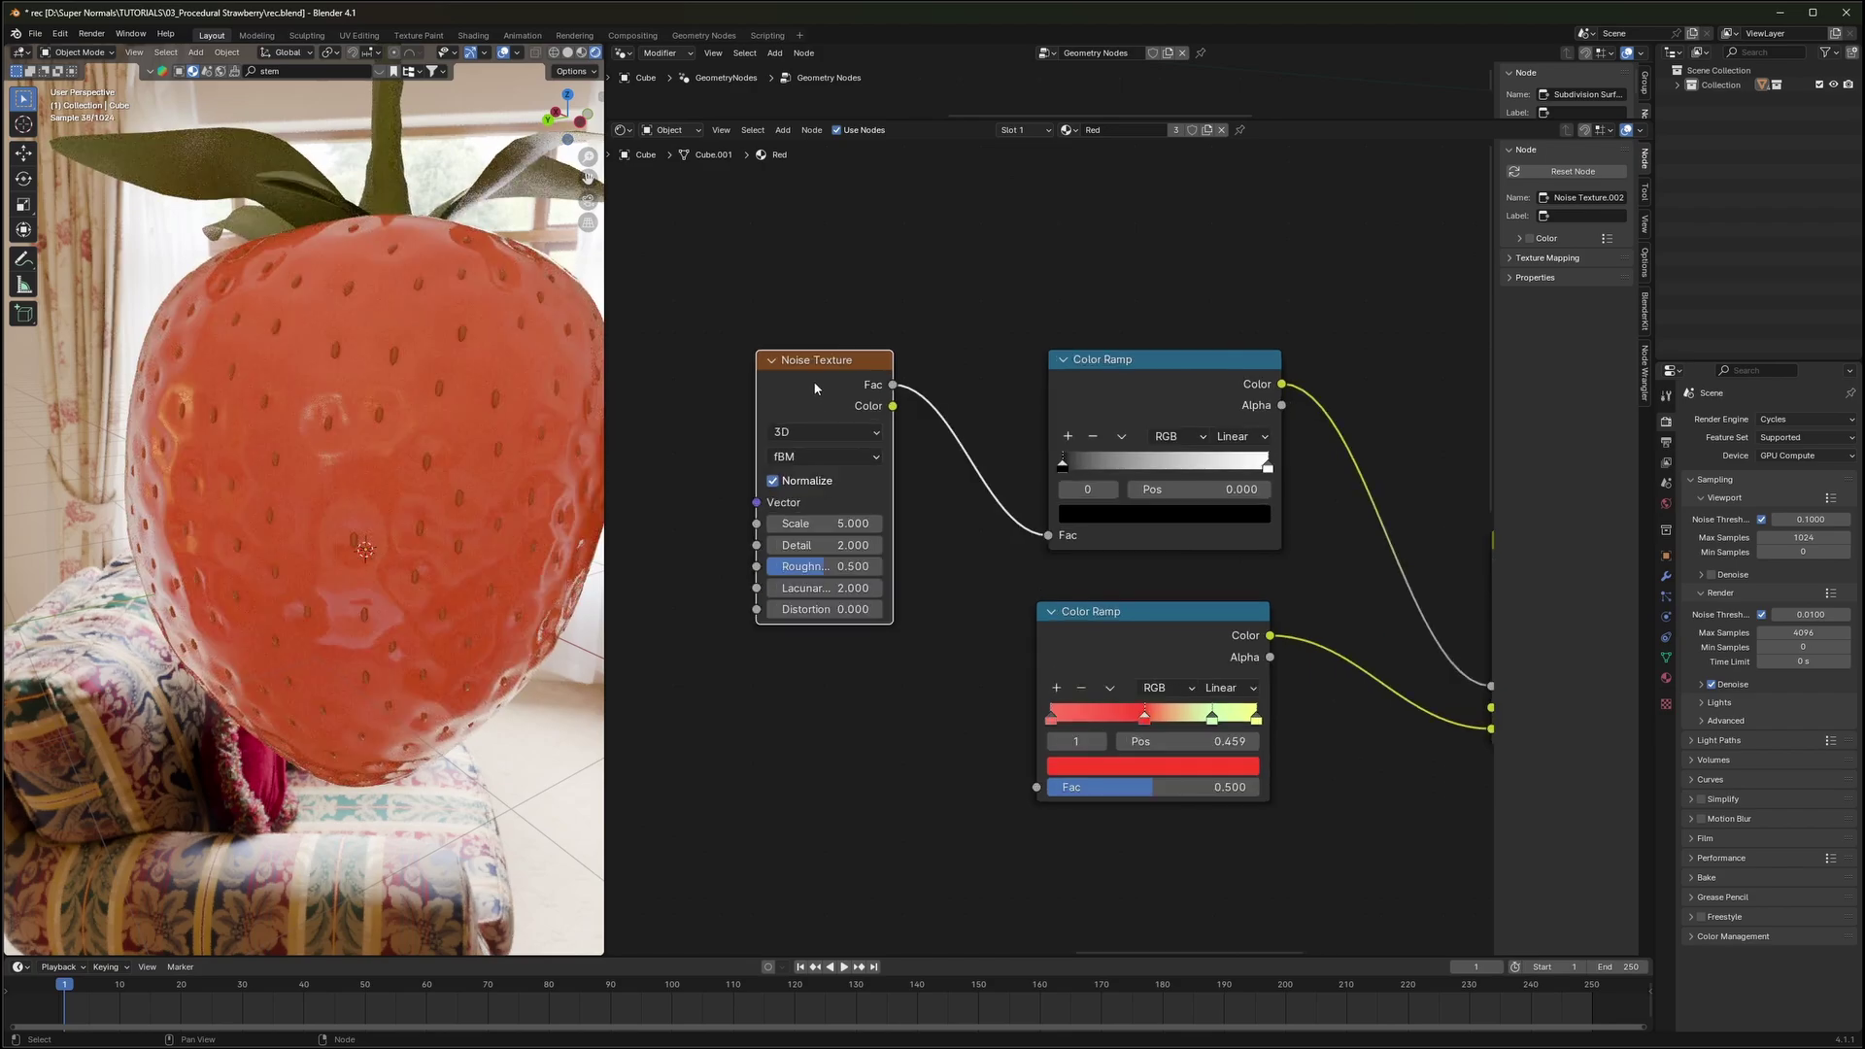
Add linked Texture Coordinate and Mapping nodes to the Noise Texture and set its Scale to about 26.7
key("ctrl+t")
middle_click_drag(750, 345, 1060, 338)
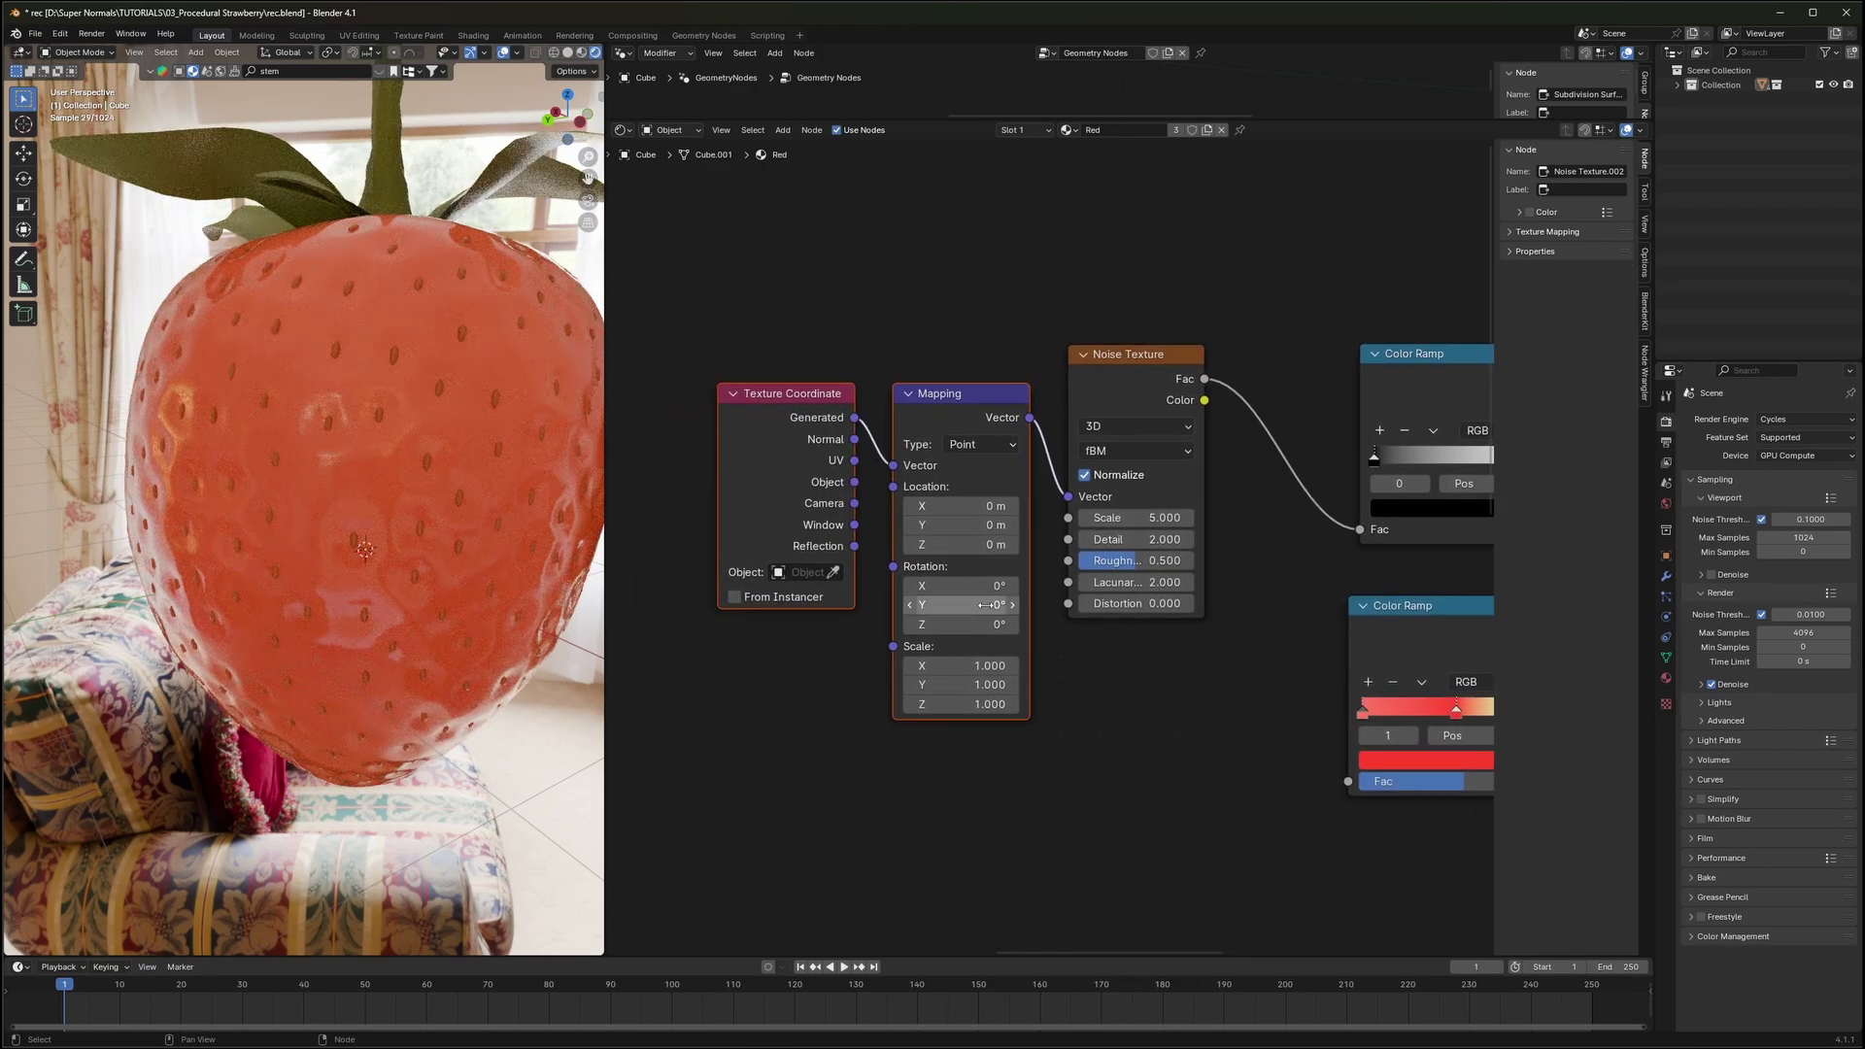
scroll(1049, 539, "down", 1)
left_click_drag(904, 539, 1108, 538)
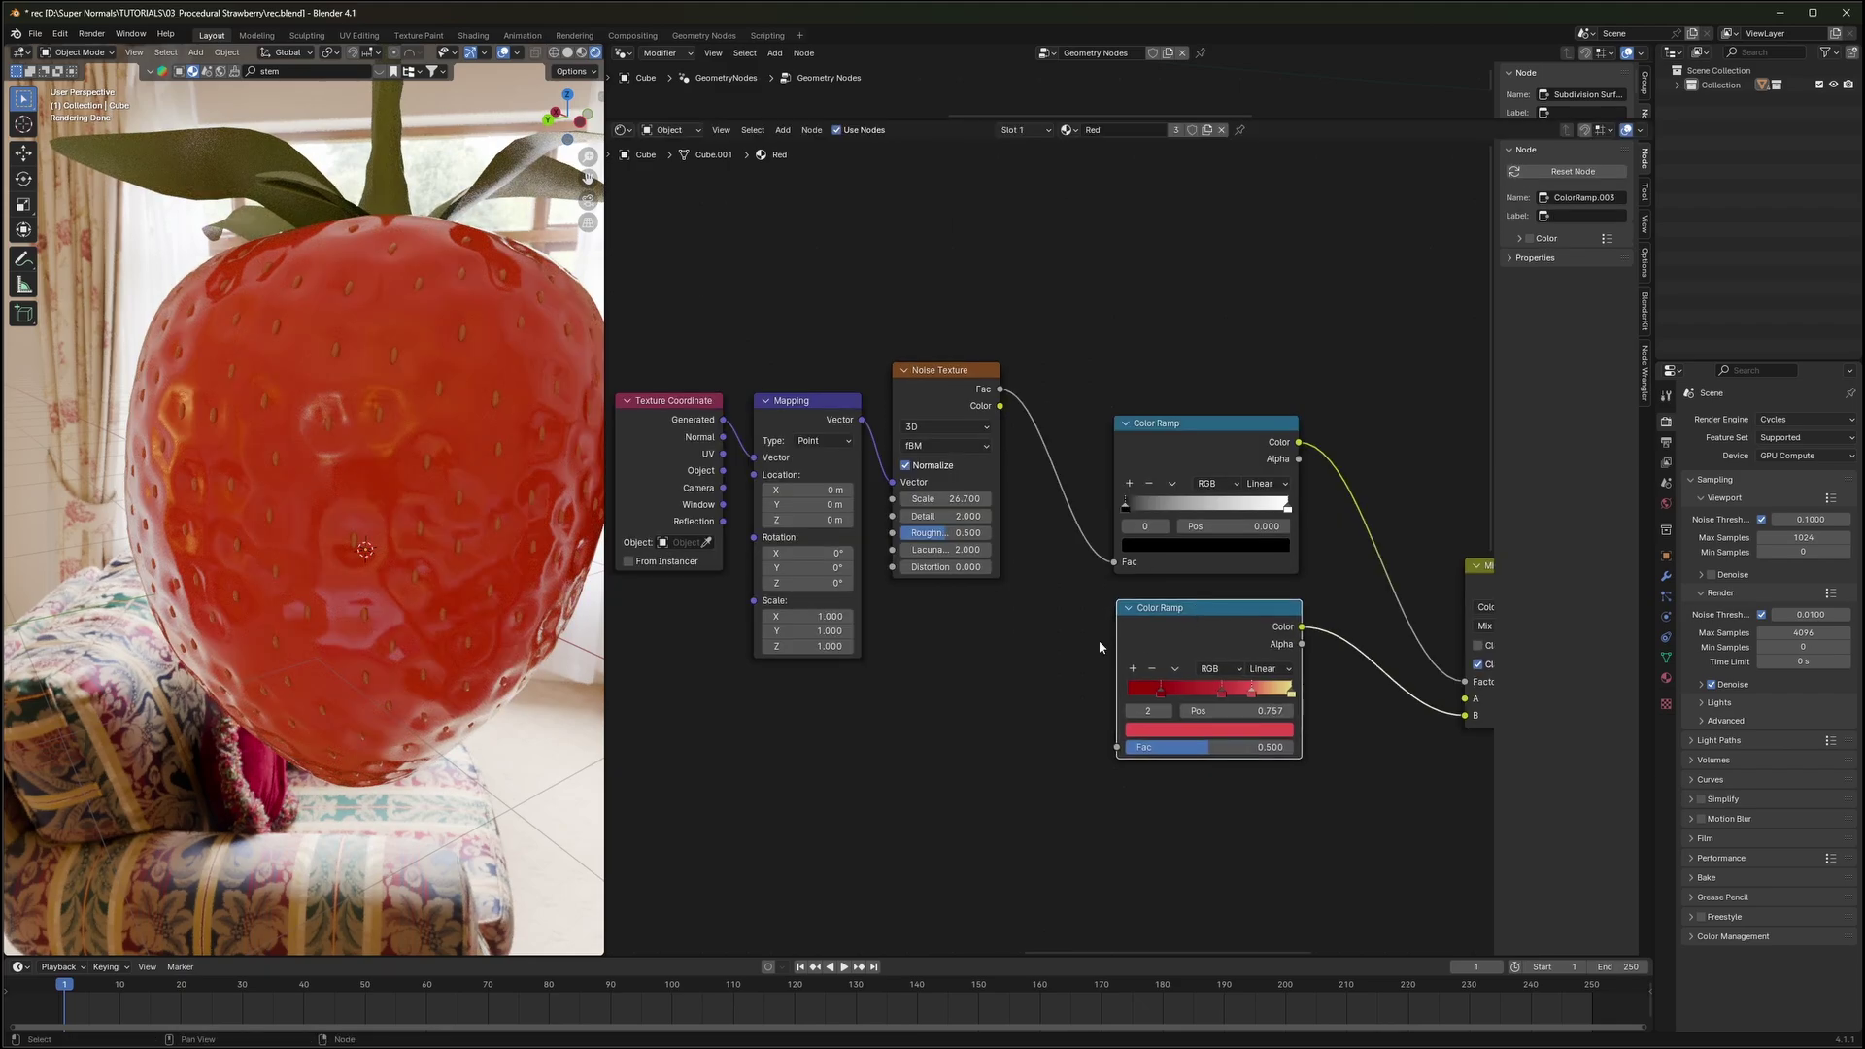
Add a Gradient Texture node before the lower Color Ramp and connect its Fac output to the ramp's Fac input
scroll(1099, 639, "up", 2)
middle_click_drag(1071, 697, 1106, 627)
key("shift+a")
left_click(962, 607)
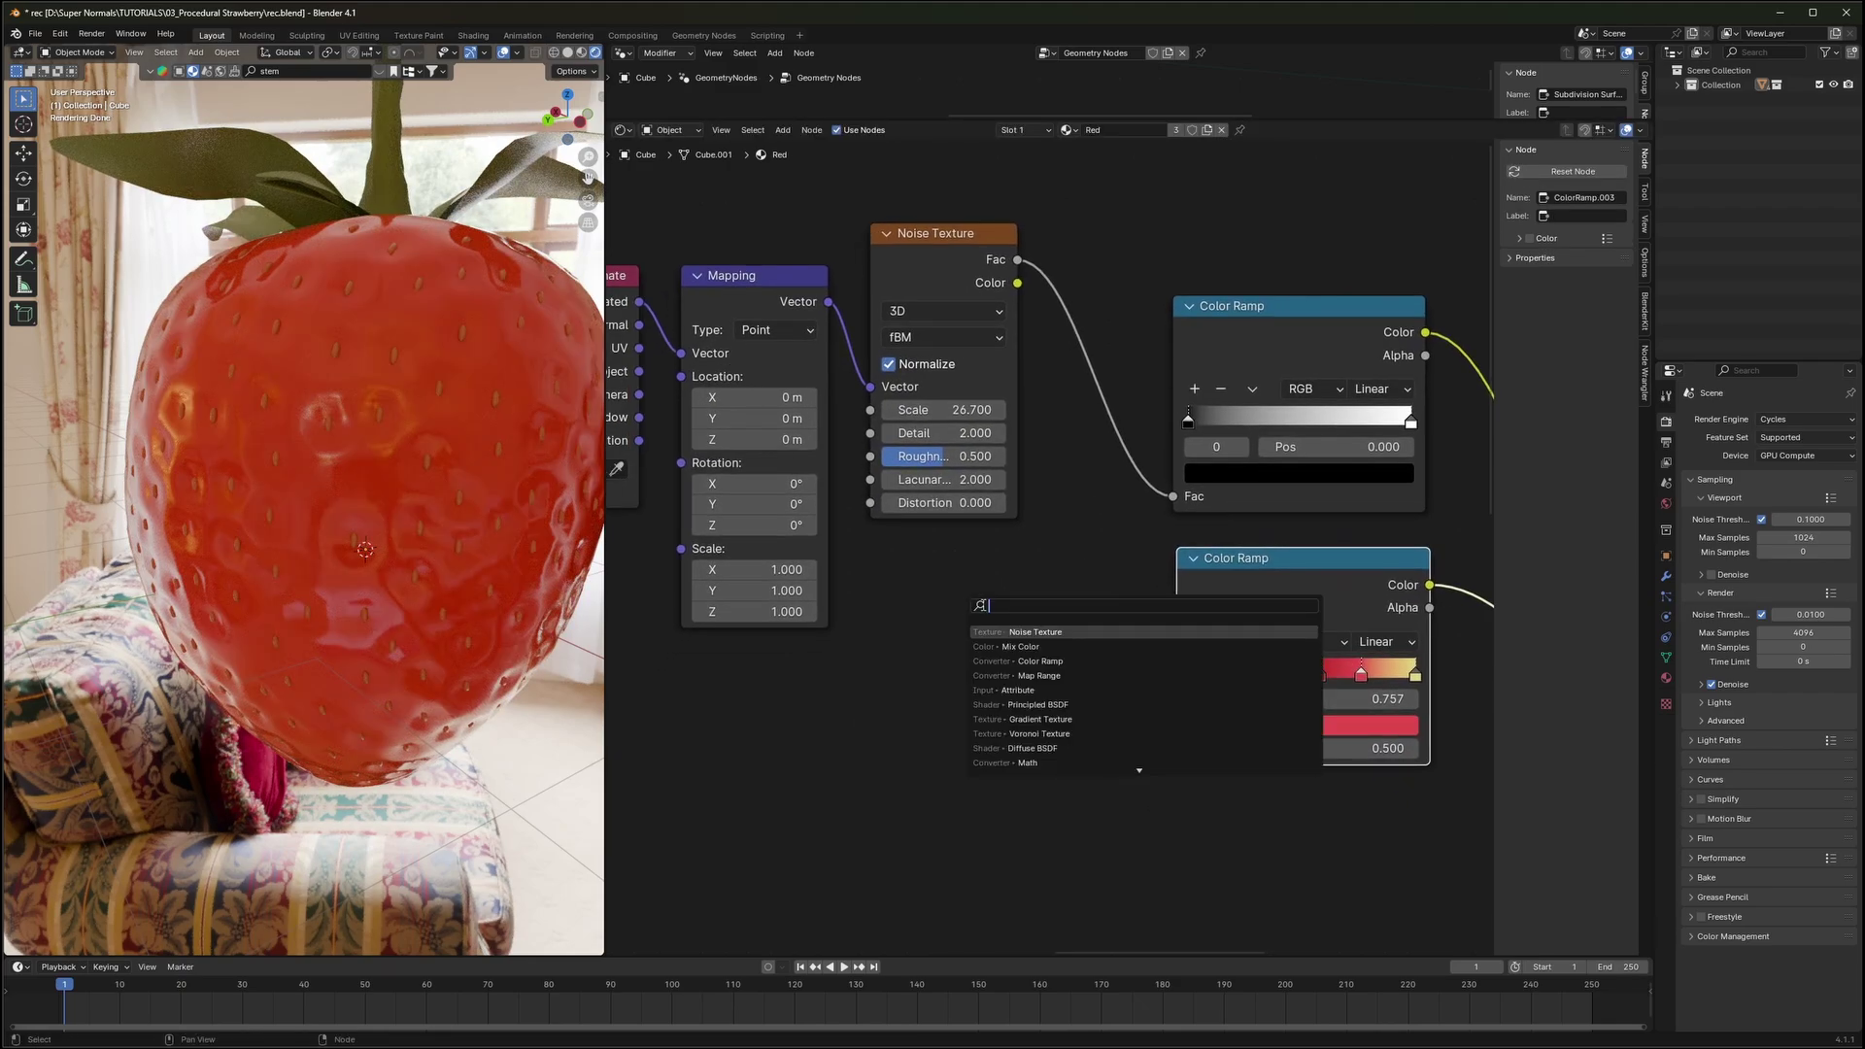
type("gr")
key("Return")
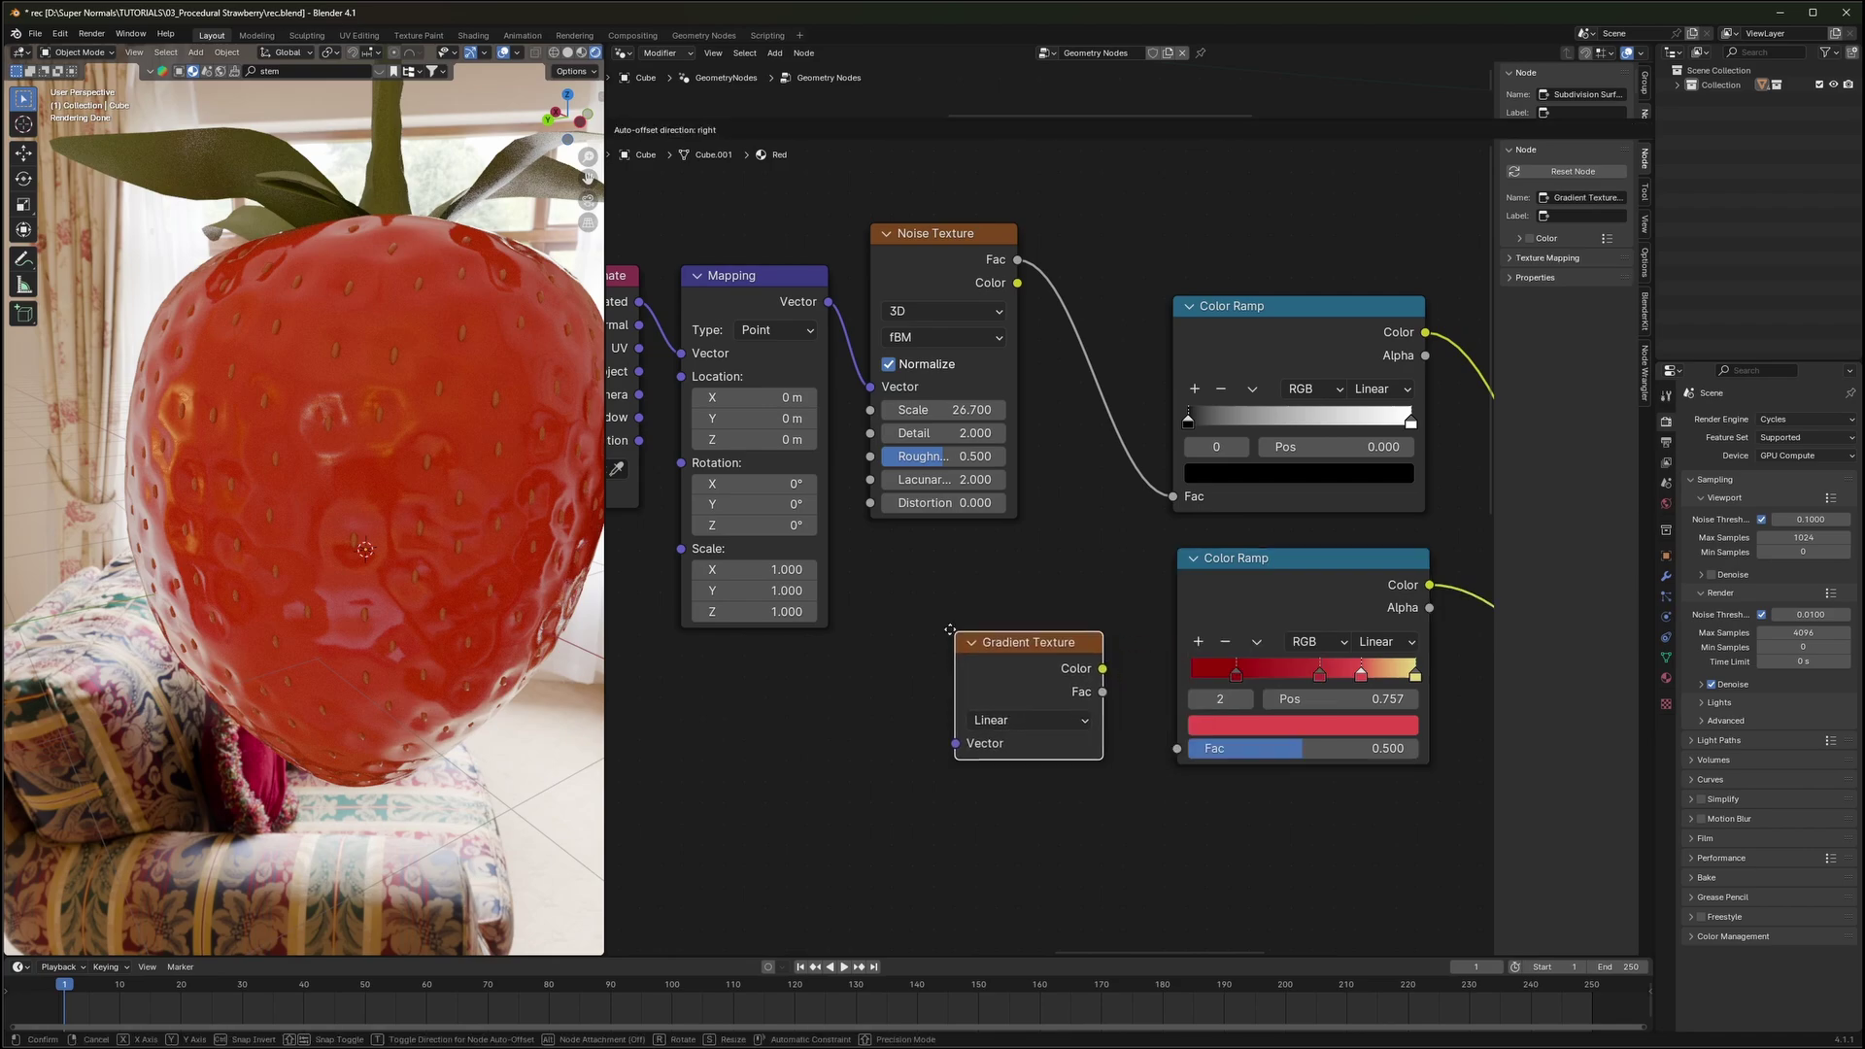
left_click(1089, 663)
left_click_drag(1032, 650, 1015, 656)
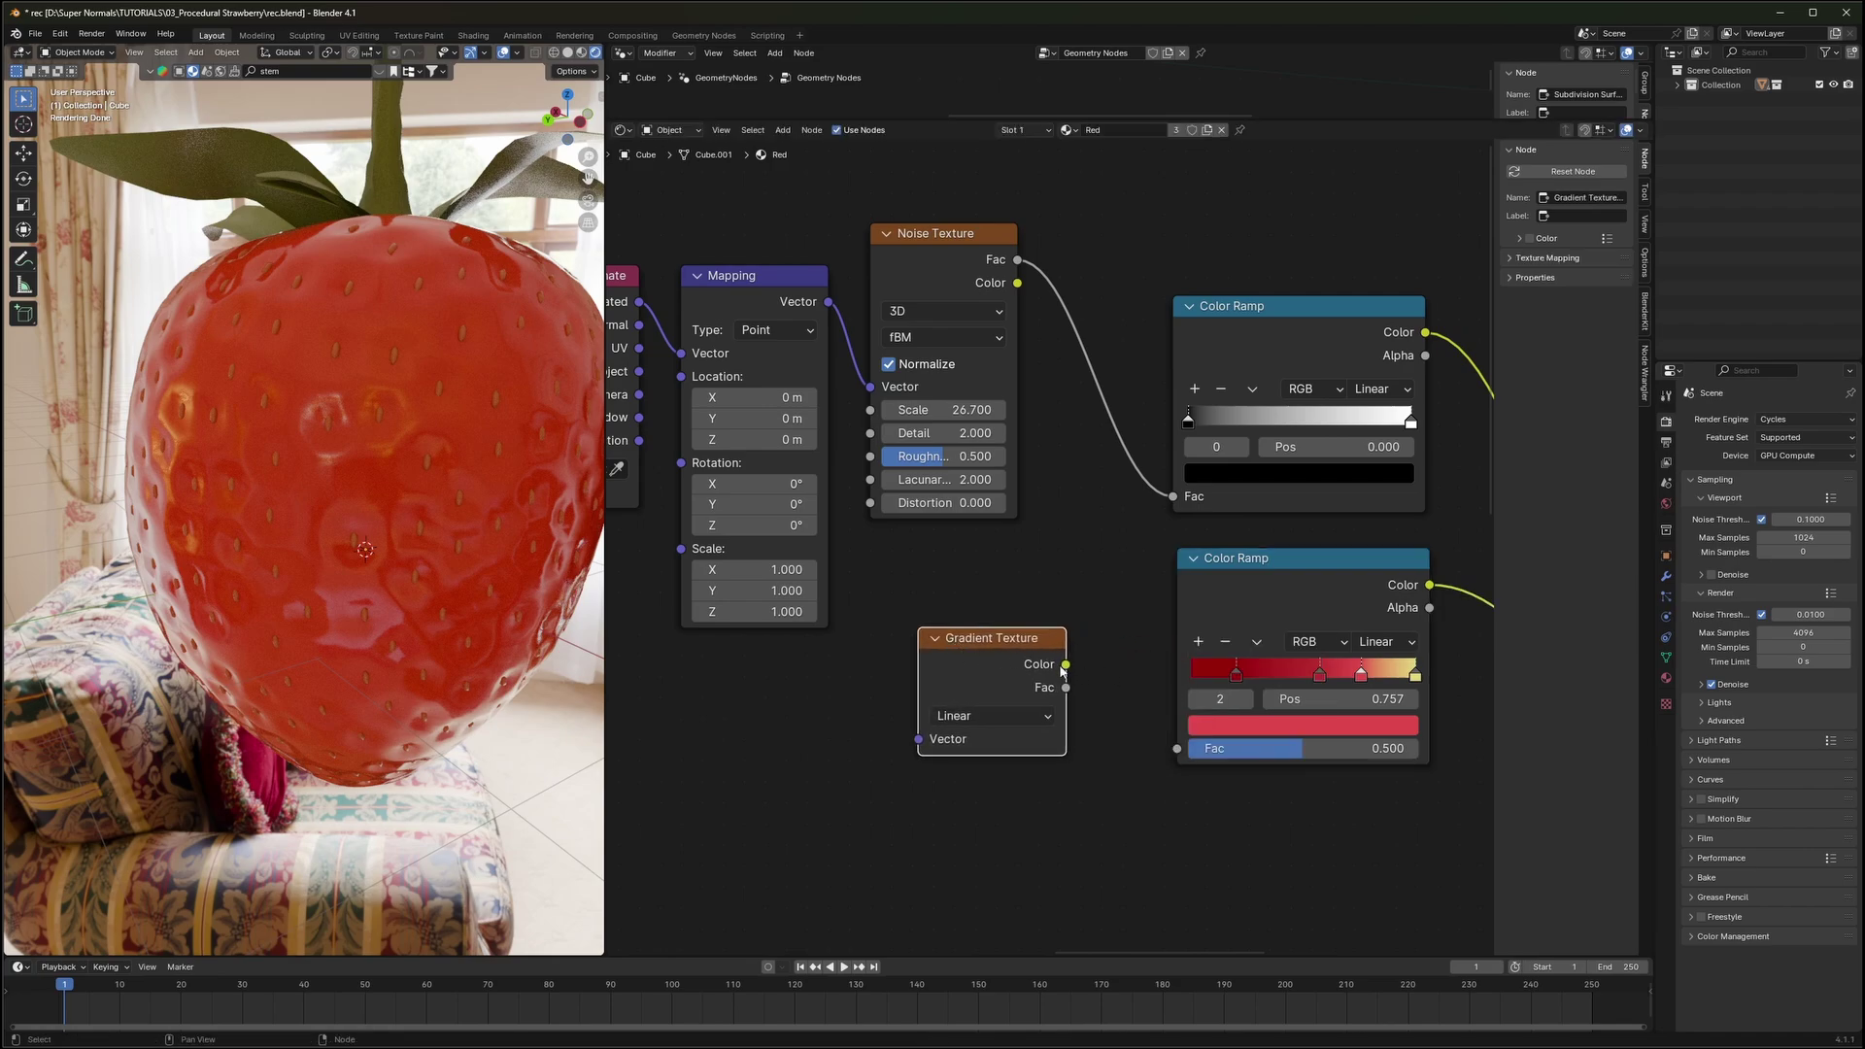
middle_click_drag(970, 356, 940, 350)
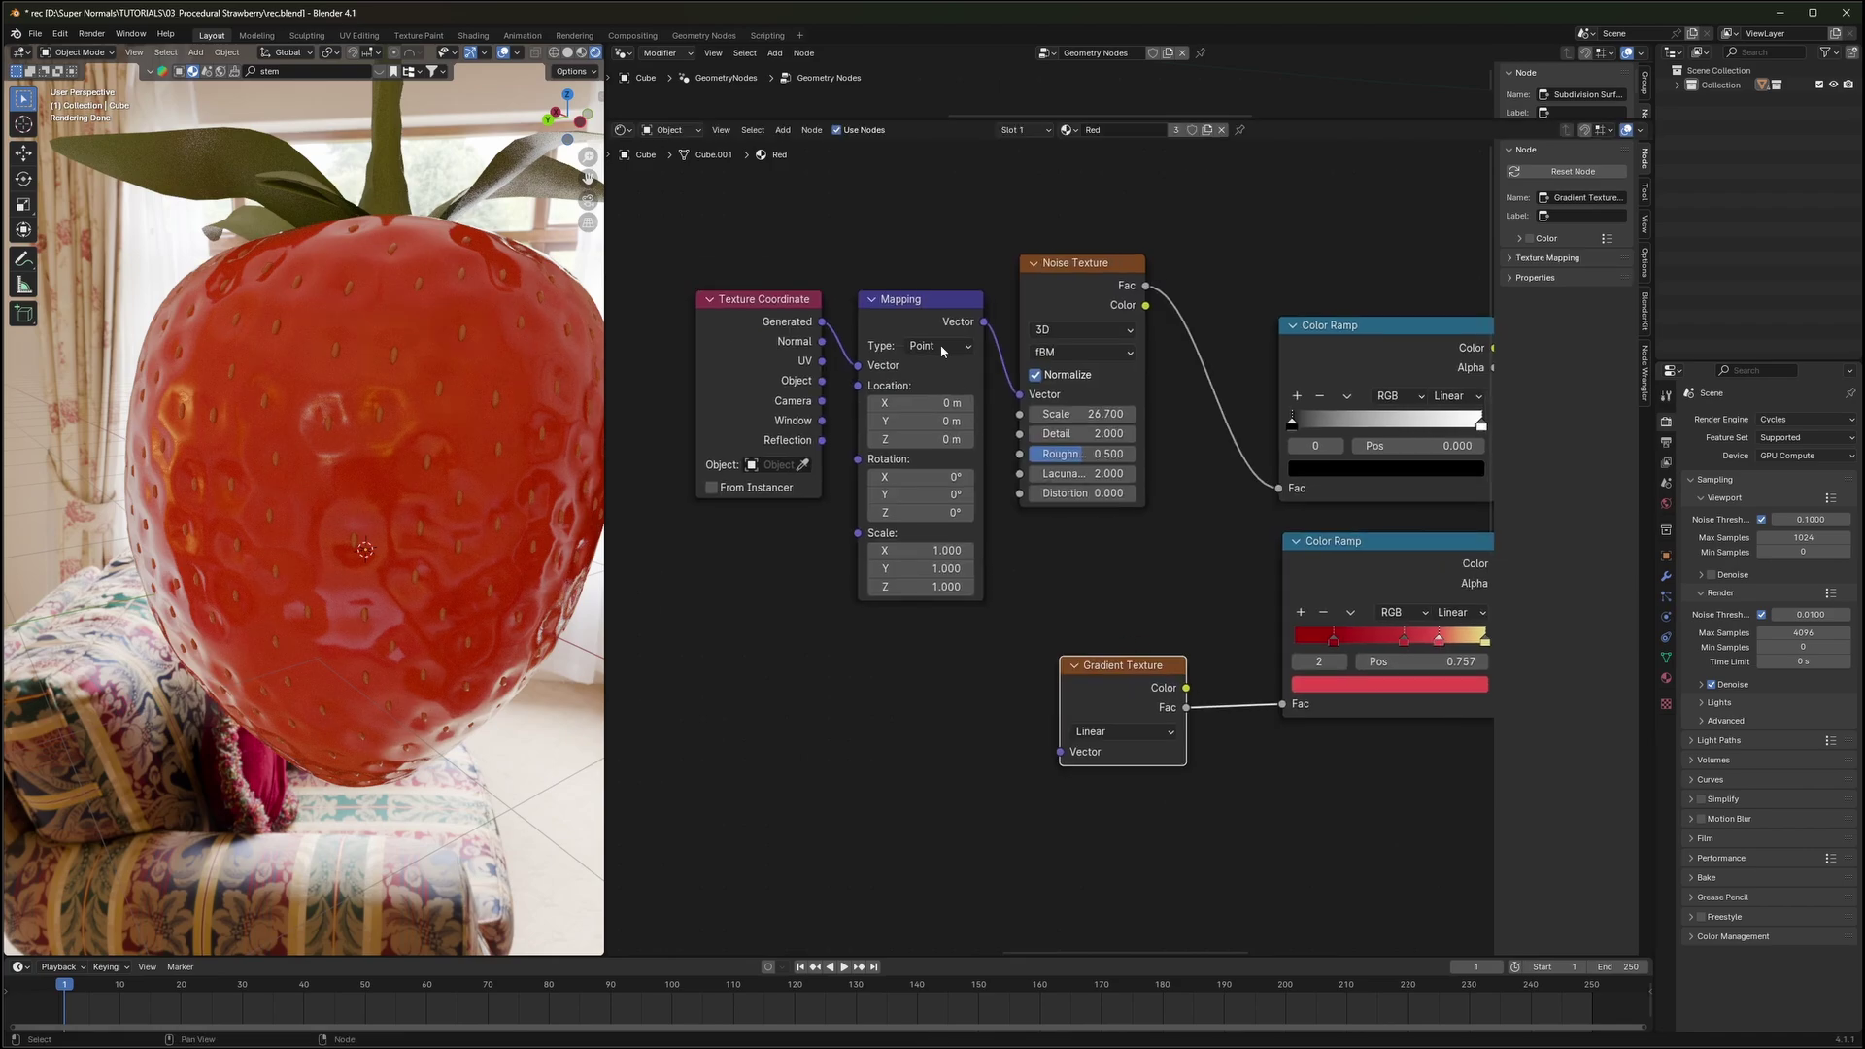
Duplicate the Texture Coordinate and Mapping nodes below the originals and connect the copied Mapping's Vector to the Gradient Texture
left_click_drag(940, 212, 804, 399)
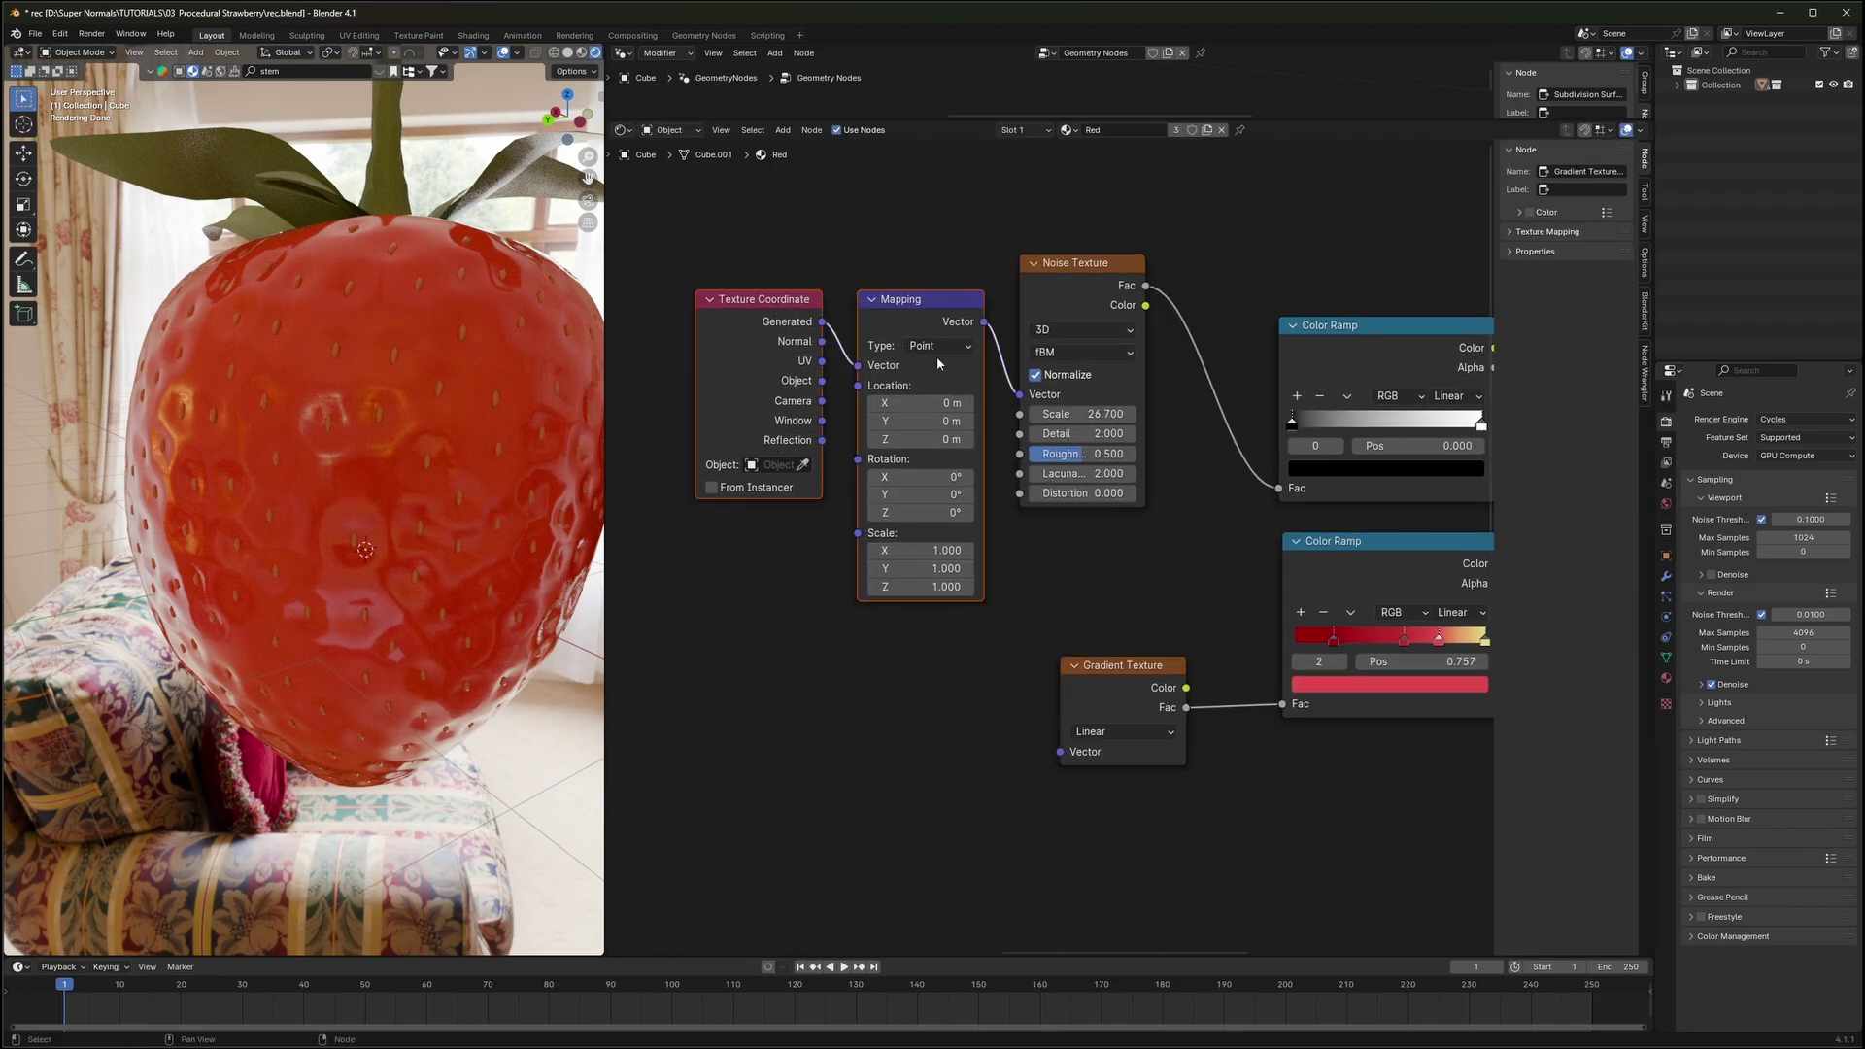
key("shift+d")
left_click(932, 723)
left_click(994, 687)
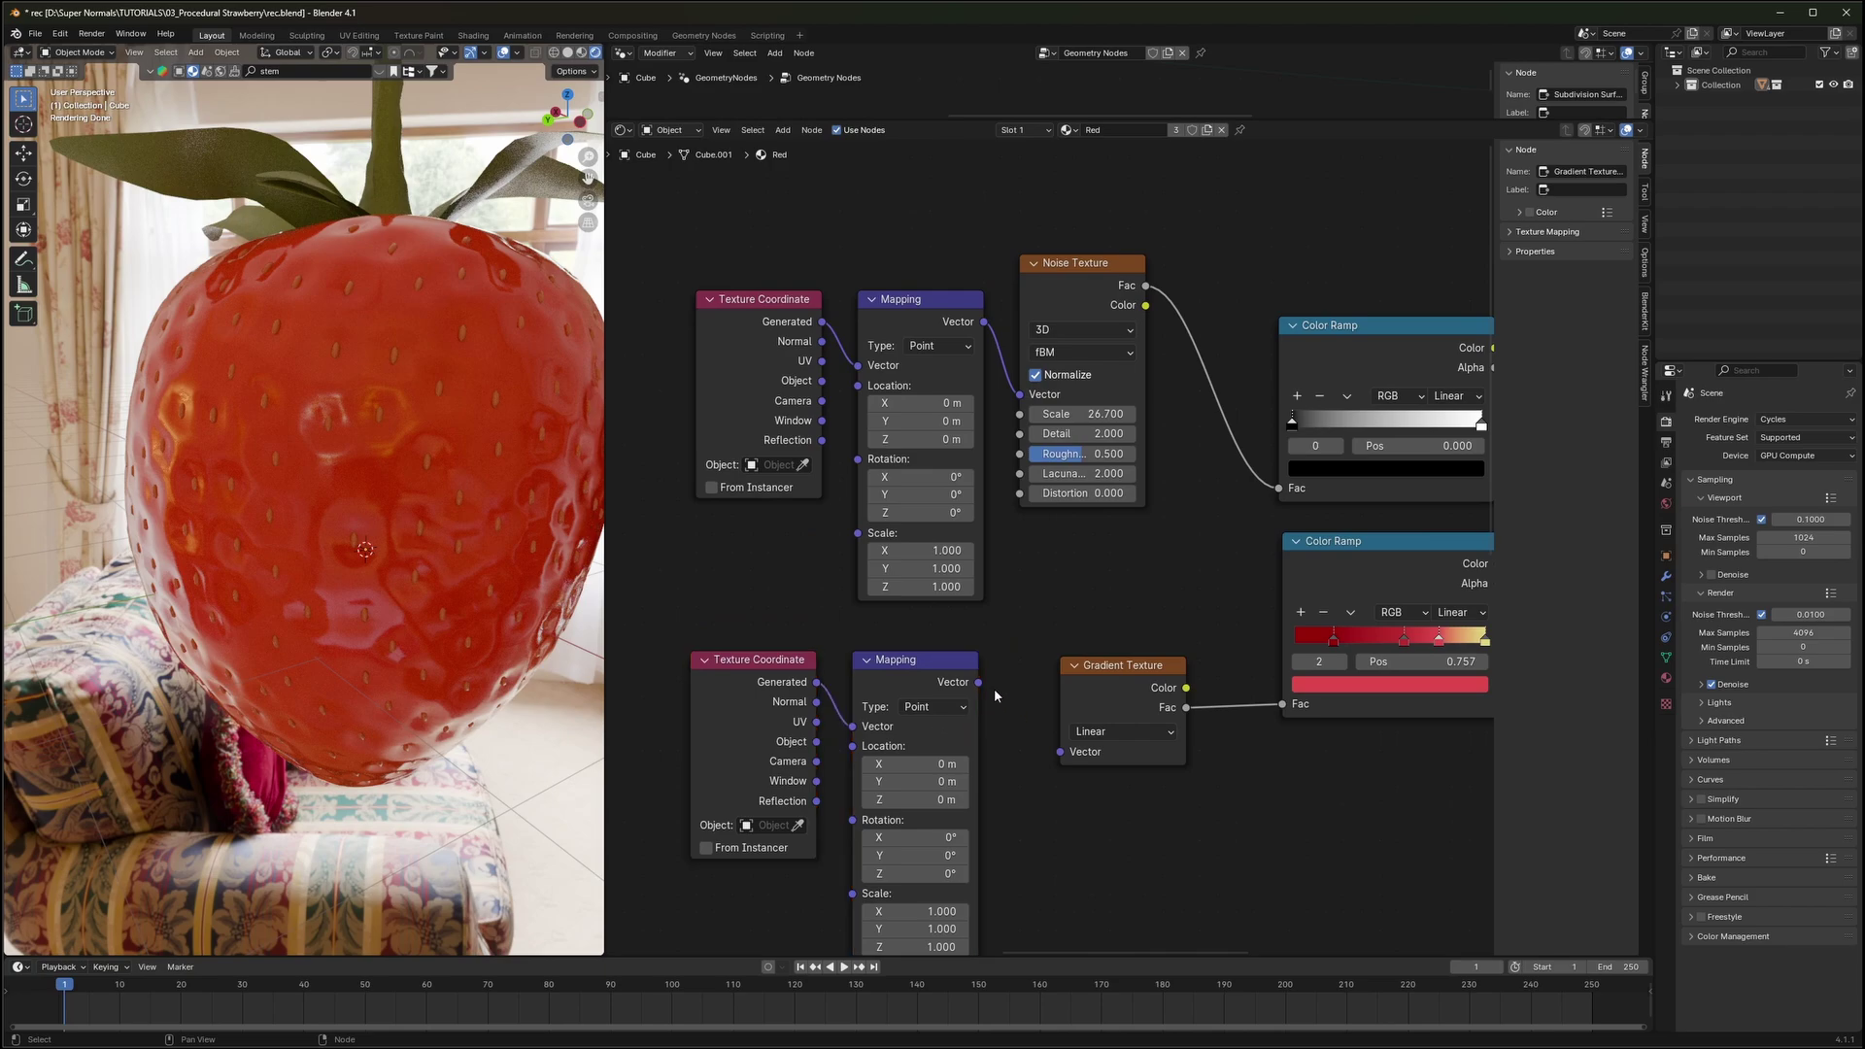
left_click_drag(994, 691, 1061, 754)
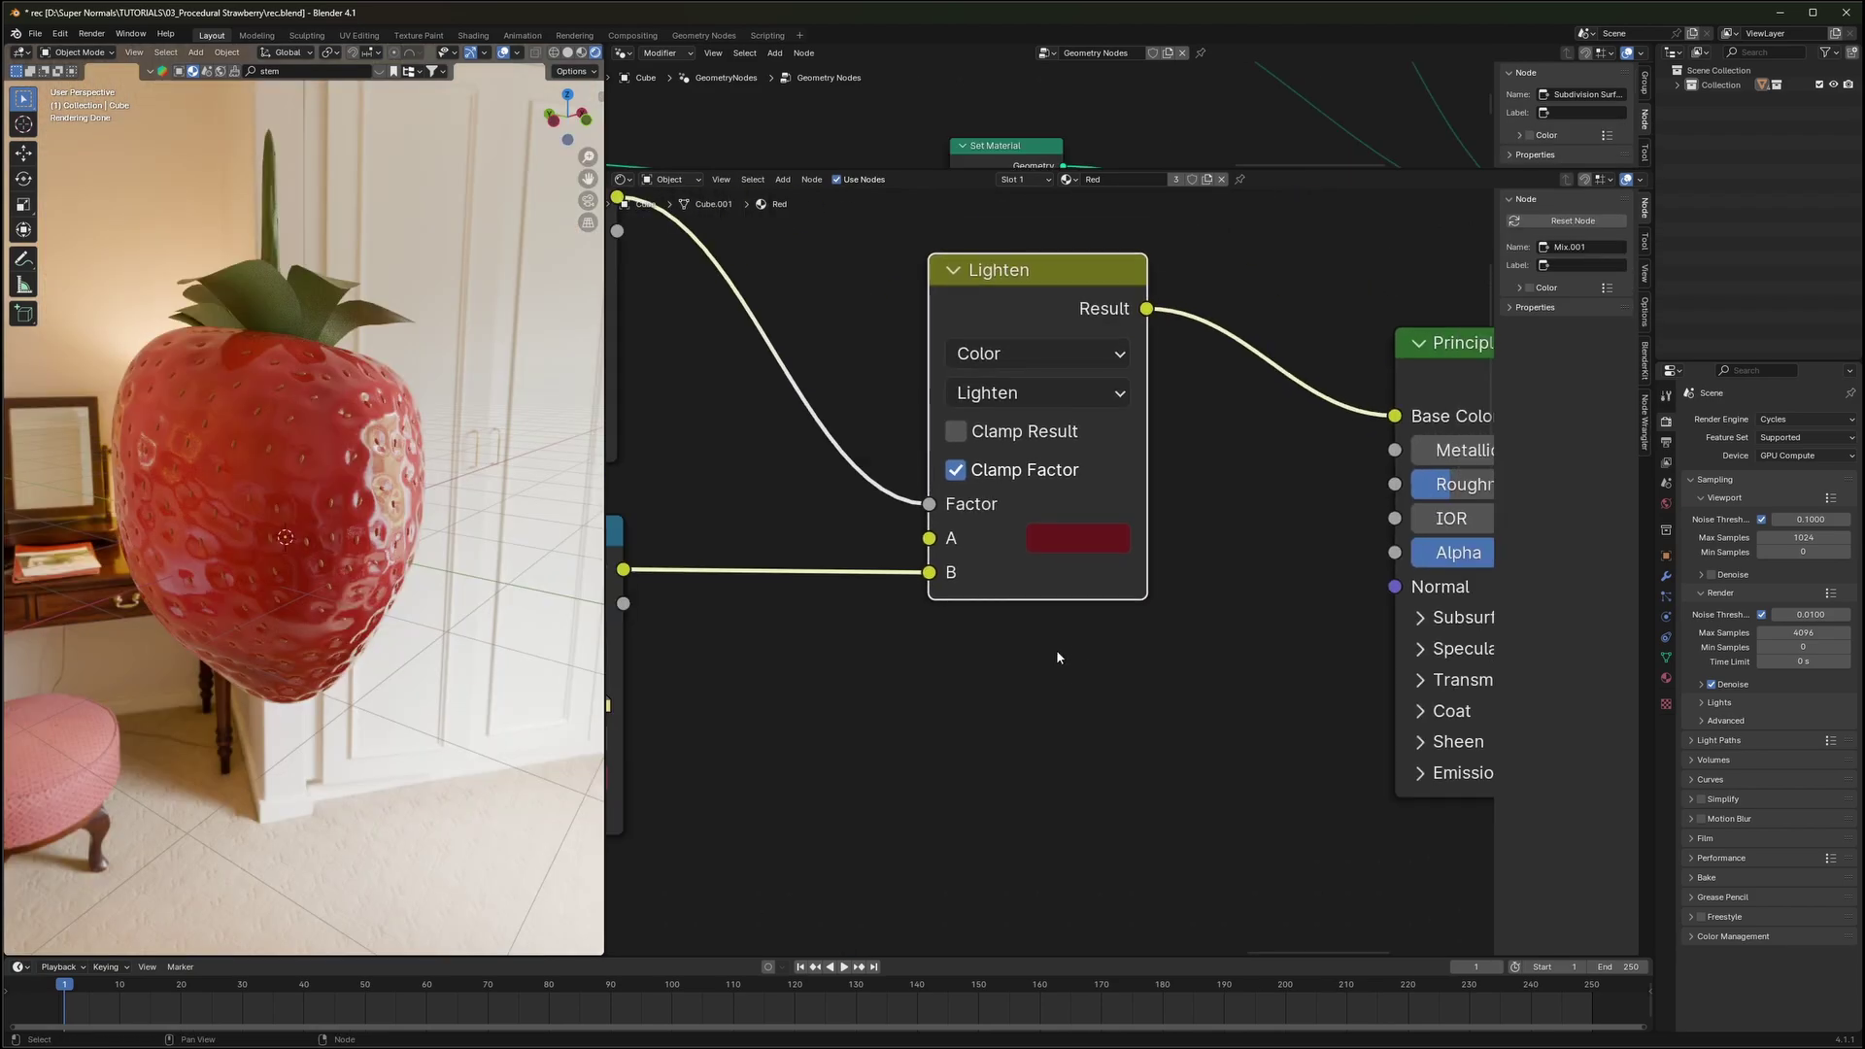
Darken the Lighten mix node's A color to a very dark red, hex 2D0302
scroll(1077, 551, "down", 1)
left_click(1078, 544)
left_click_drag(1305, 251, 1317, 295)
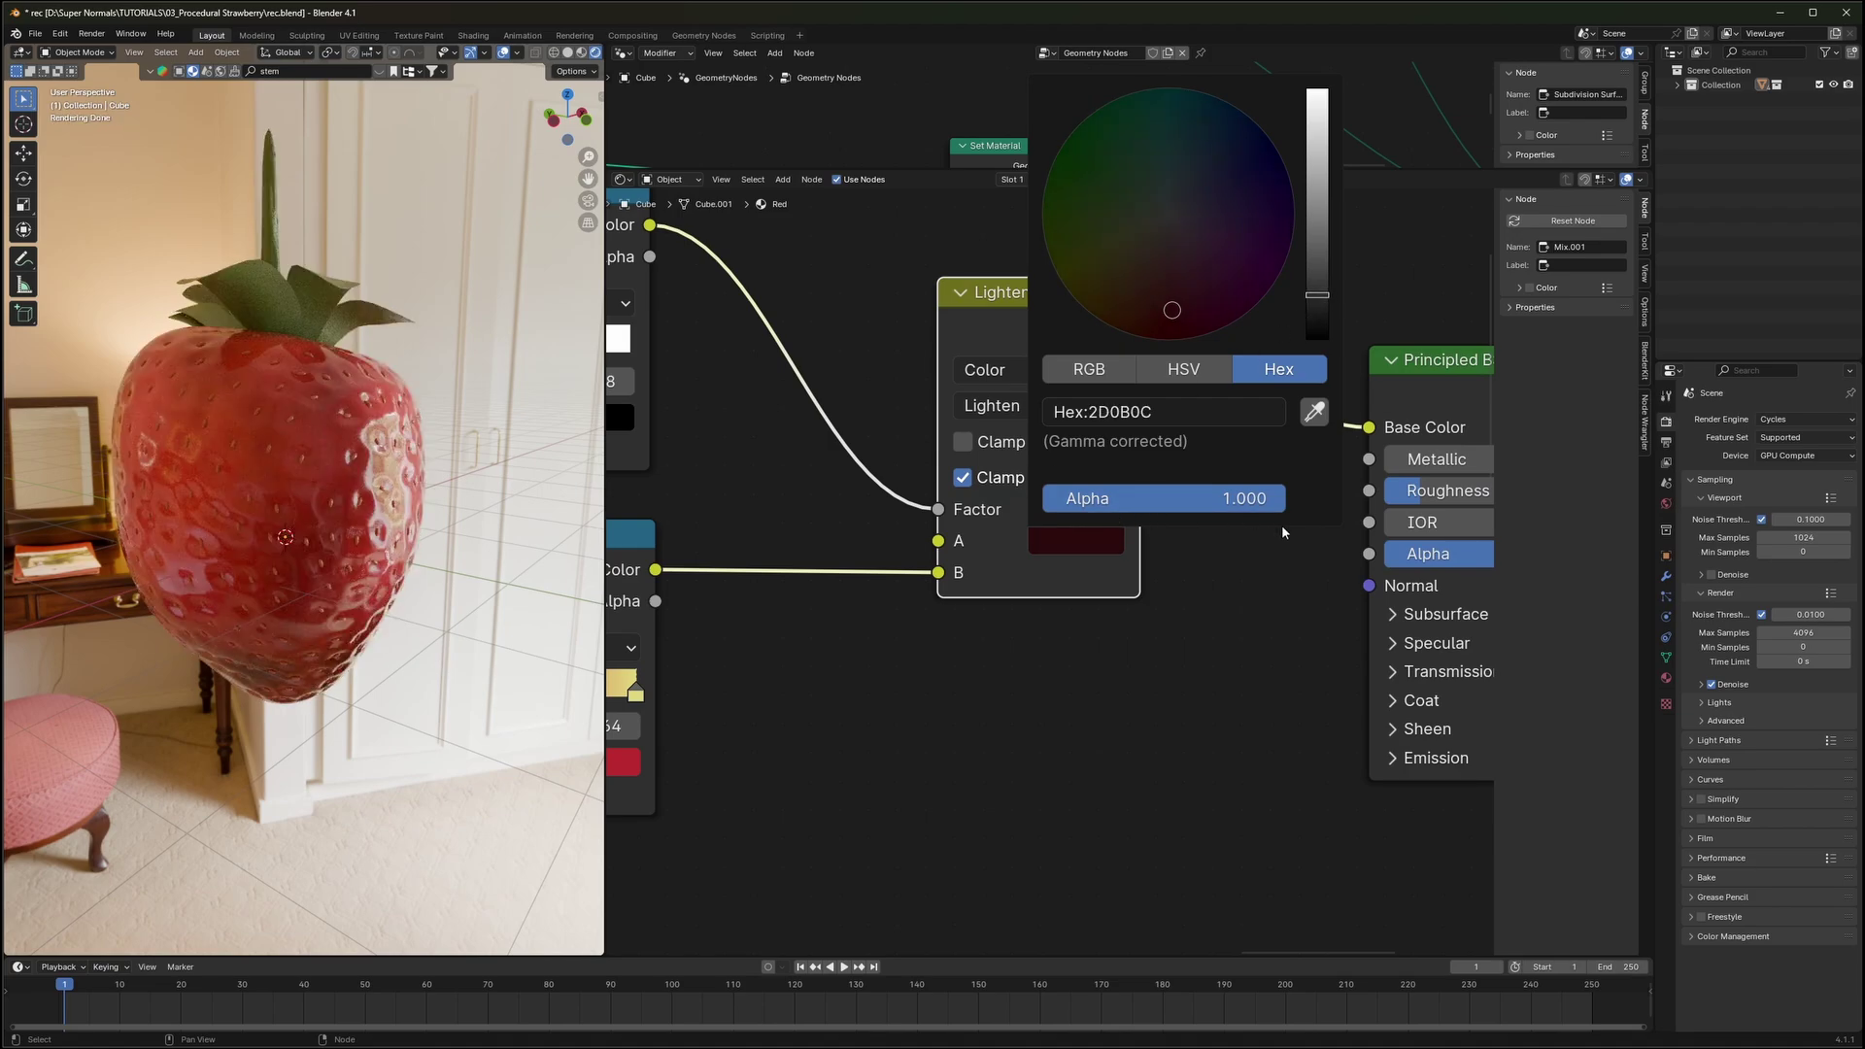
left_click(1102, 536)
left_click_drag(1172, 309, 1166, 333)
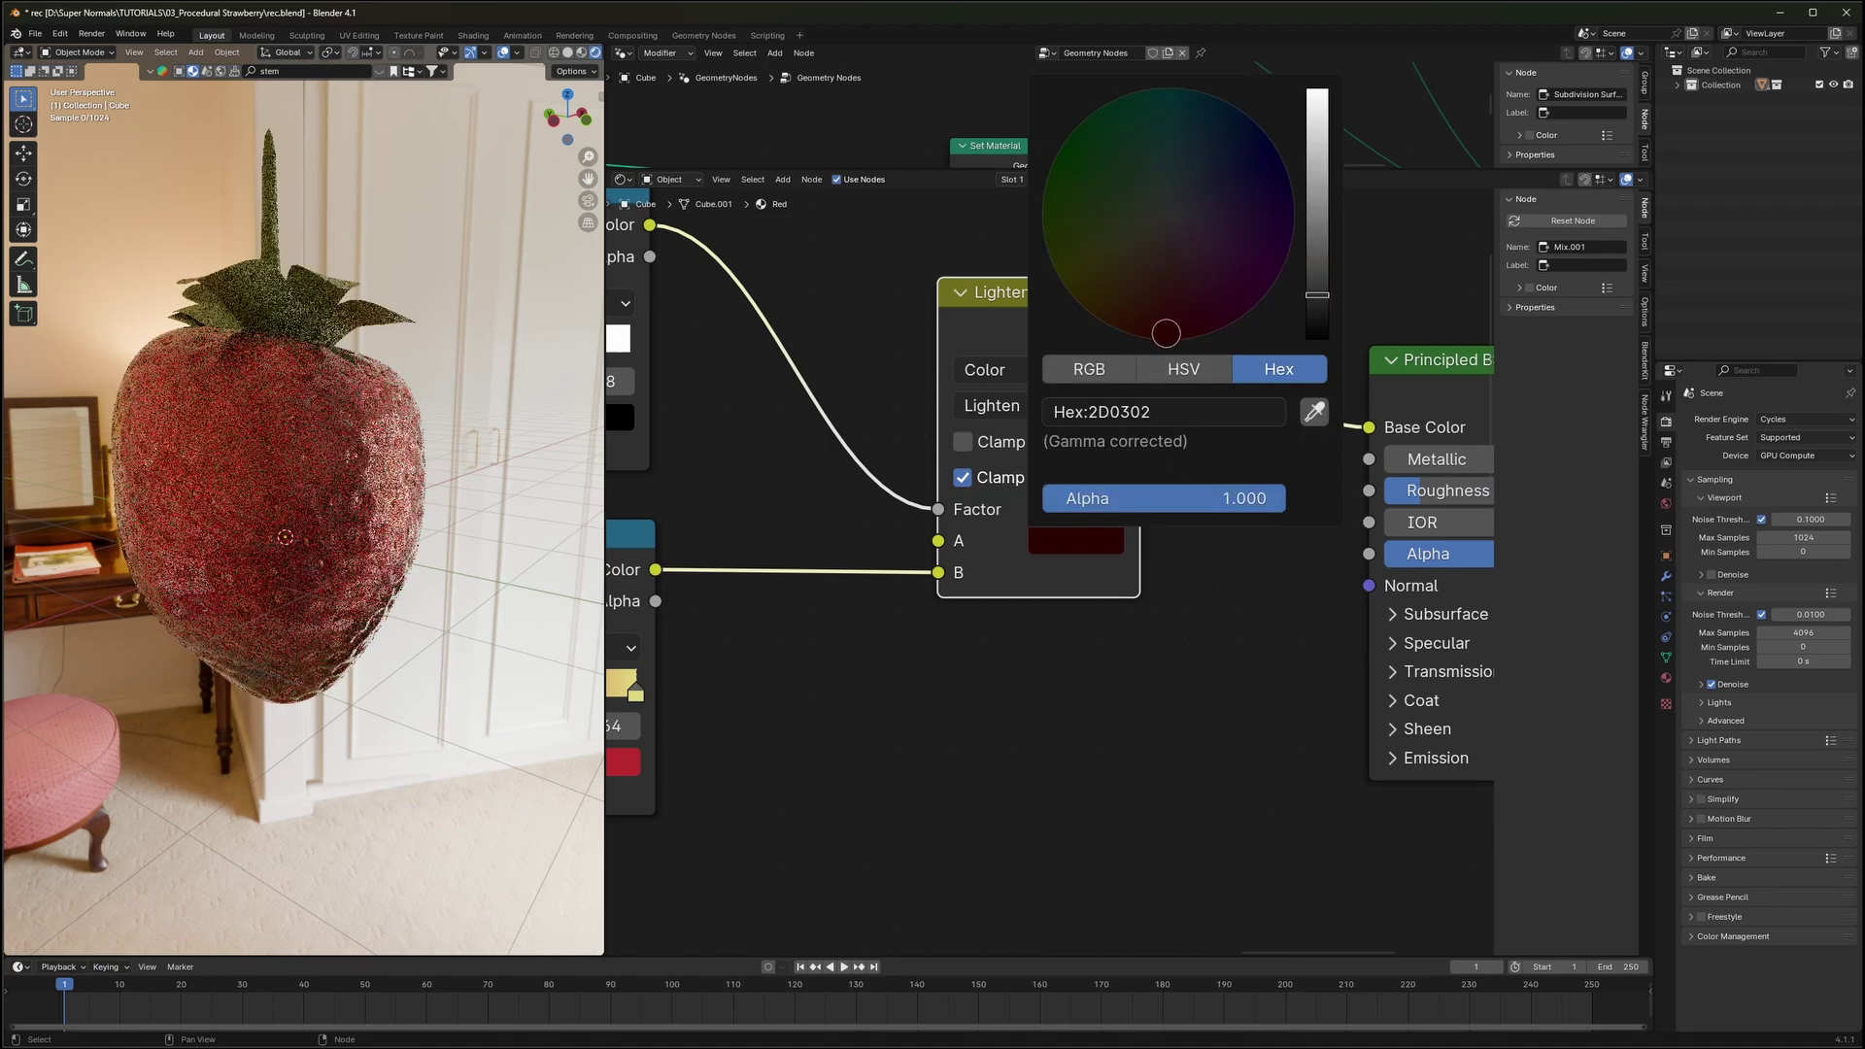
Set the Scale of the Noise Texture feeding the upper Color Ramp to 2.41 and save the file
middle_click_drag(437, 518, 486, 503)
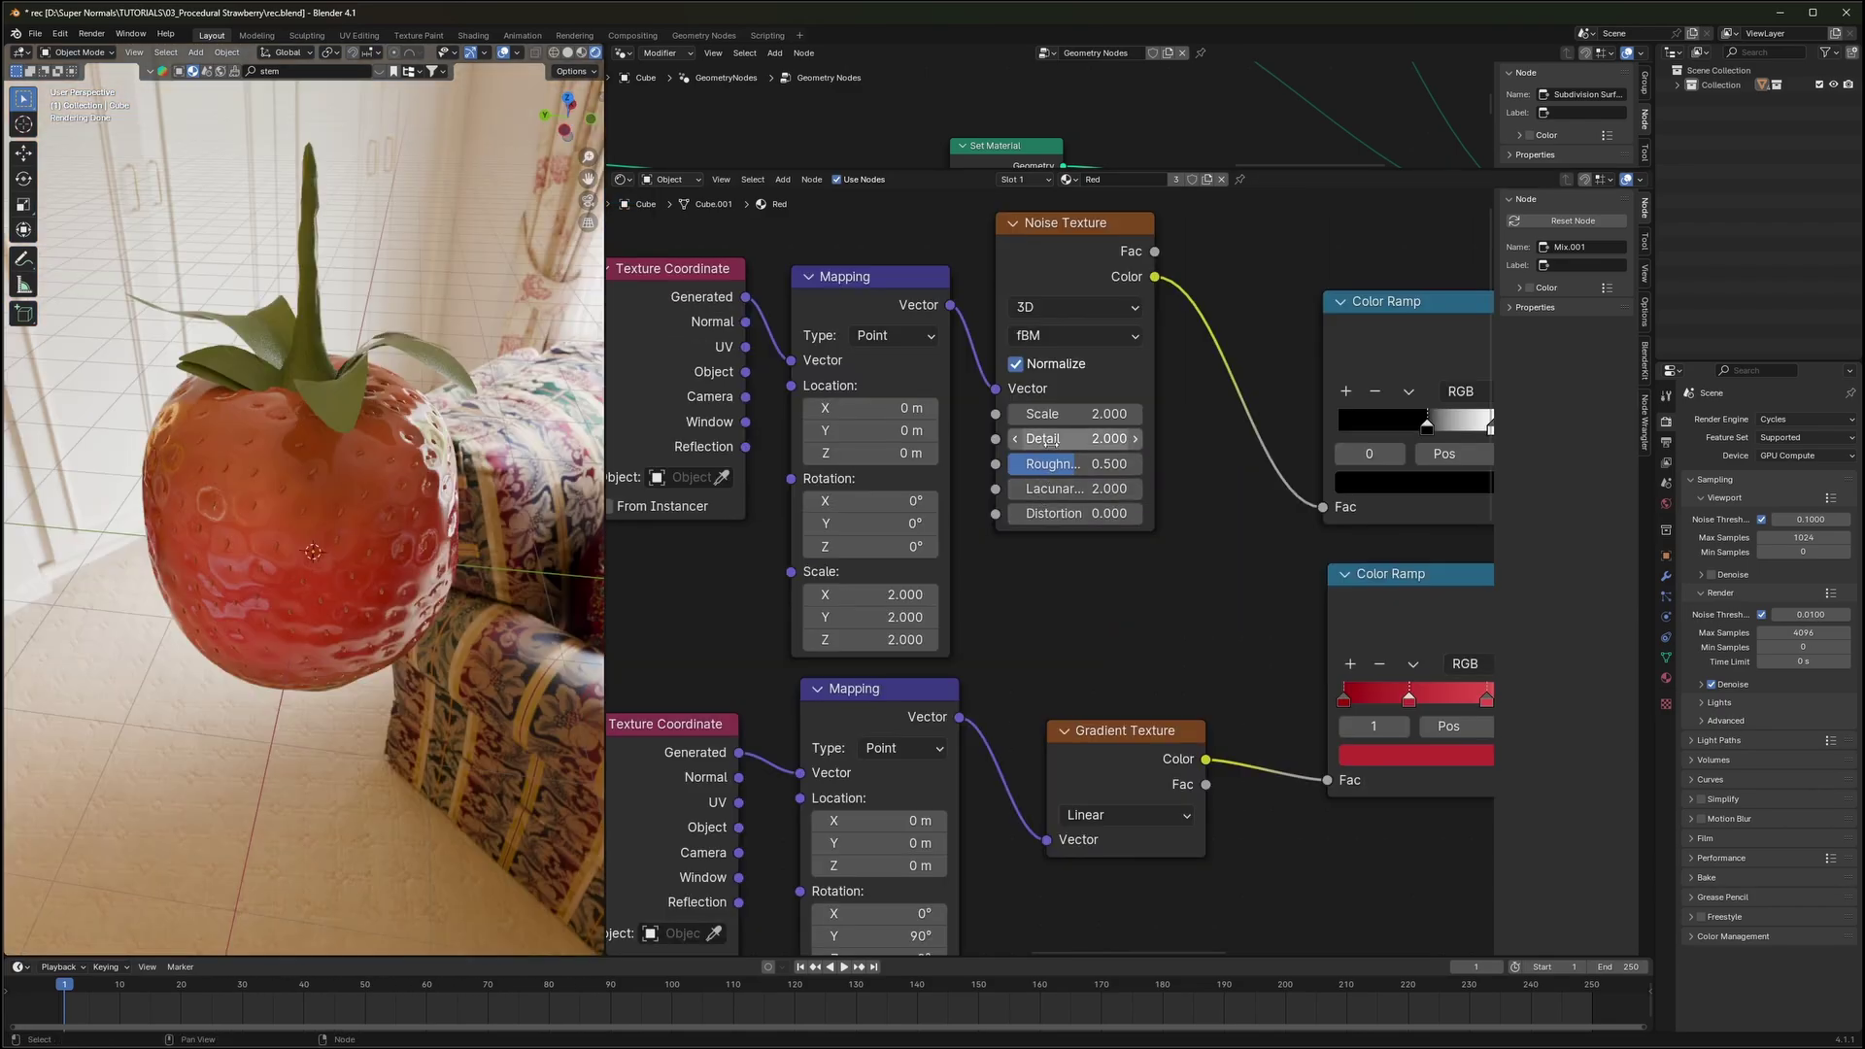
mouse_move(1069, 414)
left_mouse_down()
mouse_move(1098, 414)
mouse_move(1069, 414)
left_mouse_up()
middle_click_drag(383, 608, 320, 445)
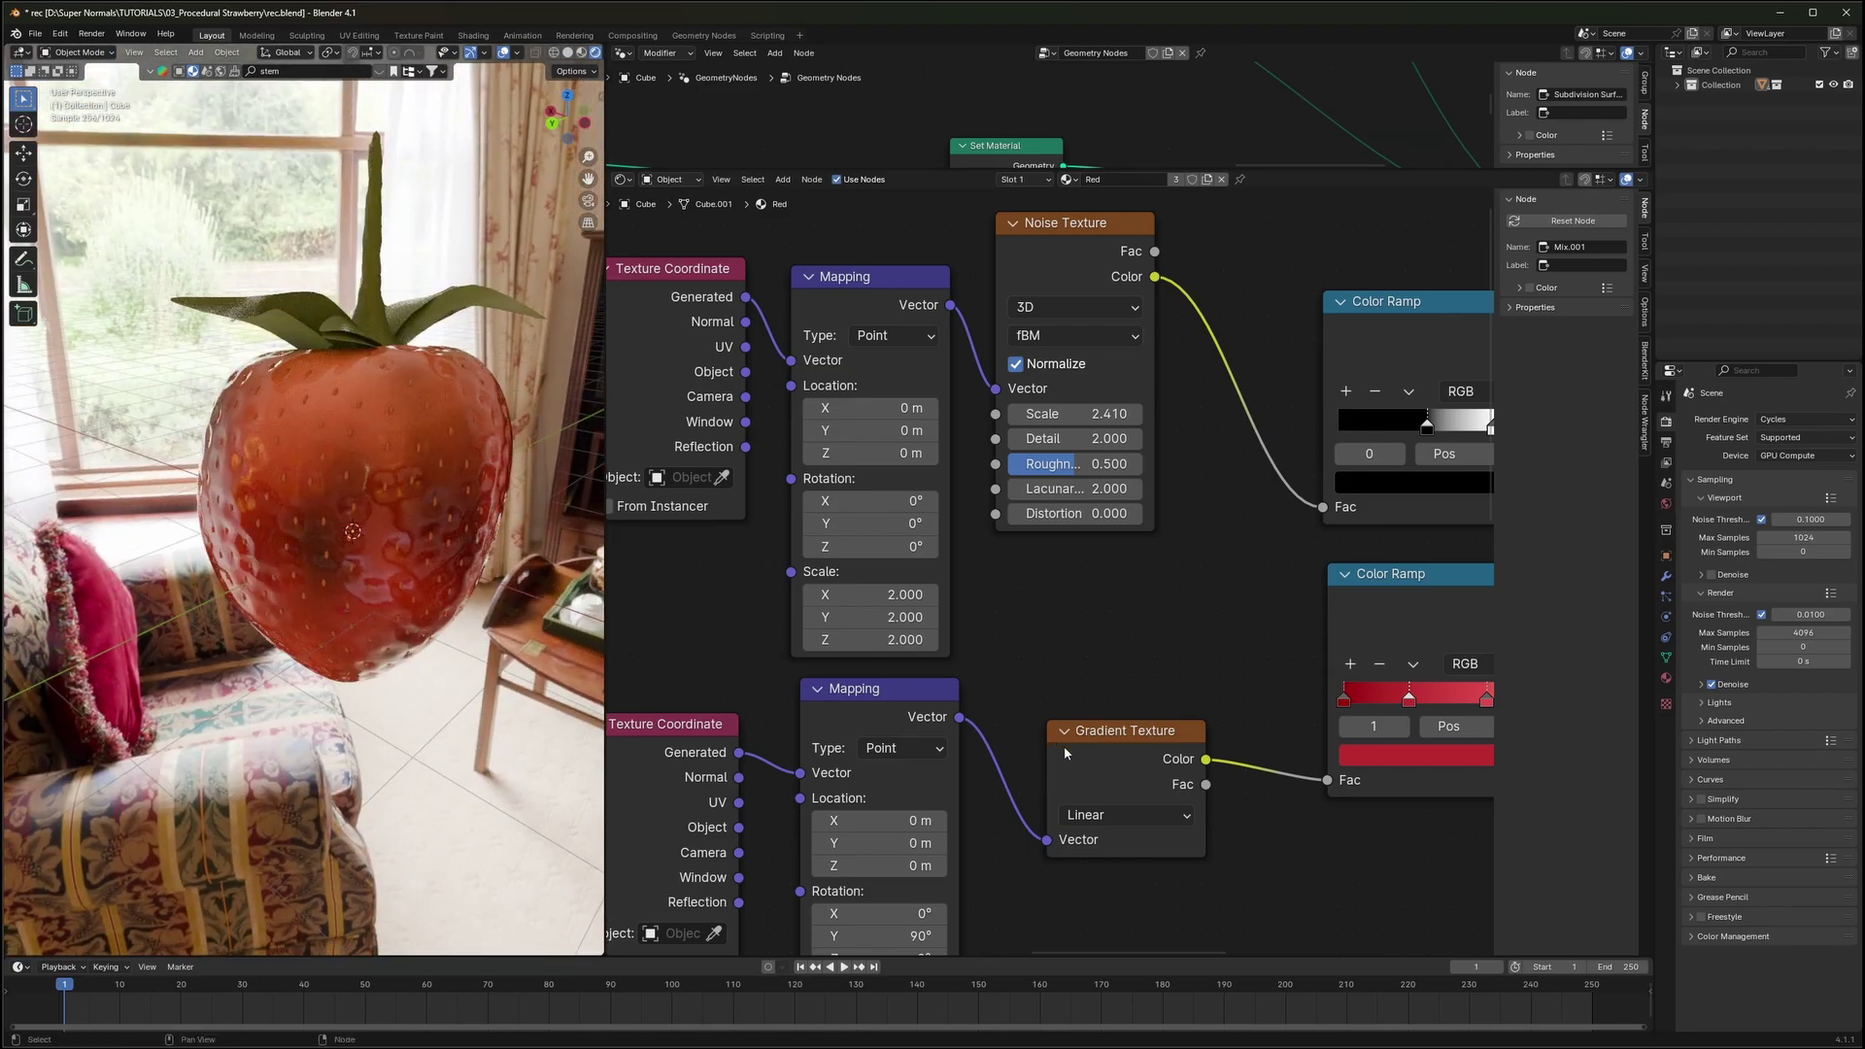
key("ctrl+s")
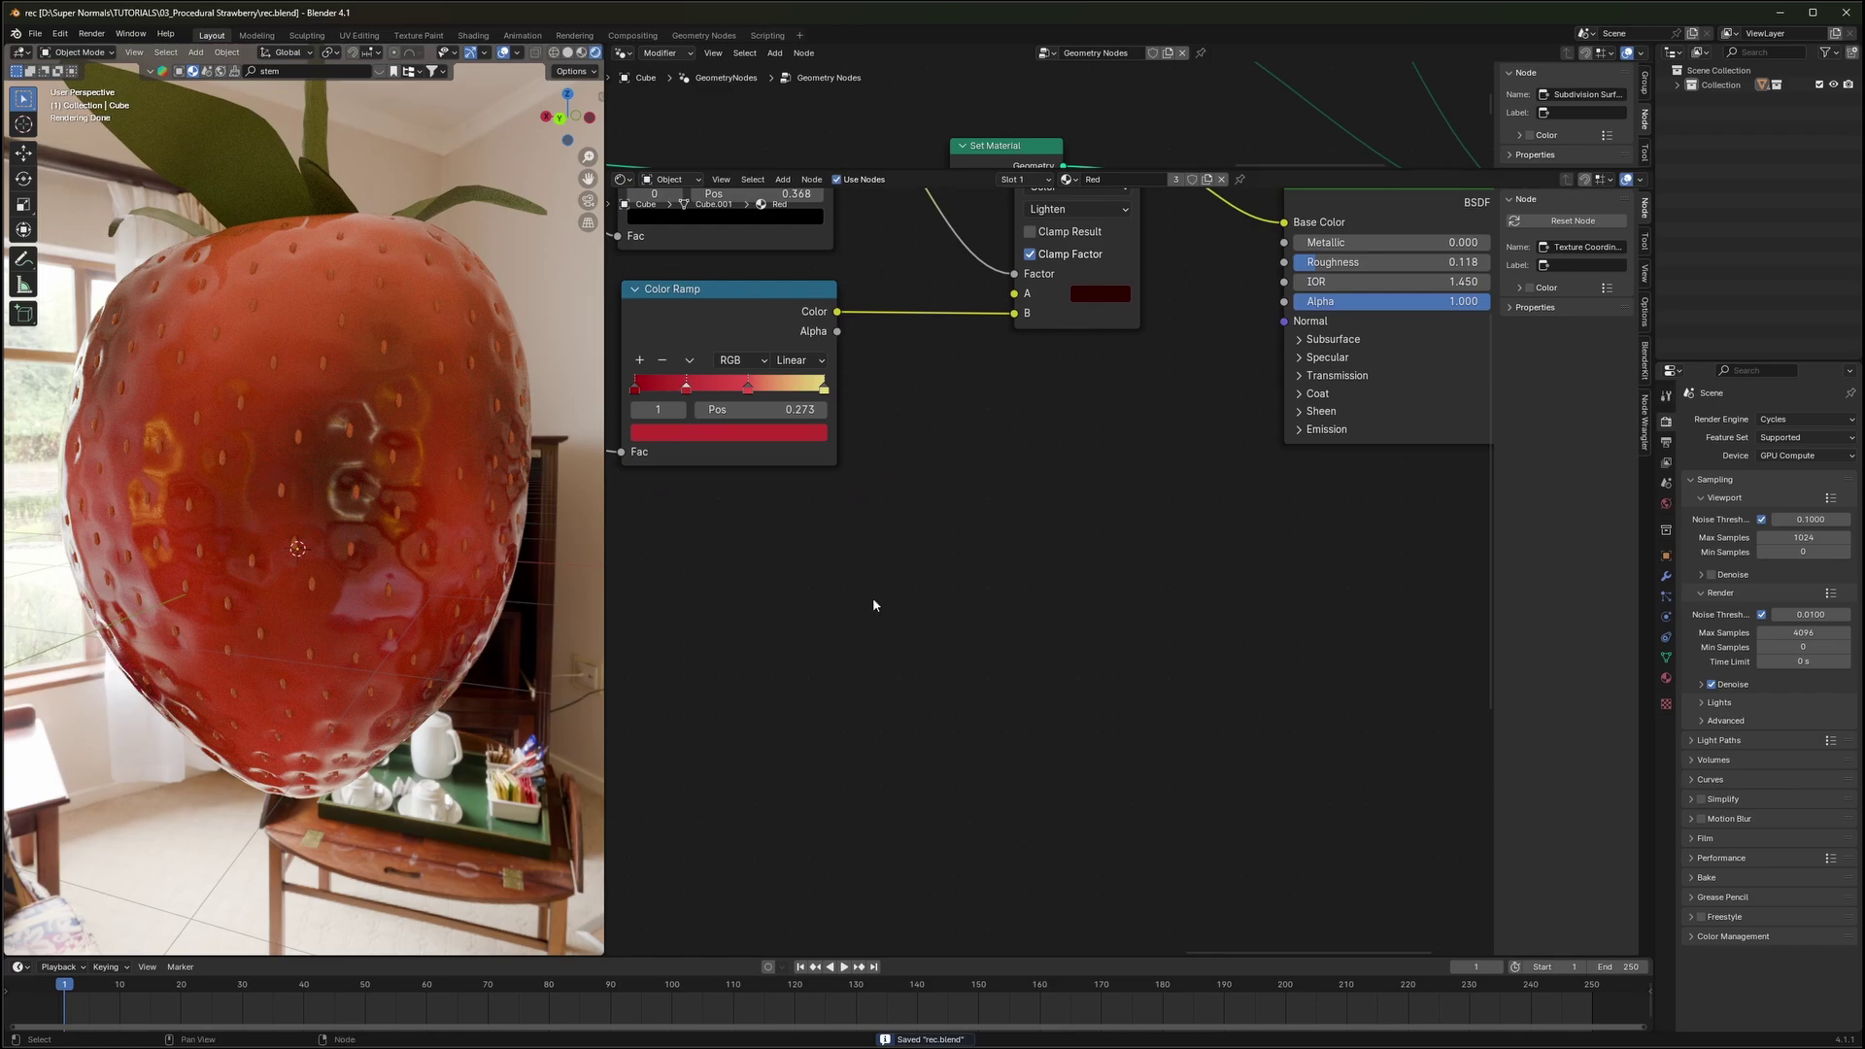
Add a Bump node in the empty area below the Lighten and Principled BSDF nodes
scroll(873, 605, "down", 3)
scroll(307, 474, "down", 2)
key("shift+a")
left_click(974, 564)
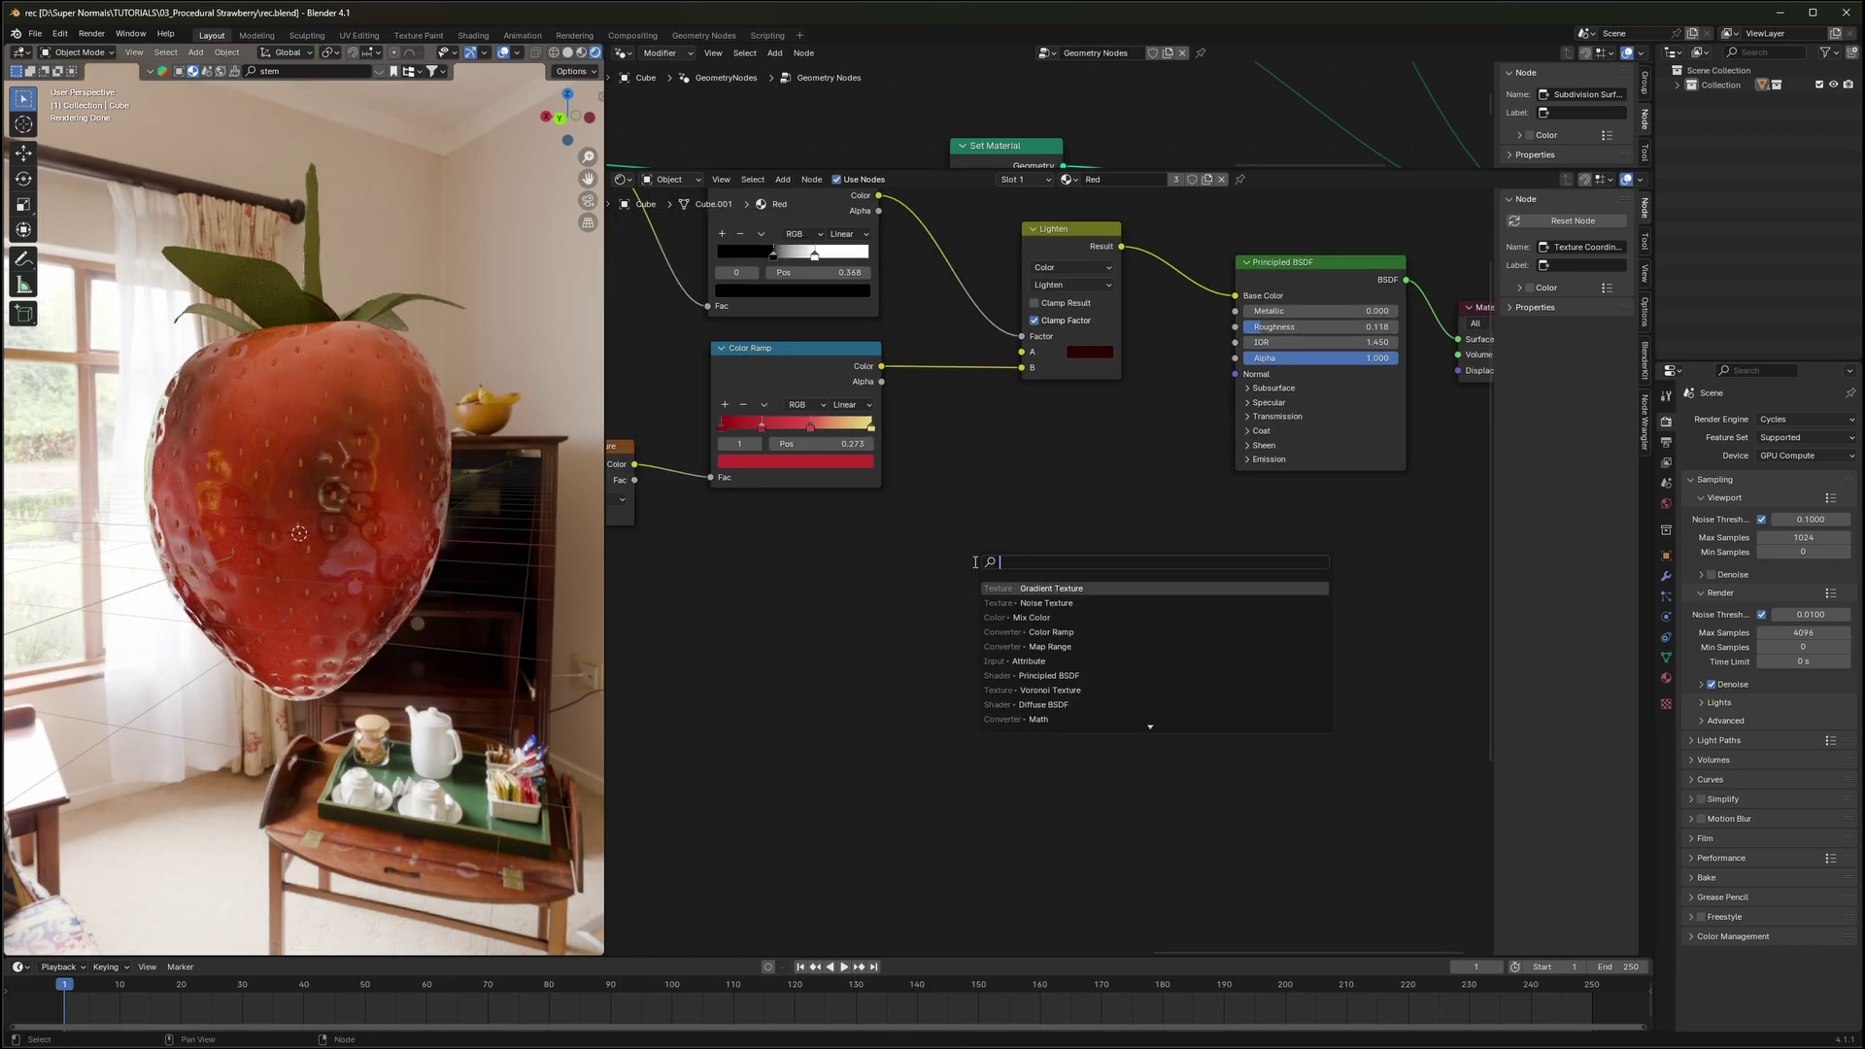
type("bomp")
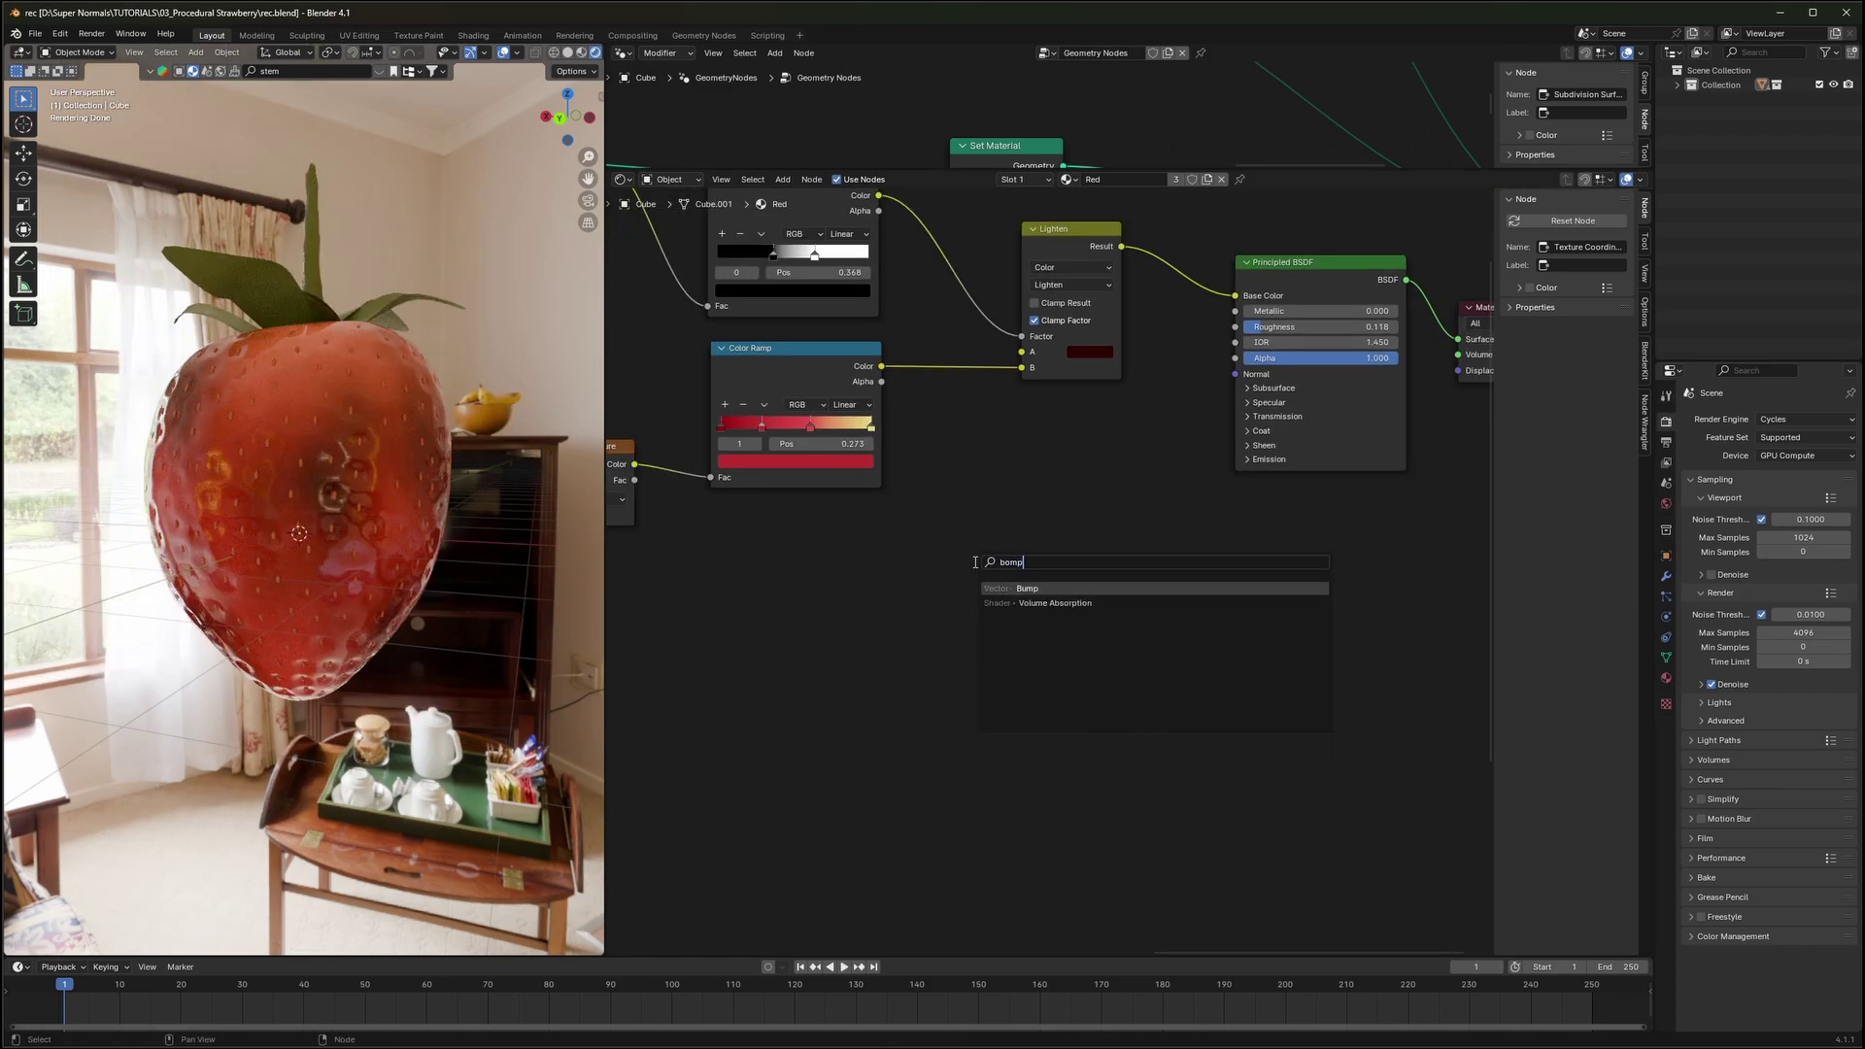
key("Return")
left_click(901, 552)
Add a second Noise Texture node beside the Bump node
key("shift+a")
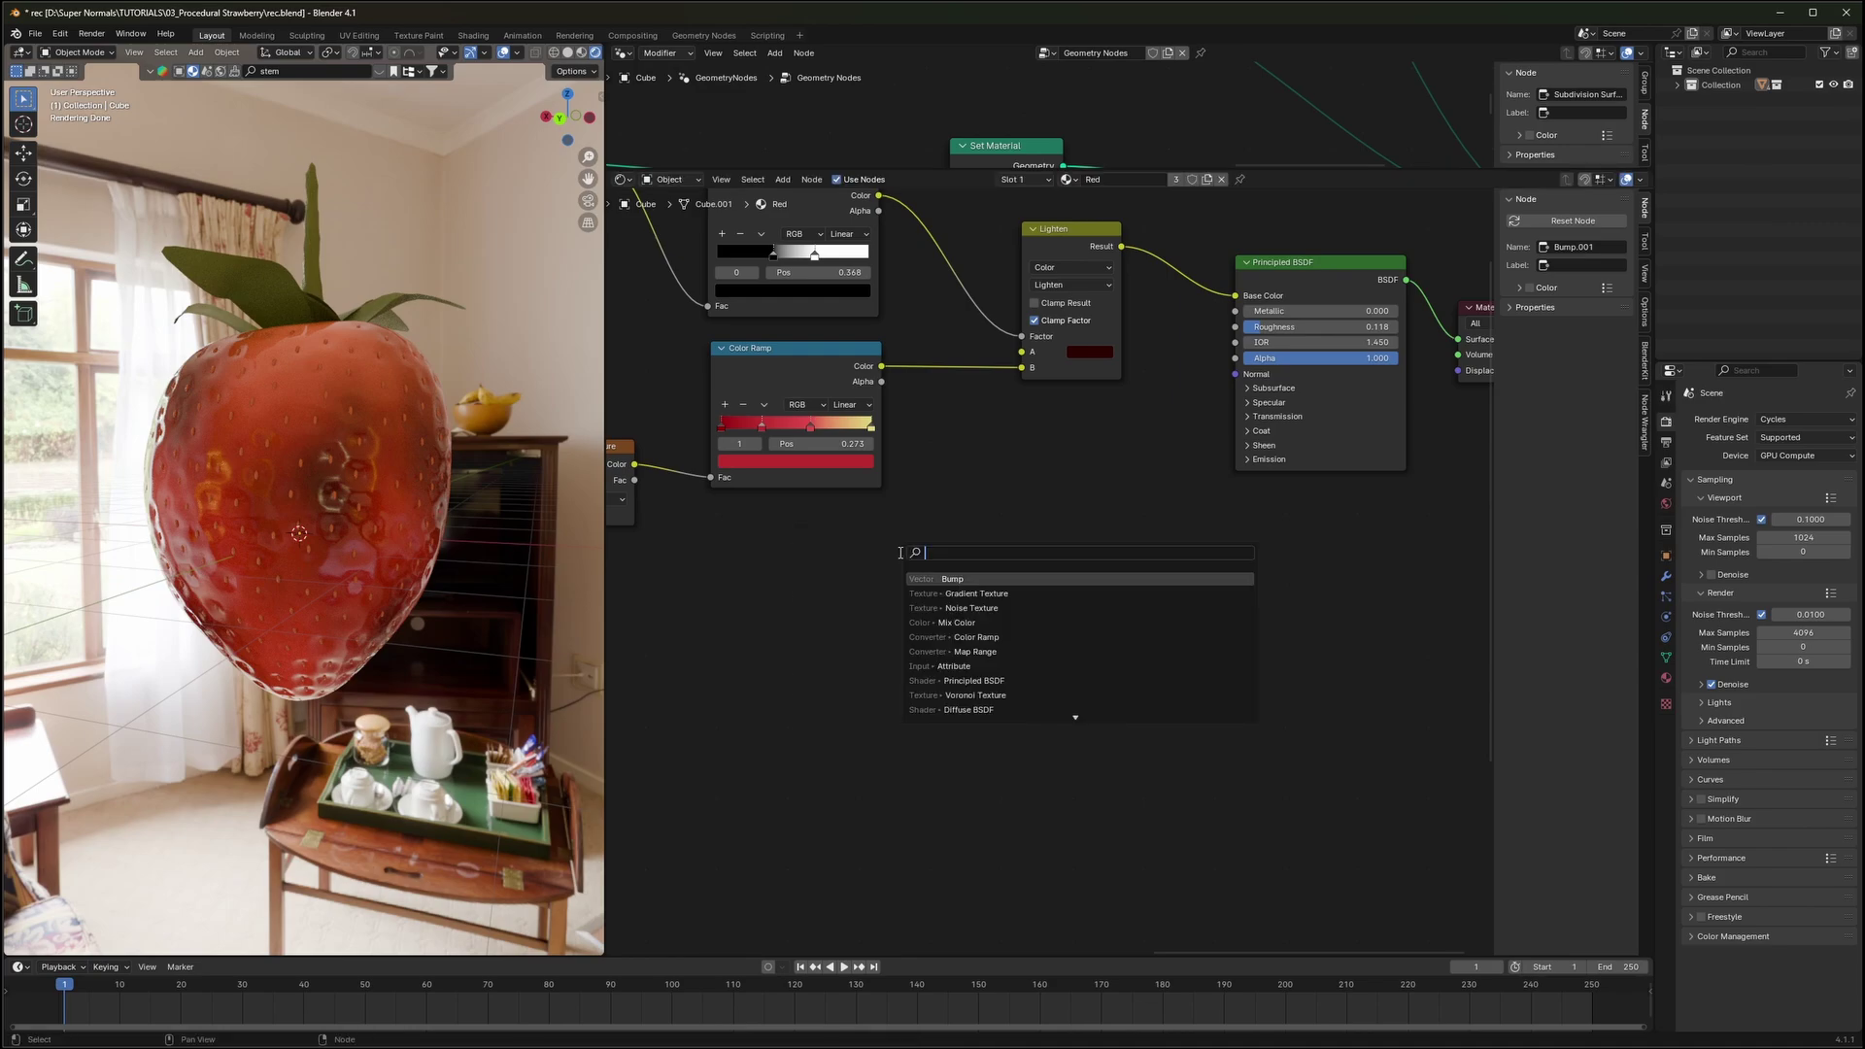
type("noise")
key("Return")
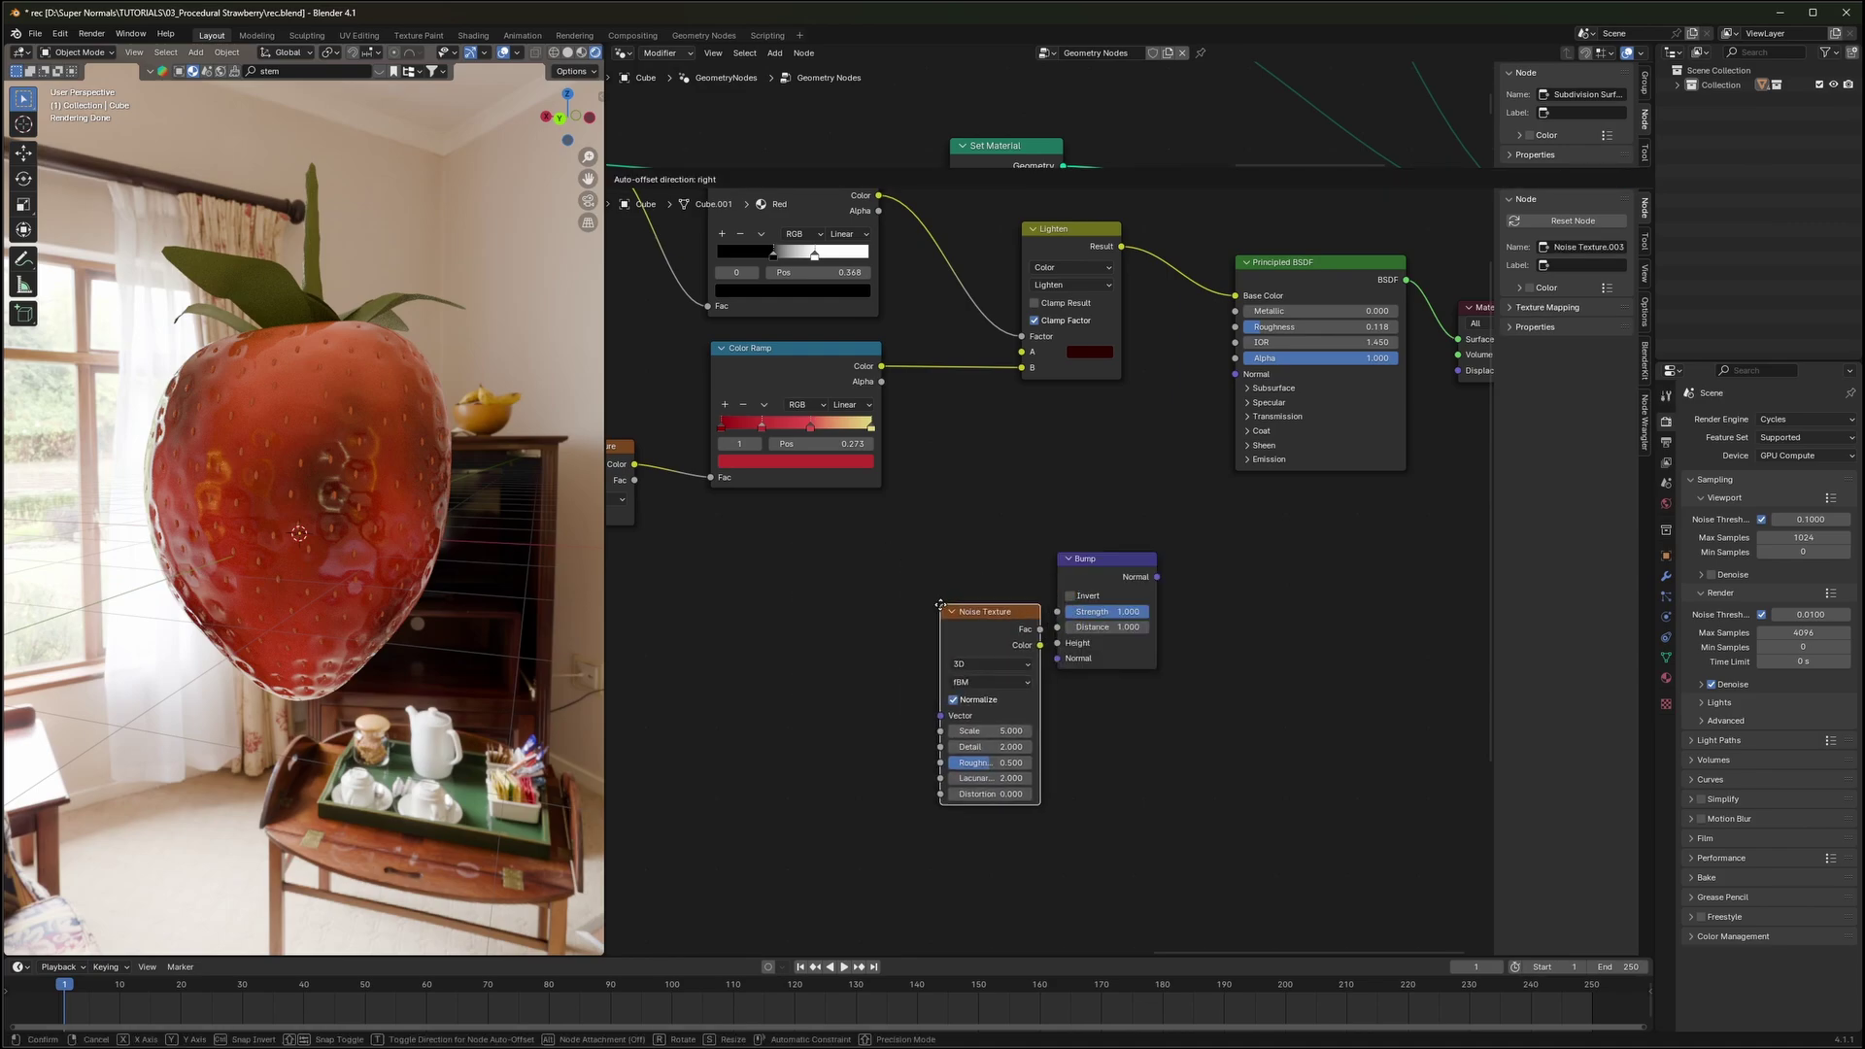
left_click(941, 604)
Duplicate the gradient's Texture Coordinate and Mapping nodes and connect the copied Mapping's Vector to the new Noise Texture
middle_click_drag(844, 607, 1182, 612)
scroll(1183, 612, "down", 3)
scroll(966, 620, "up", 2)
left_click_drag(848, 702, 677, 470)
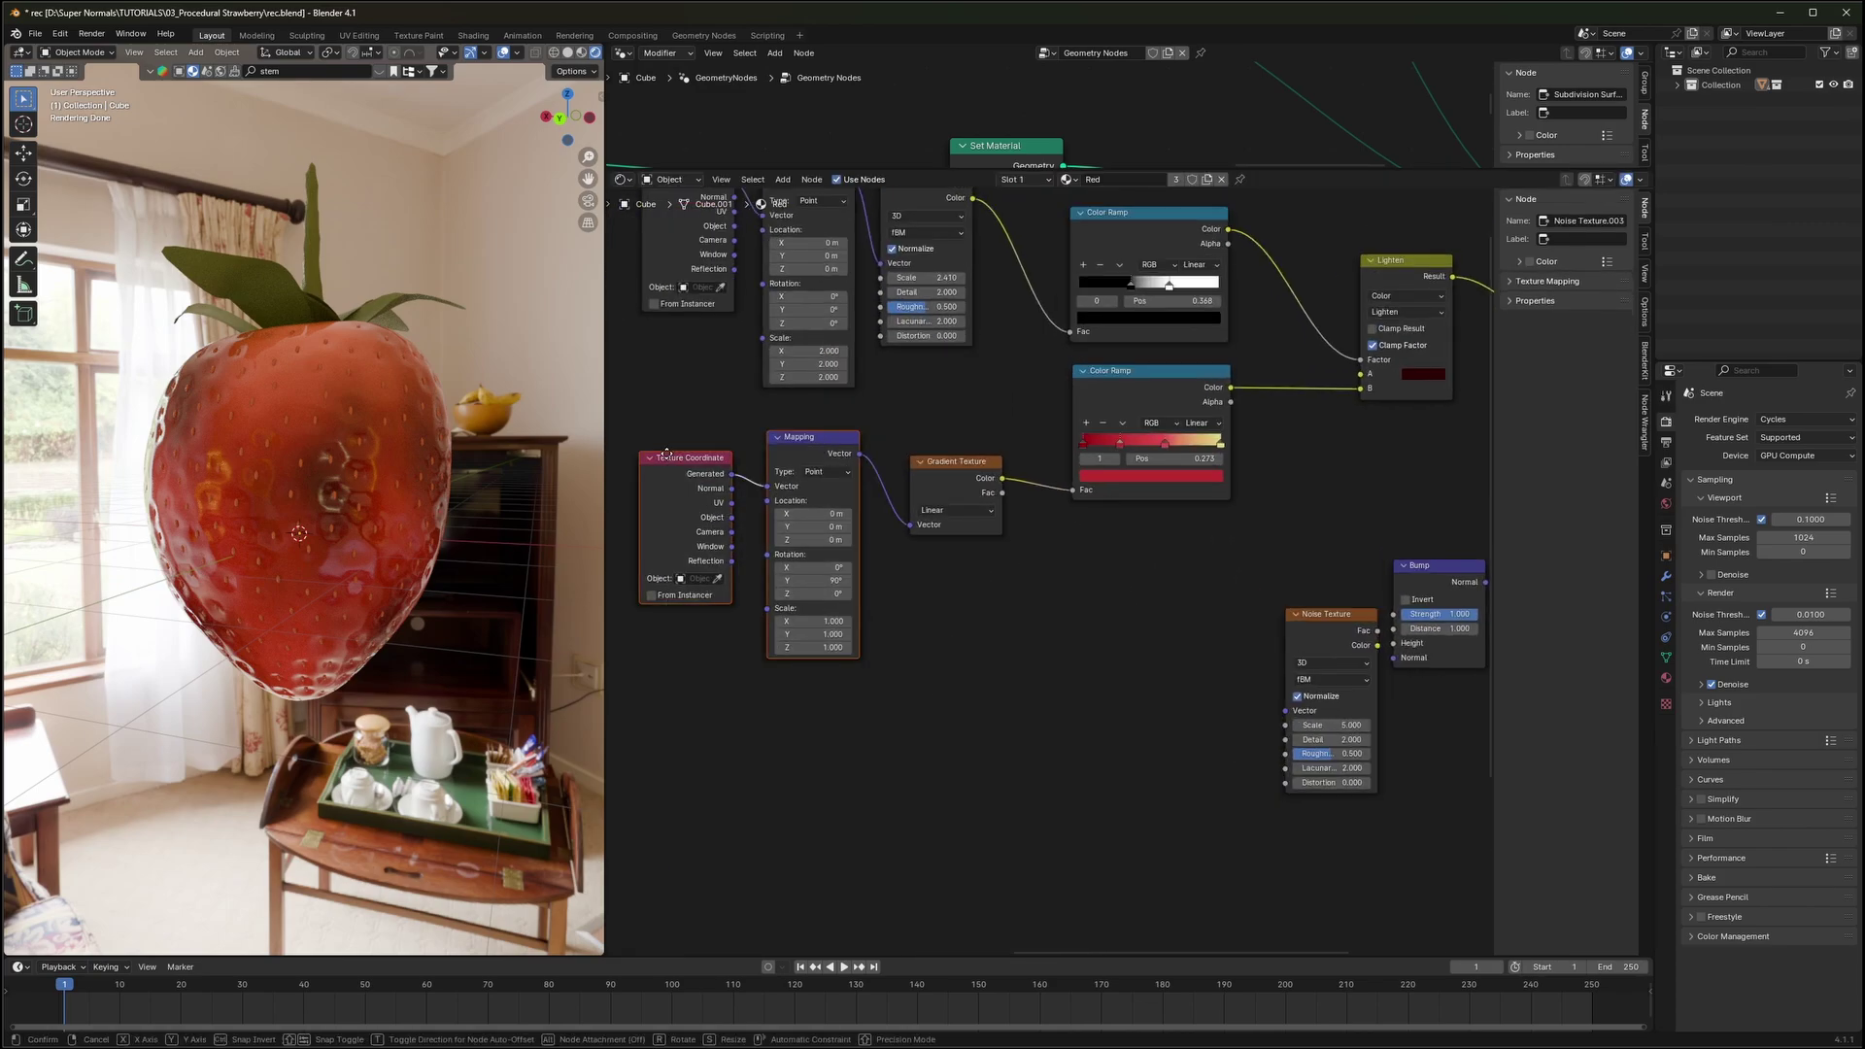
key("shift+d")
left_click(1244, 654)
middle_click_drag(1245, 653, 1104, 584)
scroll(1104, 584, "up", 2)
left_click_drag(1051, 616, 1081, 621)
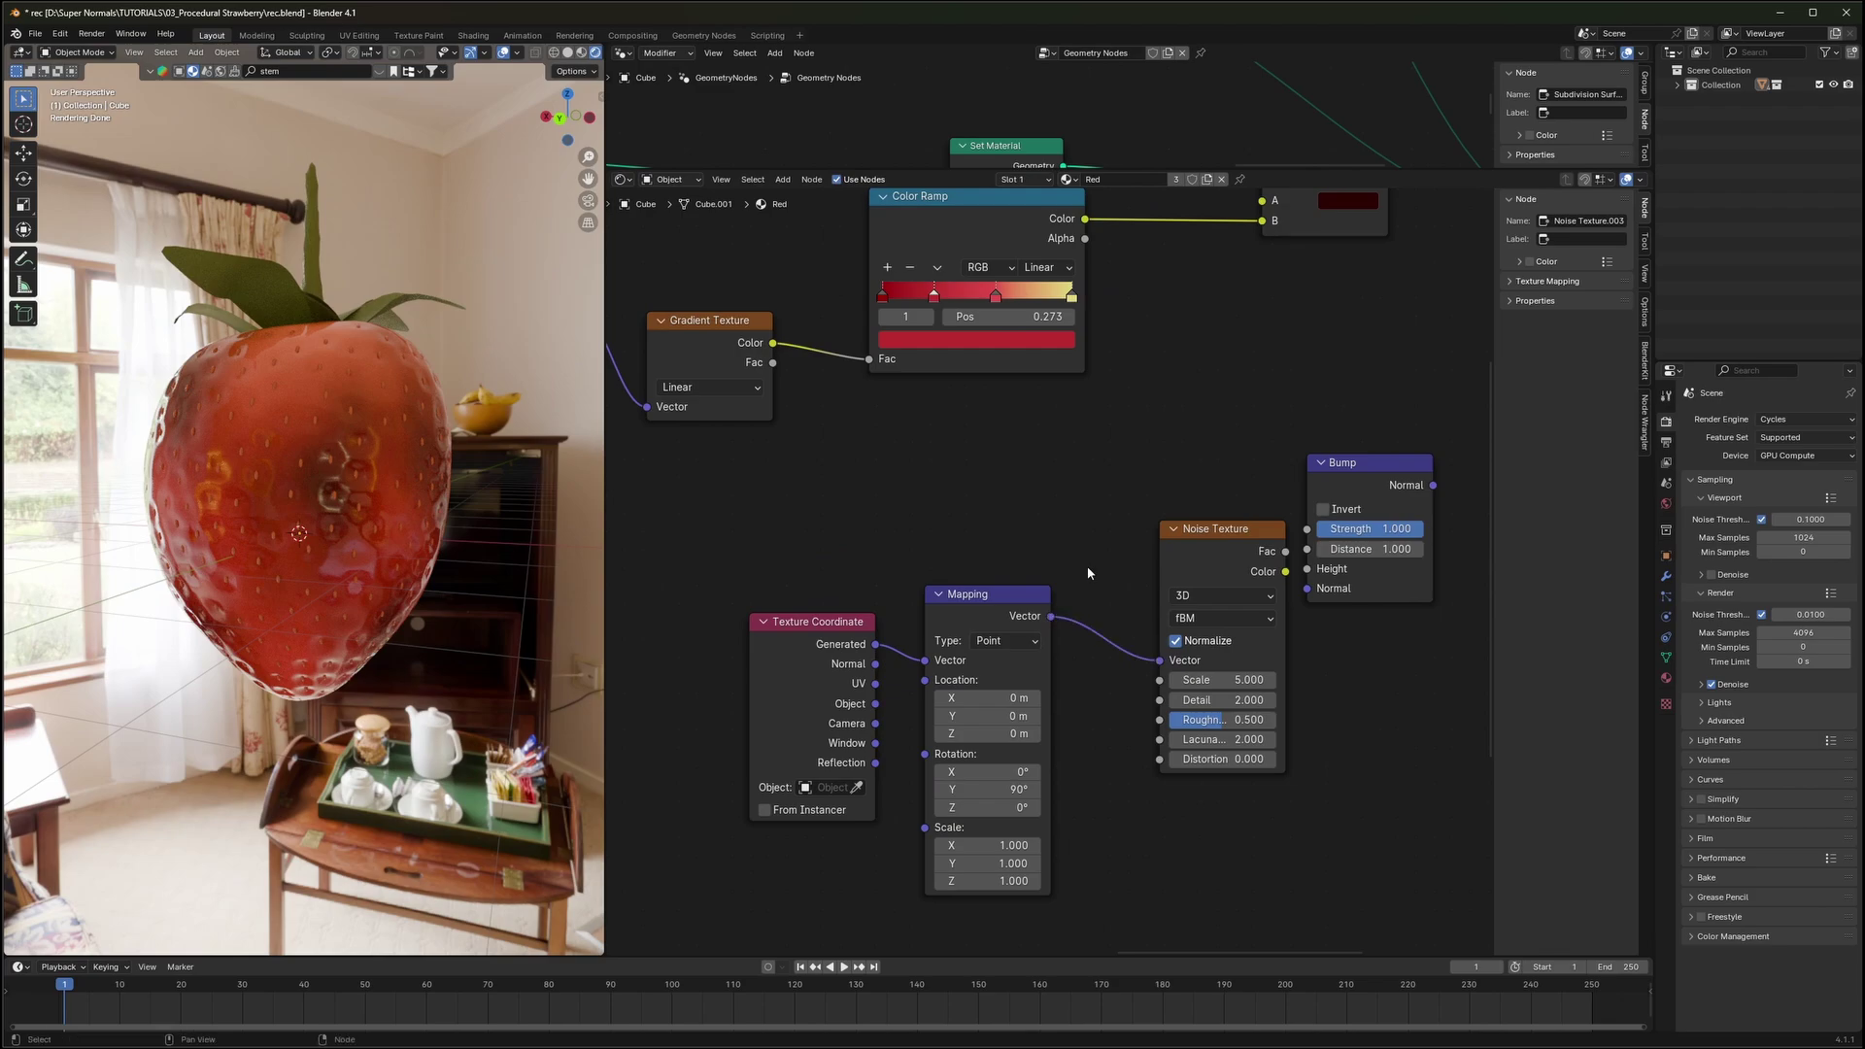
Space out the Noise Texture and Bump nodes, connecting Fac to the Bump's Height and setting the Bump Strength to 0.083
middle_click_drag(1097, 628, 933, 546)
left_click_drag(1059, 464, 1018, 457)
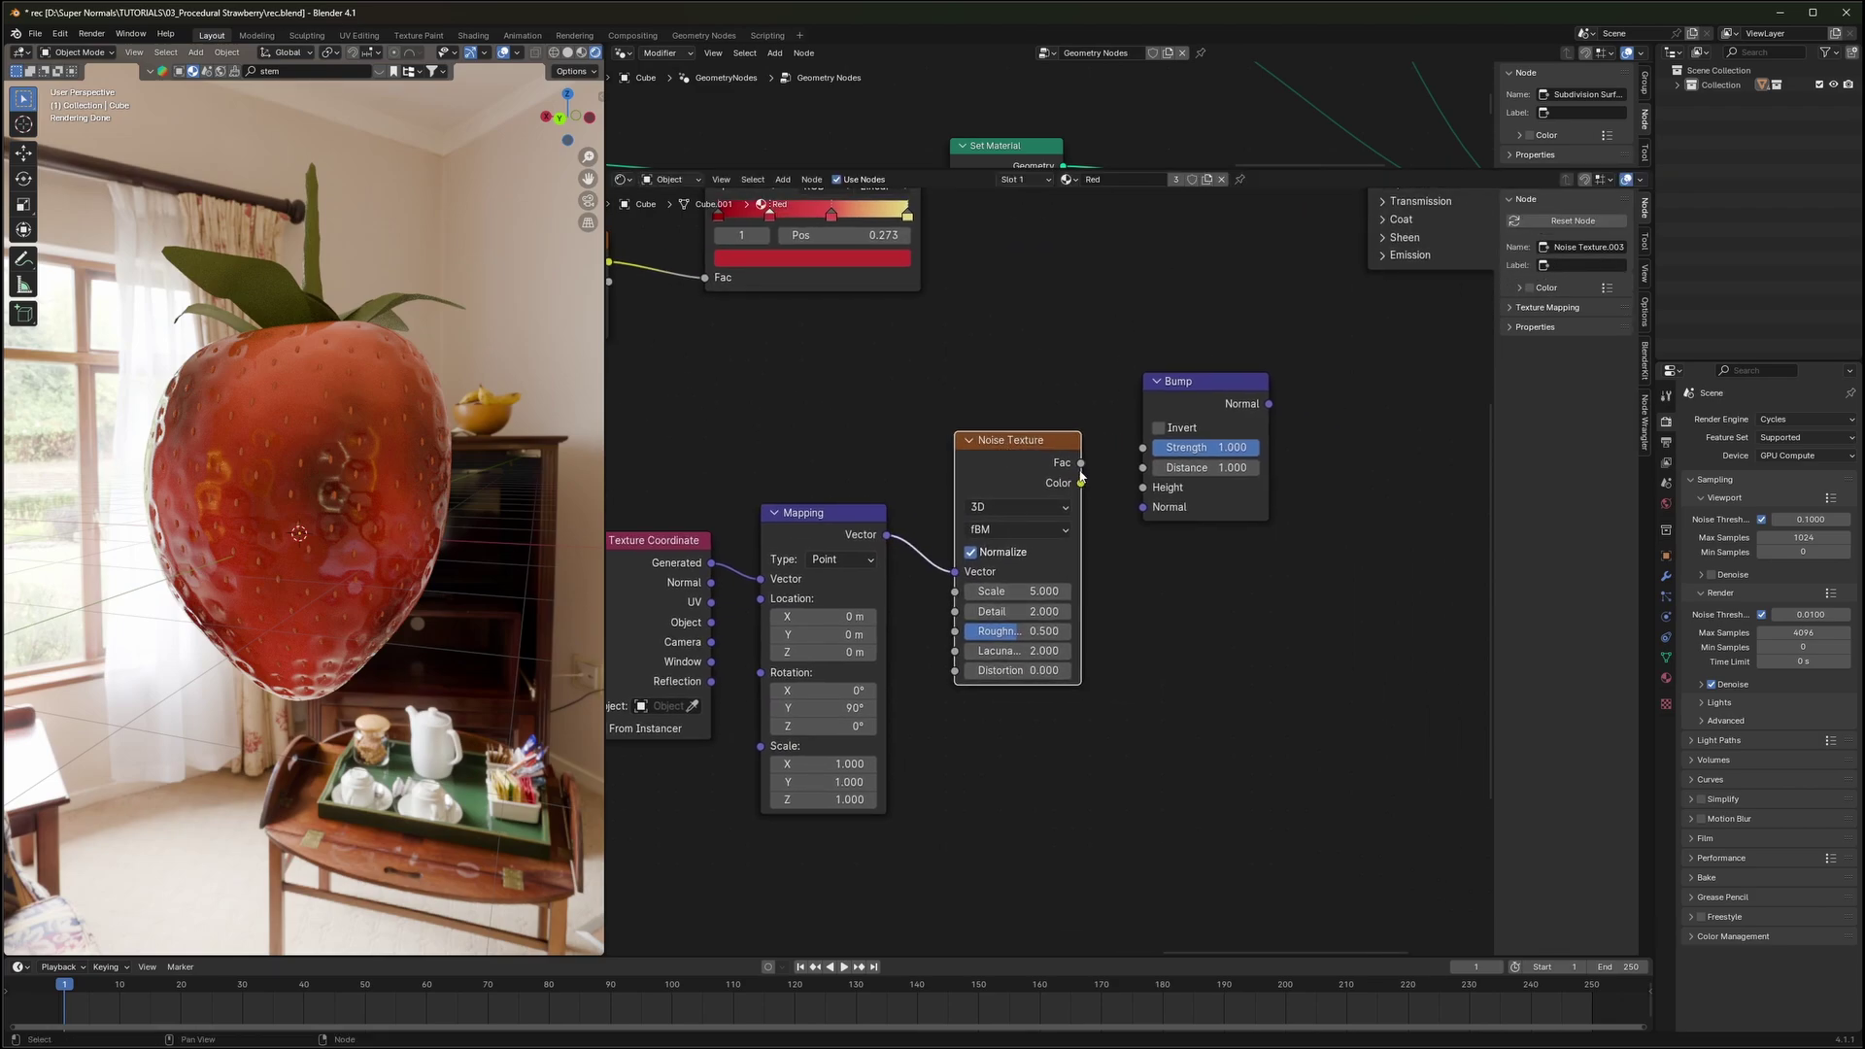
middle_click_drag(1299, 407, 1140, 505)
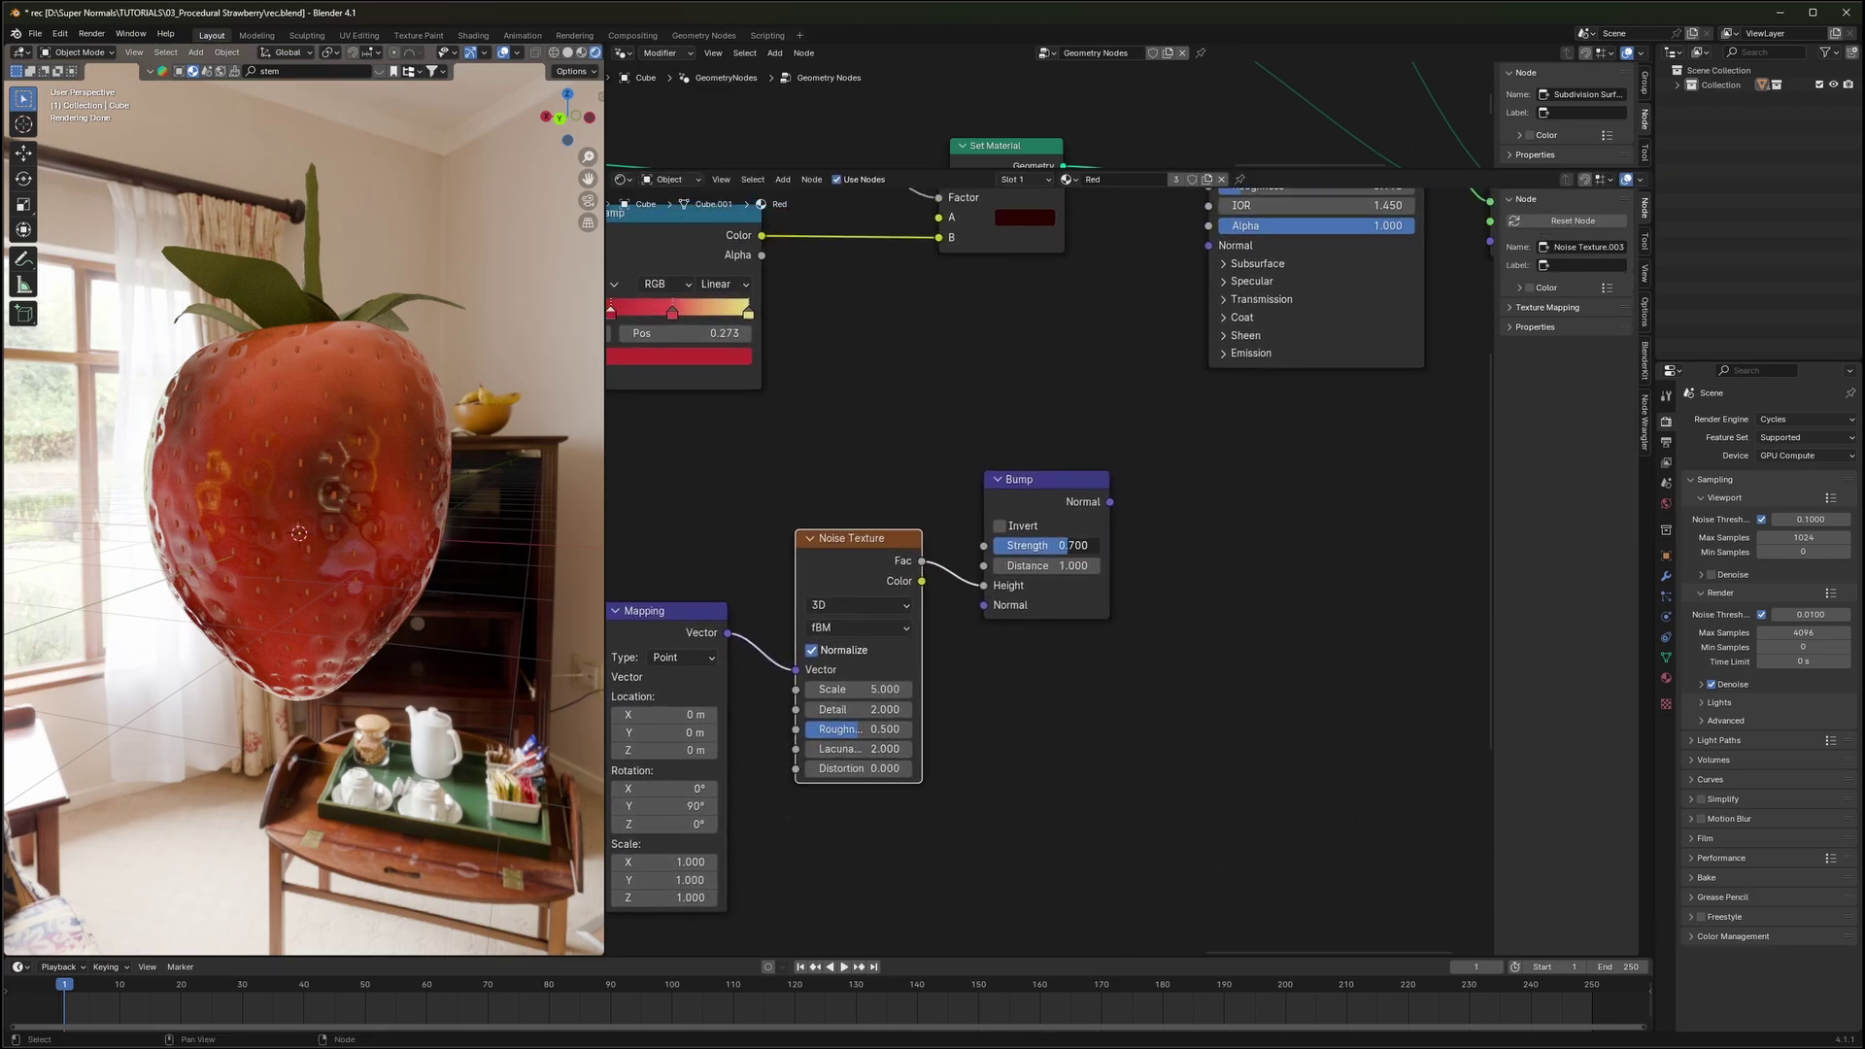
left_click_drag(1103, 510, 1316, 497)
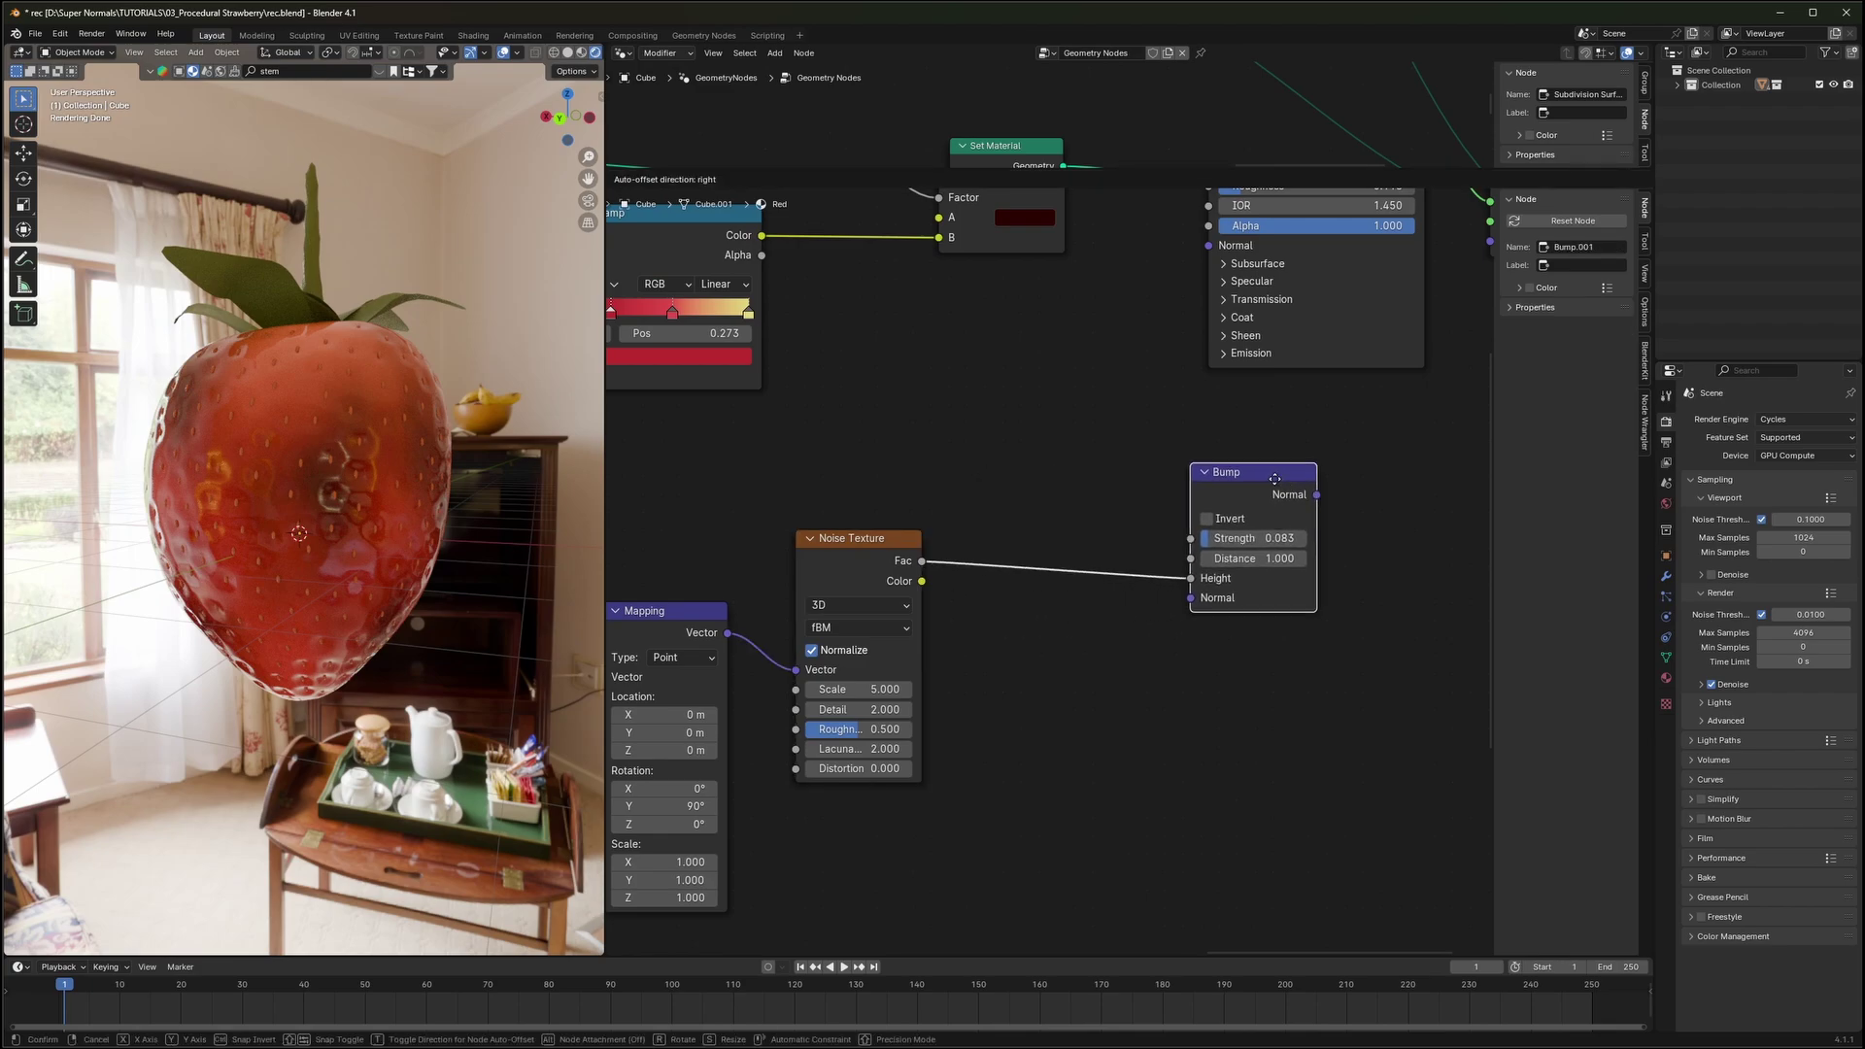
Insert a Color Ramp between the Noise Texture and the Bump Height, and connect the Bump's Normal to the Principled BSDF's Normal
left_click_drag(1197, 572, 1105, 574)
type("color")
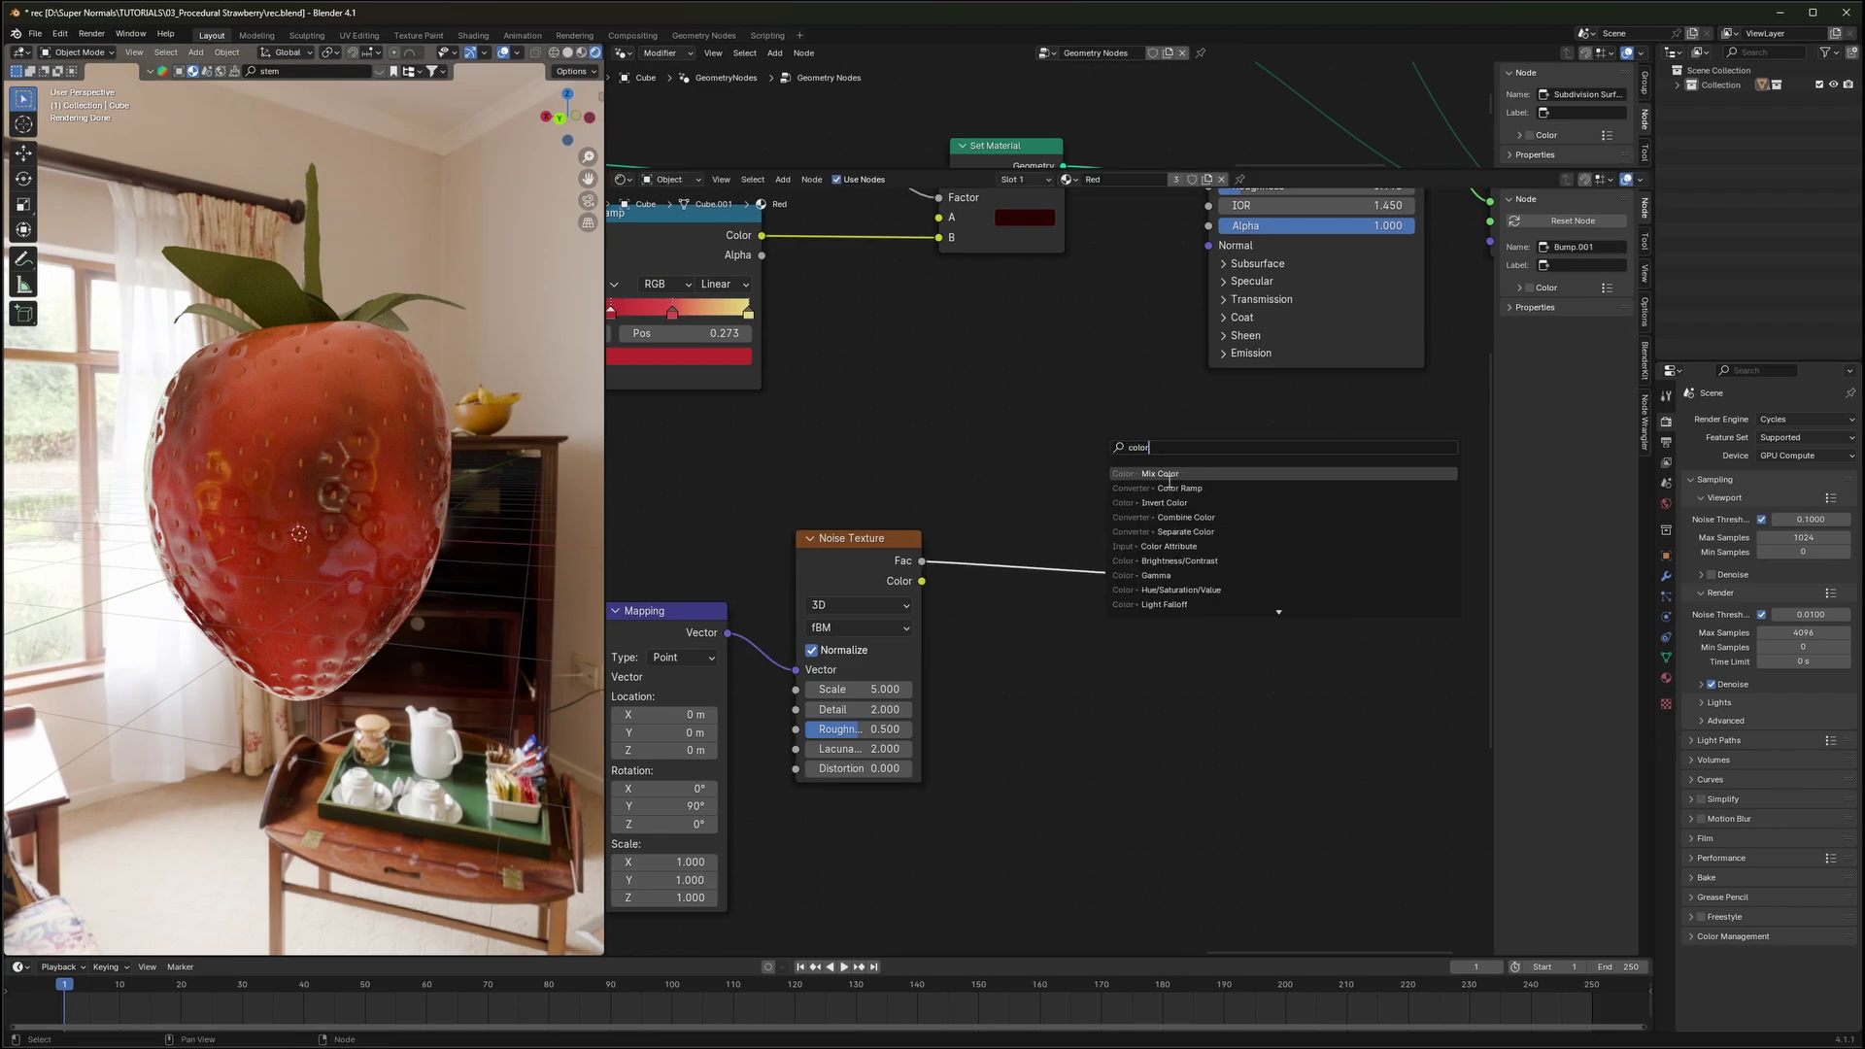
left_click(1173, 488)
left_click(926, 472)
middle_click_drag(1412, 491, 1132, 600)
left_click_drag(1128, 602, 929, 354)
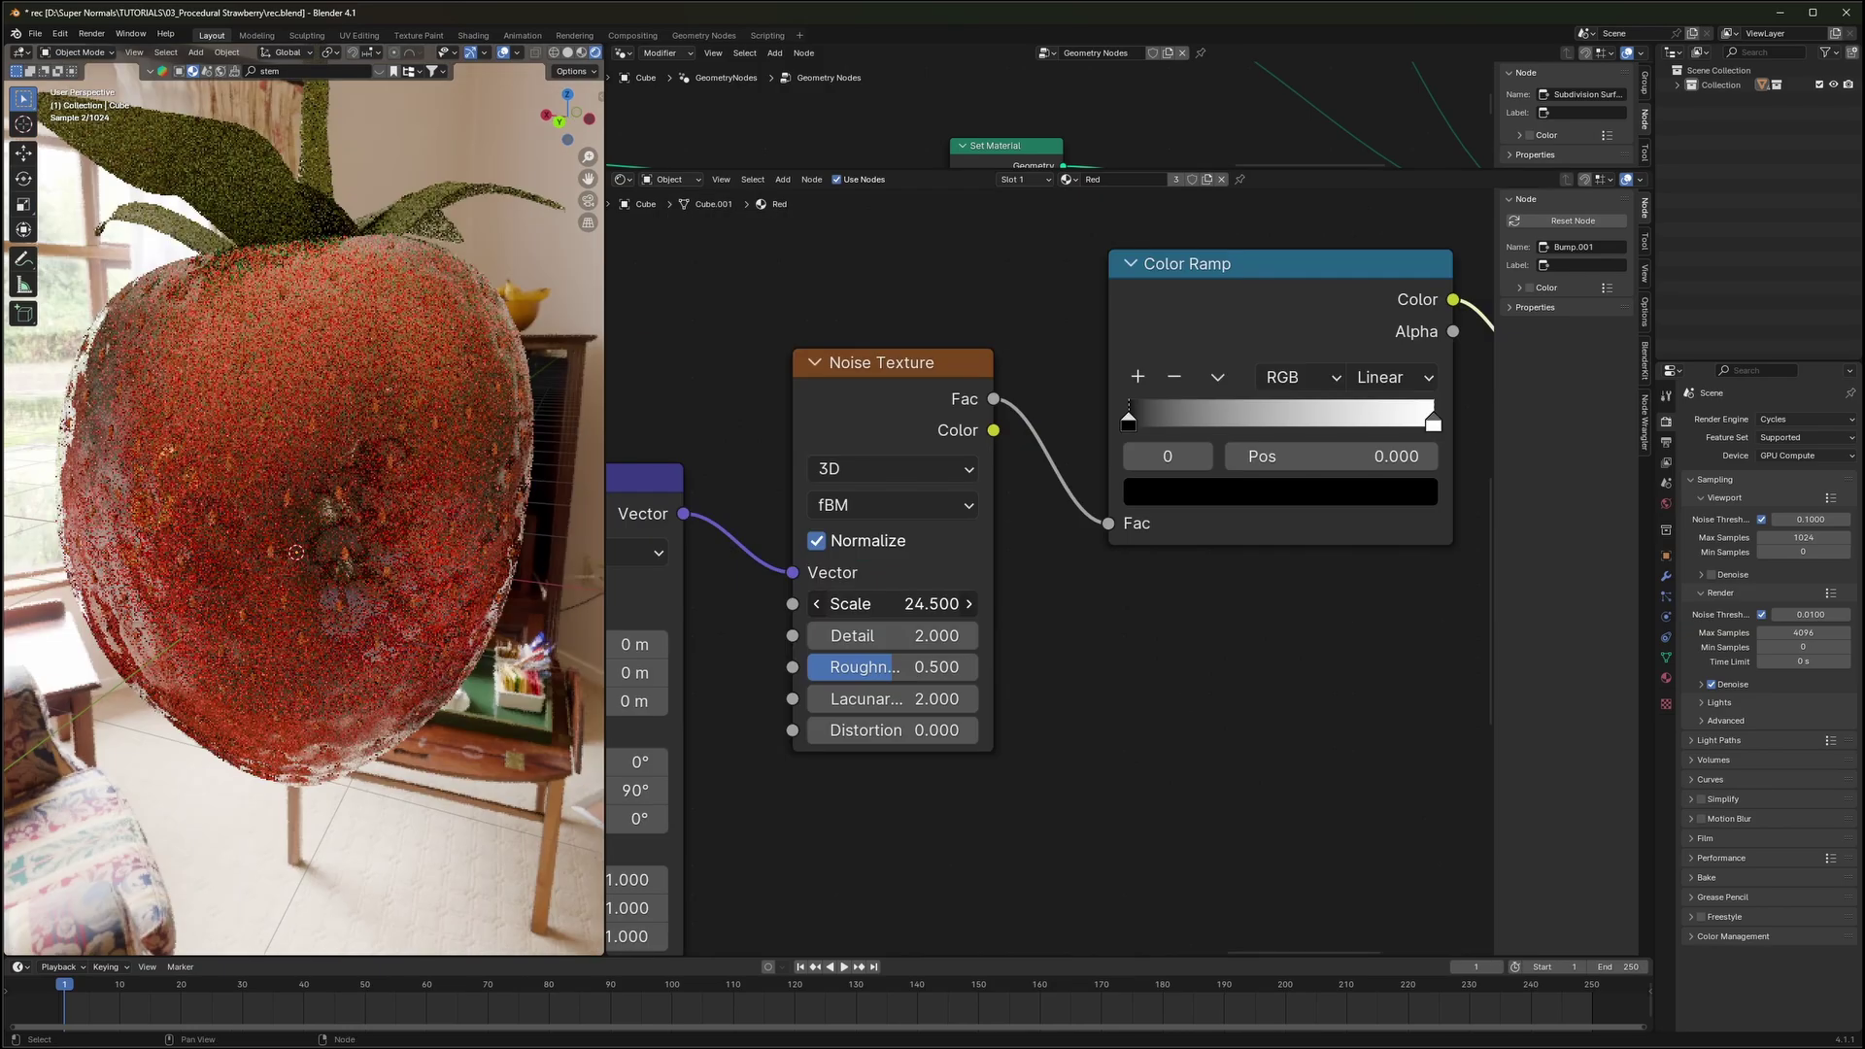
Set the Scale of the Noise Texture driving the bump to 50
left_click_drag(879, 604, 935, 604)
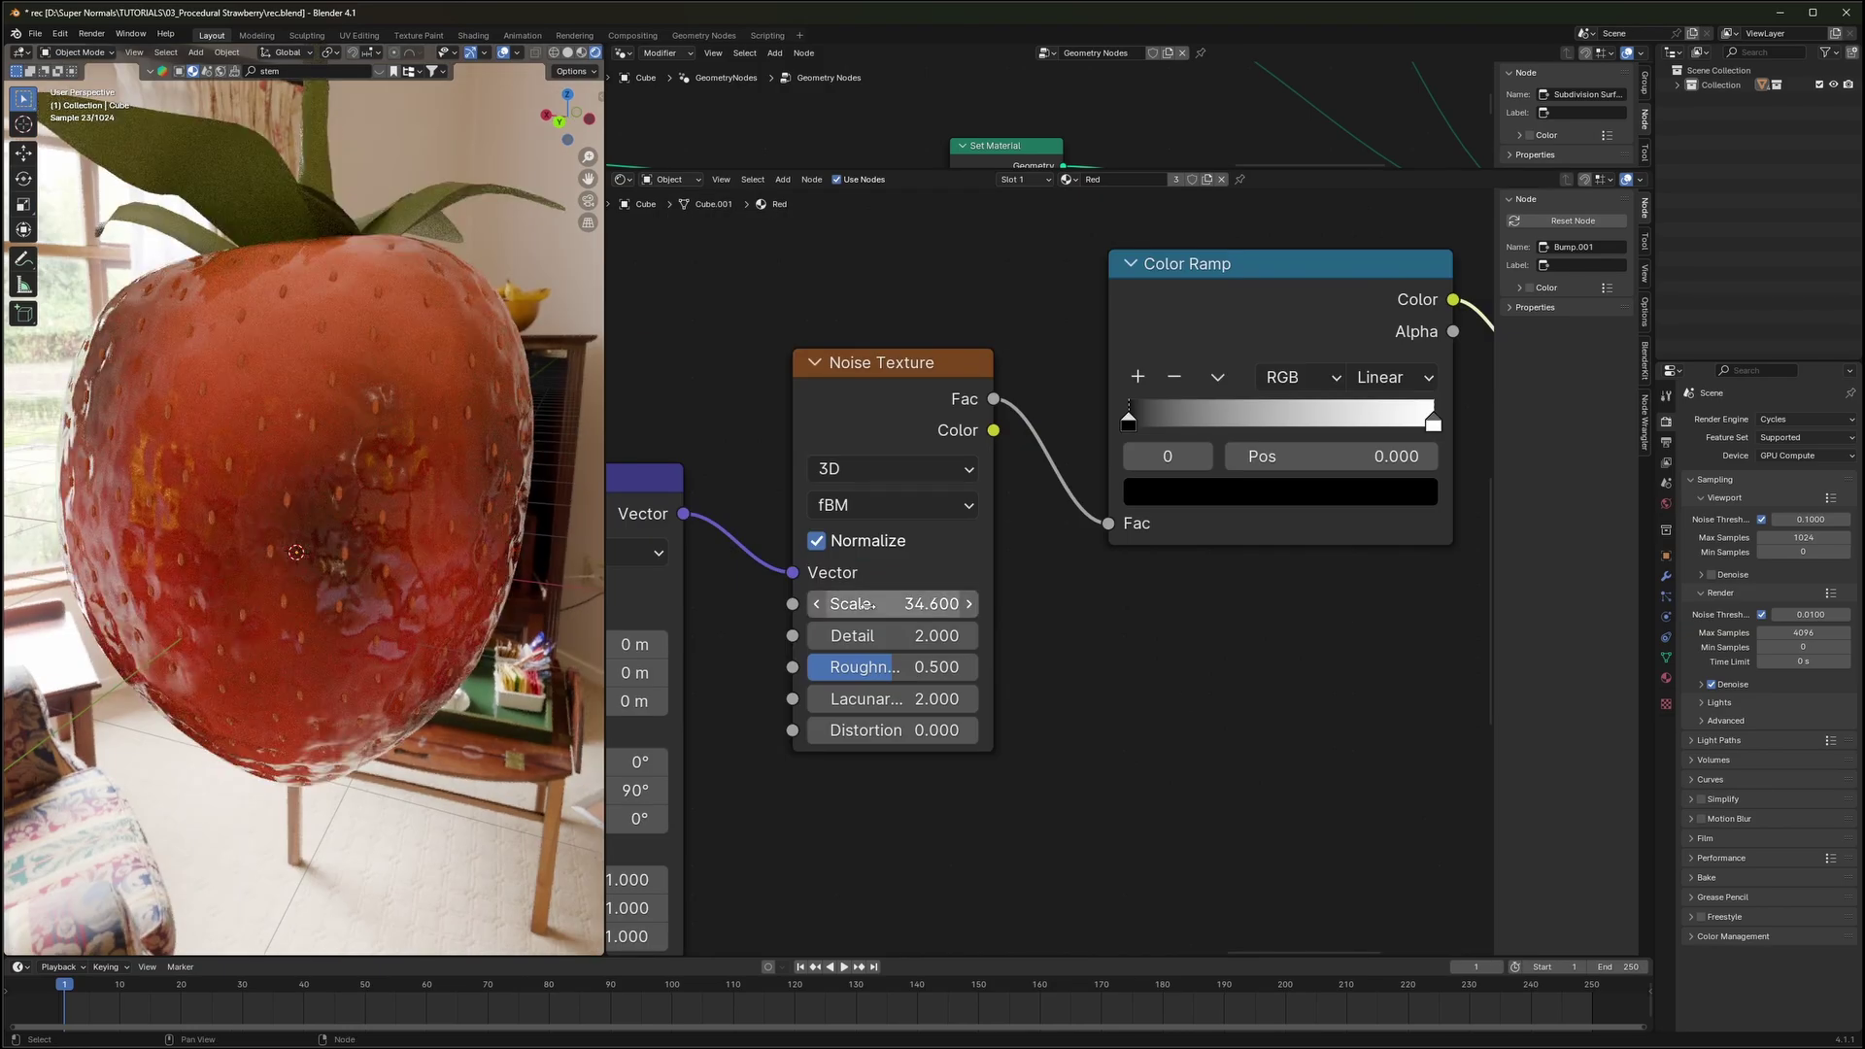
left_click(884, 603)
type("50")
key("Return")
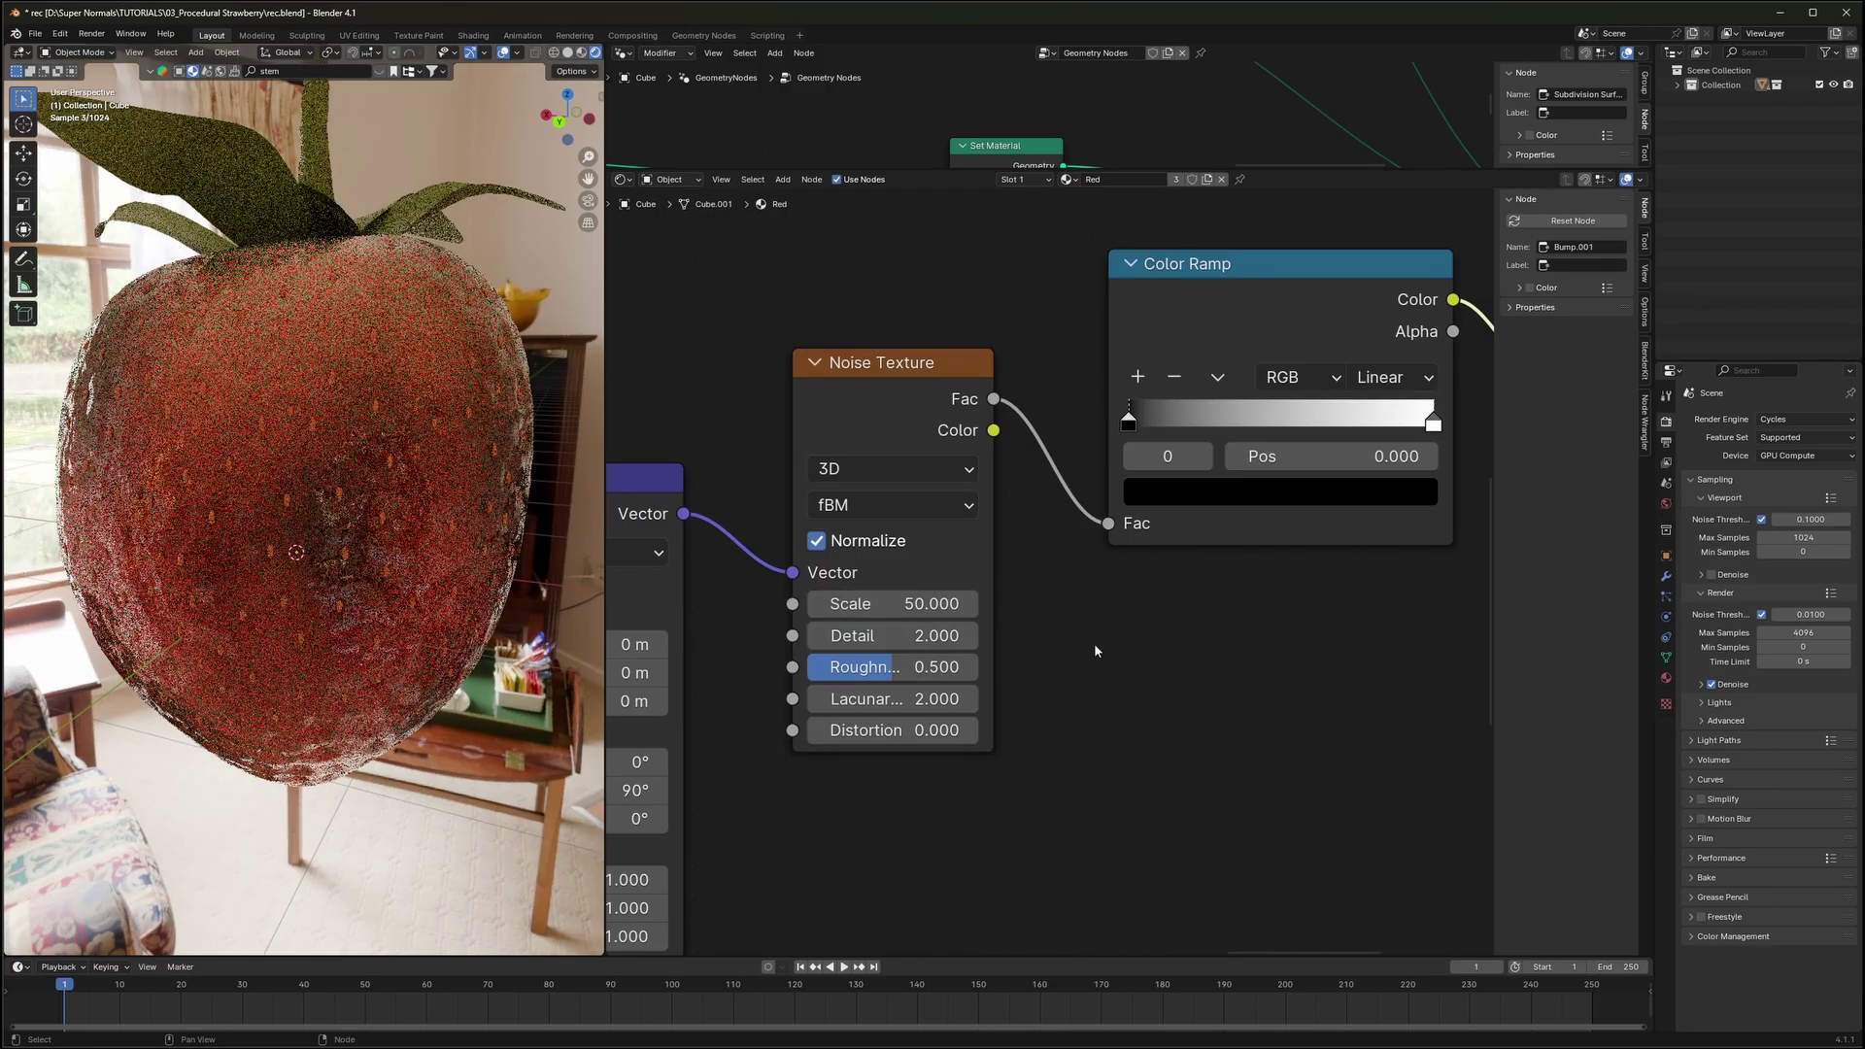
scroll(485, 587, "down", 3)
middle_click_drag(501, 588, 364, 573)
middle_click_drag(1337, 608, 1137, 678)
scroll(1137, 678, "down", 2)
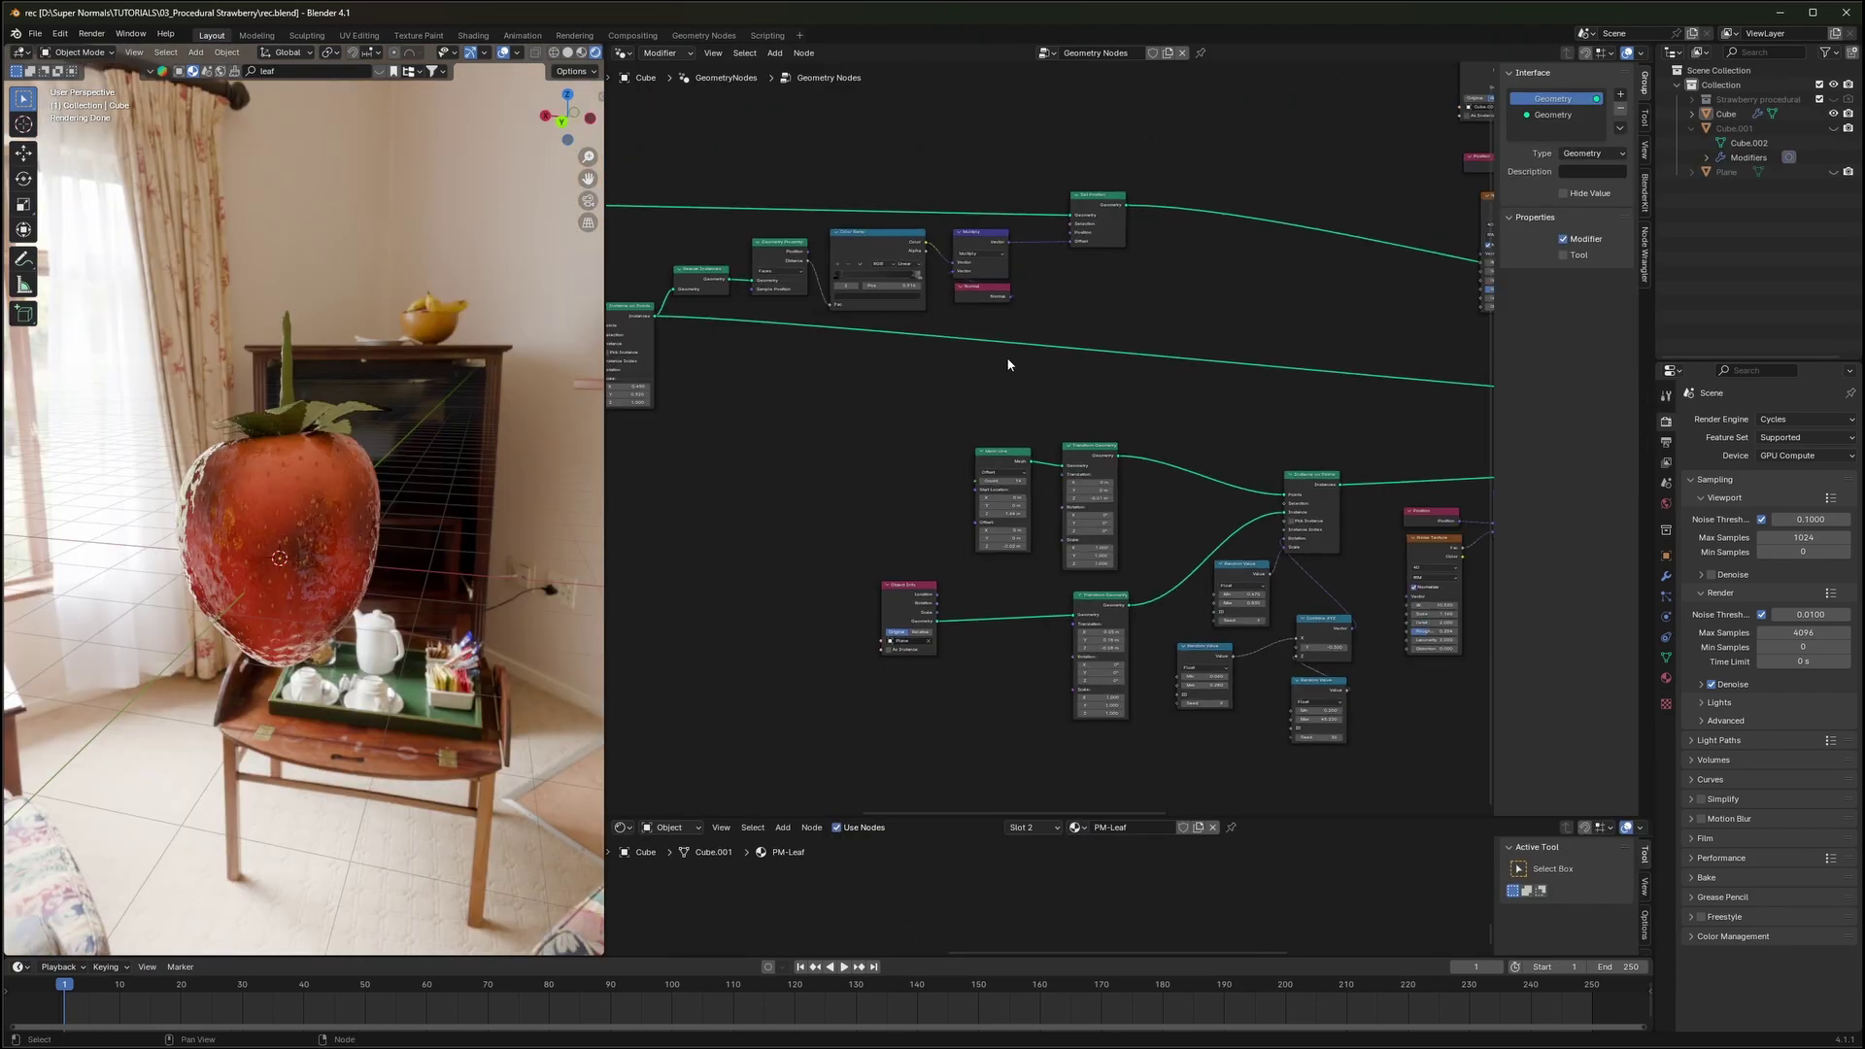
In the geometry nodes, move the Set Position node further away from the Multiply node to make room between them
scroll(1029, 516, "up", 4)
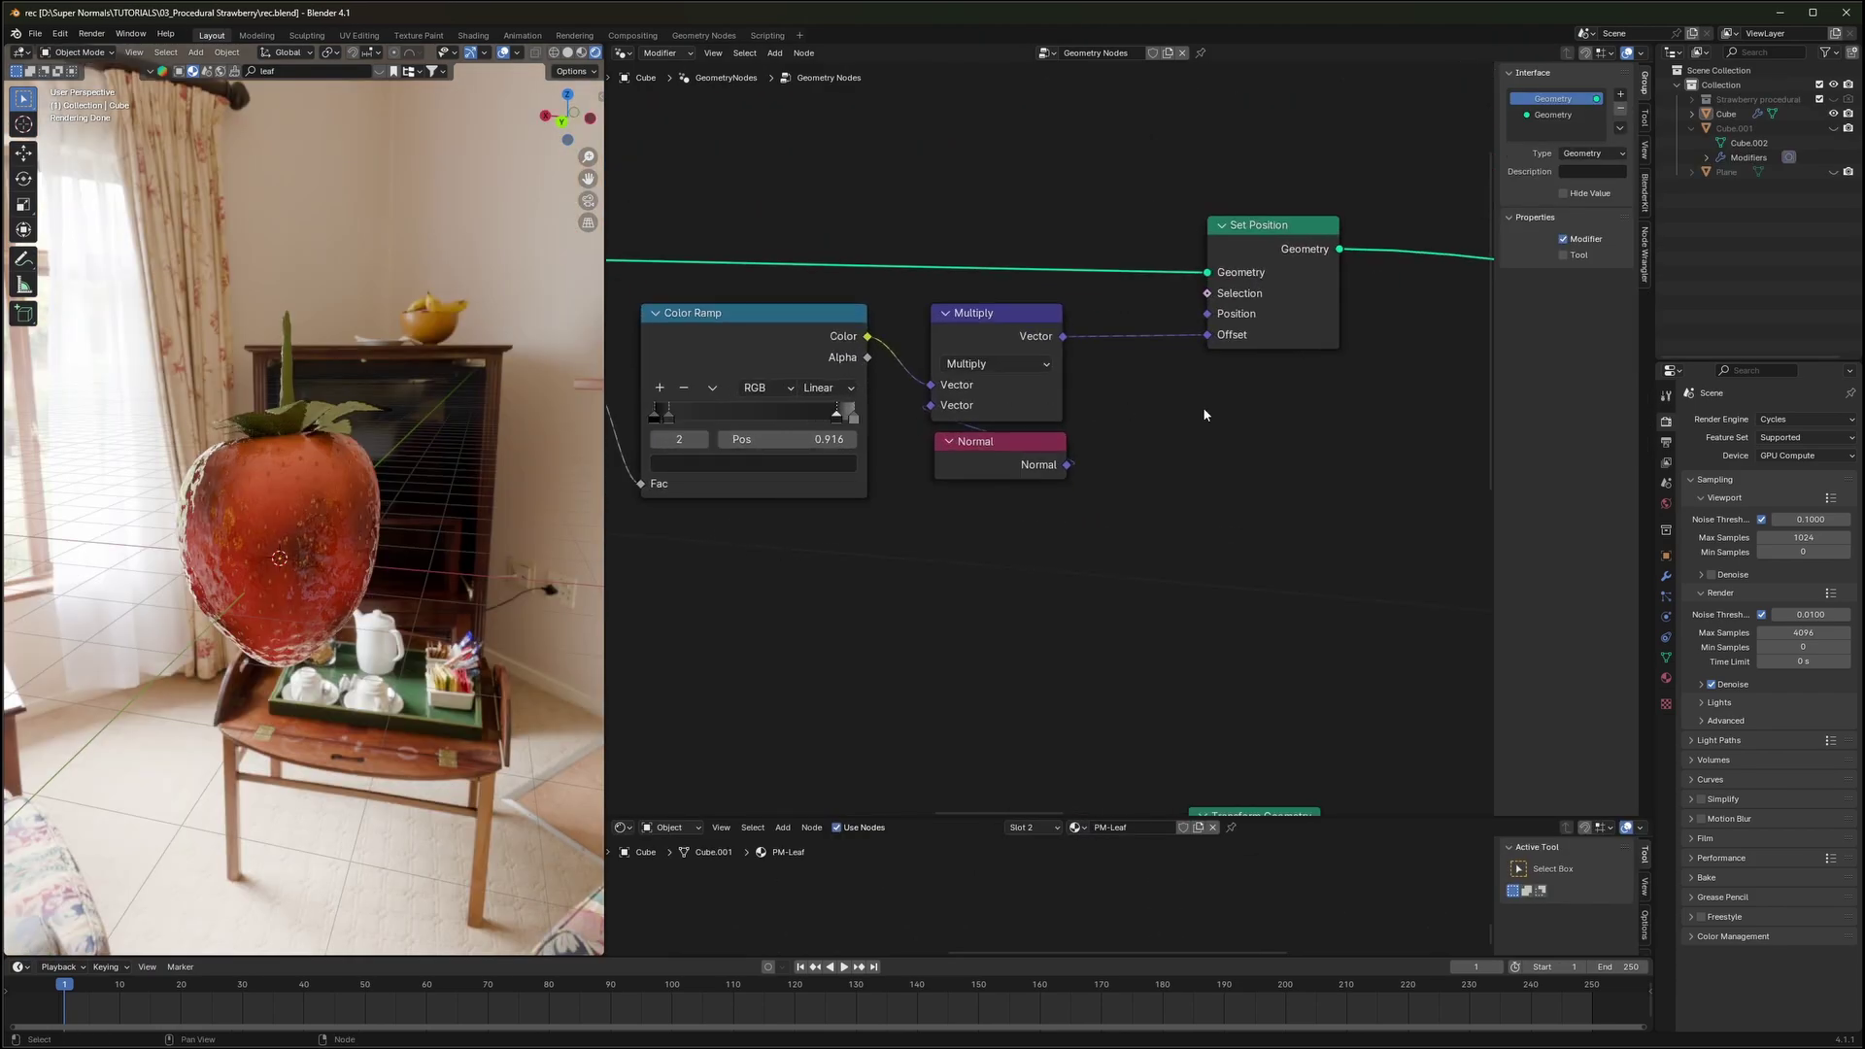
middle_click_drag(1204, 414, 1096, 411)
scroll(1096, 411, "down", 2)
middle_click_drag(774, 404, 965, 389)
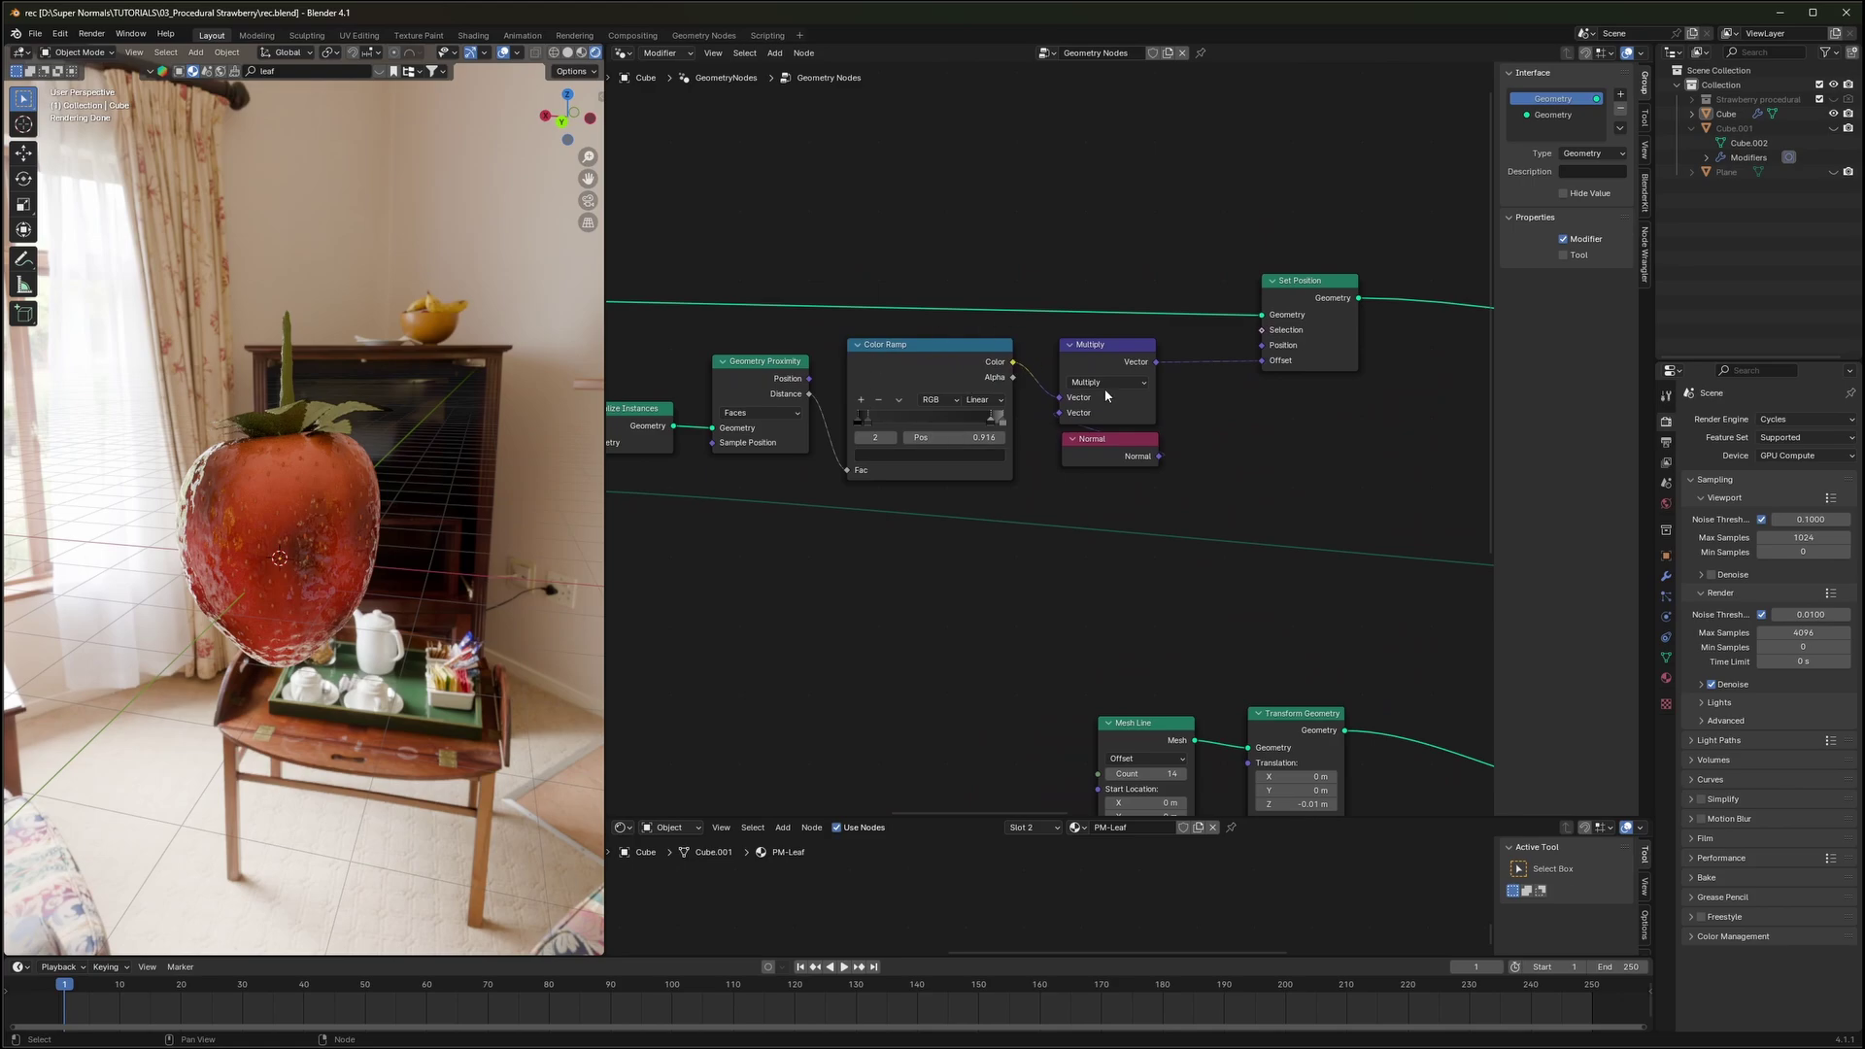
middle_click_drag(1105, 396, 898, 411)
left_click_drag(1104, 296, 1270, 273)
Insert a Store Named Attribute node into the geometry link just before the Set Position node
scroll(1128, 383, "up", 2)
key("shift+a")
type("sto")
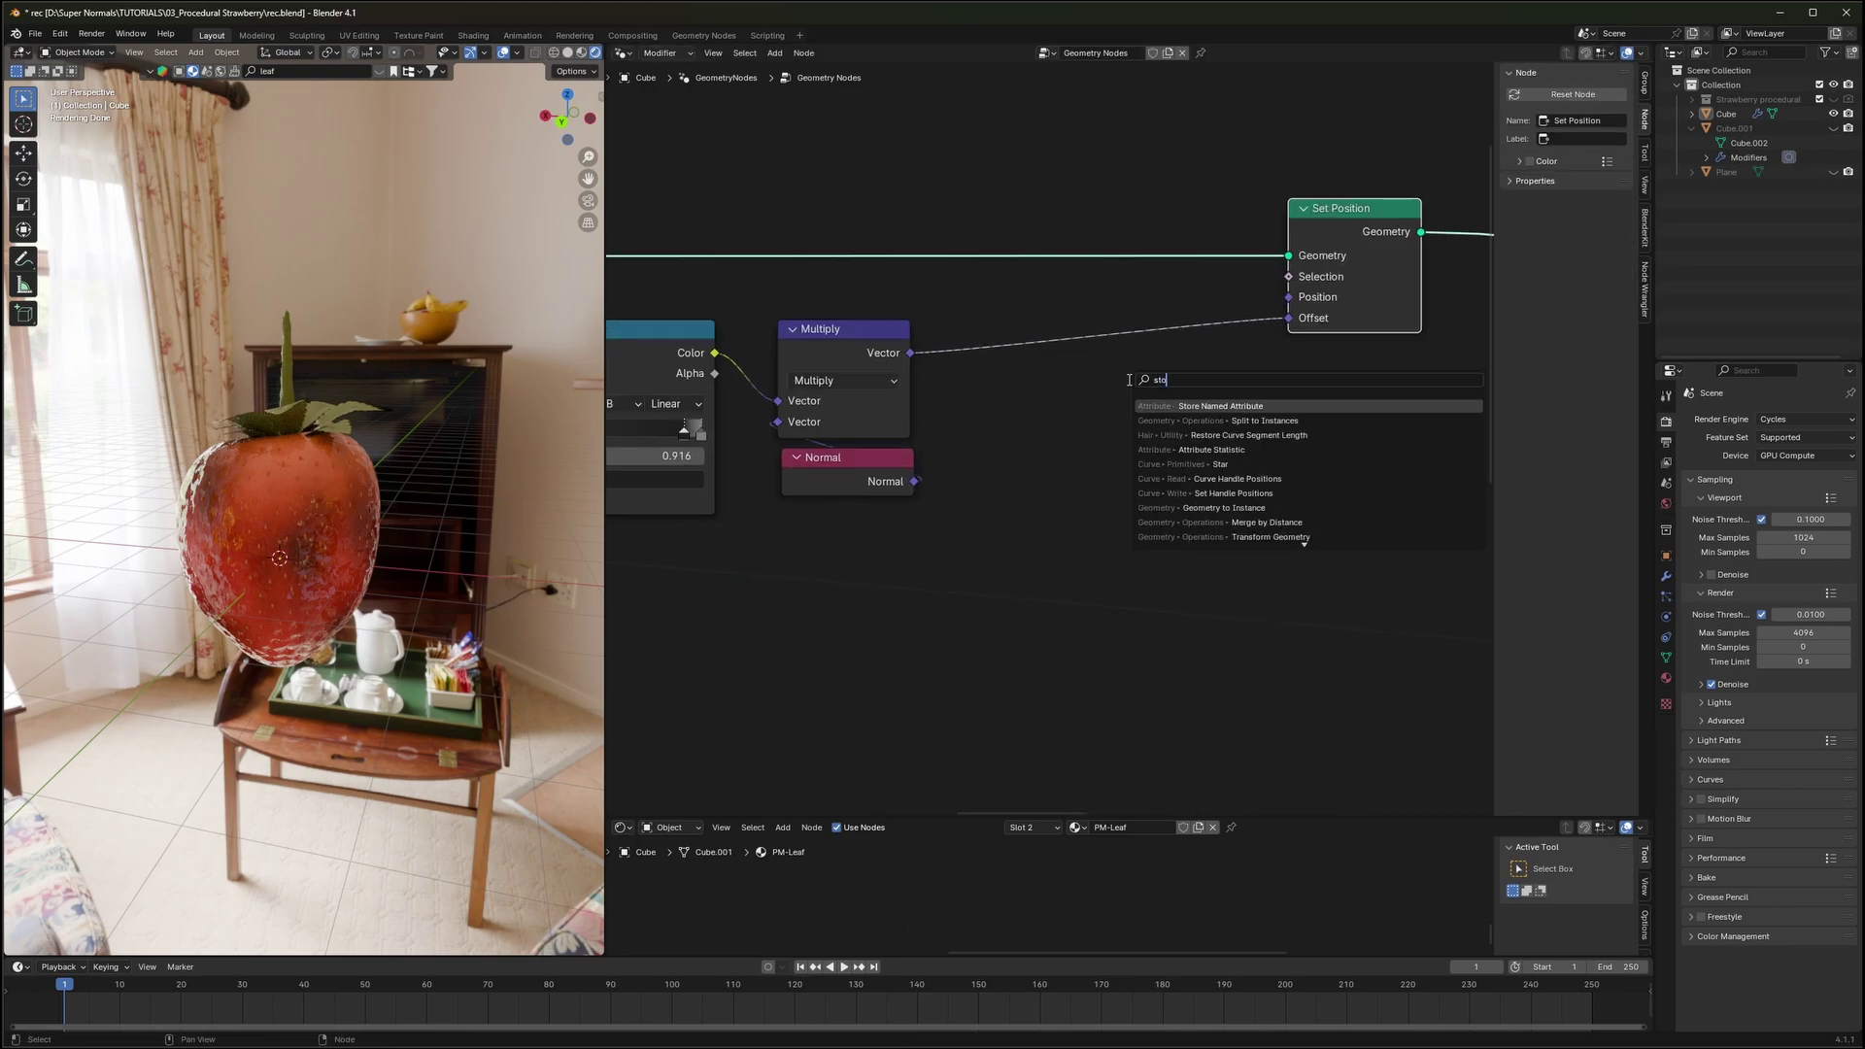
type("re named")
left_click(1258, 406)
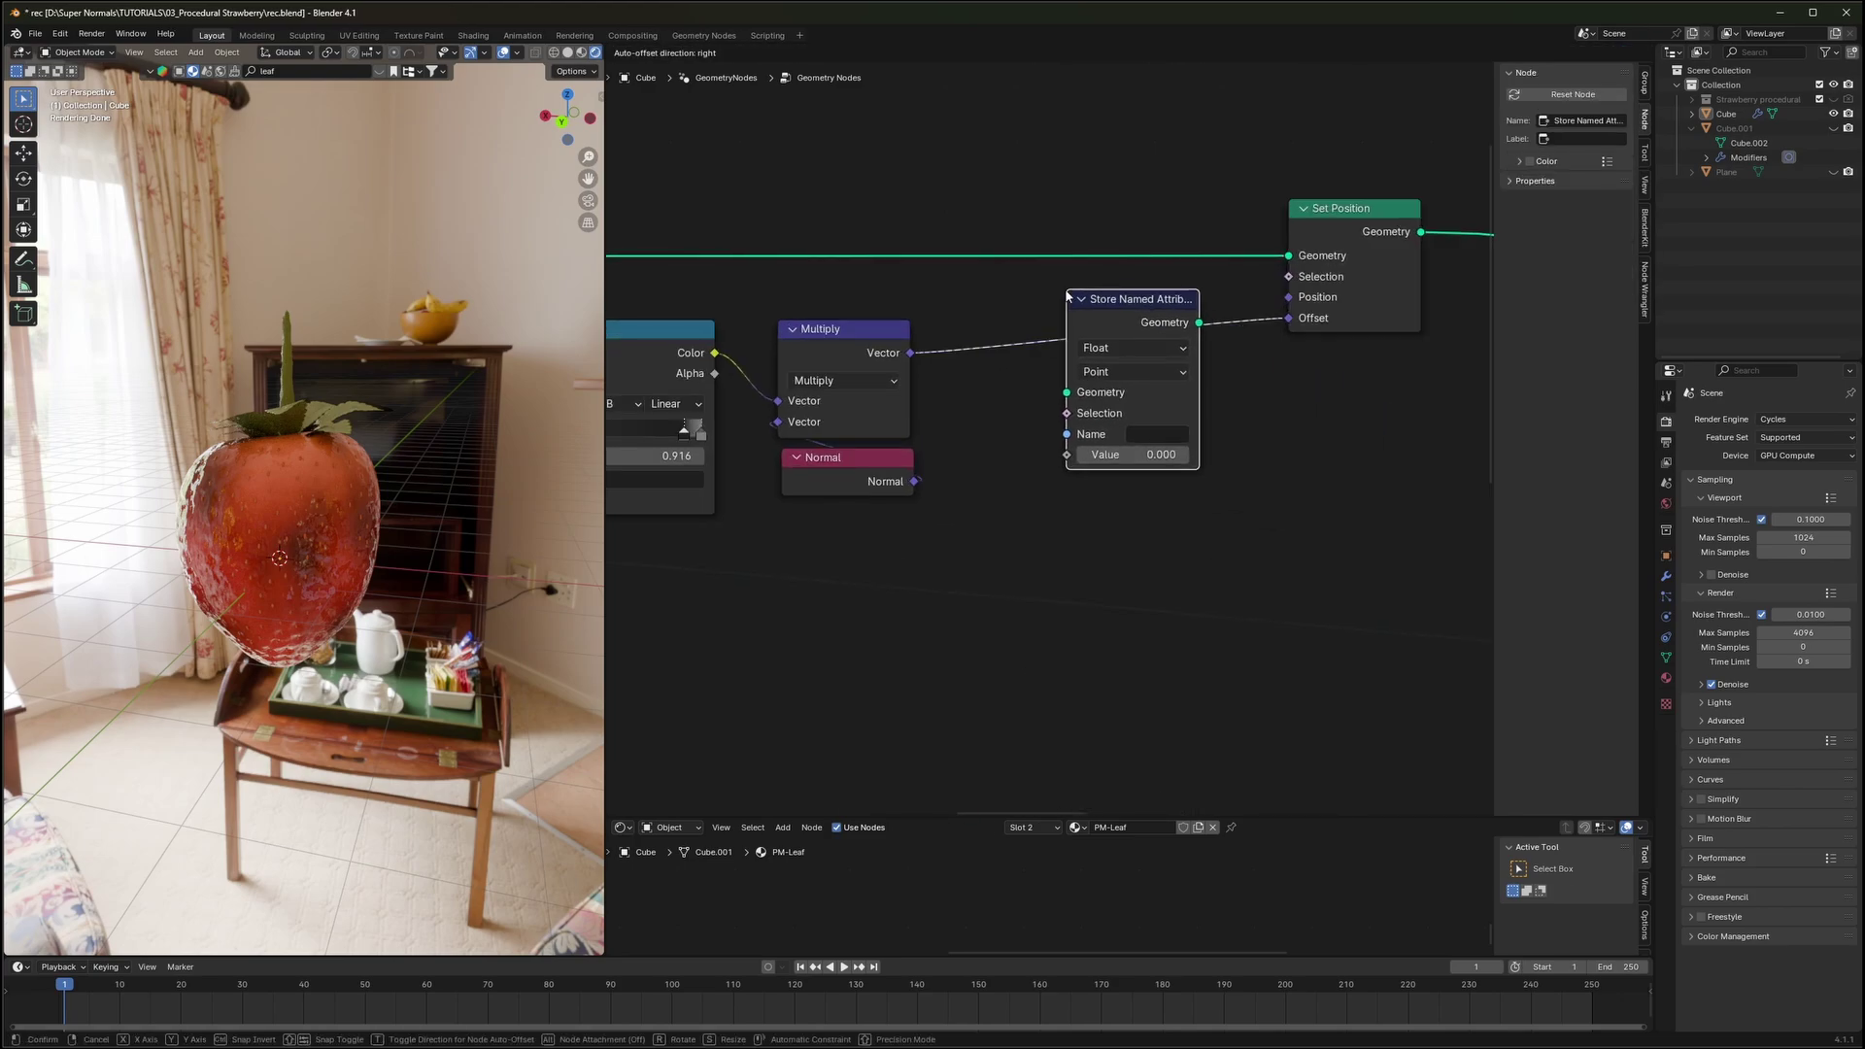
left_click(1067, 296)
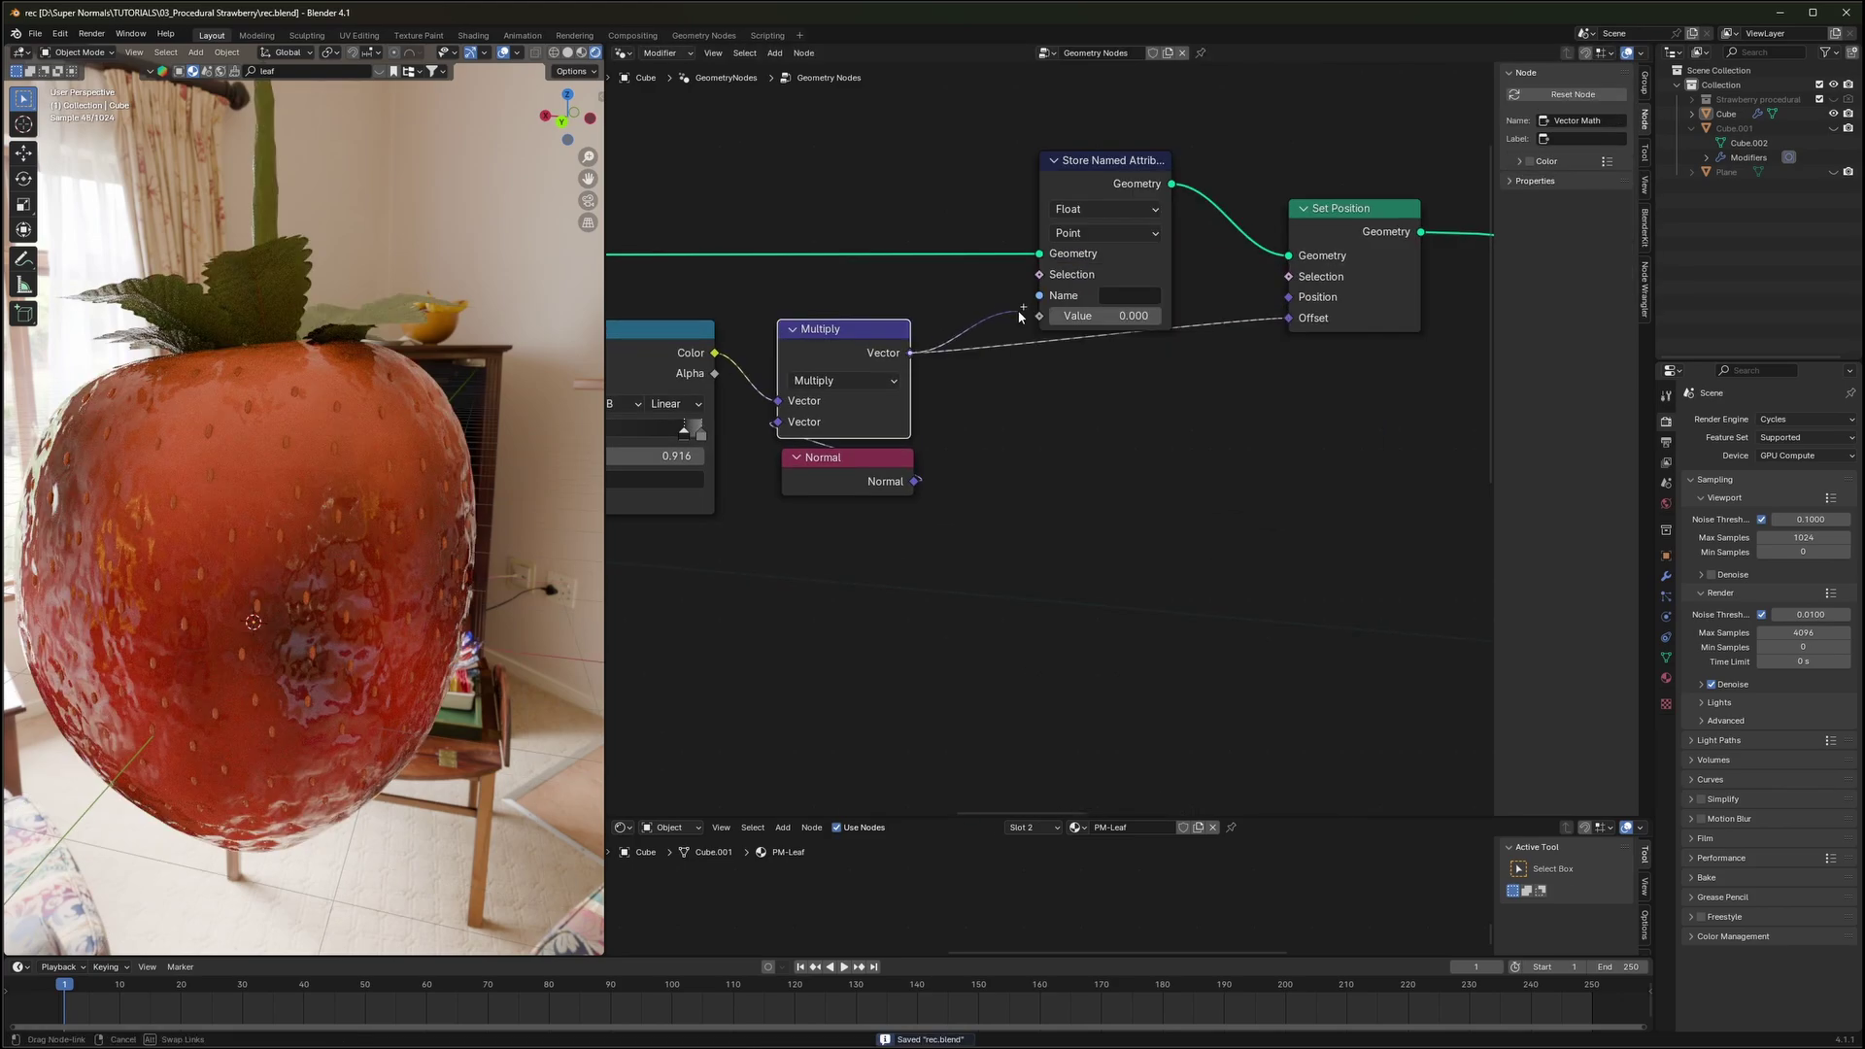
Connect the Multiply Vector output to the Store Named Attribute's Value, with data type Vector and domain Face
left_click_drag(1020, 316, 1039, 315)
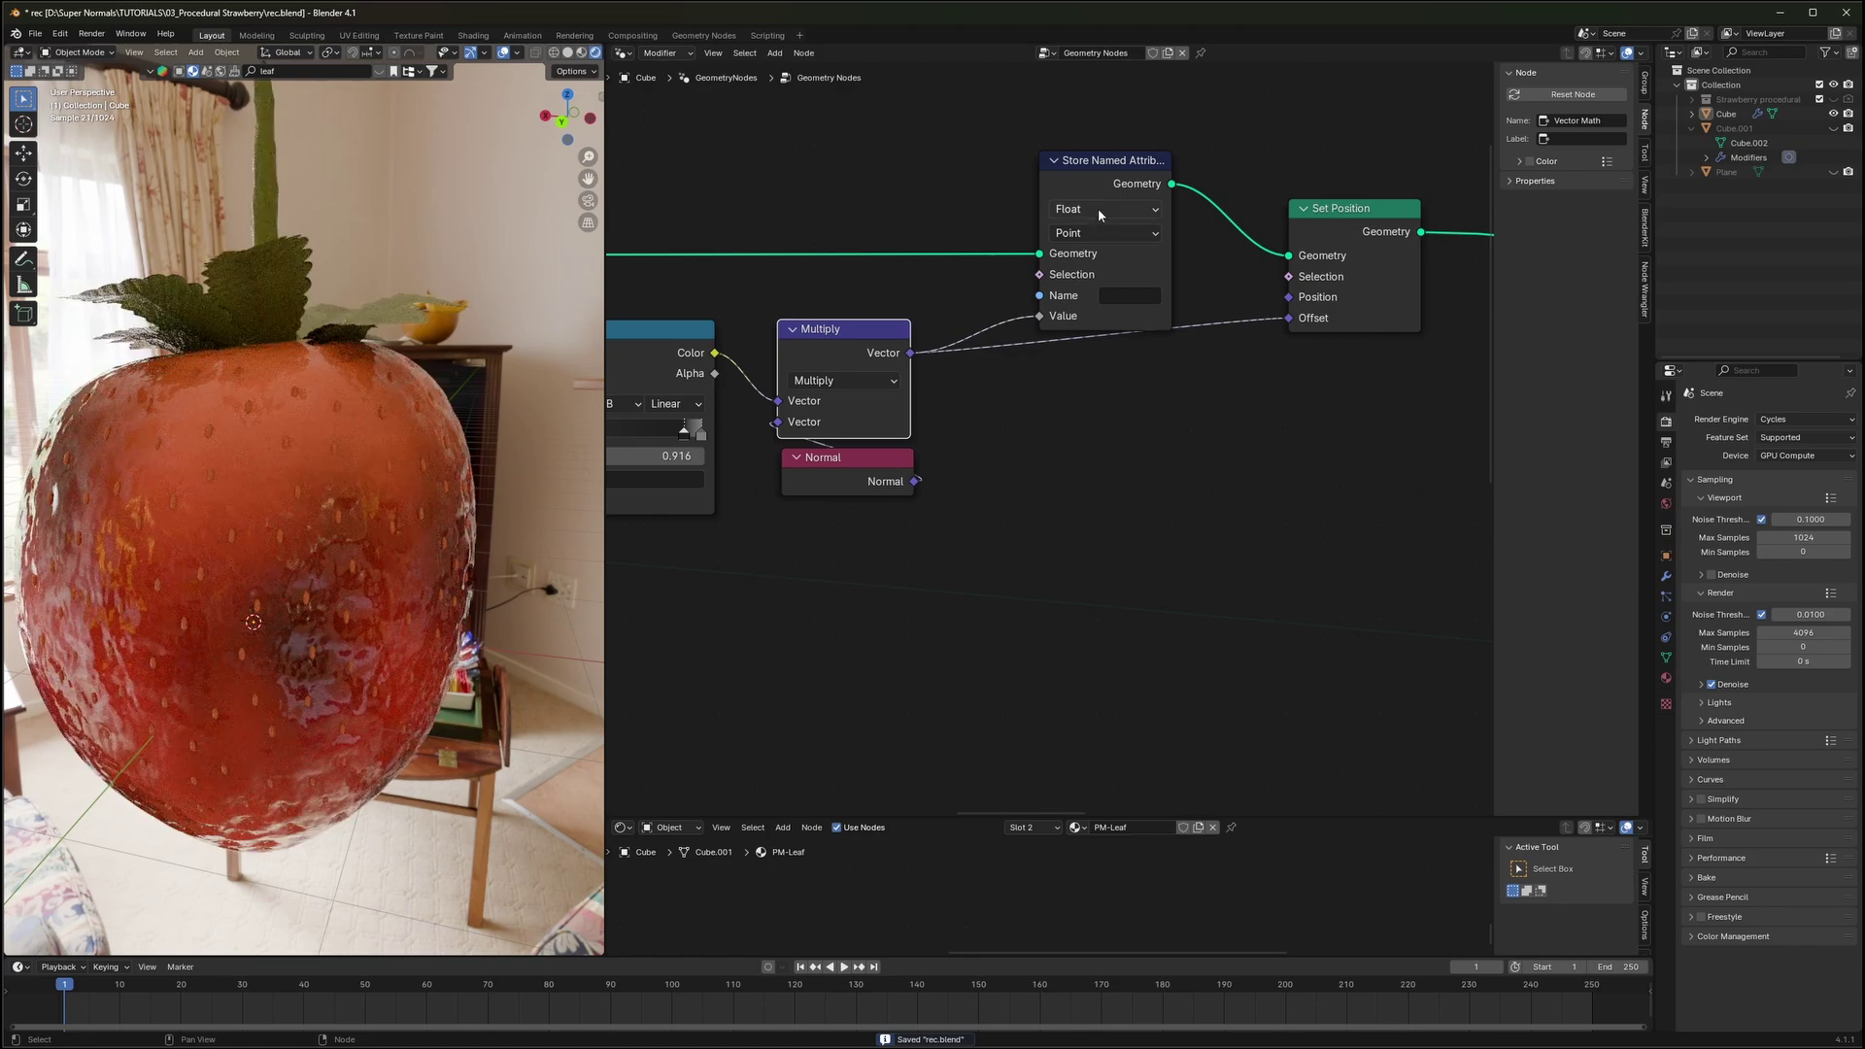
left_click(1099, 209)
left_click(1102, 301)
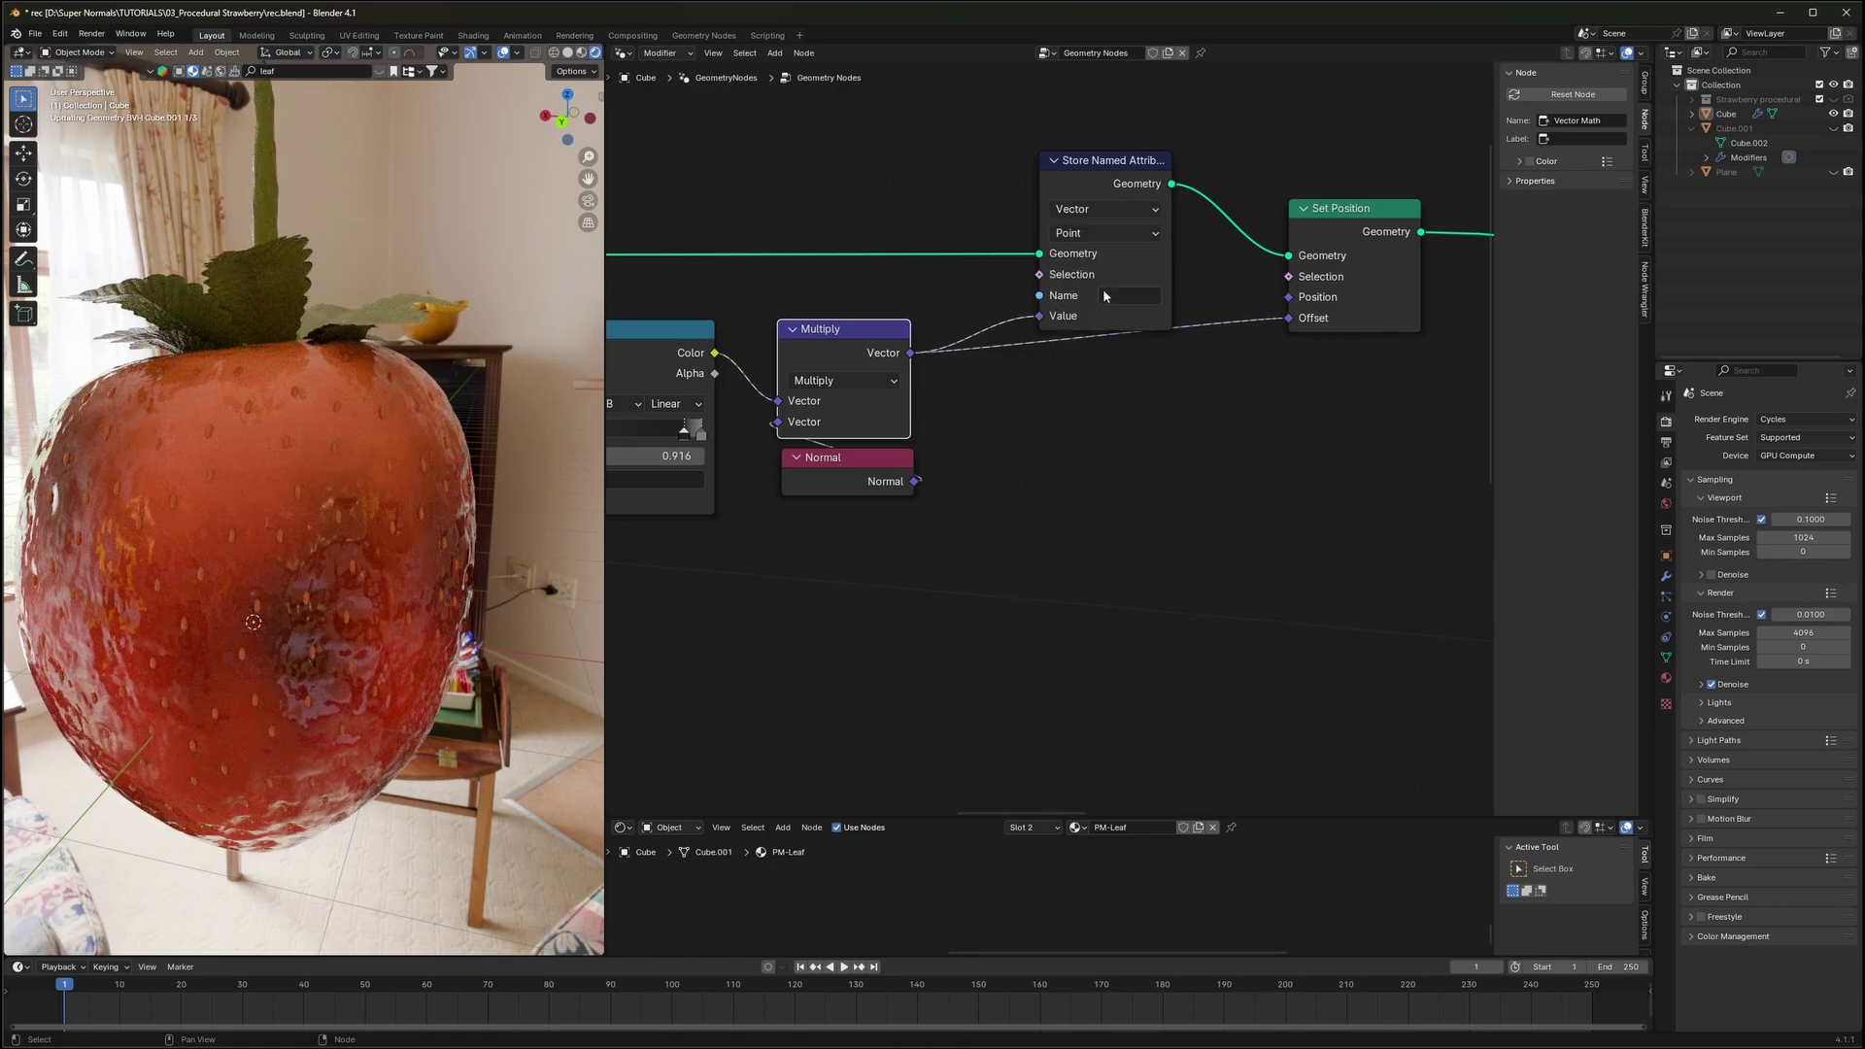
left_click(1109, 234)
Enlarge the shader editor, switch it to the Red material, and add an Attribute node
left_click_drag(1206, 819, 1206, 278)
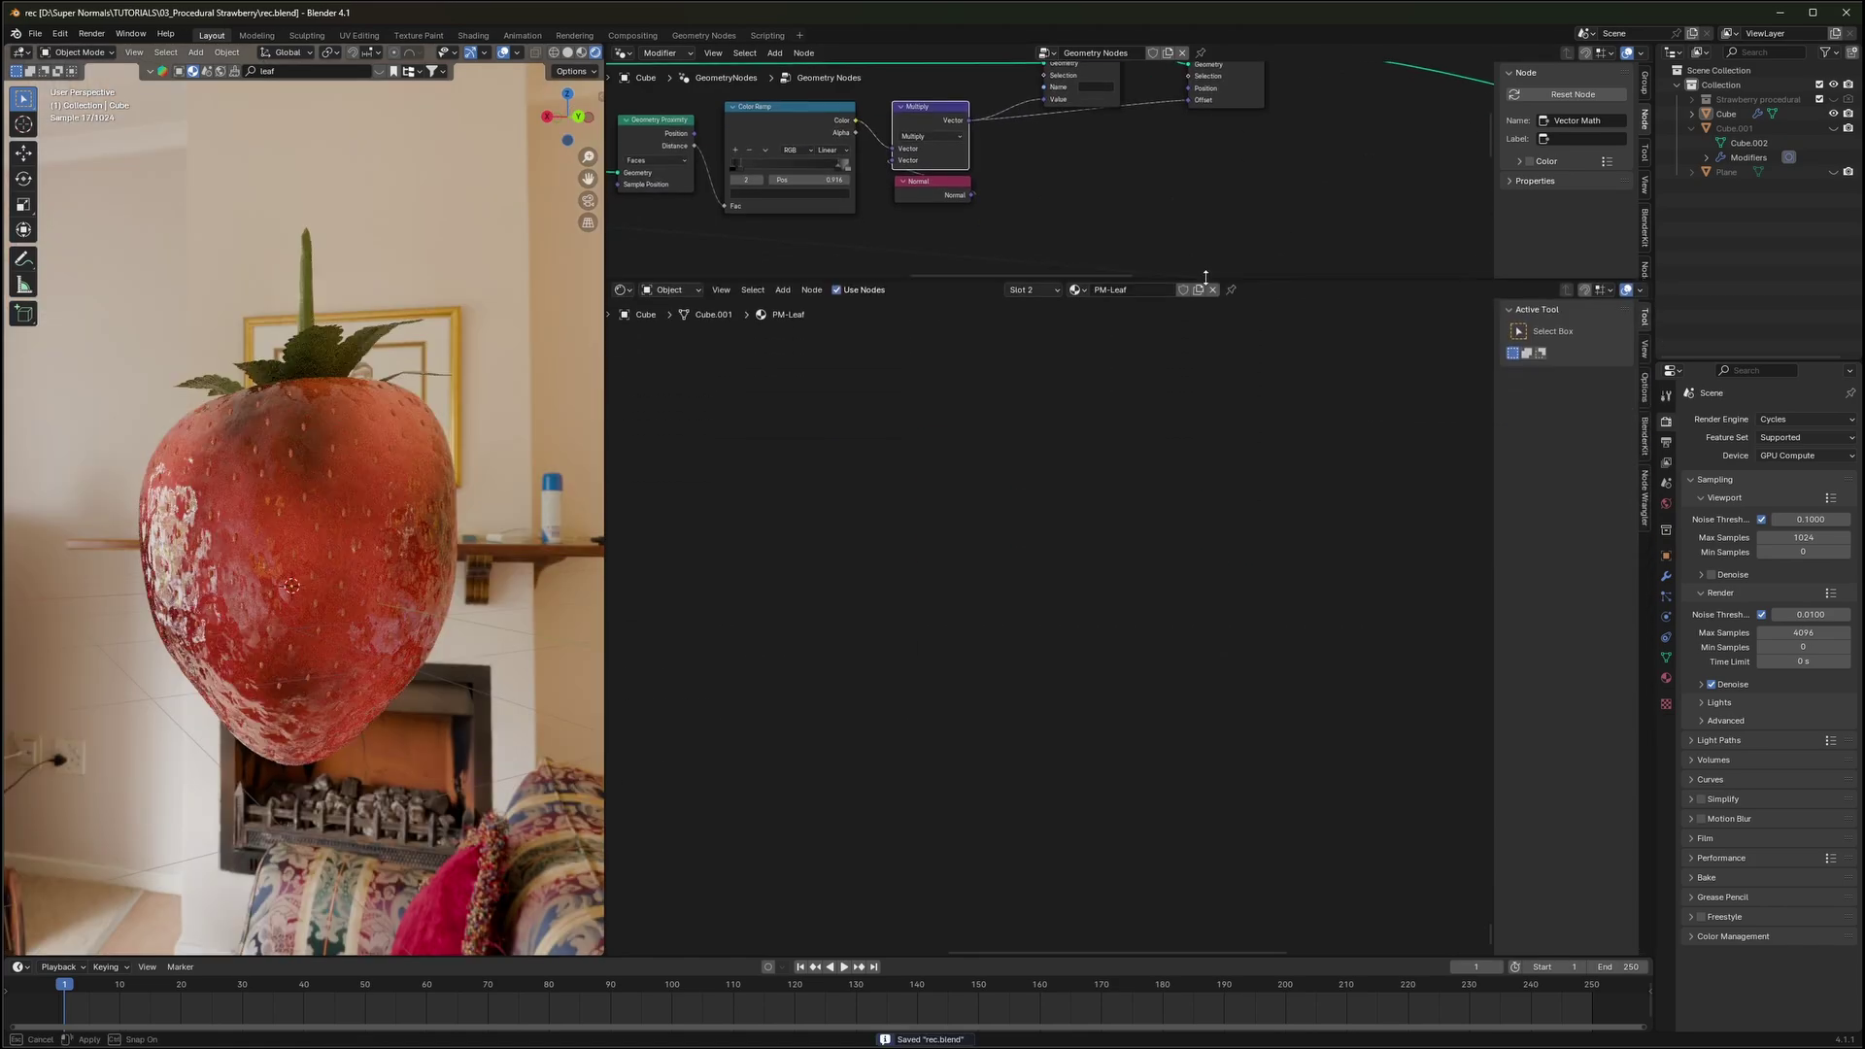
left_click(1075, 289)
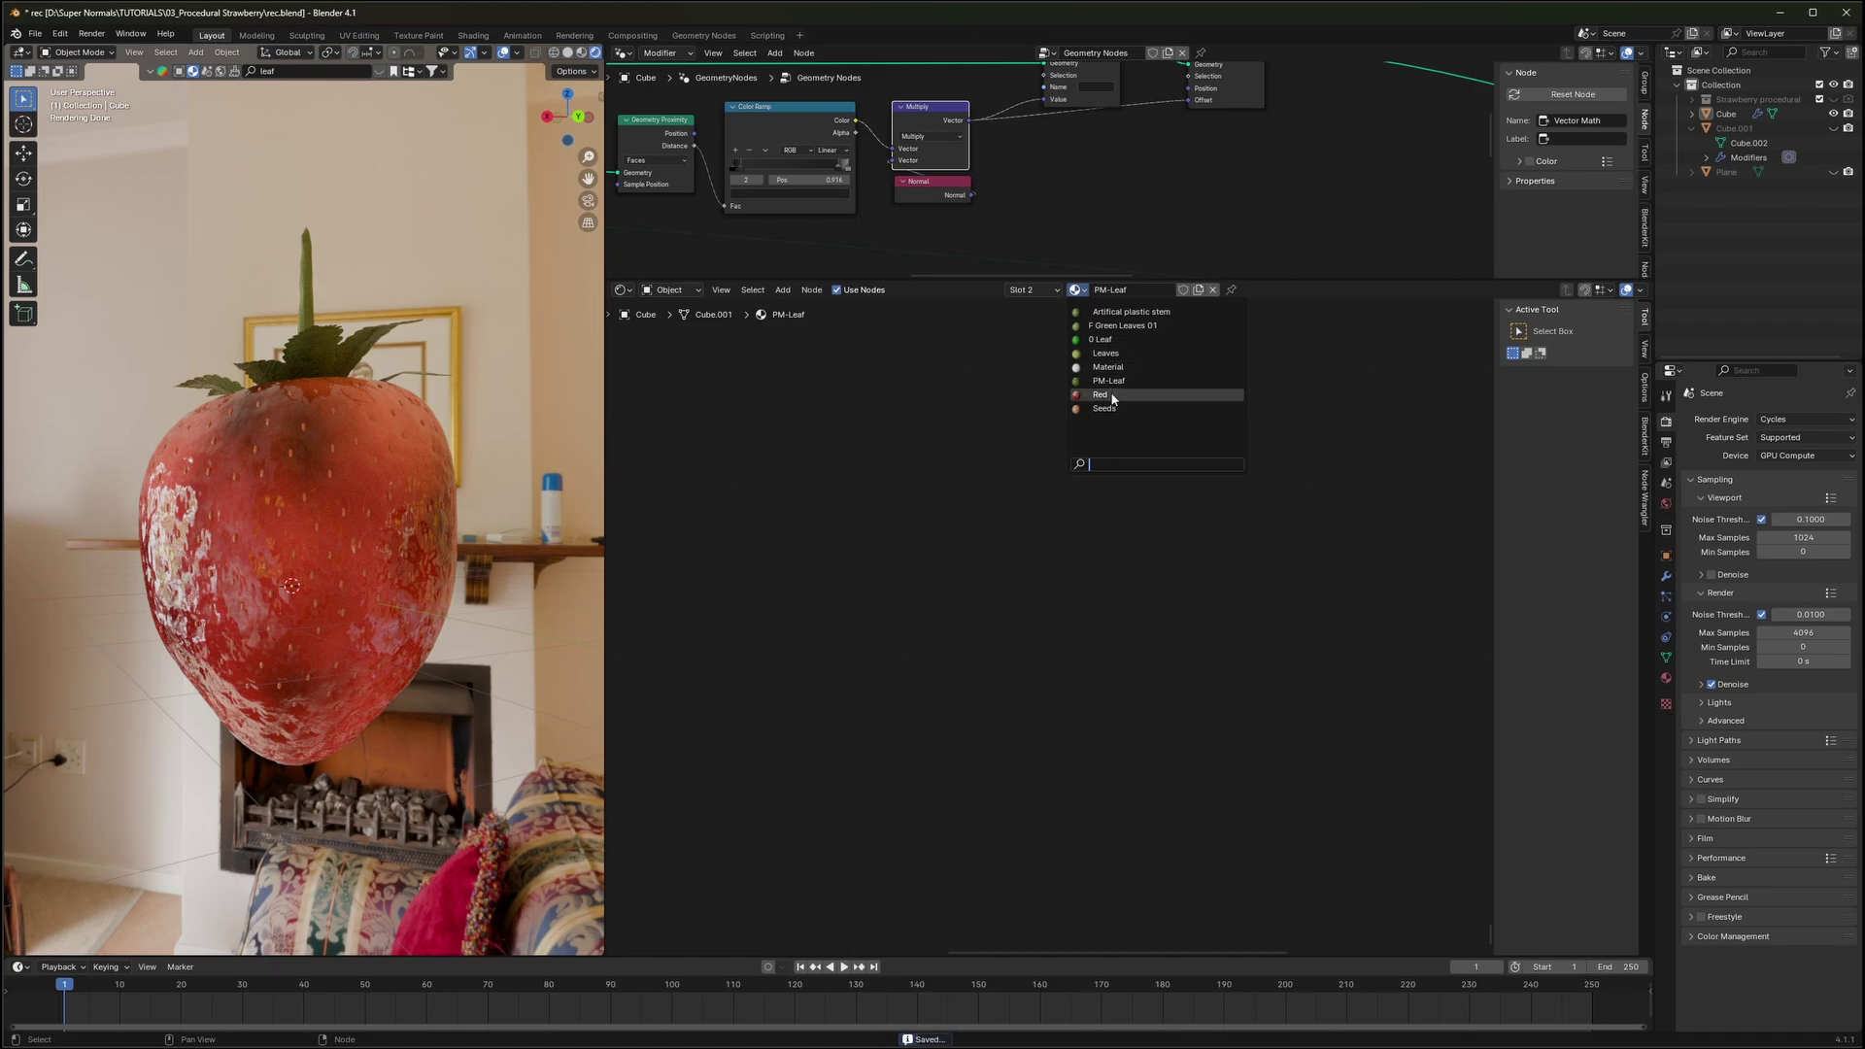
left_click(1093, 394)
key("shift+a")
type("atrrib")
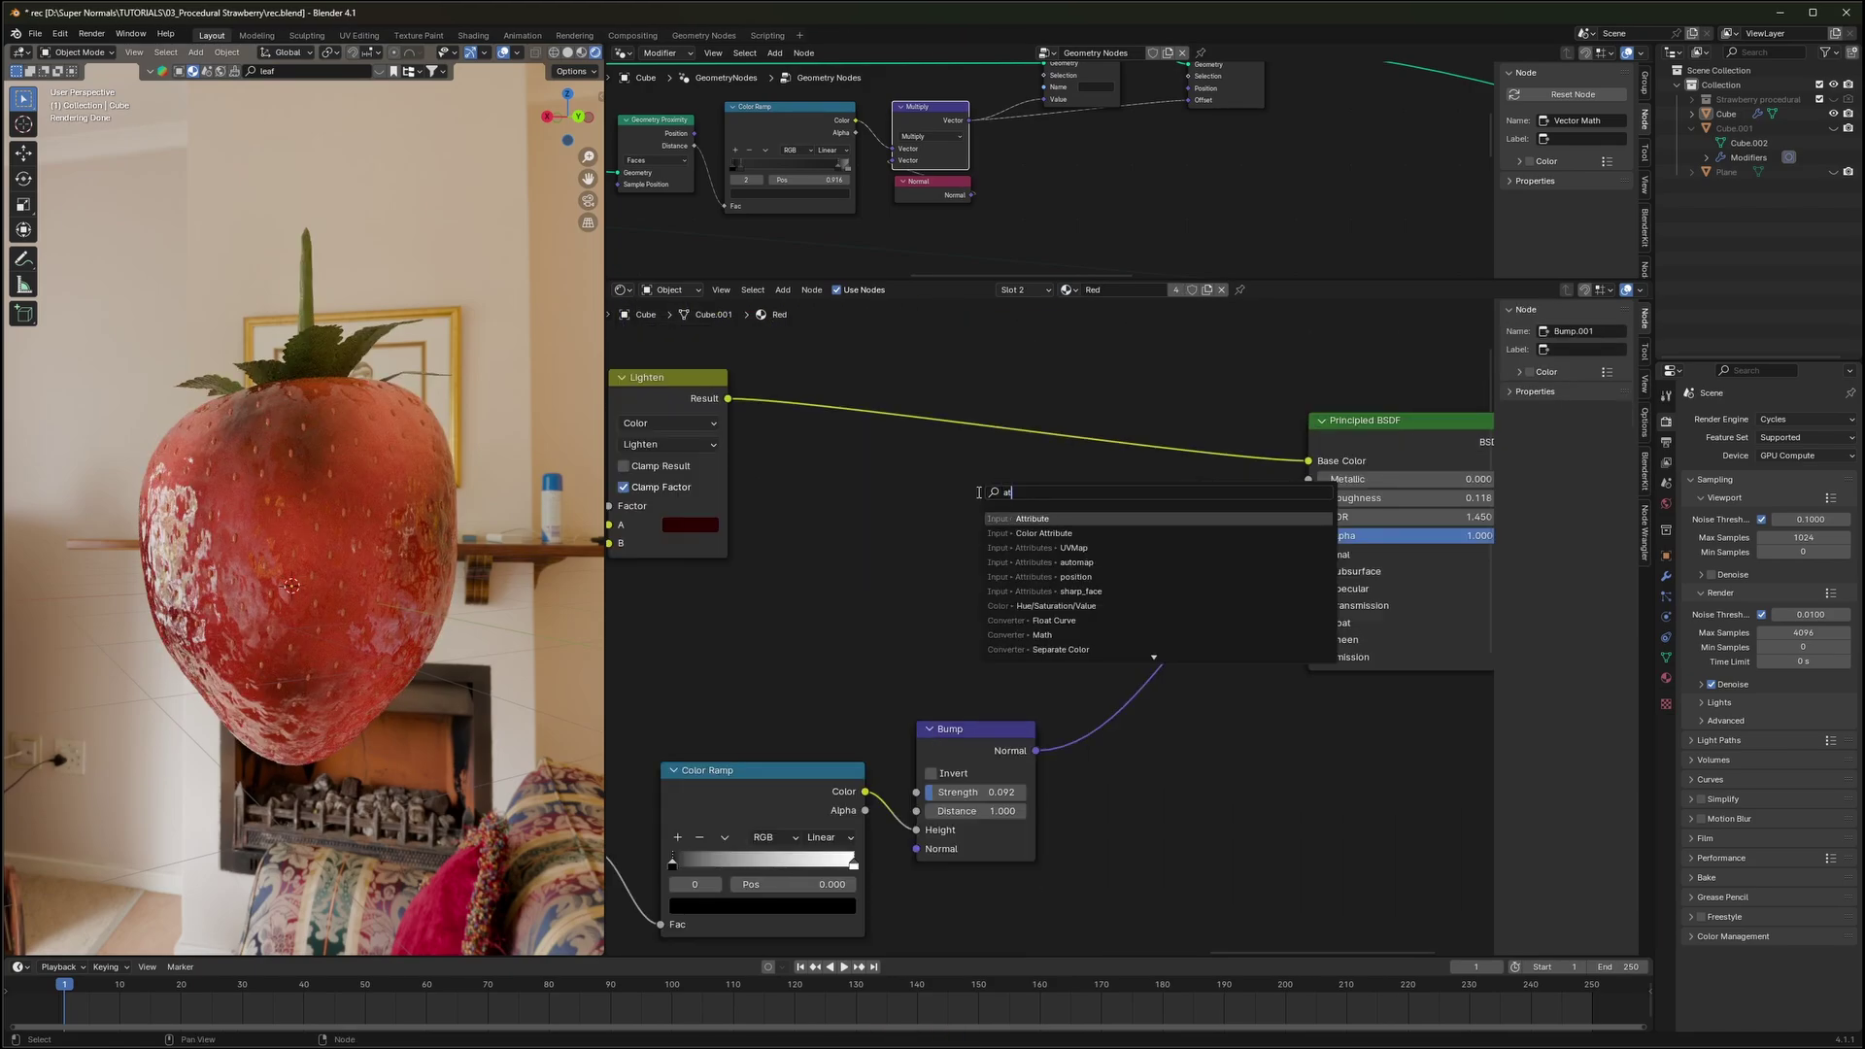
left_click(1031, 561)
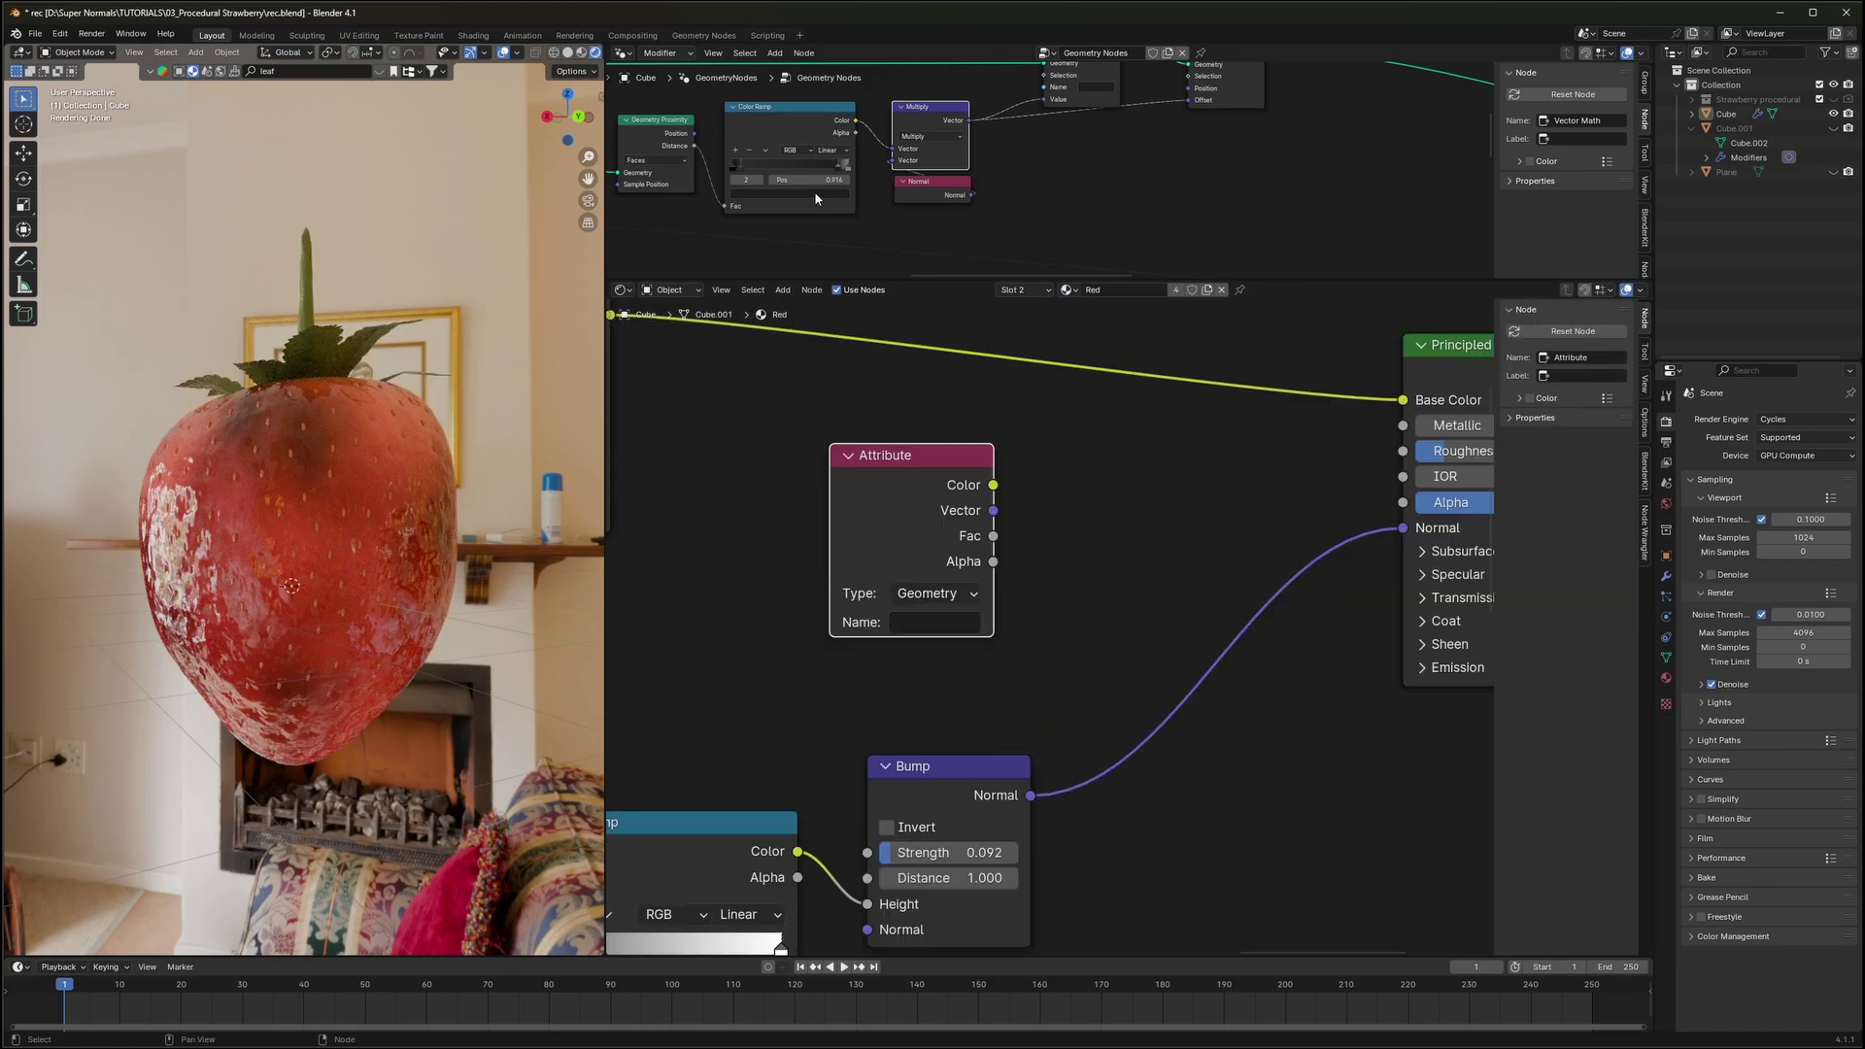
Name the attribute in the Store Named Attribute node D
middle_click_drag(815, 191, 839, 264)
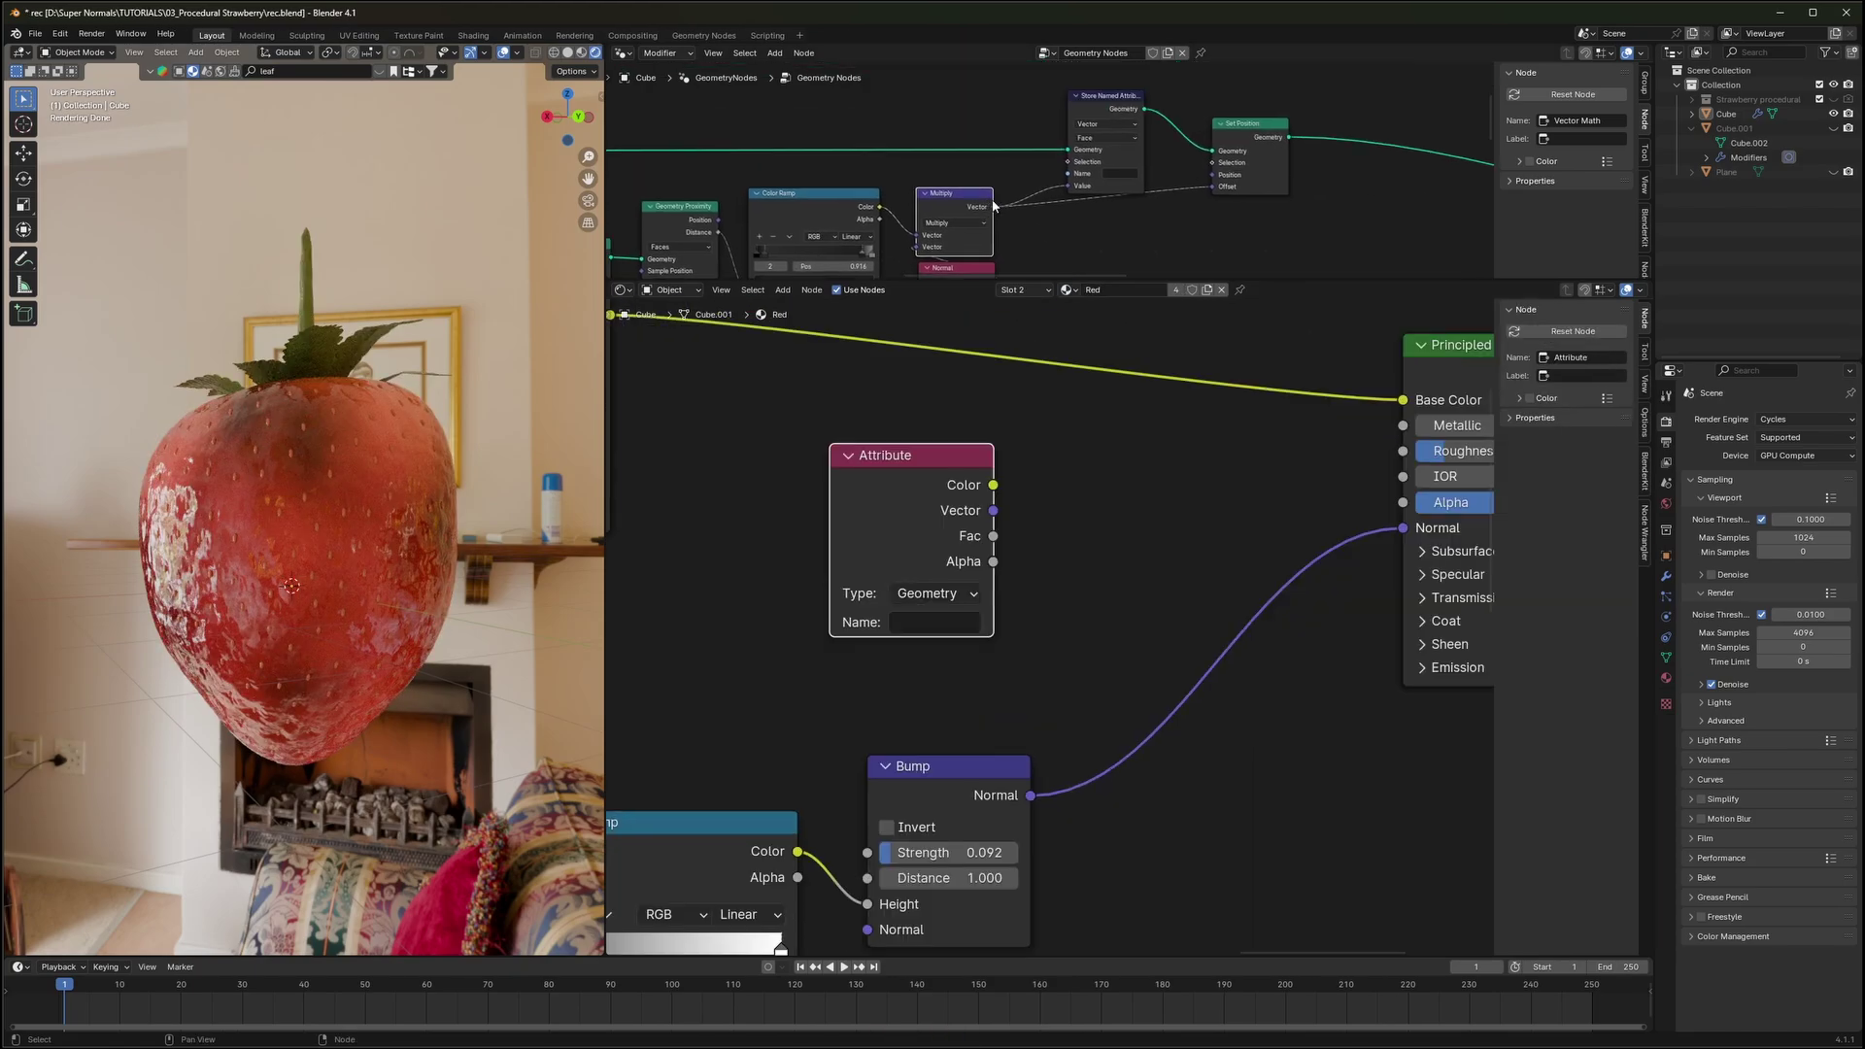
scroll(1179, 166, "up", 10)
middle_click_drag(1179, 165, 1143, 205)
left_click(1142, 206)
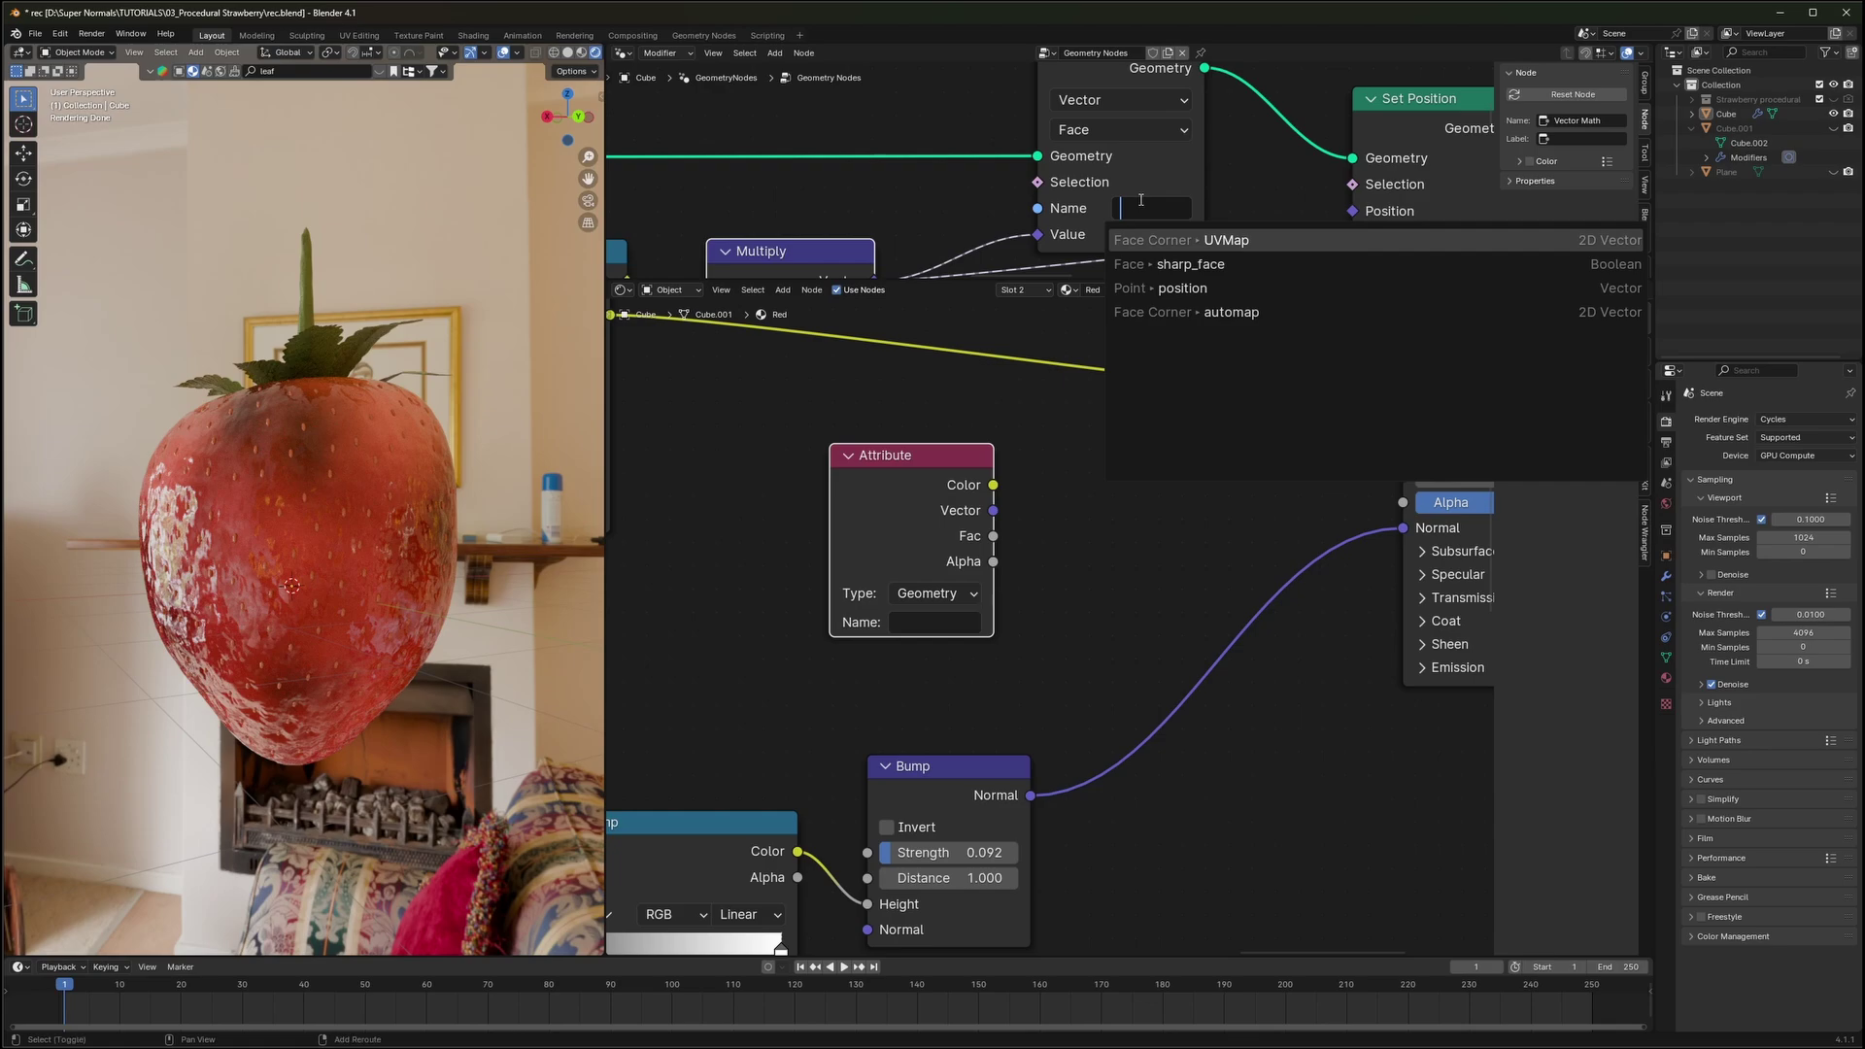
type("D")
key("Return")
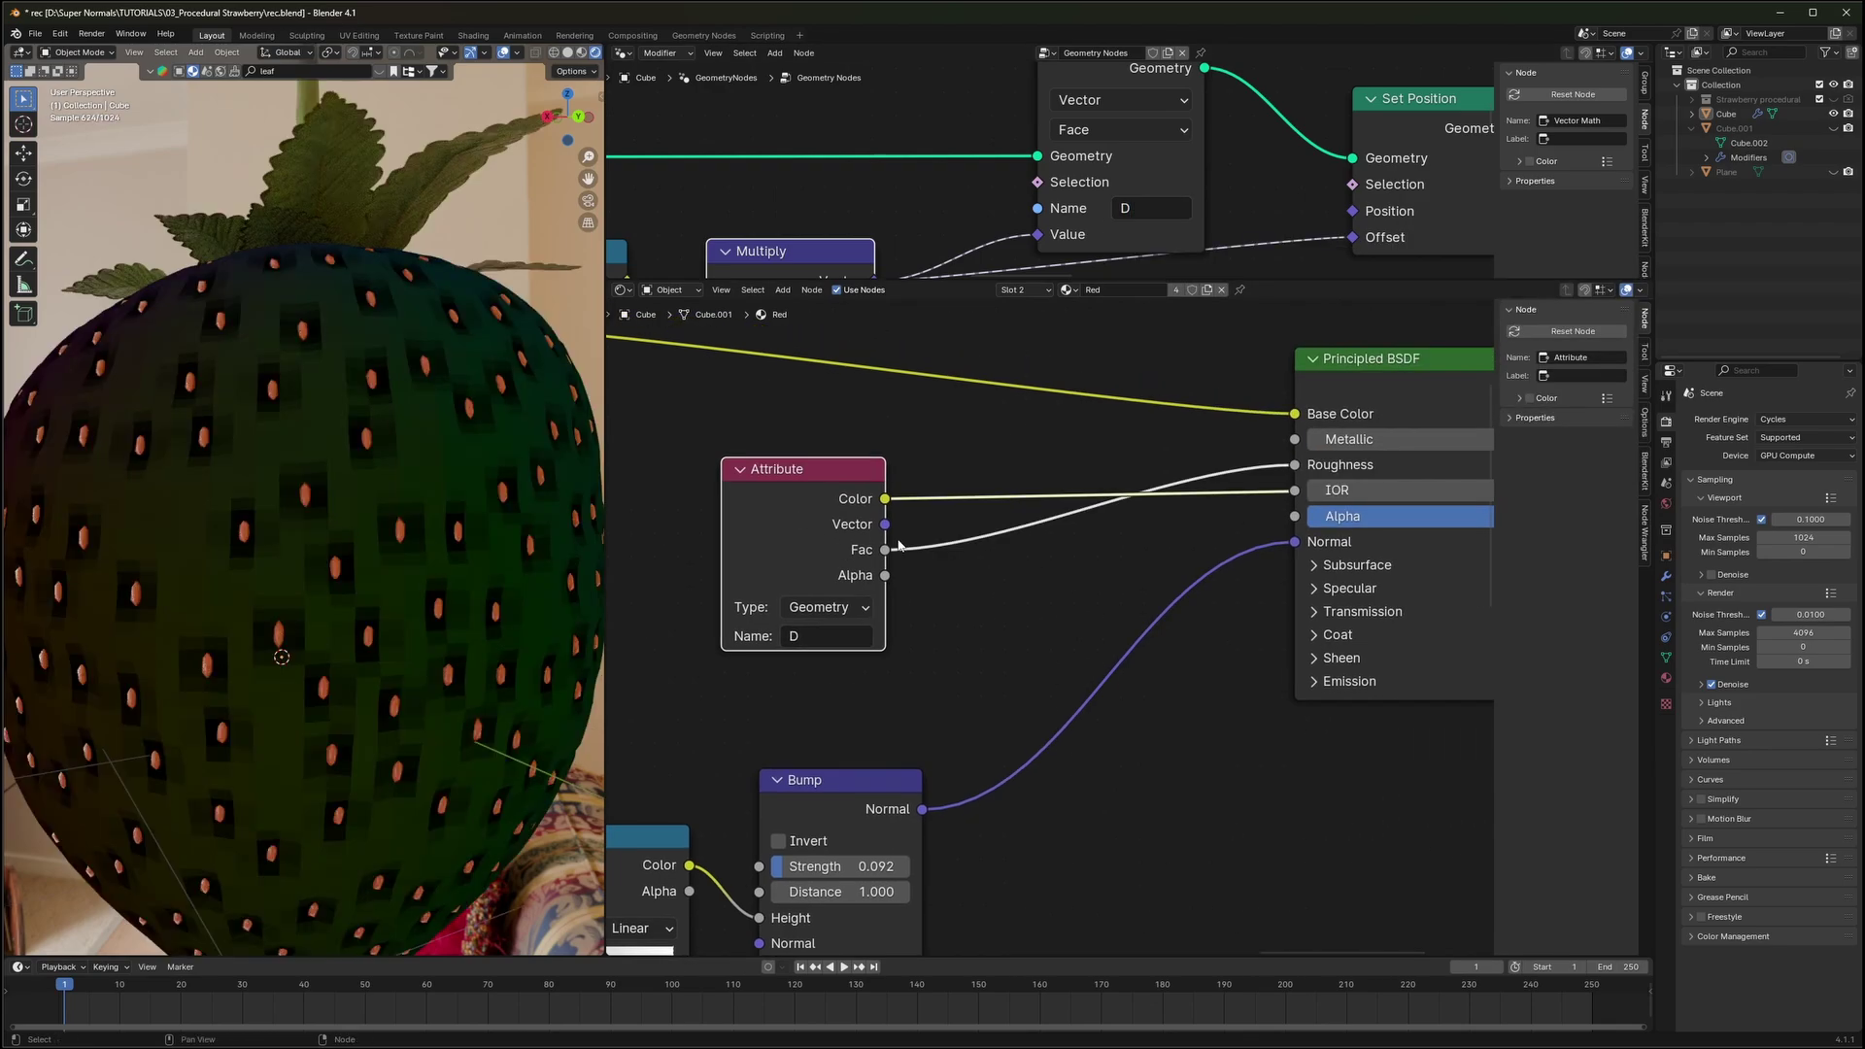
Add a Color Ramp between the Attribute node and the Principled BSDF
scroll(899, 546, "down", 5)
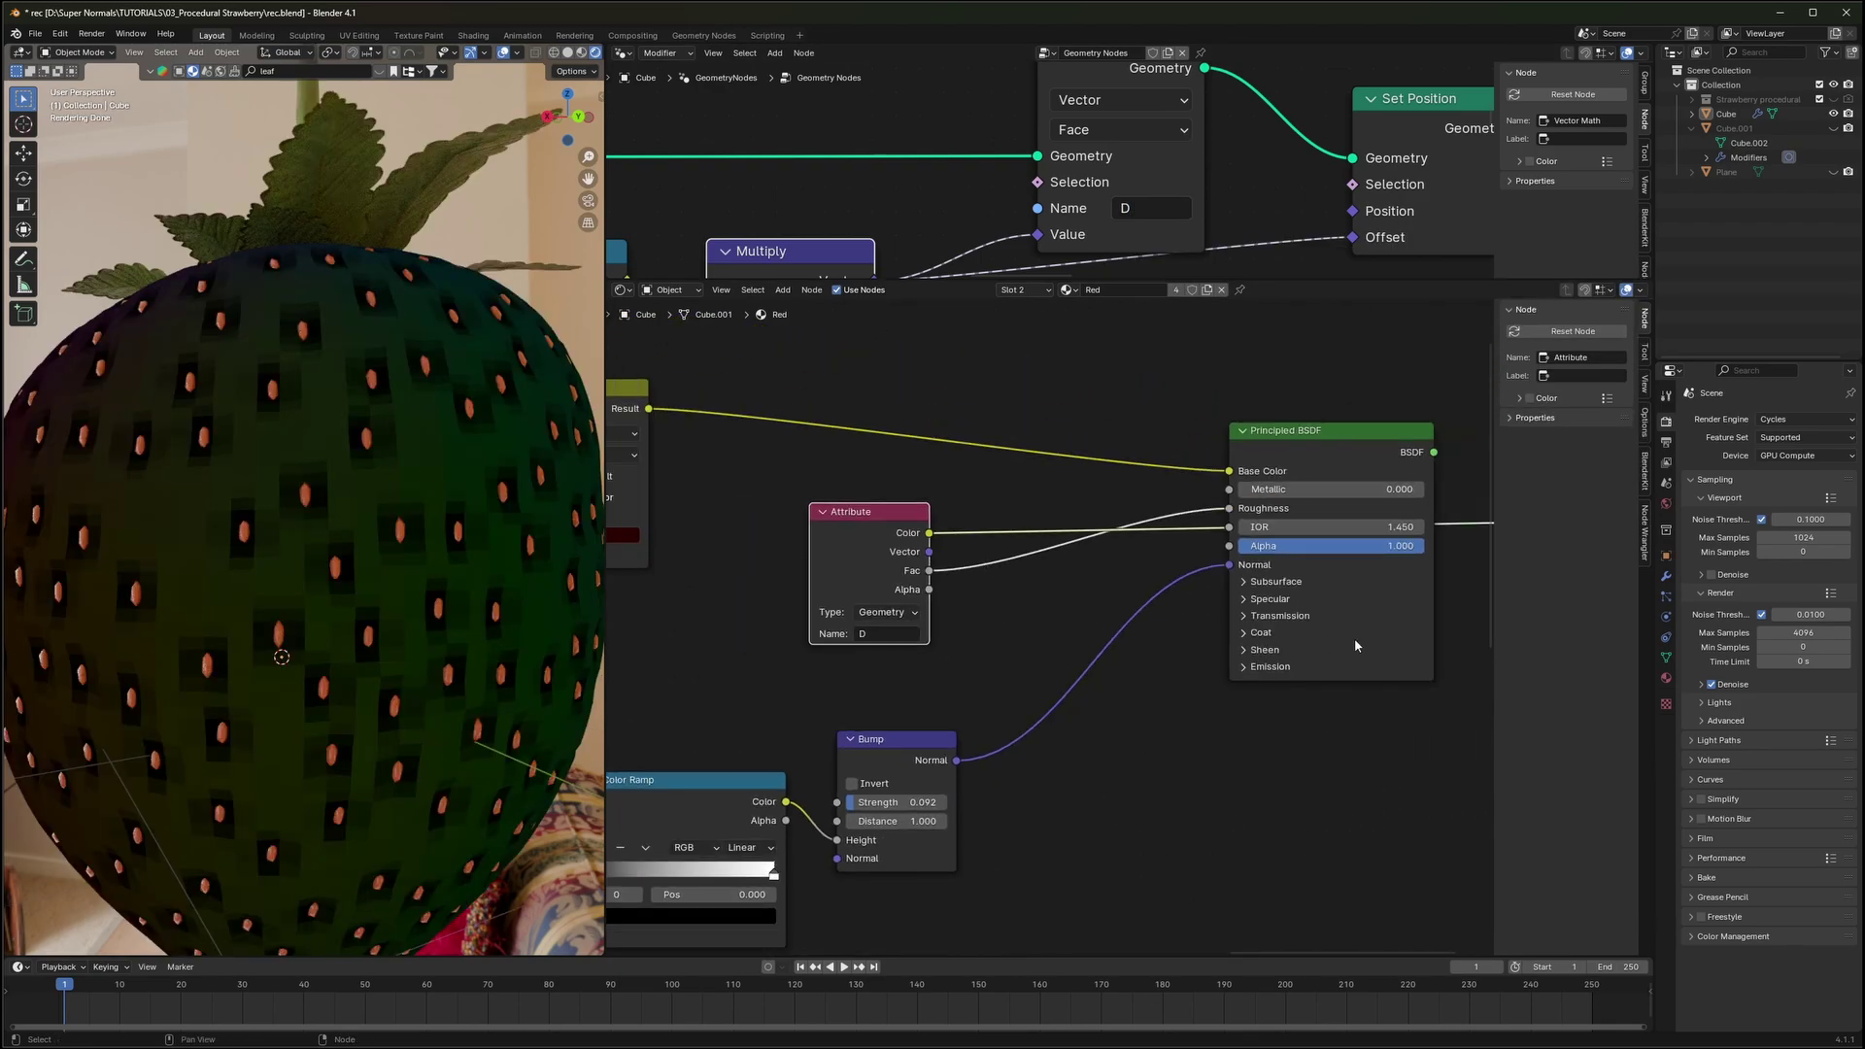
scroll(329, 529, "down", 3)
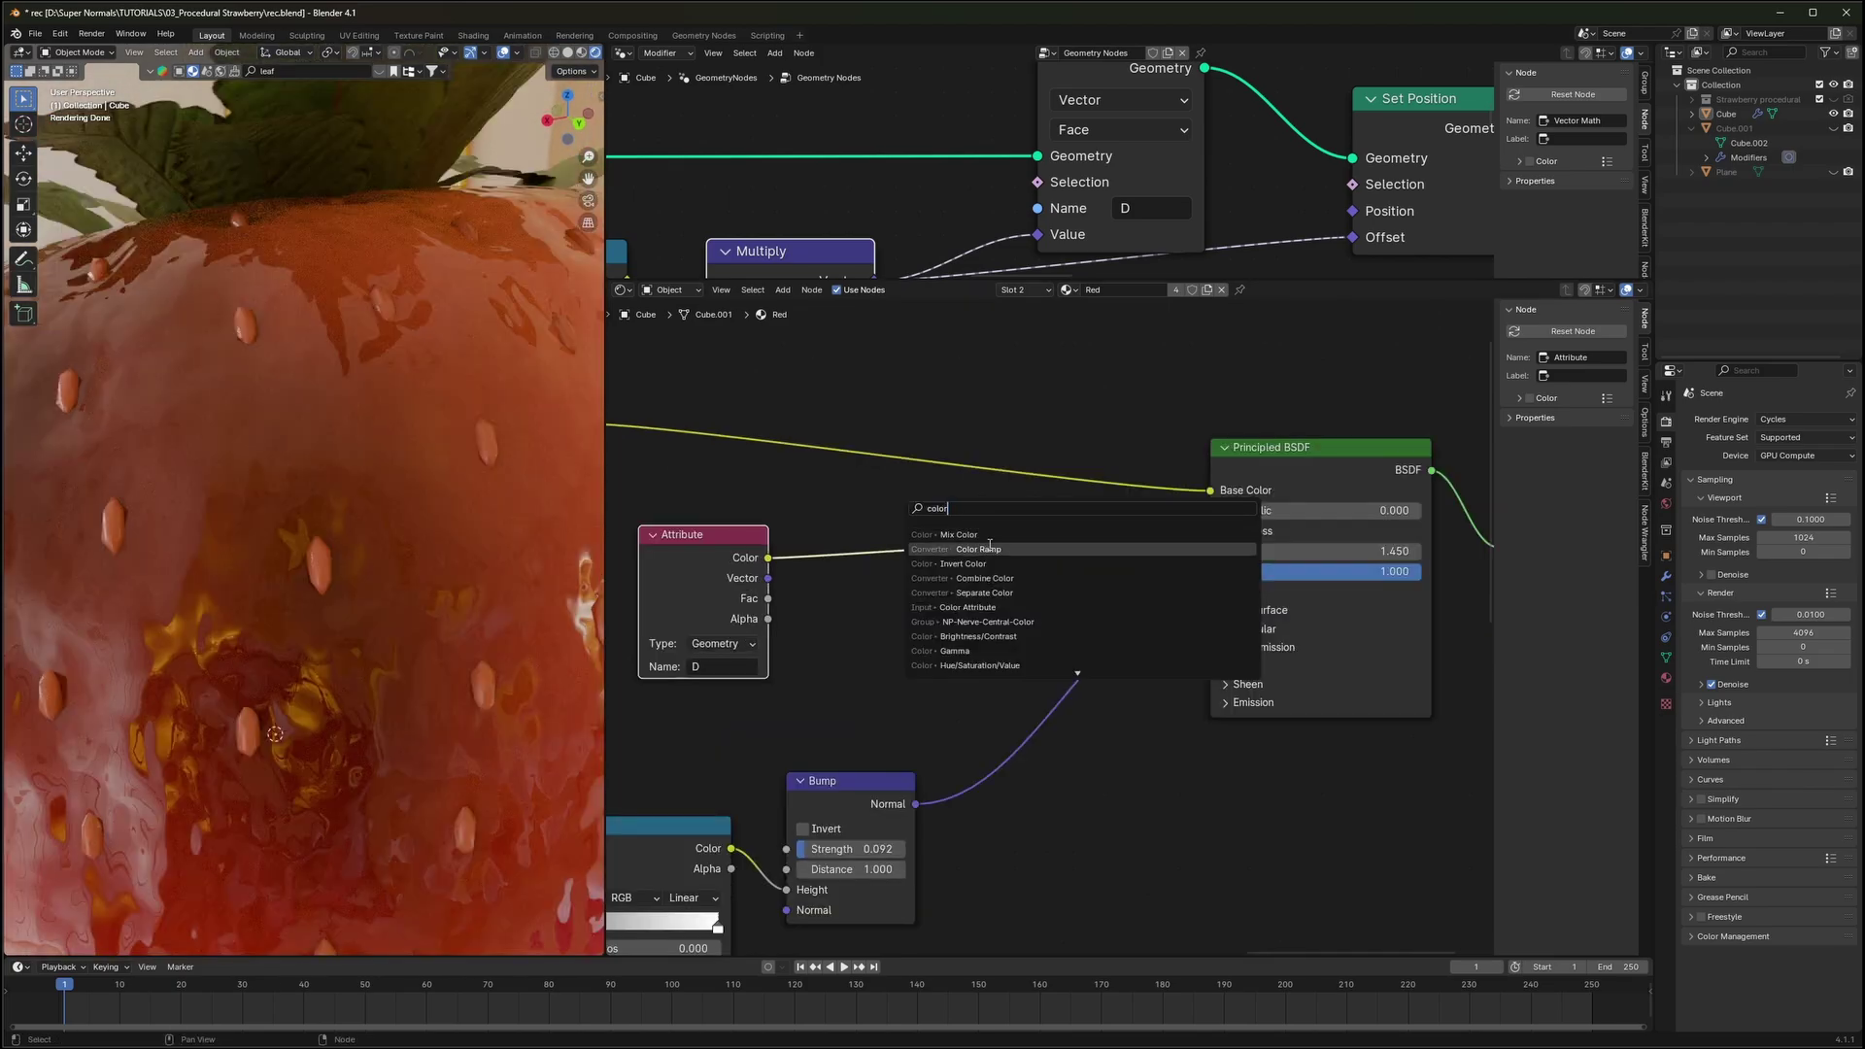
left_click(979, 549)
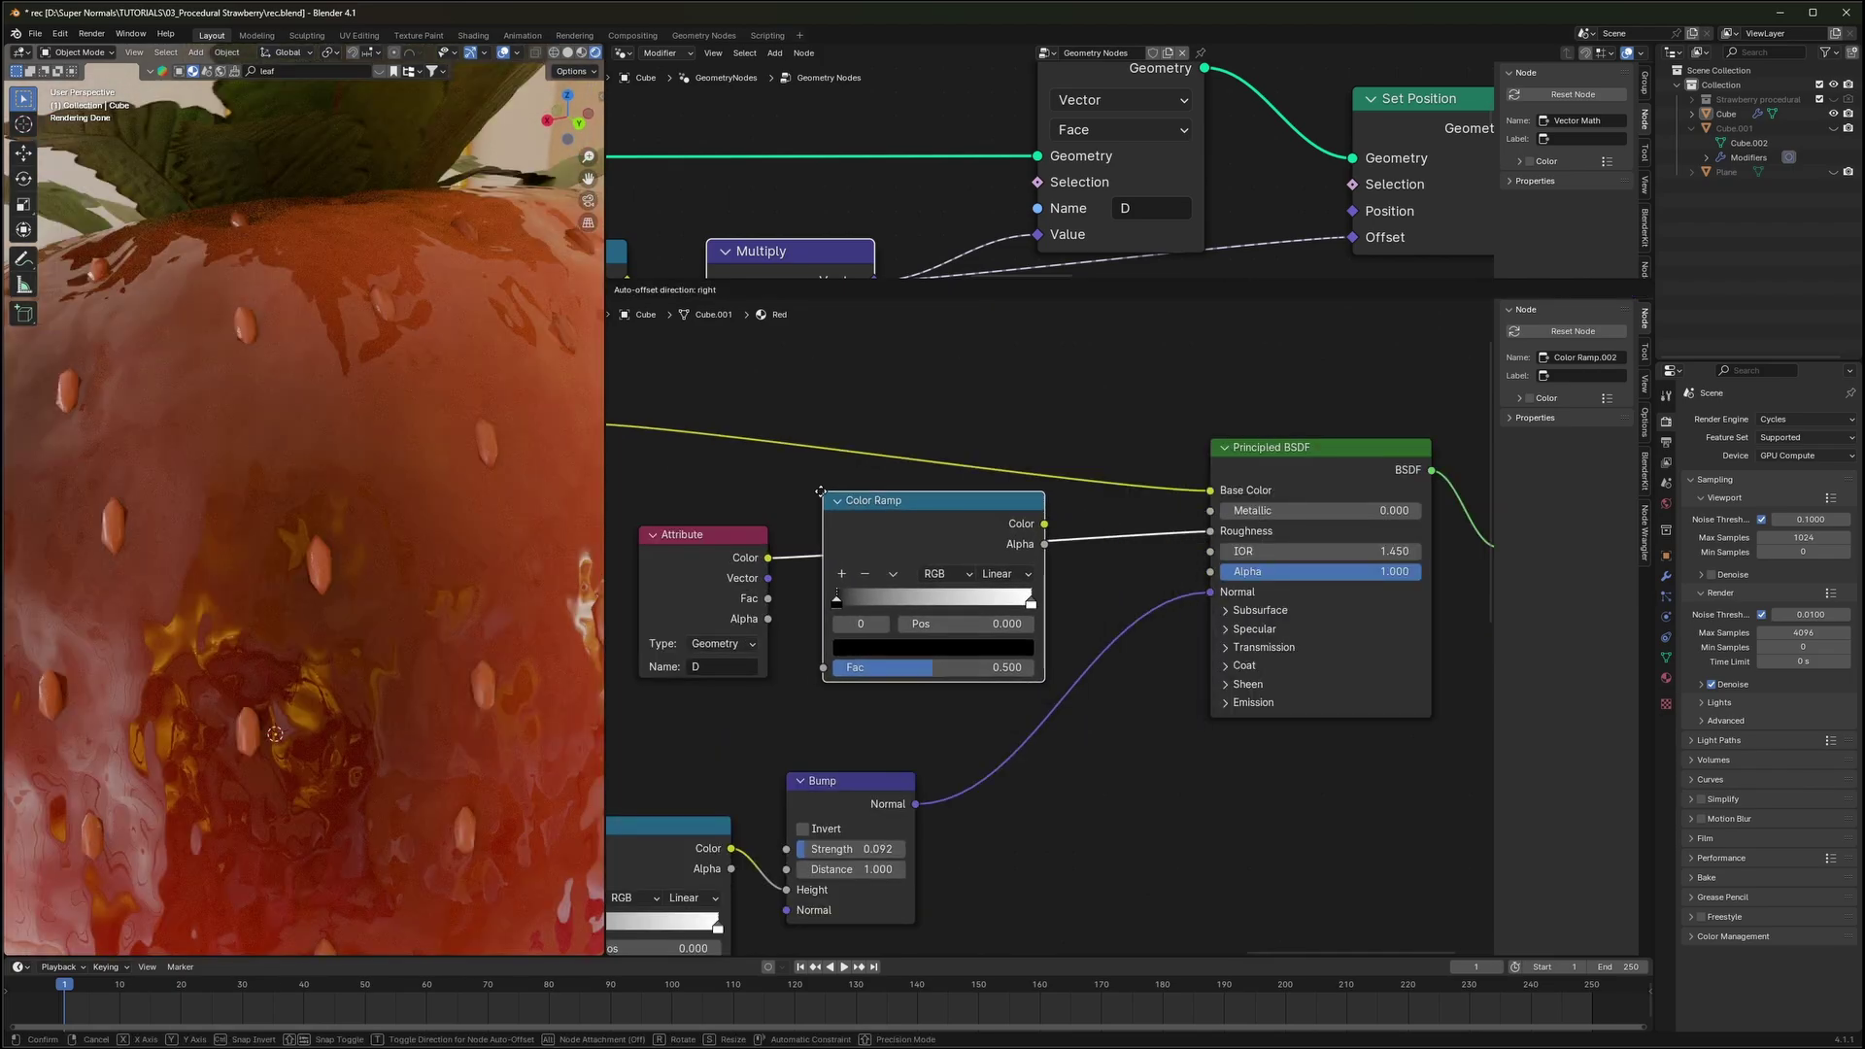
left_click(999, 619)
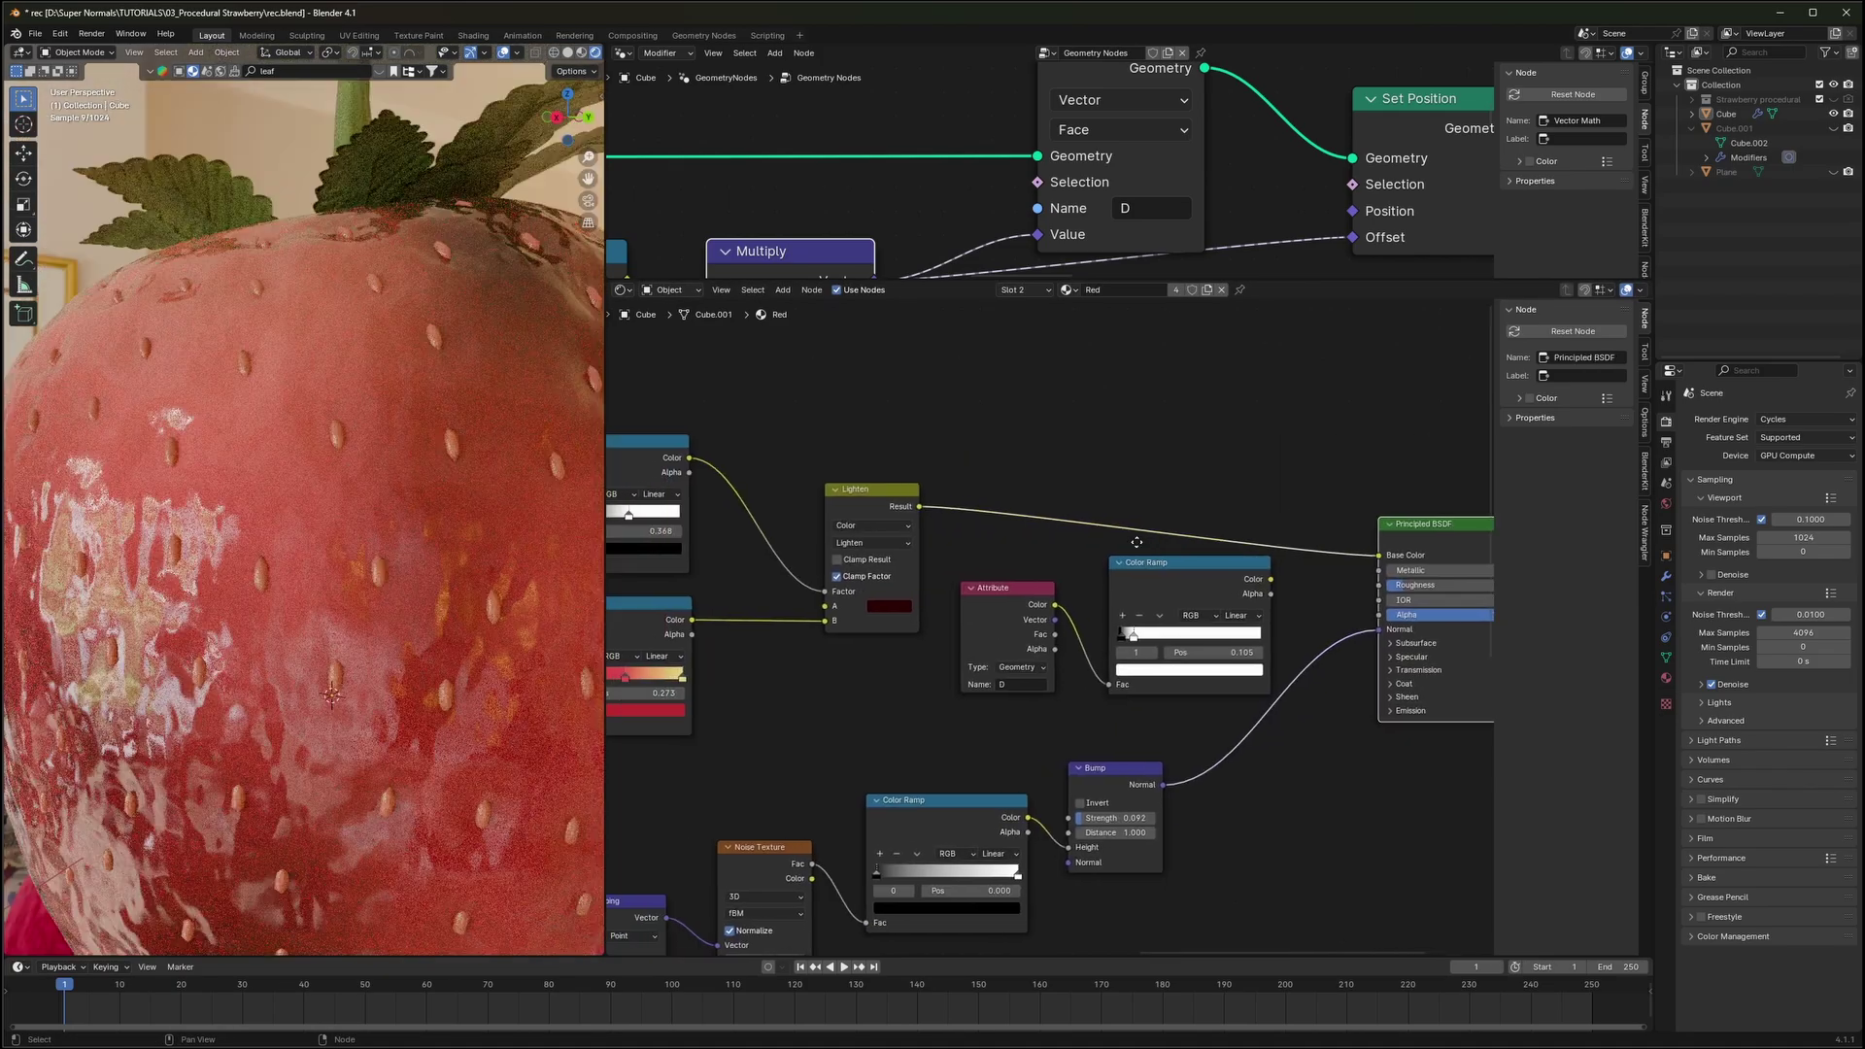
Duplicate the Lighten mix node onto the Base Color link and connect the attribute's Color Ramp to its B input
left_click_drag(1028, 551, 1108, 607)
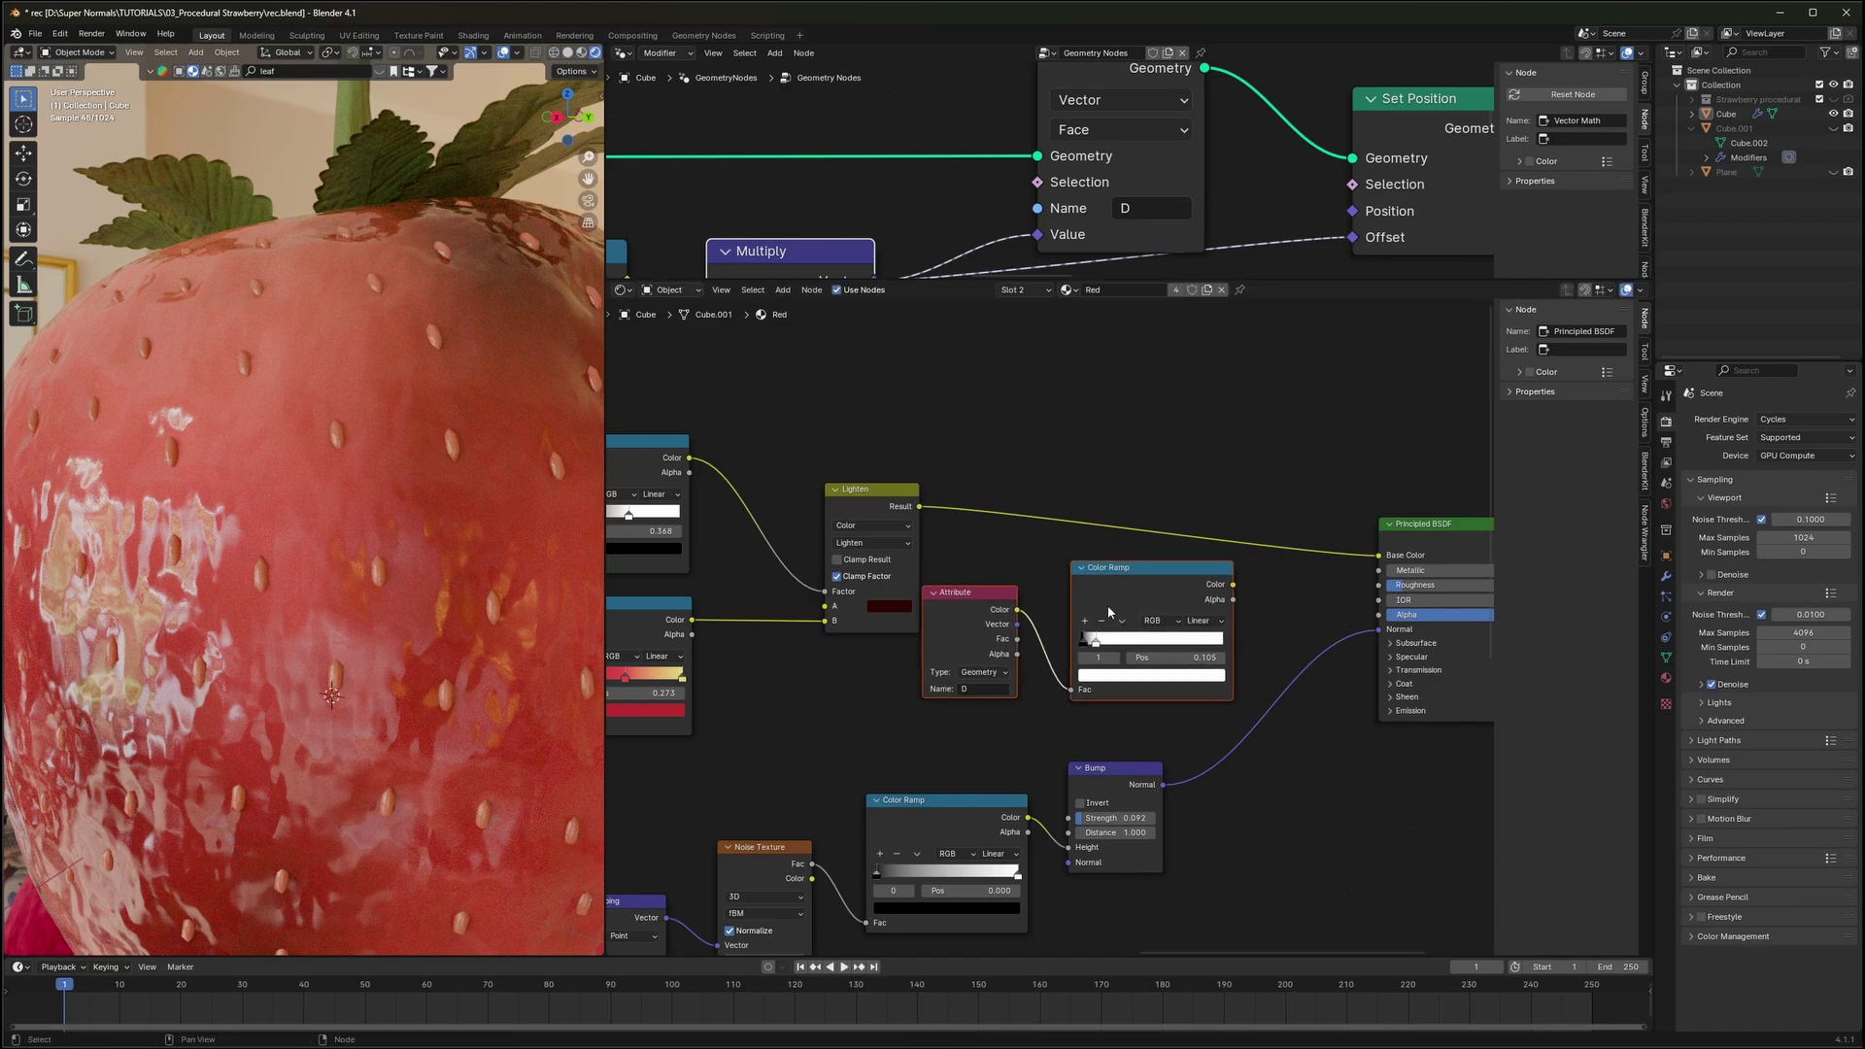
left_click(865, 510)
key("shift+d")
left_click(1138, 418)
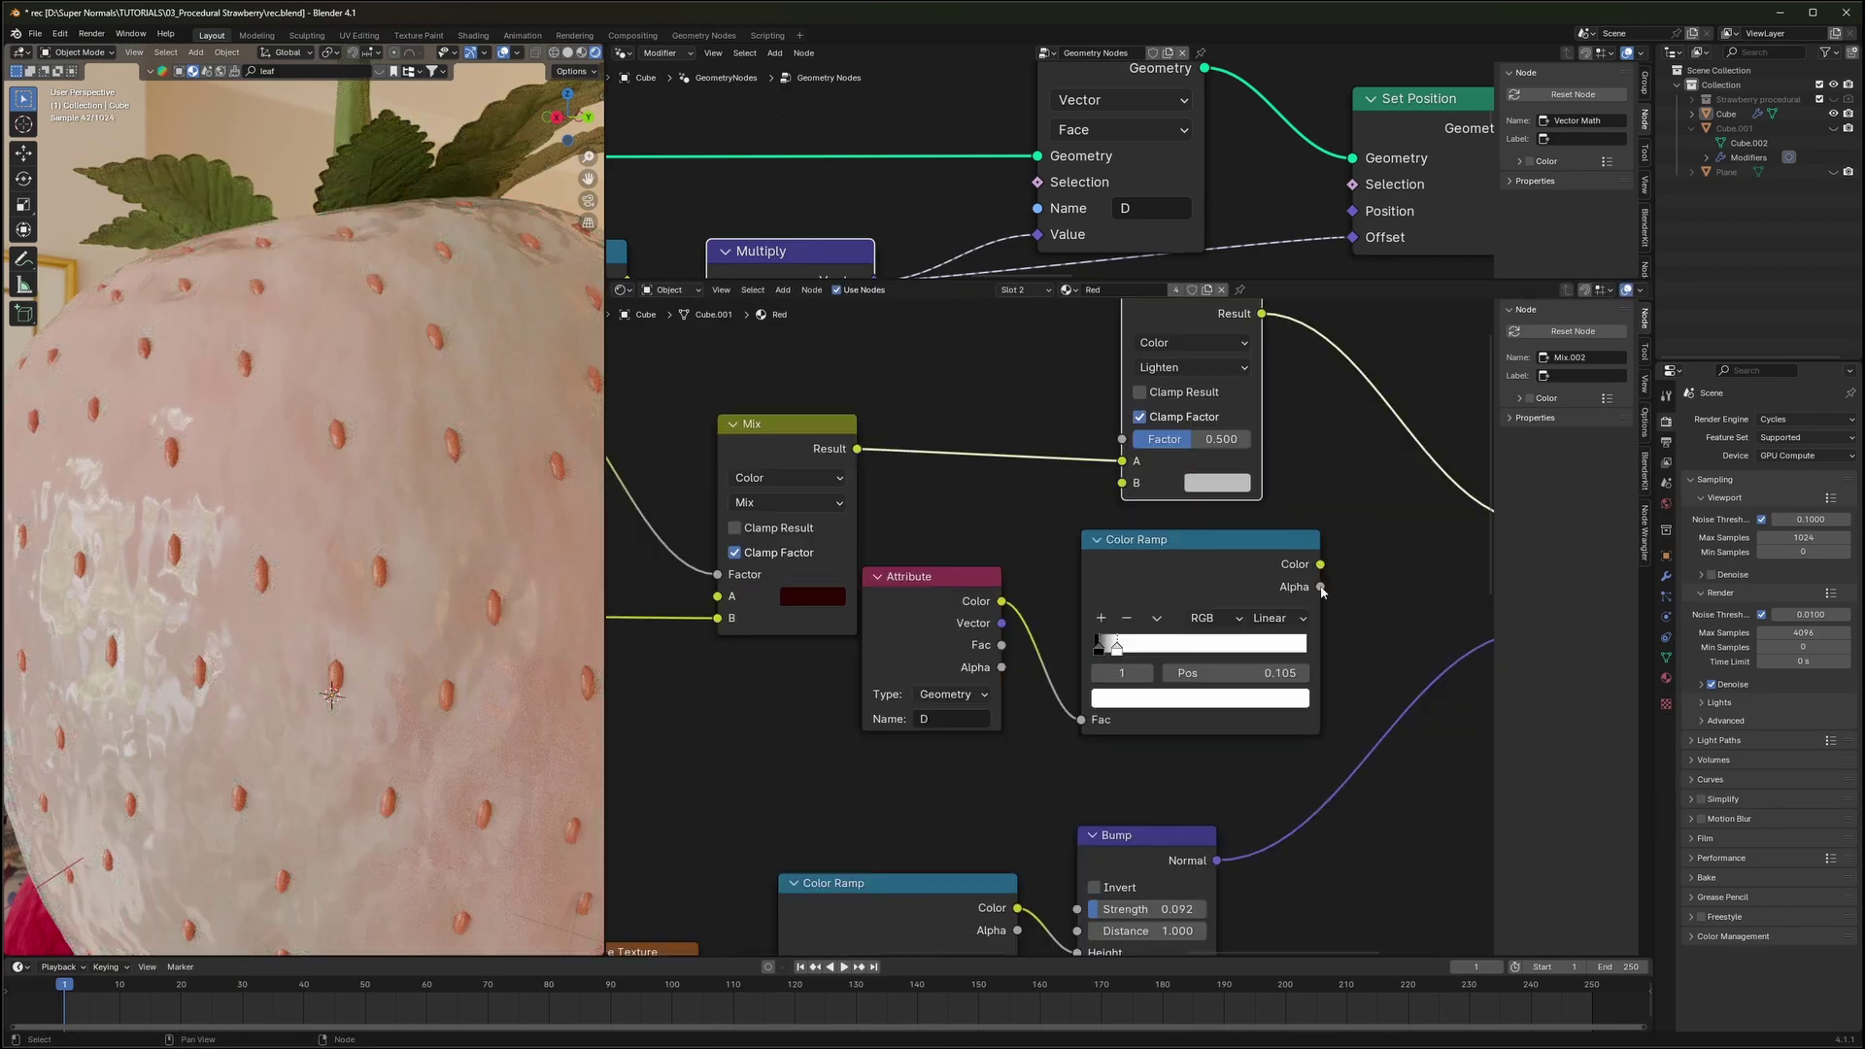
left_click_drag(1321, 588, 1123, 483)
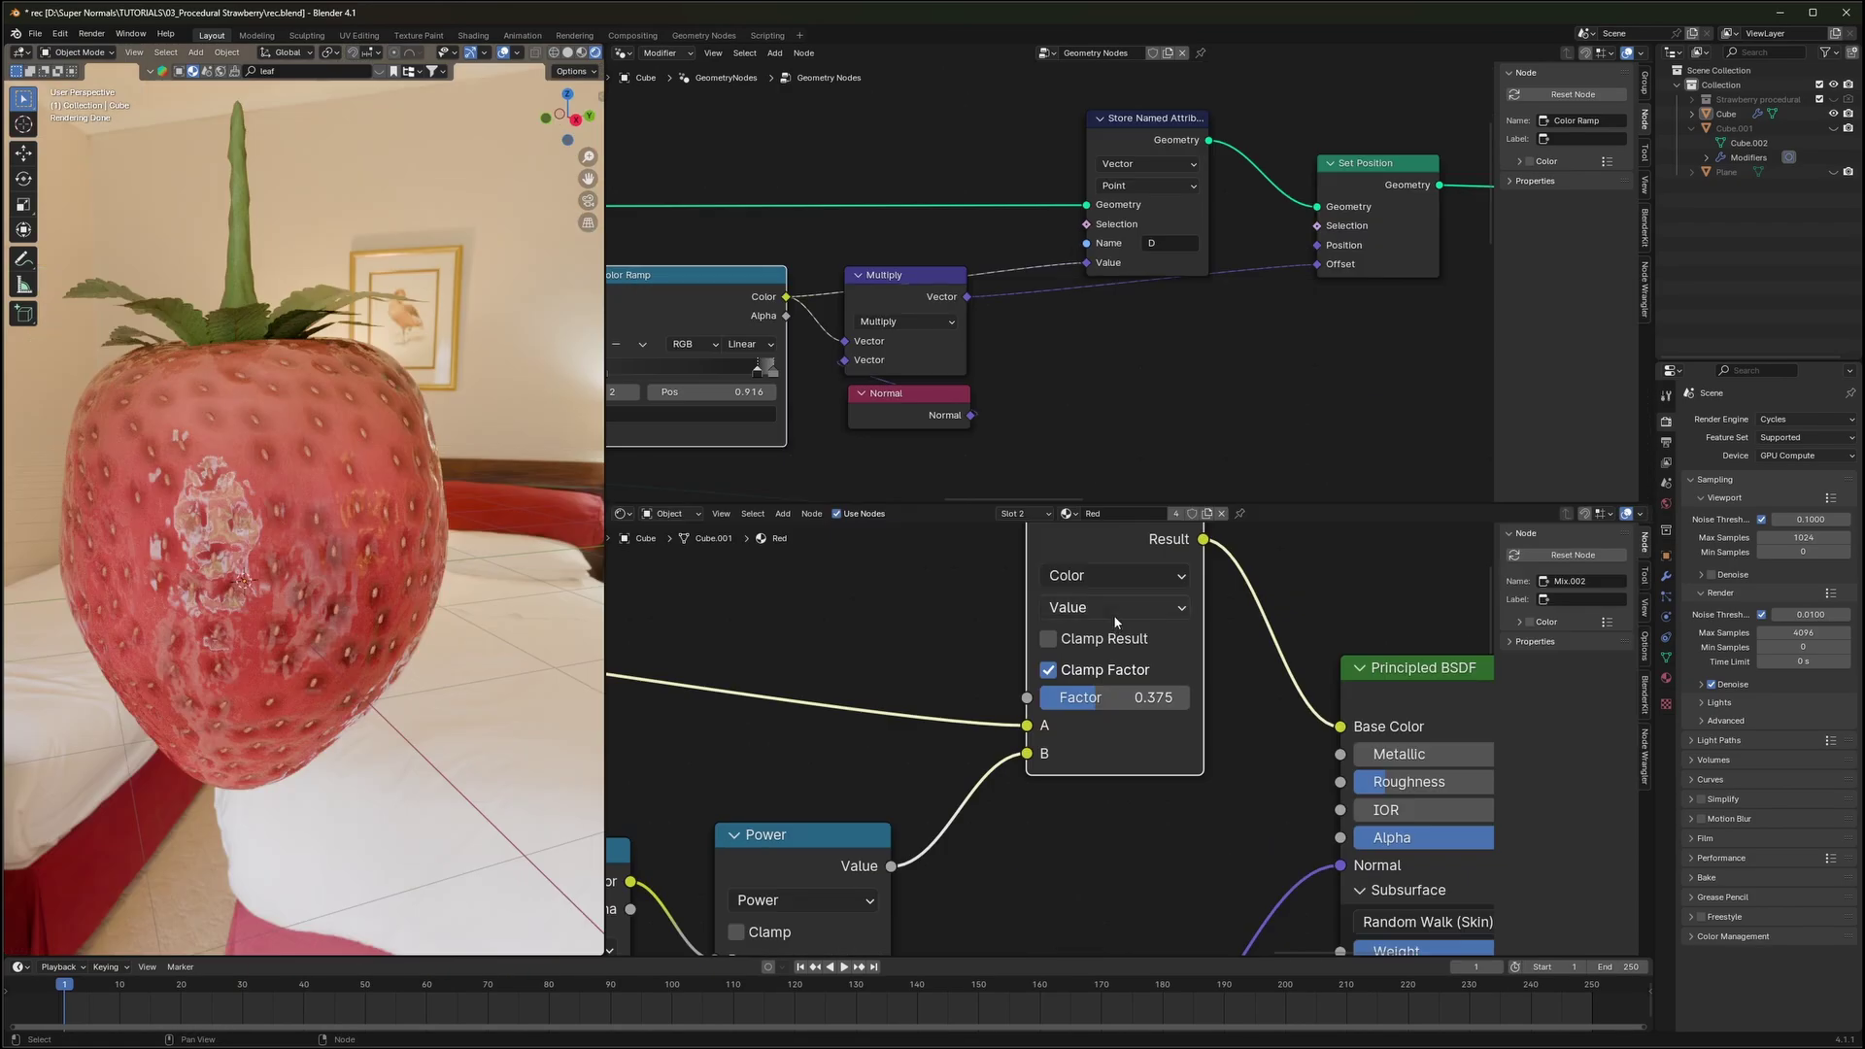
Try the Value and Mix blending modes on the mix node that feeds the Base Color
left_click(1114, 607)
left_click(1275, 940)
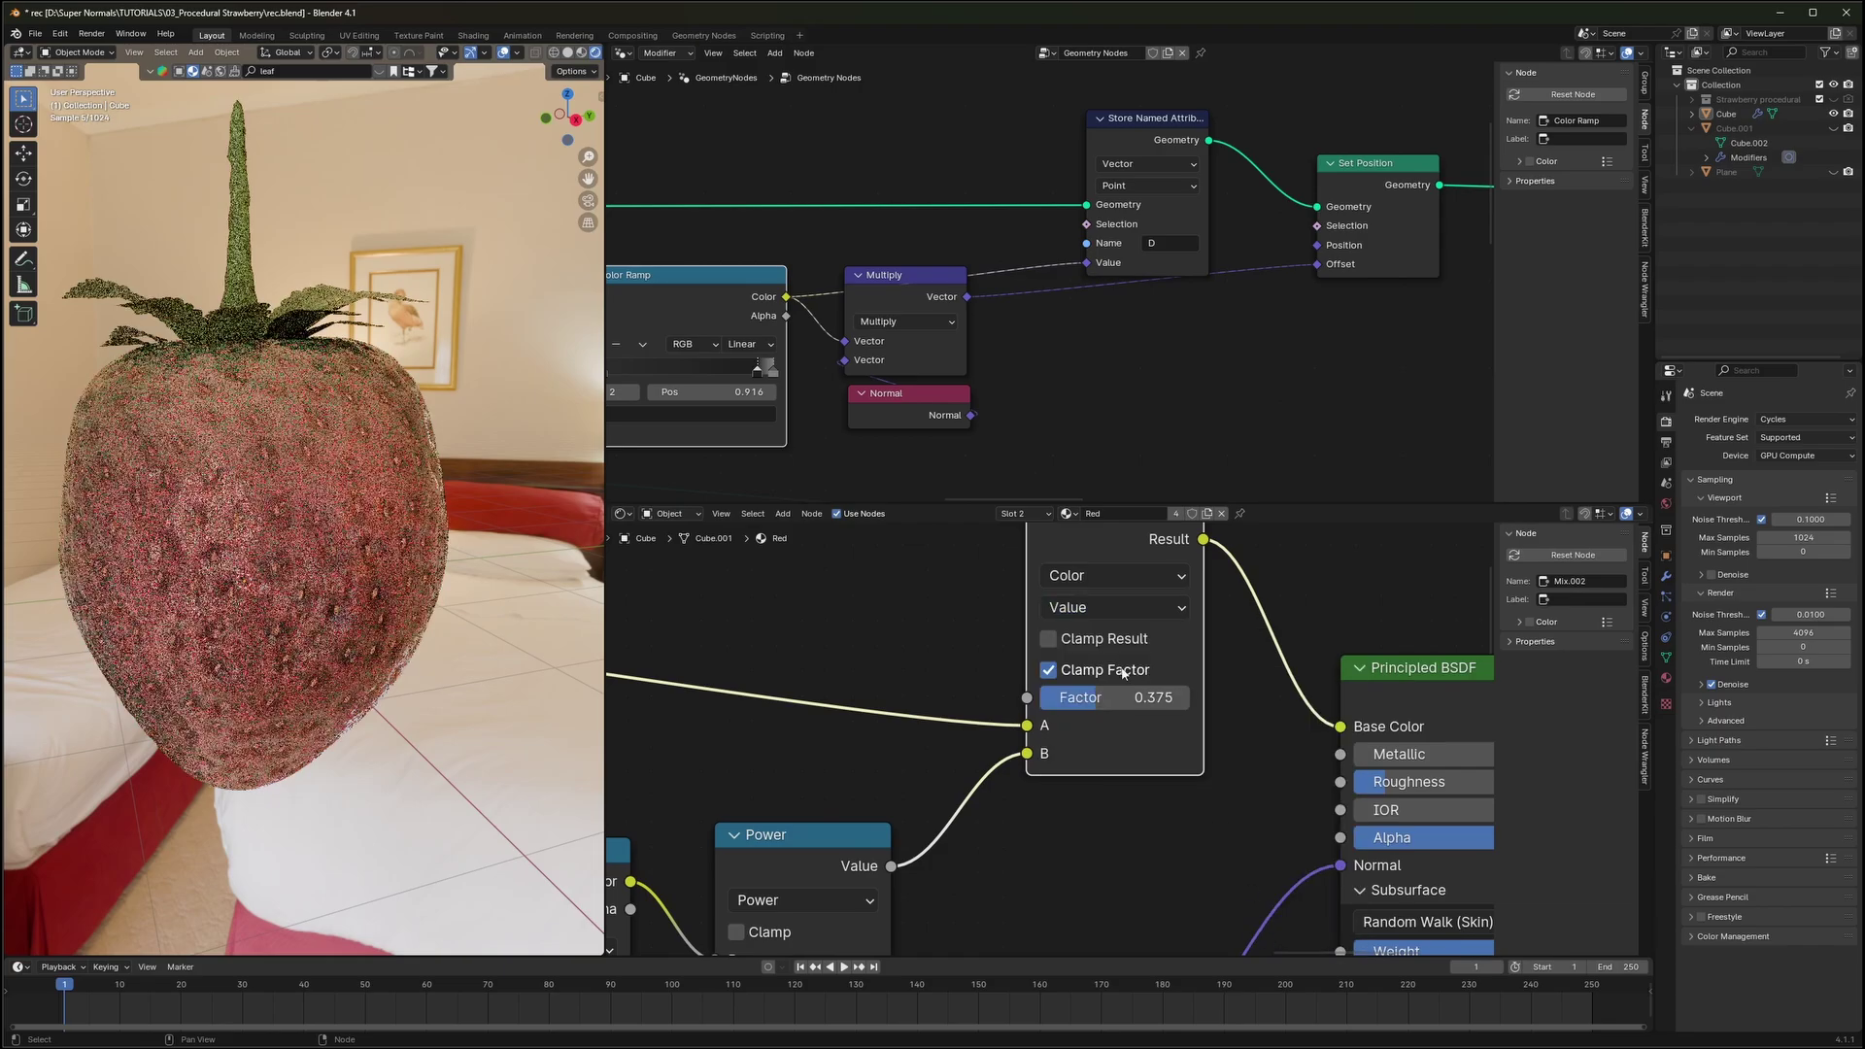
left_click(1114, 608)
left_click(1079, 673)
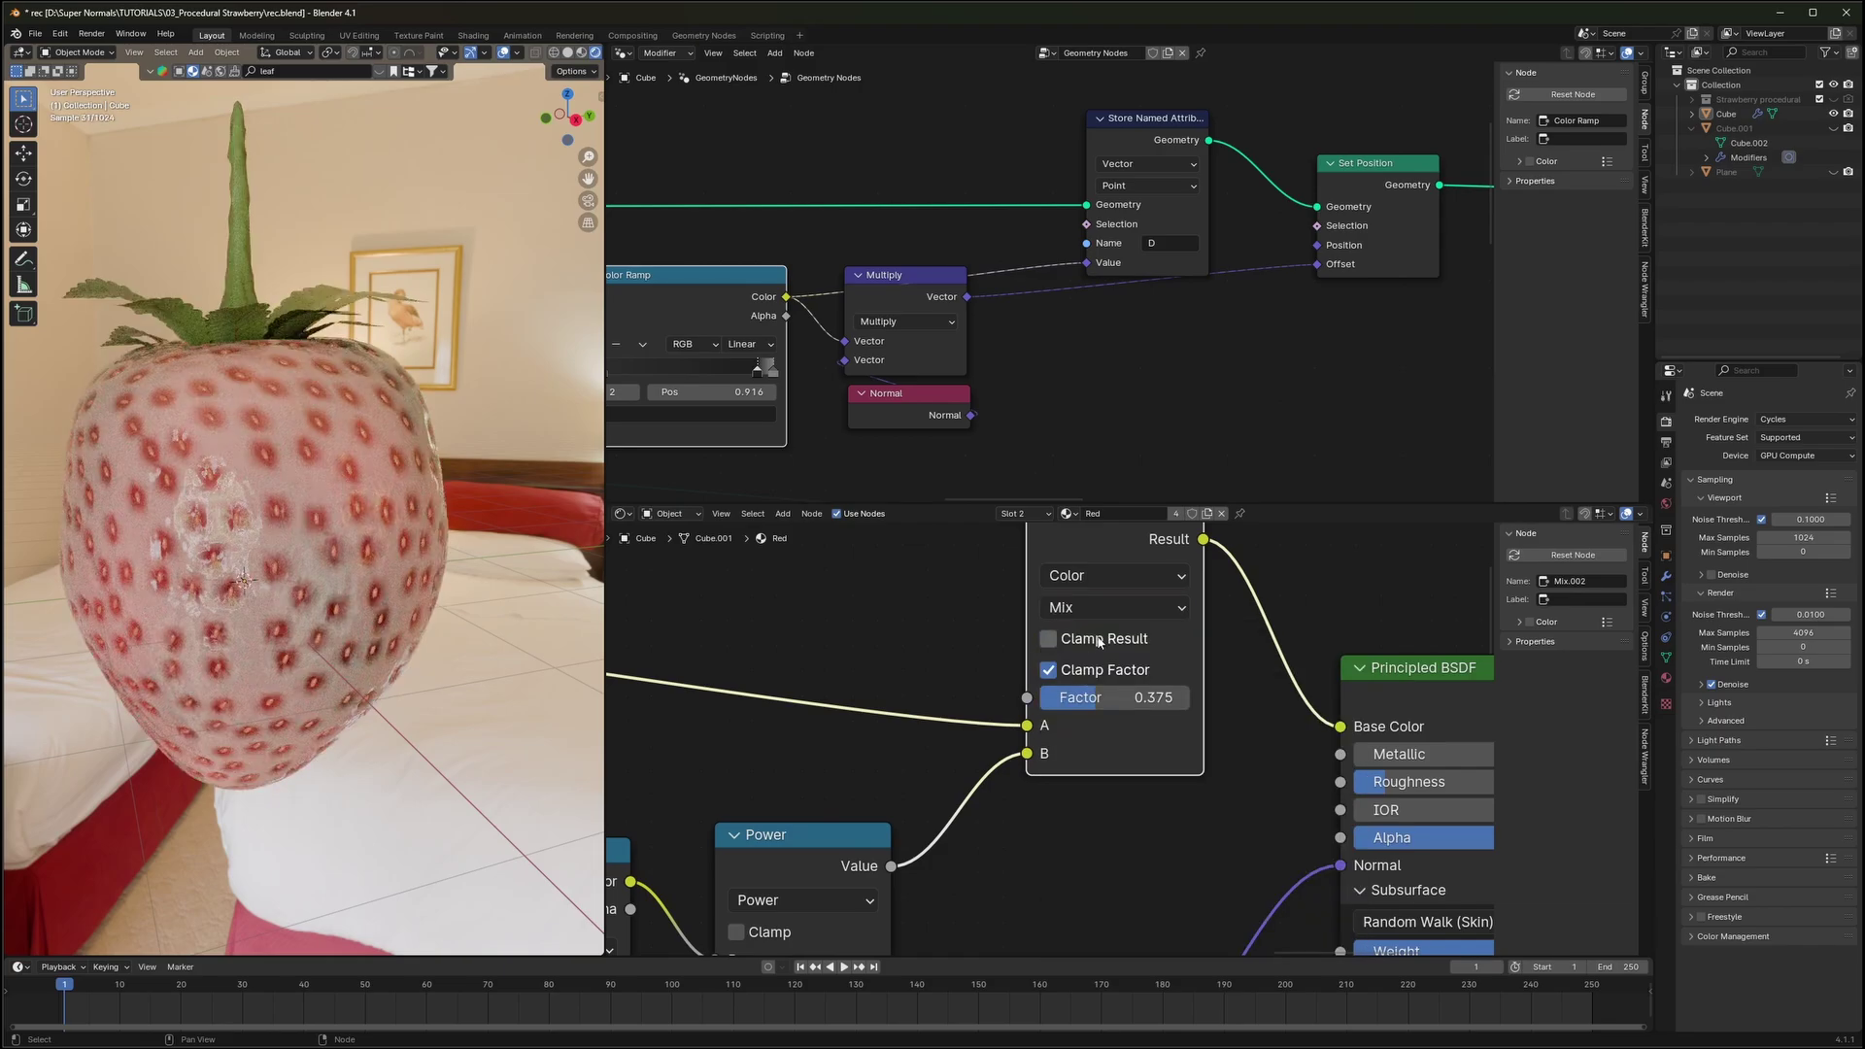
Set the blending mode of the mix node feeding the Base Color to Darken, inspect the strawberry surface, and save the file
left_click(1115, 608)
left_click(1076, 712)
scroll(325, 467, "up", 5)
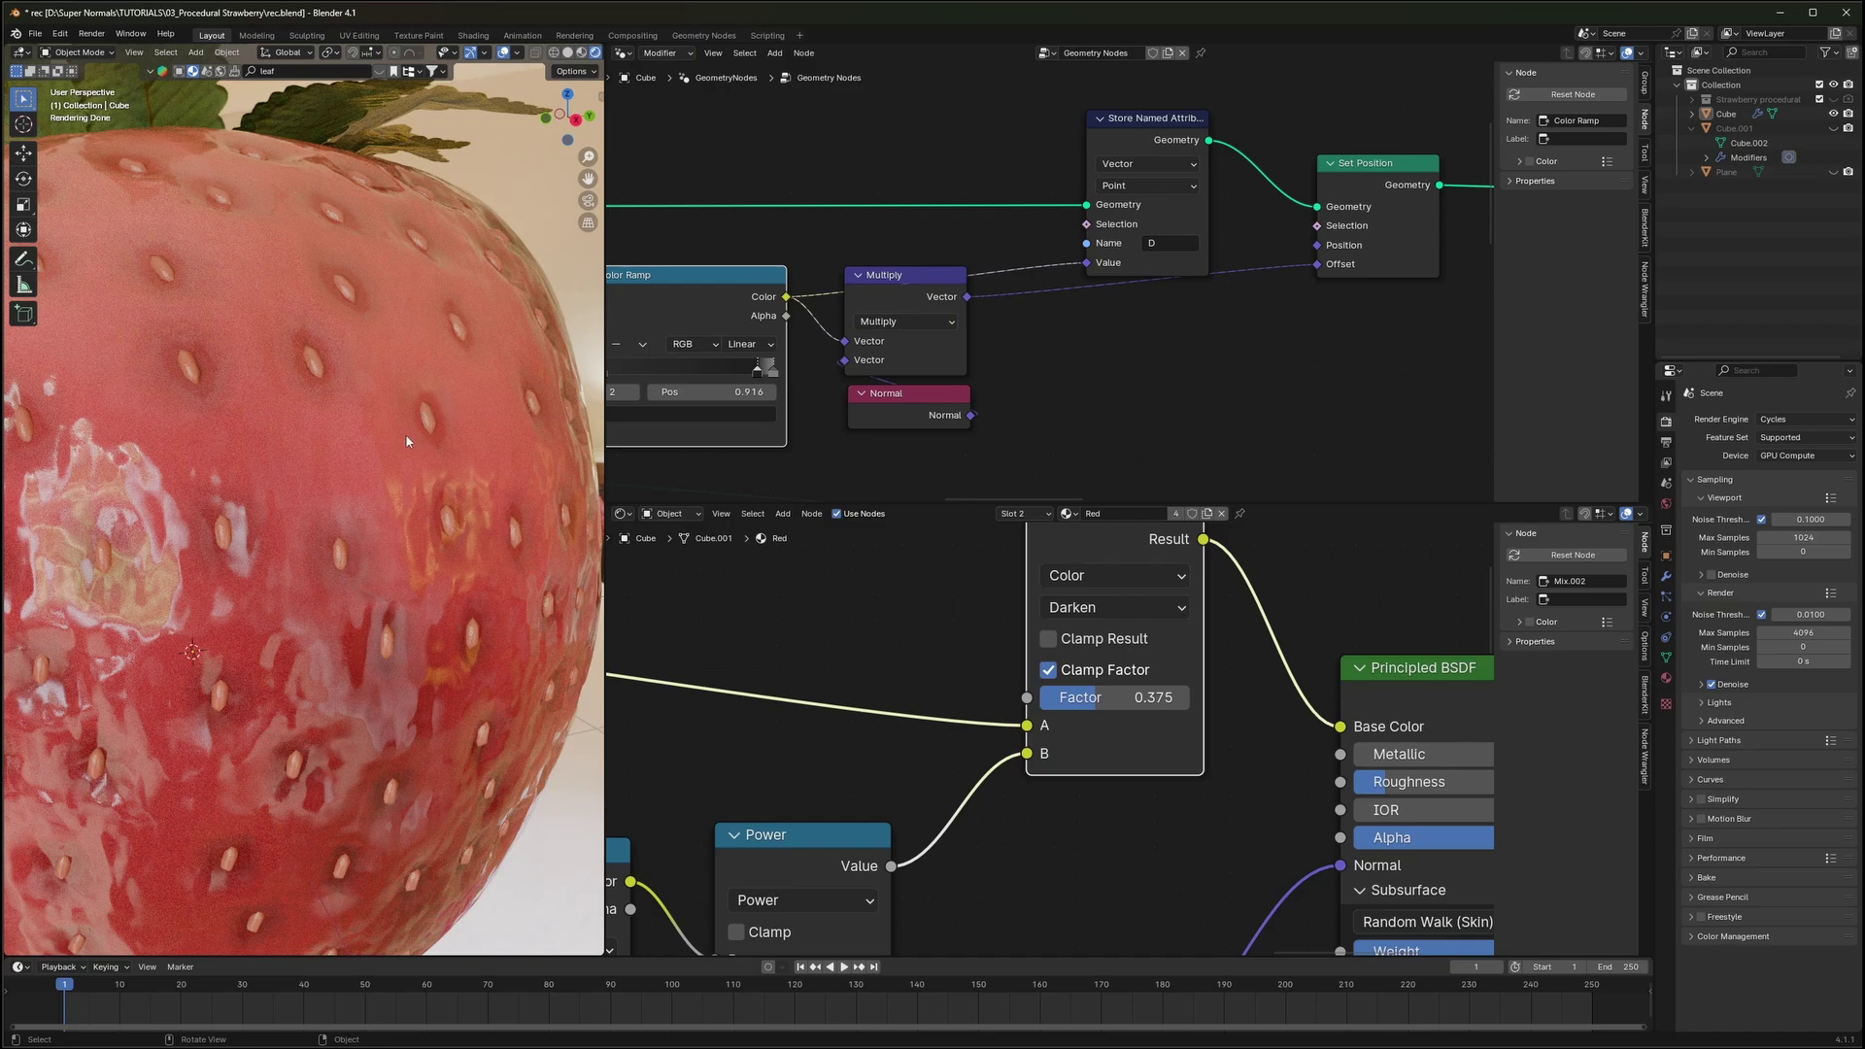
scroll(406, 437, "down", 2)
scroll(1117, 716, "down", 3)
scroll(416, 601, "down", 1)
key("ctrl+s")
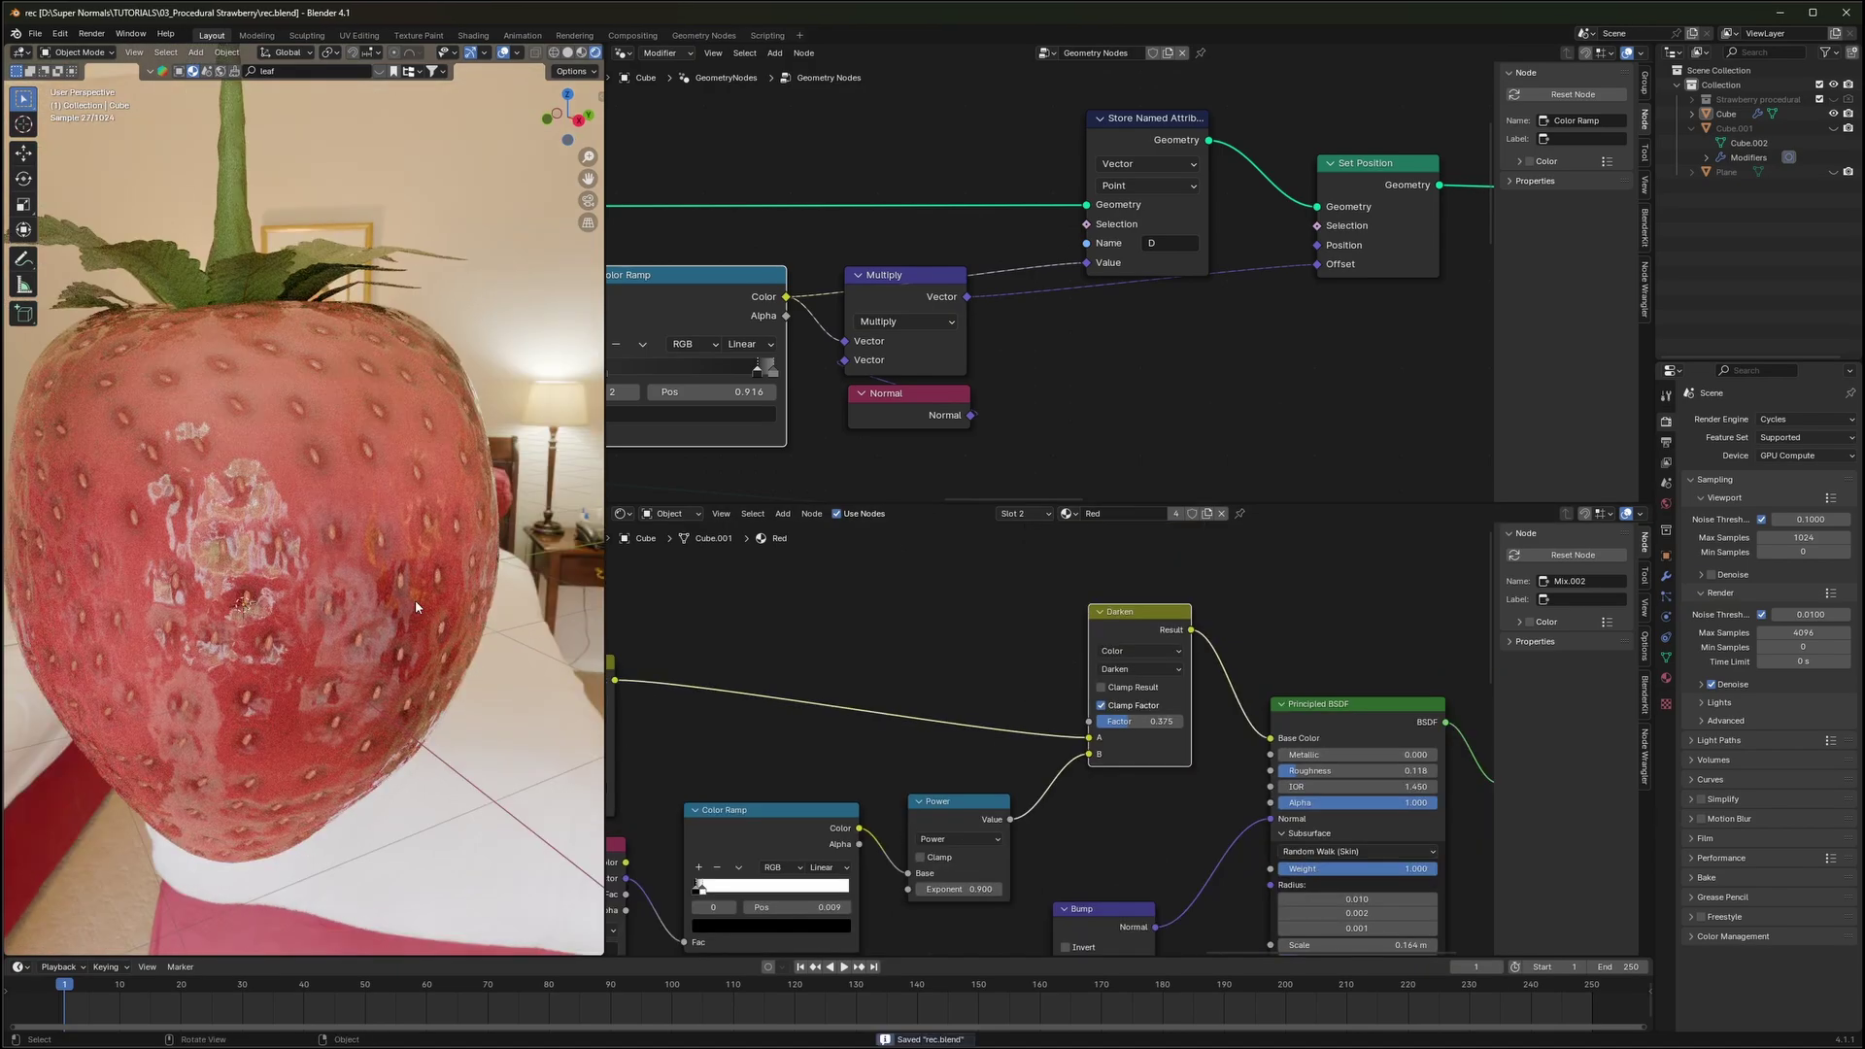
Move the white stop of the attribute's Color Ramp slightly further along the ramp
middle_click_drag(848, 665, 929, 517)
scroll(845, 738, "up", 2)
middle_click_drag(787, 773, 1044, 754)
scroll(1028, 755, "up", 5)
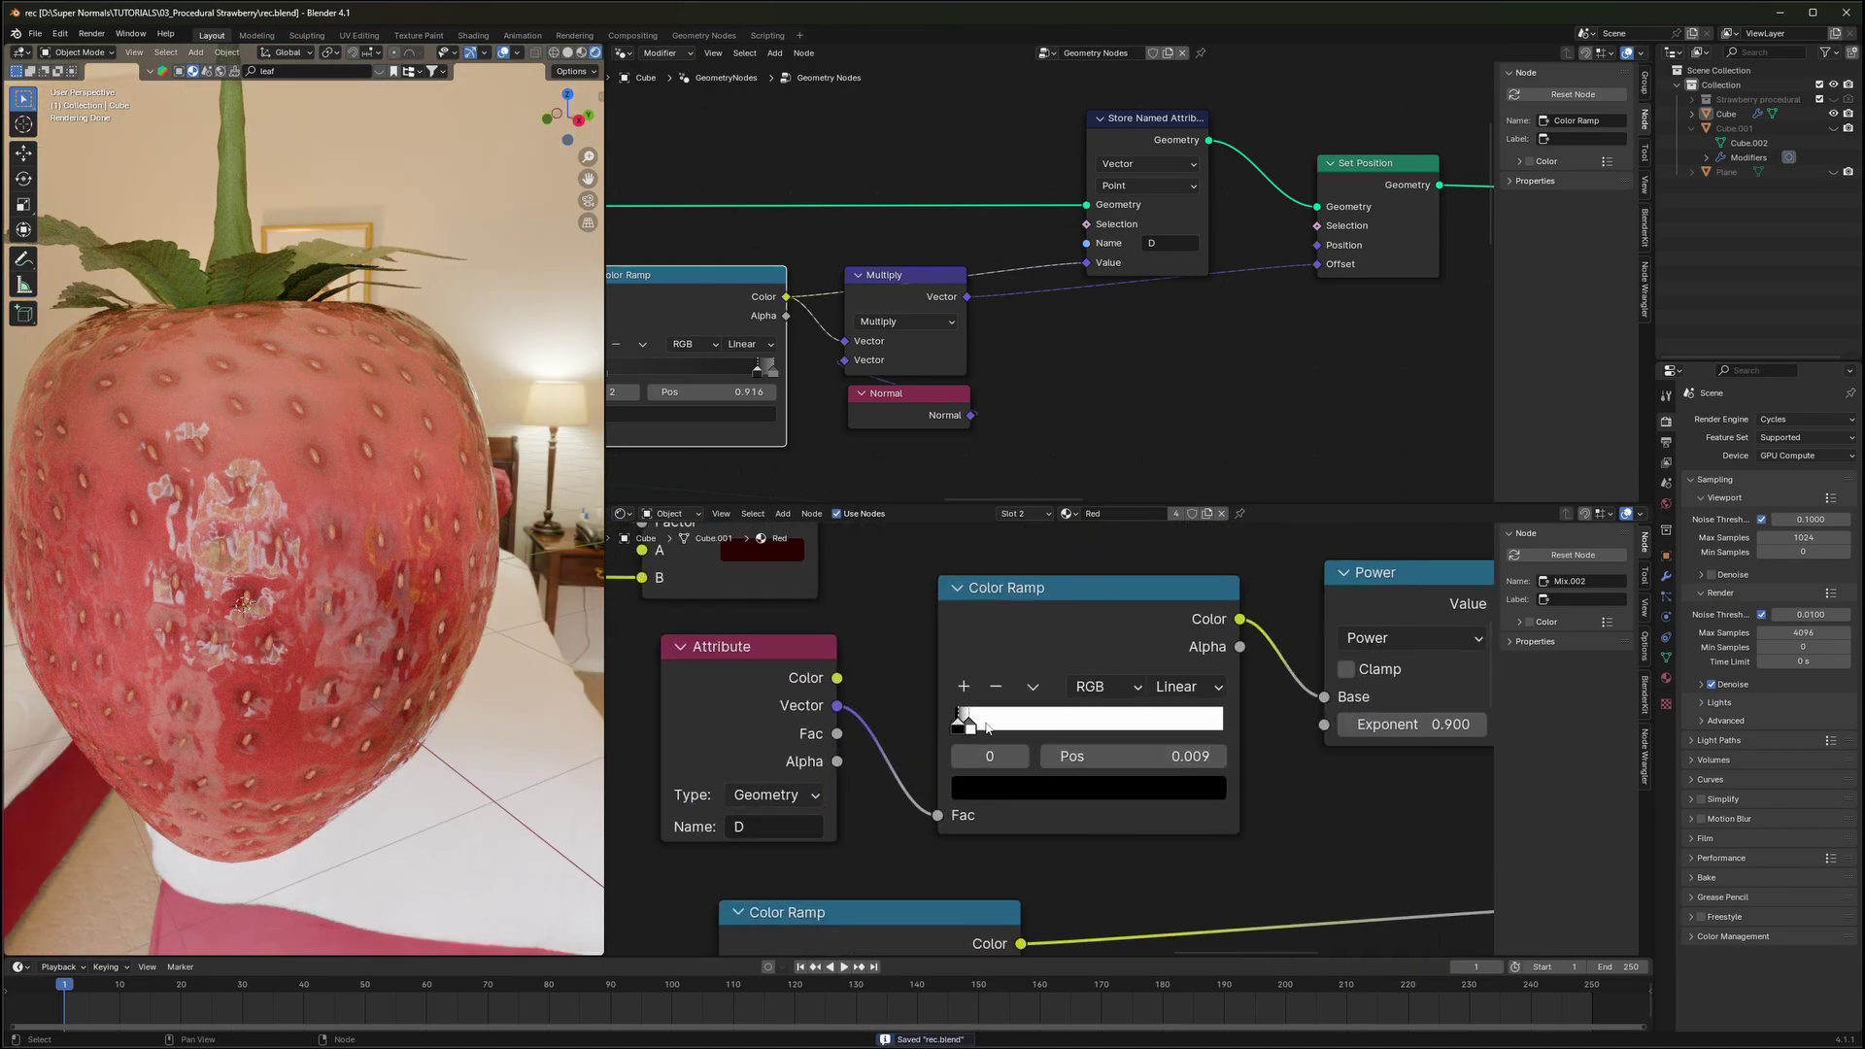
left_click_drag(971, 724, 1001, 721)
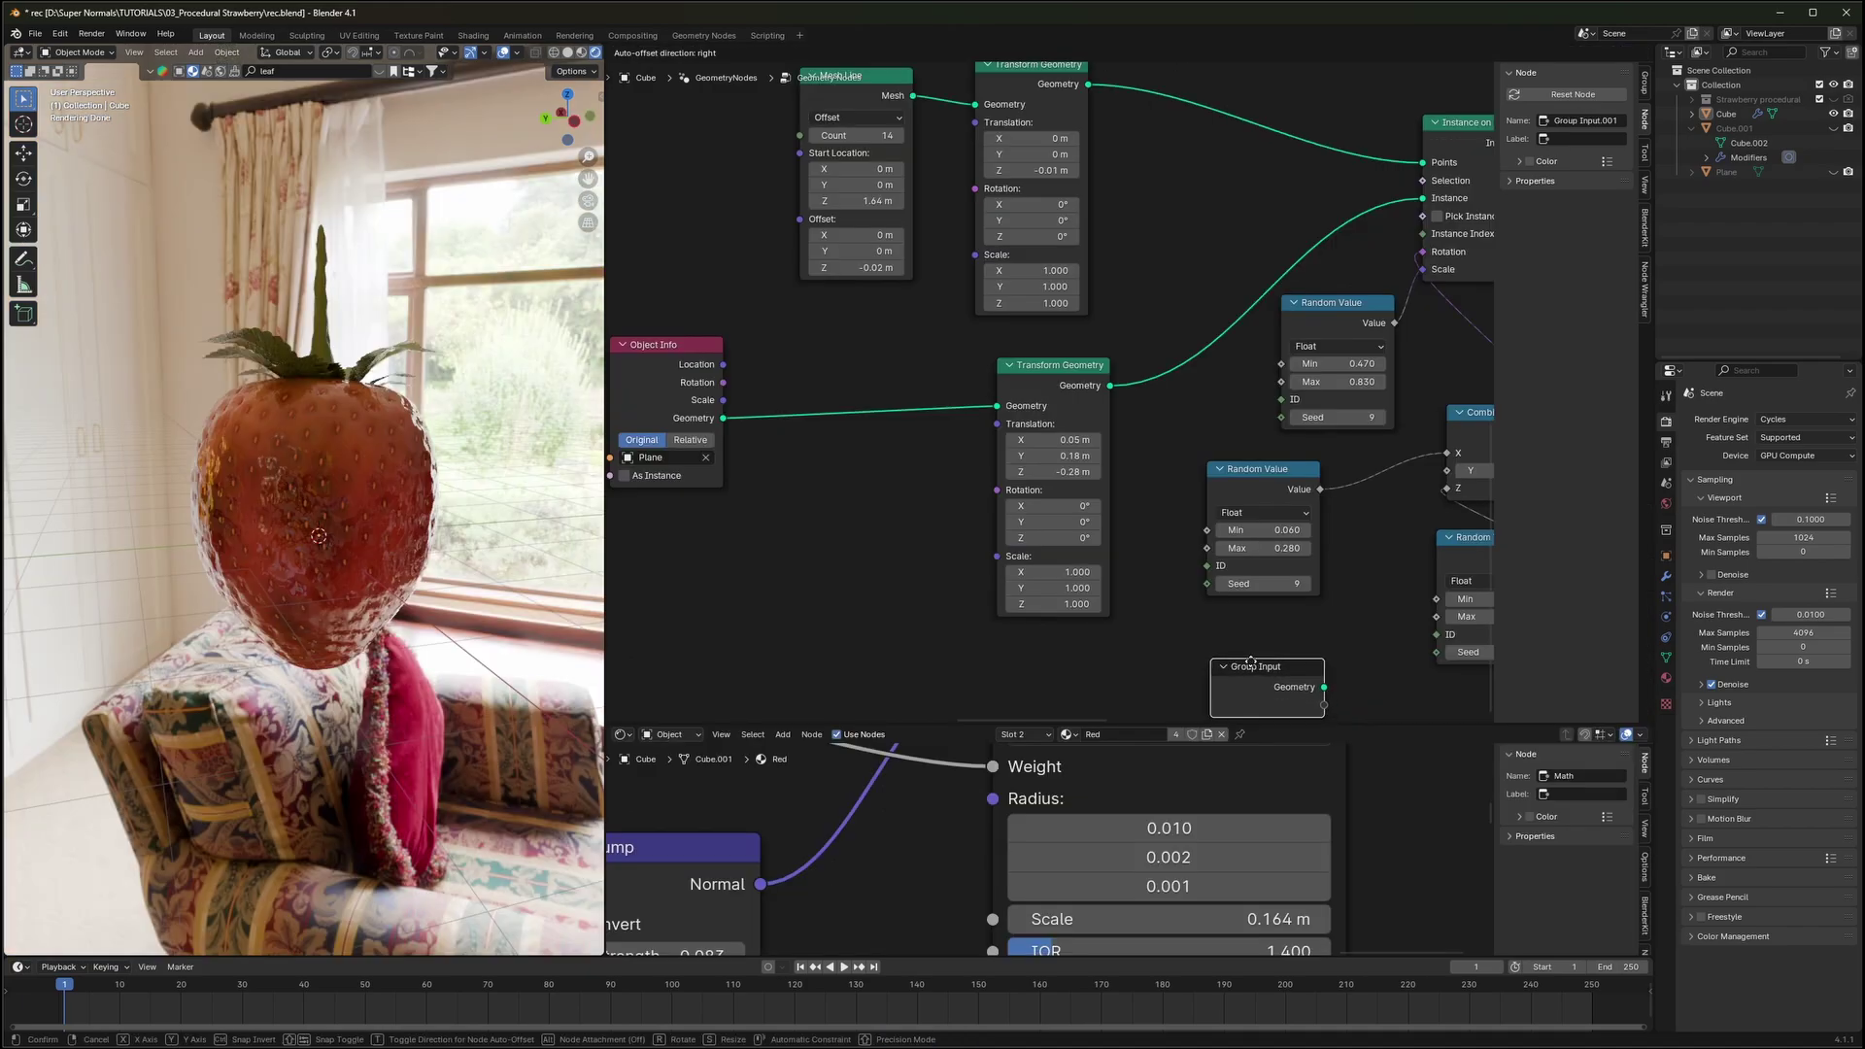
In the geometry nodes, place the new Group Input beside the Mesh Line node and set the Mesh Line Count to 11
left_click_drag(1250, 663, 676, 187)
middle_click_drag(777, 213, 1074, 514)
scroll(1058, 504, "up", 5)
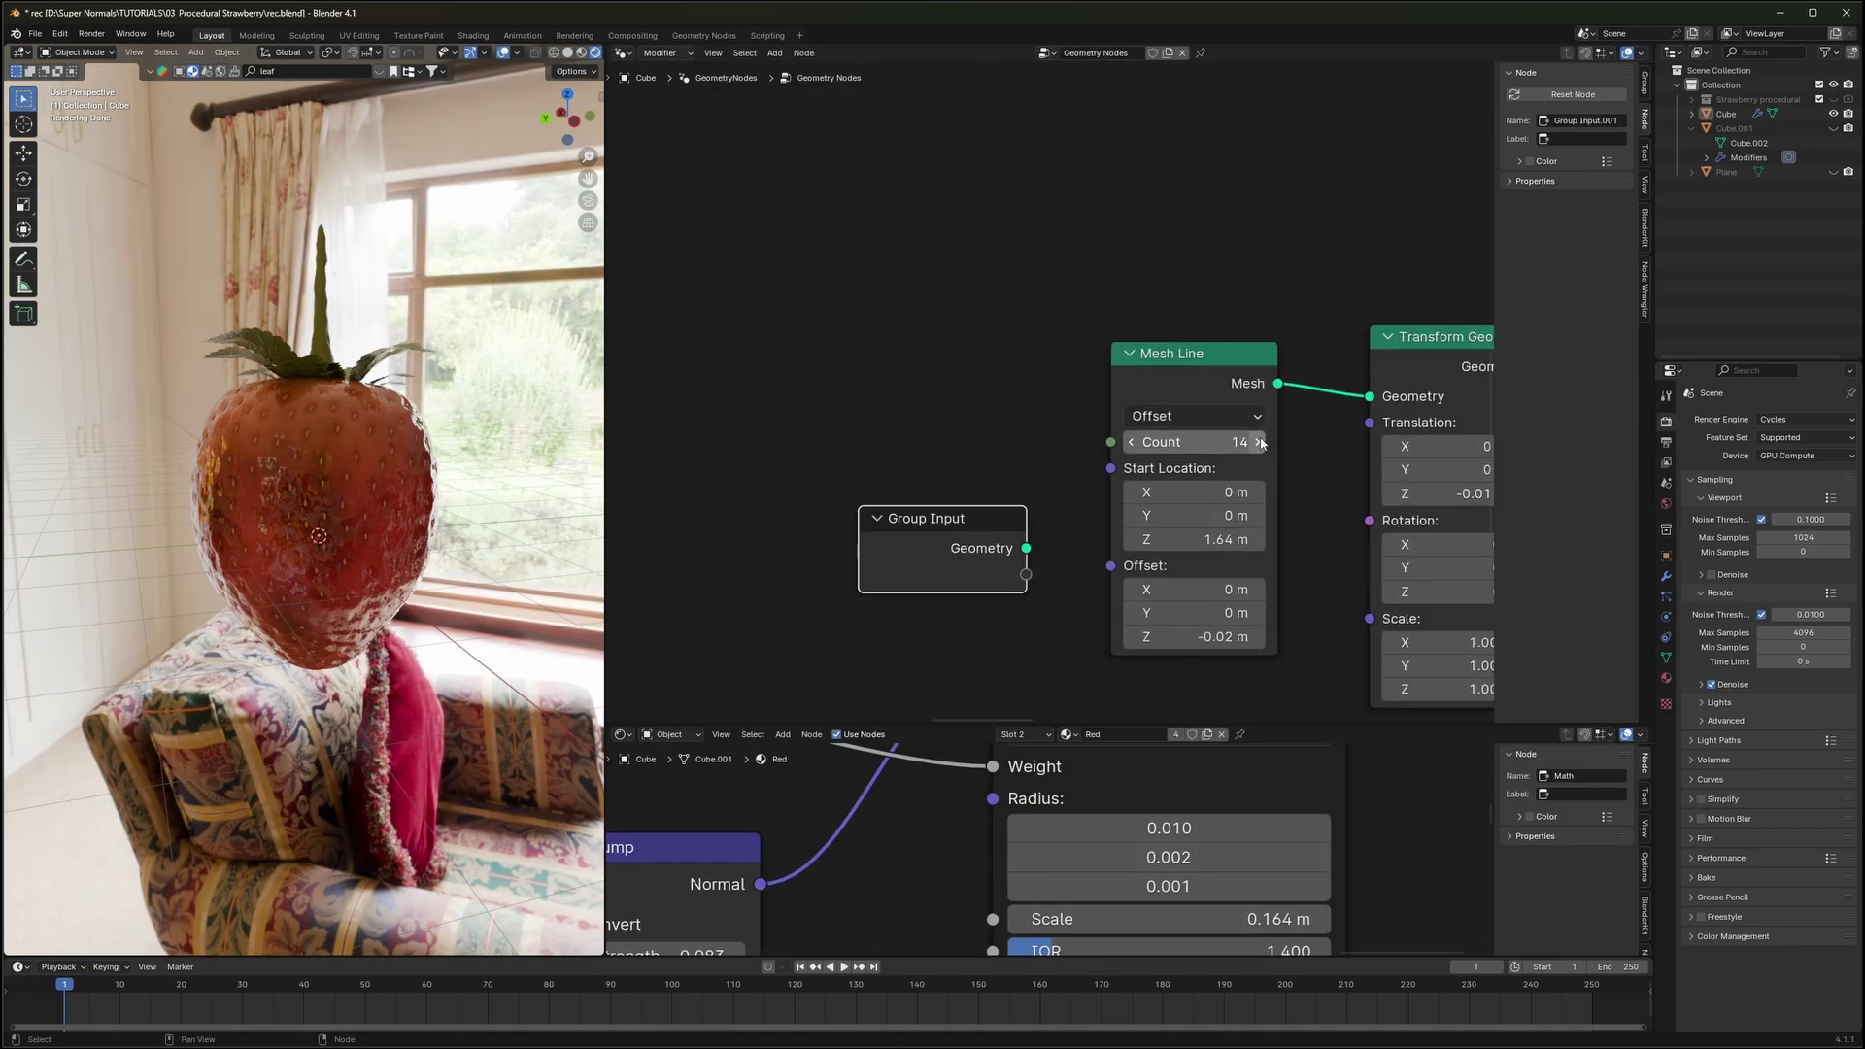
left_click(1261, 443)
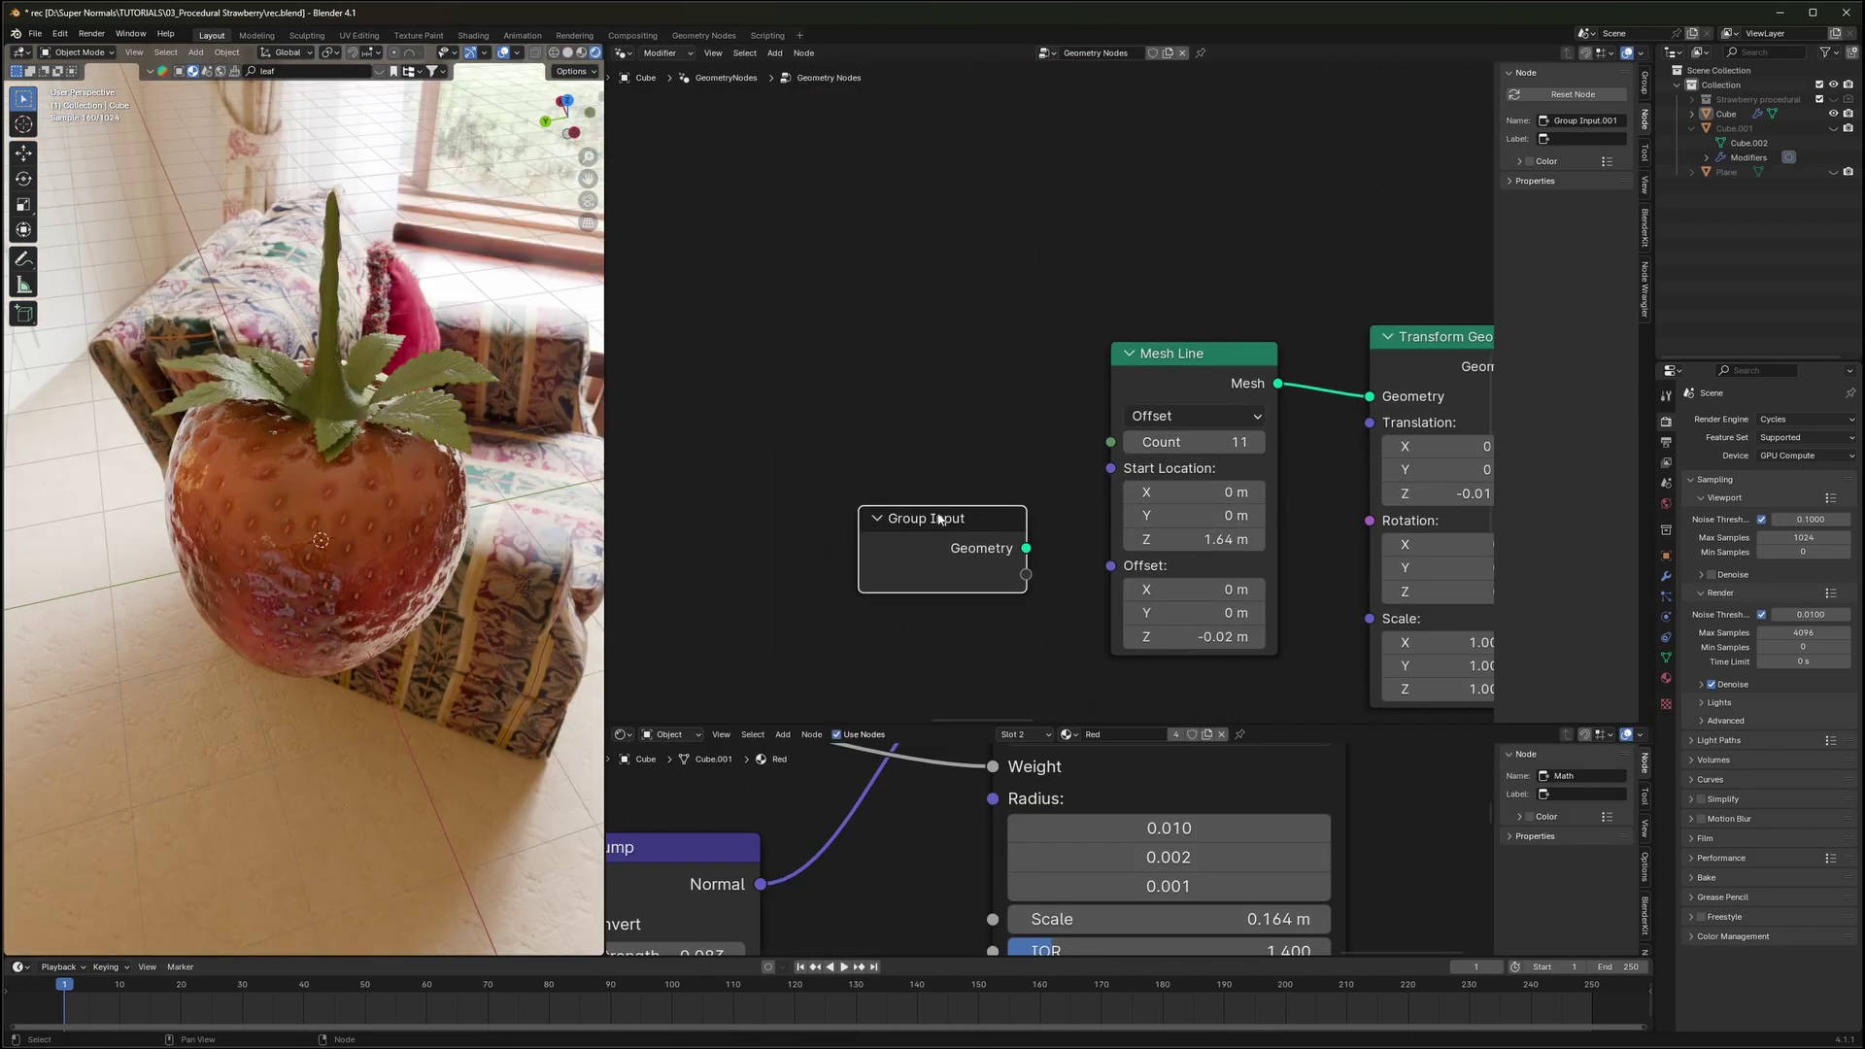
Expose the Mesh Line's Count as a group input by linking it to the Group Input's empty socket
left_click_drag(963, 540, 873, 409)
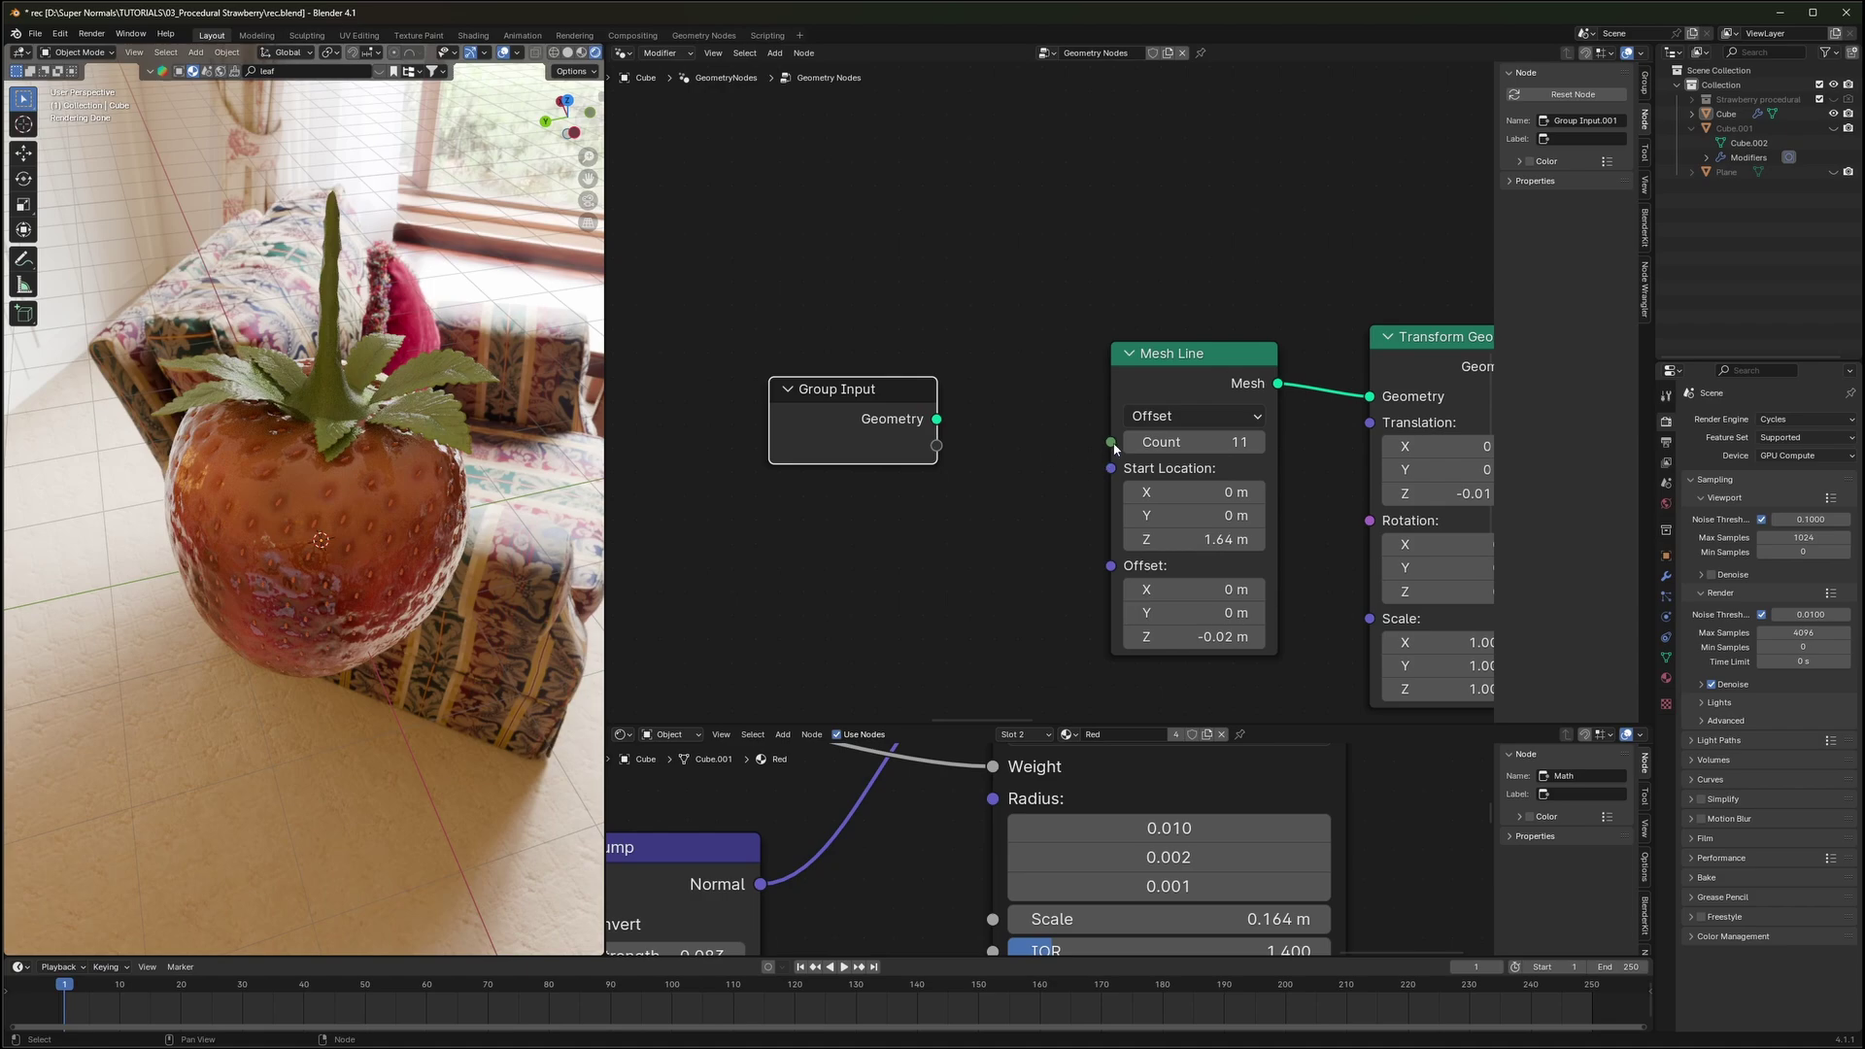
left_click_drag(1112, 443, 1069, 419)
left_click_drag(948, 450, 939, 446)
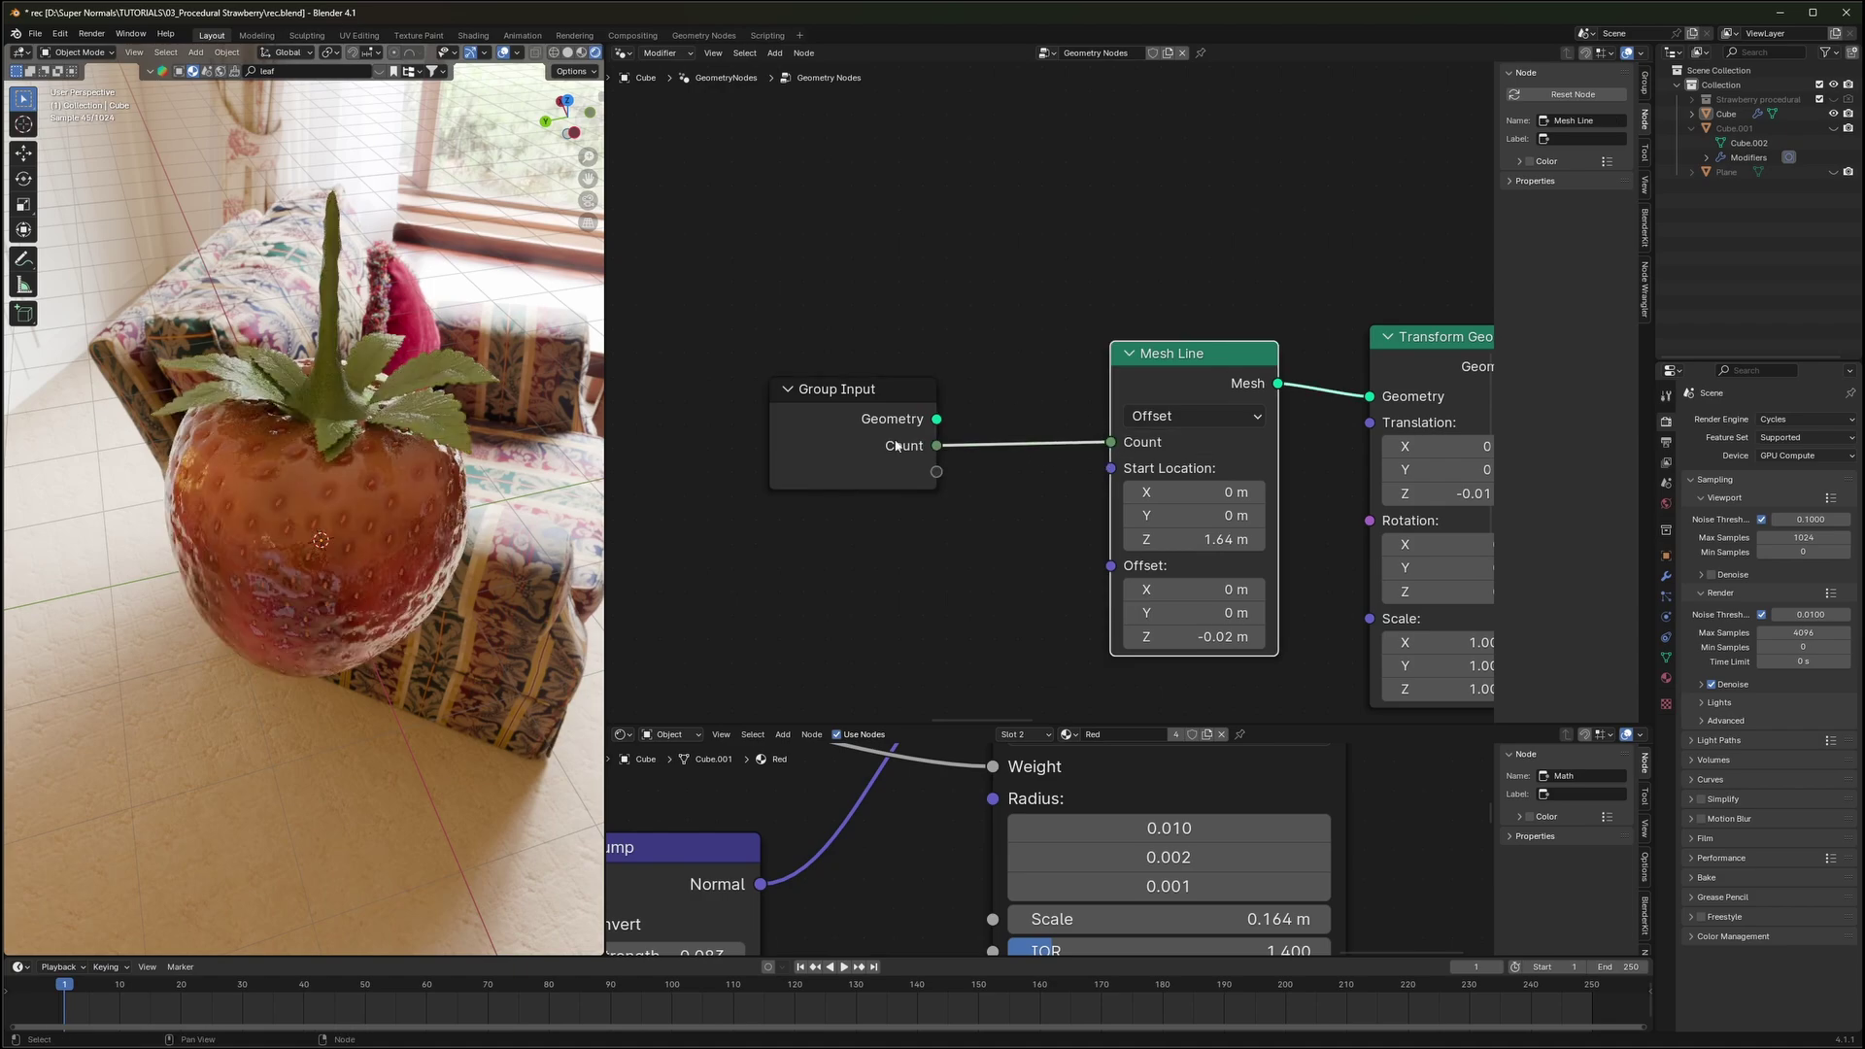
left_click(844, 441)
Show the cube's modifier settings and test the exposed Count by lowering it by one and raising it again
left_click(1666, 576)
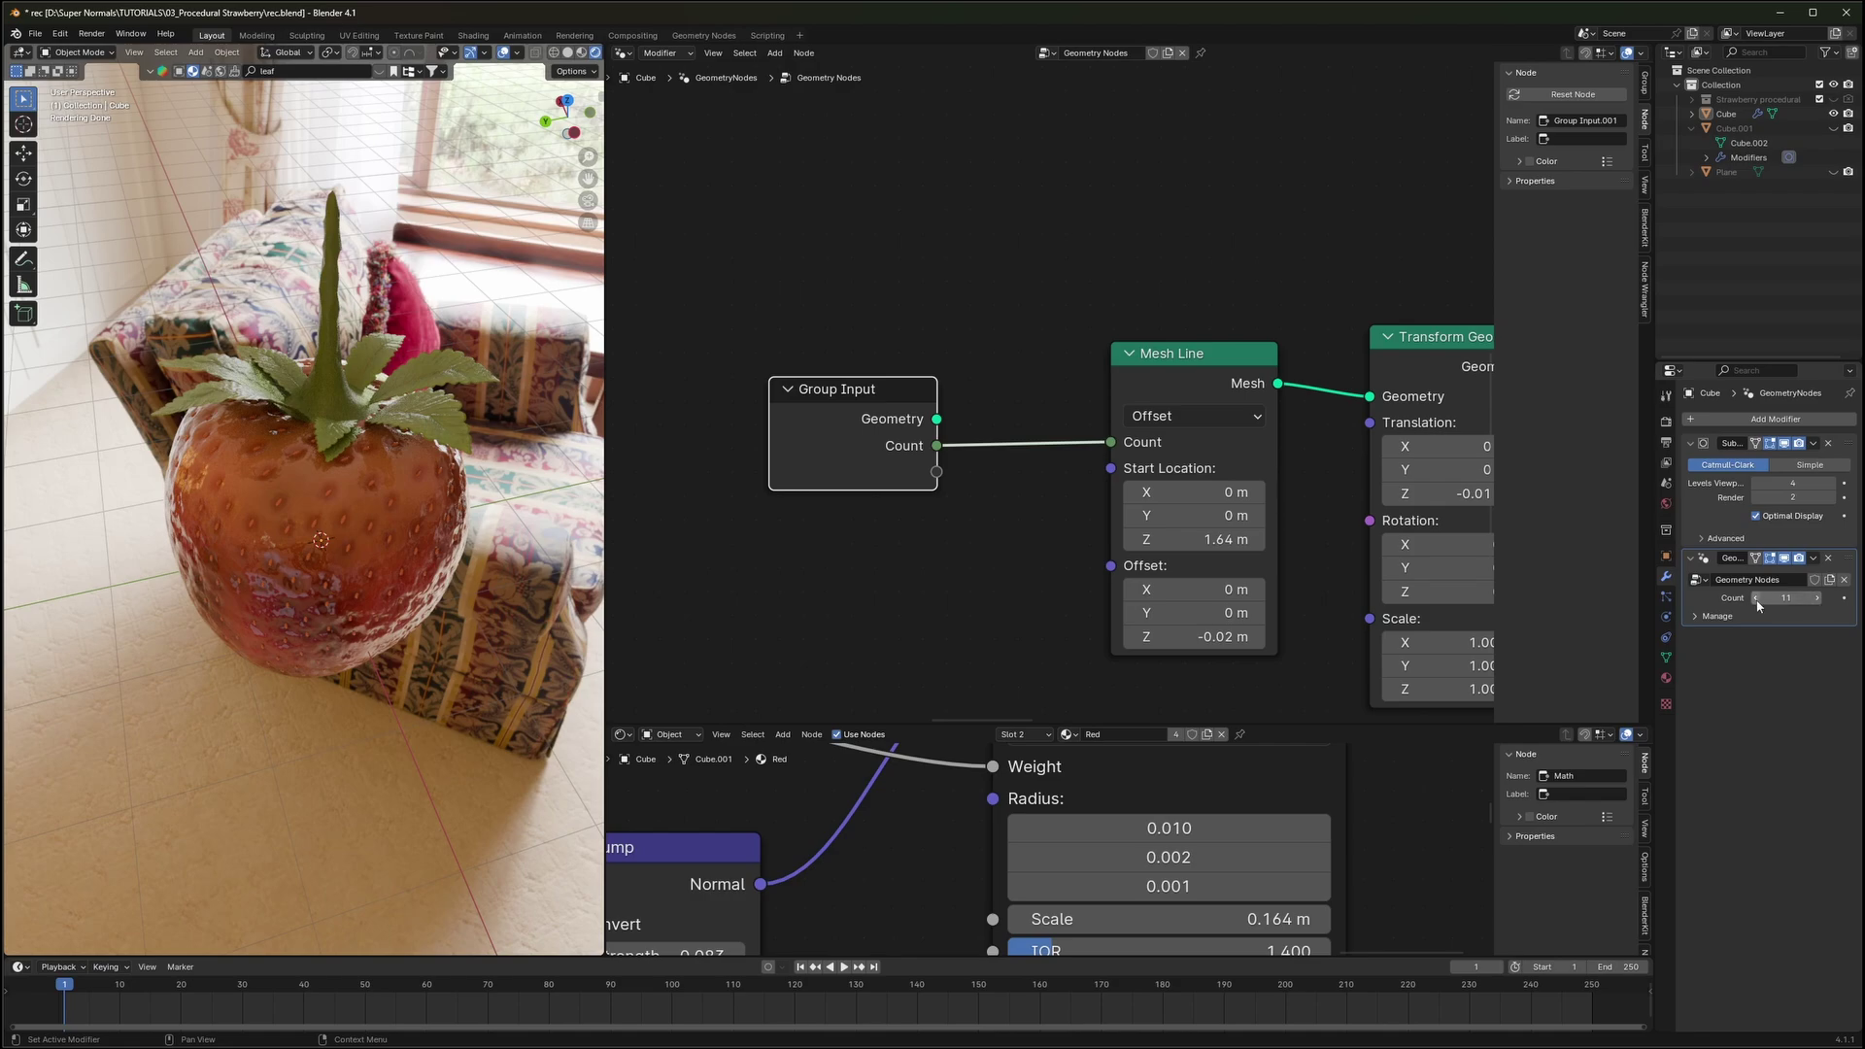
left_click(1756, 600)
left_click(1815, 600)
Rename the Count group input to LEAF NO in the node group's interface and move the Group Input node closer to Mesh Line
left_click_drag(874, 419, 886, 403)
left_click_drag(1494, 265, 1422, 248)
key("n")
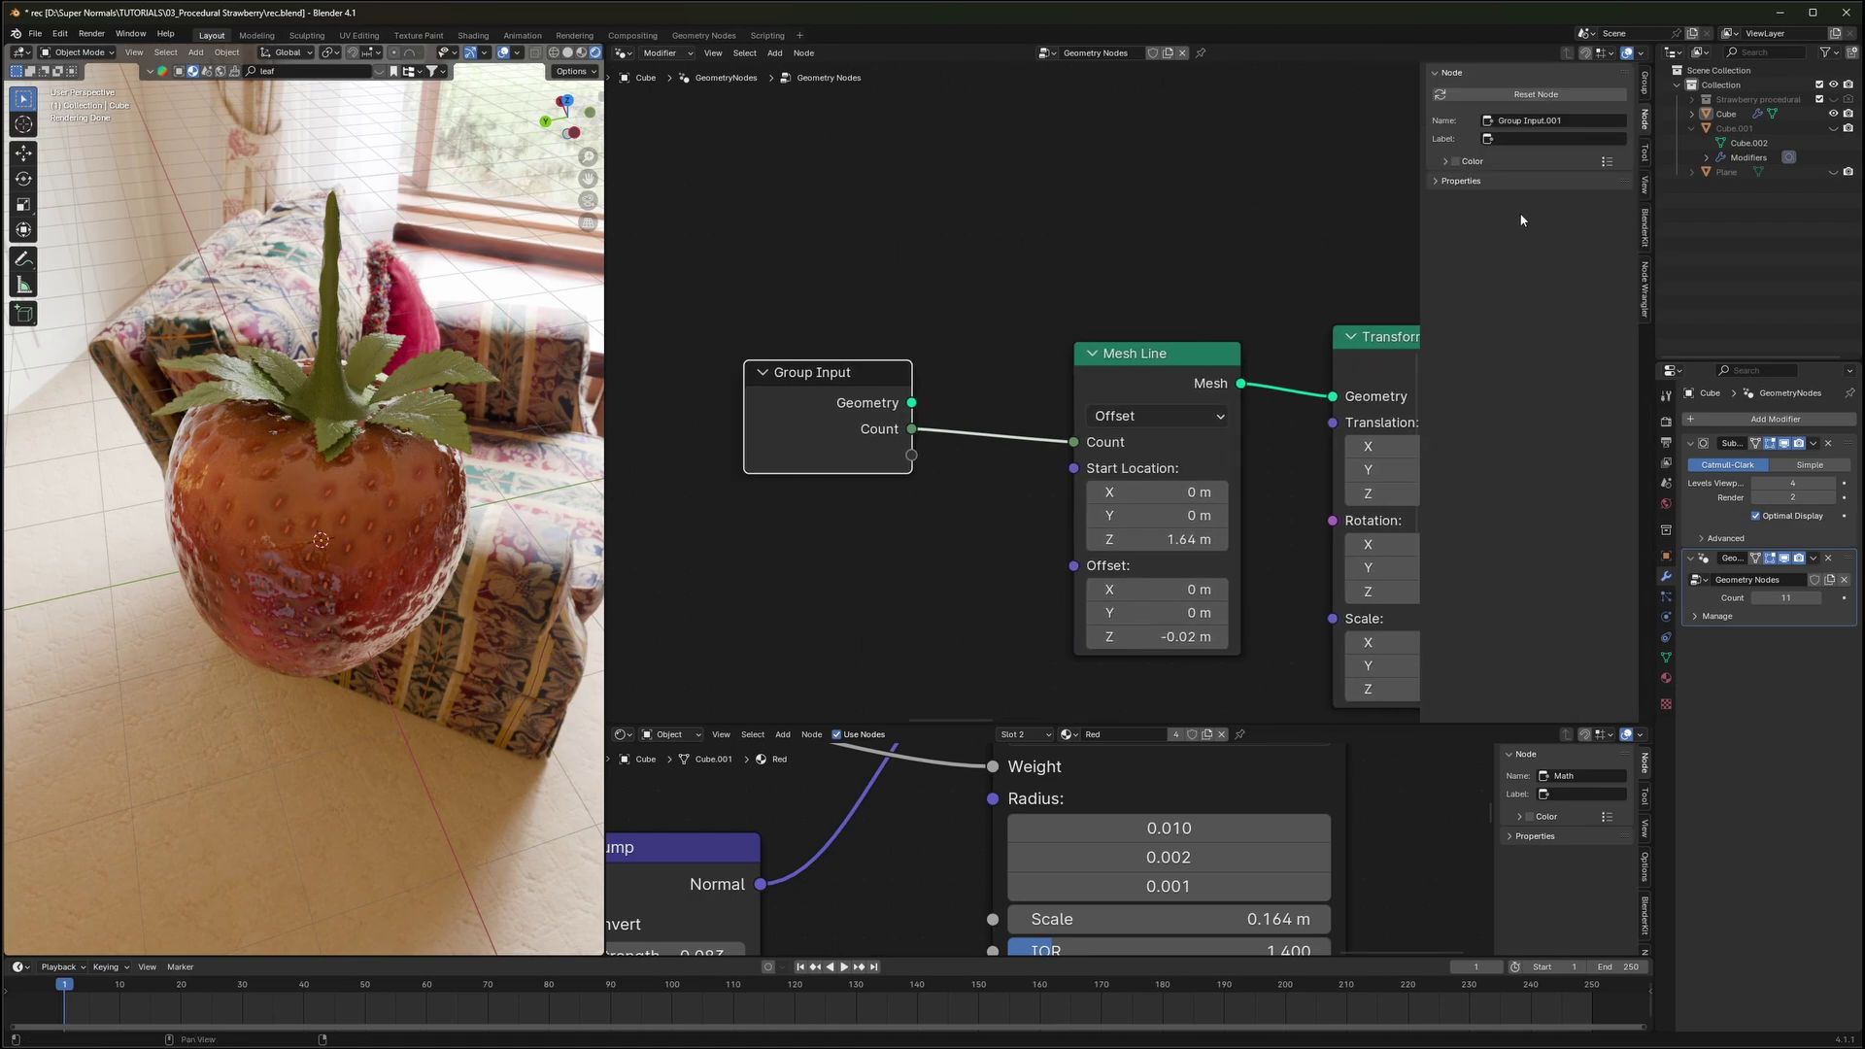
left_click(1643, 84)
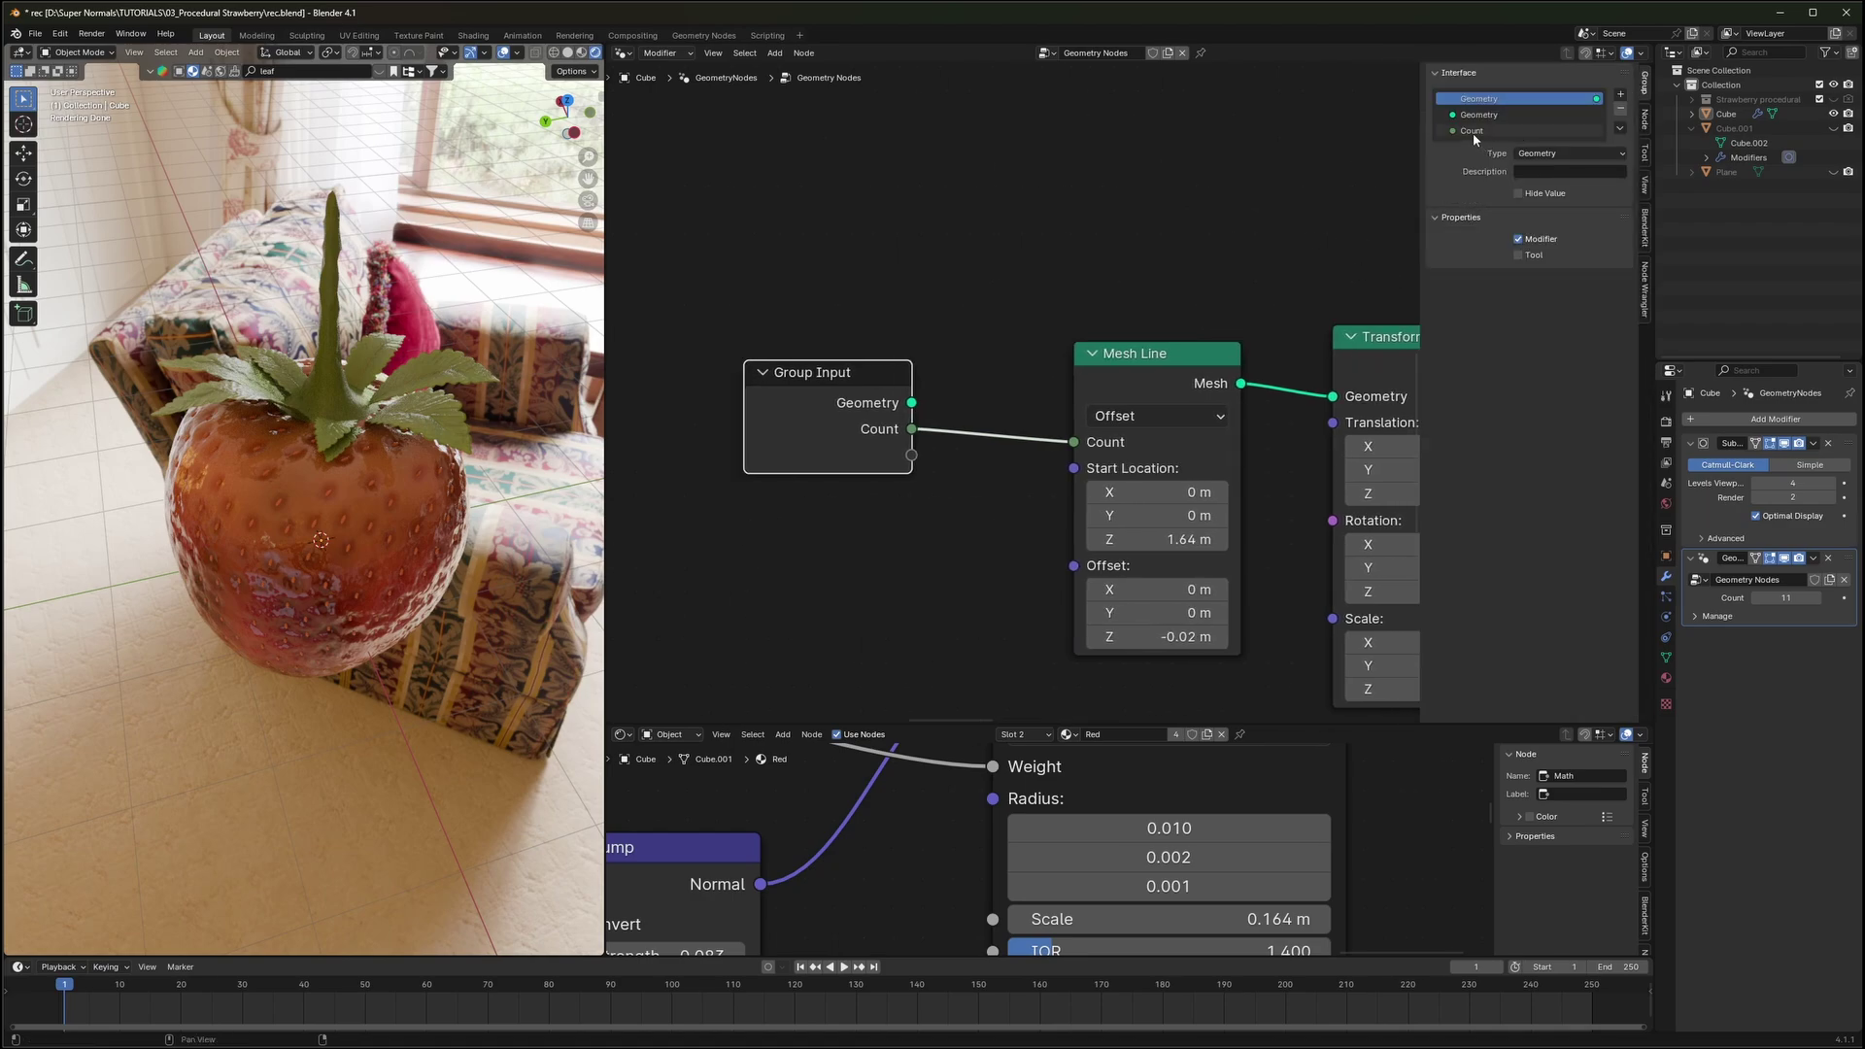
left_click(1472, 131)
double_click(1475, 131)
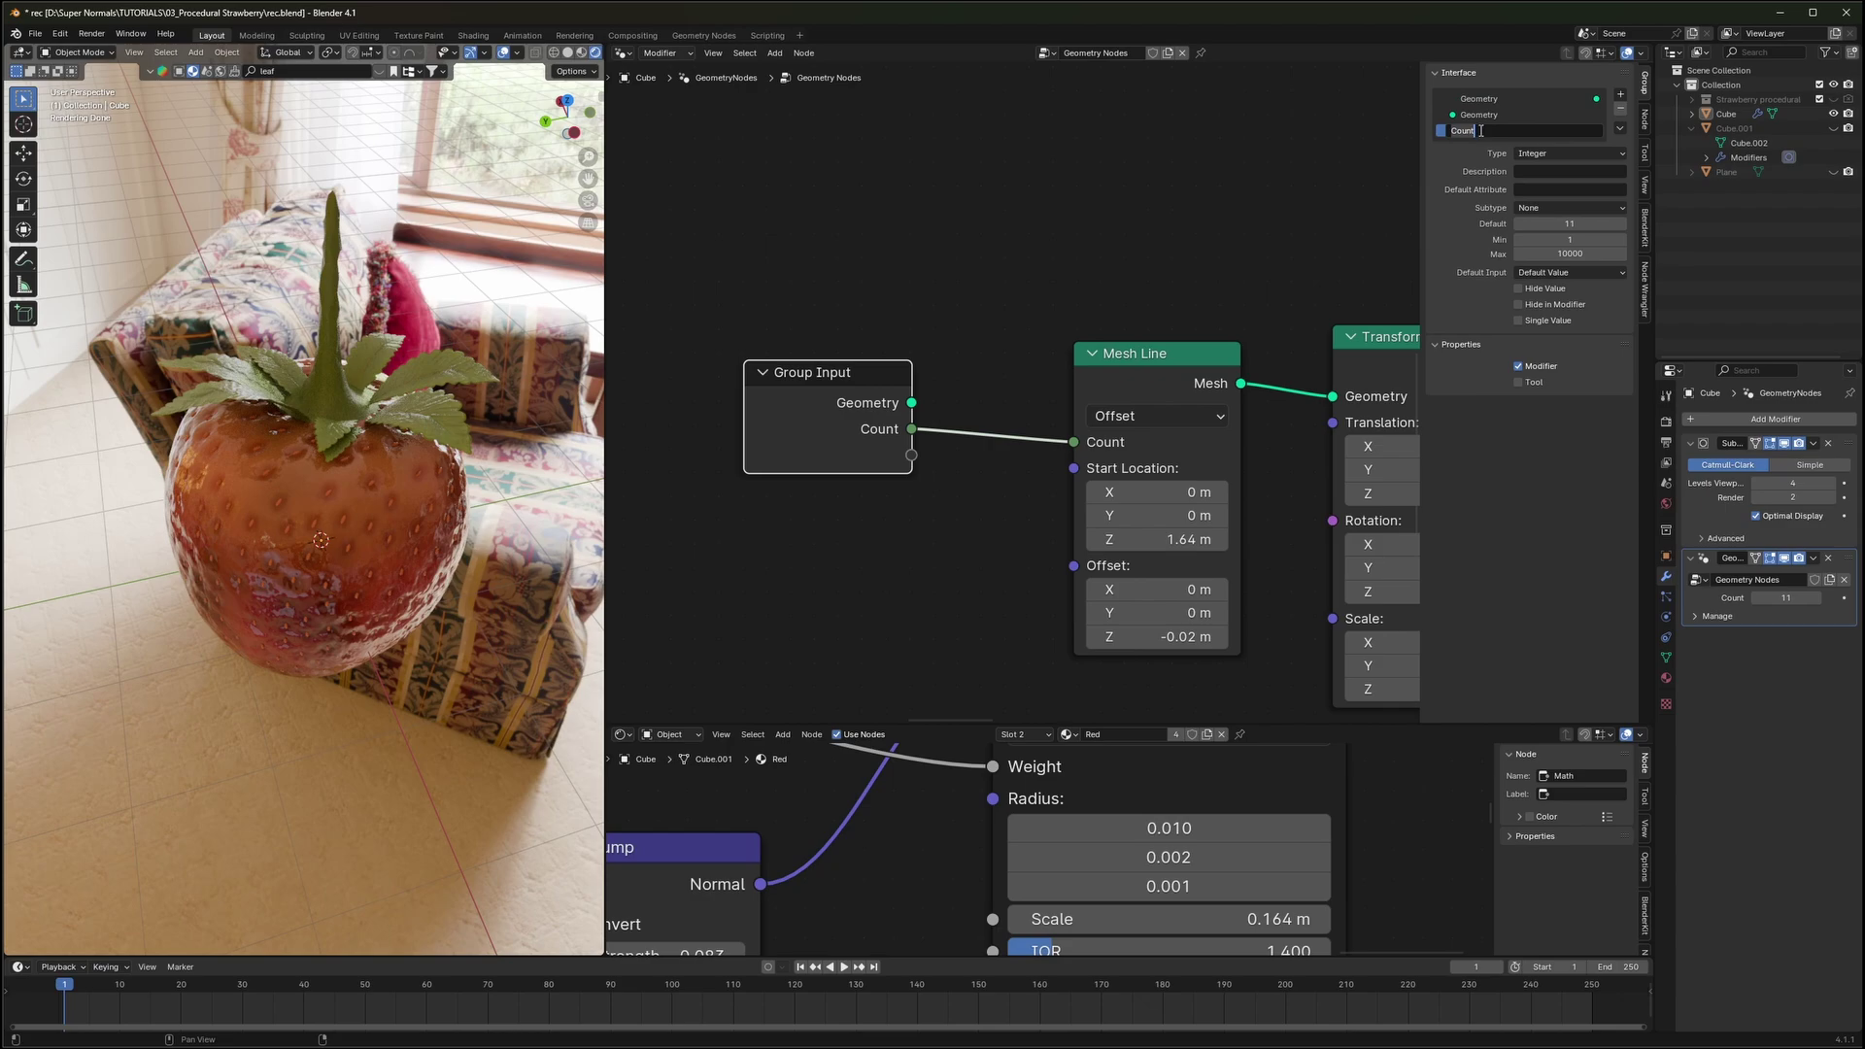
type("LEAF NO")
key("Return")
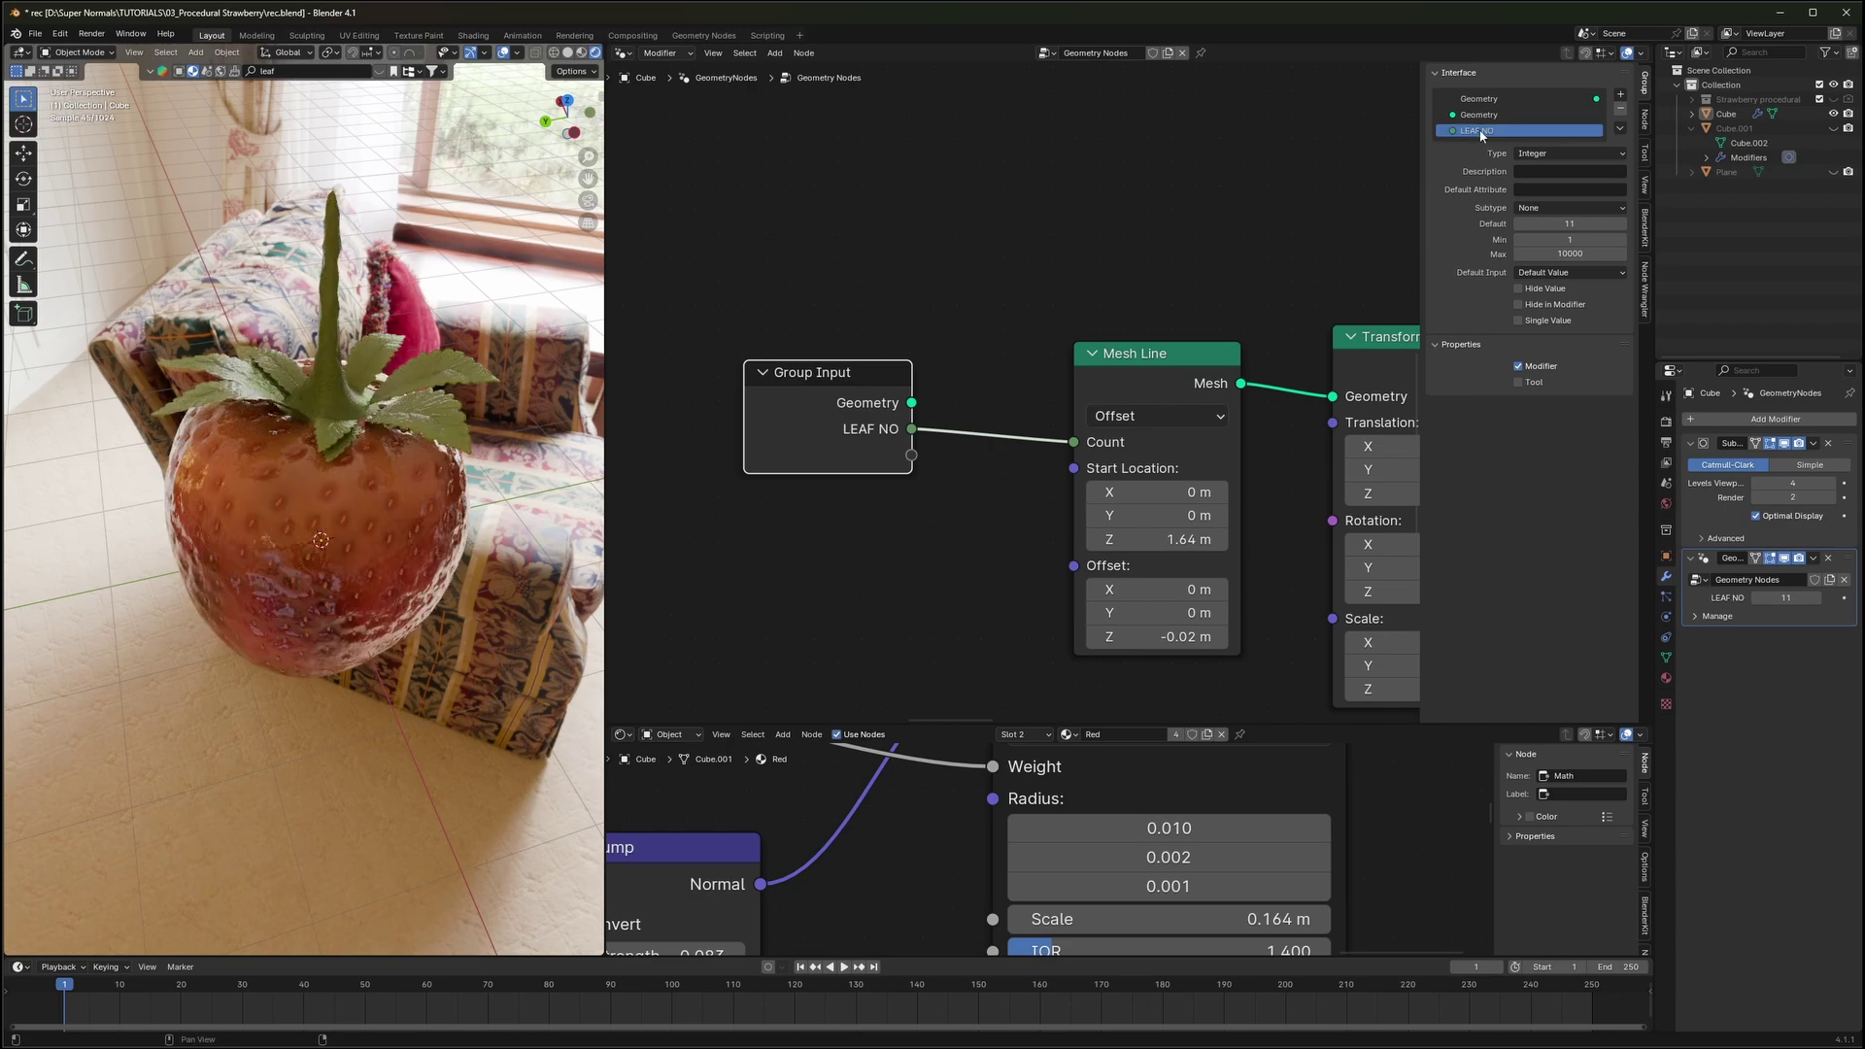
left_click_drag(819, 444, 870, 463)
scroll(1041, 538, "down", 6)
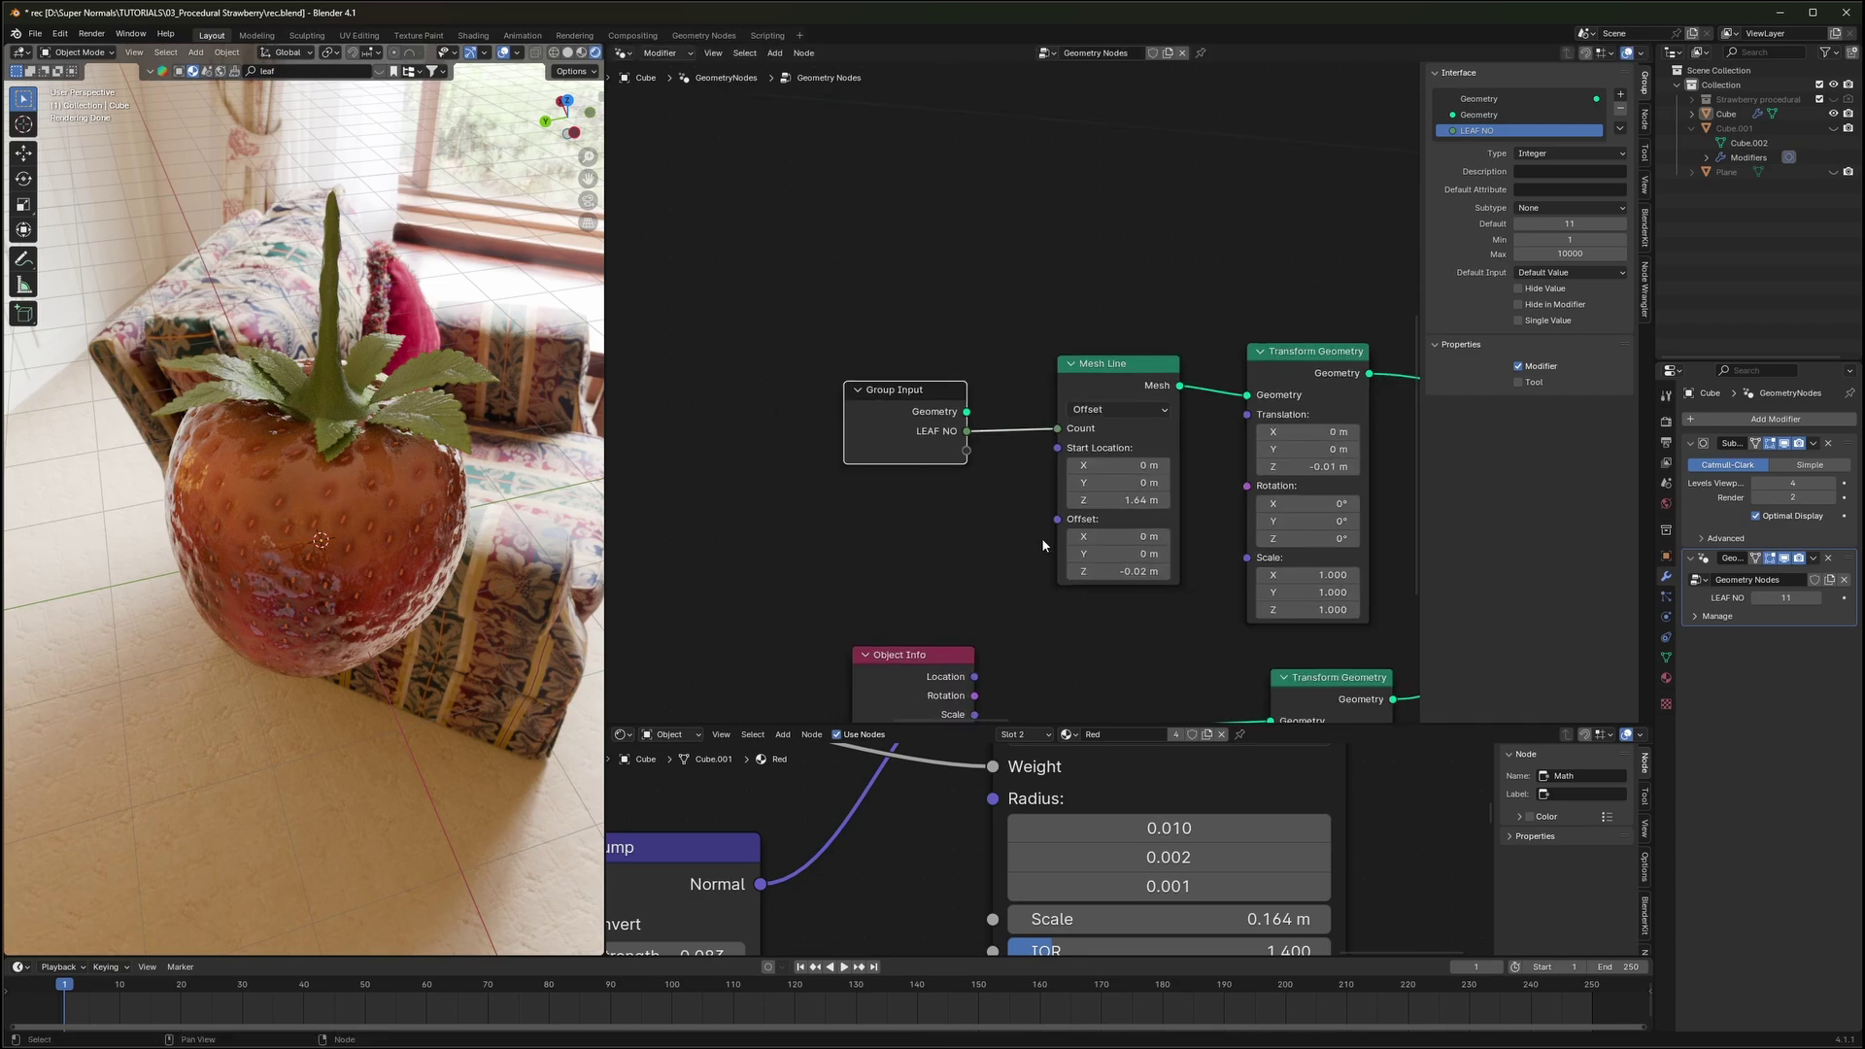
Expose the Seed of the Random Value node with Max 45.220 through the Group Input's empty socket and test it at 37 in the modifier
middle_click_drag(1408, 540, 1131, 441)
scroll(1131, 441, "down", 1)
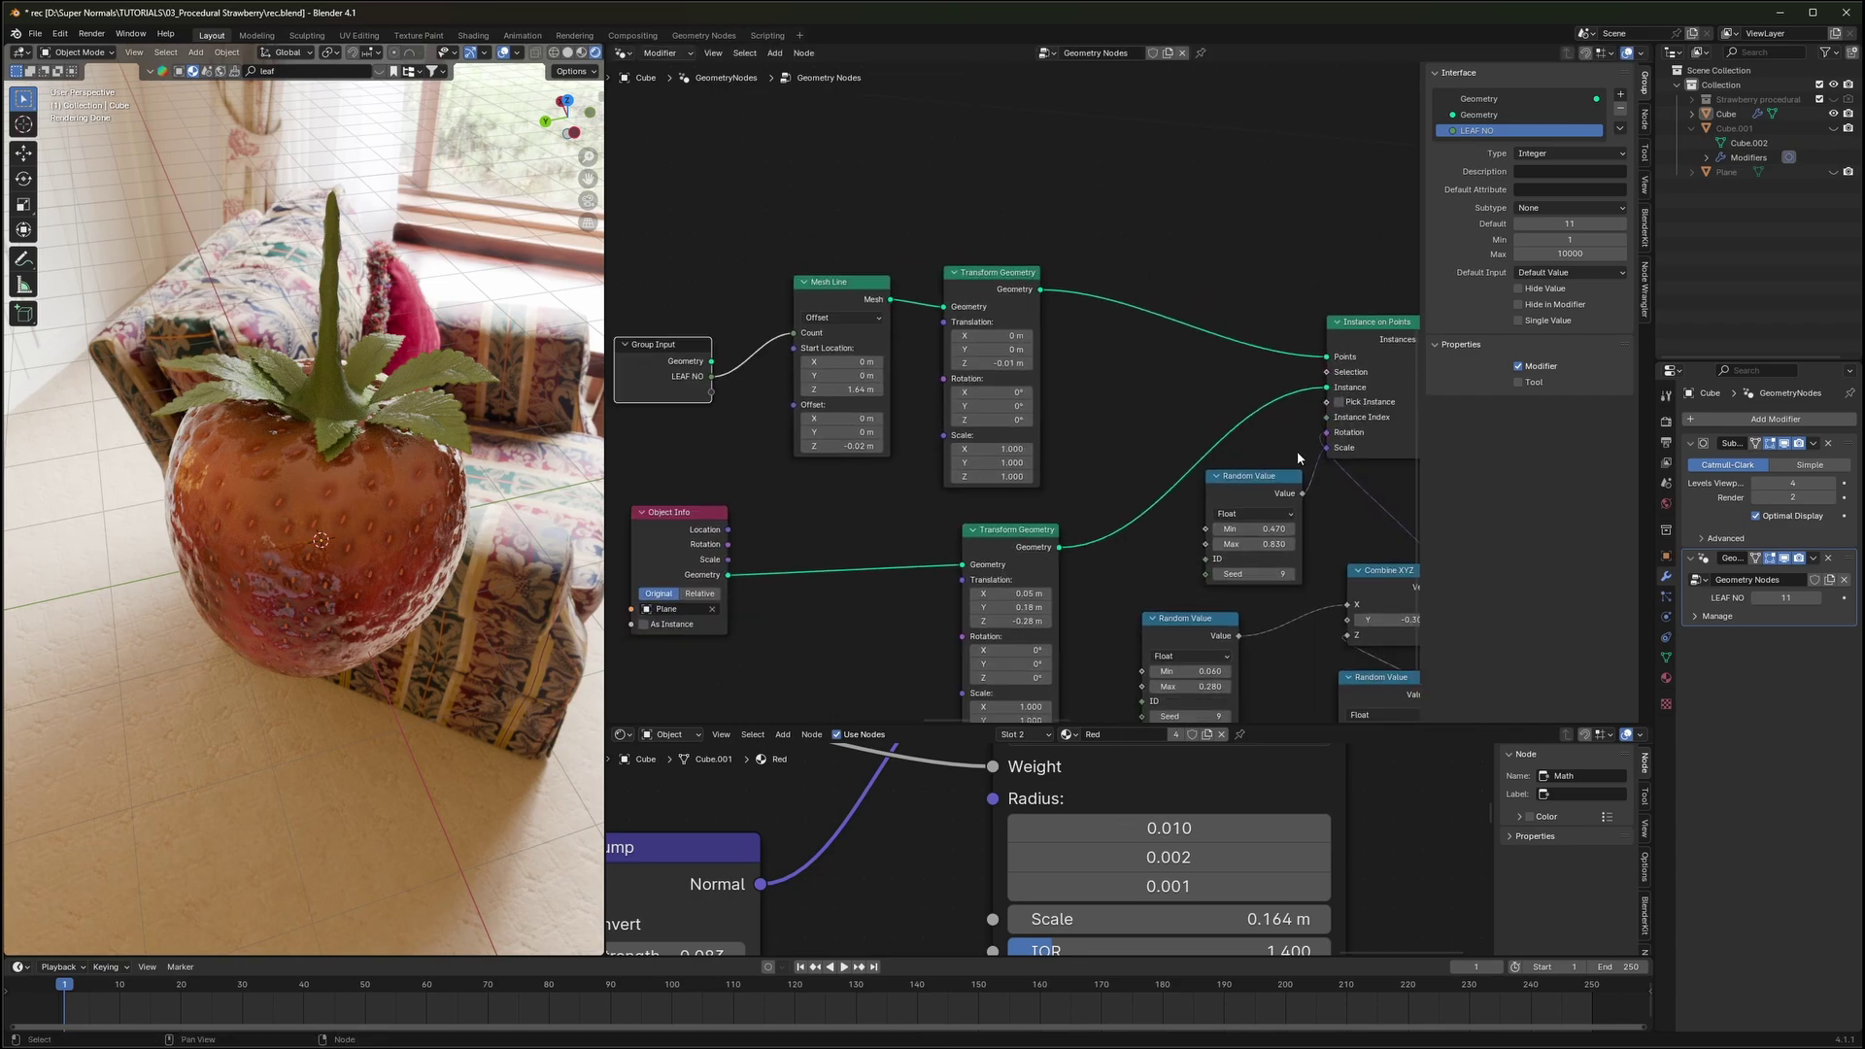
middle_click_drag(1233, 574, 1201, 471)
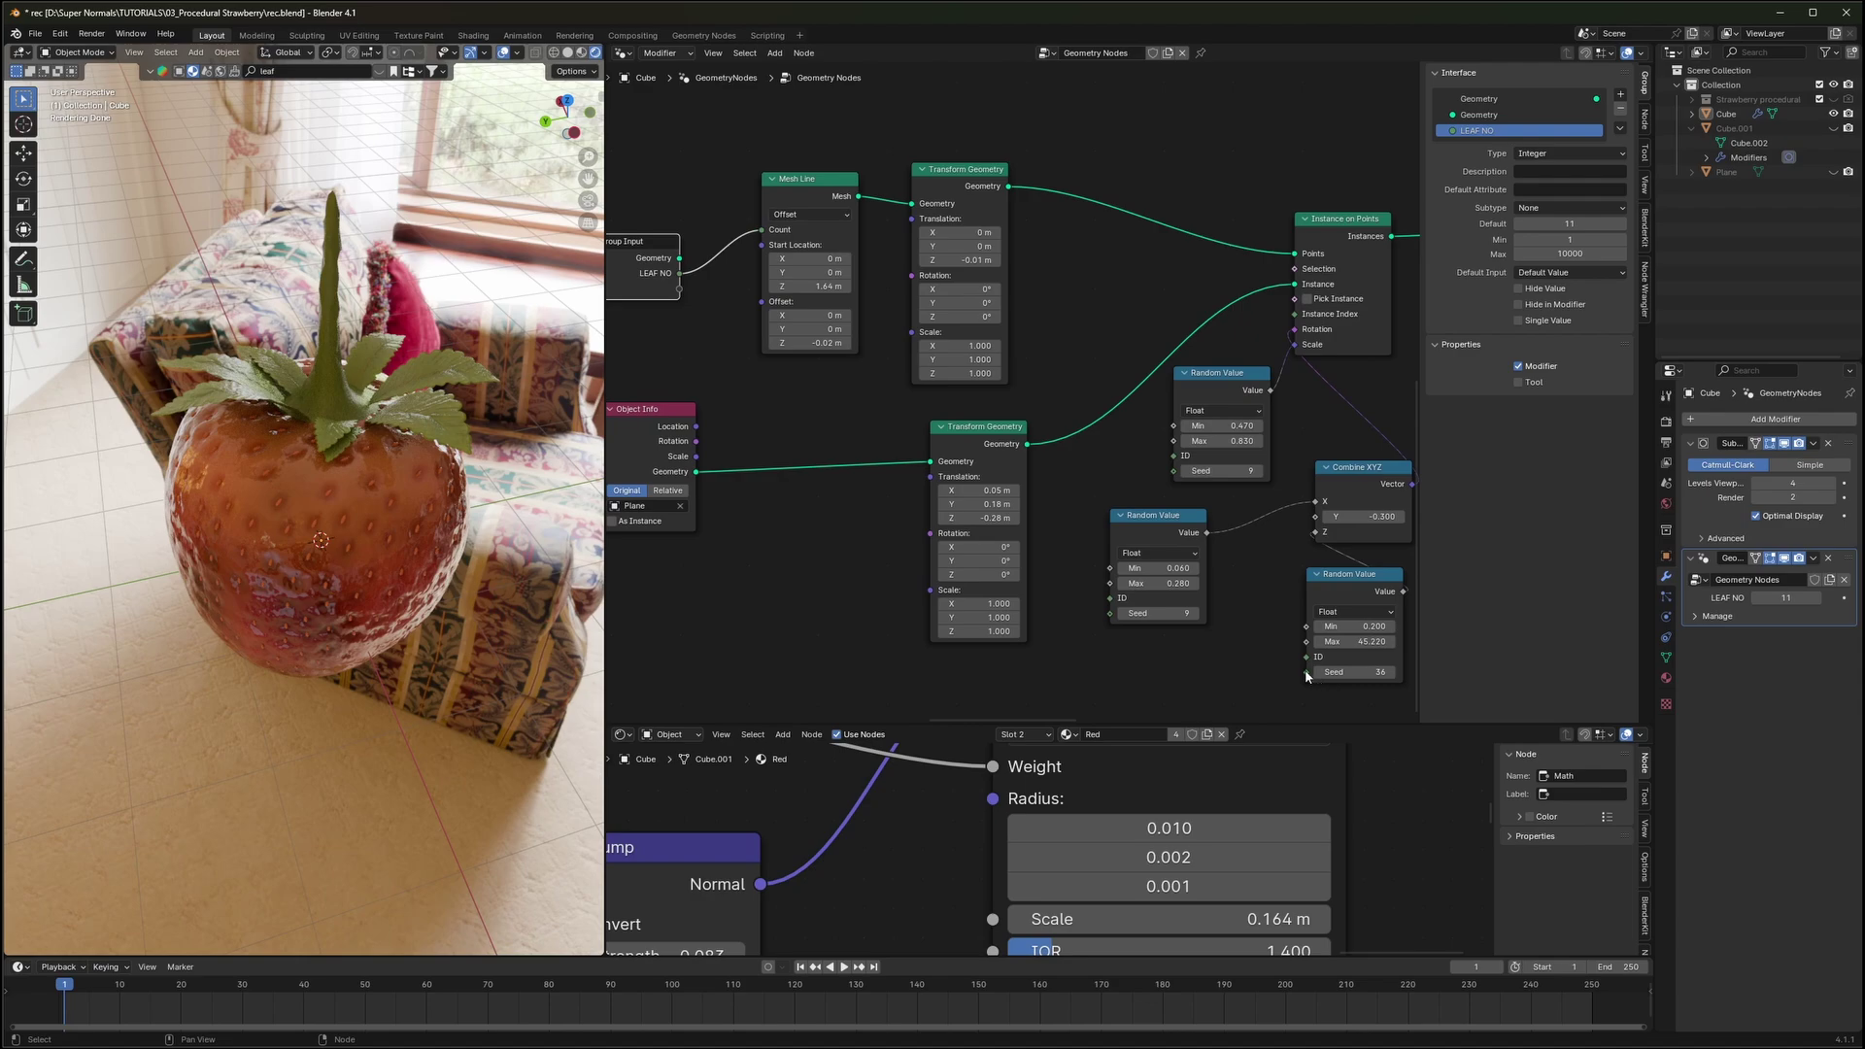
left_click_drag(1306, 672, 691, 291)
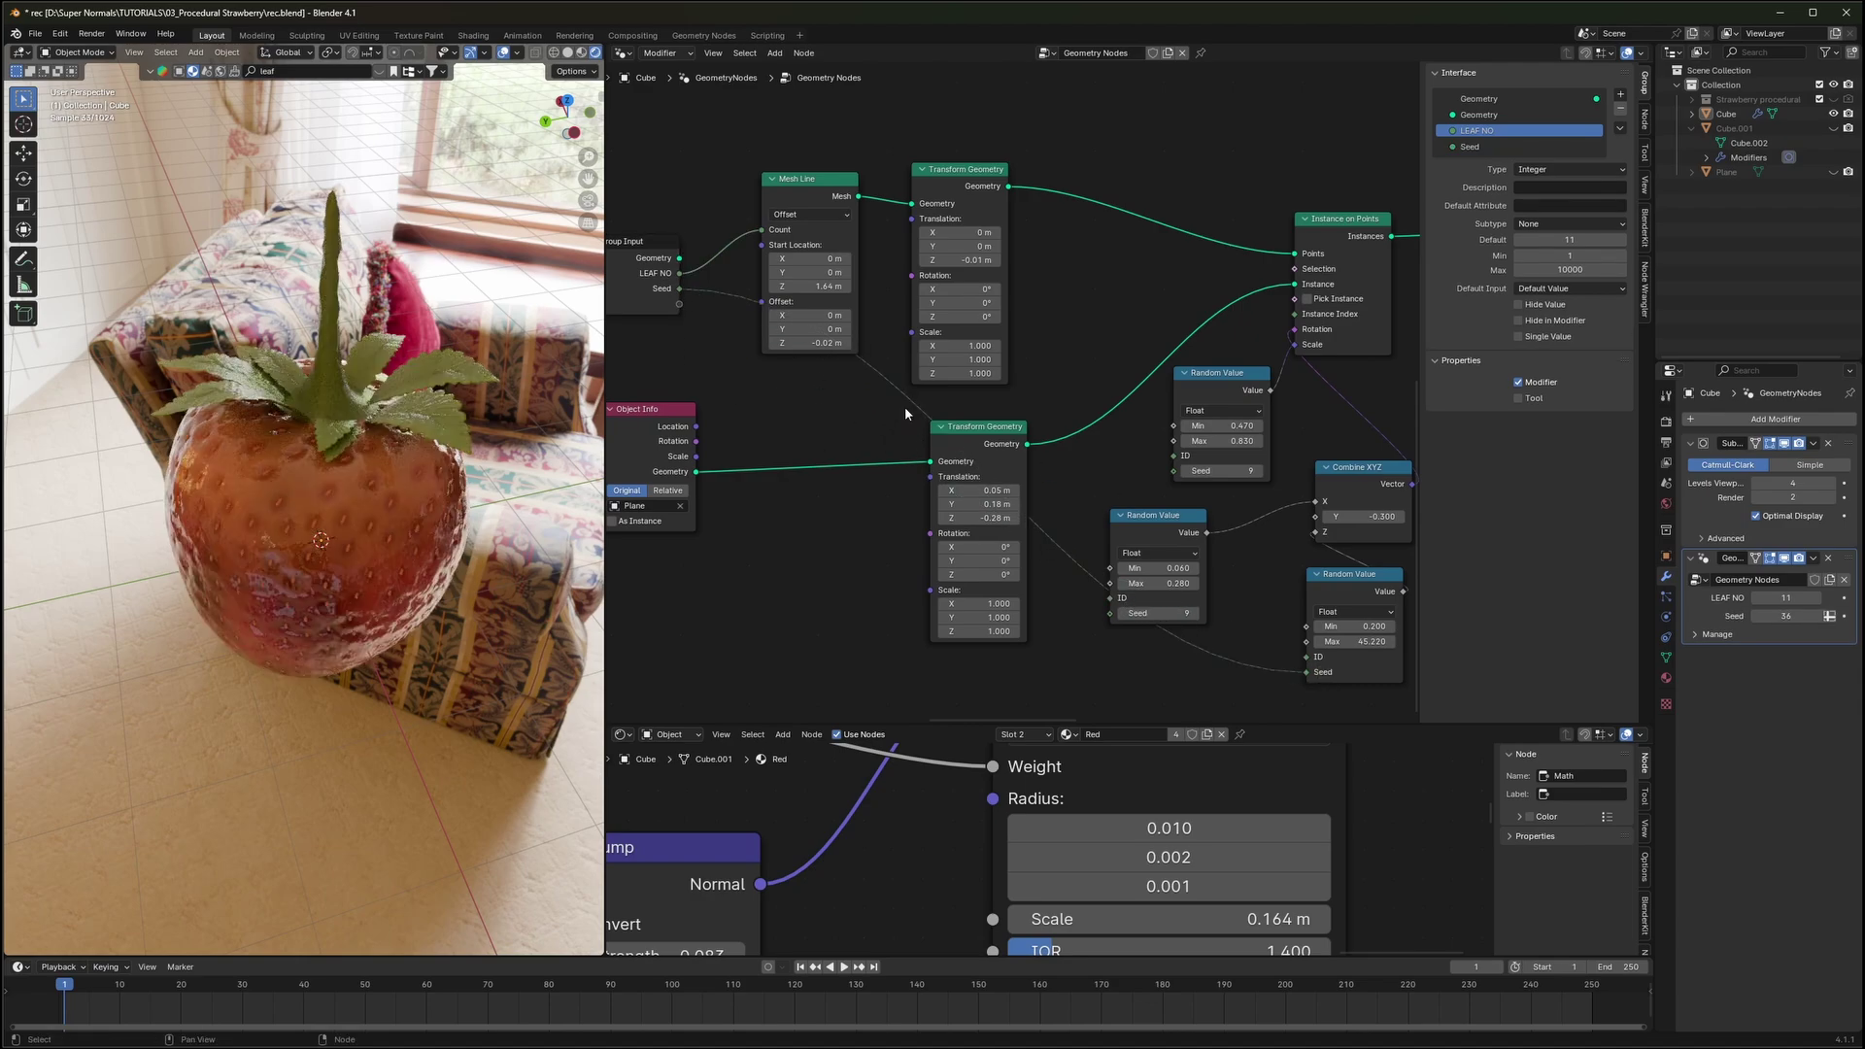
left_click(654, 303)
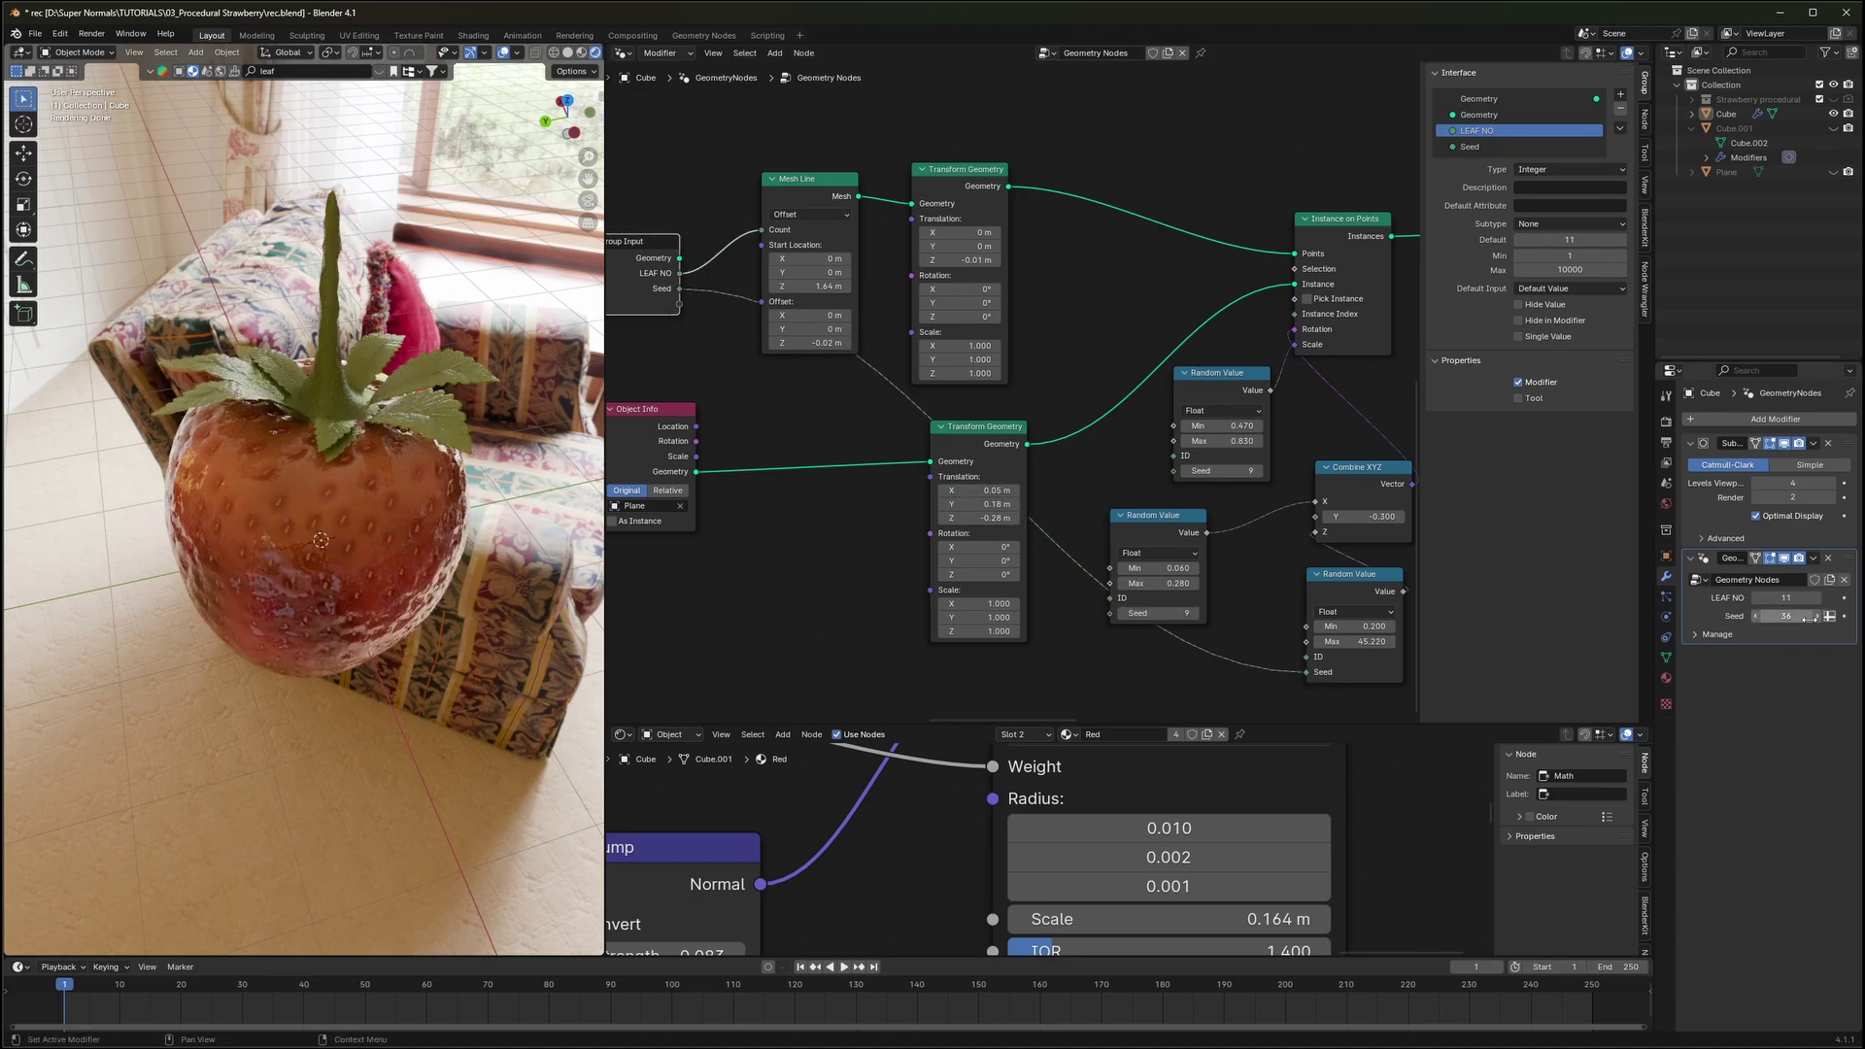
left_click(1813, 616)
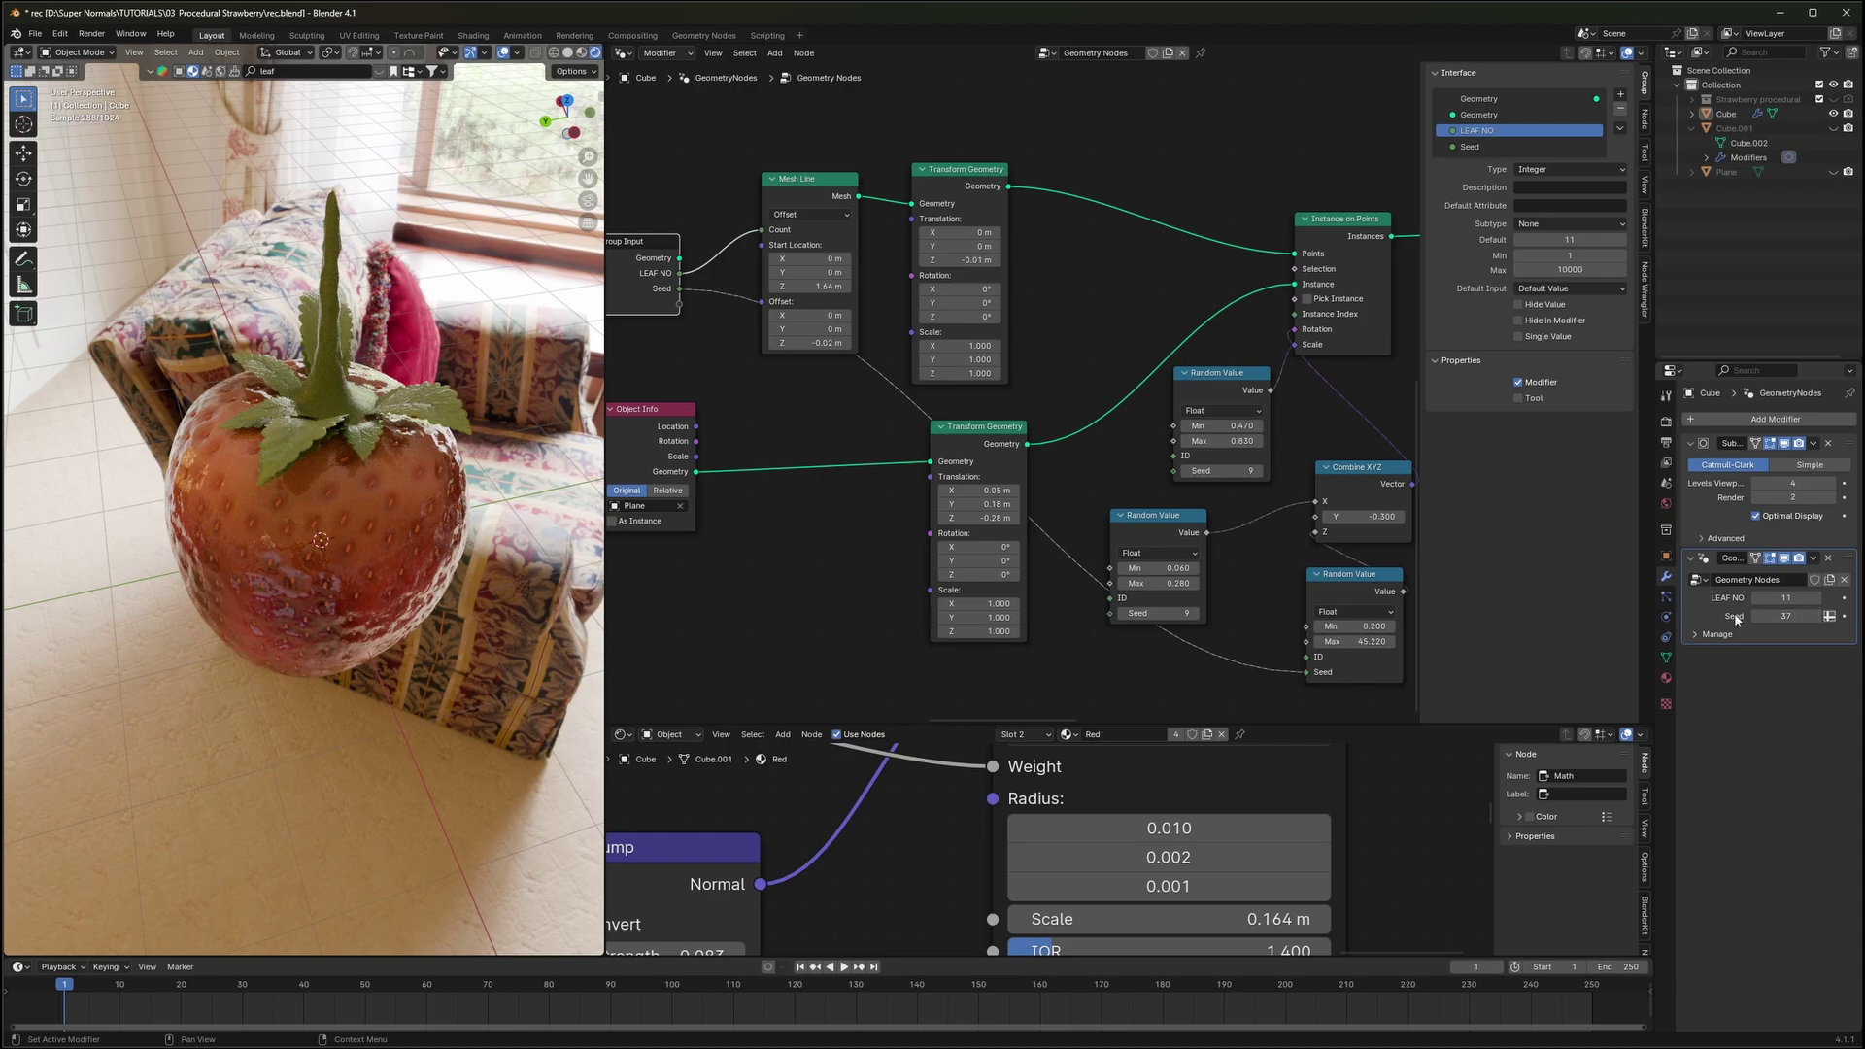
Rename the Seed group input to LEAF SEED in the node group's interface and move the Group Input node farther from Mesh Line
key("KP_Decimal")
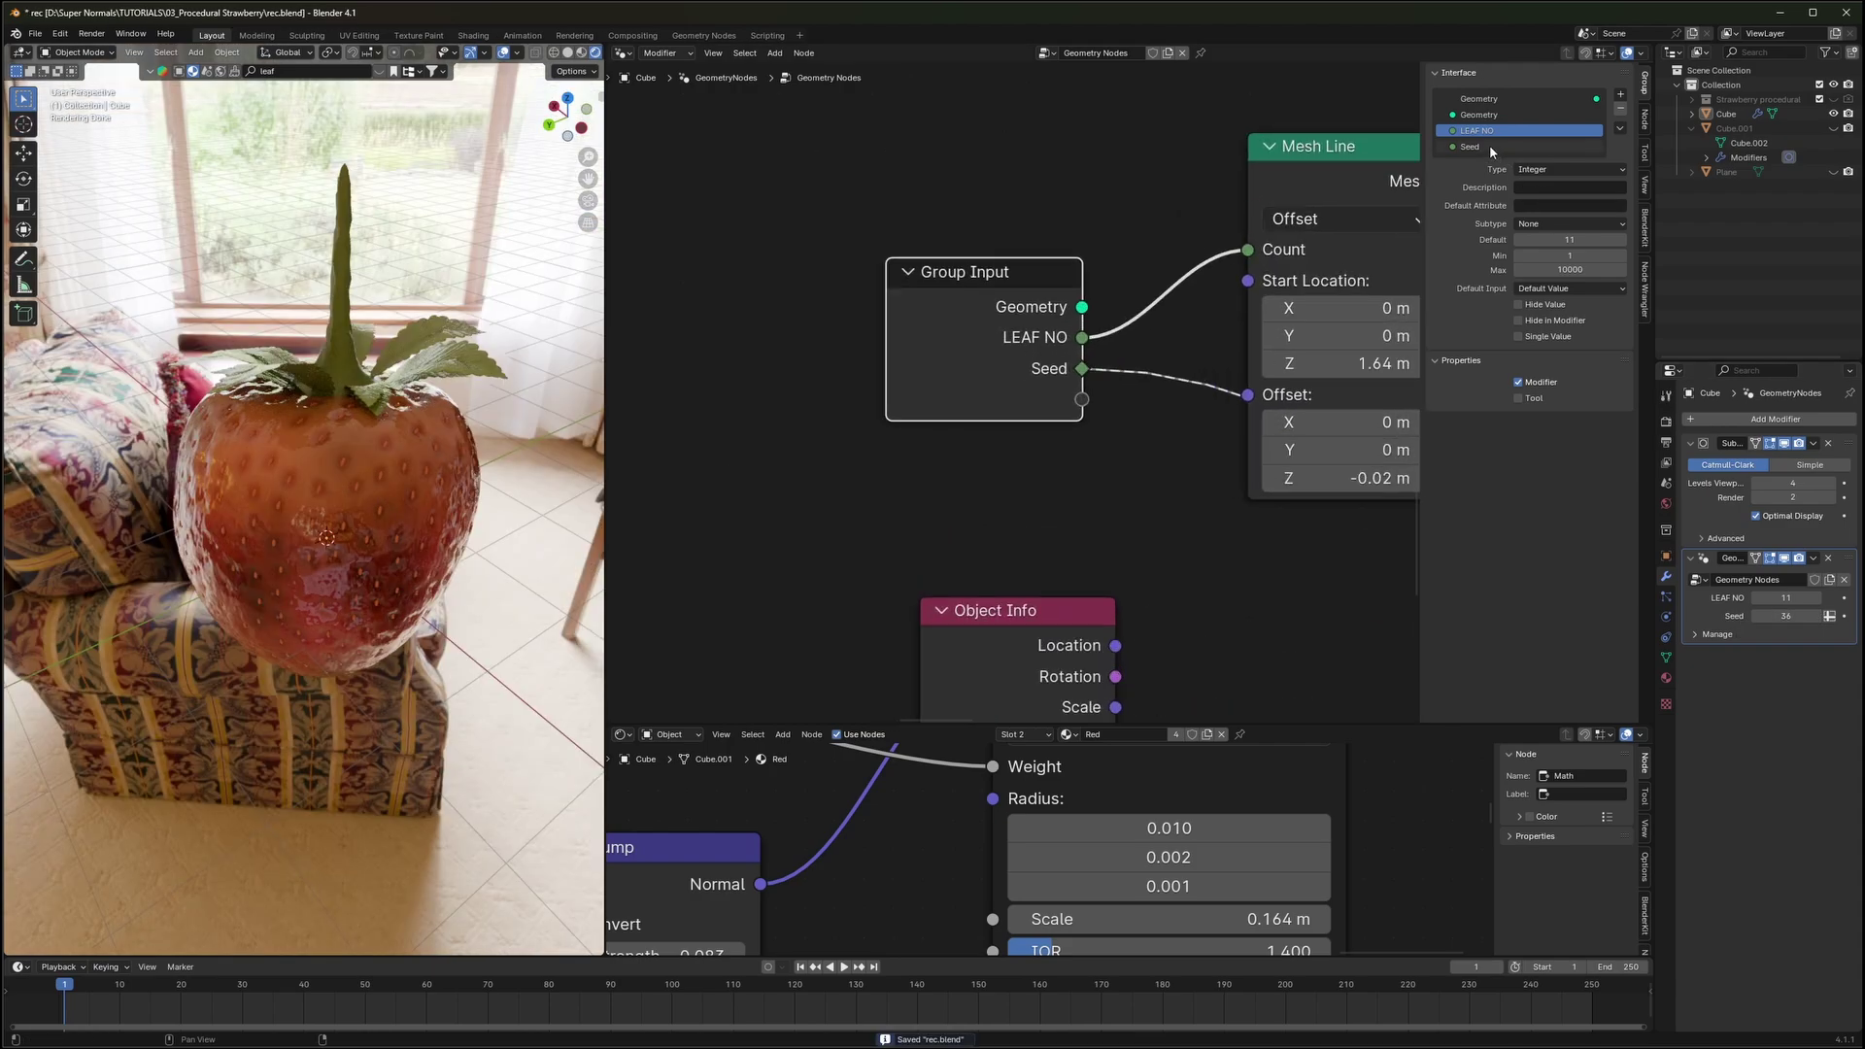
double_click(1486, 146)
key("Home")
type("LEAF")
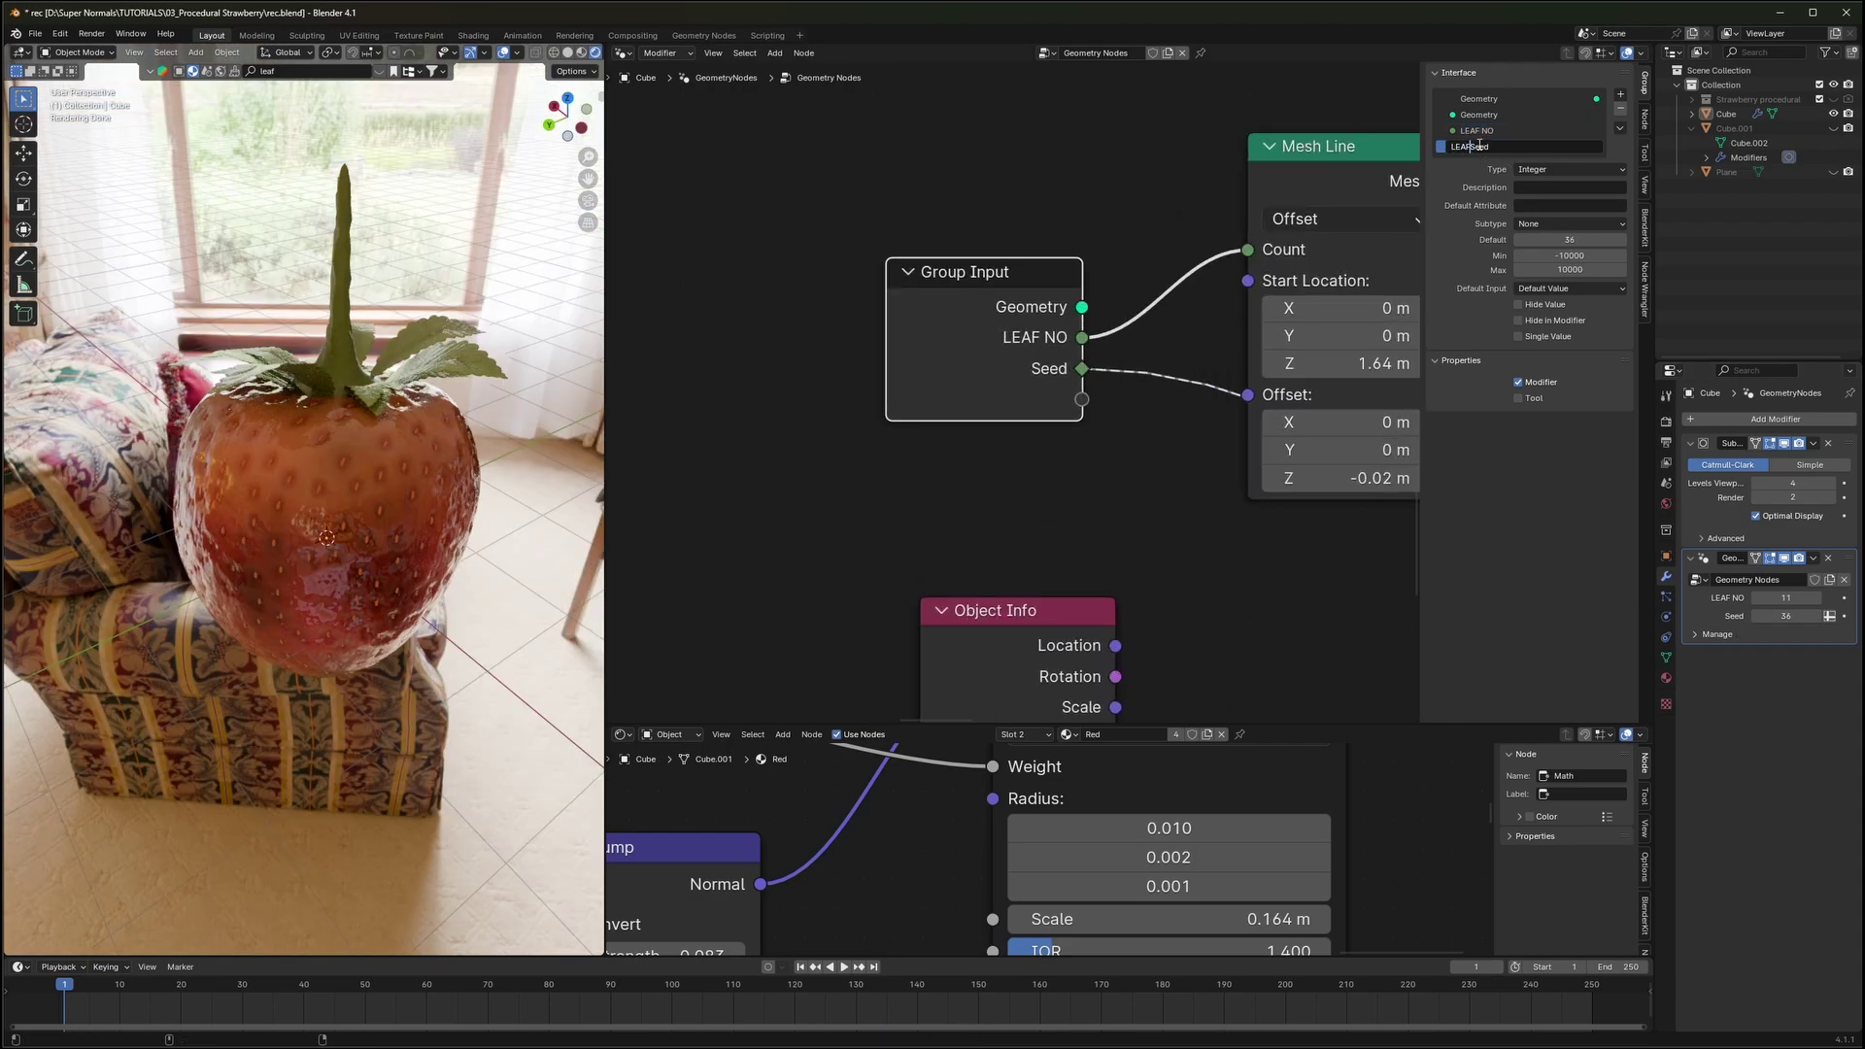
key("BackSpace")
key("BackSpace")
type("ED")
key("Return")
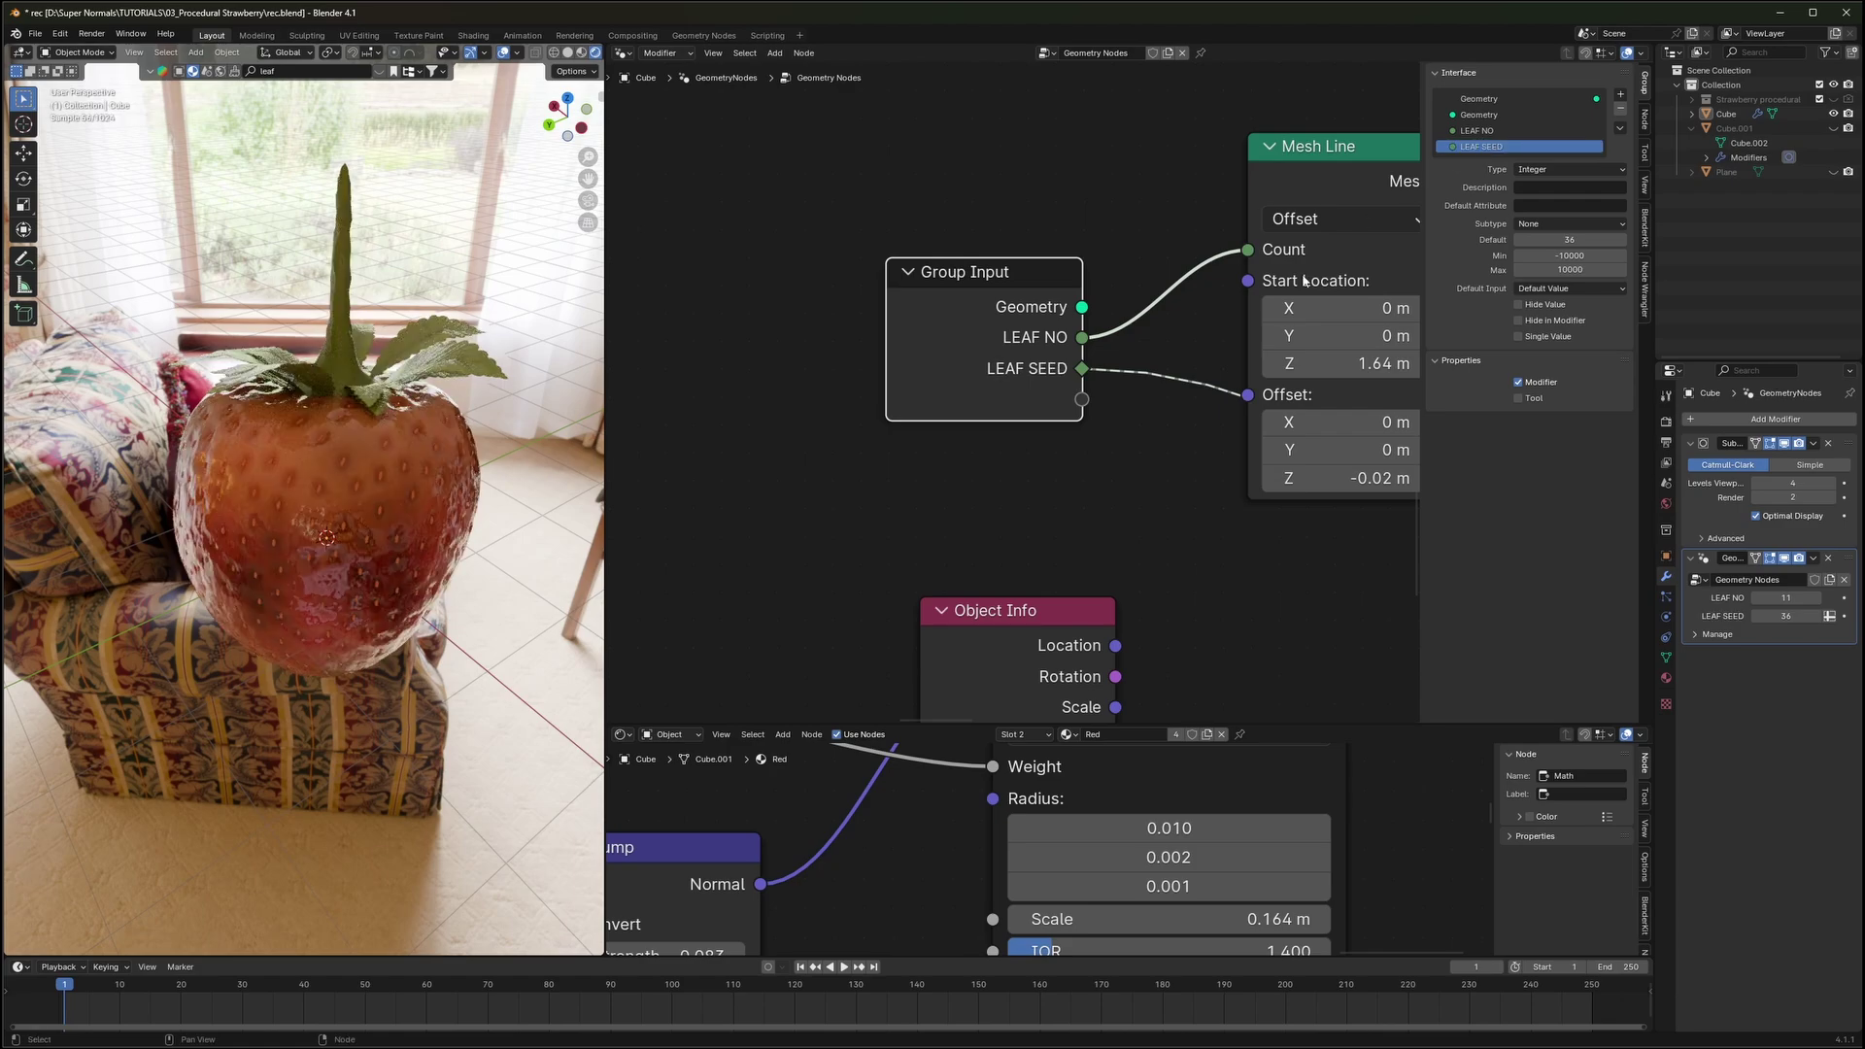
left_click_drag(964, 323, 902, 303)
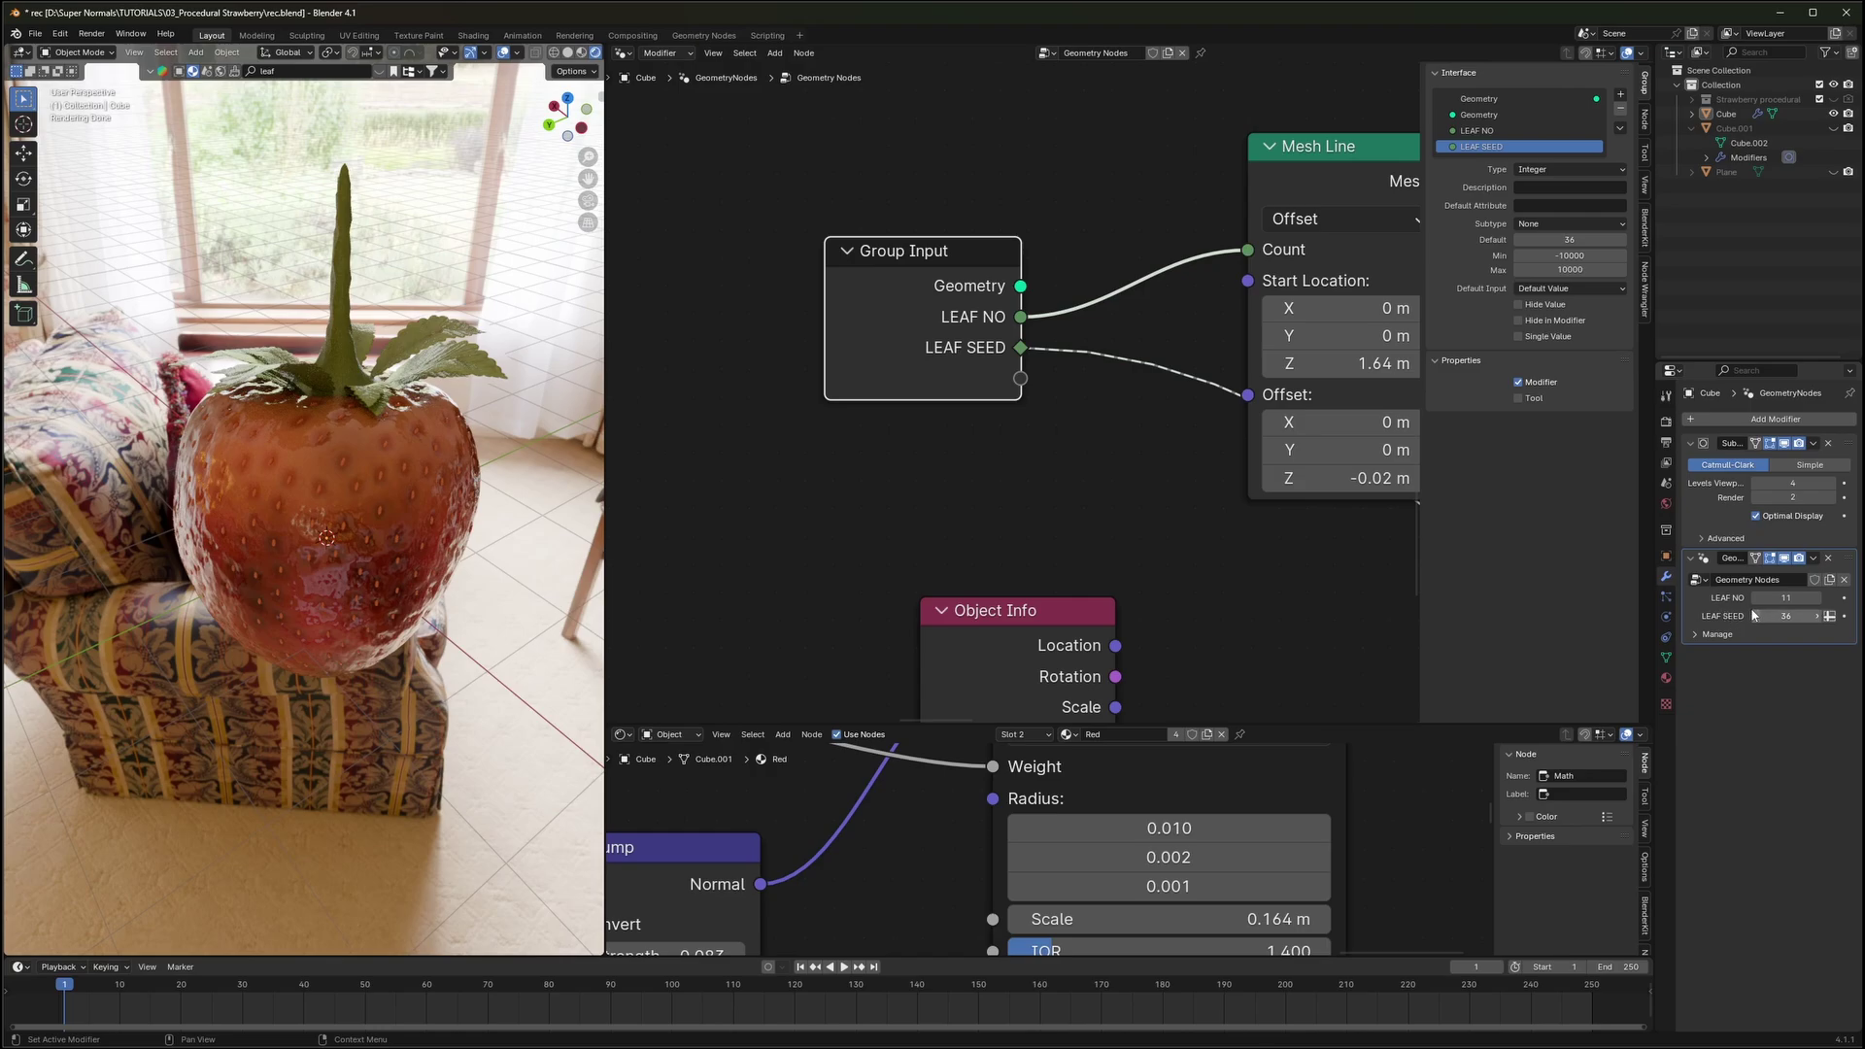
middle_click_drag(583, 585, 590, 580)
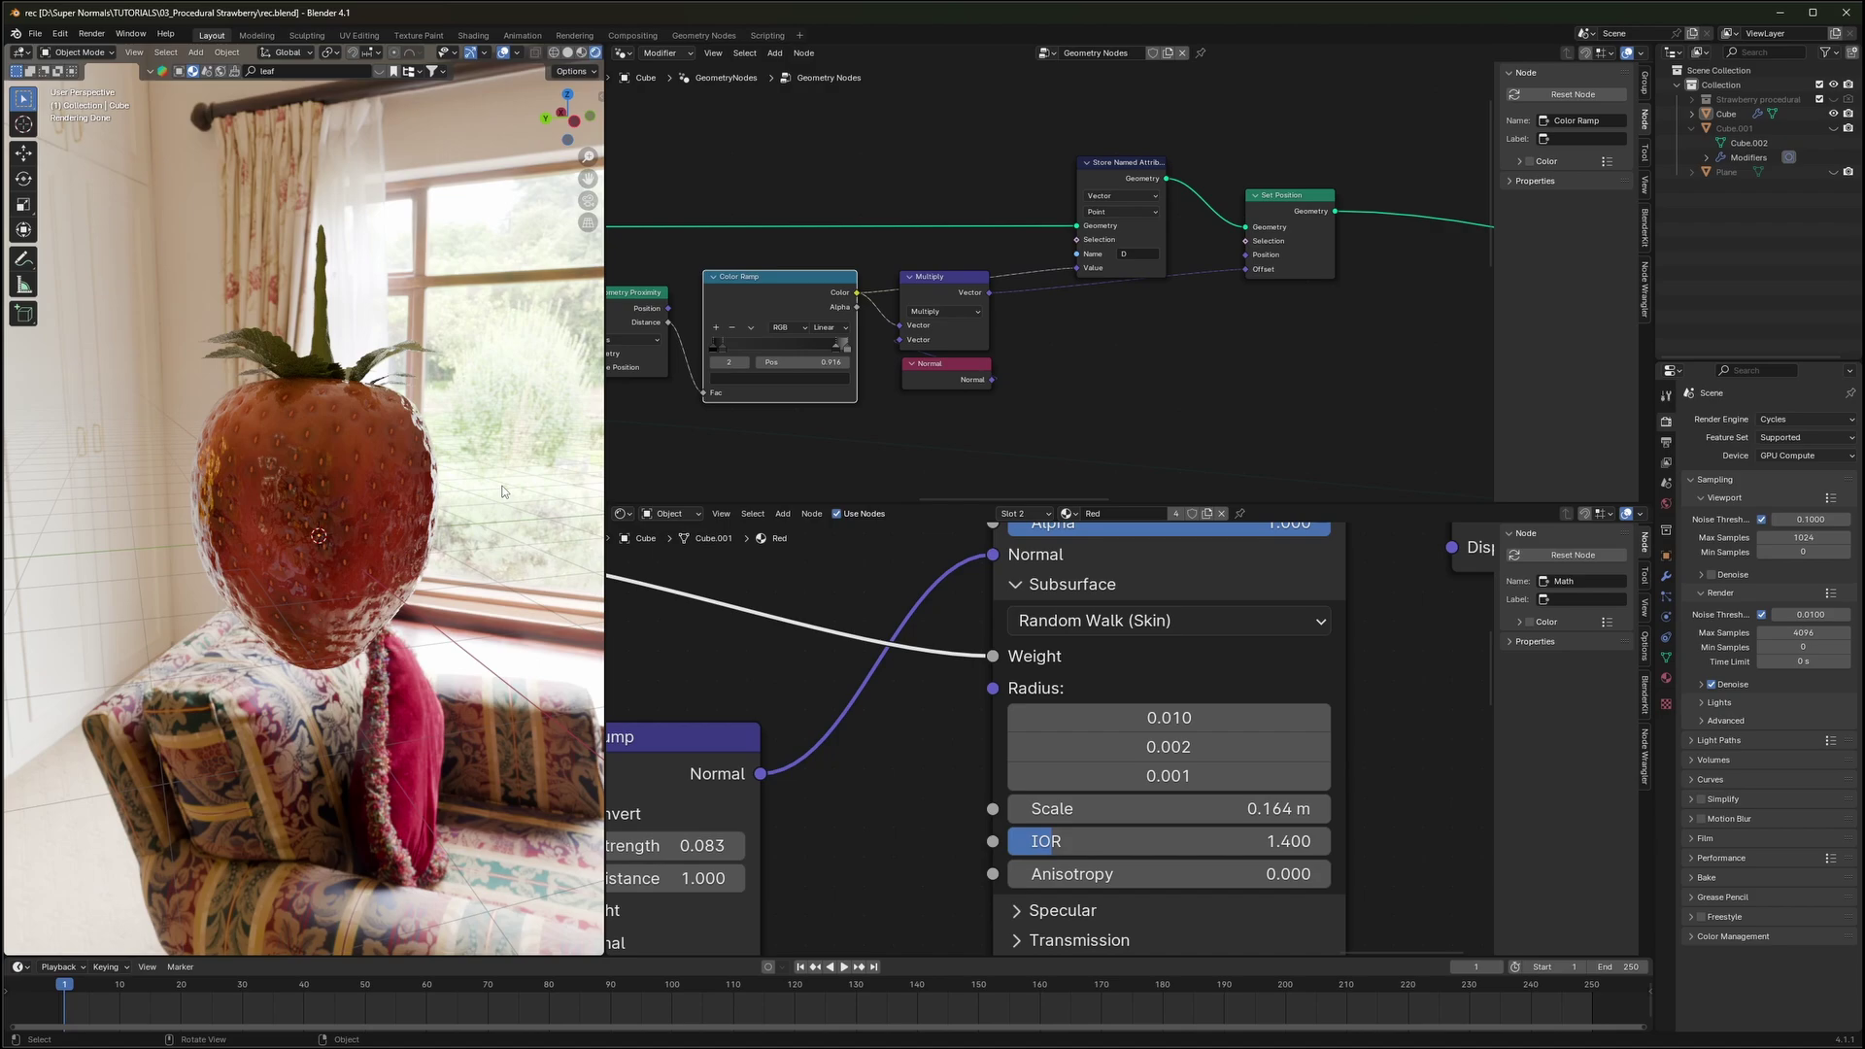
left_click(1430, 702)
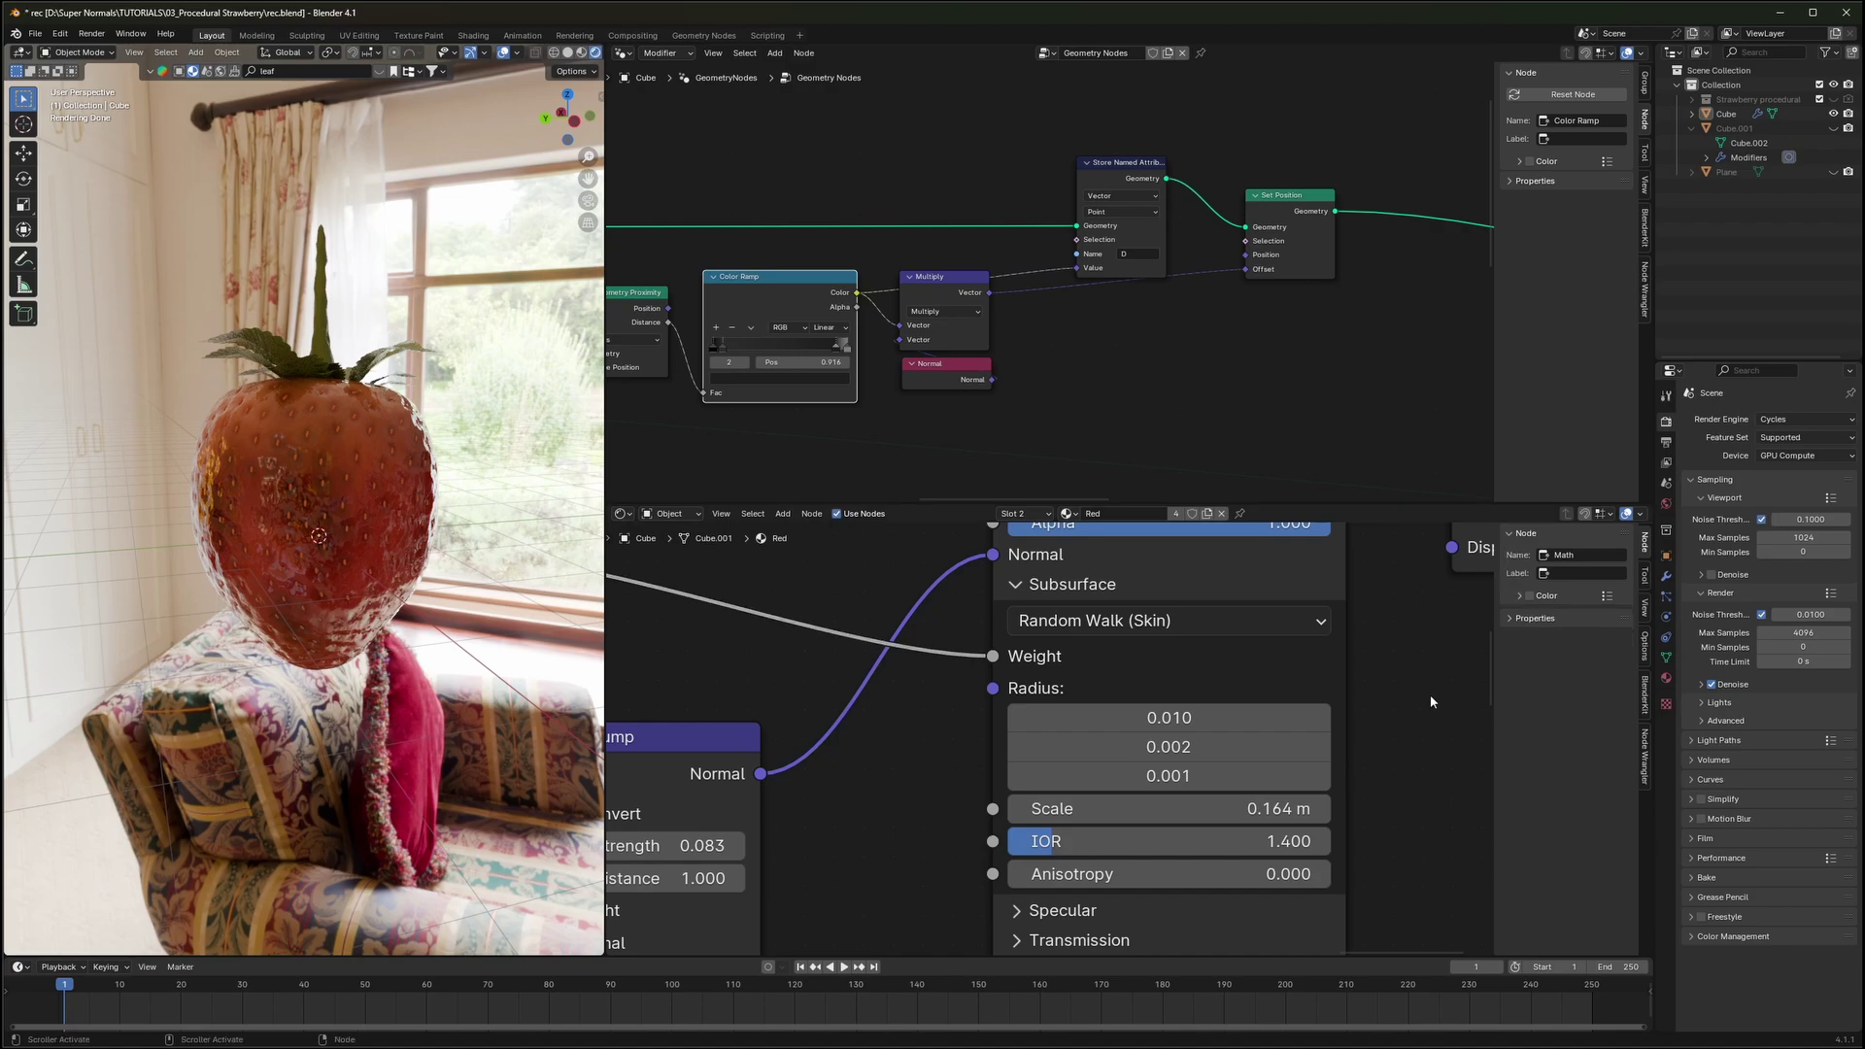